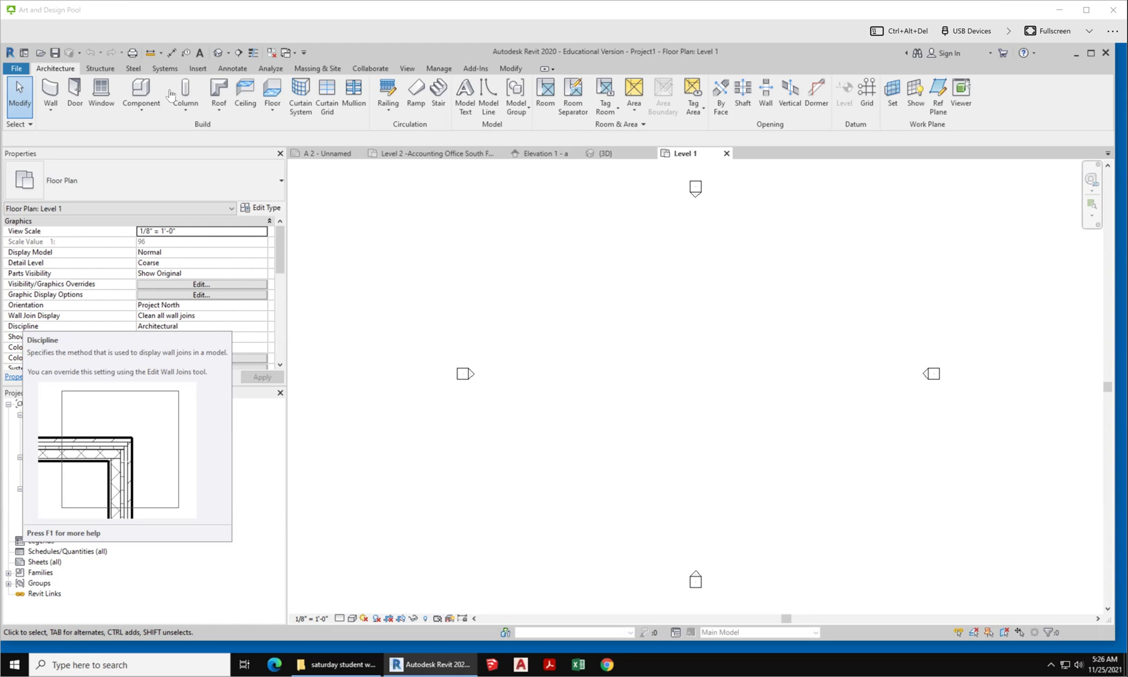
Start linking a CAD file and look through the Documents folder for a DWG drawing to use.
click(198, 68)
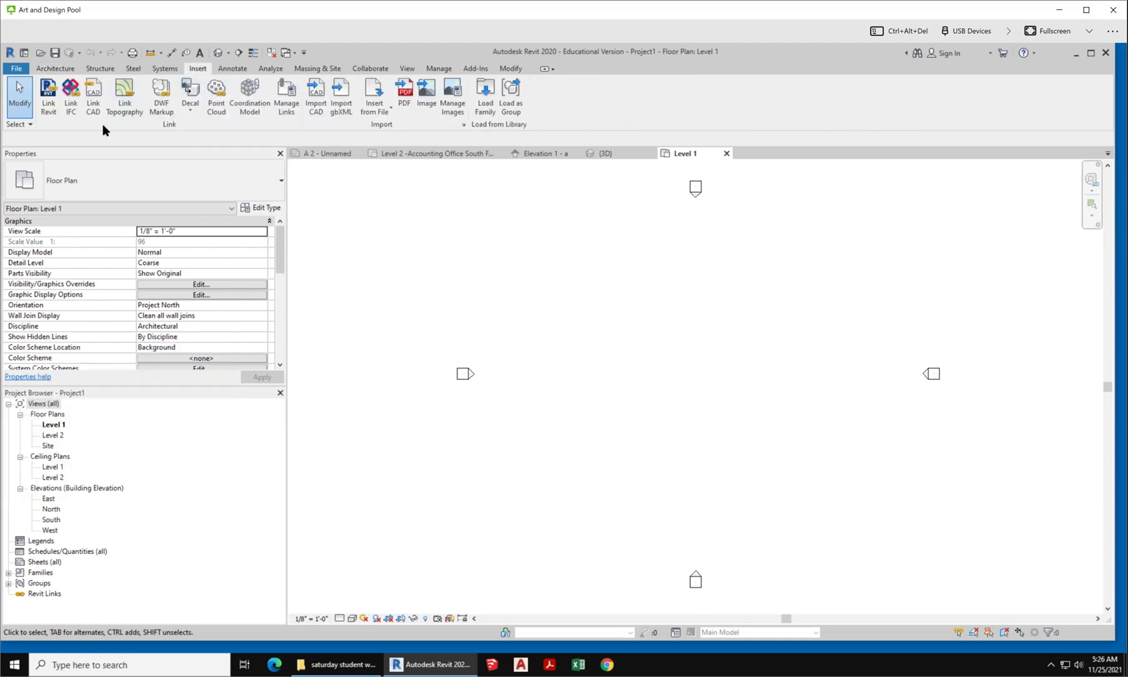
click(93, 97)
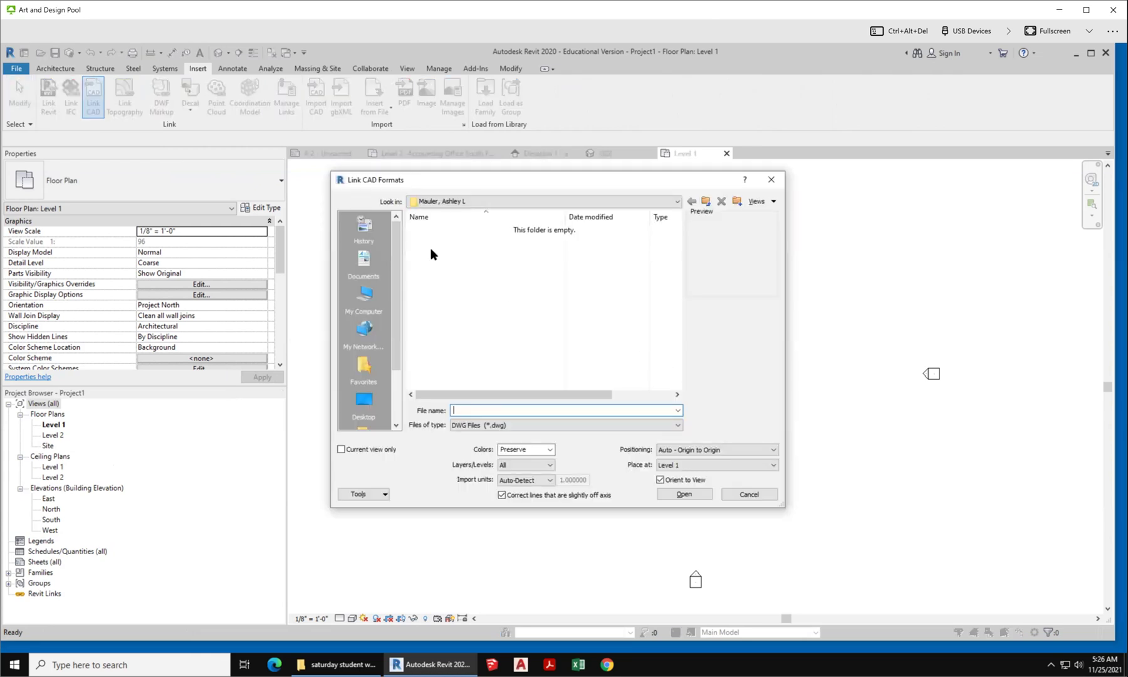
click(464, 202)
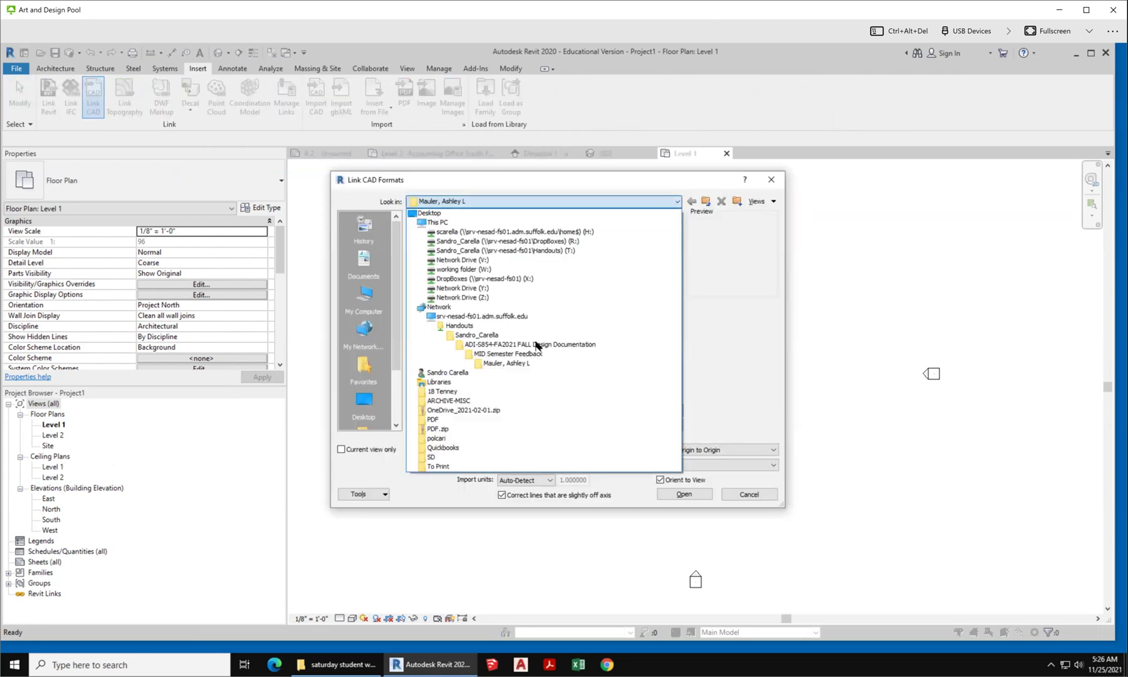
click(364, 401)
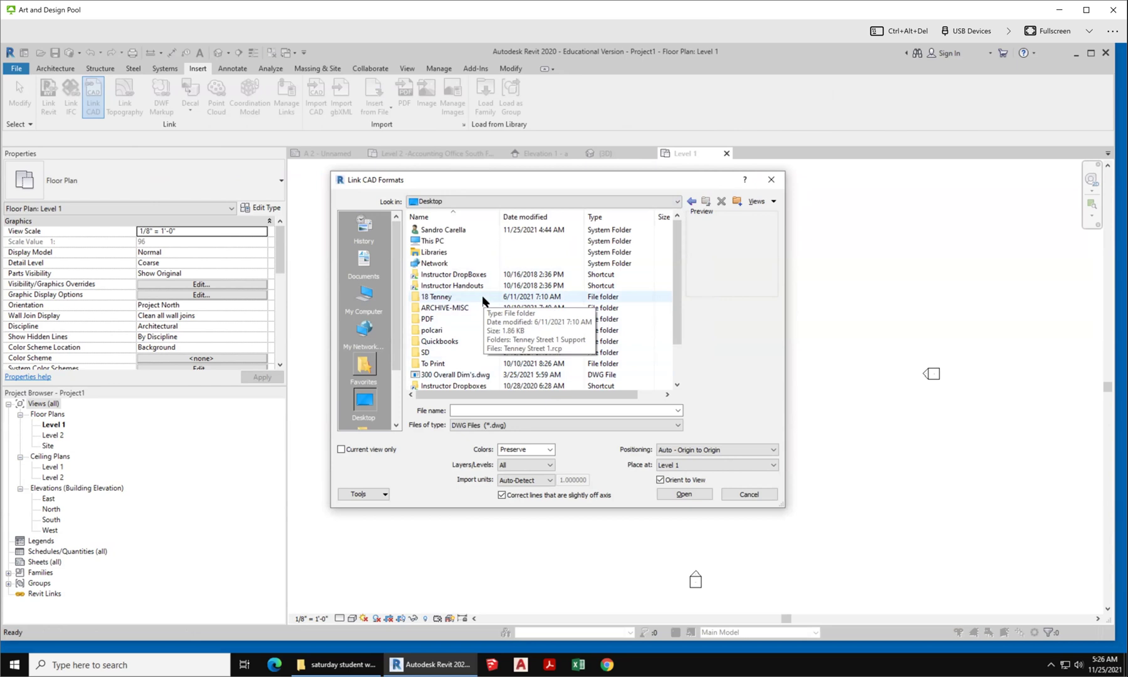
double_click(447, 241)
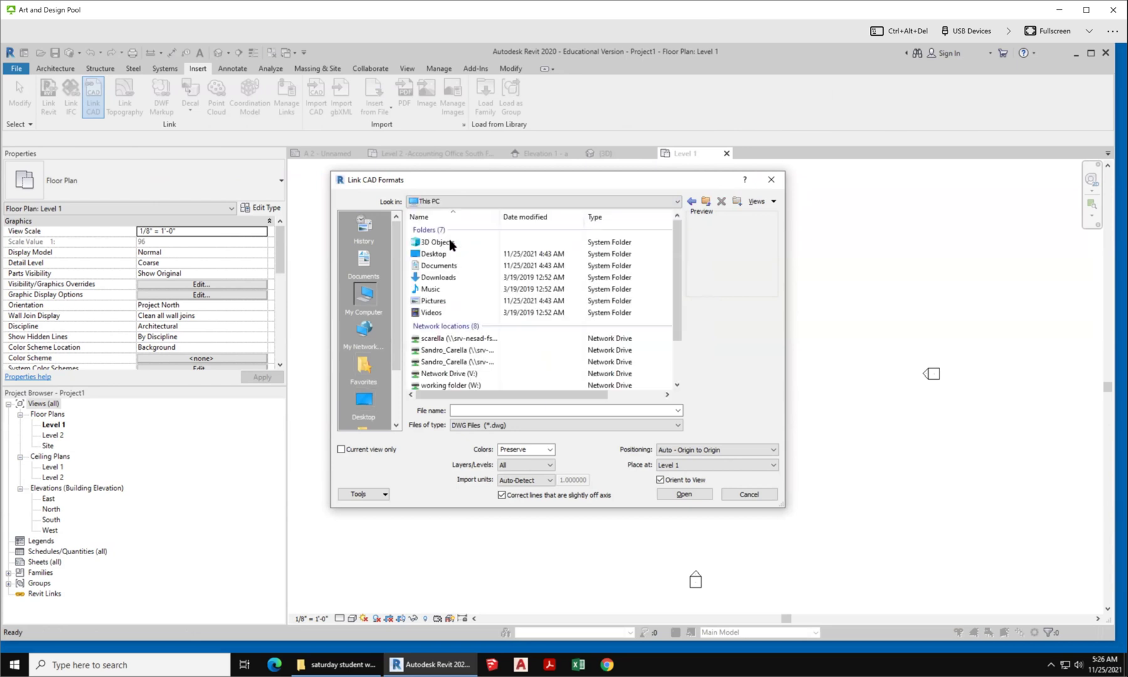
double_click(460, 265)
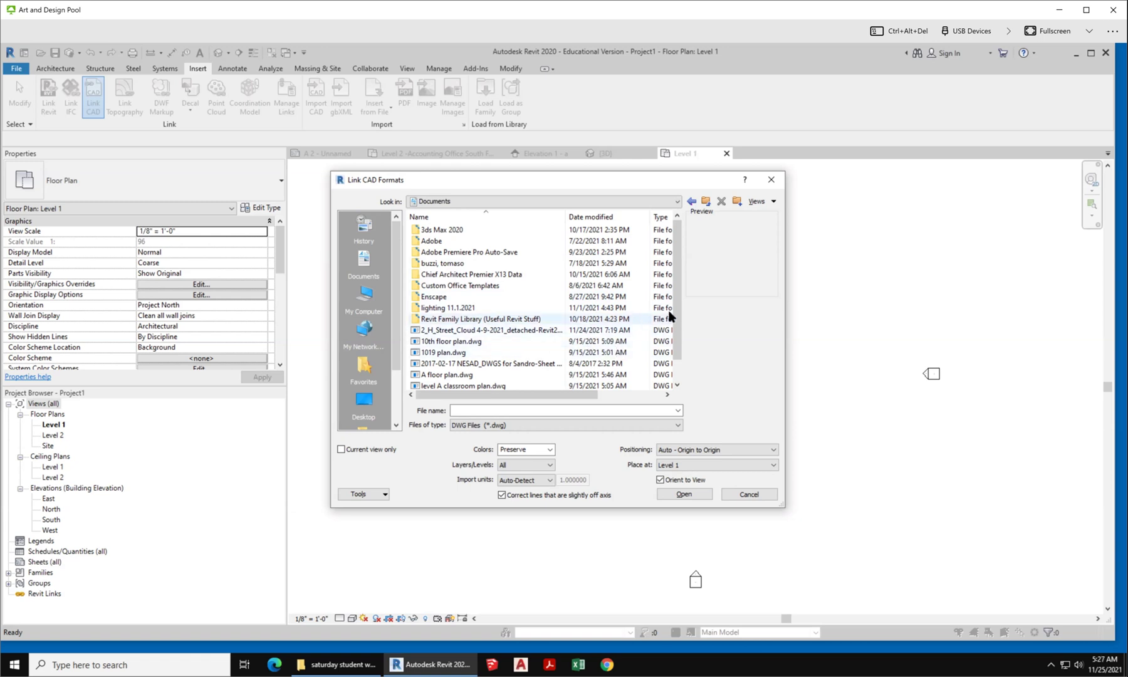
drag(673, 320, 672, 349)
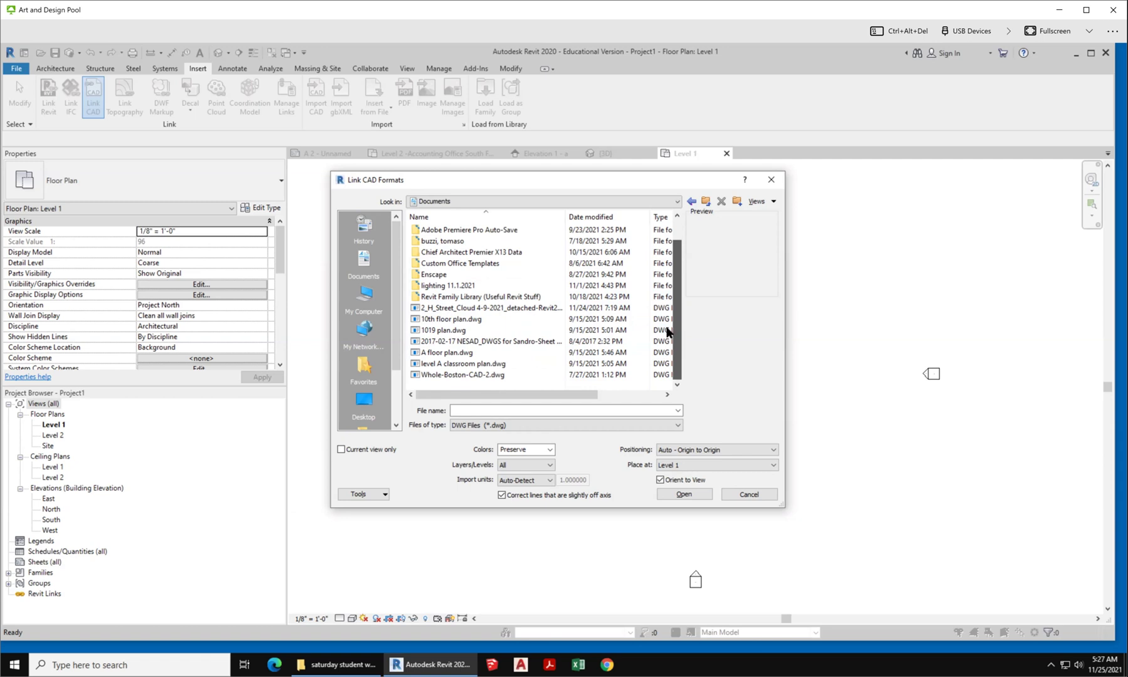
drag(668, 332, 660, 281)
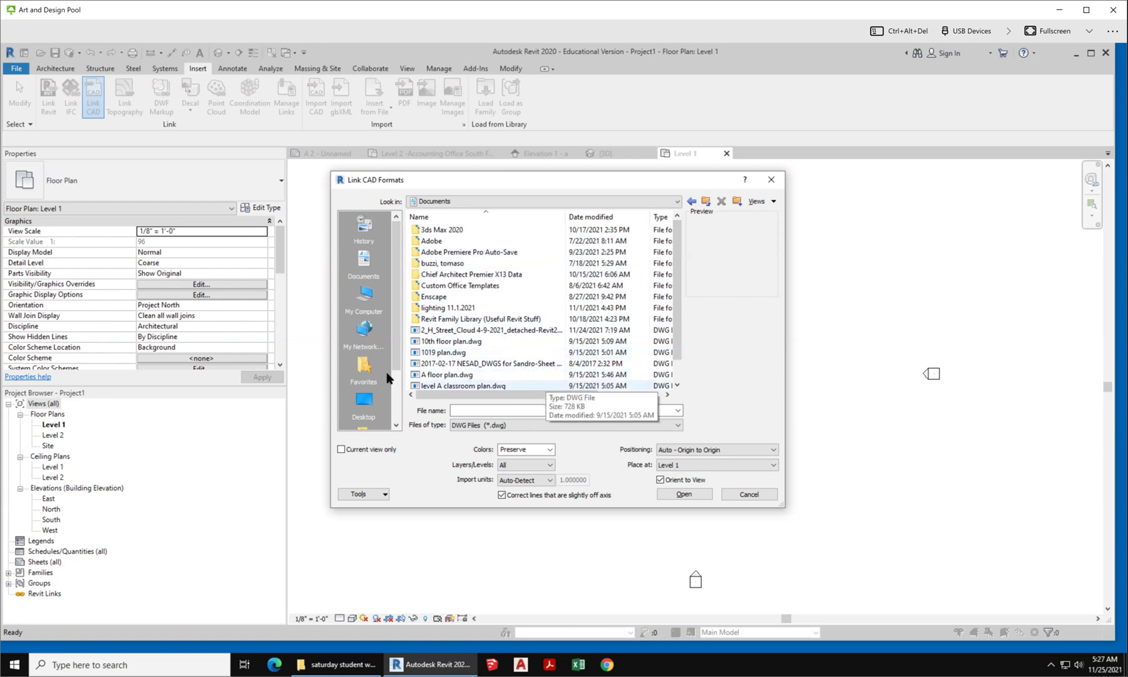
Copy the 150 Andover Street (Project 2) folder from Sites Referenced In Classes in the instructor handouts into the Documents folder.
click(369, 401)
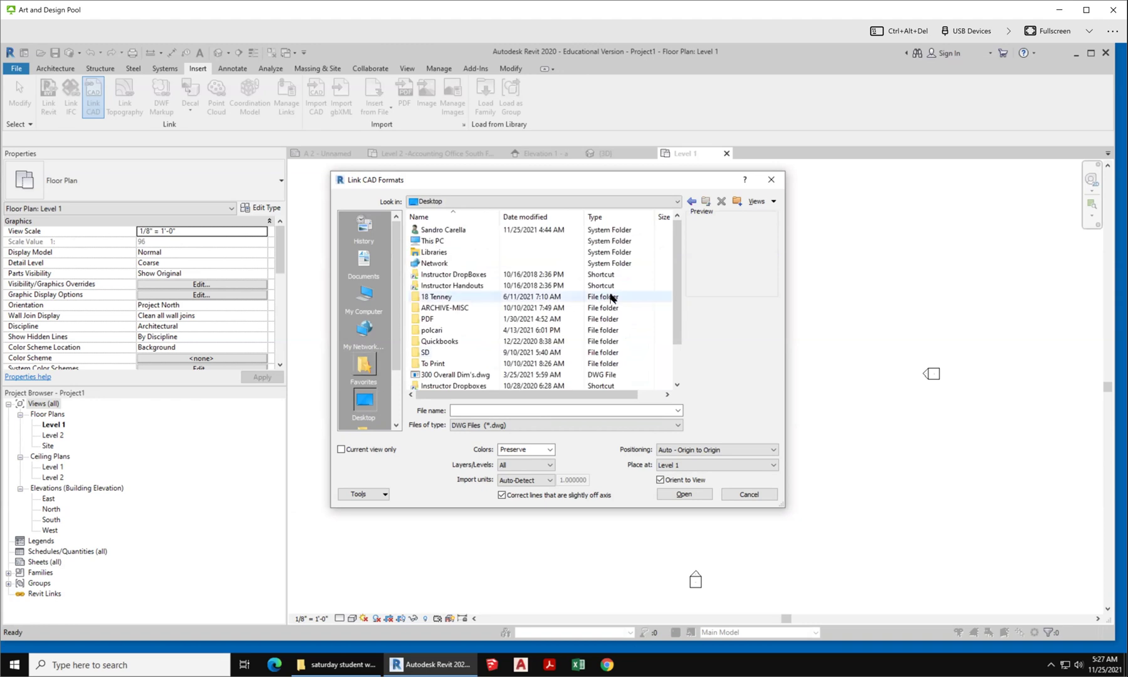
double_click(482, 284)
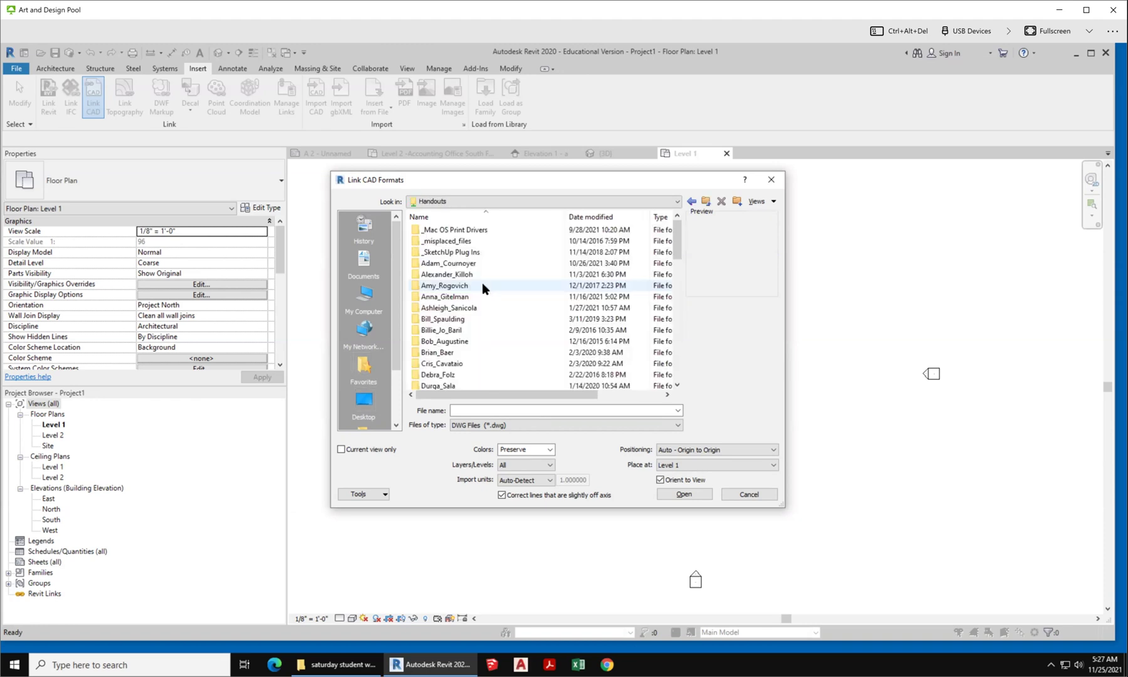
scroll(482, 285, down, 5)
double_click(482, 285)
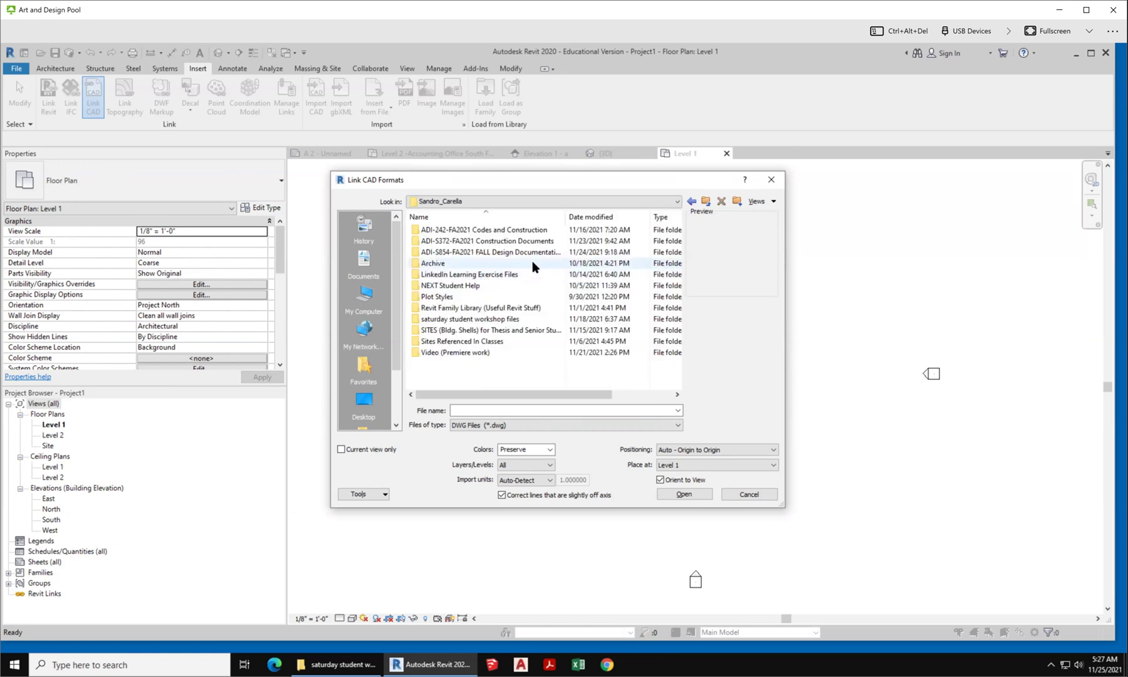
double_click(486, 342)
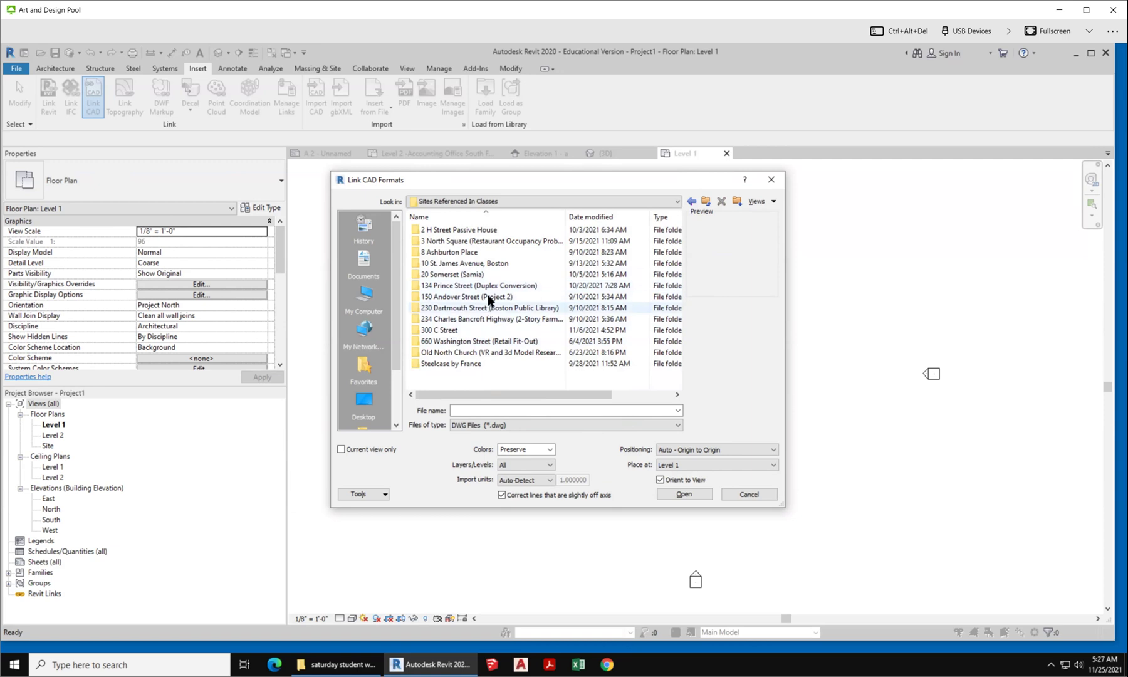
click(488, 296)
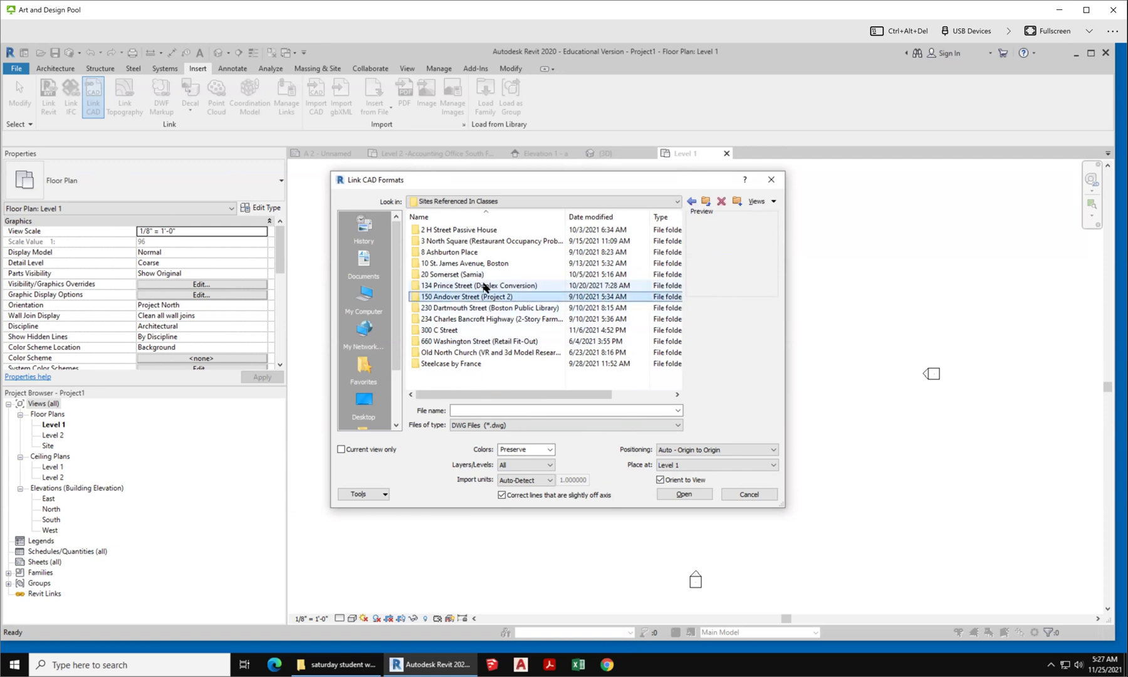
click(362, 262)
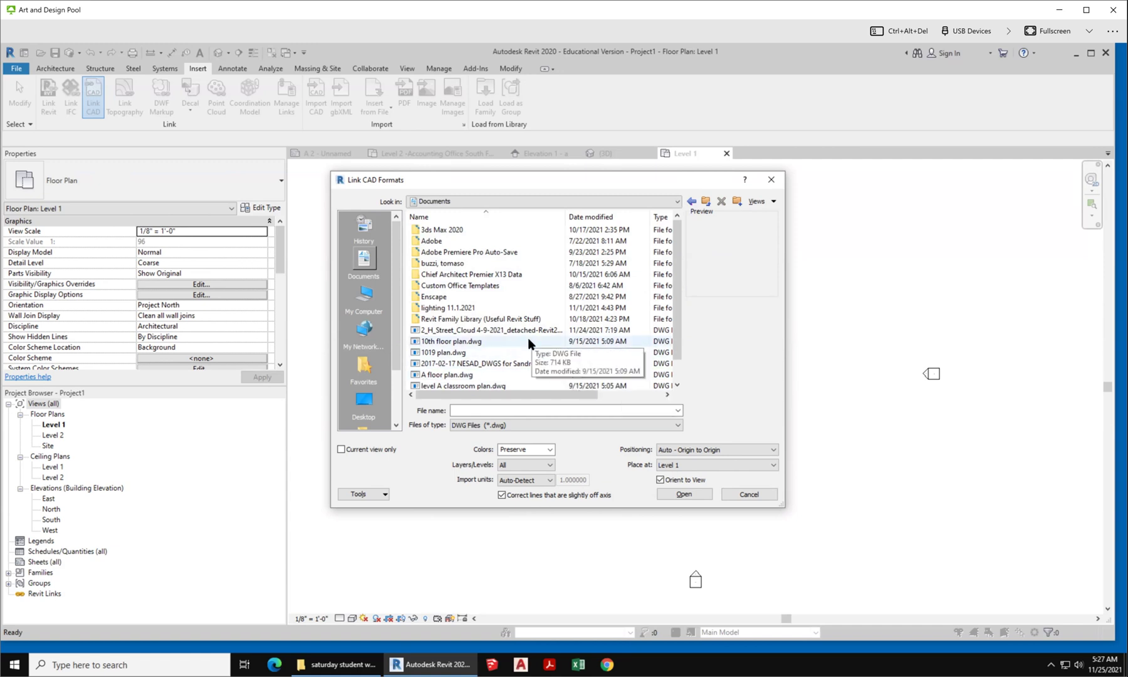
click(528, 337)
right_click(525, 355)
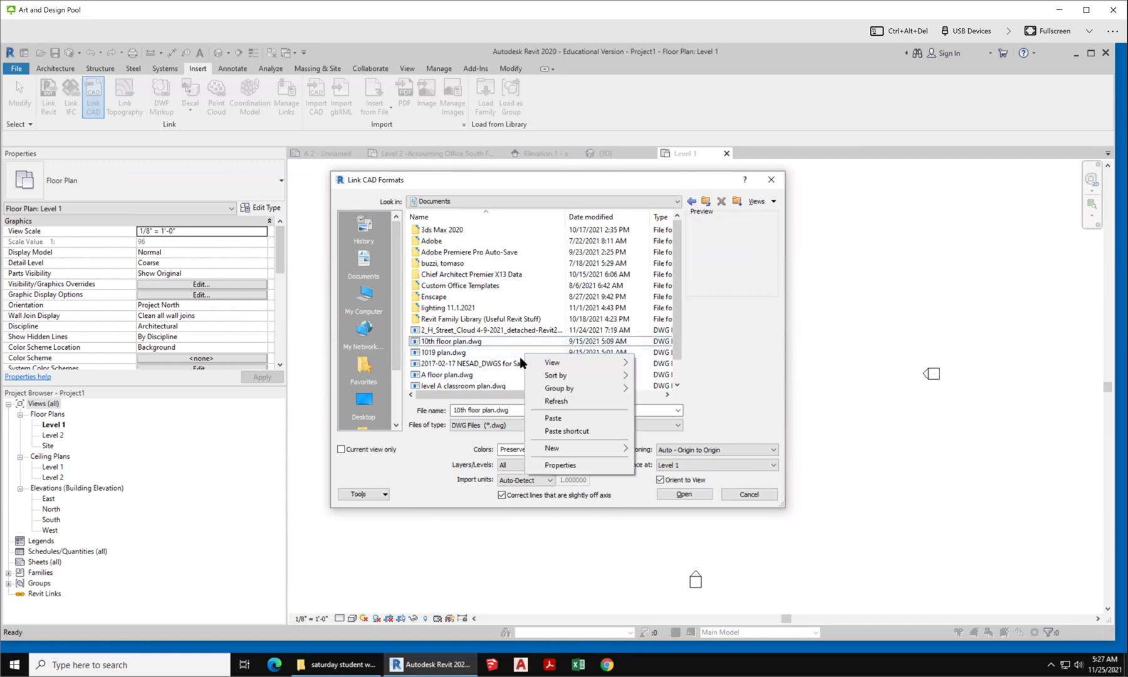
click(551, 418)
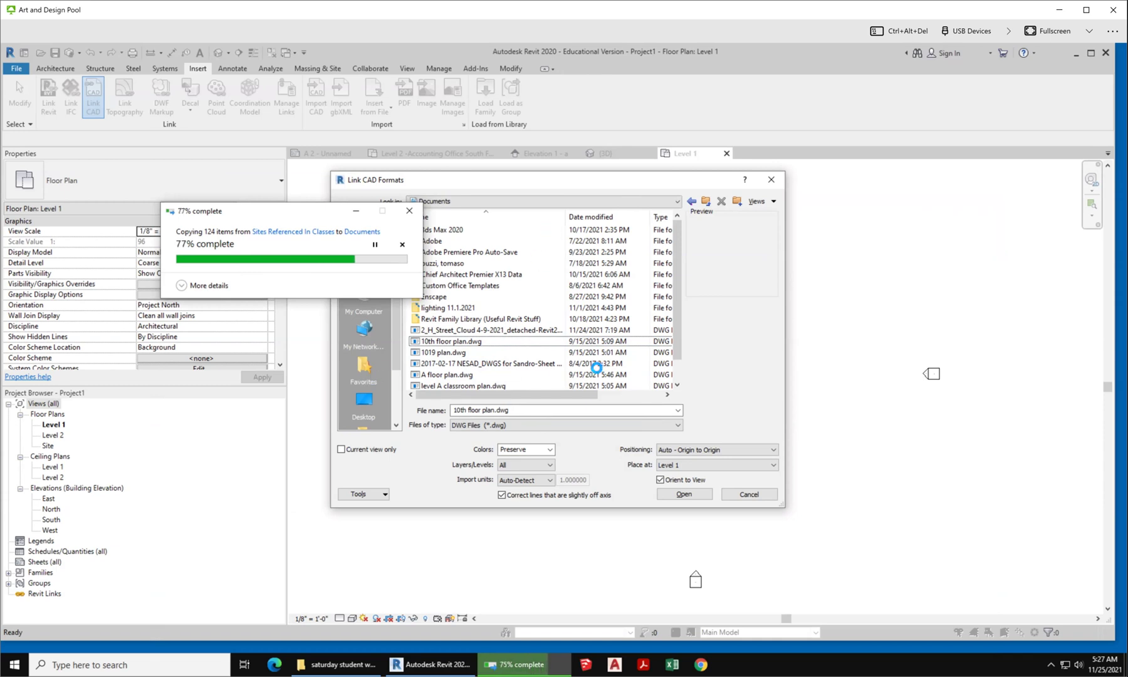
Link Base_Andover Street-150127-2ndFloor.dwg from the copied project's Start Files (Project 2) folder into Level 1 and dismiss the import warning.
scroll(595, 370, down, 1)
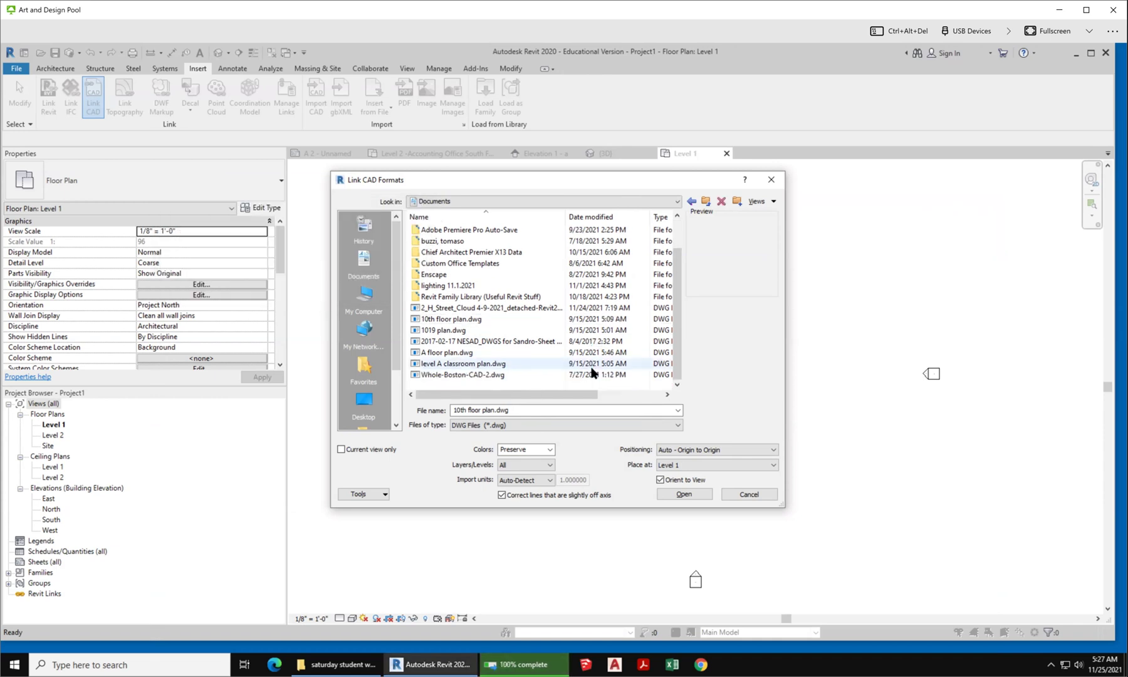
scroll(514, 310, up, 3)
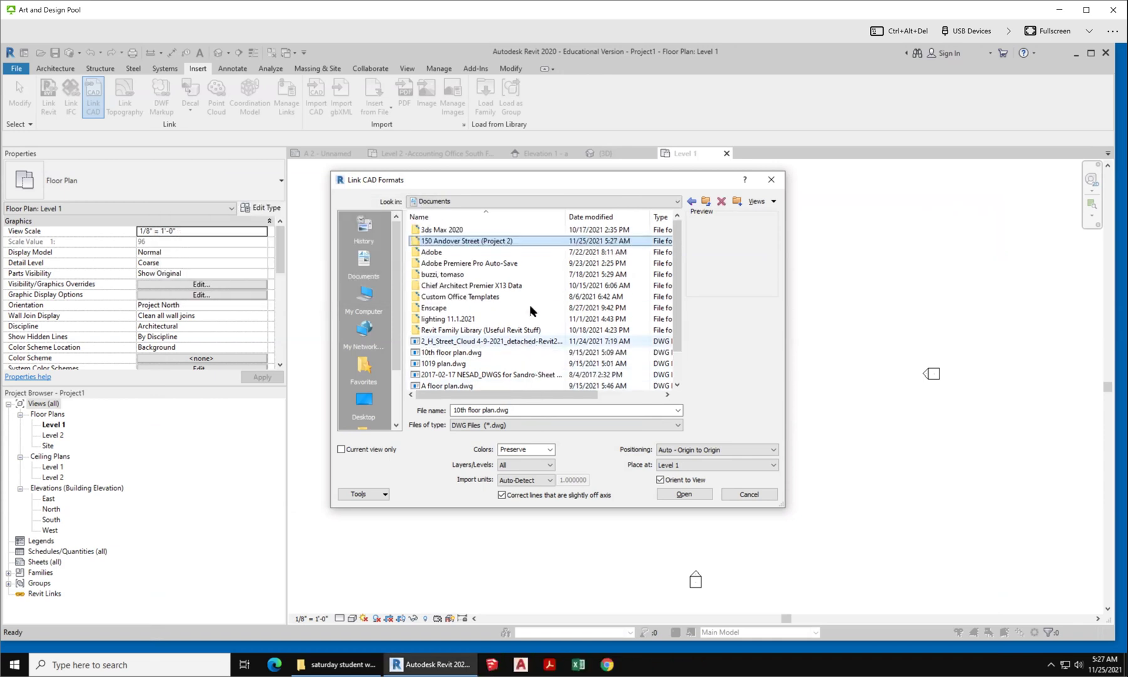
double_click(511, 241)
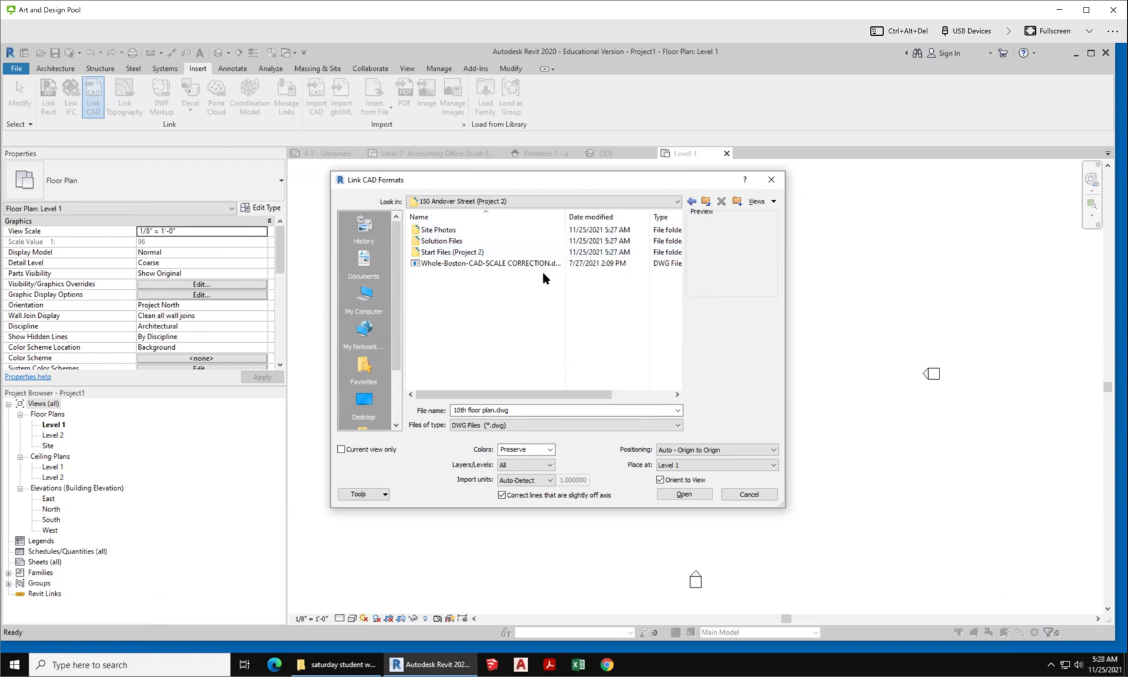
double_click(452, 252)
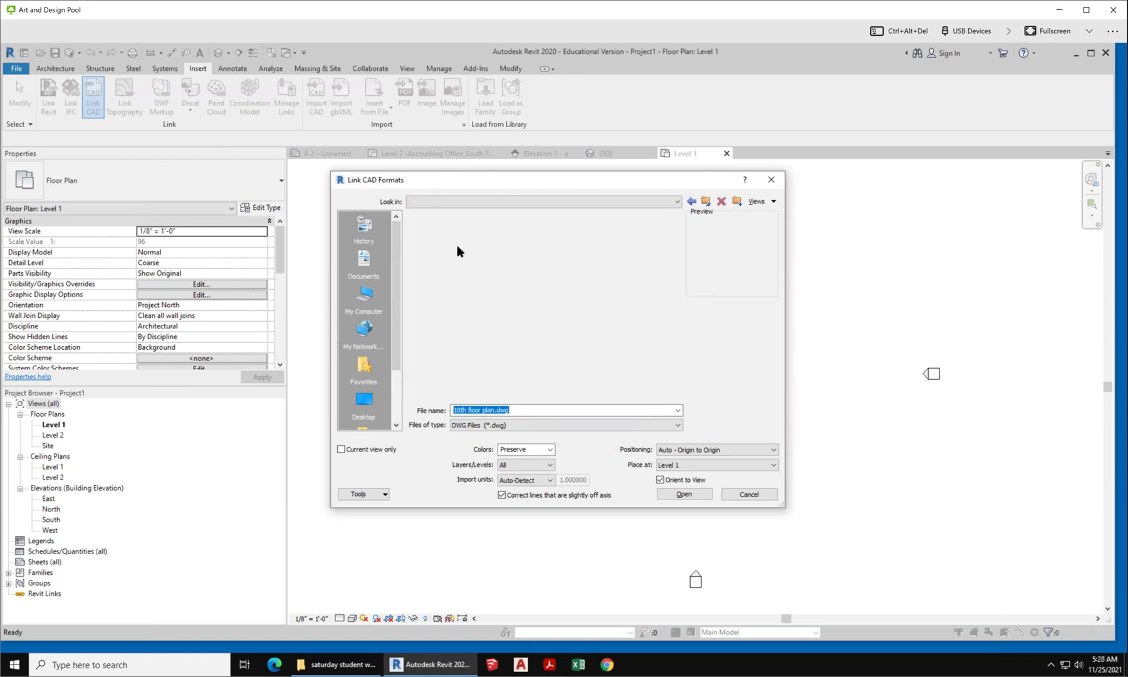
click(529, 243)
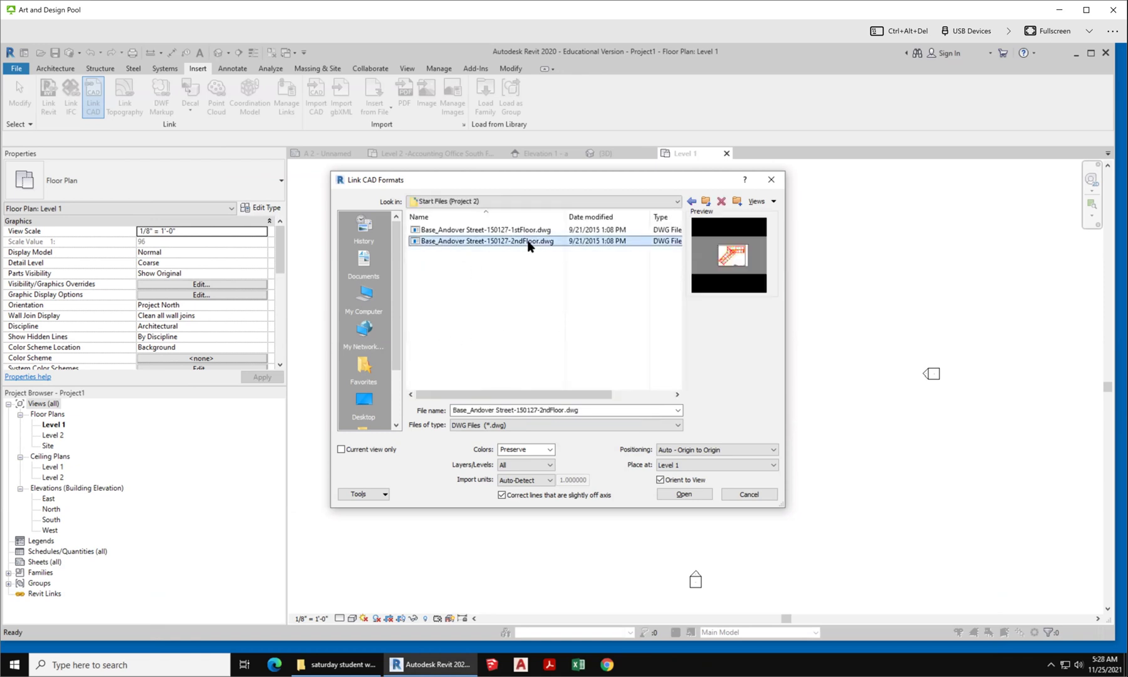
click(685, 494)
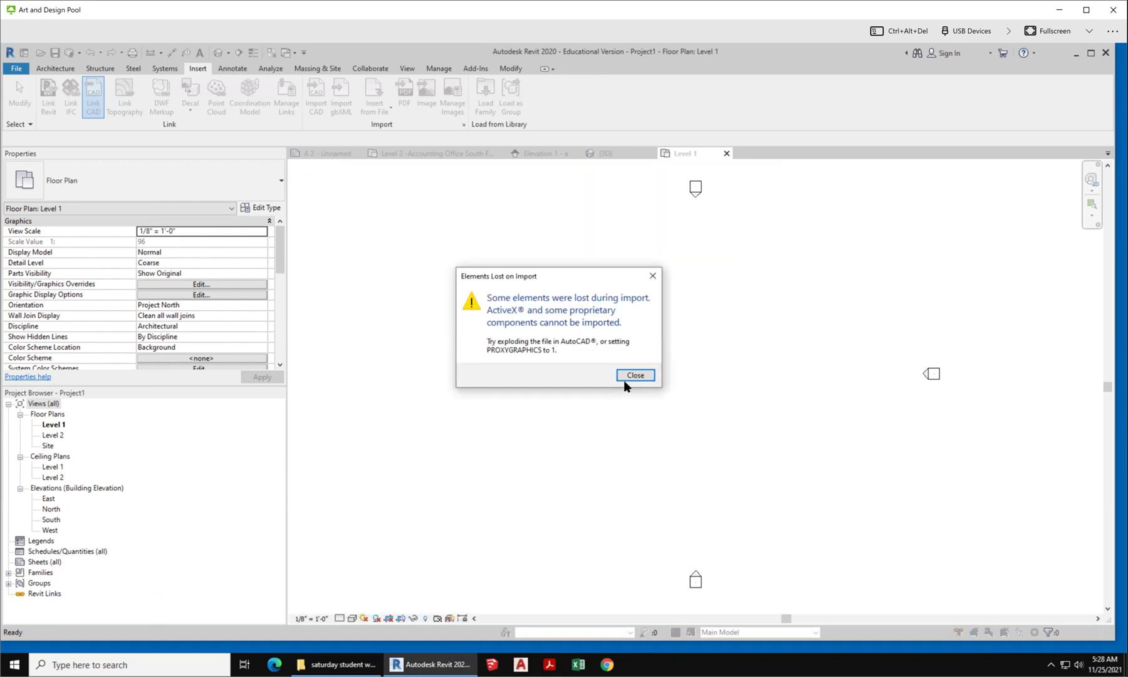
click(651, 280)
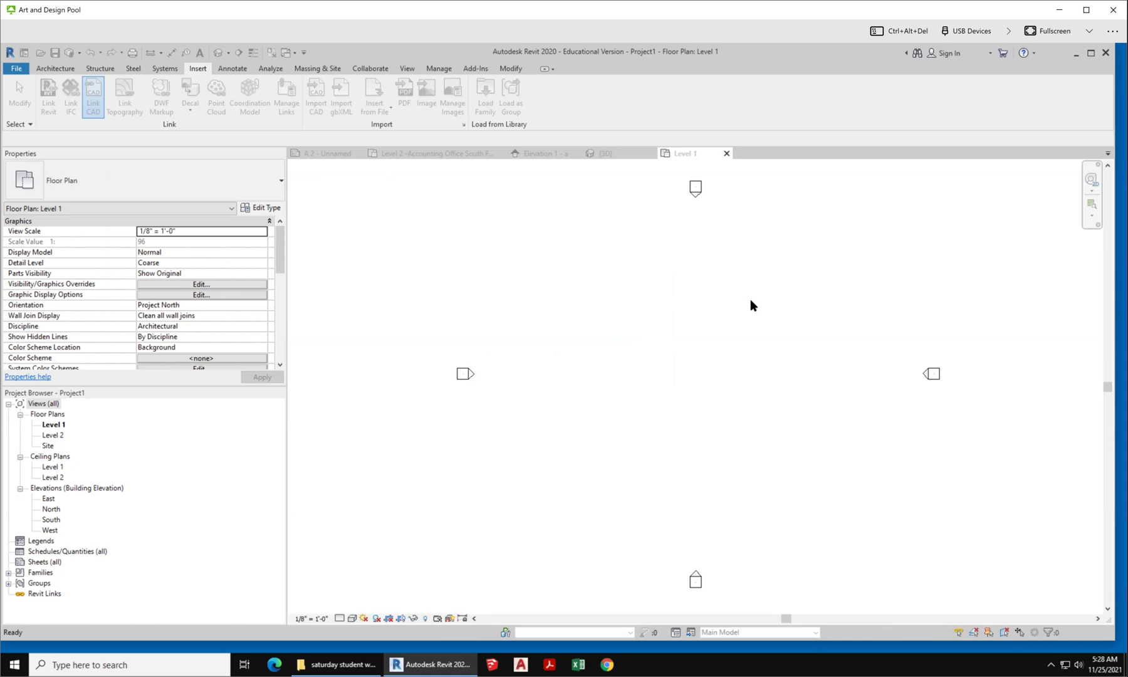
Unpin the linked second-floor drawing and move it over the elevation markers.
scroll(414, 495, down, 3)
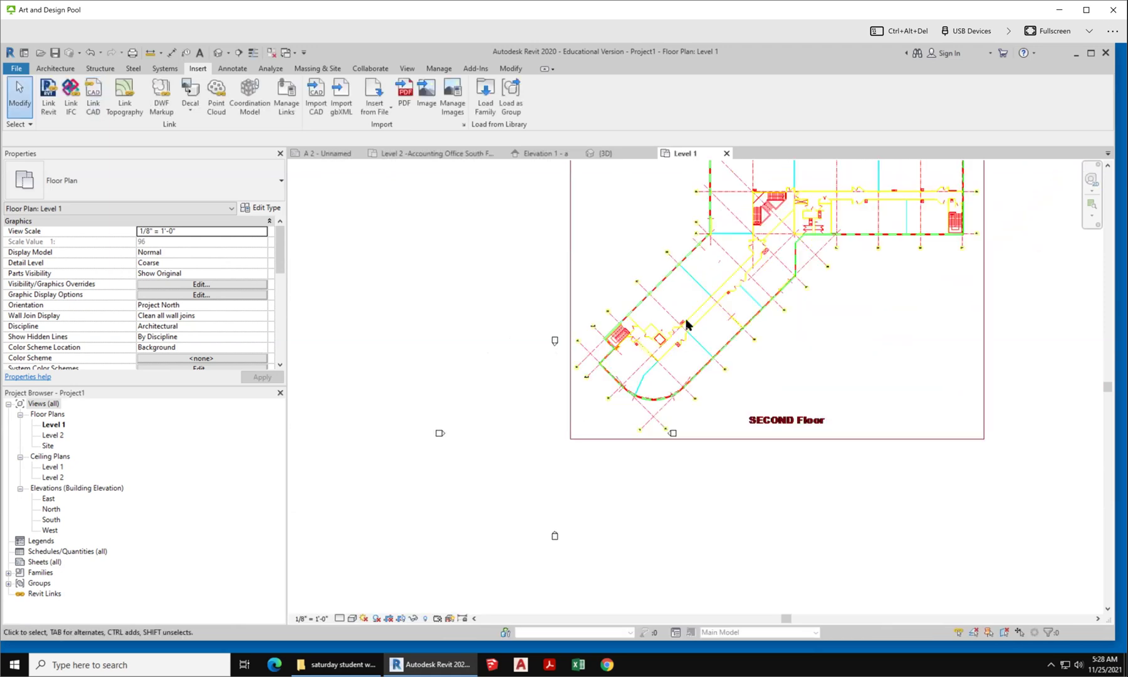
click(686, 324)
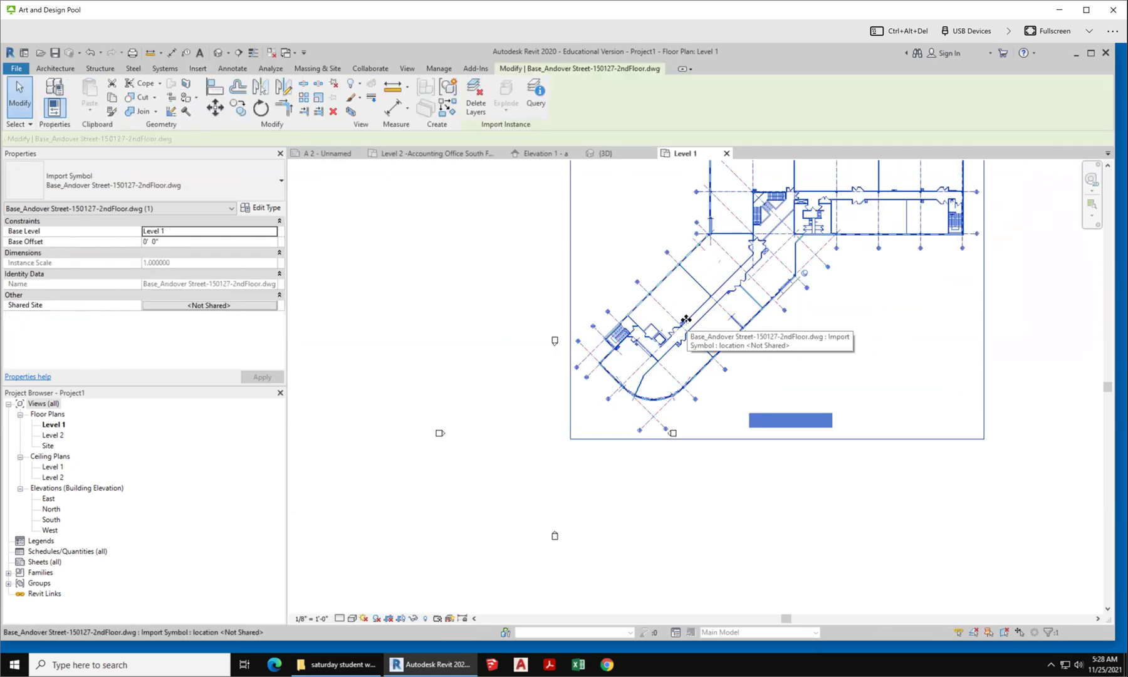
click(805, 273)
drag(625, 385, 421, 541)
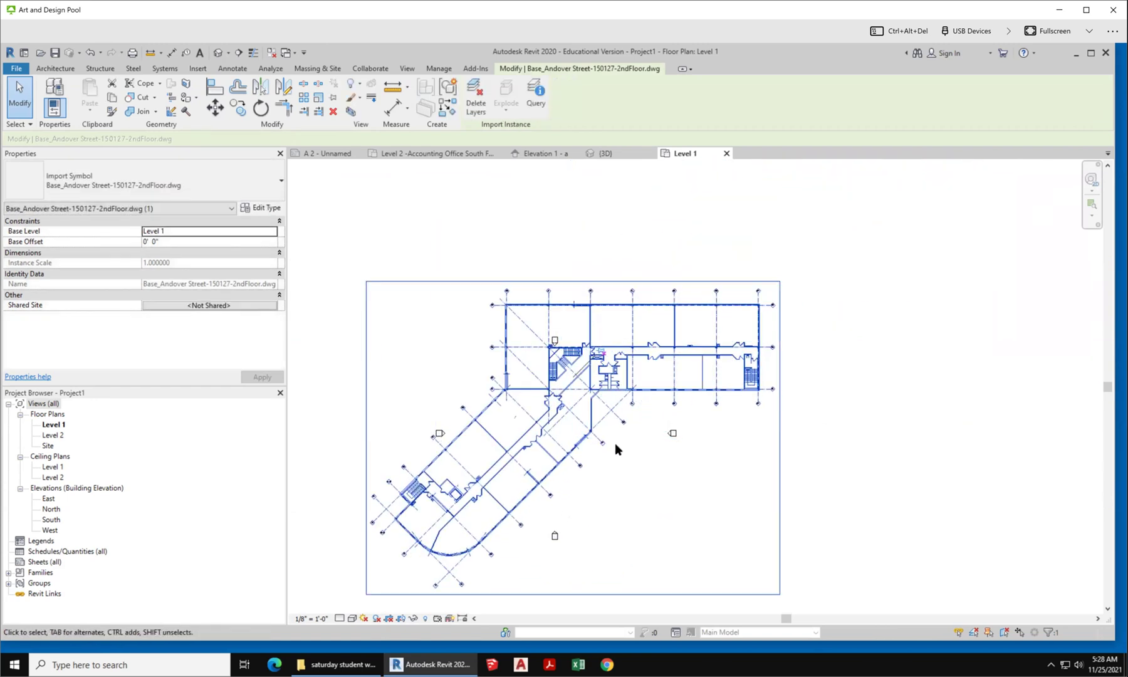
Rotate the linked second-floor drawing counterclockwise so the wing with the curved end lies horizontal.
click(934, 429)
scroll(512, 464, down, 2)
click(537, 437)
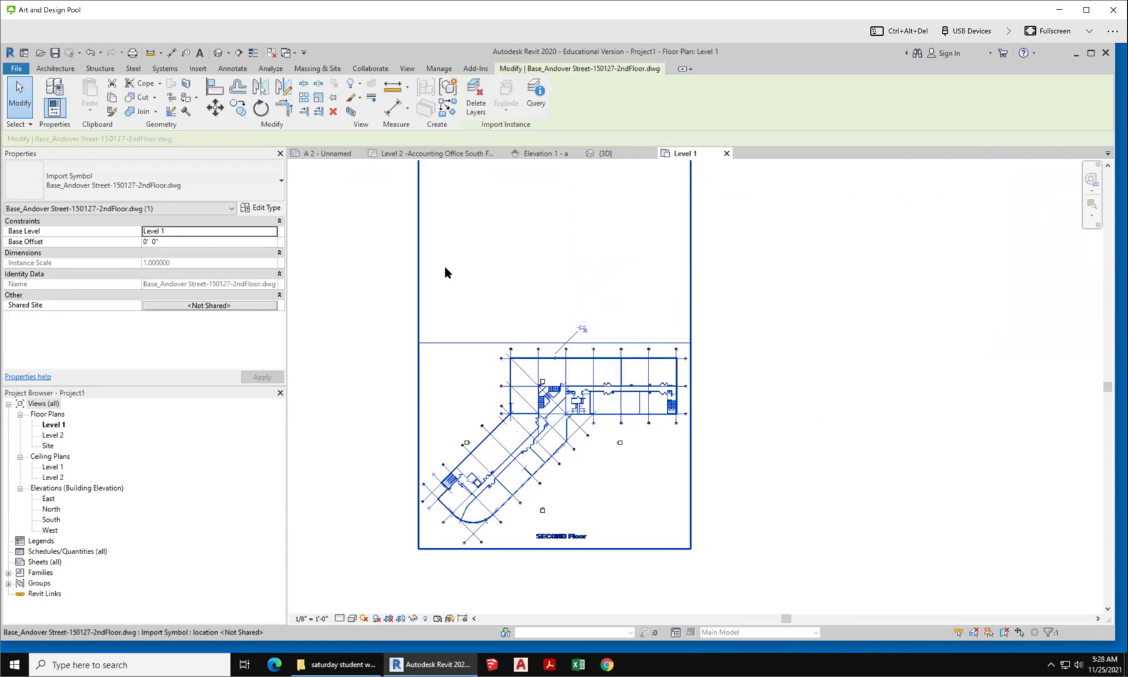
click(261, 108)
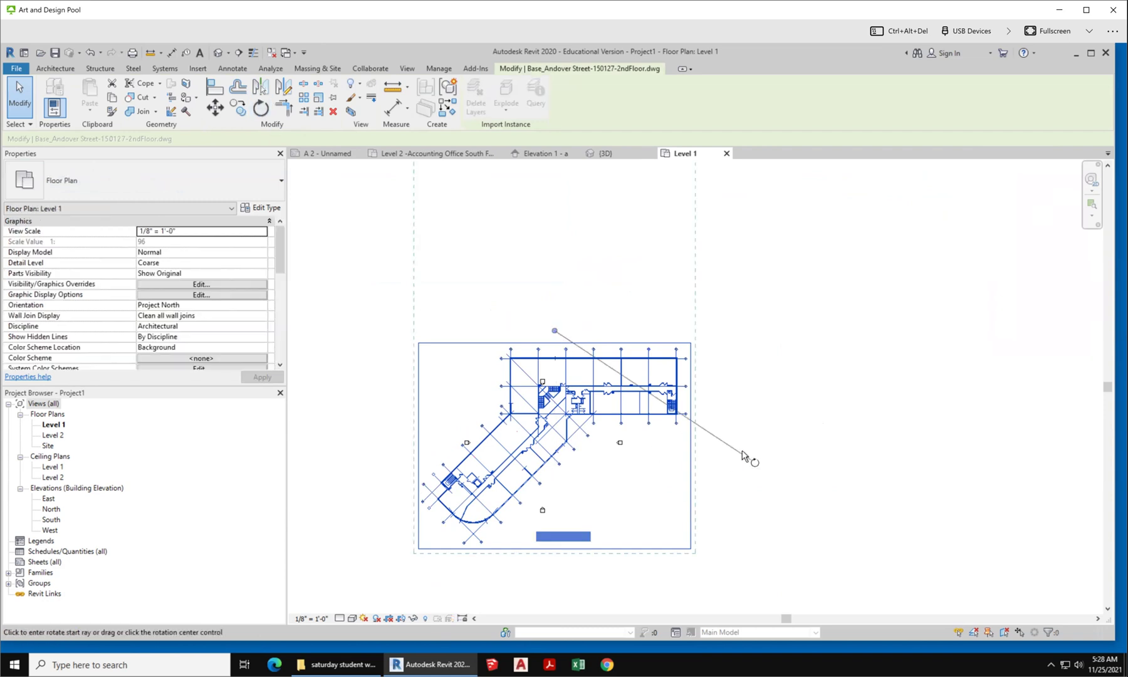
click(822, 428)
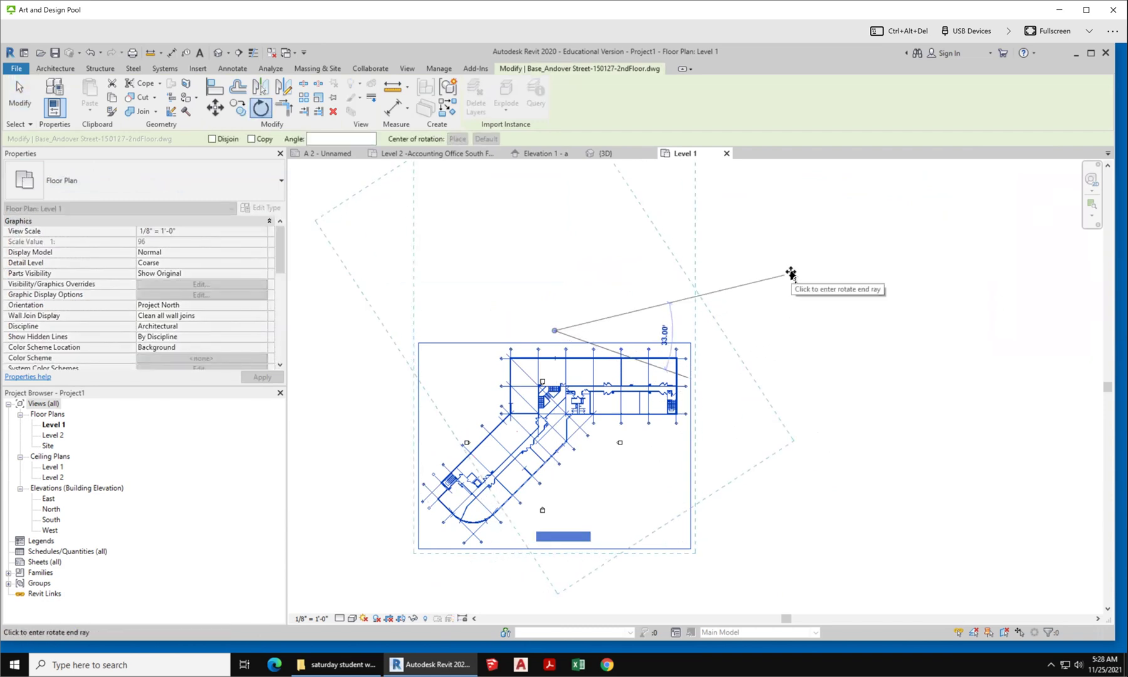
click(791, 275)
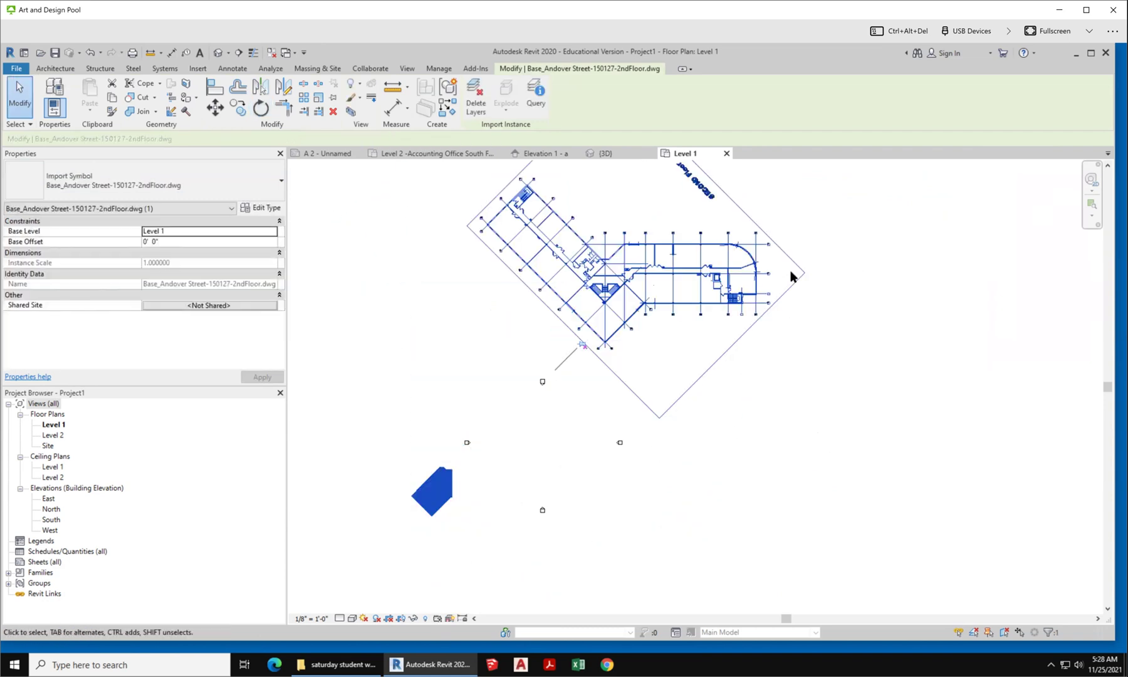
Select the rotated drawing together with the nearby elevation marker and examine the horizontal wing's rooms and column grid up close.
mouse_move(677, 279)
mouse_down()
mouse_move(616, 449)
mouse_move(545, 456)
mouse_up()
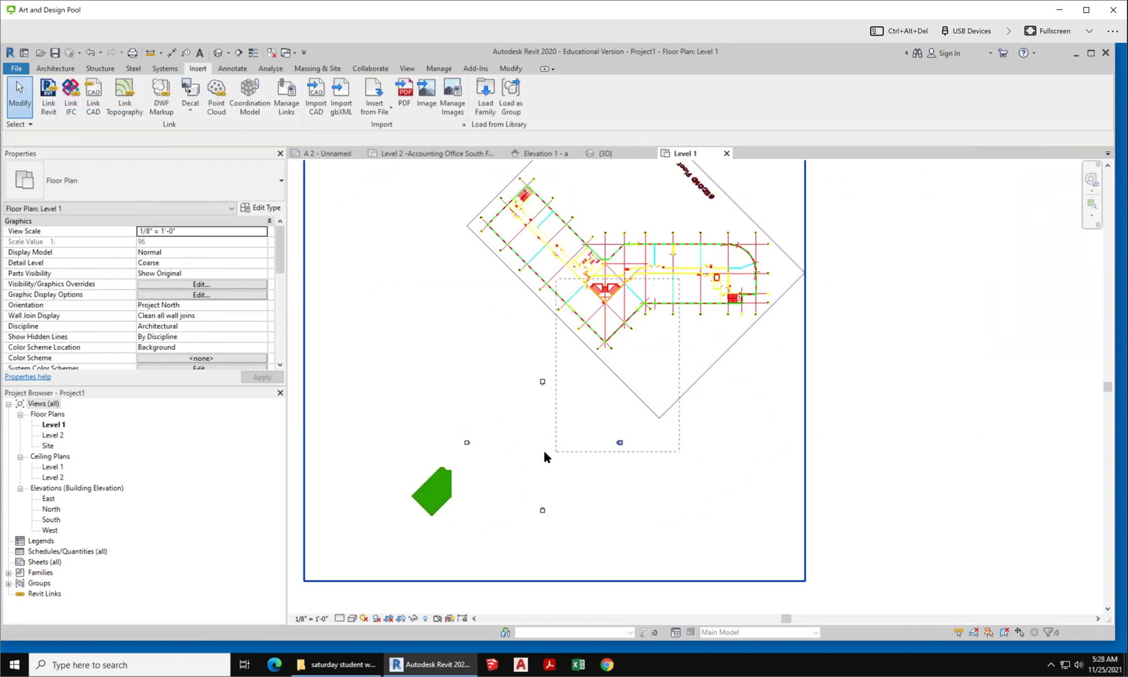
mouse_move(672, 327)
mouse_down()
mouse_move(571, 430)
mouse_move(589, 444)
mouse_up()
scroll(492, 457, up, 2)
scroll(493, 457, up, 4)
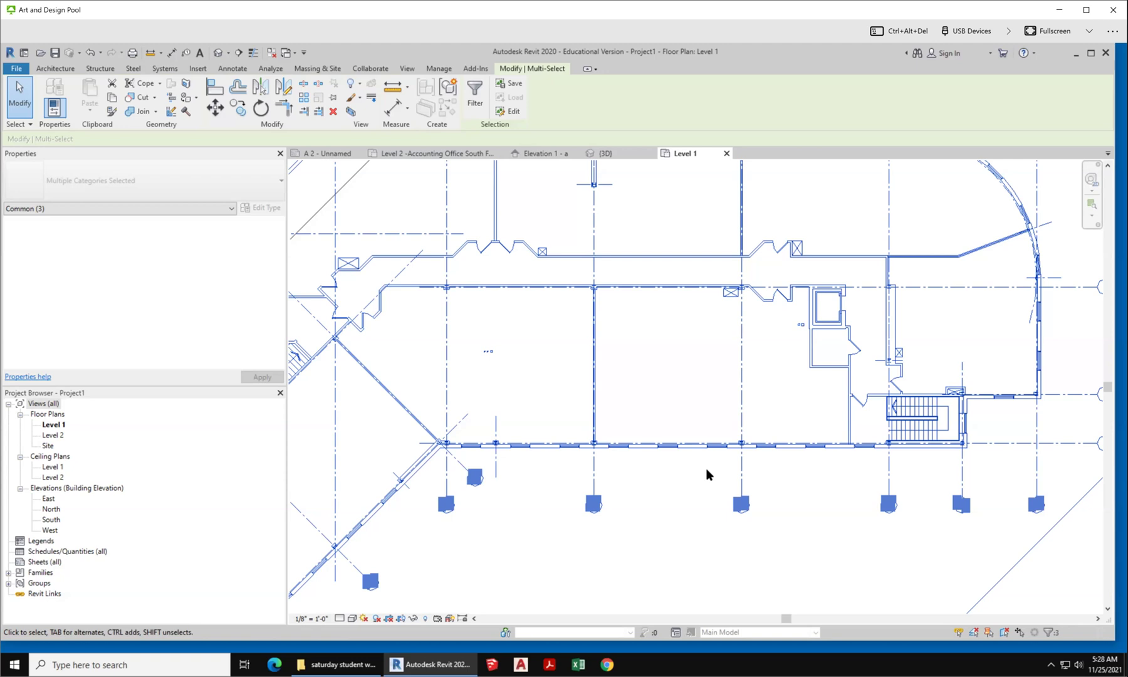
scroll(591, 361, up, 1)
scroll(590, 361, up, 2)
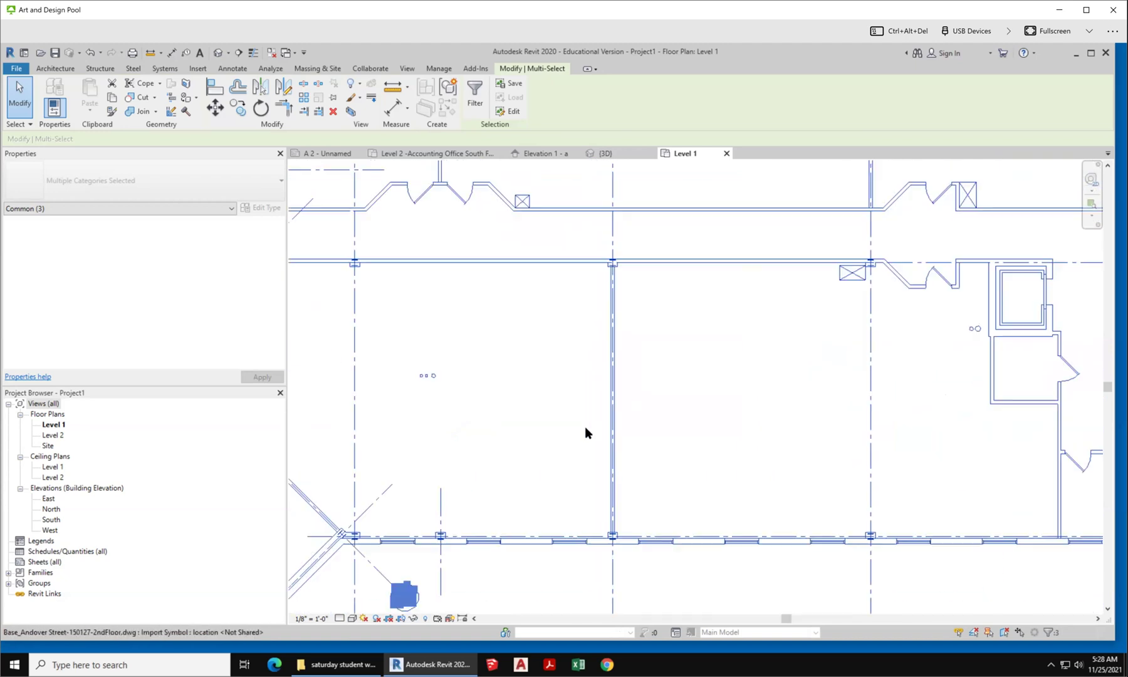
scroll(590, 423, down, 3)
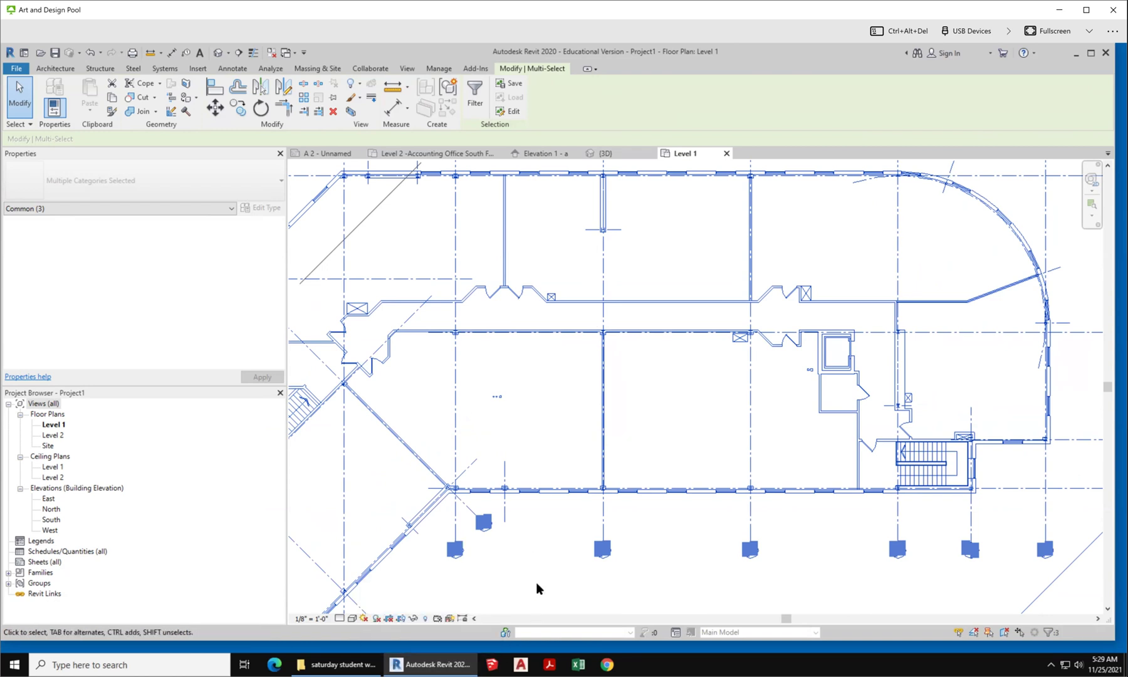
Switch to File Explorer and open 150-ANDOVER-SOLUTION-File-v10.pdf from Documents, 150 Andover Street (Project 2), Solution Files.
mouse_move(349, 666)
click(322, 665)
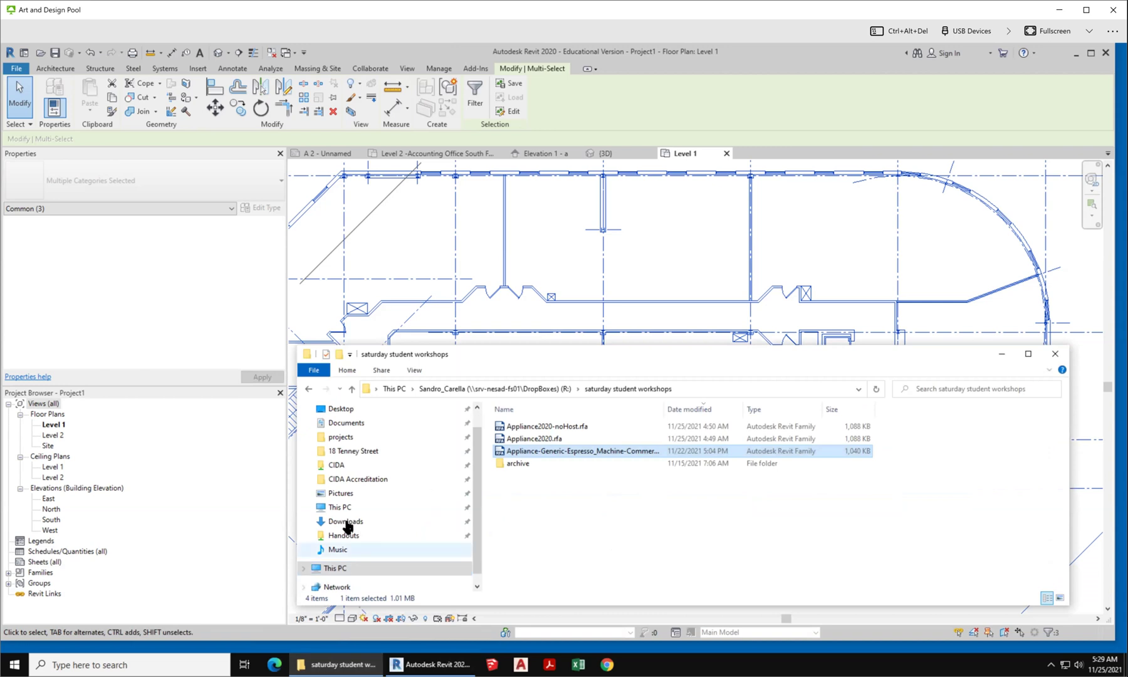
click(349, 423)
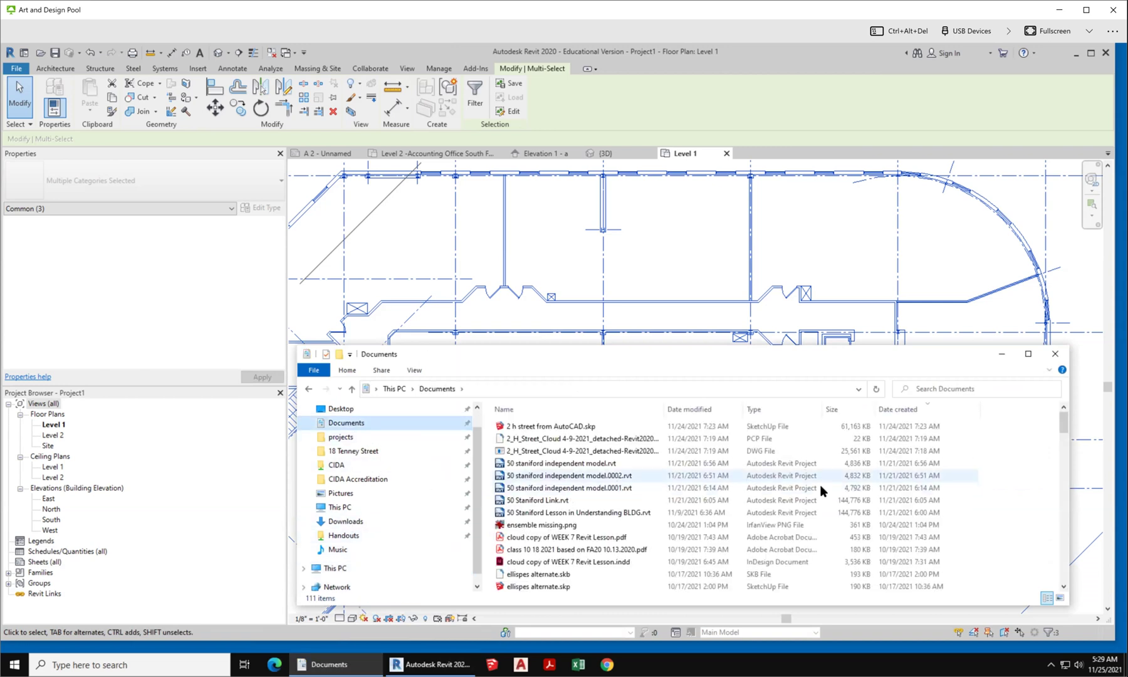
drag(1065, 426, 1050, 583)
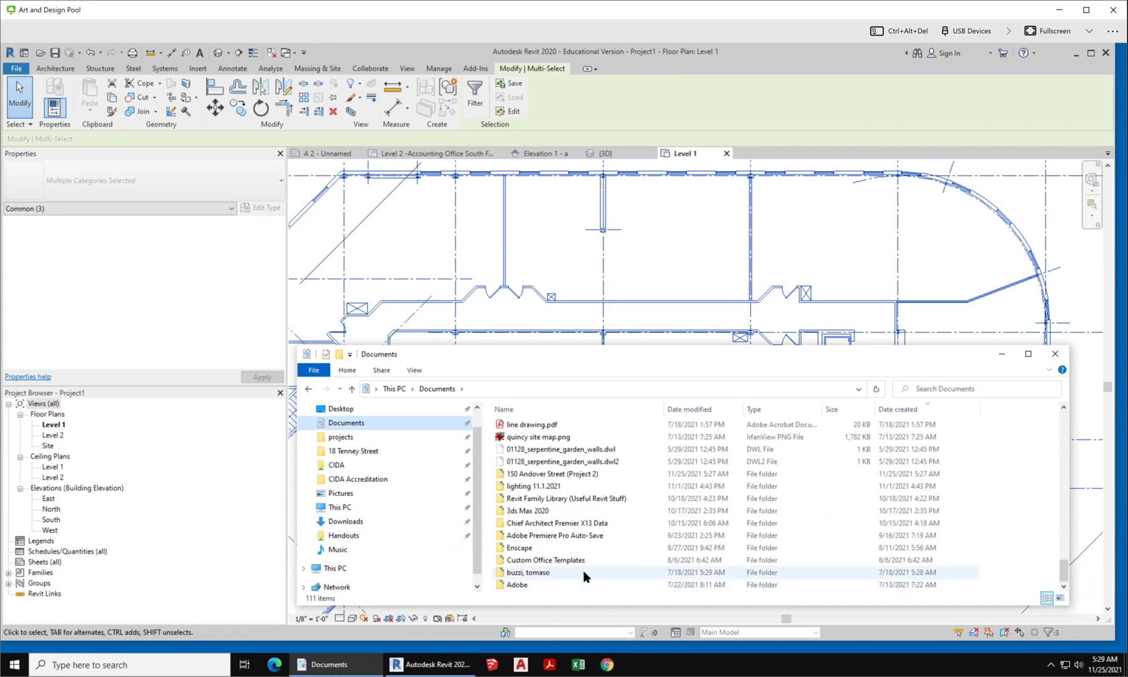
scroll(584, 575, up, 2)
click(586, 546)
double_click(586, 546)
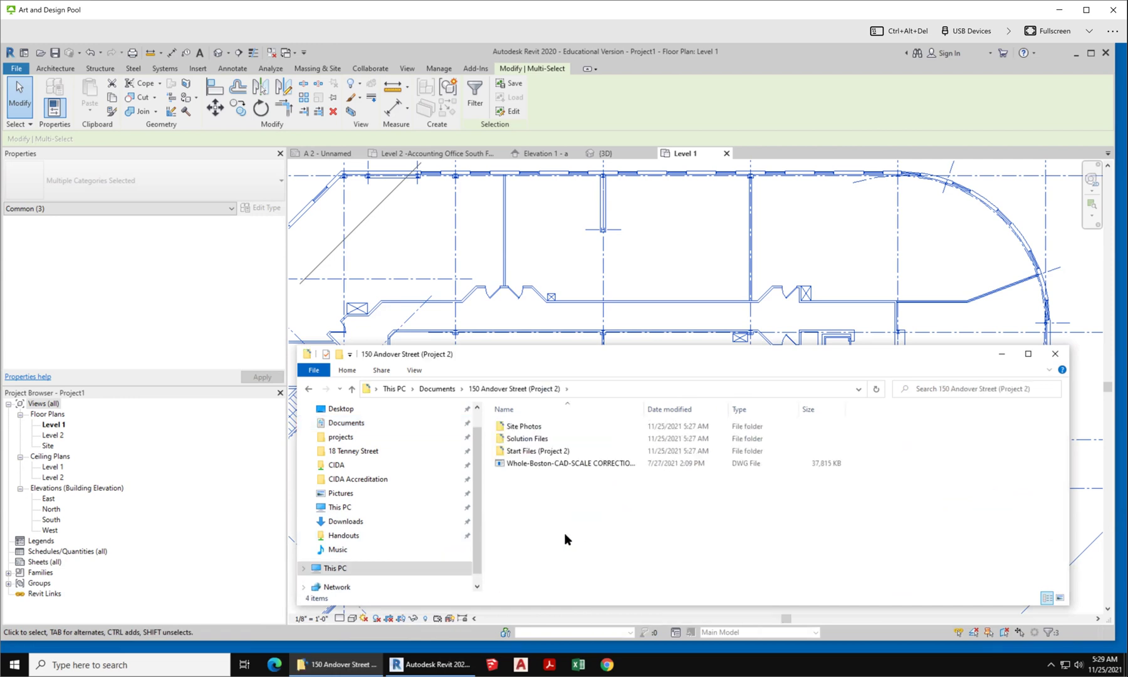
double_click(532, 439)
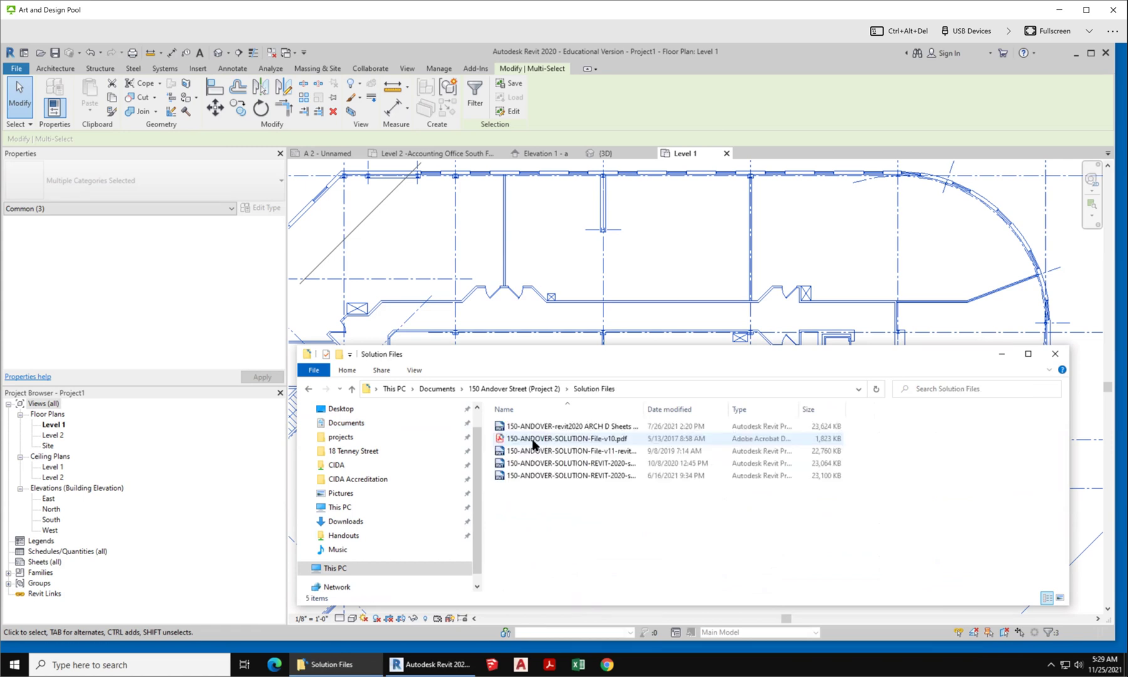
click(583, 440)
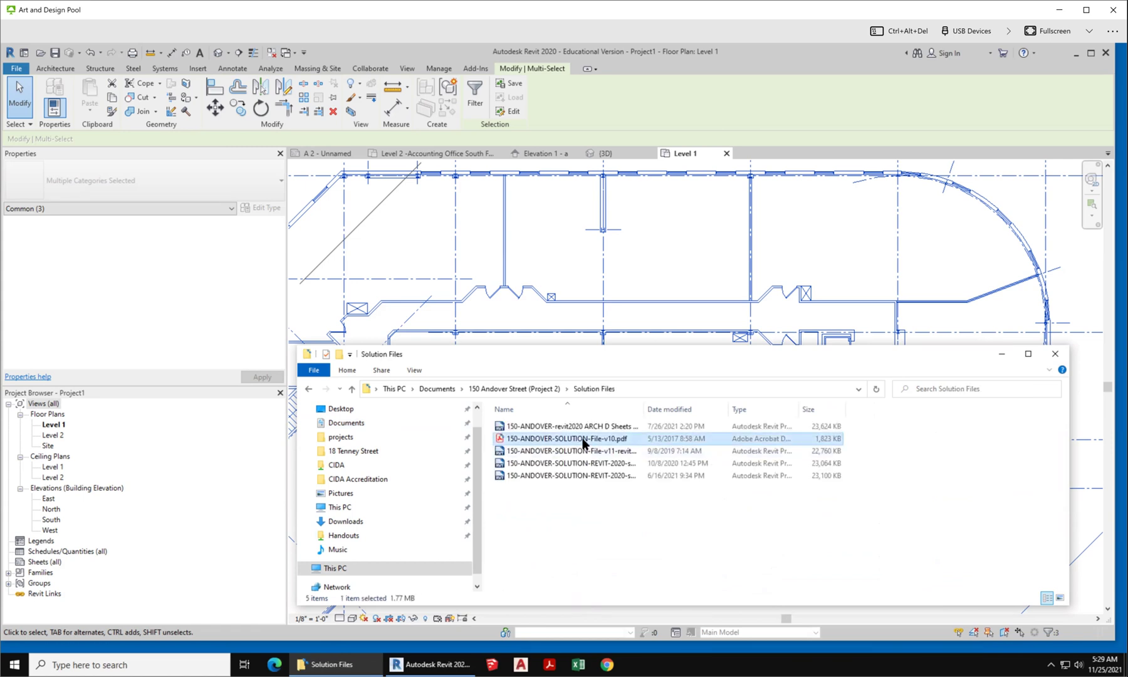
double_click(583, 440)
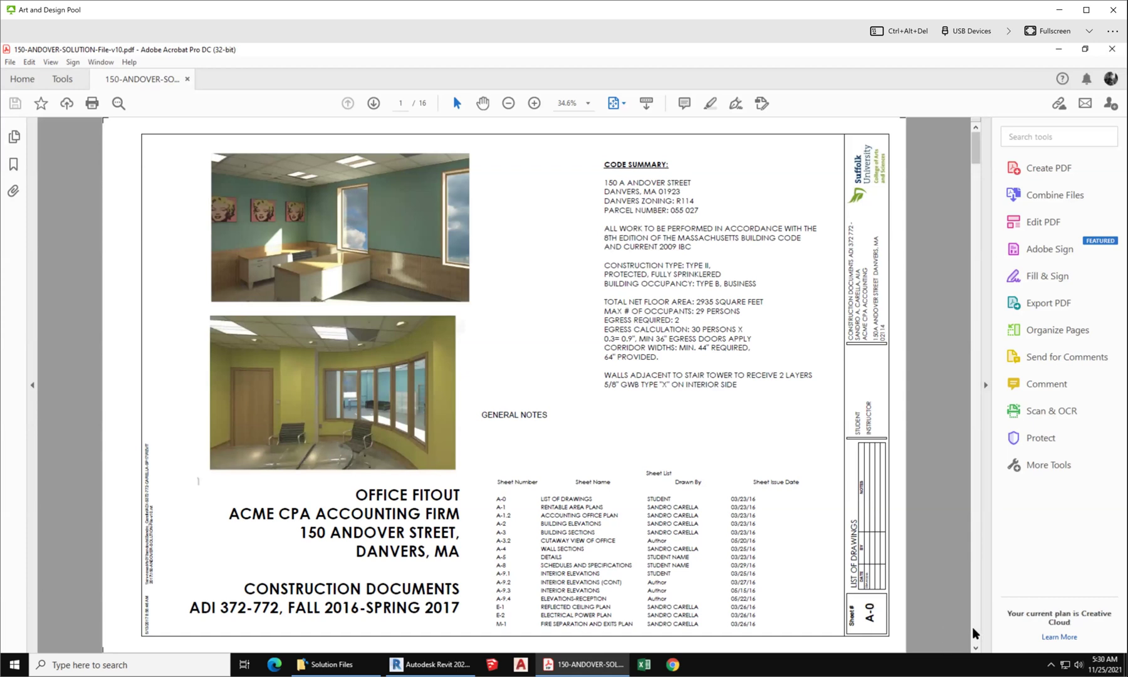
Extract page 3, the Accounting Office Plan (sheet A-1.2), from the solution PDF into a separate document.
scroll(198, 481, down, 2)
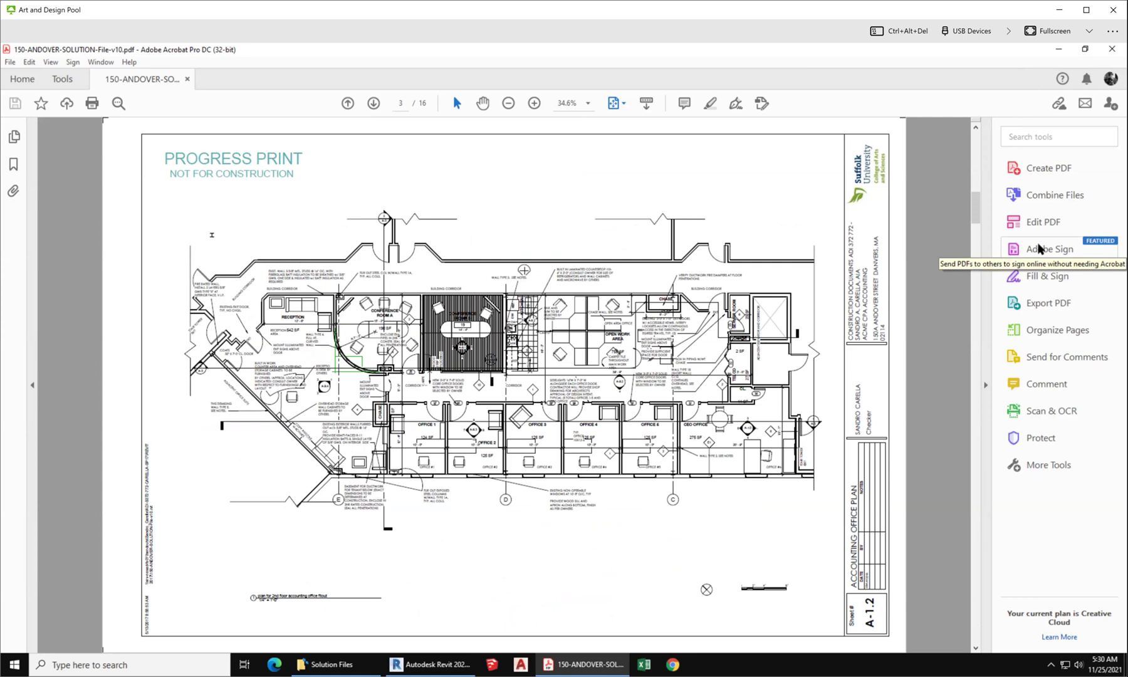
click(1051, 330)
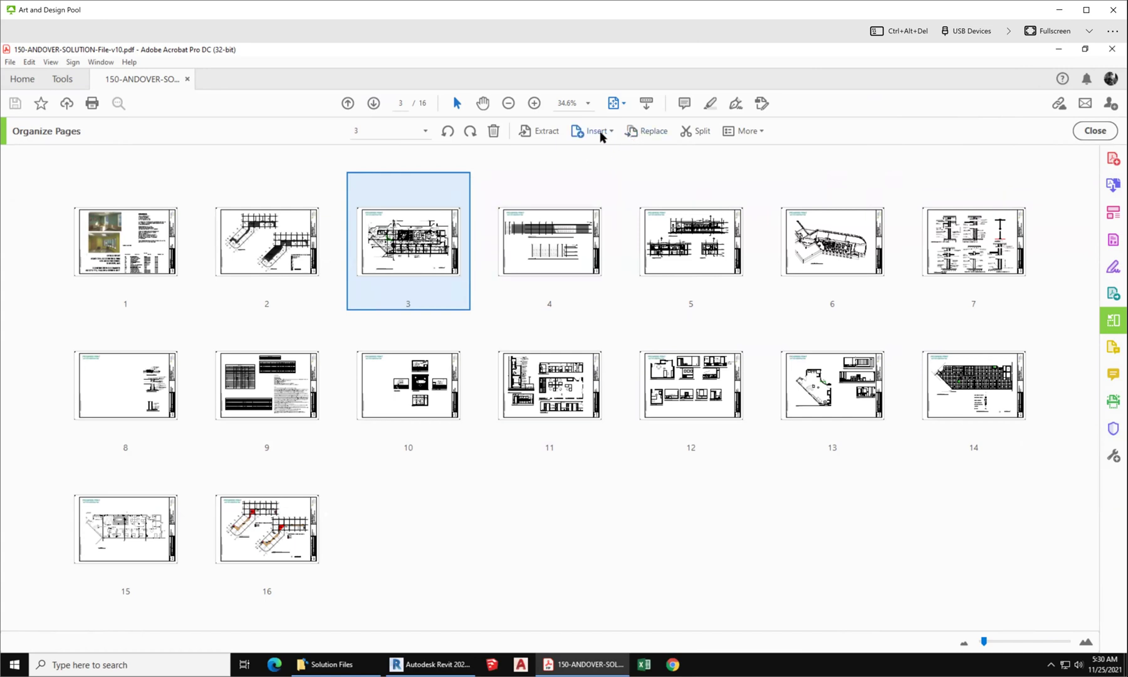
click(540, 129)
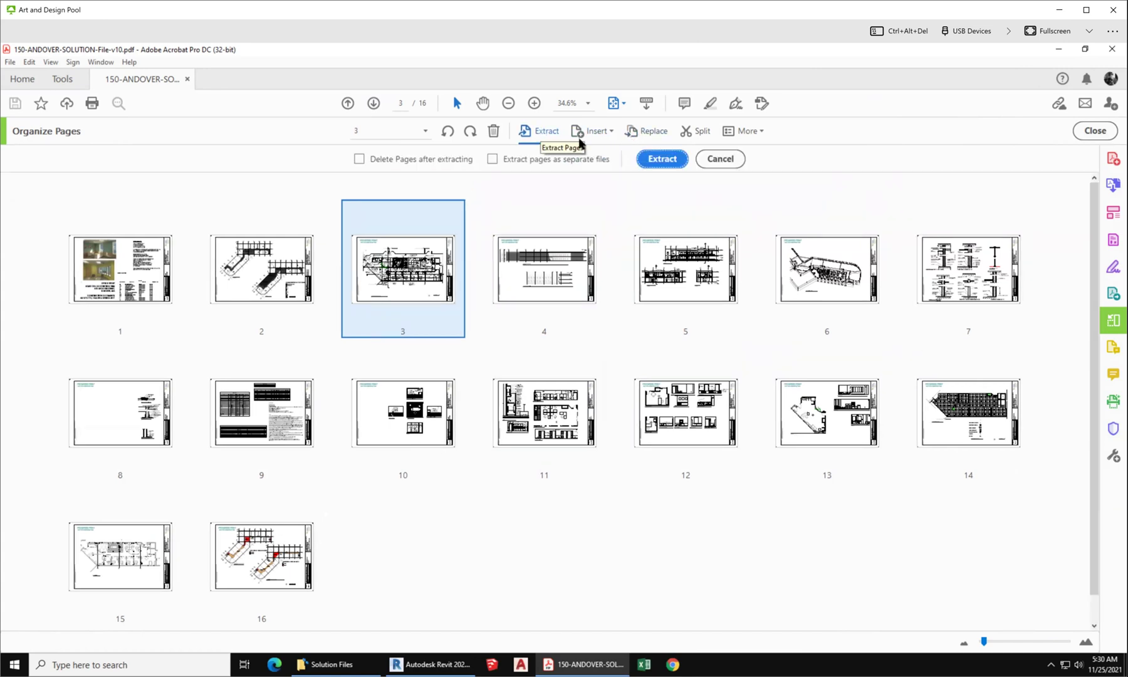
click(649, 155)
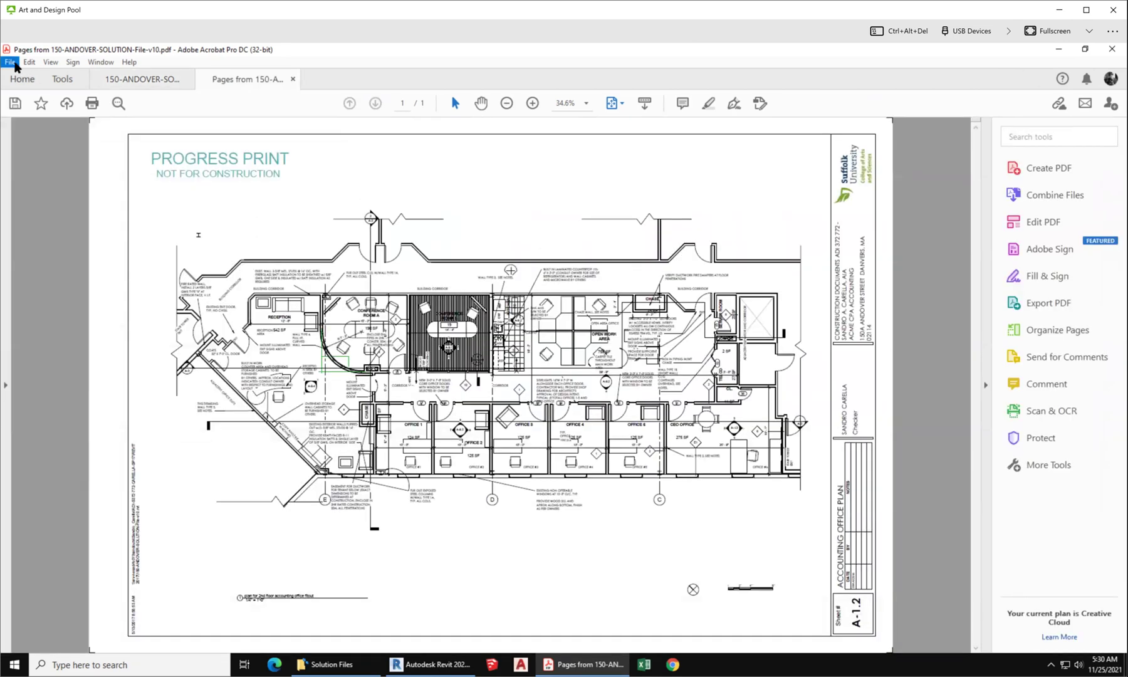
Save the extracted page in the Documents folder as "just accounting office" and close the original solution PDF.
click(10, 62)
click(95, 152)
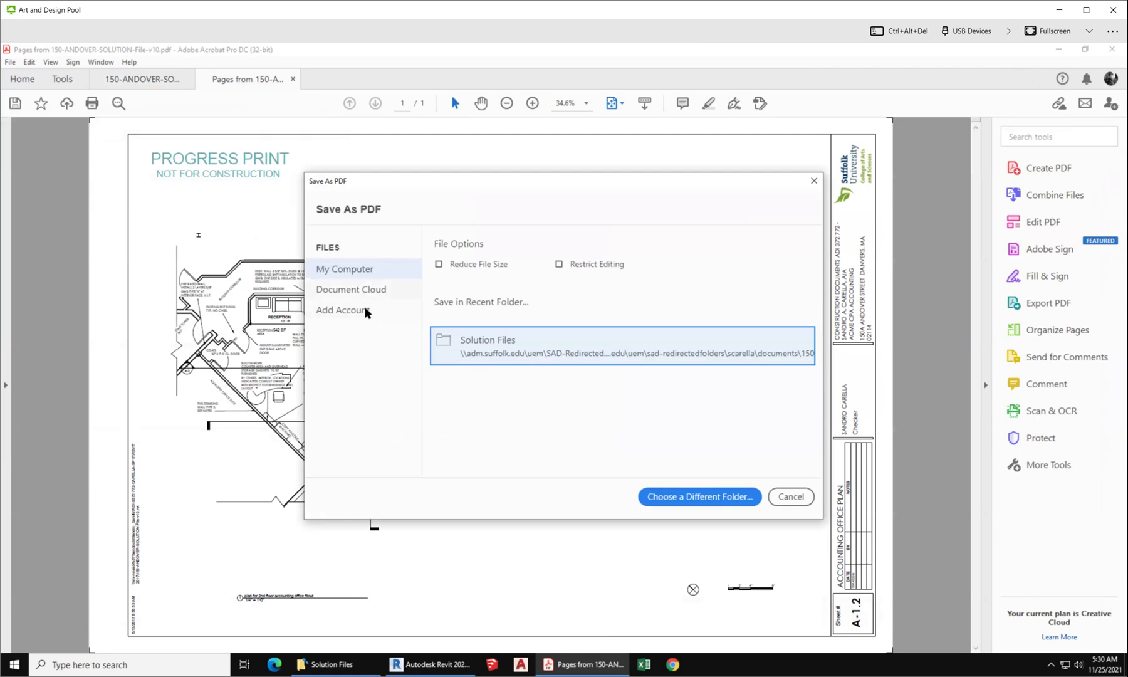
click(356, 274)
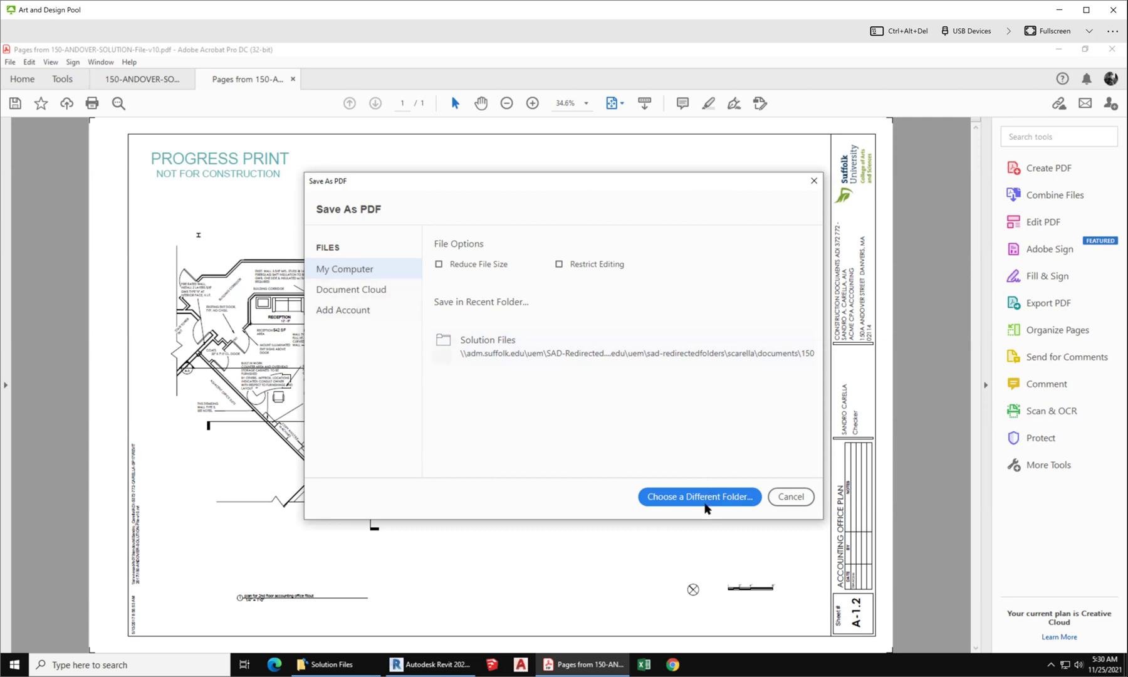
click(705, 501)
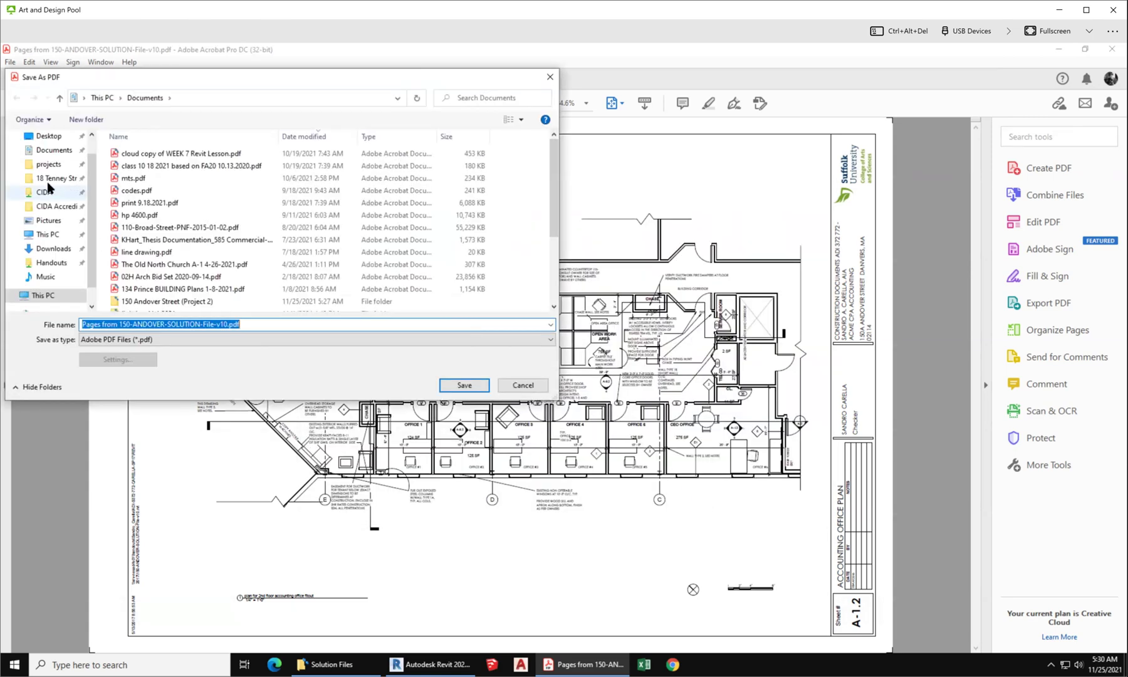
click(325, 325)
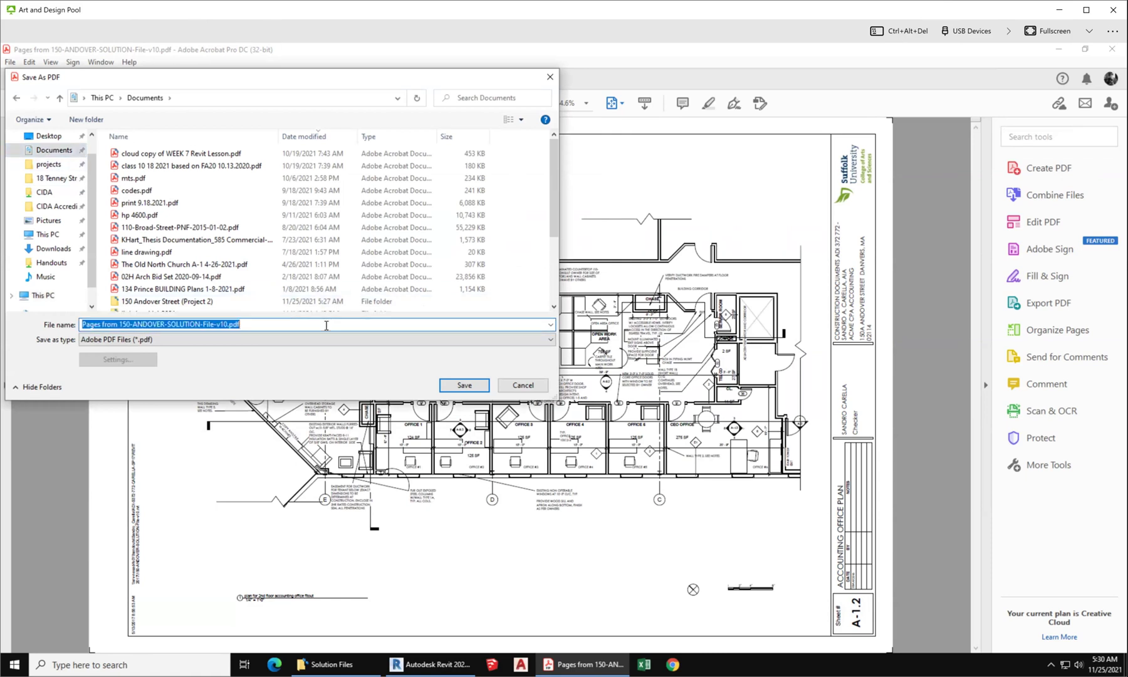
text(just accounting office)
key(Return)
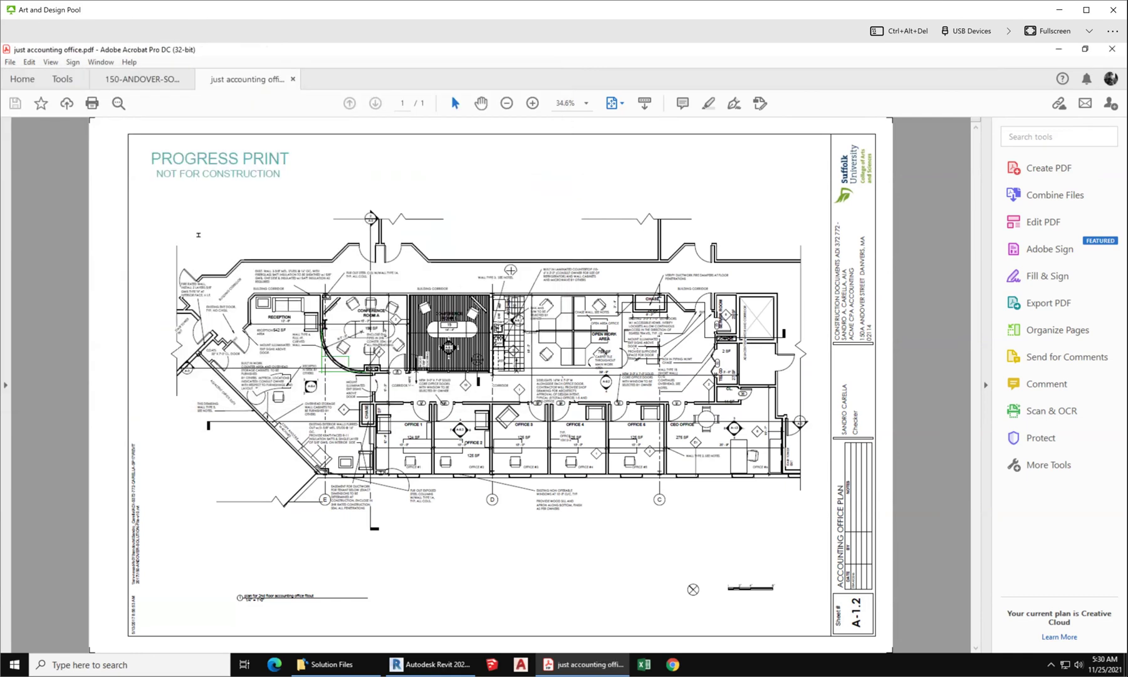
click(166, 84)
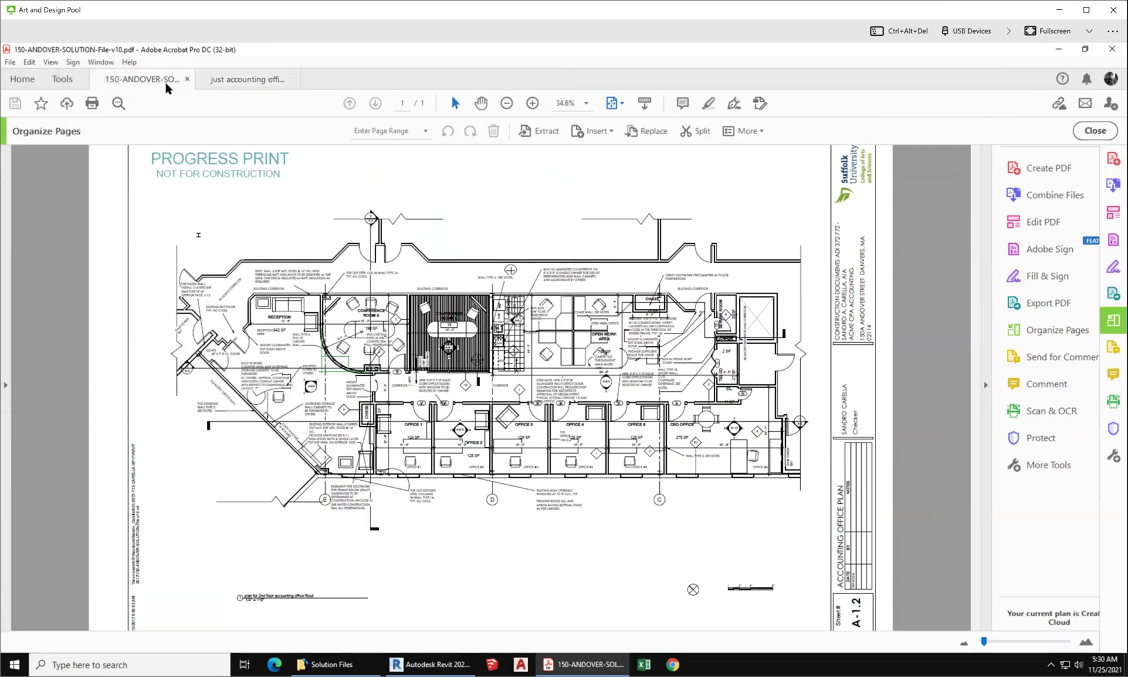
click(187, 79)
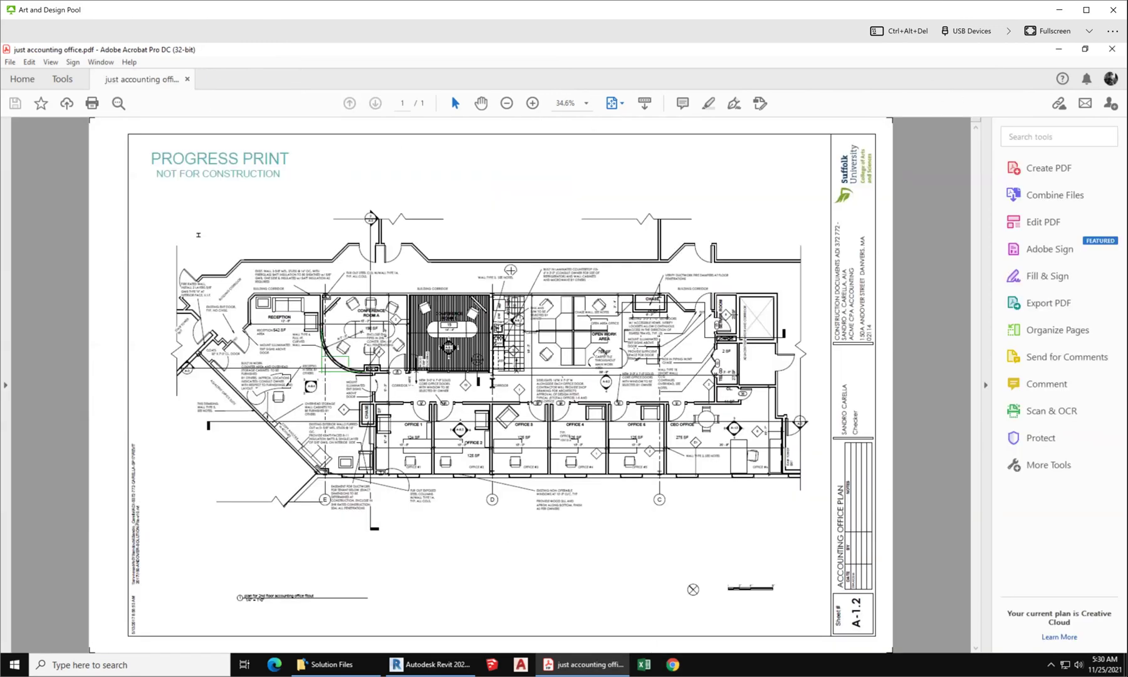
Examine the accounting office plan up close with Dynamic Zoom, including Conference Room B, the kitchen and the open work area.
click(50, 61)
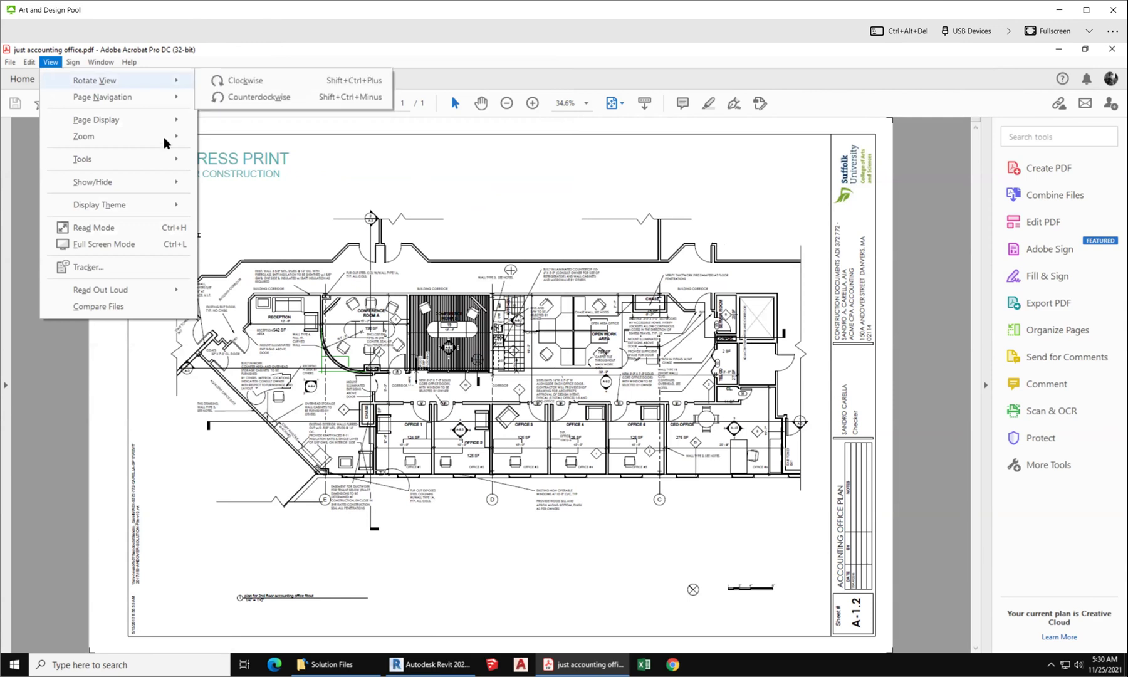
mouse_move(166, 138)
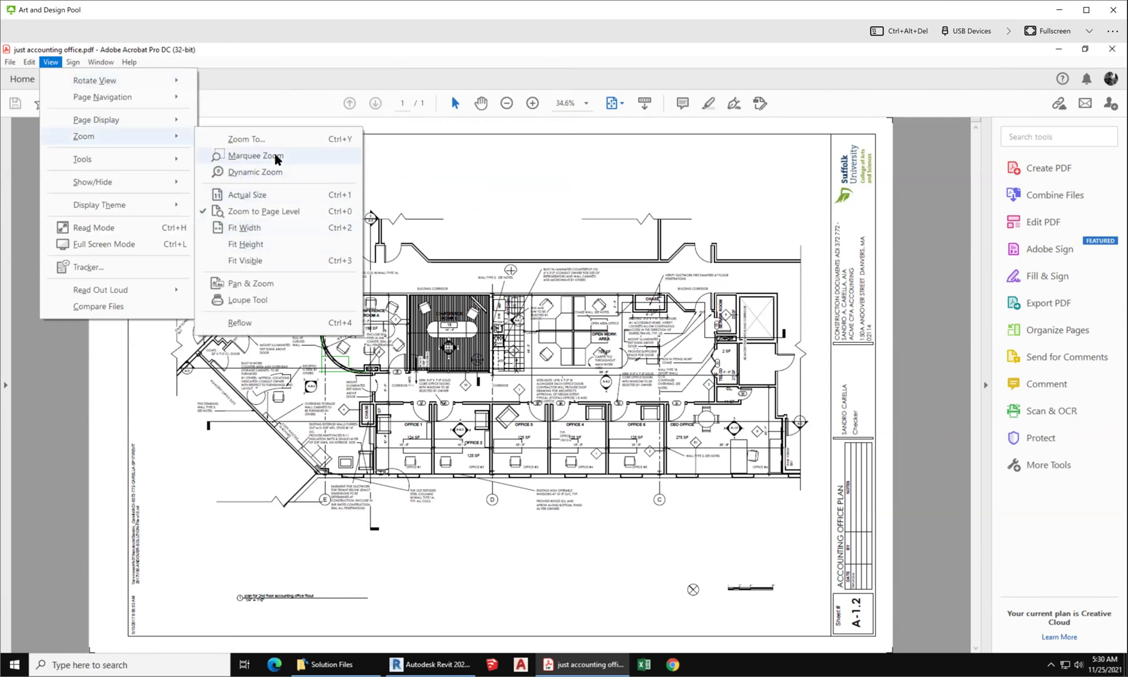
click(265, 174)
scroll(490, 326, up, 3)
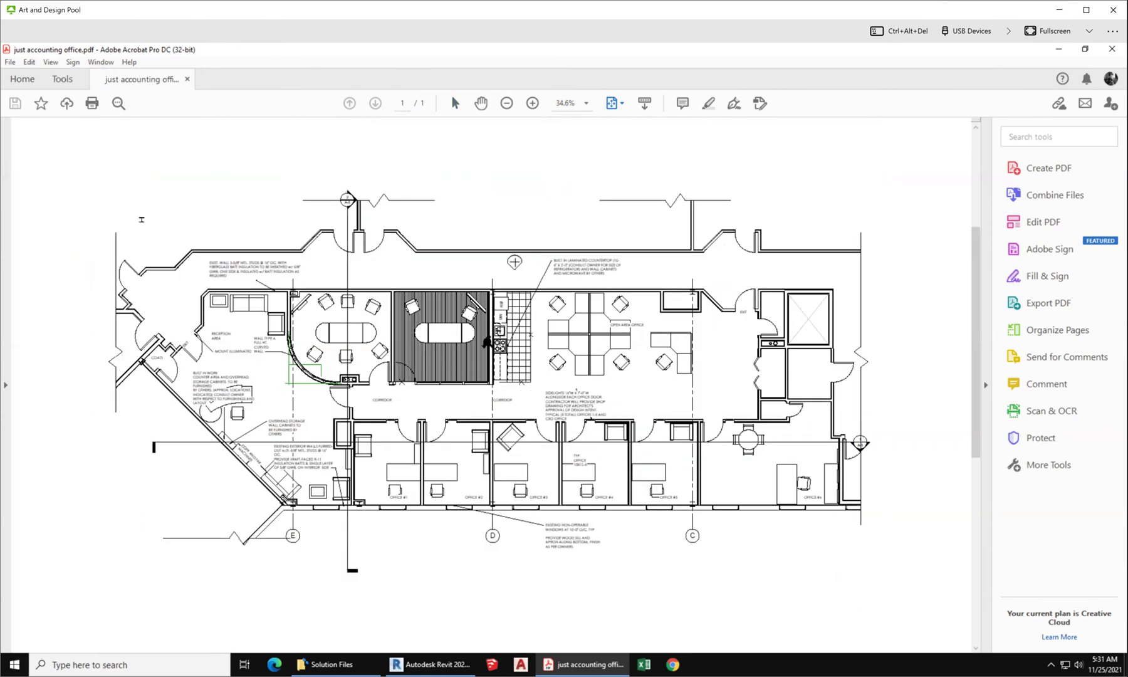
scroll(456, 327, up, 4)
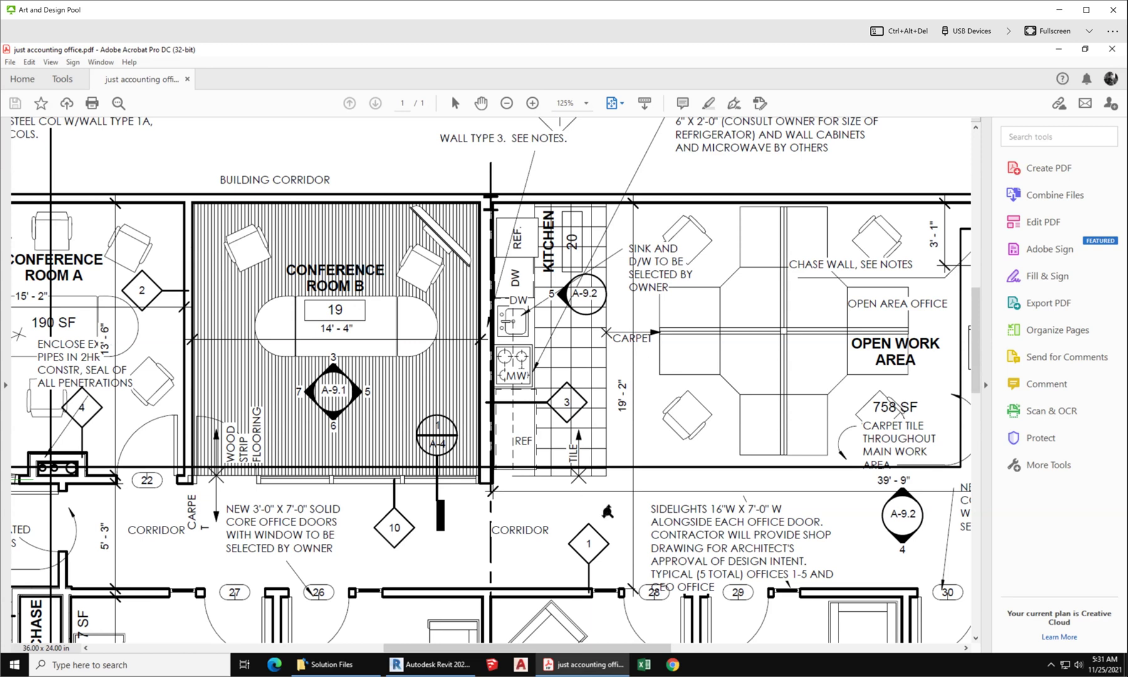
ctrl+scroll(666, 381, down, 3)
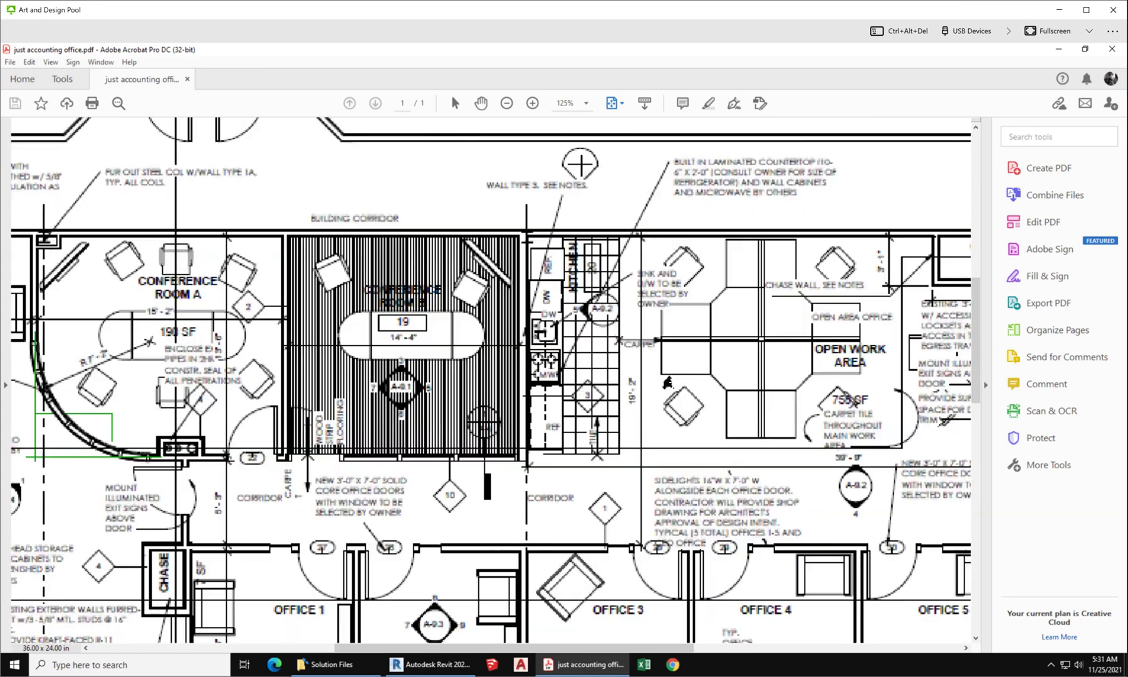
ctrl+scroll(631, 344, up, 2)
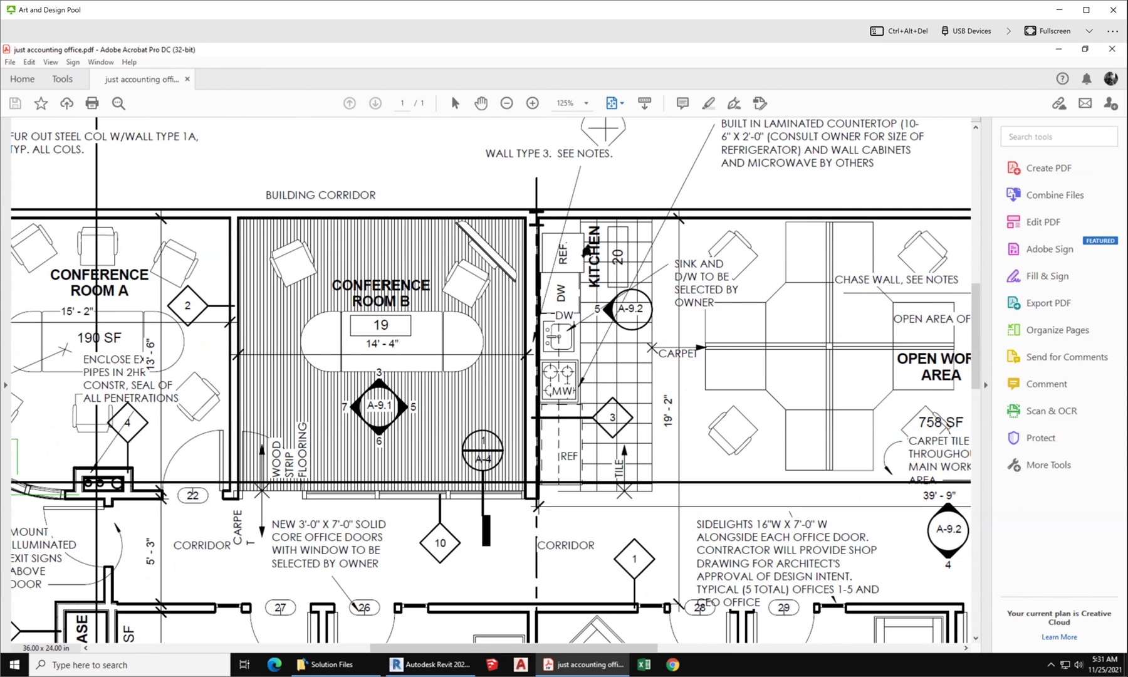
ctrl+scroll(570, 426, up, 2)
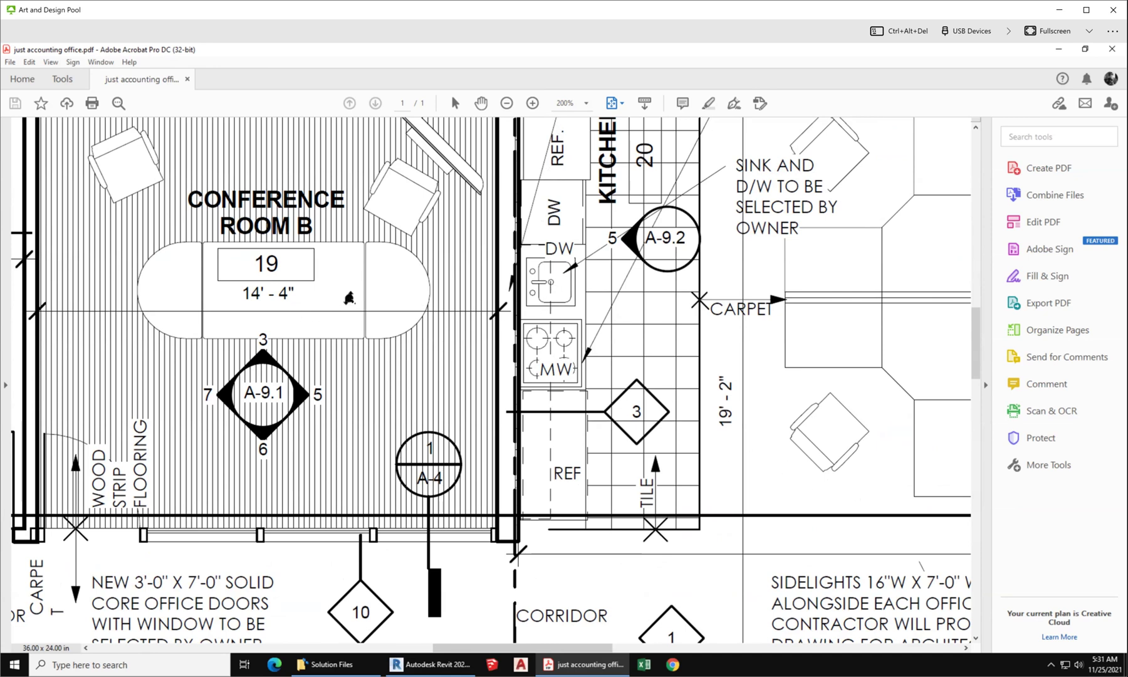
ctrl+scroll(488, 481, down, 2)
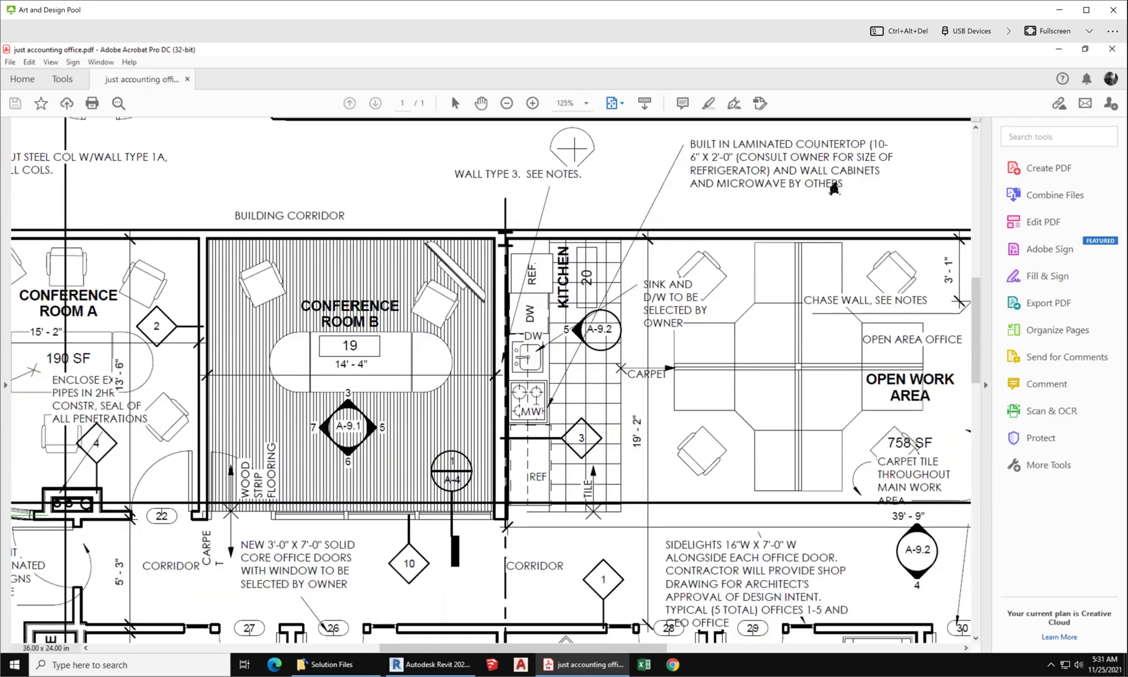
Switch back to the Level 1 floor plan in Revit and clear the selection of the linked drawing.
click(1059, 49)
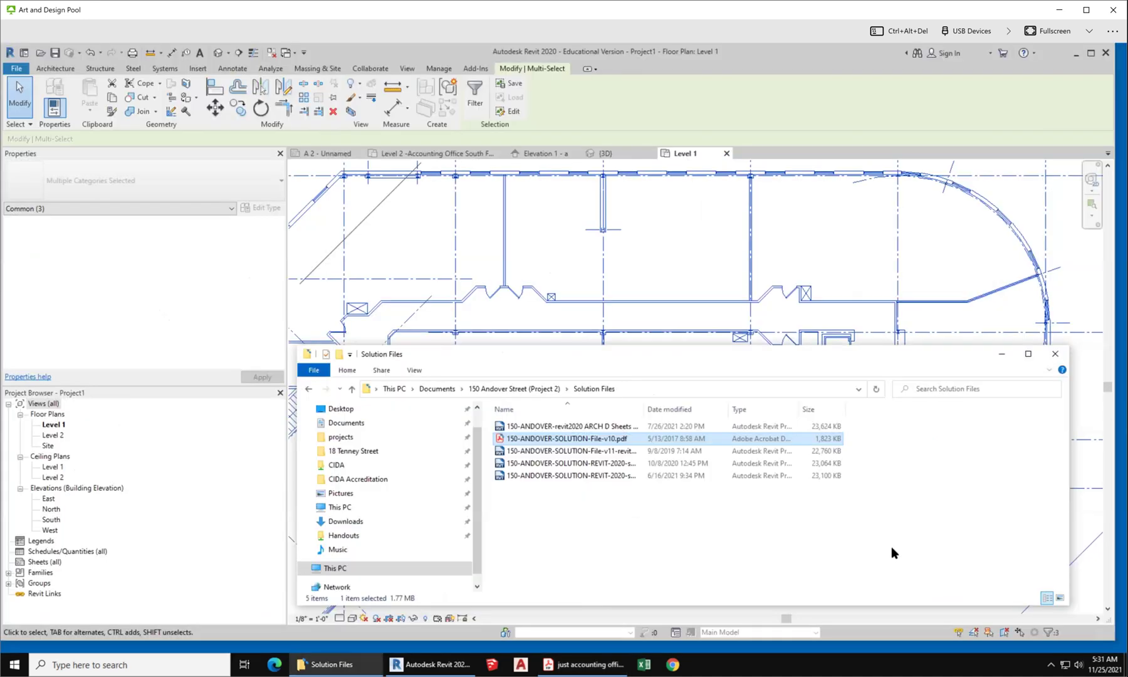
click(720, 240)
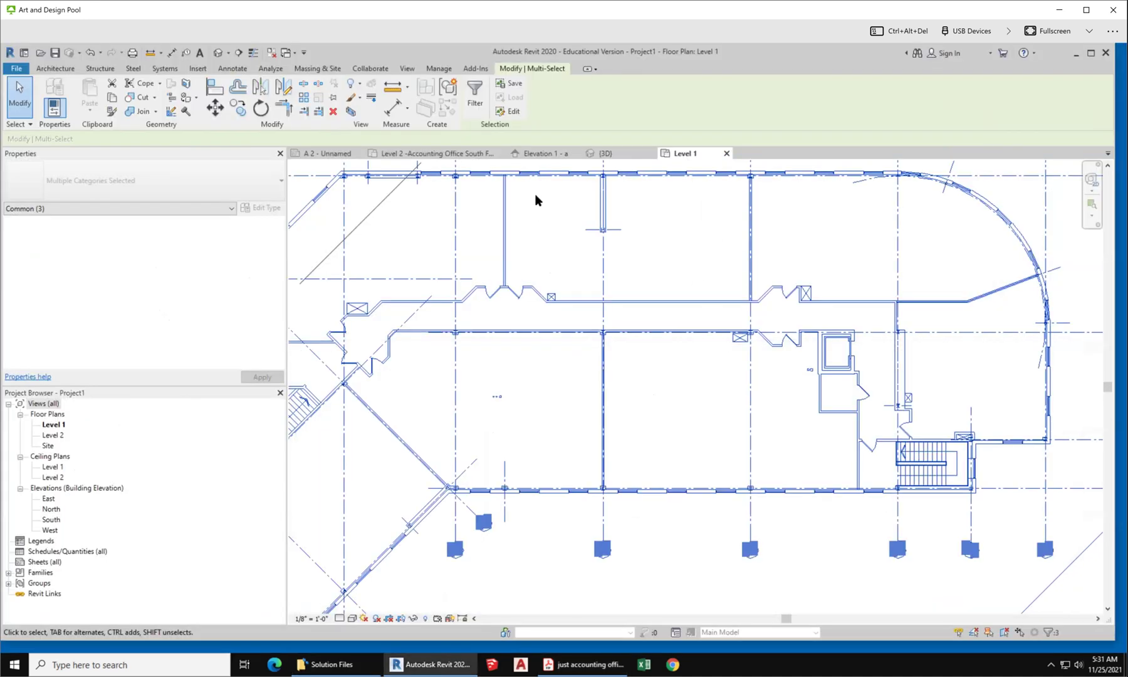
scroll(614, 425, down, 2)
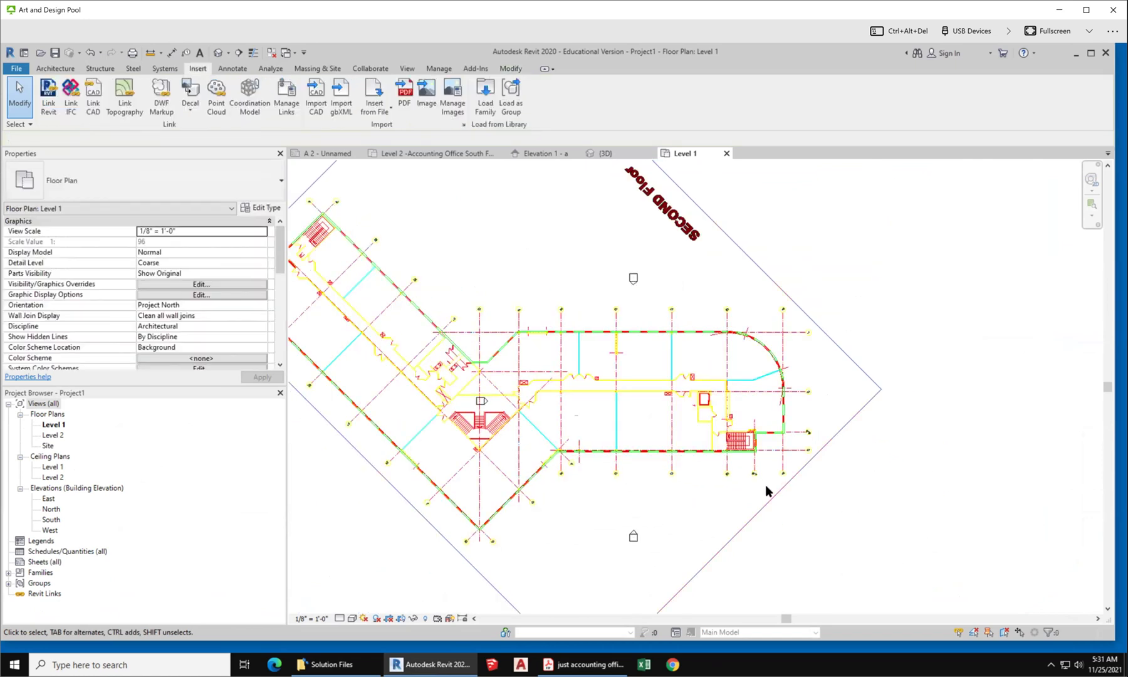
scroll(827, 480, down, 2)
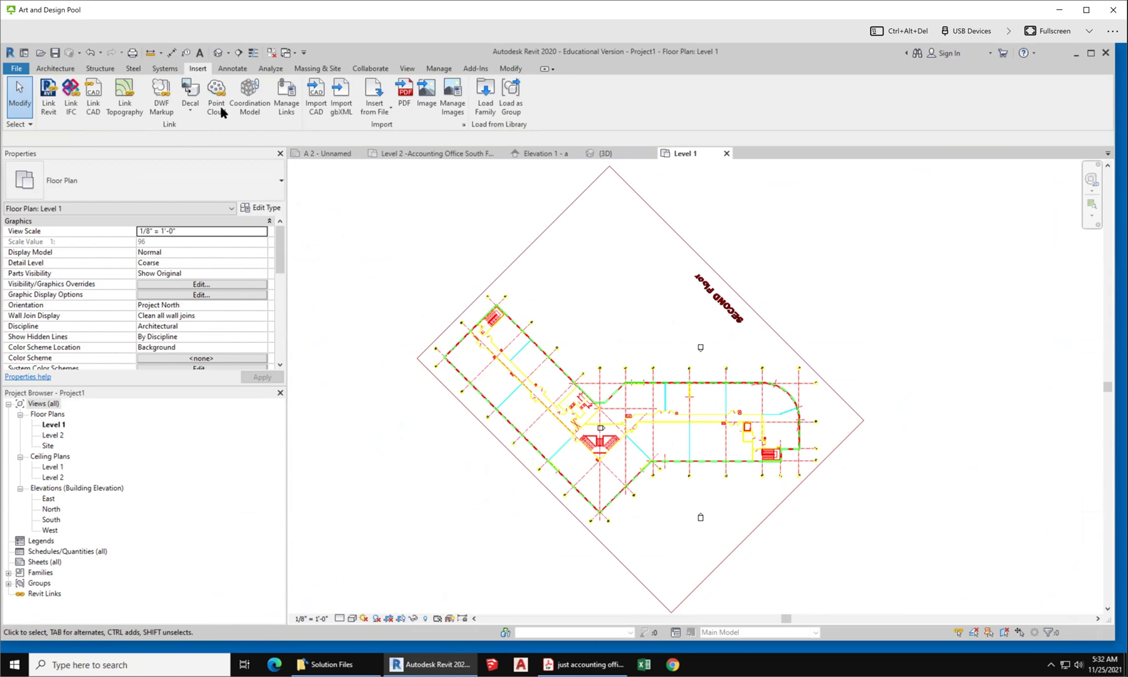
Start a Generic - 12" floor on Level 1 and sketch a rectangular boundary about 464' by 312' around the linked building plan.
click(60, 70)
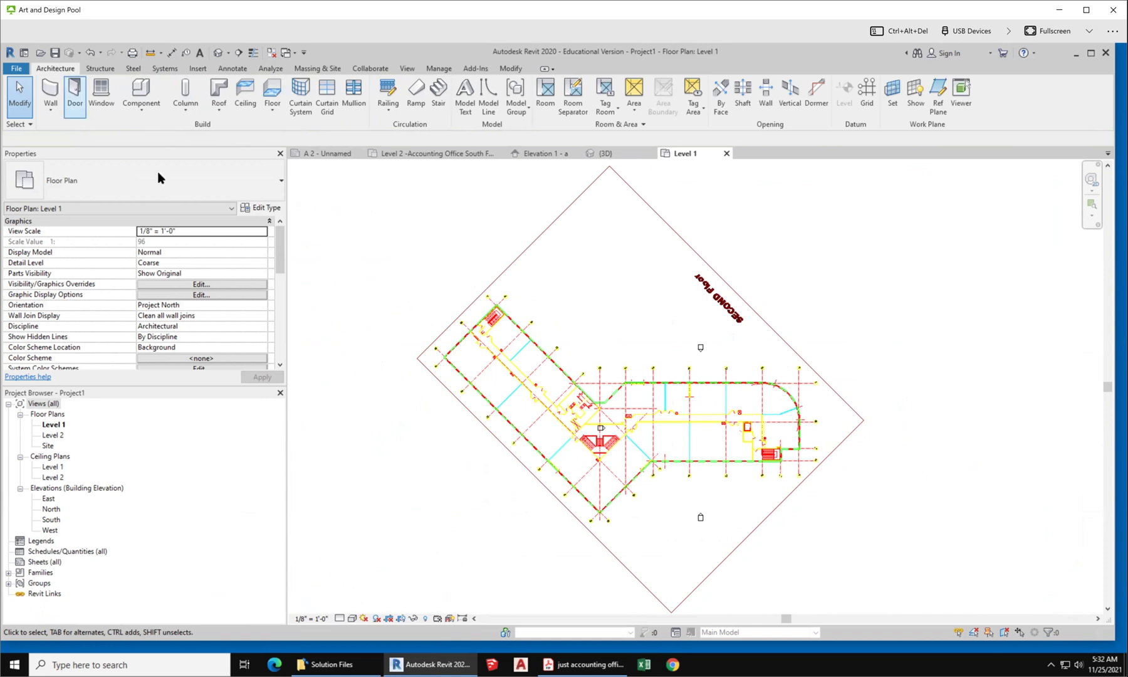
click(272, 94)
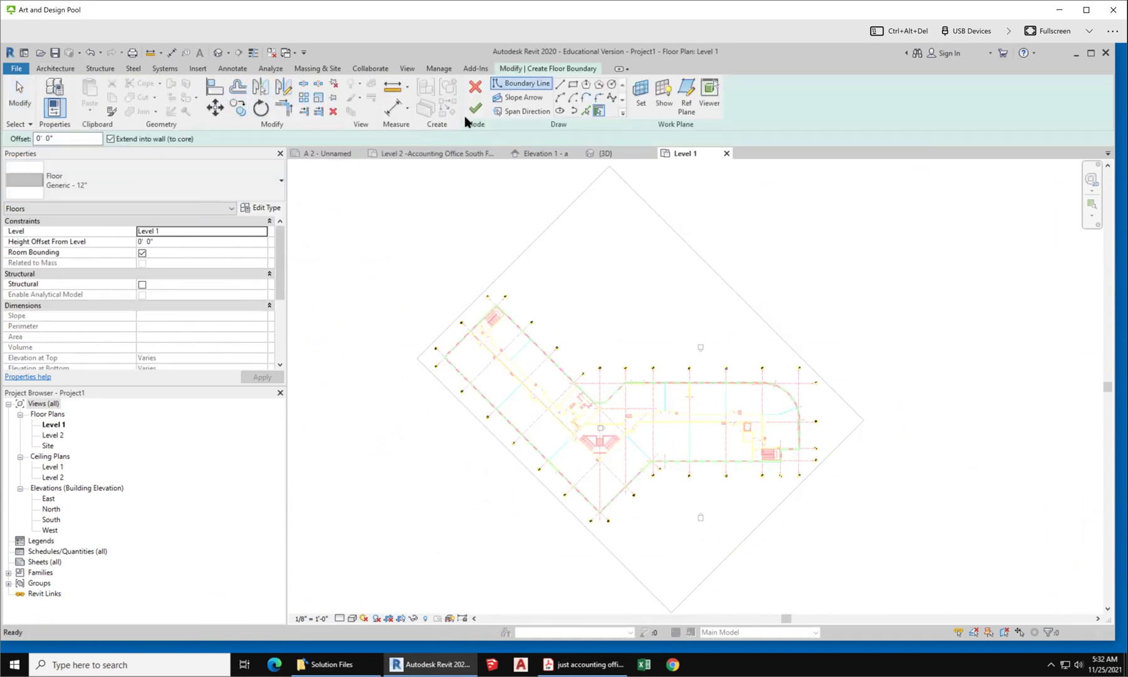
click(572, 83)
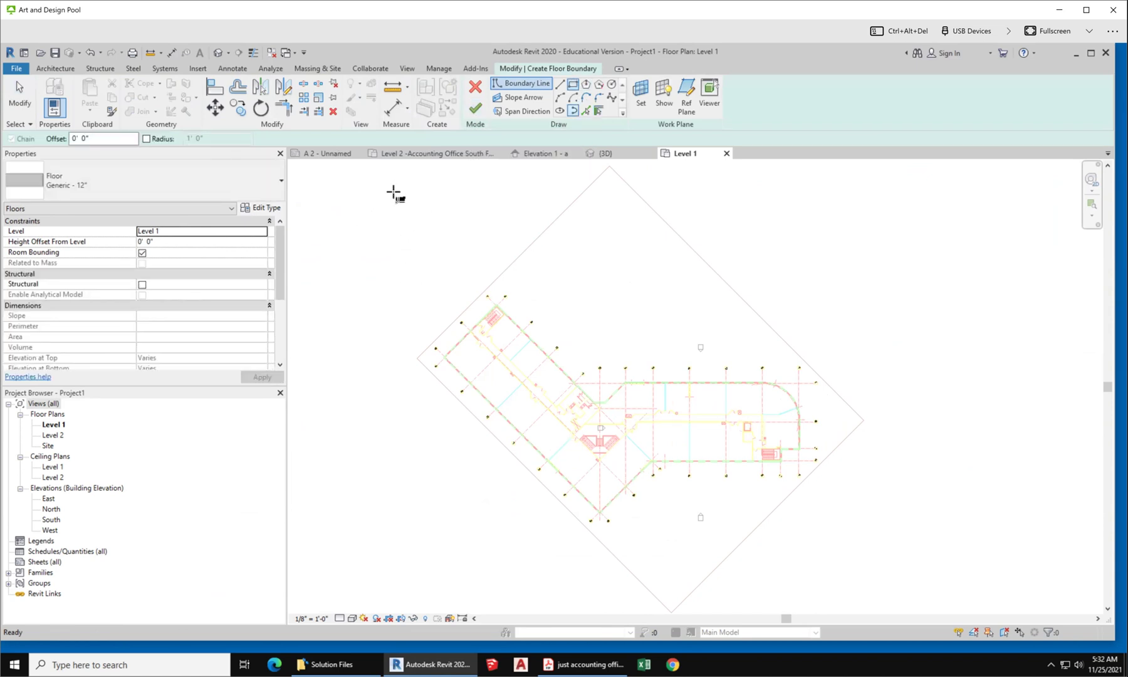
click(381, 197)
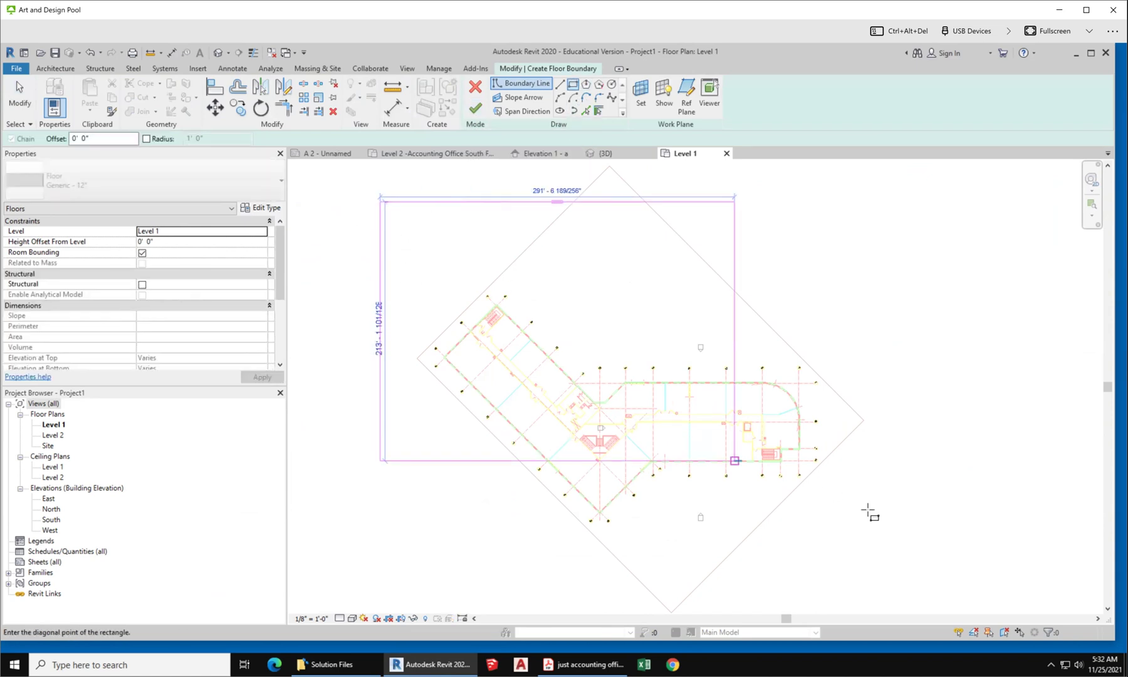
click(944, 580)
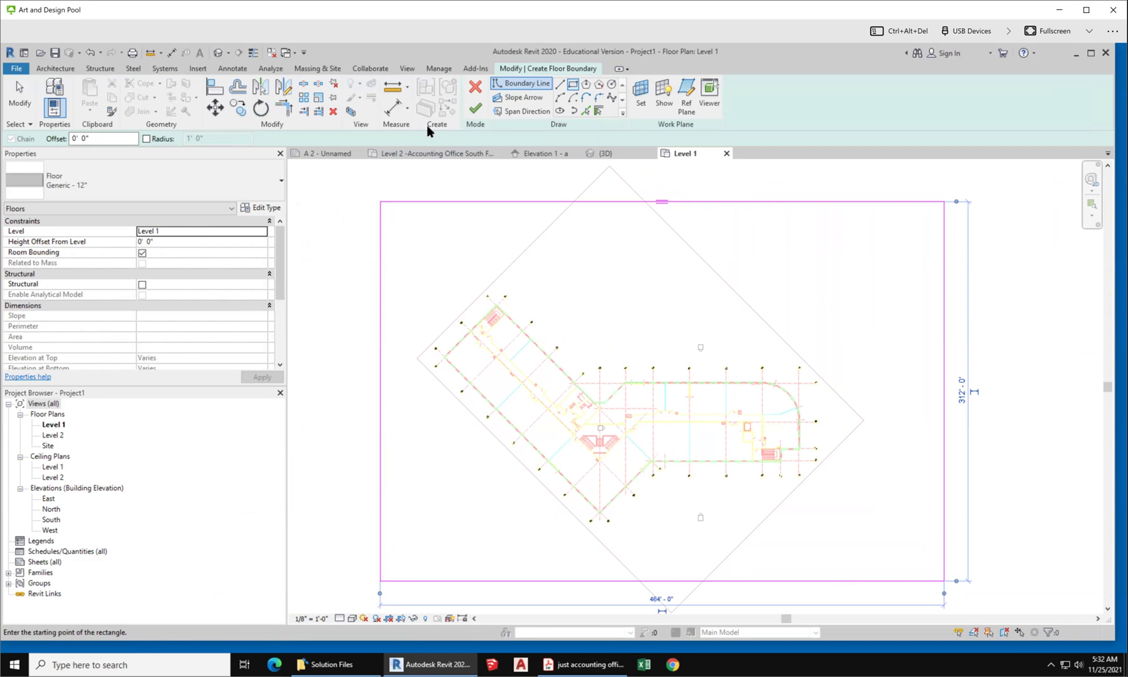
Finish the Generic - 12" floor's boundary sketch and clear the selection.
click(471, 110)
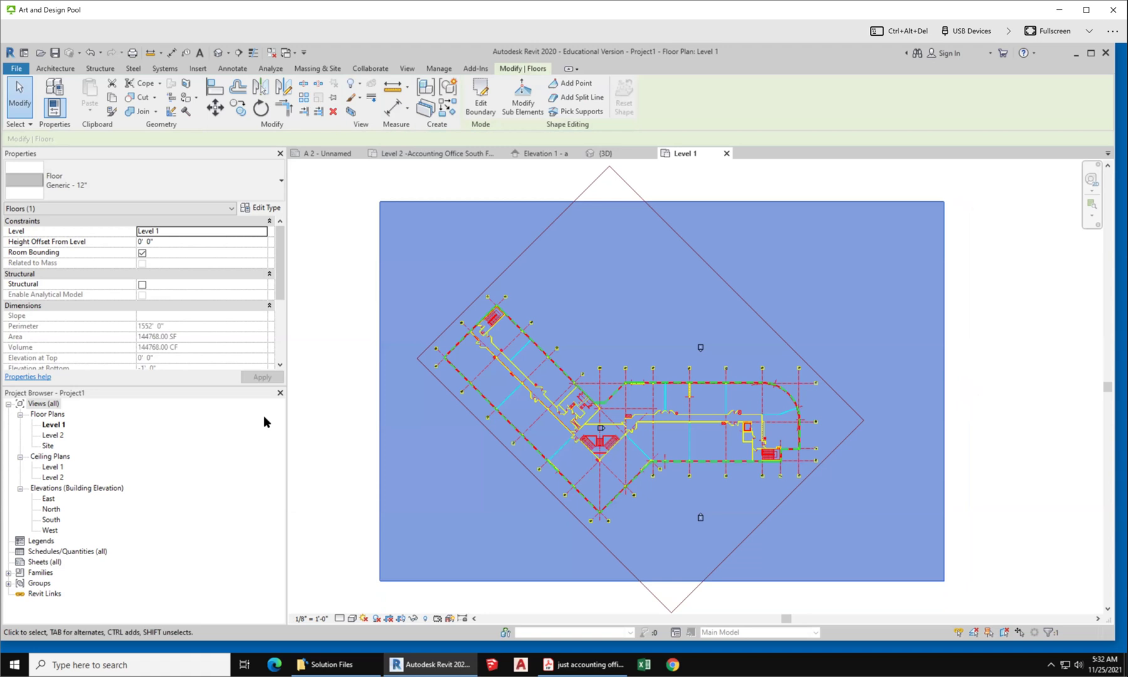
key(Escape)
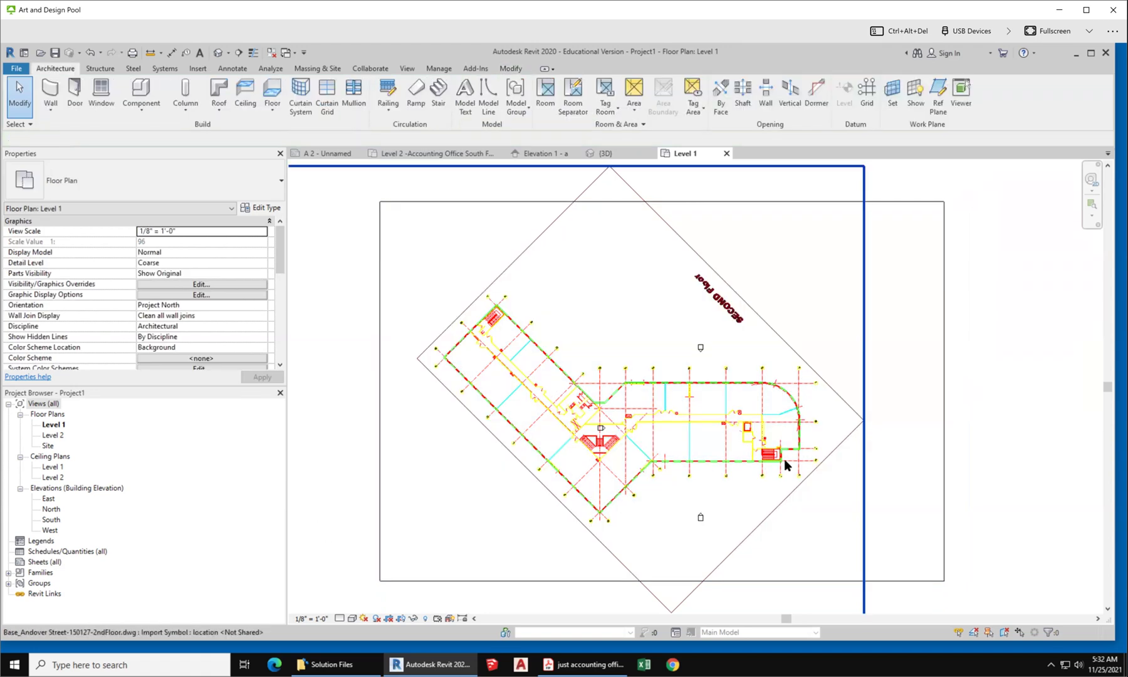
Draw a rectangle of 20' high Generic - 8" walls about 32' deep over the linked plan's east wing, south of the corridor.
scroll(700, 412, up, 2)
scroll(583, 357, up, 5)
scroll(590, 359, up, 5)
scroll(589, 360, down, 4)
scroll(624, 334, down, 3)
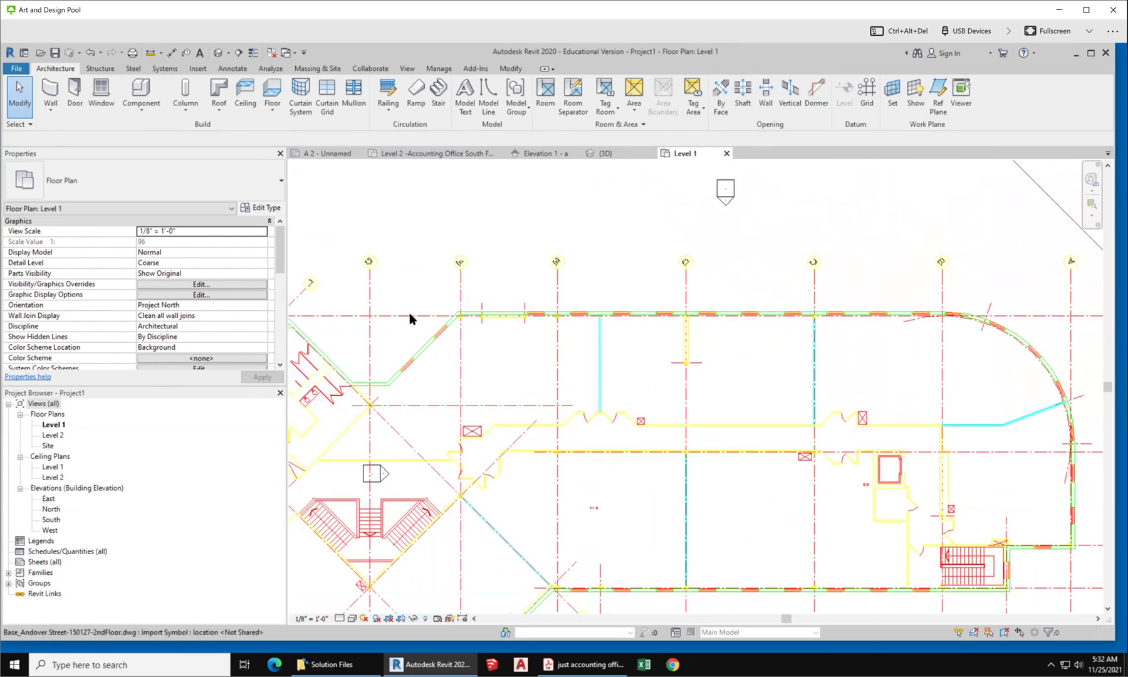
scroll(461, 283, down, 2)
middle_drag(615, 583, 592, 541)
scroll(592, 541, up, 1)
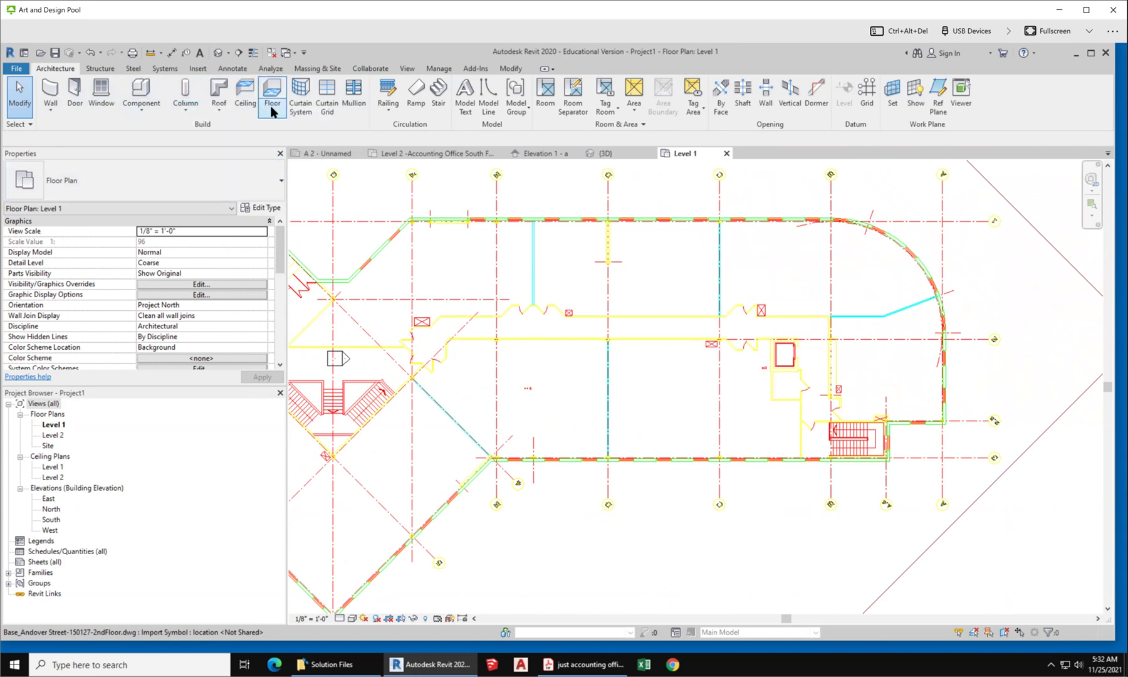
click(46, 89)
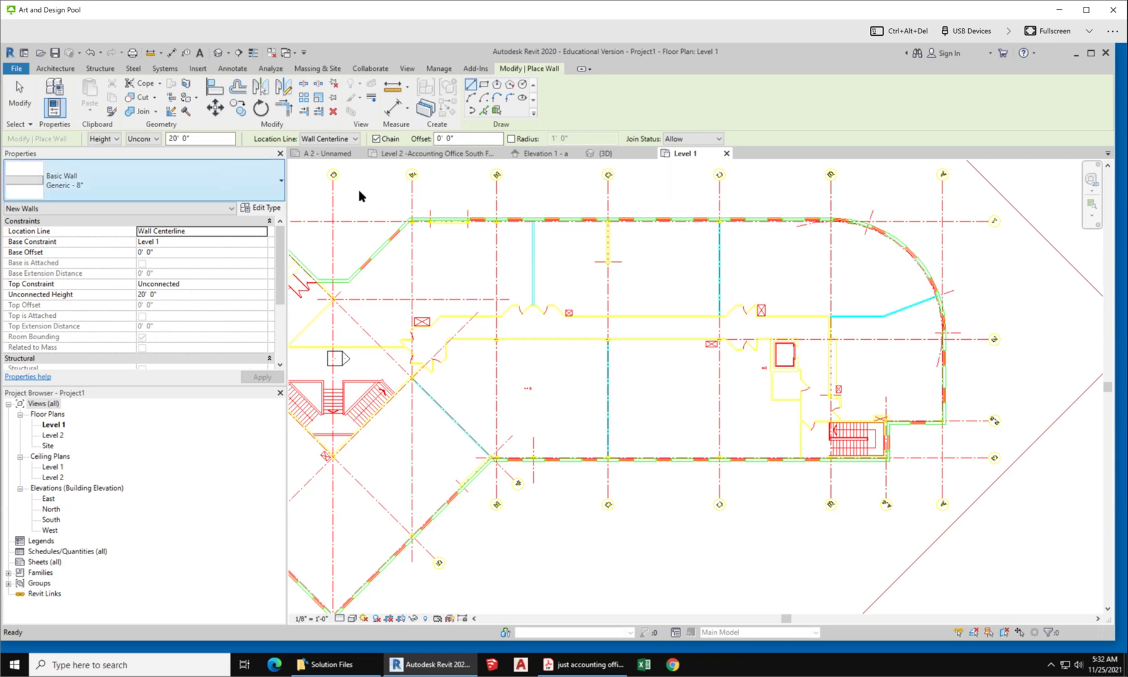
click(484, 85)
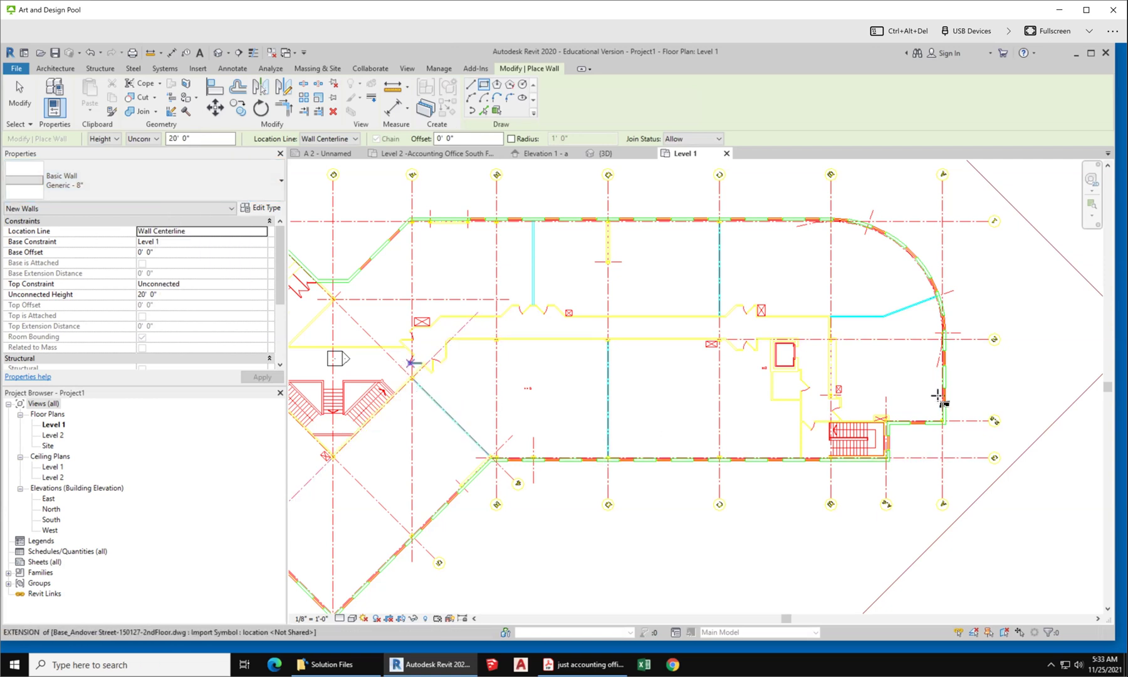
click(833, 339)
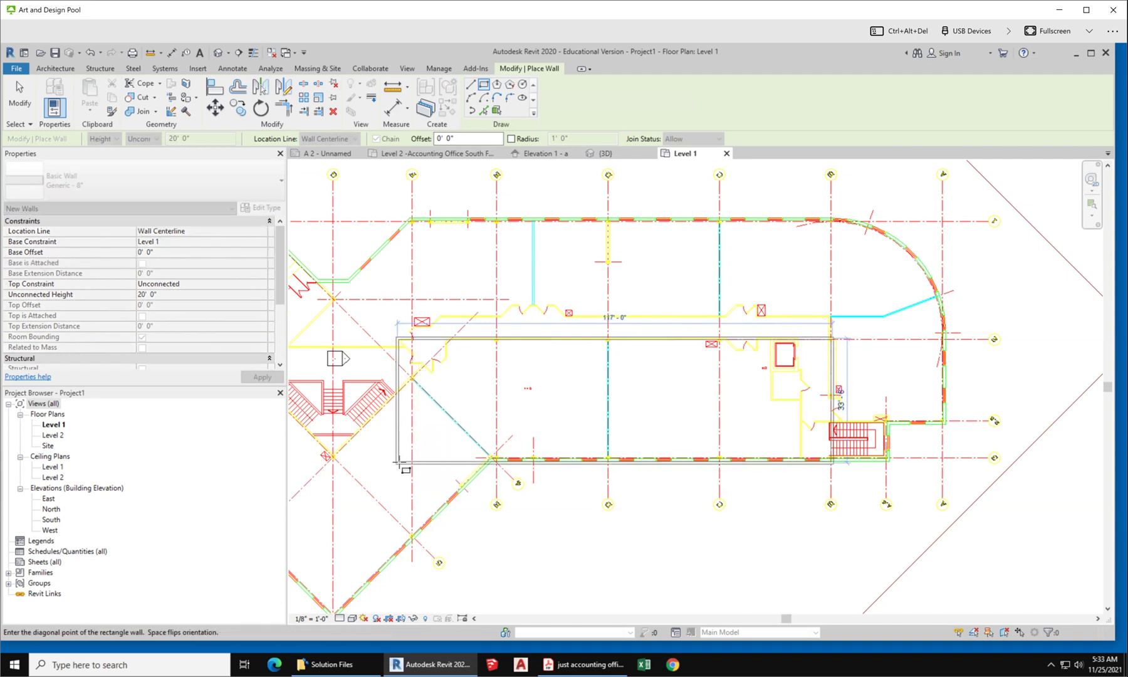
scroll(398, 460, up, 4)
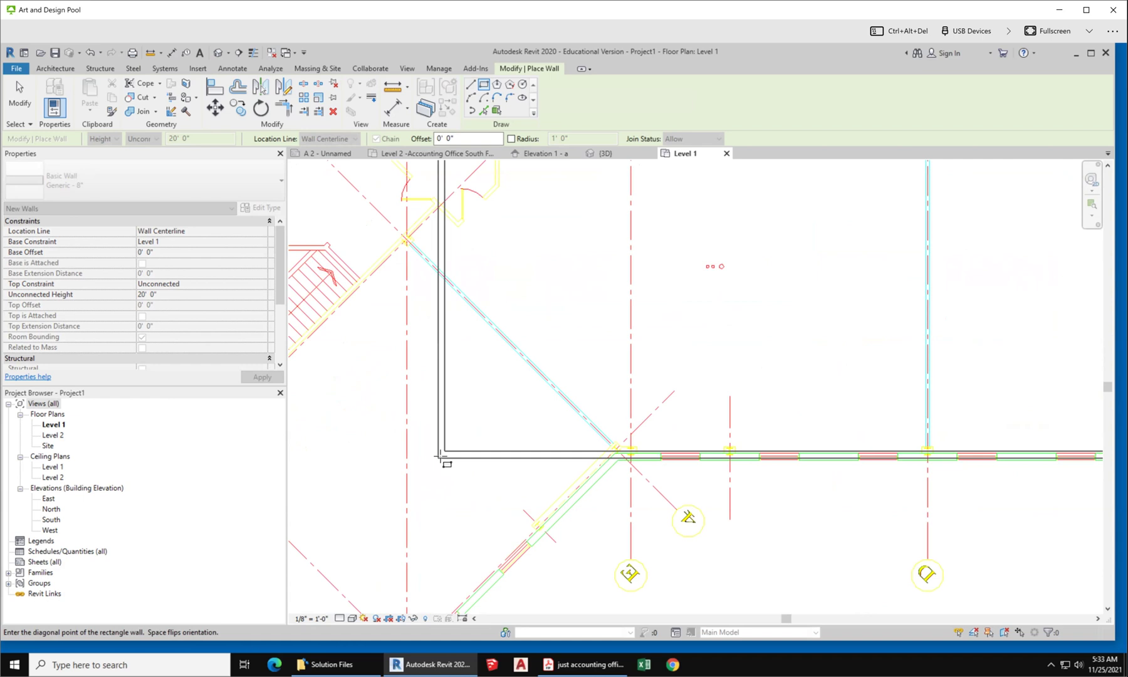
scroll(419, 492, down, 5)
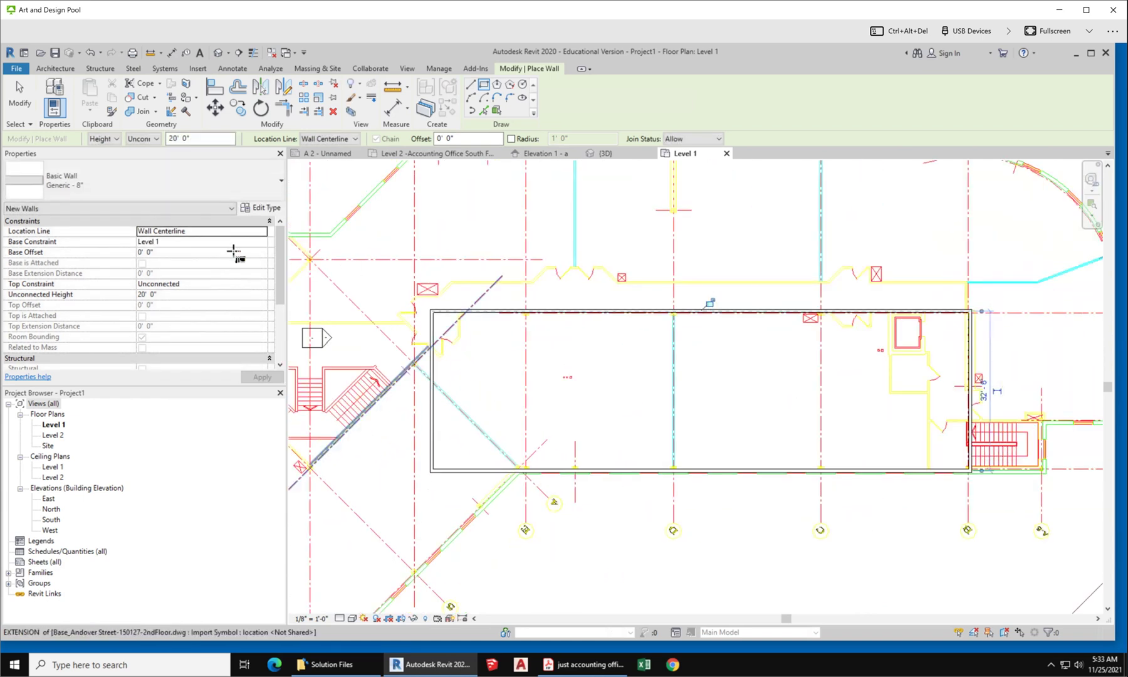
click(971, 311)
click(19, 95)
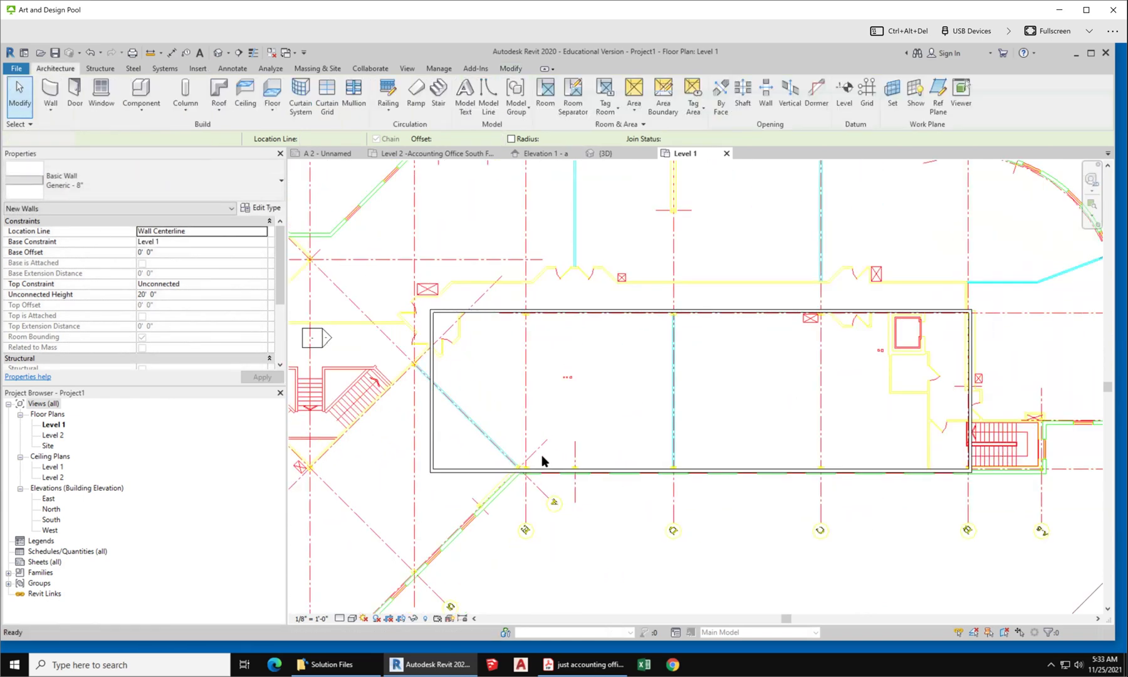
Move the rectangle's west end wall outward so the long walls extend to 121' 0", and clear the selection.
drag(432, 414, 376, 414)
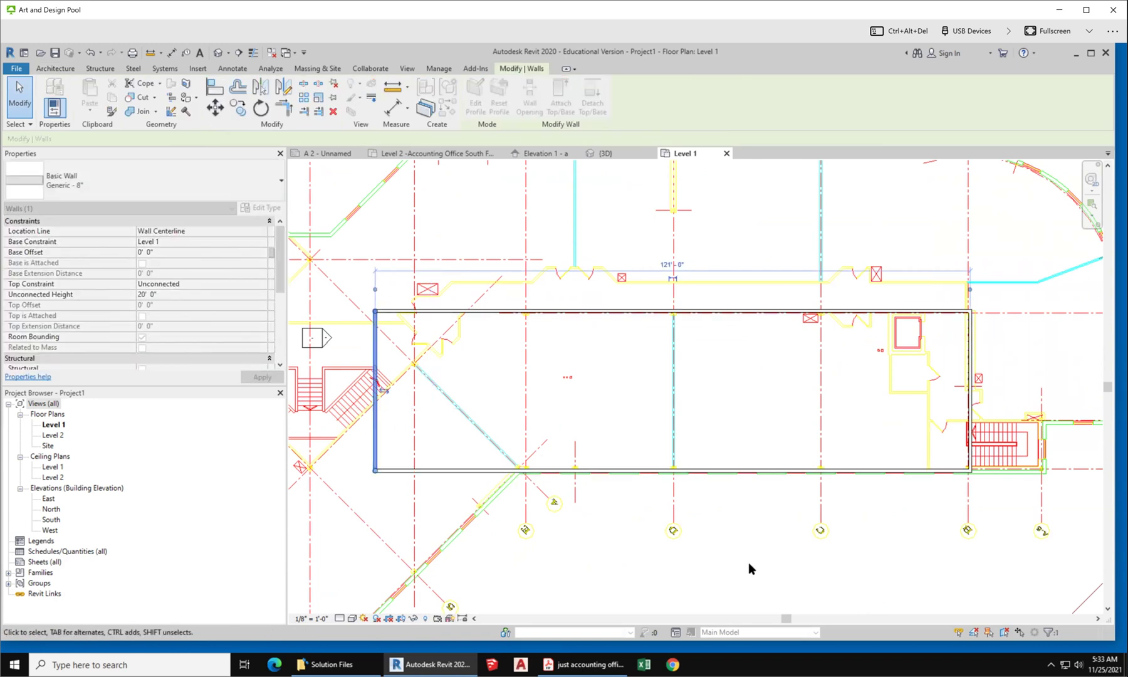
click(785, 571)
scroll(683, 522, down, 2)
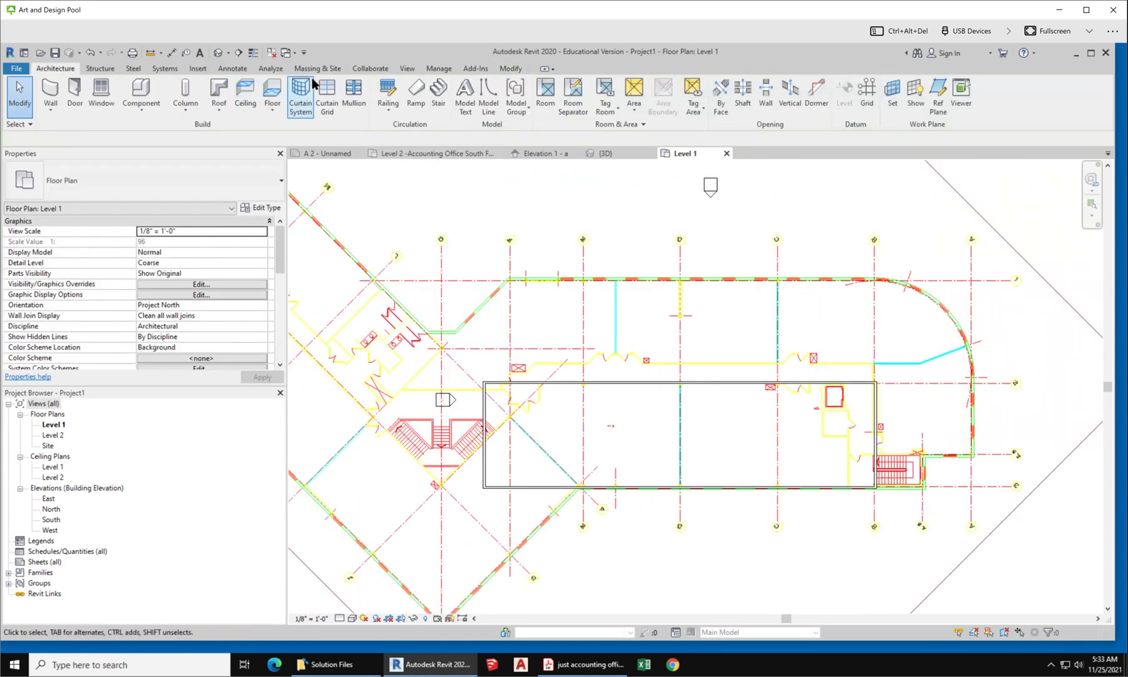
Open the default 3D view and examine the floor slab and the rectangle of walls.
click(214, 53)
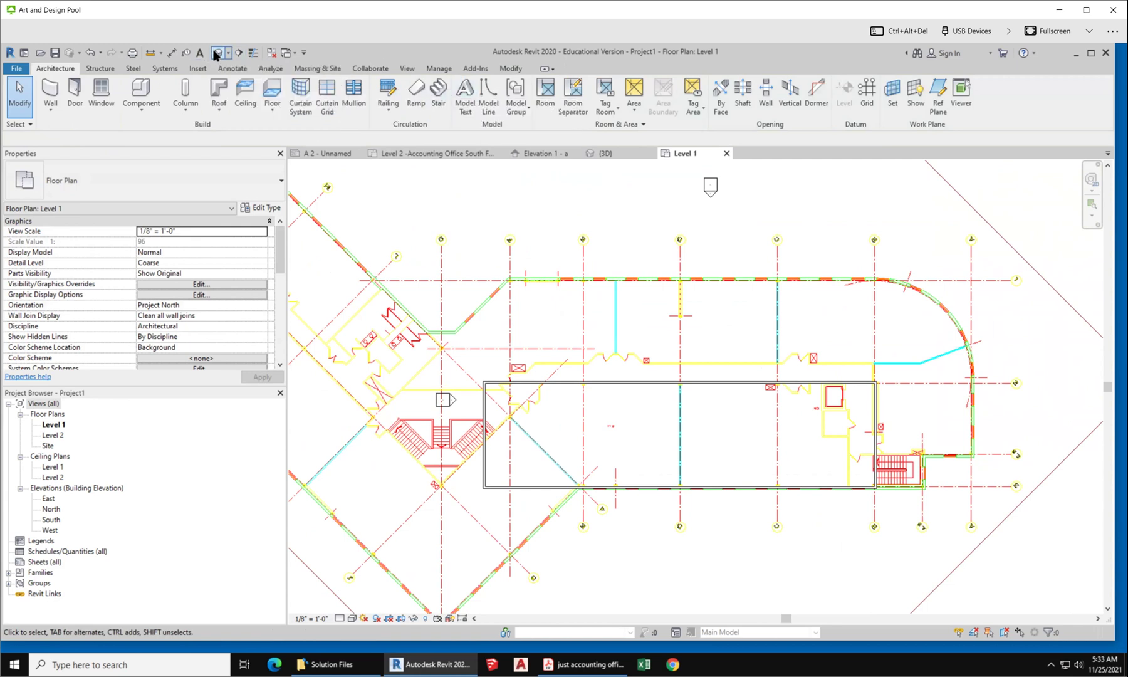
scroll(849, 431, up, 5)
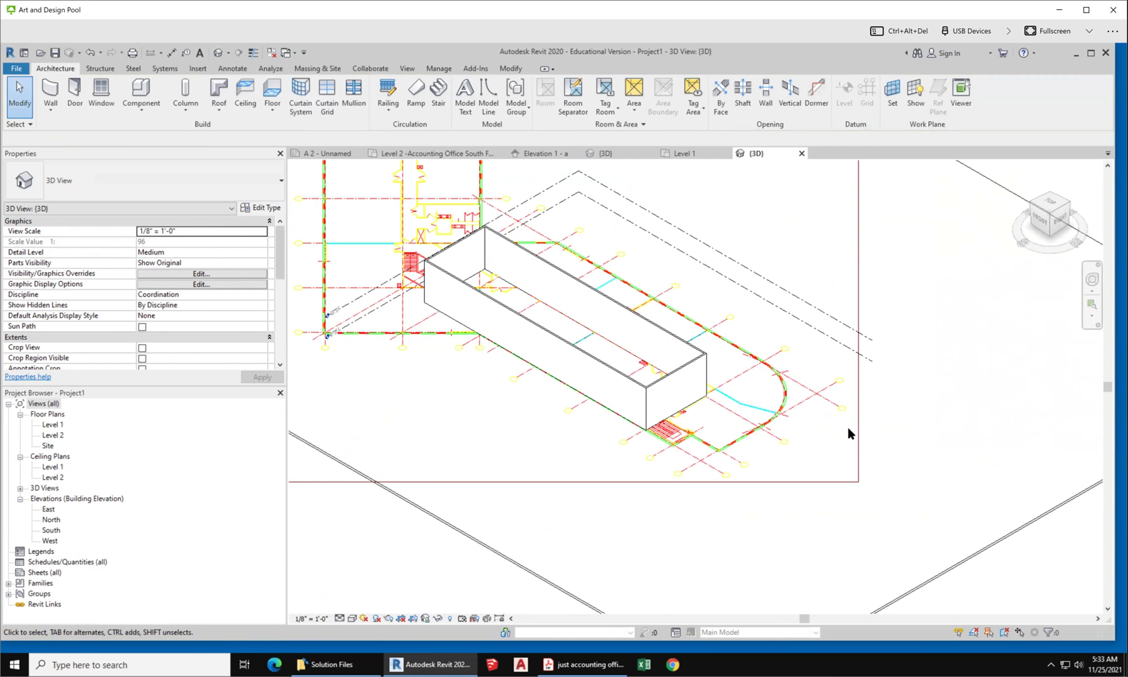
scroll(752, 514, down, 3)
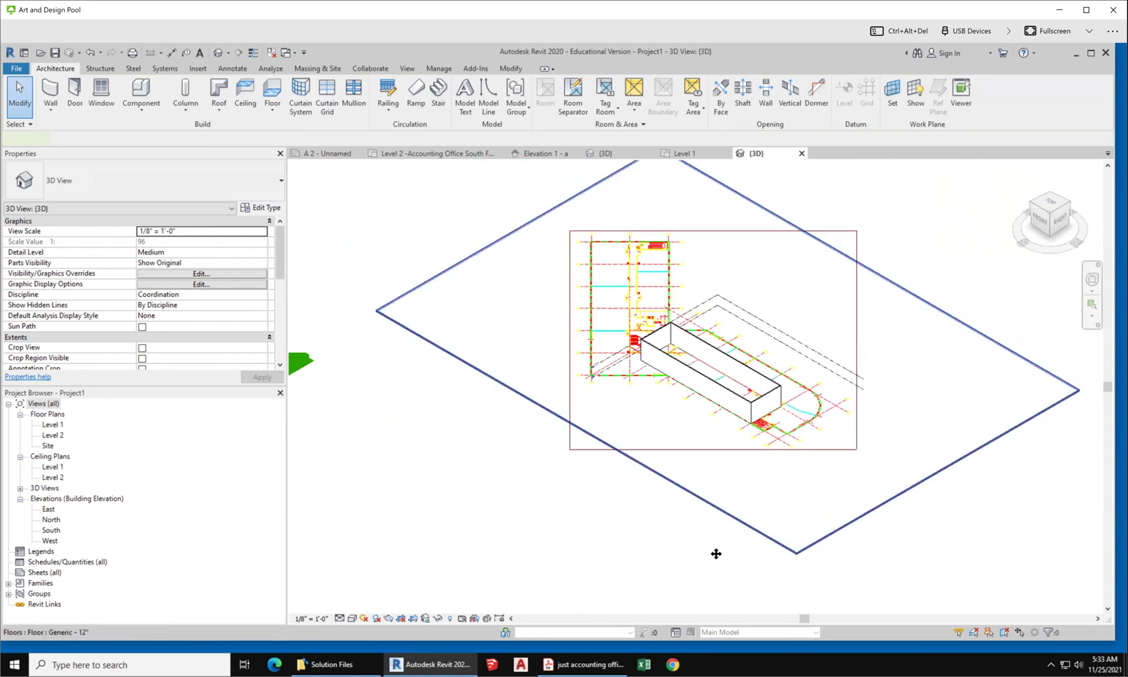
click(713, 477)
click(712, 385)
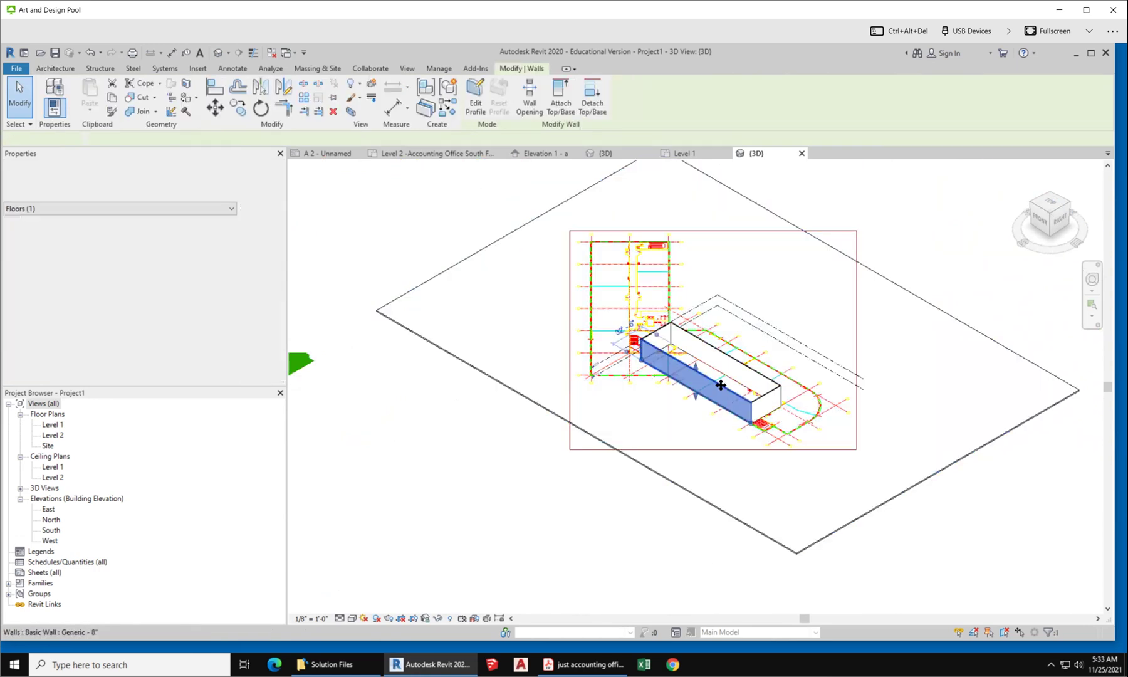
click(766, 372)
click(957, 508)
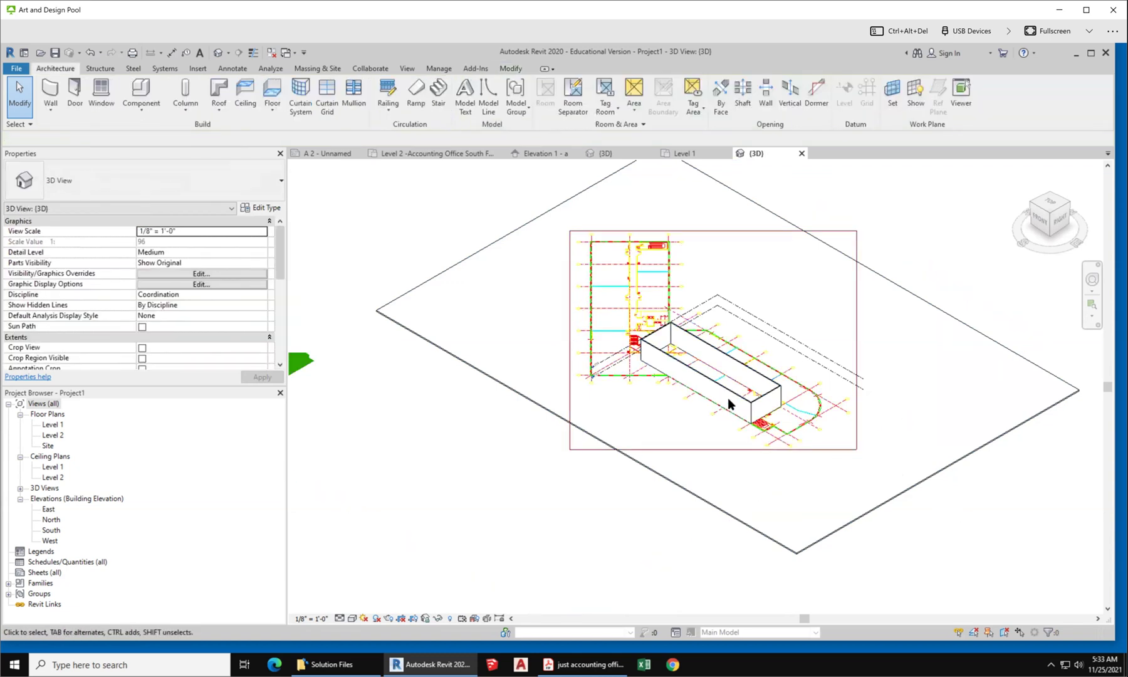
click(729, 391)
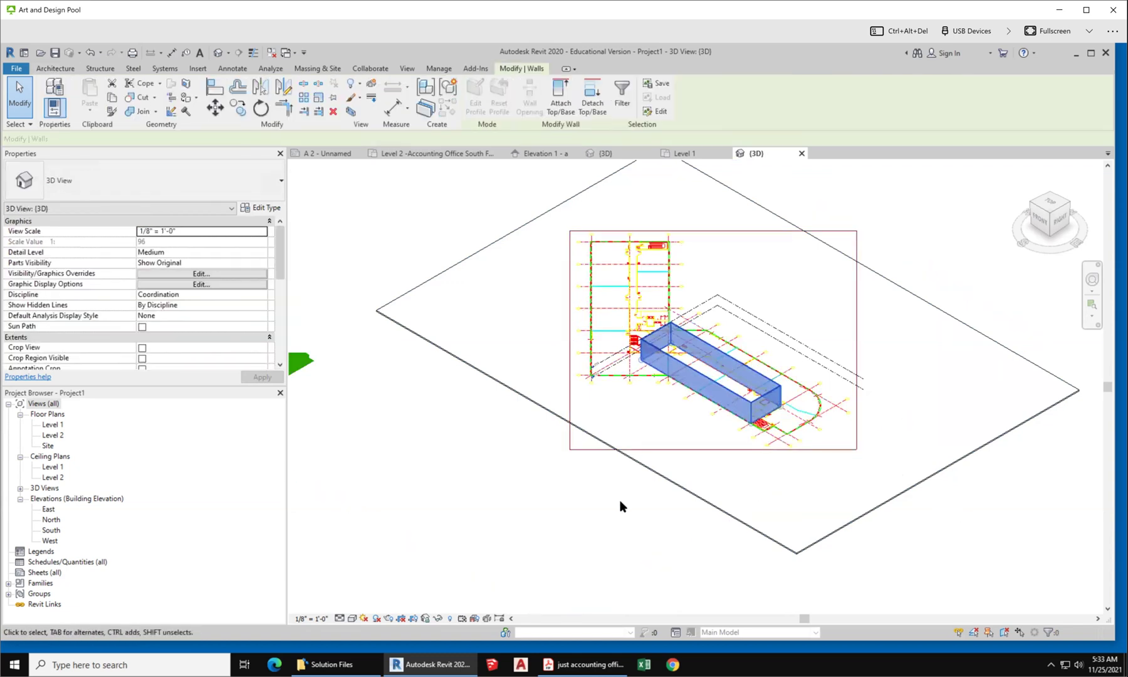
click(422, 368)
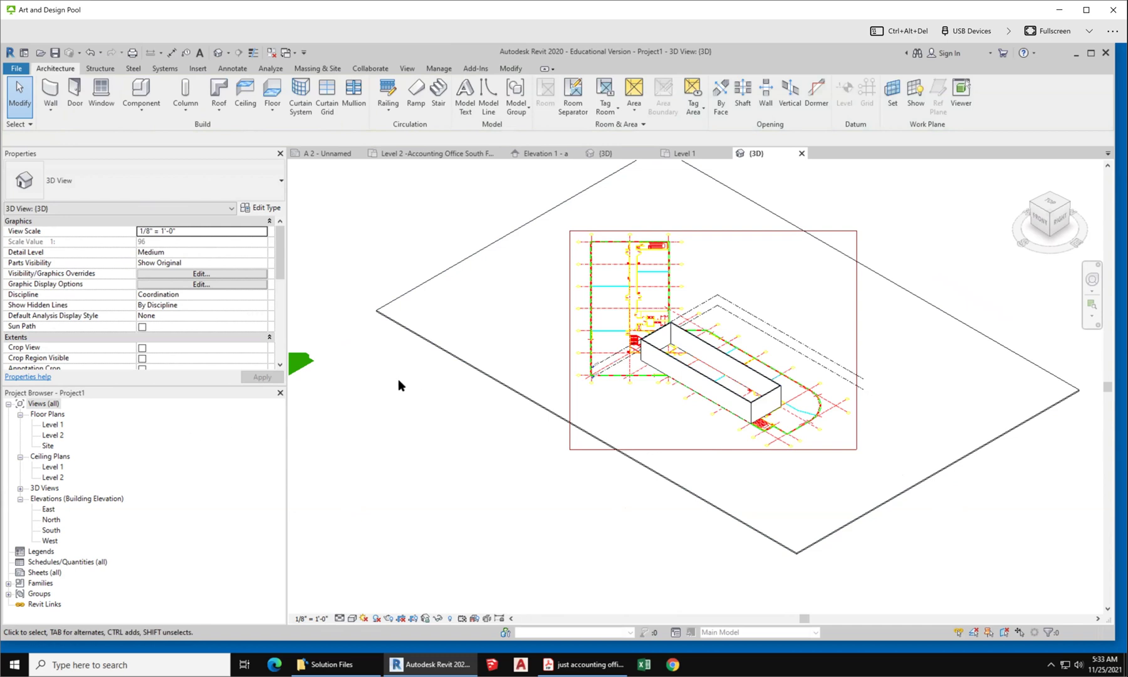
Reopen the Level 1 floor plan and display it with thin lines in the wireframe visual style.
click(43, 424)
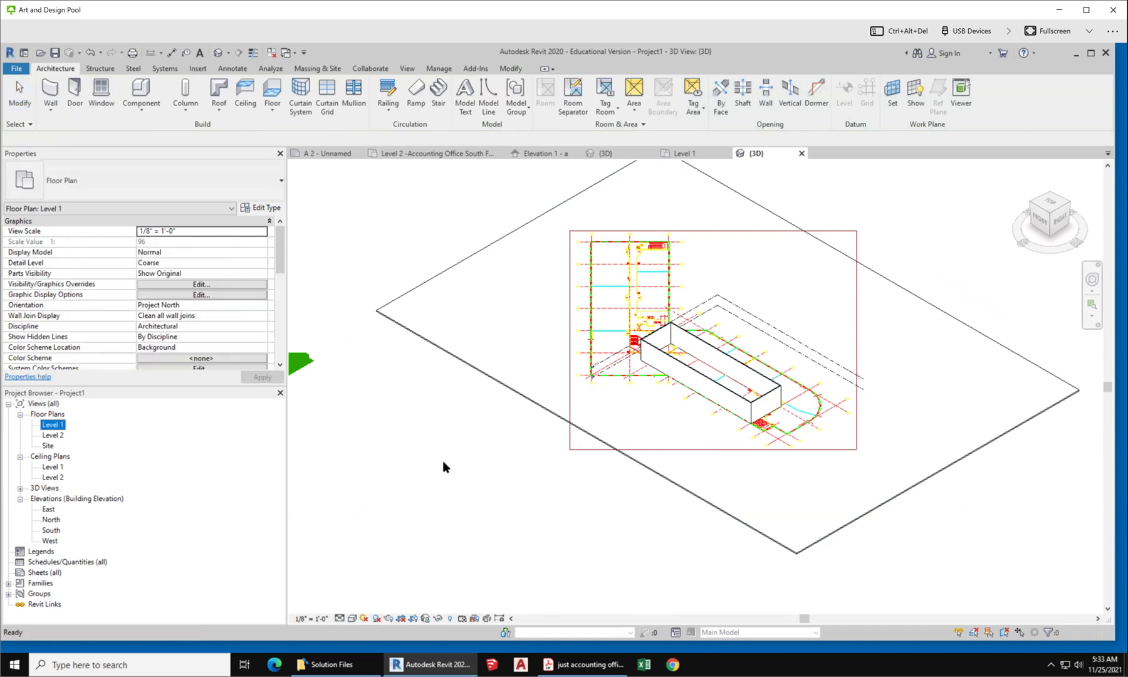
double_click(53, 425)
scroll(654, 510, up, 5)
scroll(531, 416, up, 4)
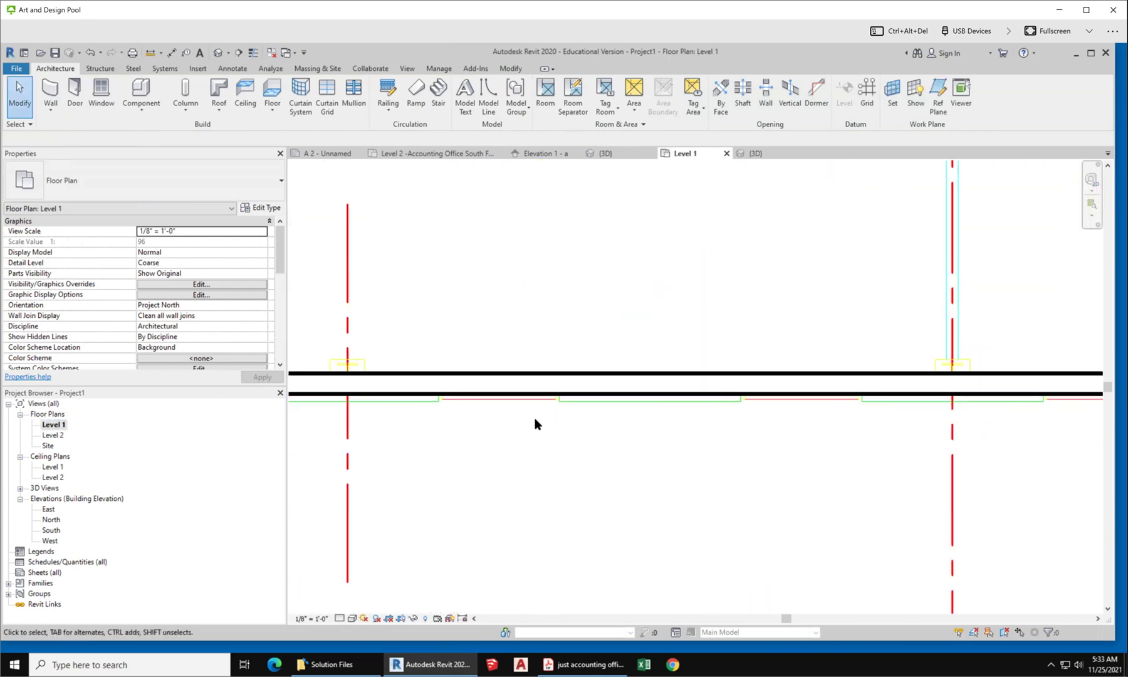
key(t)
key(l)
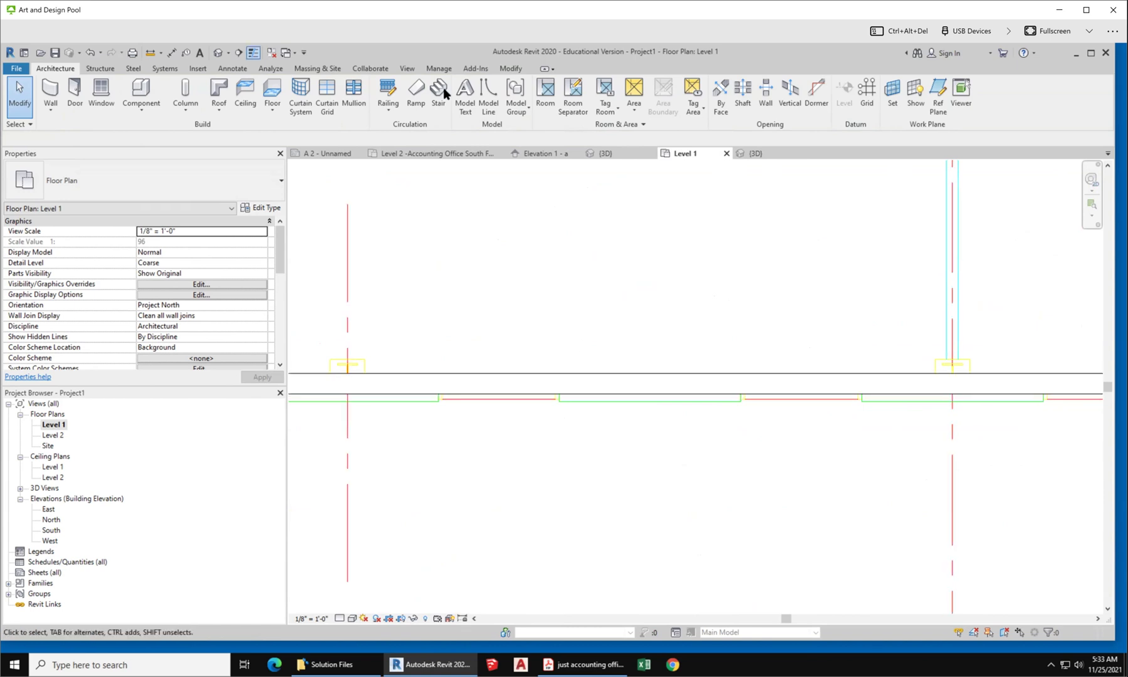
click(355, 619)
click(393, 546)
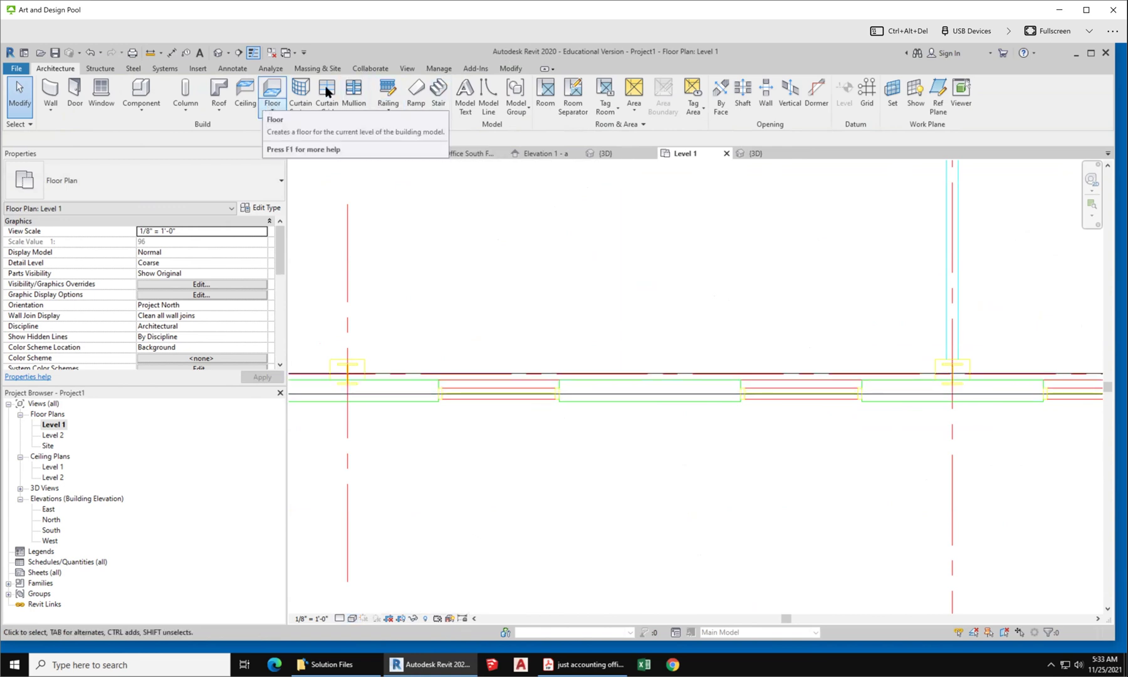
Align the south wall's outer face with the outer exterior wall line of the linked plan.
click(511, 69)
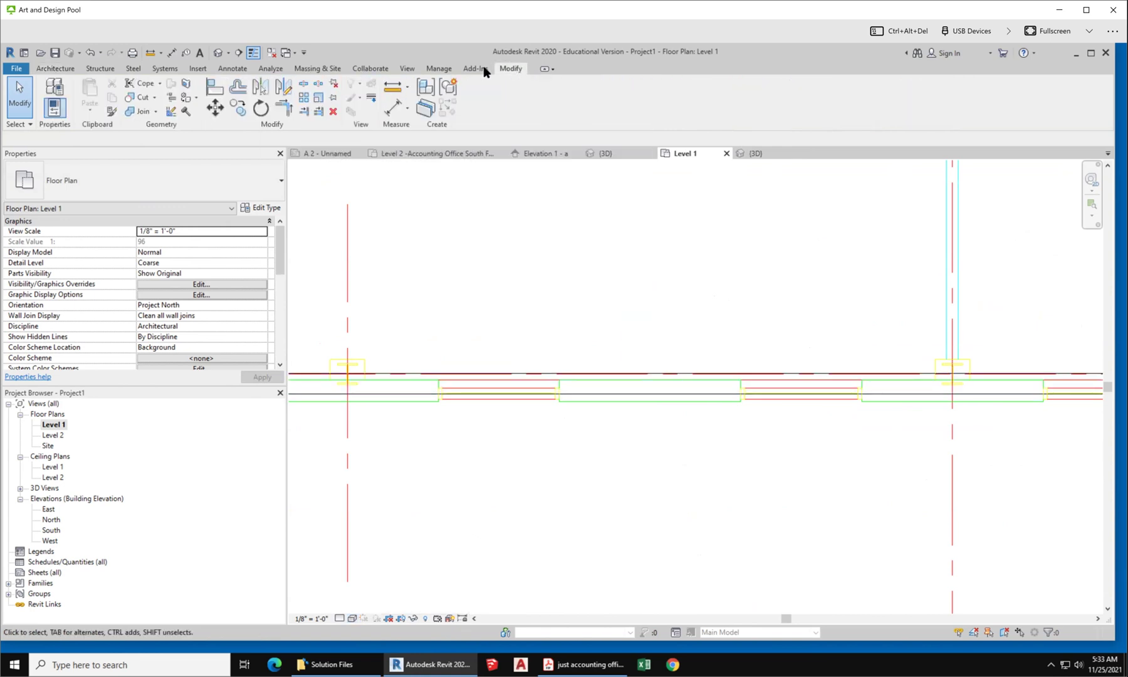
click(213, 88)
click(620, 401)
click(618, 394)
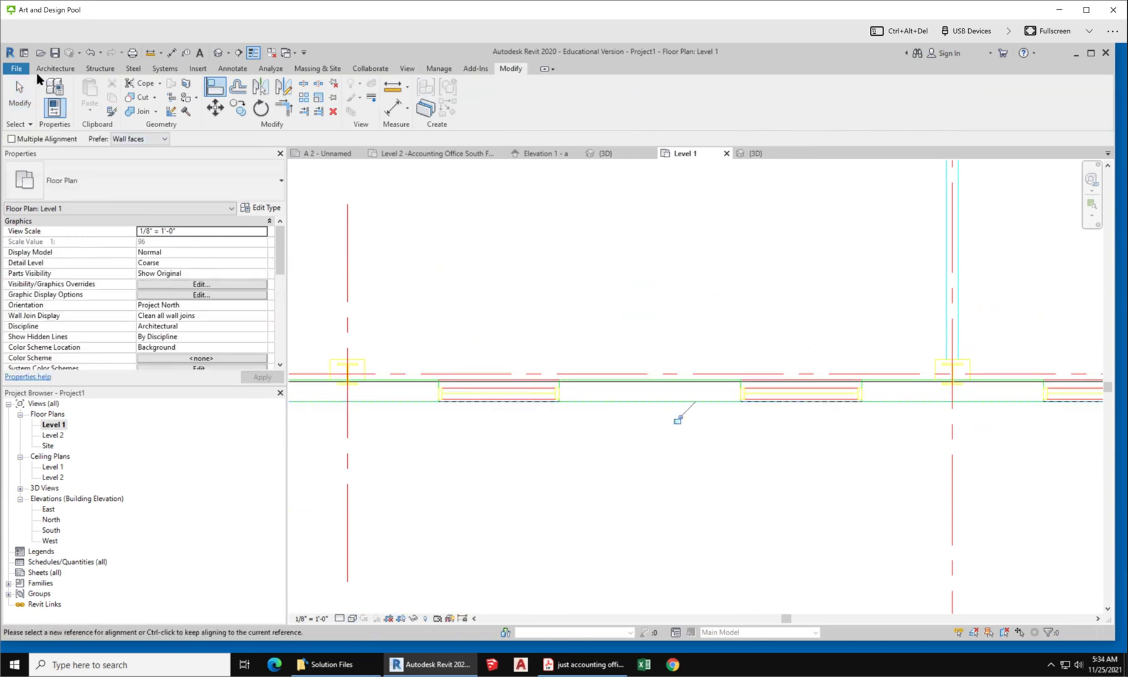
click(55, 68)
Change the type of the long north wall along the corridor to Generic - 6".
scroll(786, 556, down, 3)
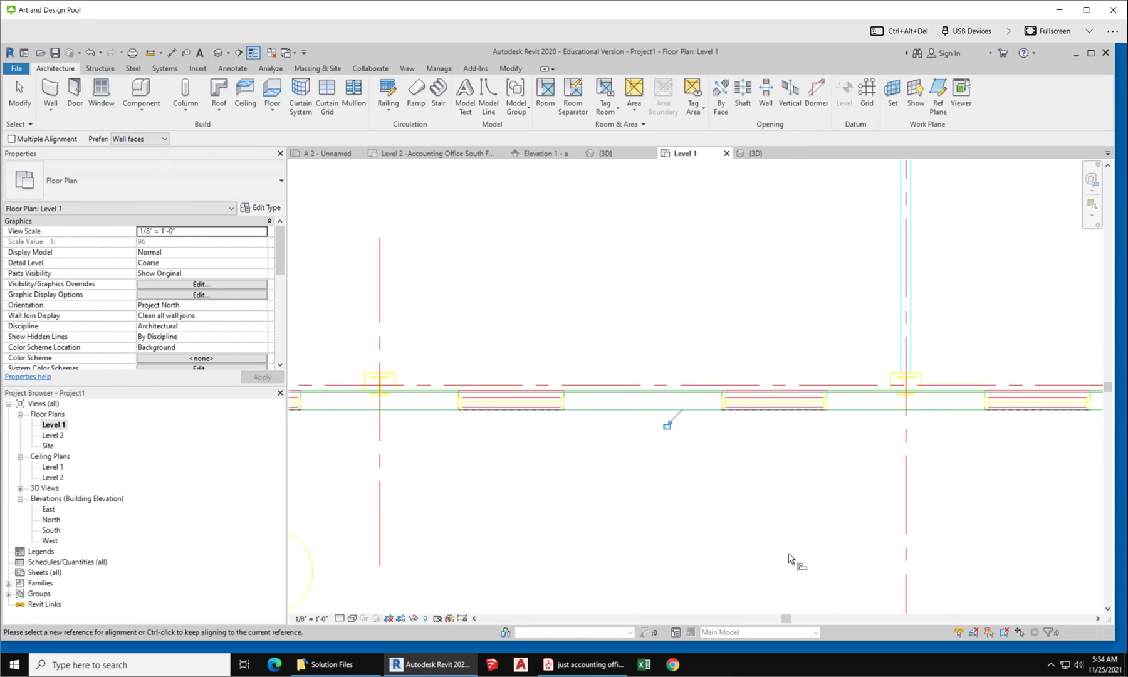
scroll(715, 529, down, 4)
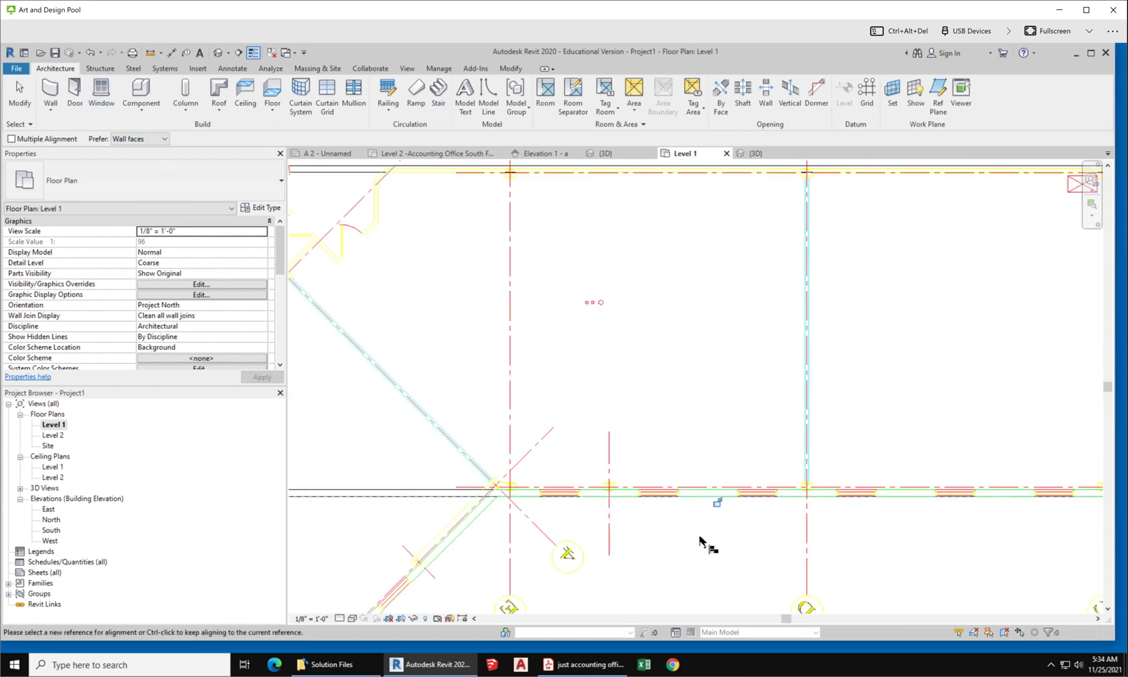
scroll(624, 301, up, 4)
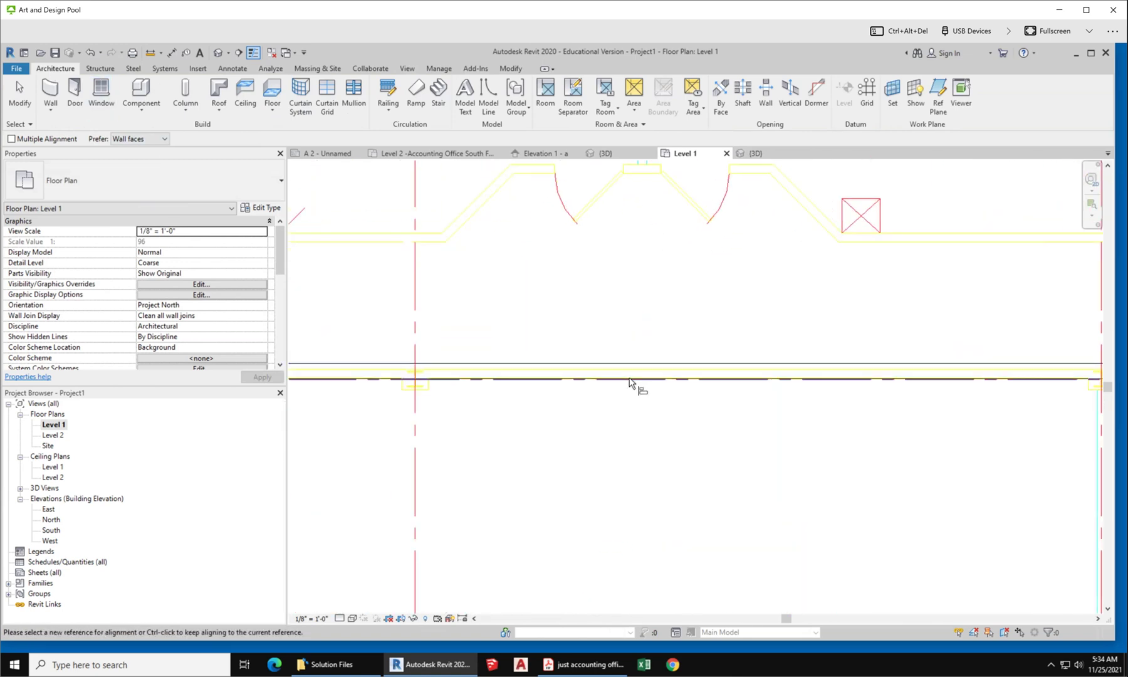
click(627, 379)
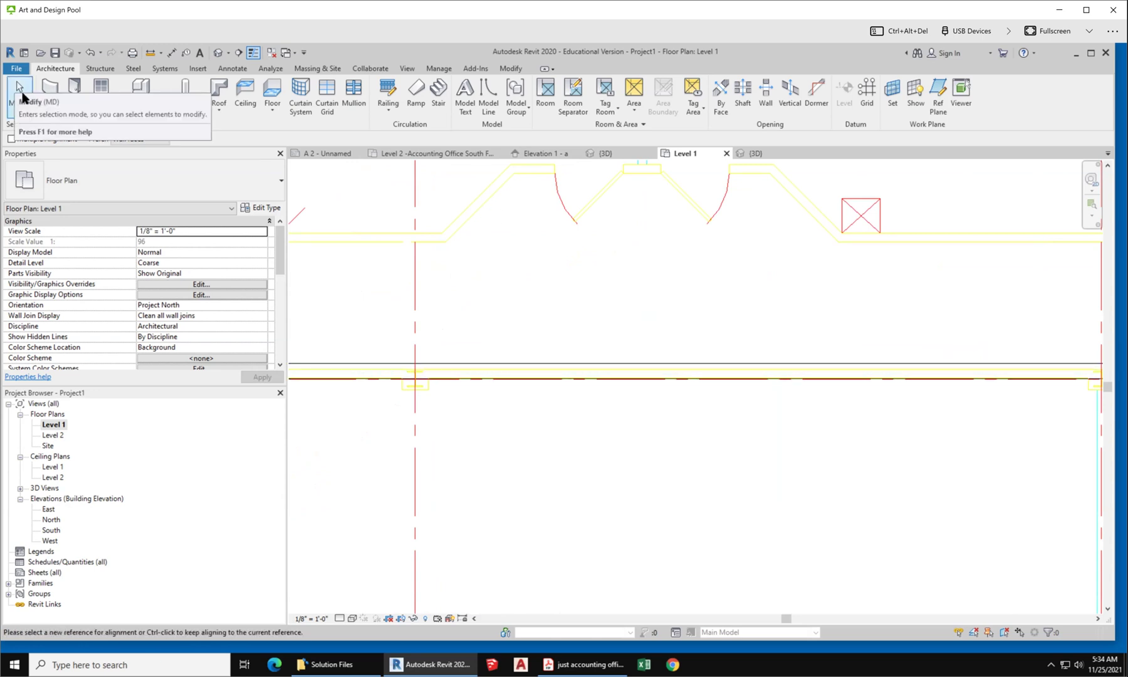
click(25, 86)
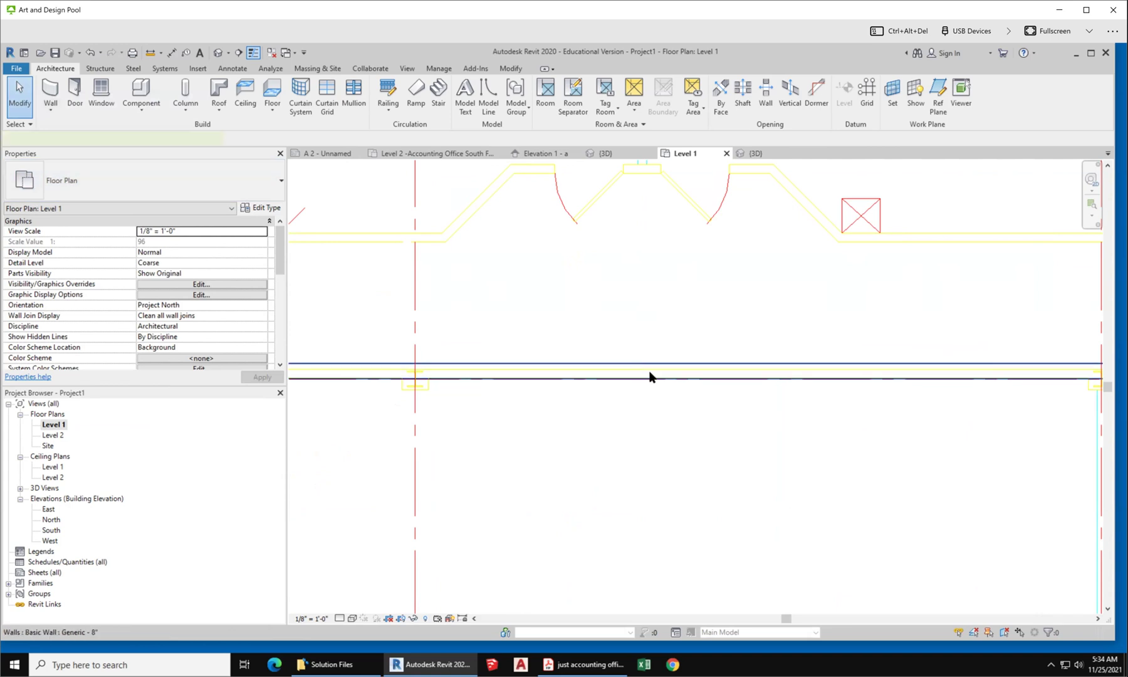
click(658, 363)
click(182, 179)
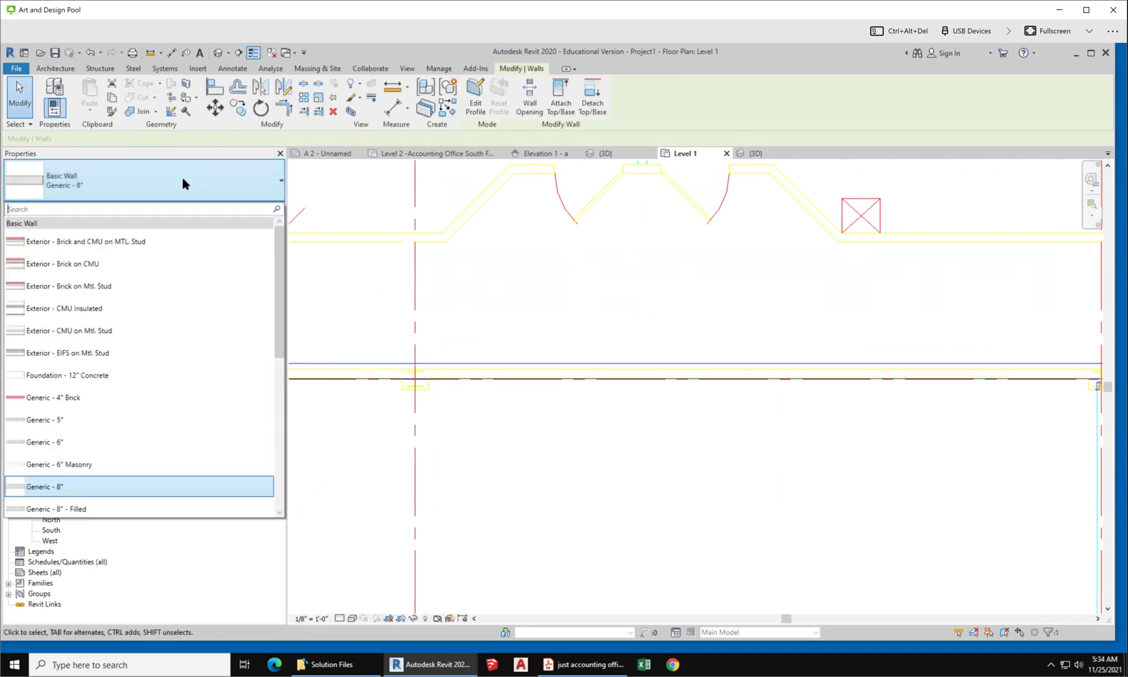
click(165, 441)
Fine-tune the north wall's position over the linked plan's corridor wall and clear the selection.
scroll(724, 429, down, 1)
scroll(696, 419, up, 1)
scroll(644, 390, up, 3)
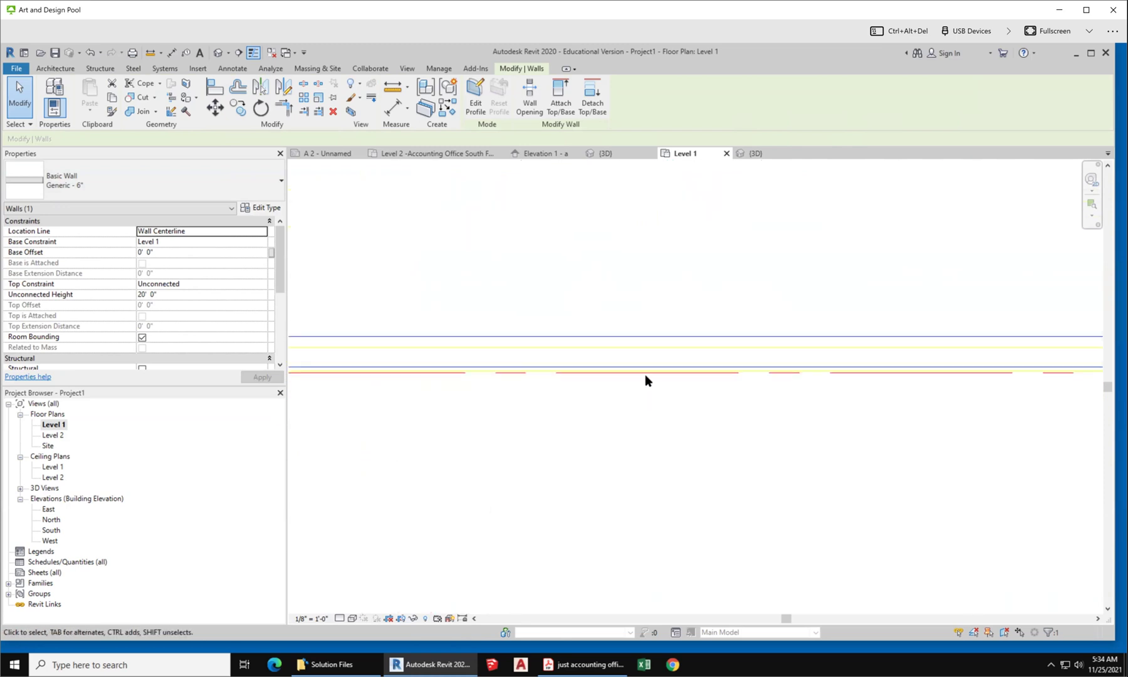
mouse_move(648, 368)
mouse_down()
mouse_move(650, 377)
mouse_move(652, 362)
mouse_up()
scroll(680, 343, down, 5)
key(Escape)
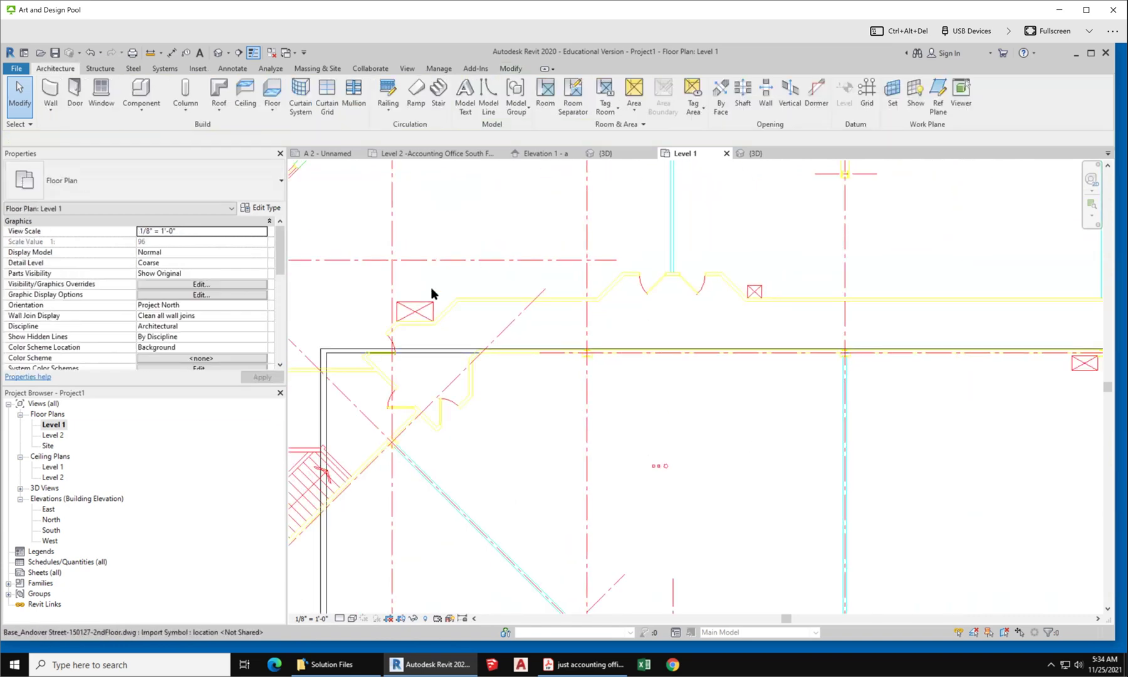
Draw an 18' Generic - 6" wall south from the north corridor wall, centred on the linked plan's partition line at the middle gridline.
scroll(439, 288, down, 2)
scroll(927, 360, up, 3)
scroll(632, 310, up, 2)
scroll(548, 280, down, 3)
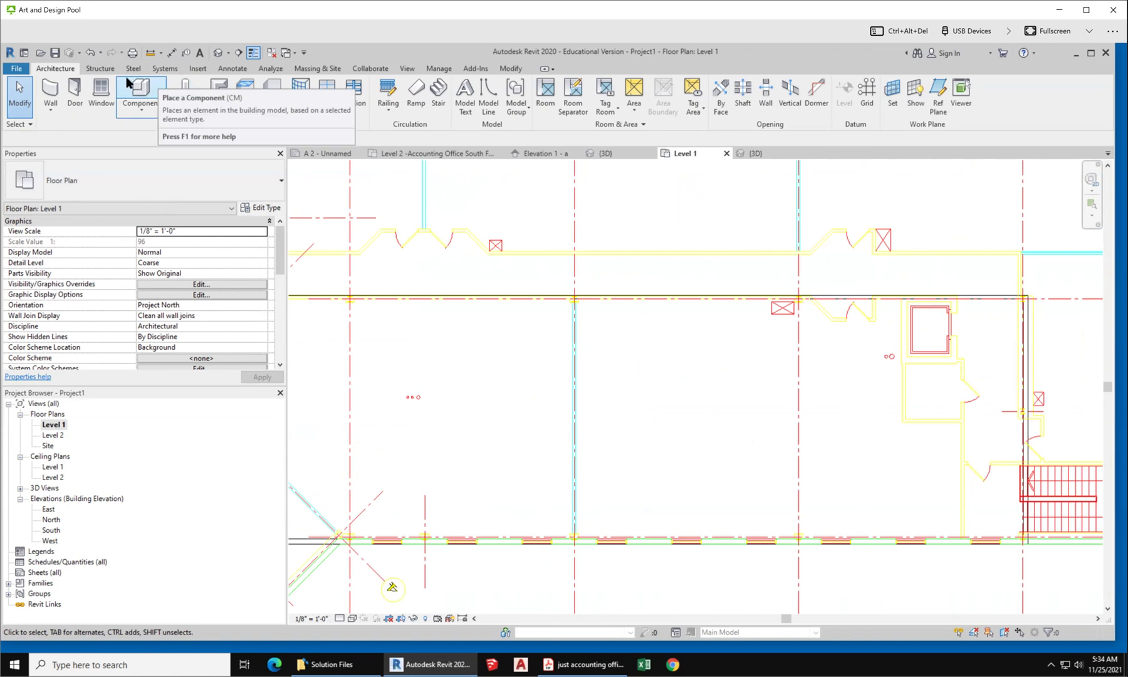
click(50, 89)
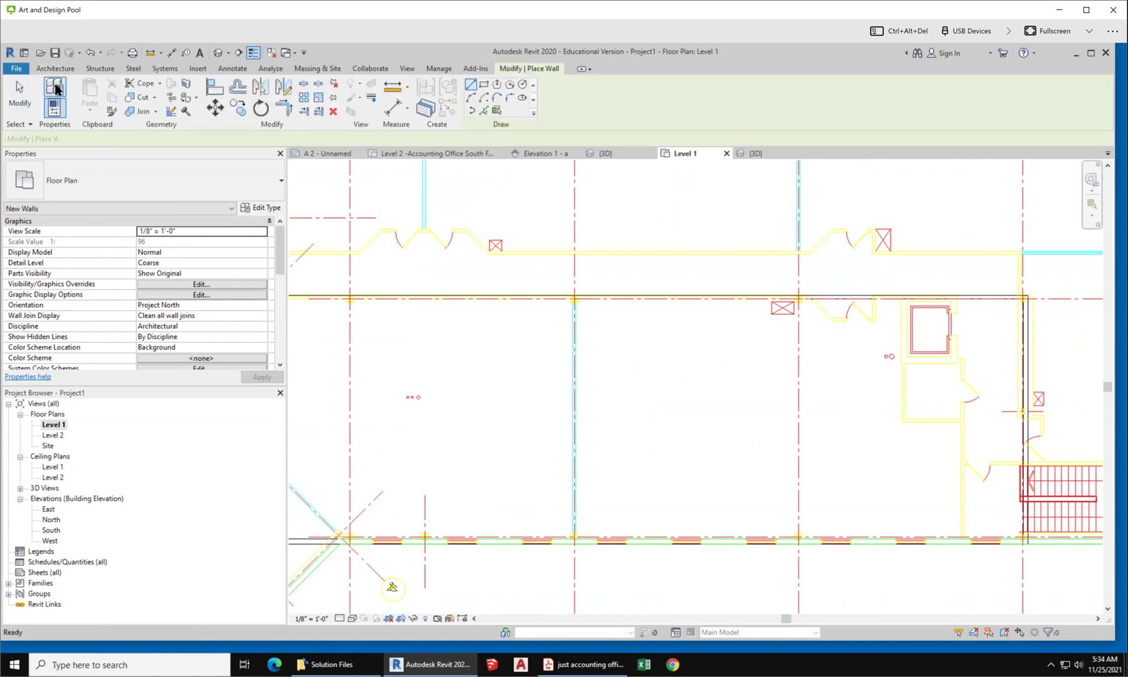
click(148, 179)
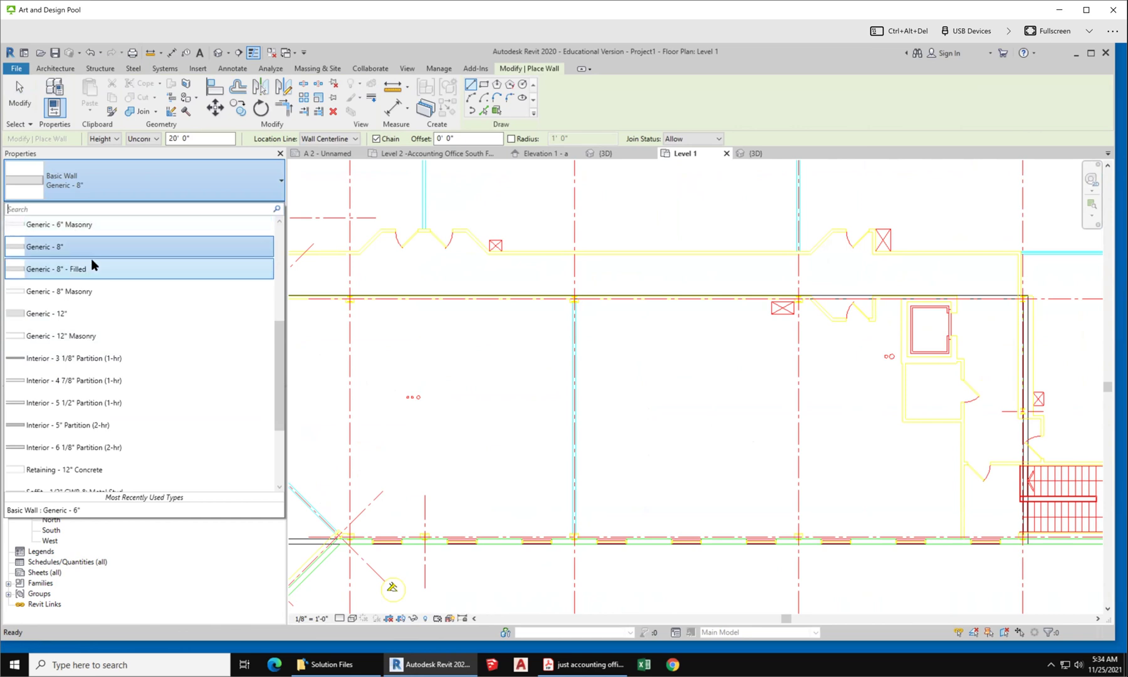
scroll(92, 258, up, 2)
click(68, 281)
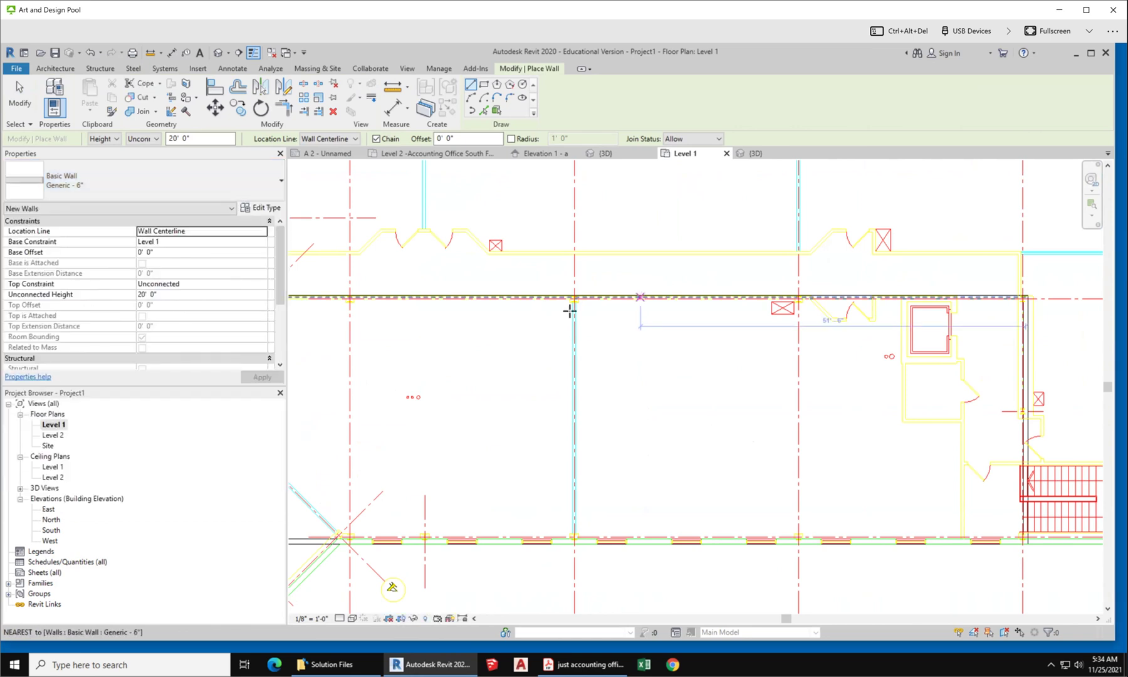
scroll(571, 314, up, 2)
click(573, 299)
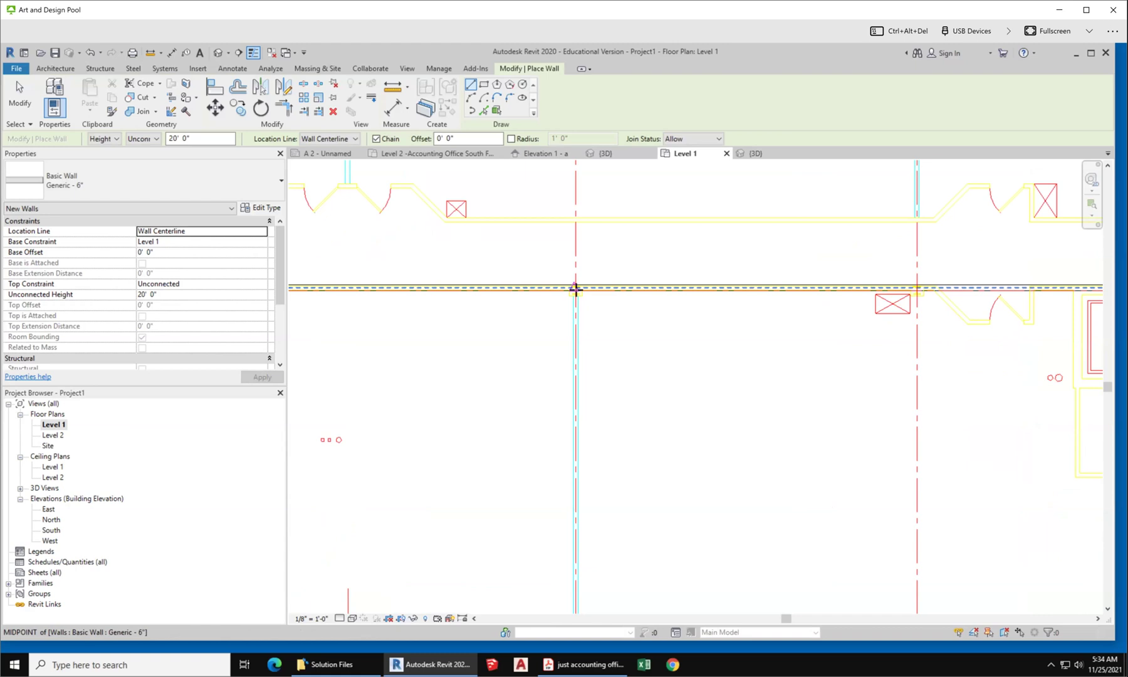
scroll(574, 290, up, 2)
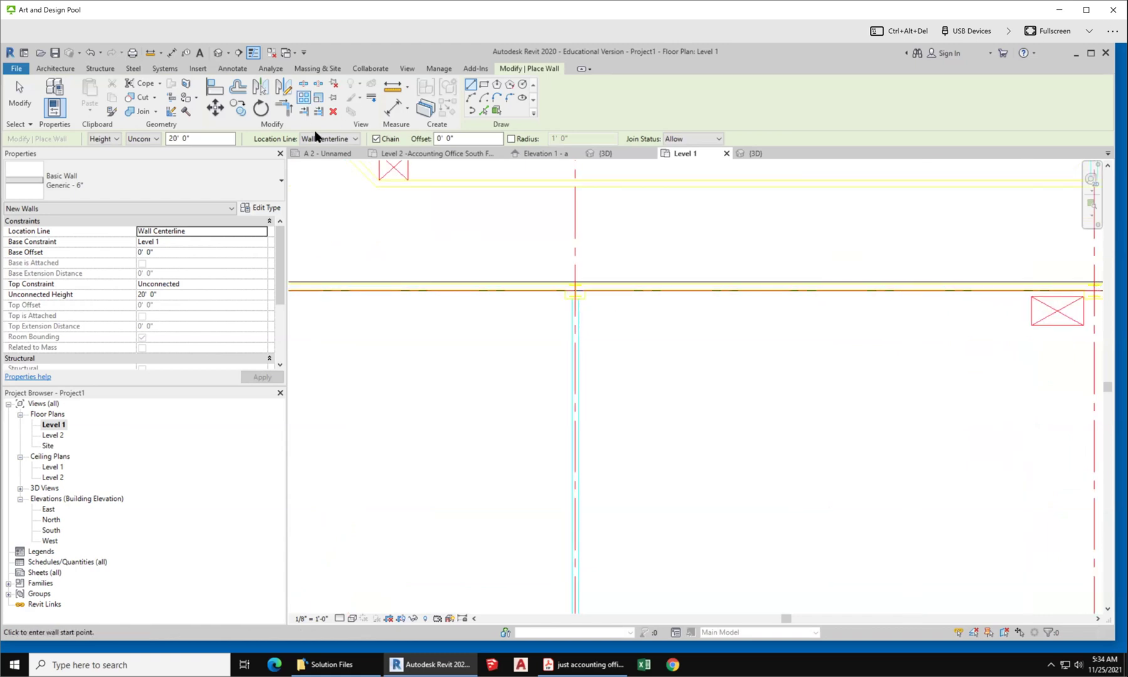
click(575, 289)
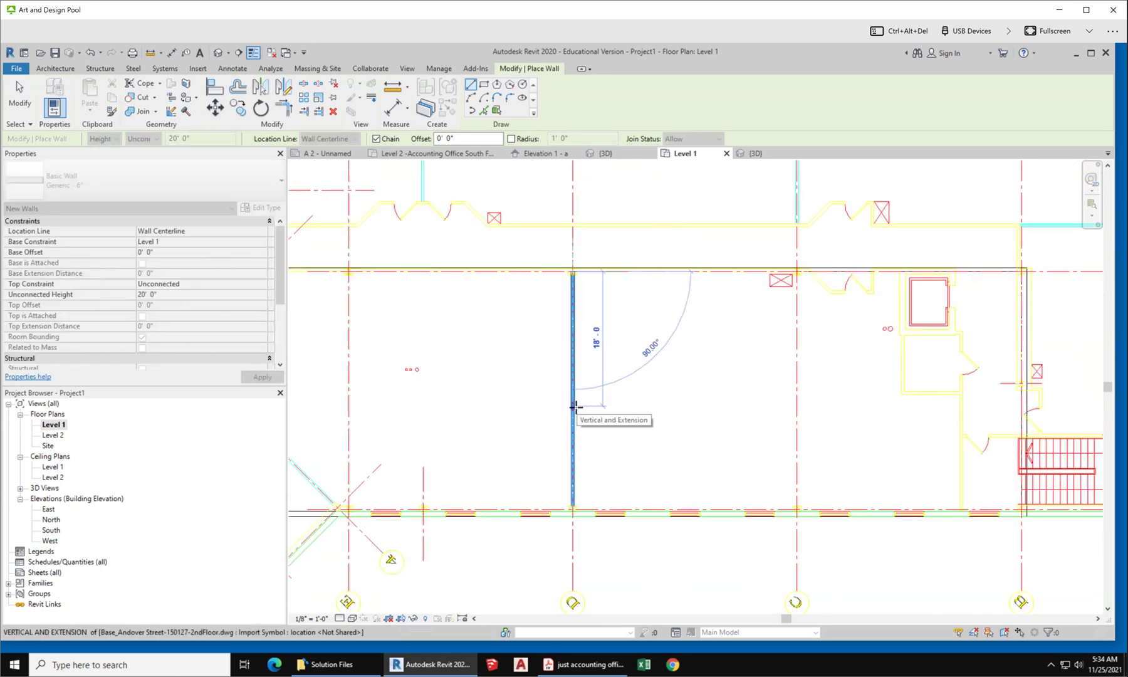
click(575, 406)
key(Escape)
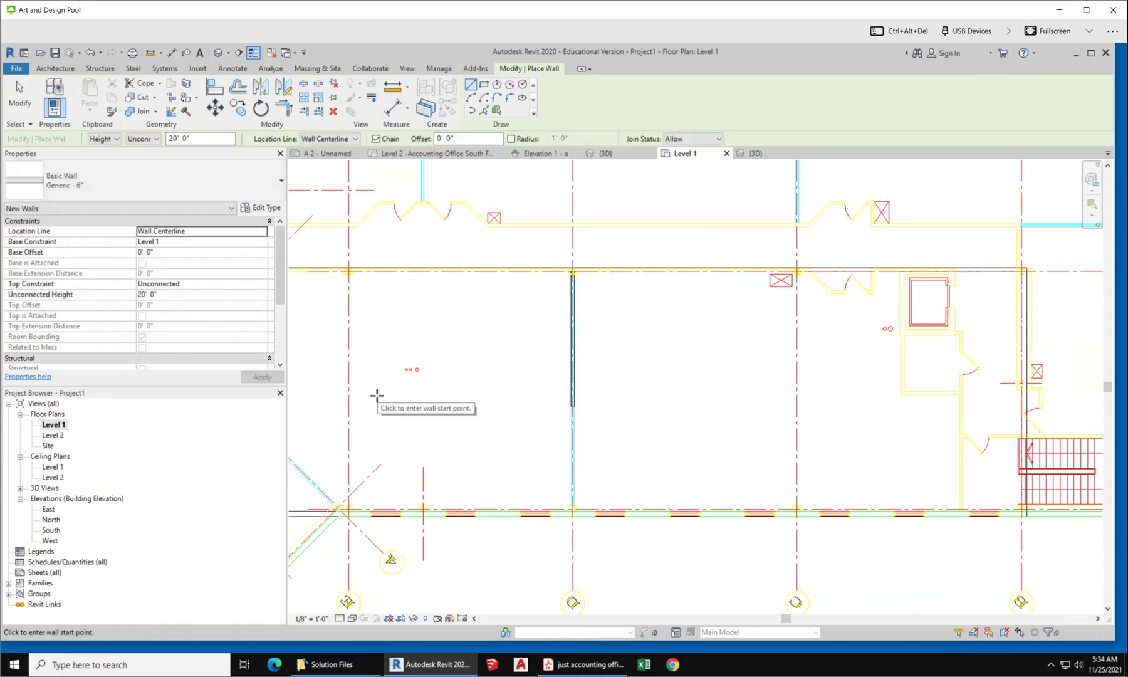
Place the text note "kitchen here" just east of the new partition wall, below the north wall.
click(232, 69)
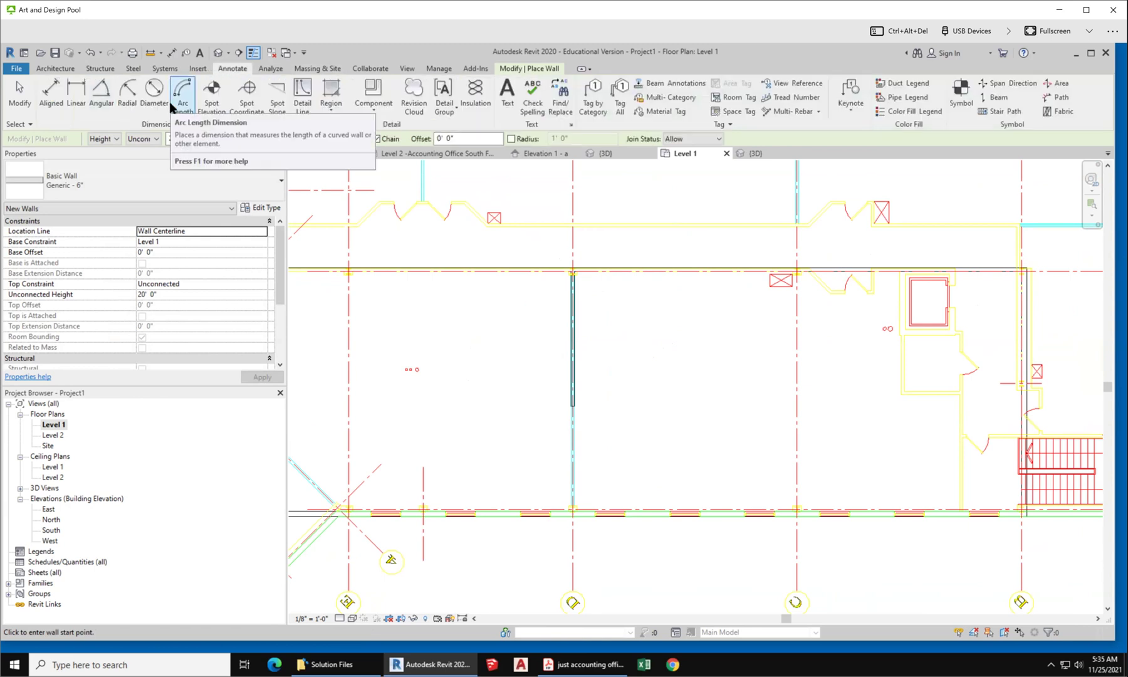
click(507, 94)
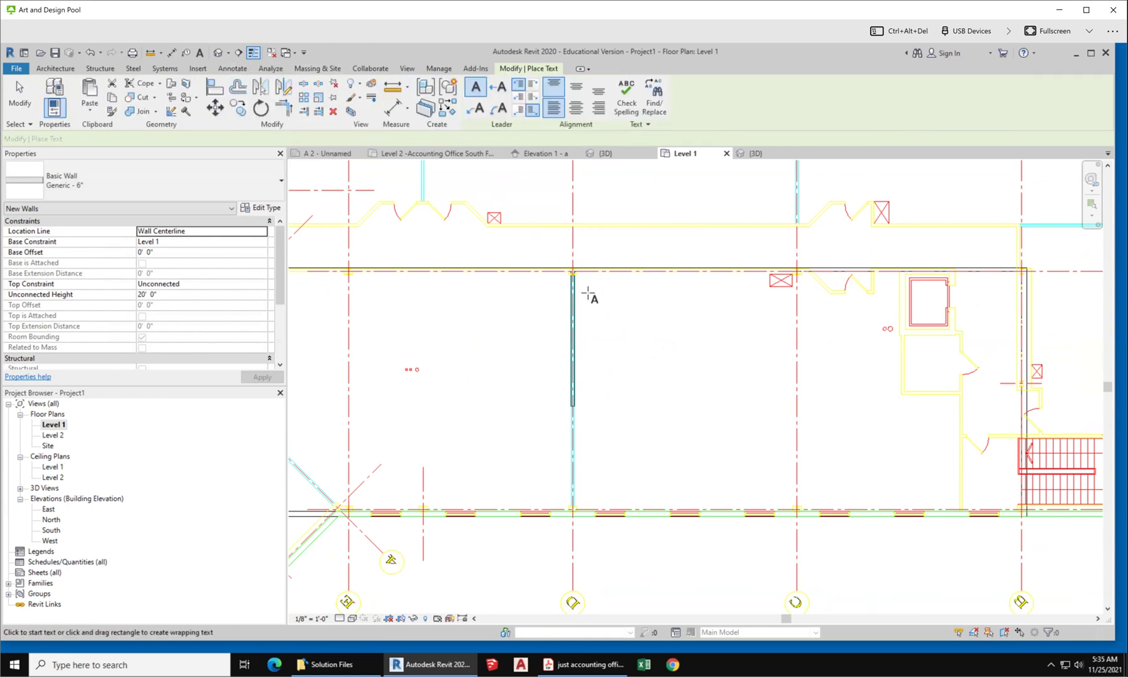
click(592, 304)
text(kitchen here)
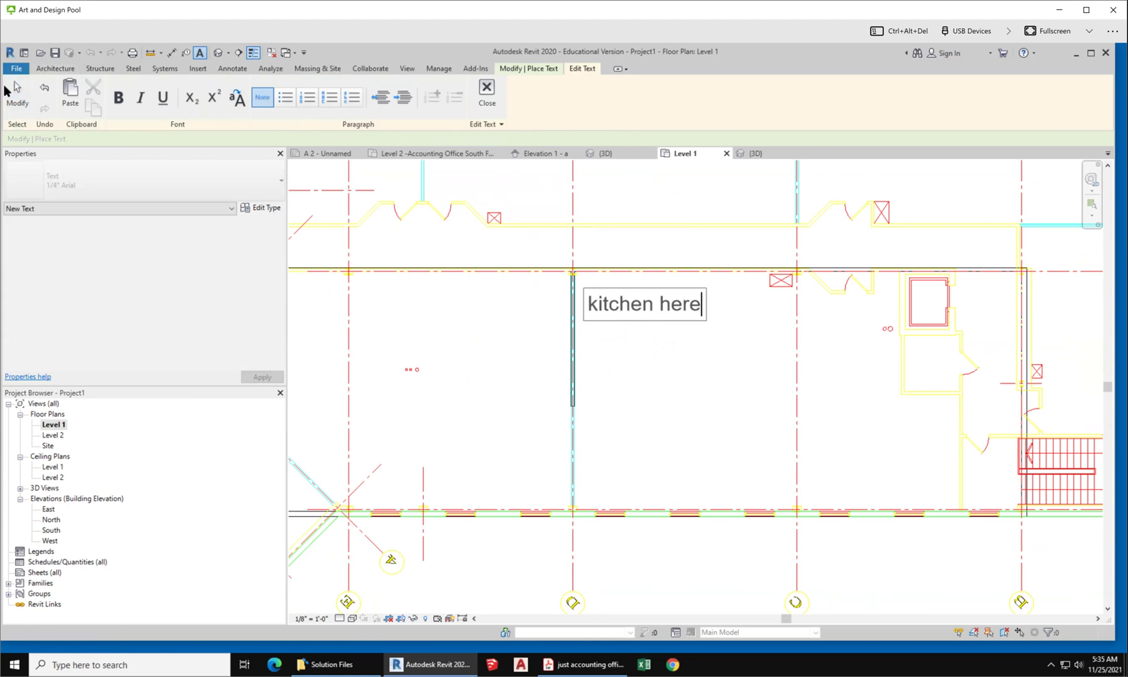
click(17, 94)
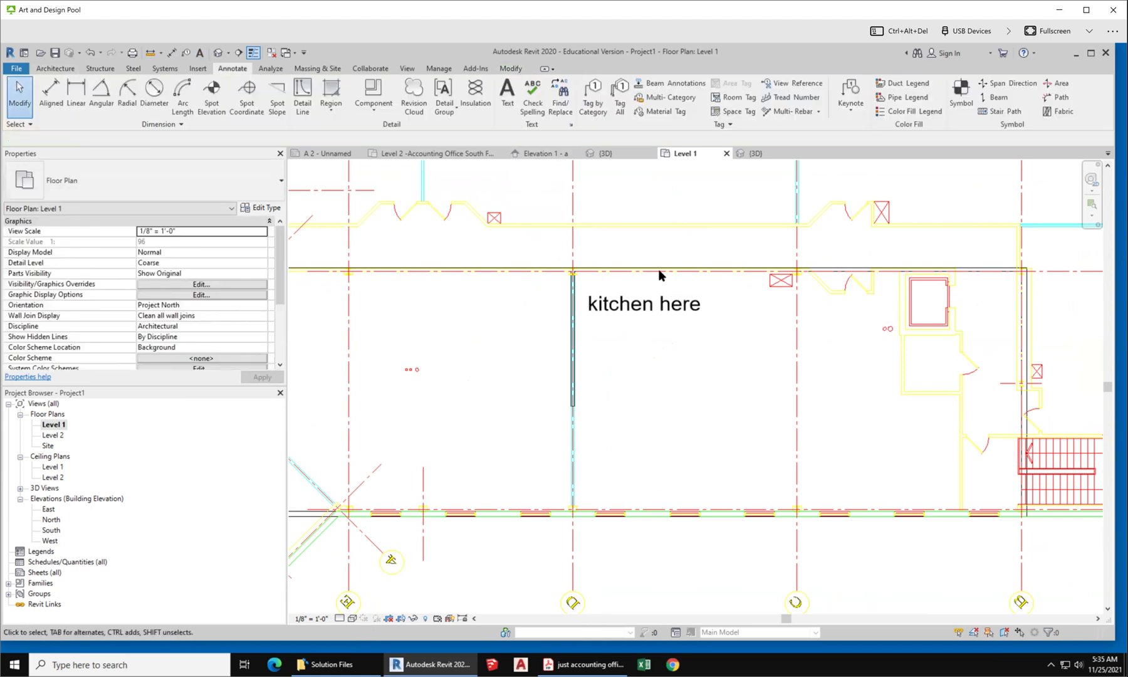
Add a left arc leader to the "kitchen here" note, pointing beside the new partition, and move the note north across the corridor.
click(677, 305)
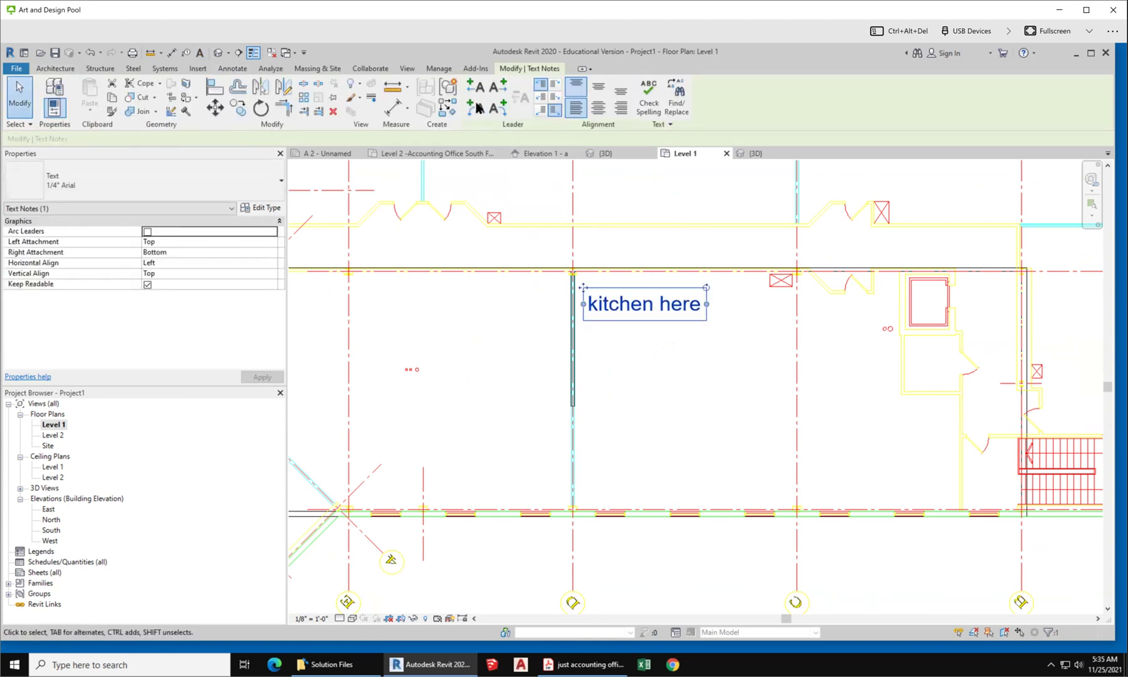
click(476, 108)
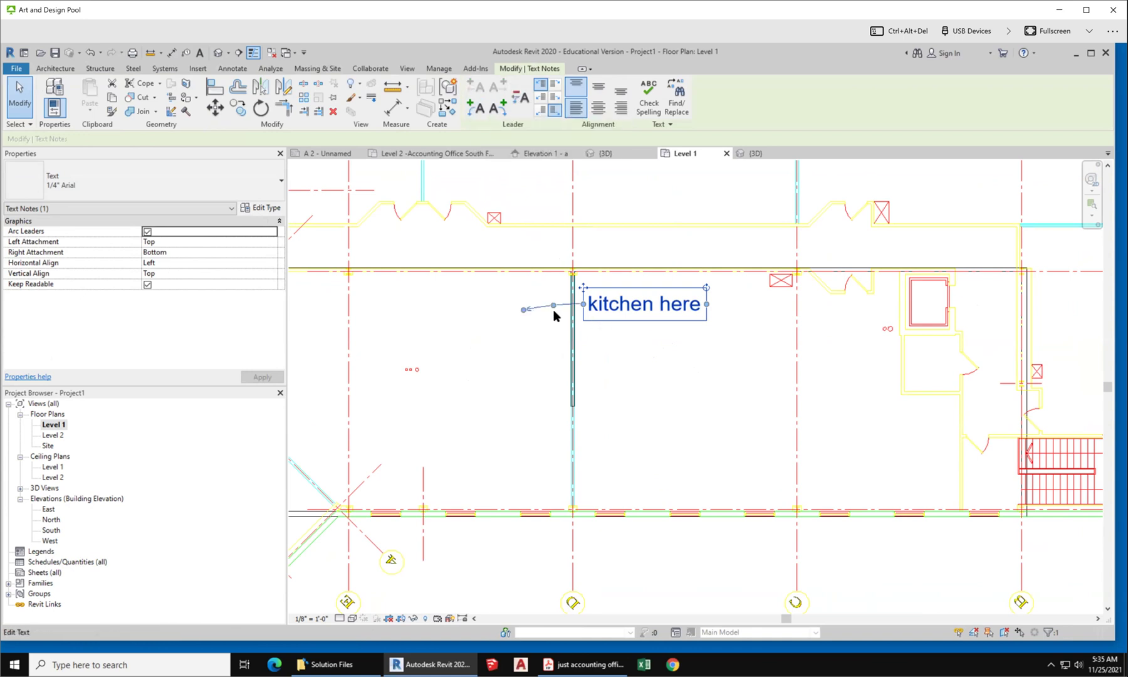
drag(525, 310, 585, 360)
drag(605, 297, 773, 186)
click(665, 387)
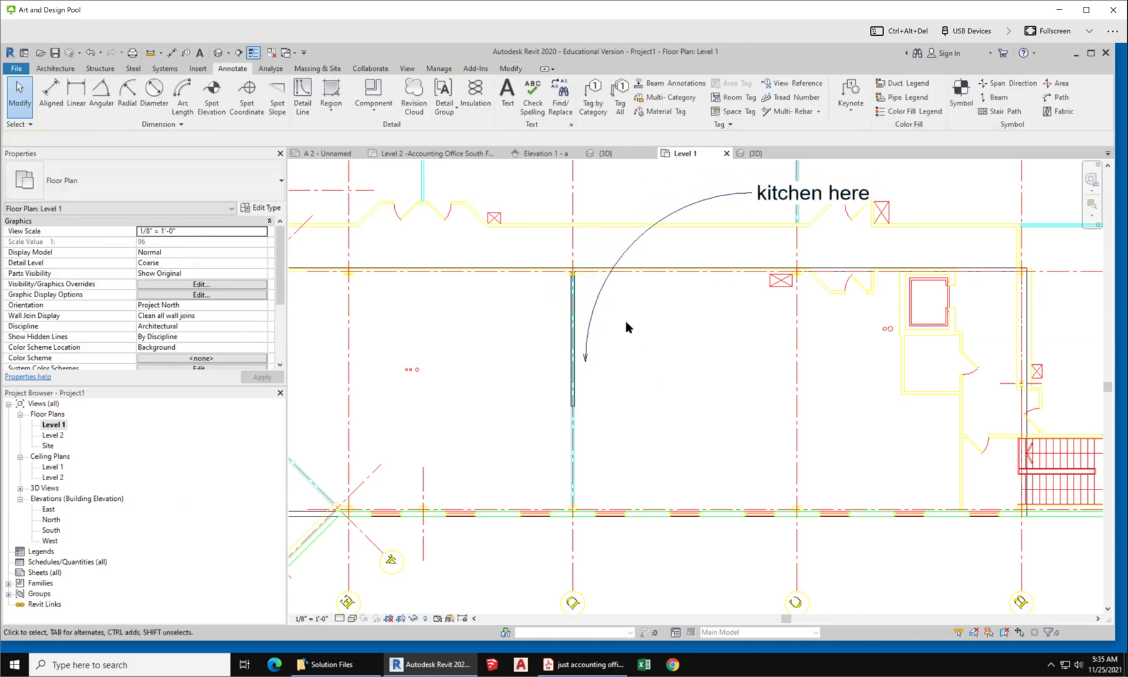
Add an aligned dimension based on wall faces from the north wall's inner face to the partition's free end, placed east of the partition.
scroll(598, 305, up, 3)
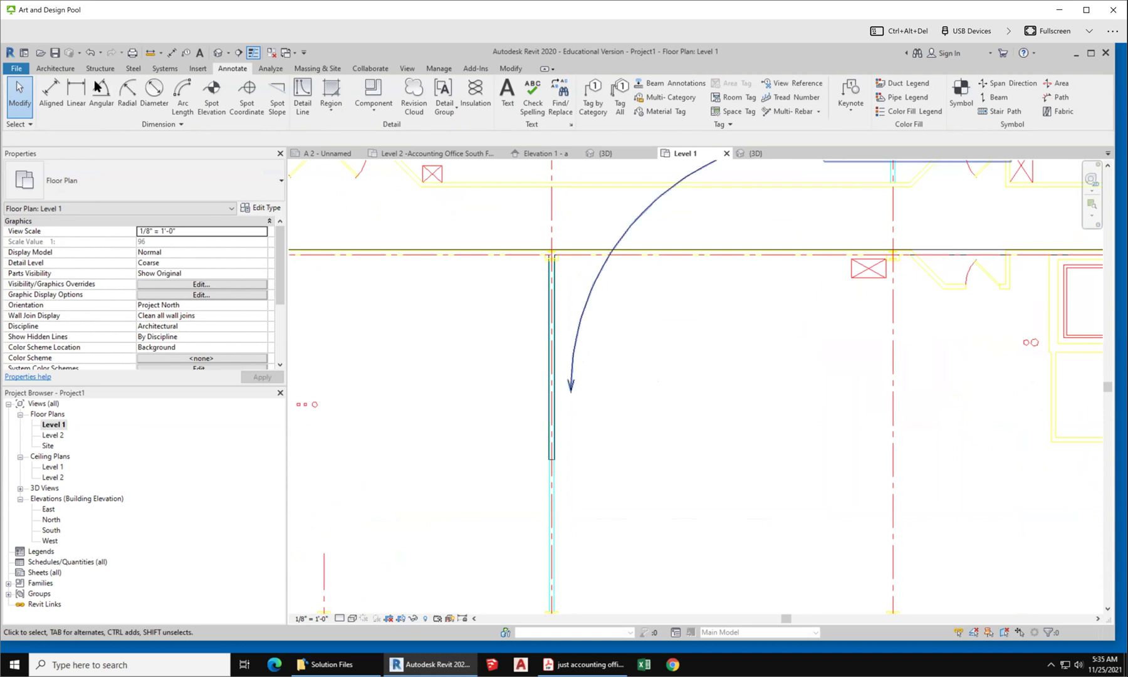
click(51, 94)
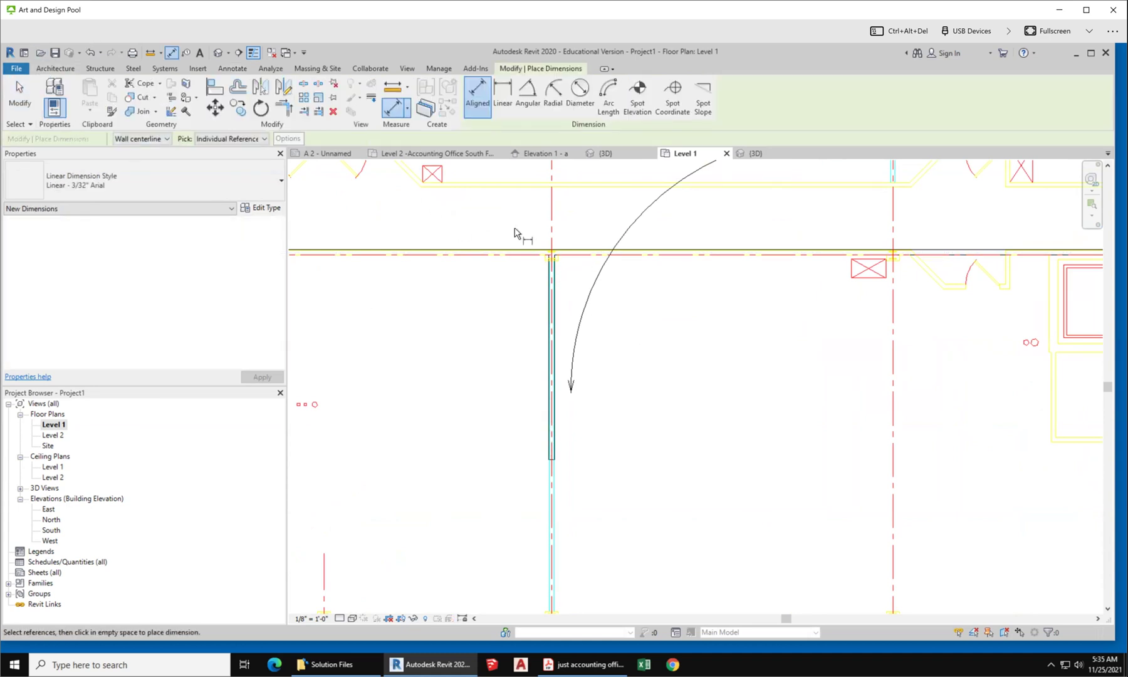
scroll(521, 232, up, 3)
click(160, 139)
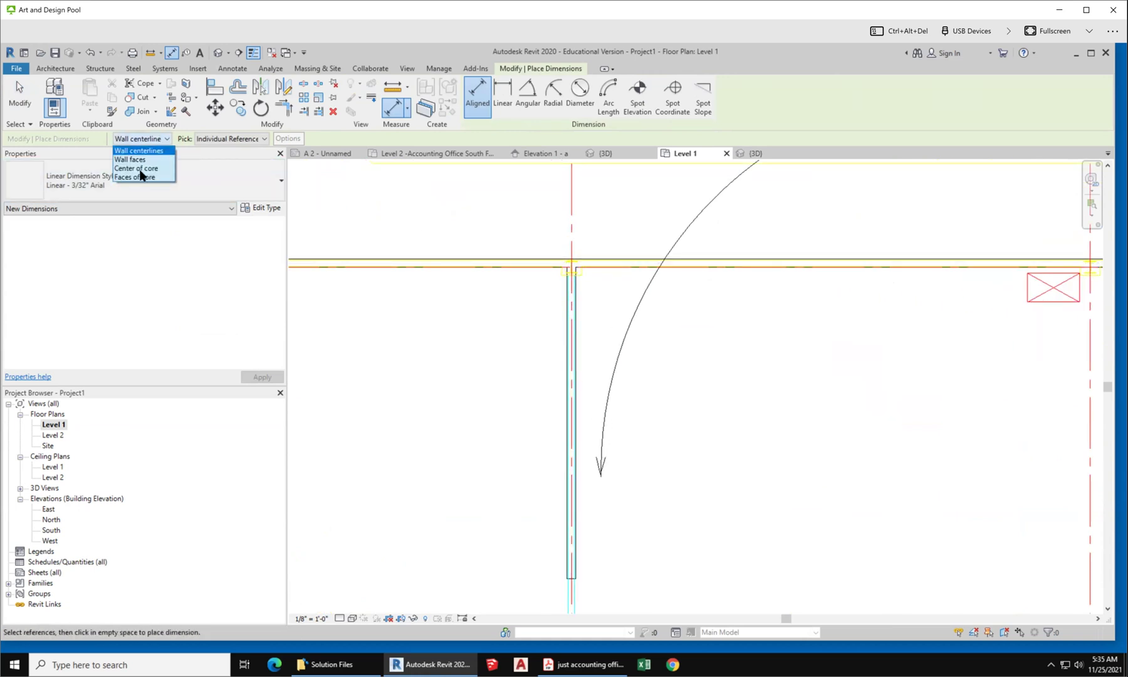
click(143, 160)
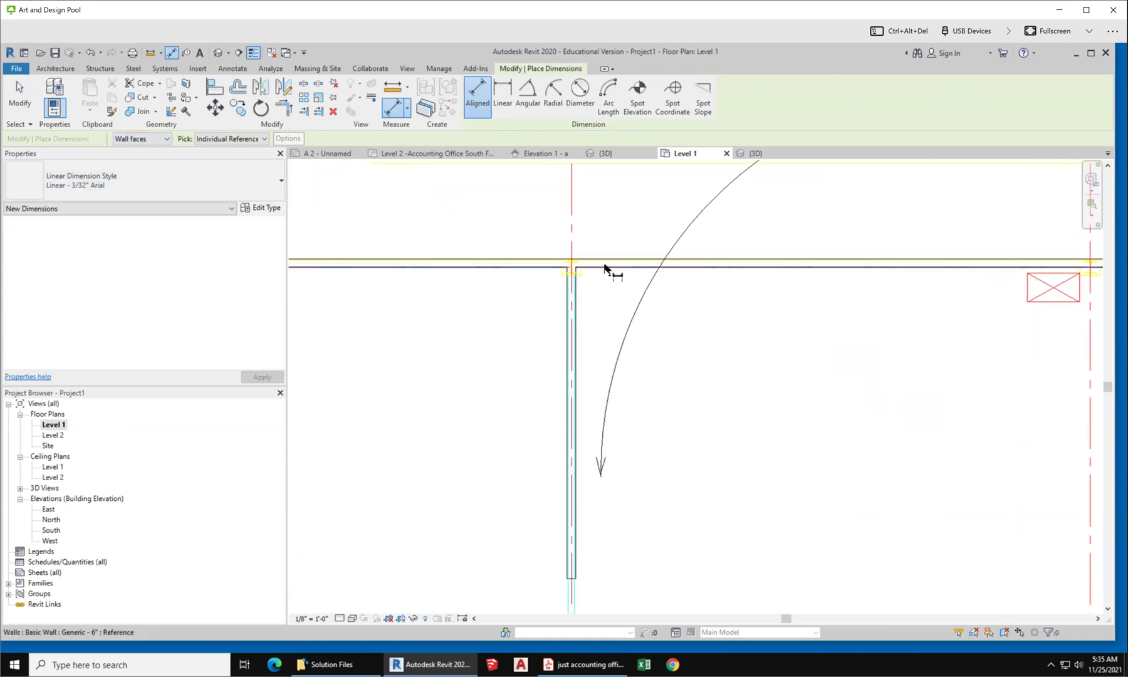
click(611, 268)
click(577, 579)
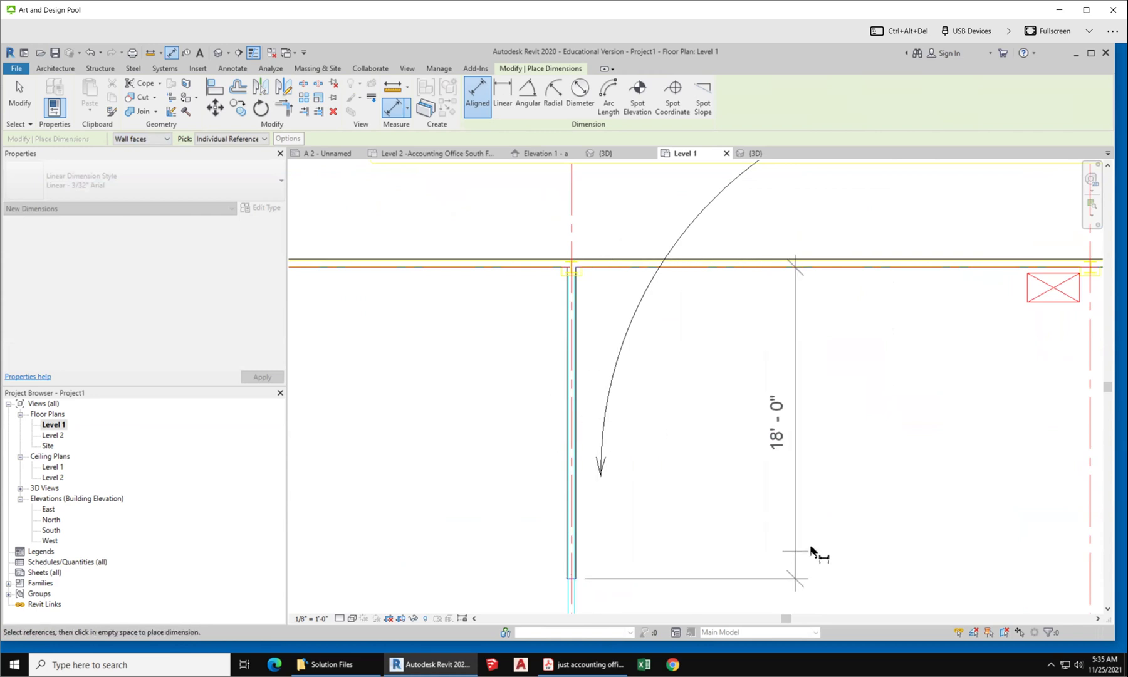
click(807, 559)
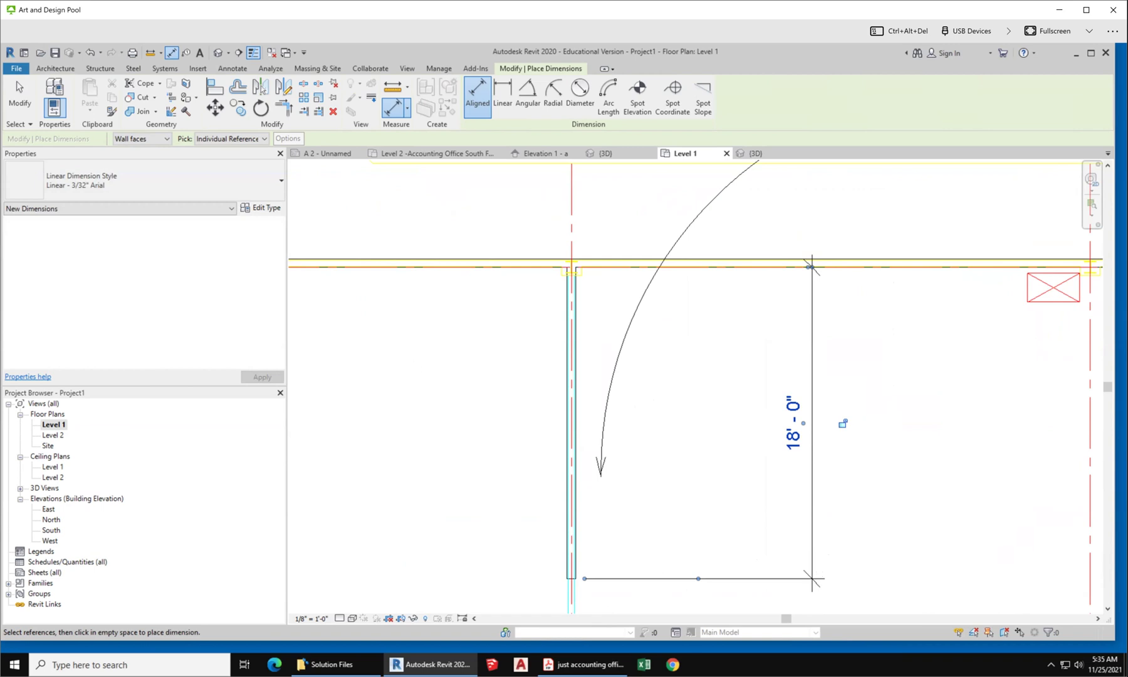
click(19, 94)
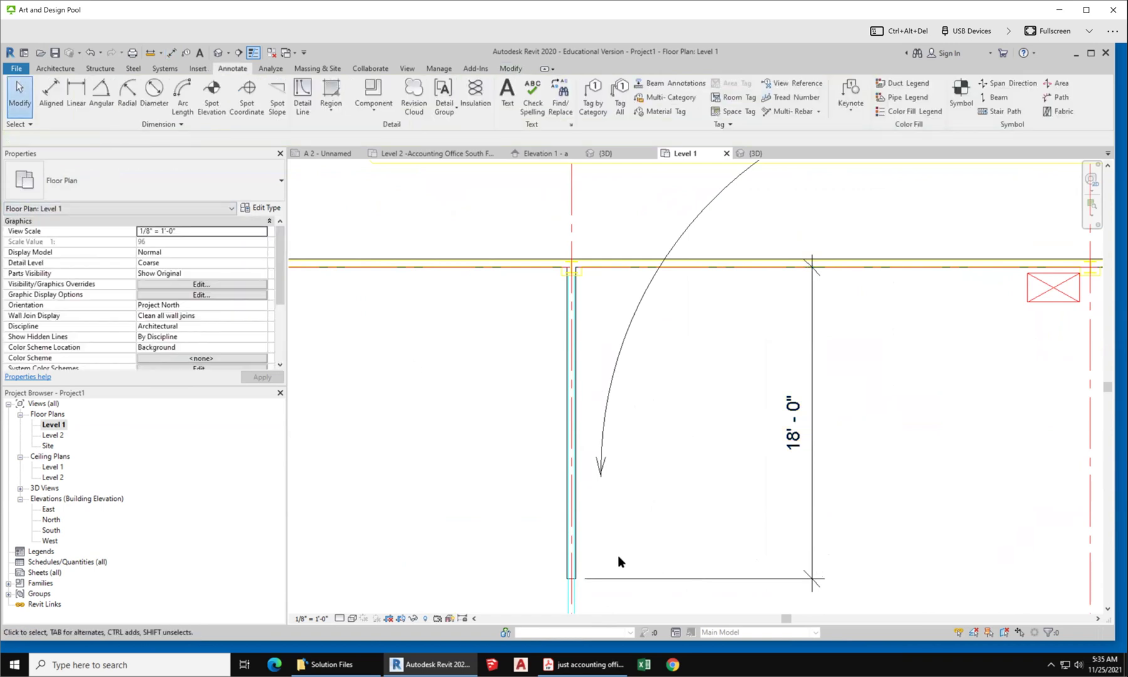
Set the partition wall's length to 14' with its temporary dimension and clear the selection.
click(577, 557)
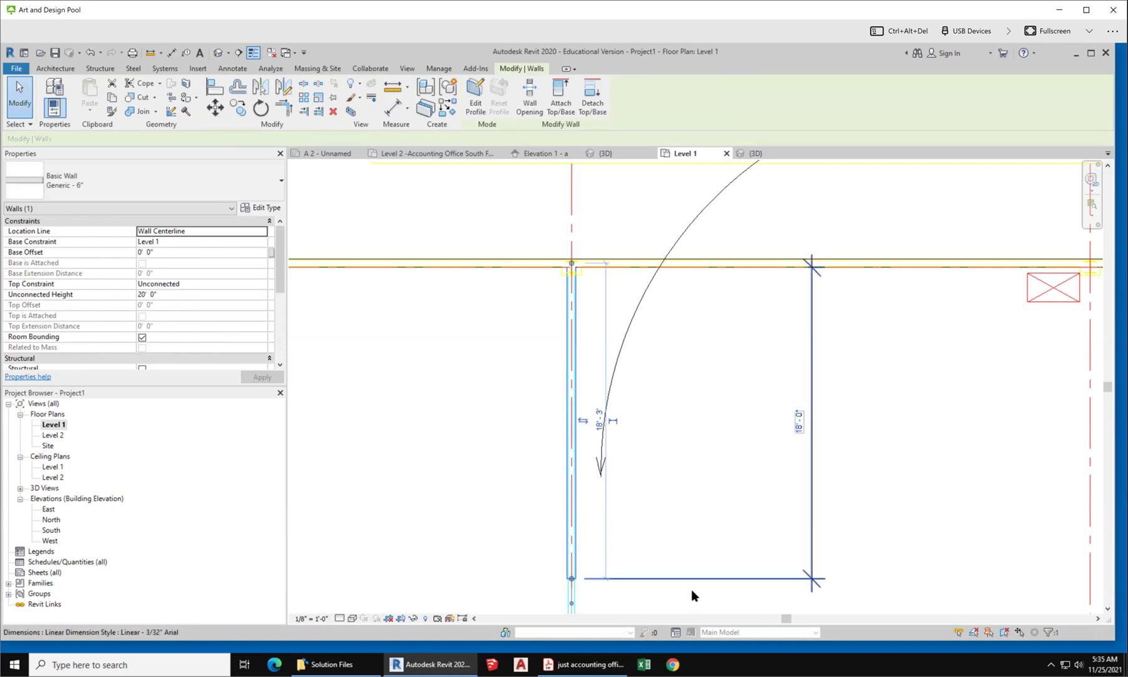
click(599, 419)
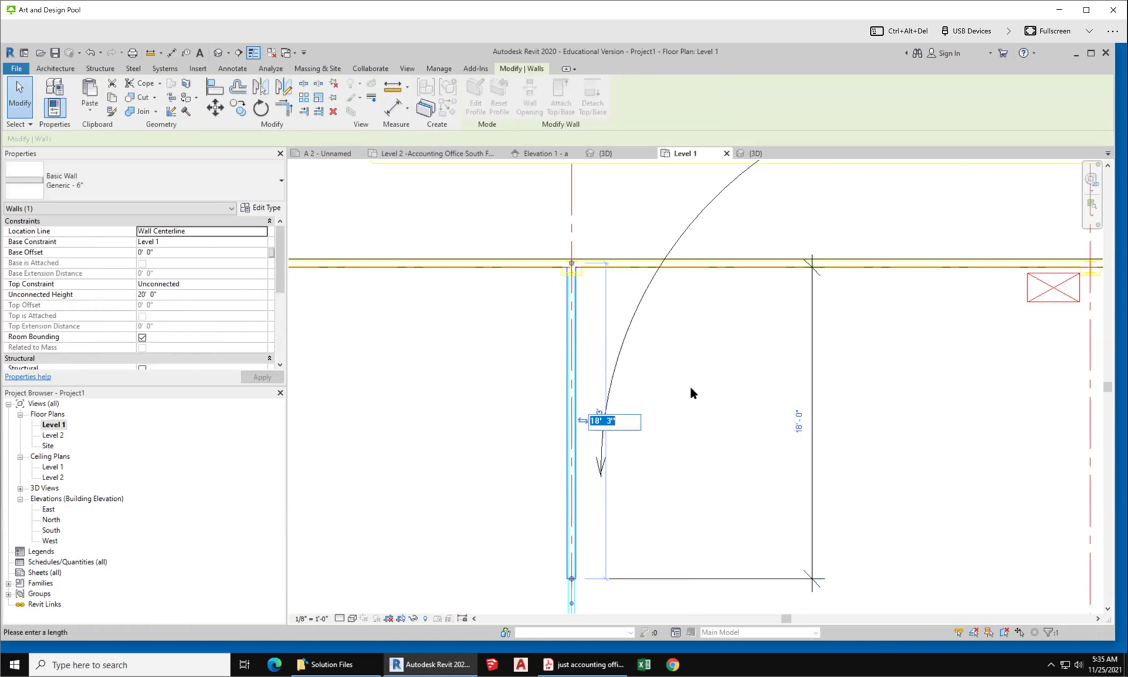
text(14)
key(Return)
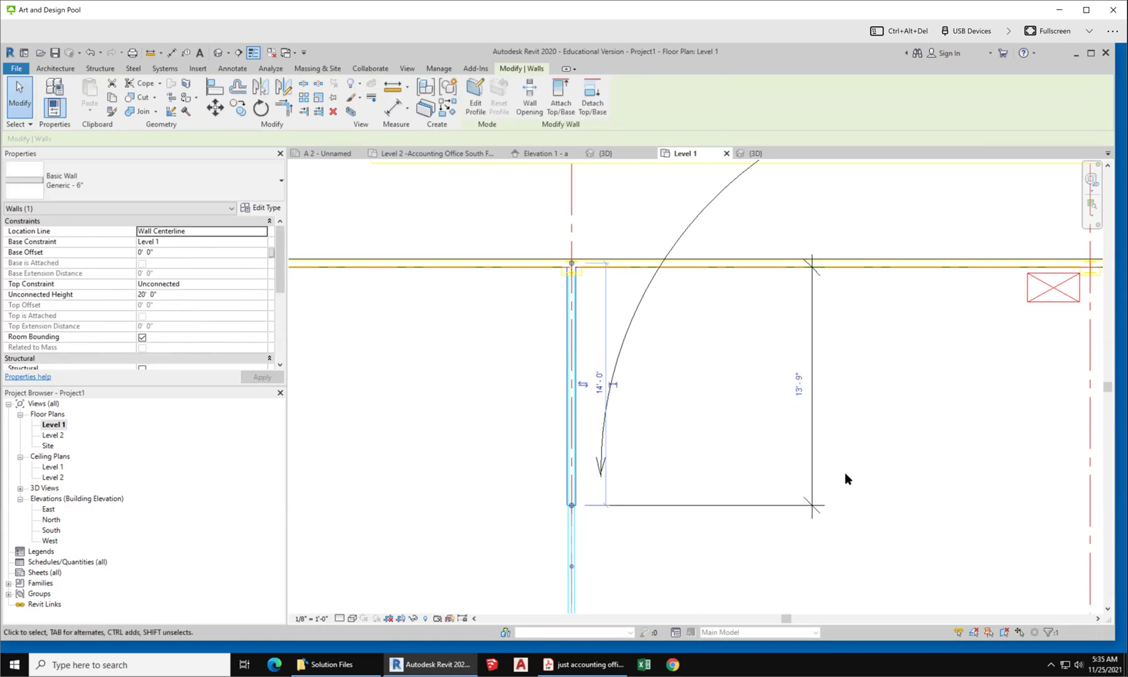
click(814, 532)
scroll(492, 502, down, 1)
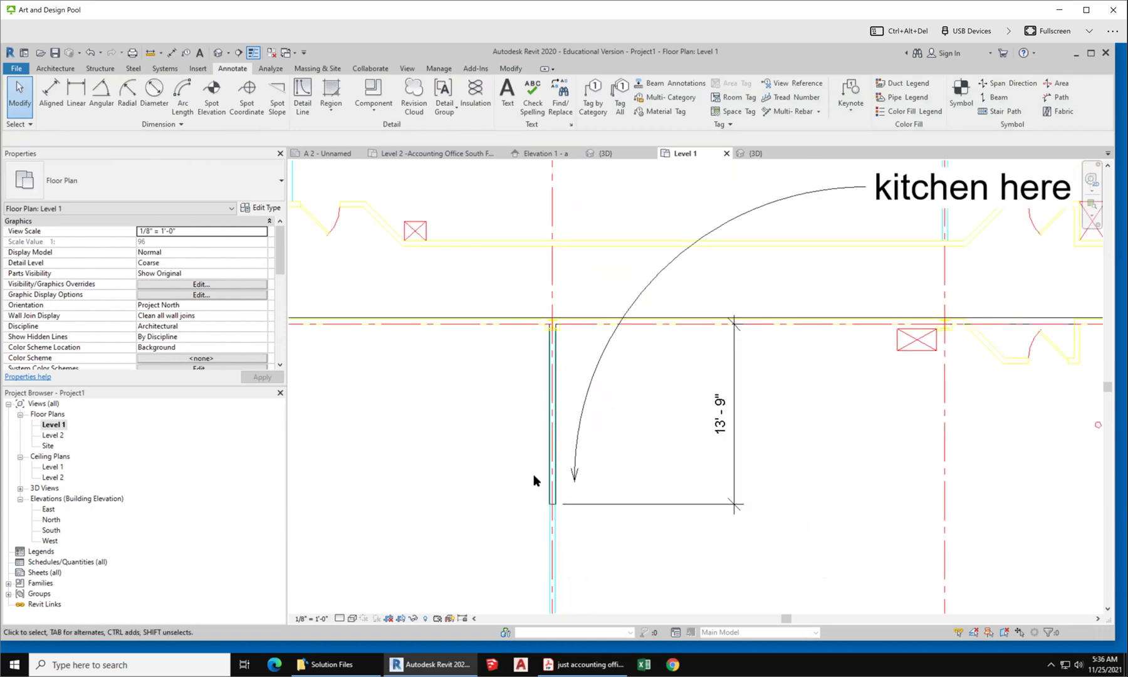
Move the arrowhead of the "kitchen here" leader to just north of the corridor wall, near the partition's junction.
click(574, 469)
mouse_move(575, 481)
mouse_down()
mouse_move(630, 305)
mouse_move(611, 304)
mouse_up()
click(803, 449)
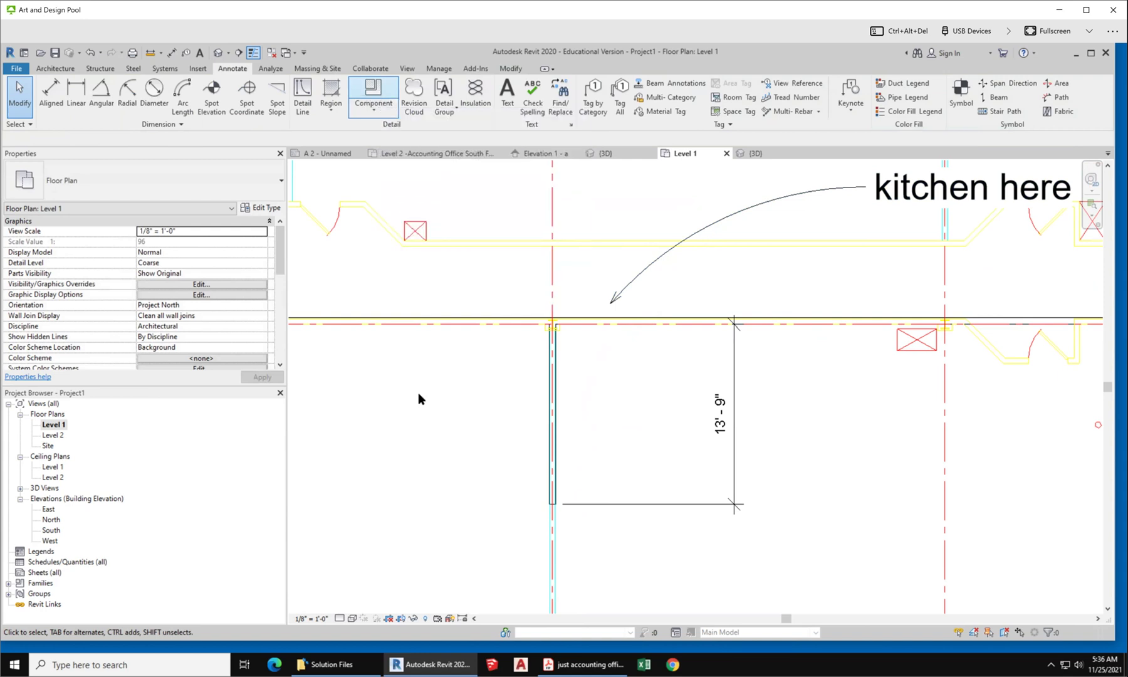
Save the project in the Documents folder as "accounting office short cut".
click(18, 68)
mouse_move(60, 204)
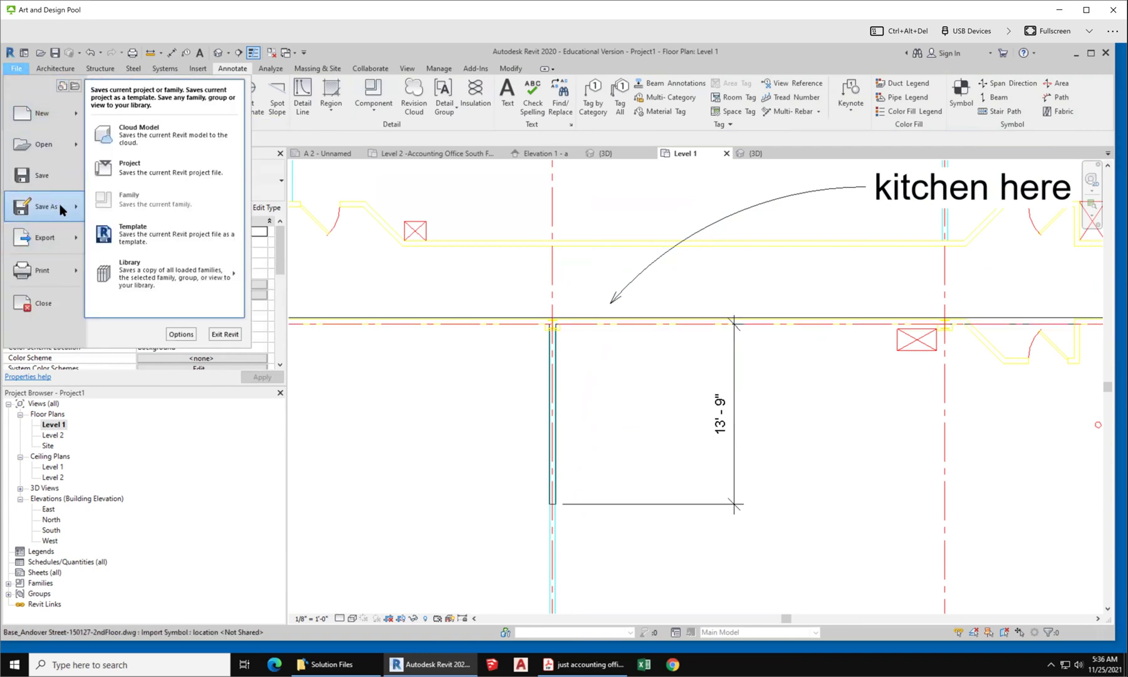
click(205, 165)
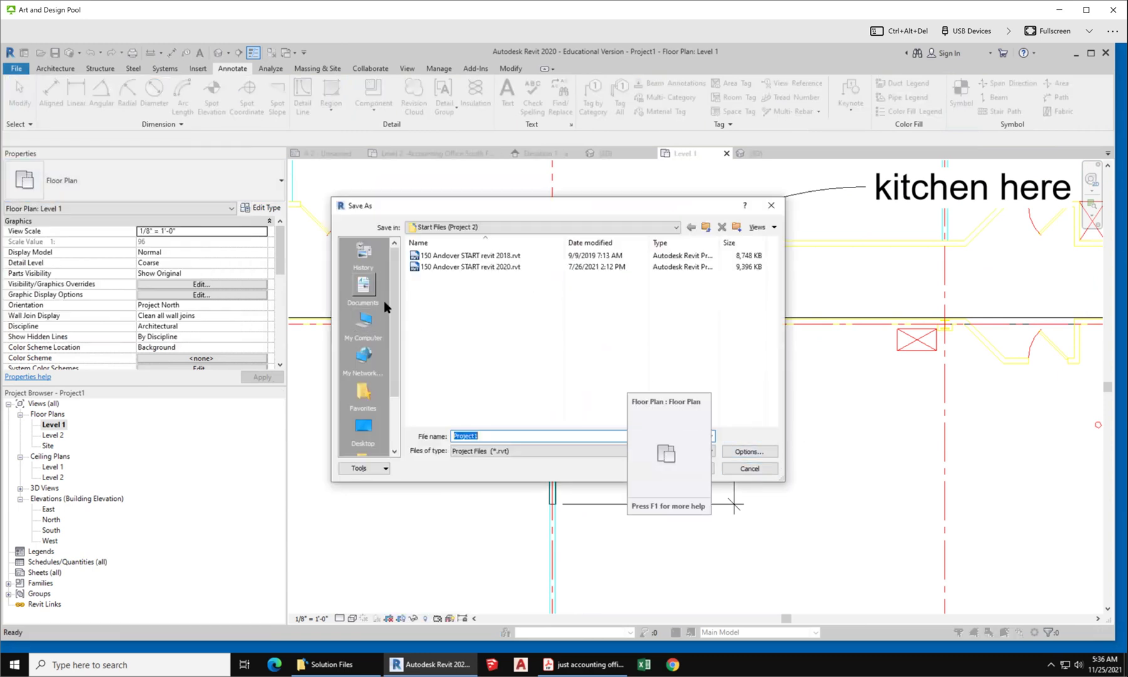
click(367, 289)
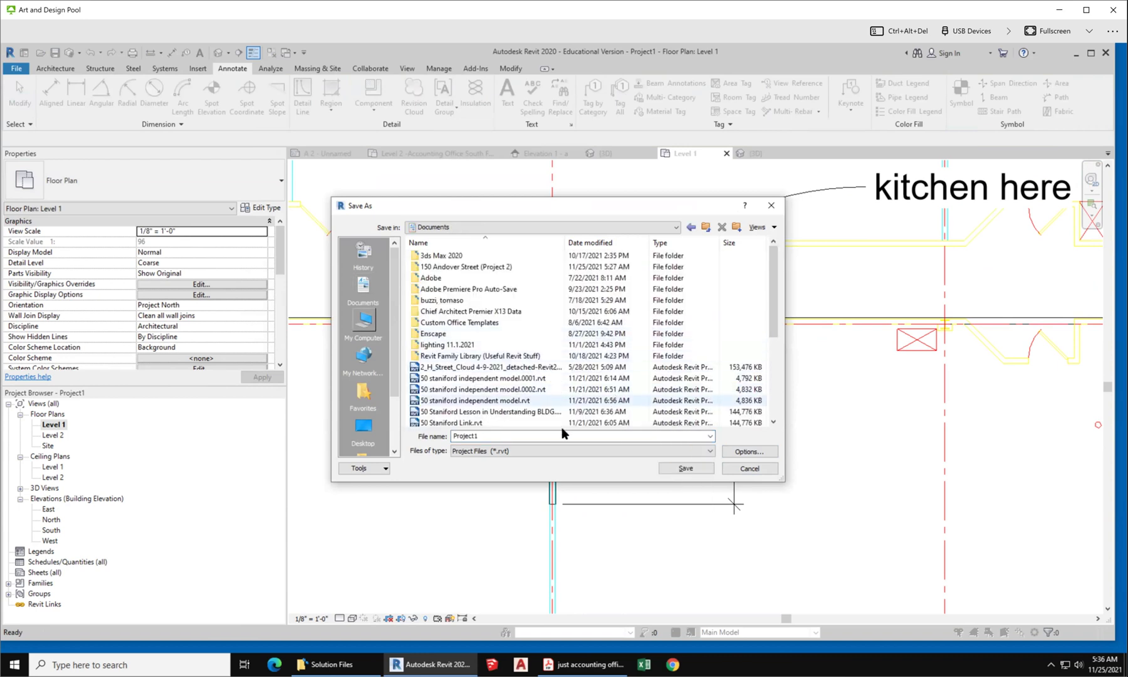
double_click(554, 435)
text(acciu)
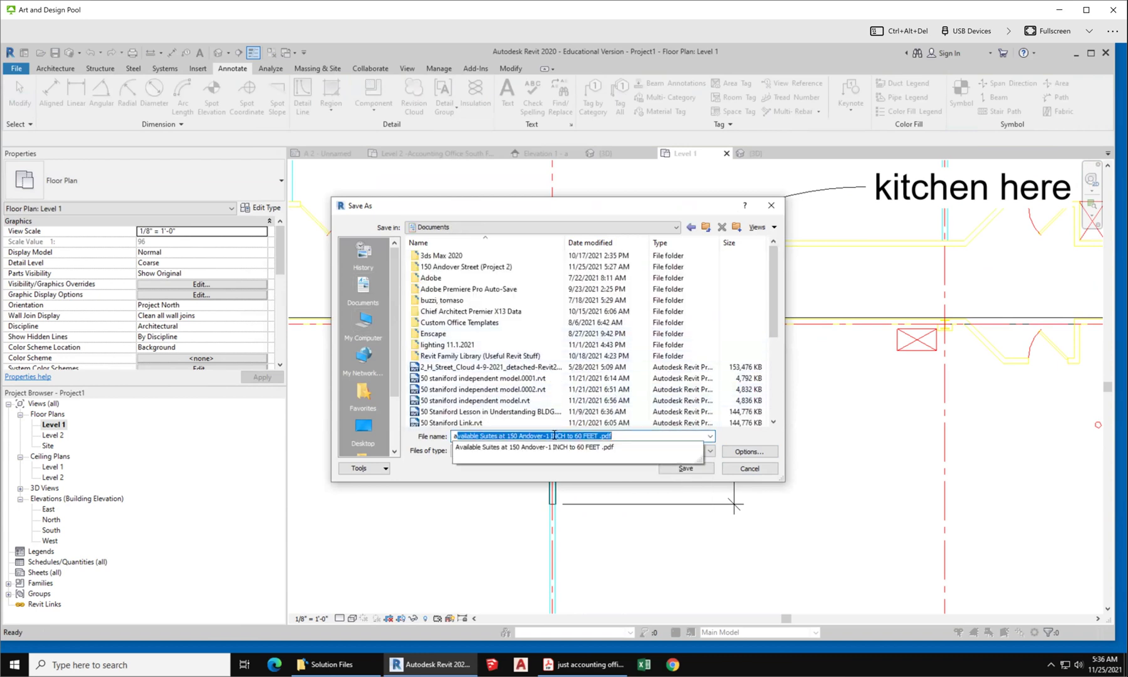
key(BackSpace)
key(BackSpace)
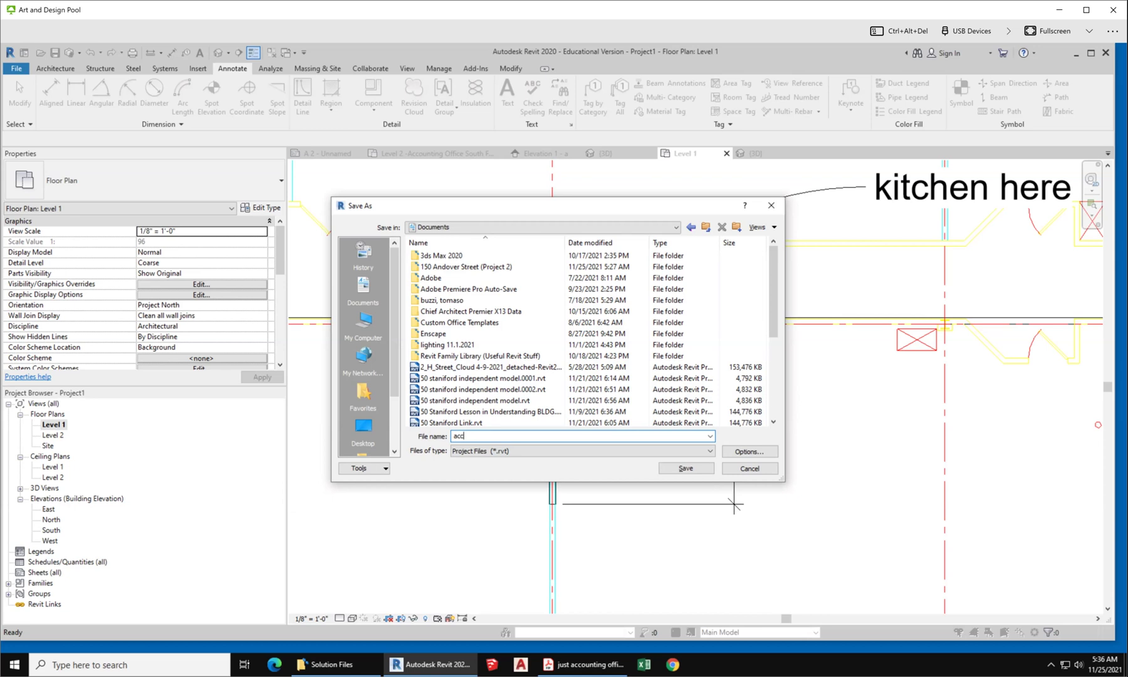
text(ounting office short cut)
click(686, 468)
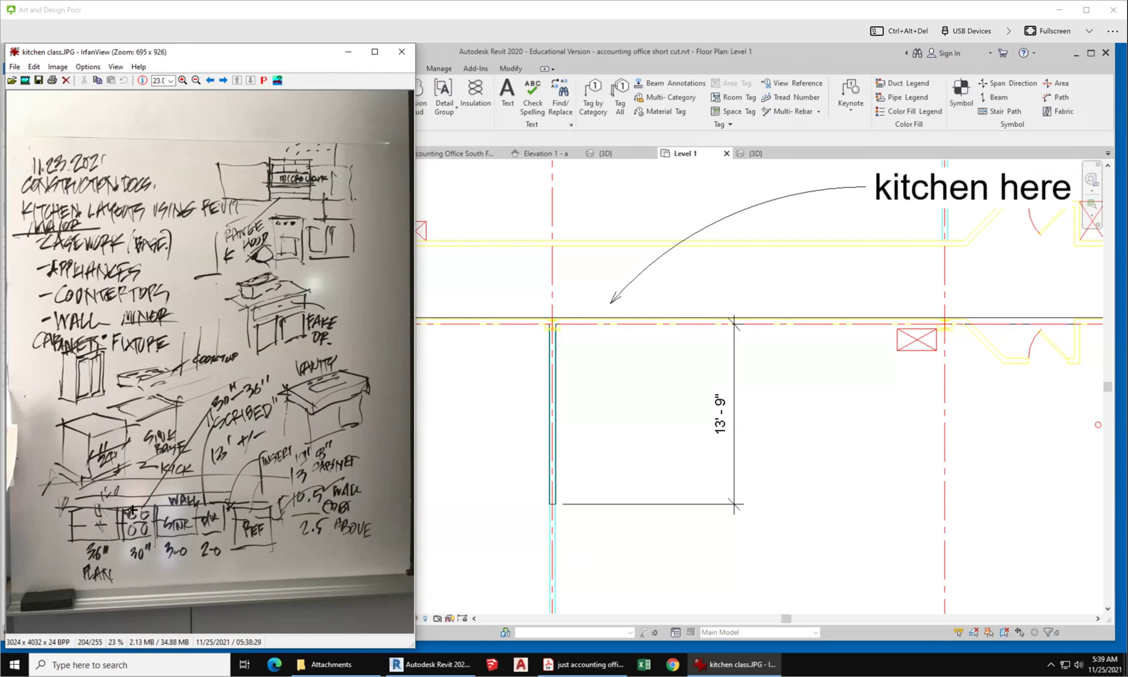
In IrfanView, frame the dimensioned kitchen plan sketch in kitchen class.JPG, and examine the matching kitchen area in the Revit floor plan.
drag(46, 484, 339, 589)
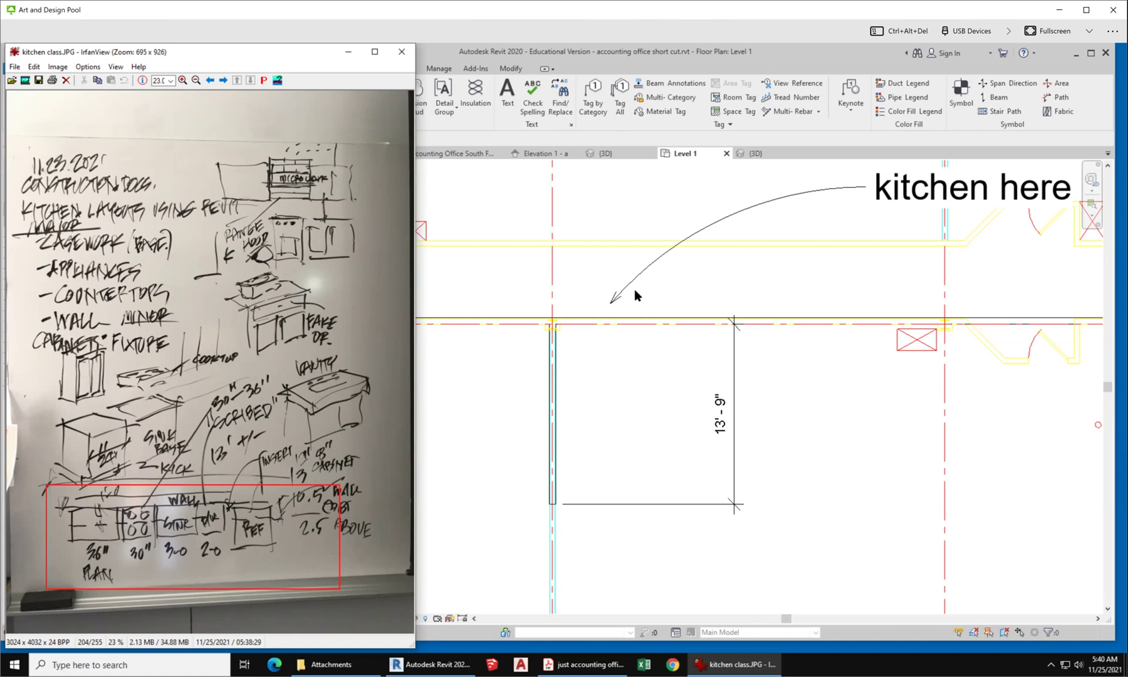
scroll(634, 292, down, 2)
scroll(615, 432, up, 2)
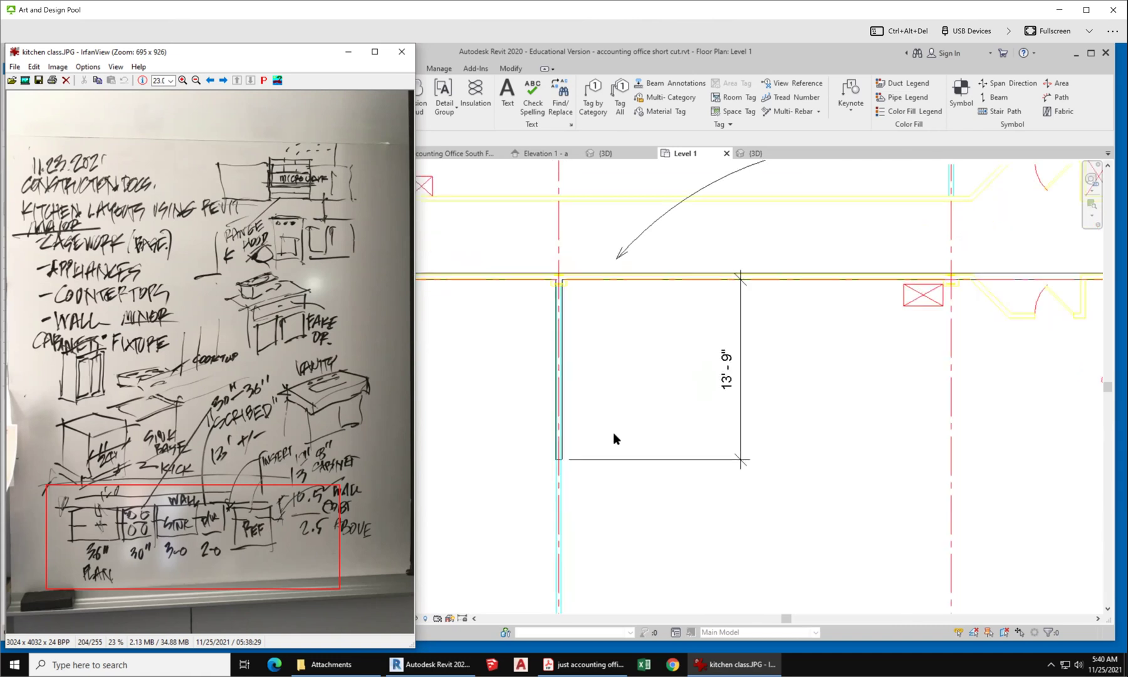
Shrink the kitchen class.JPG sketch window to a small pane and place it over the Project Browser, clear of the floor plan.
scroll(651, 425, down, 1)
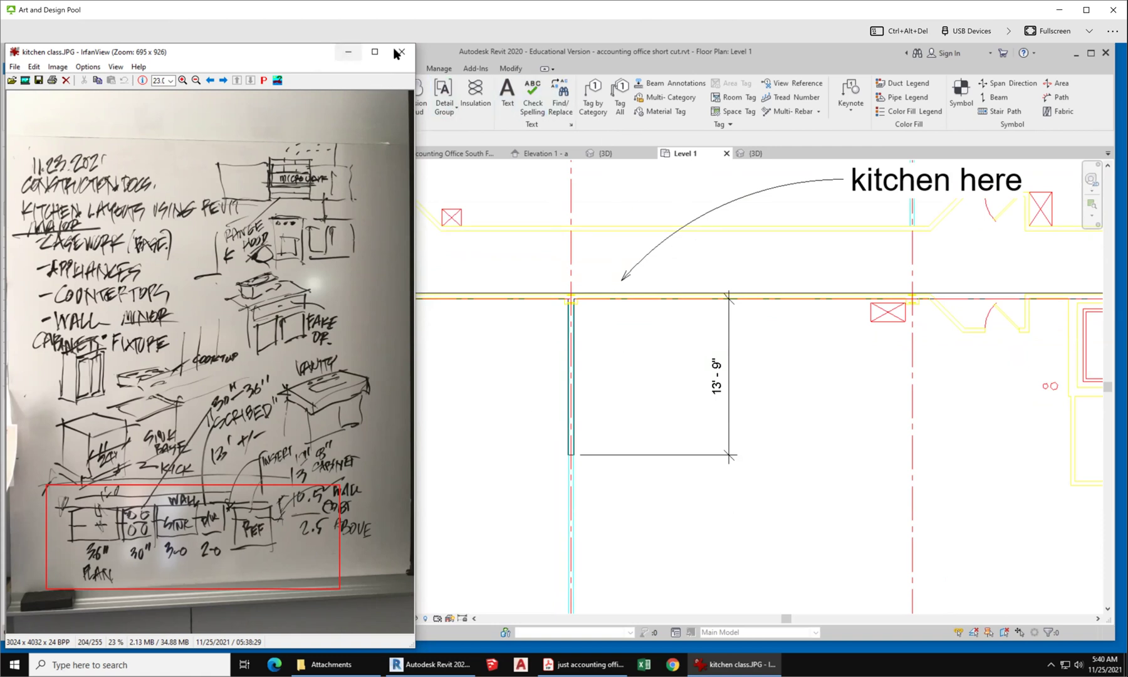
drag(415, 130, 217, 154)
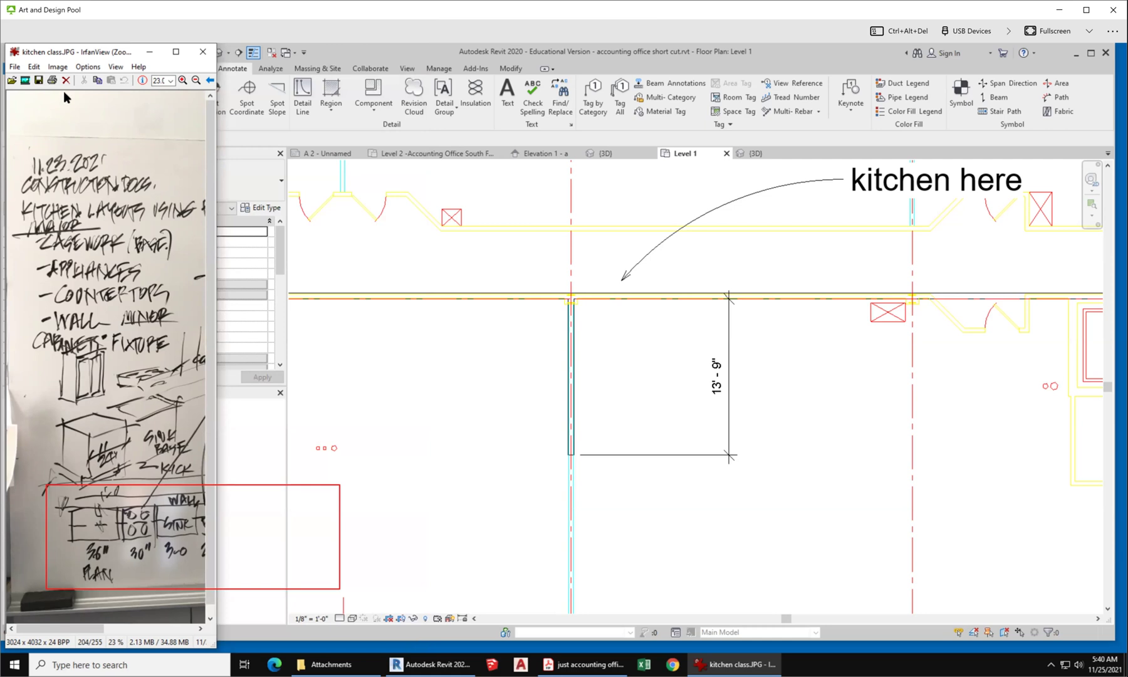
drag(111, 43, 111, 437)
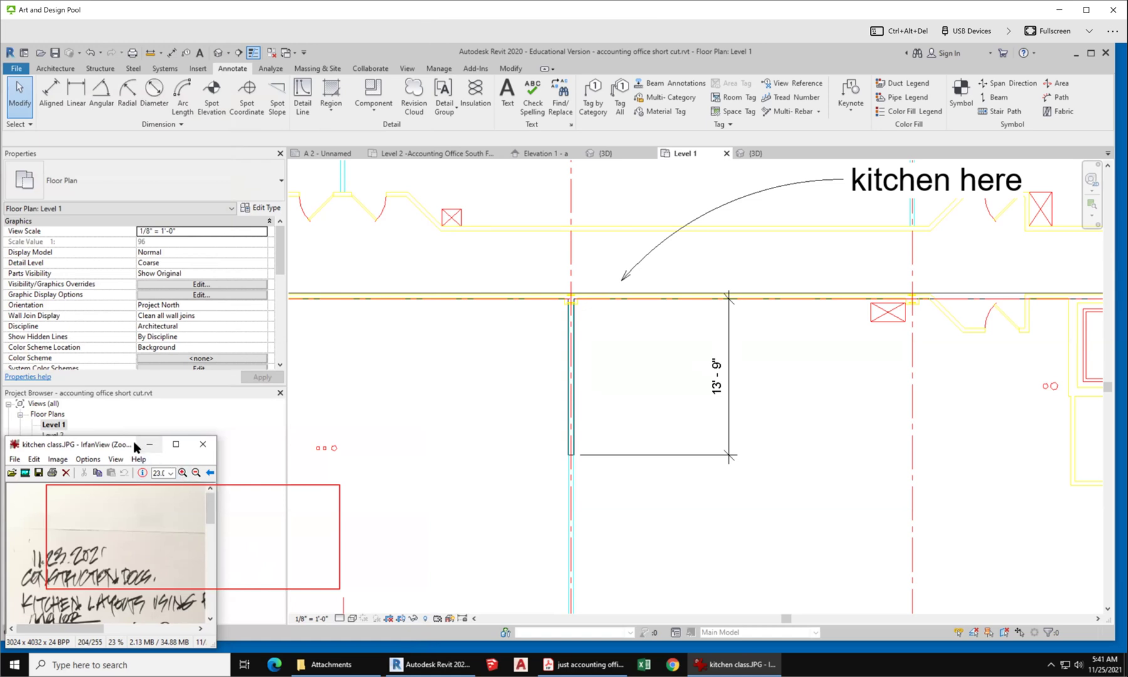
drag(147, 448, 174, 386)
Bring the dimensioned kitchen plan, from the 36" unit to the refrigerator, into view in the small sketch window.
scroll(202, 507, down, 3)
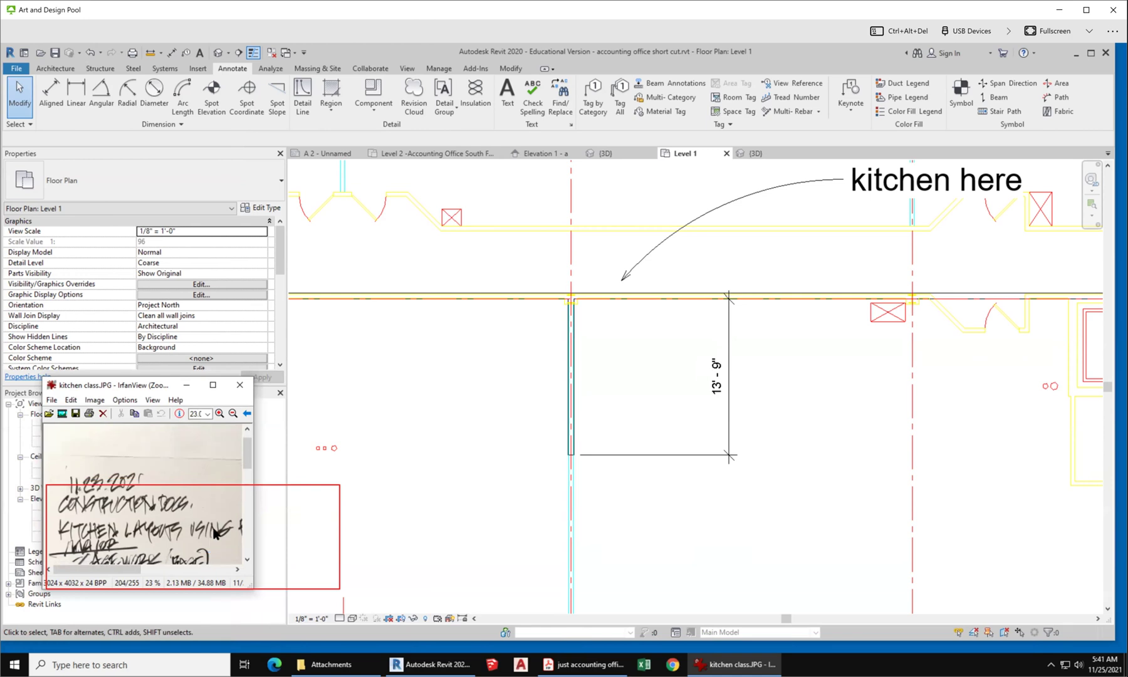
drag(249, 452, 256, 534)
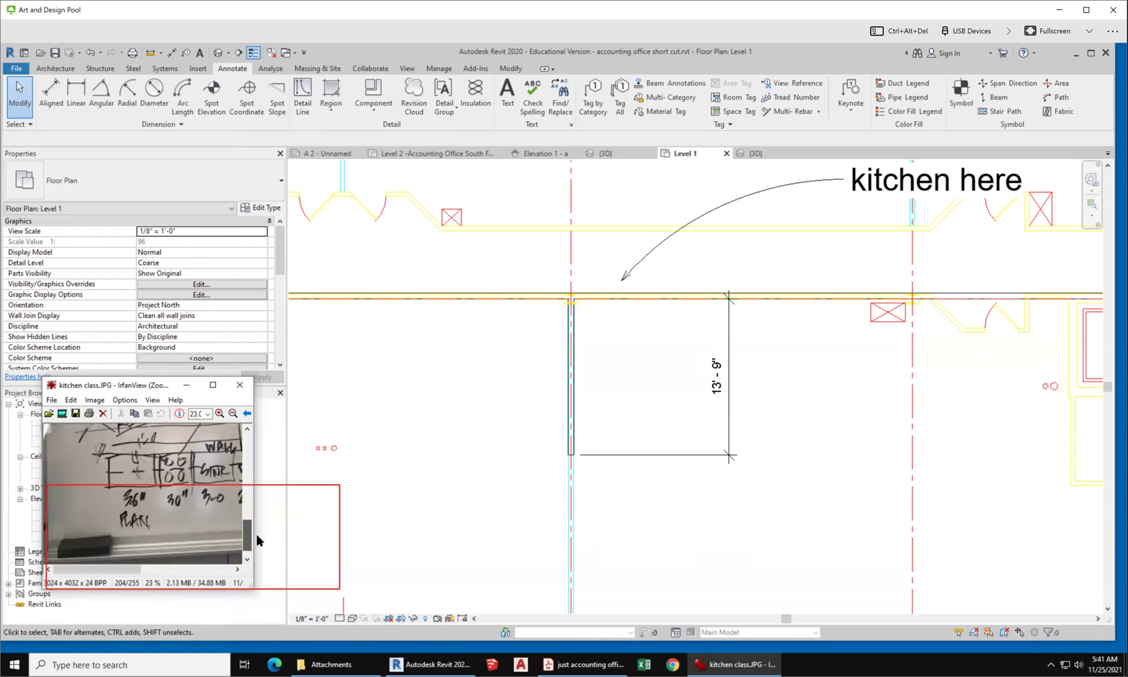
click(236, 570)
click(236, 570)
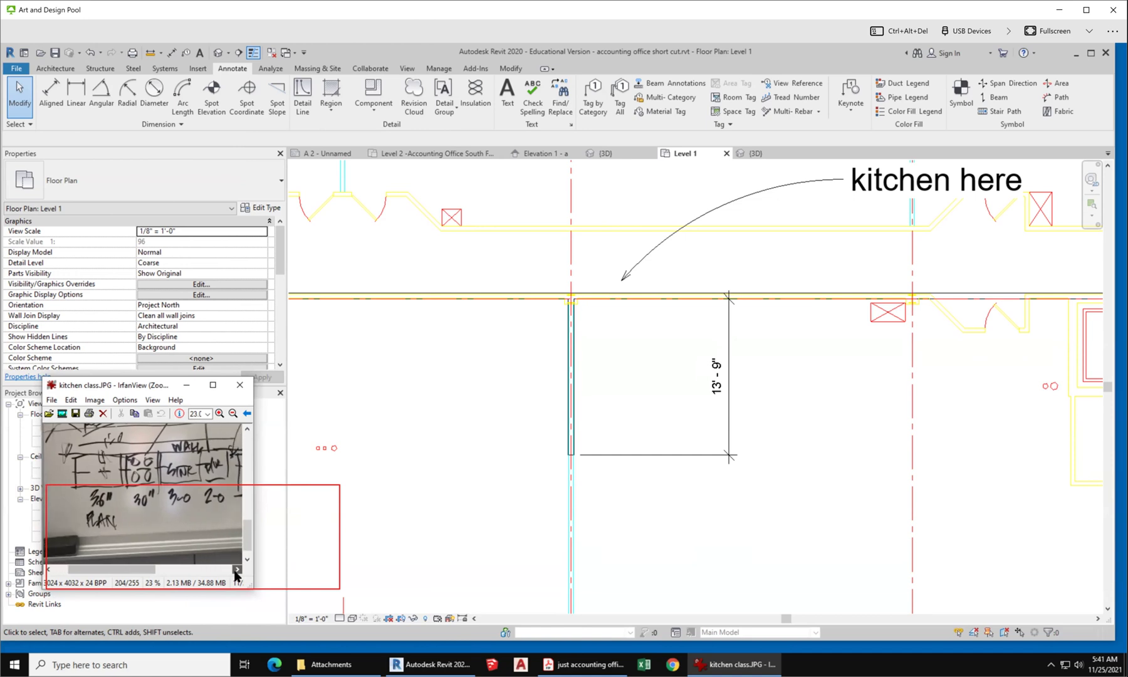
click(236, 570)
click(236, 570)
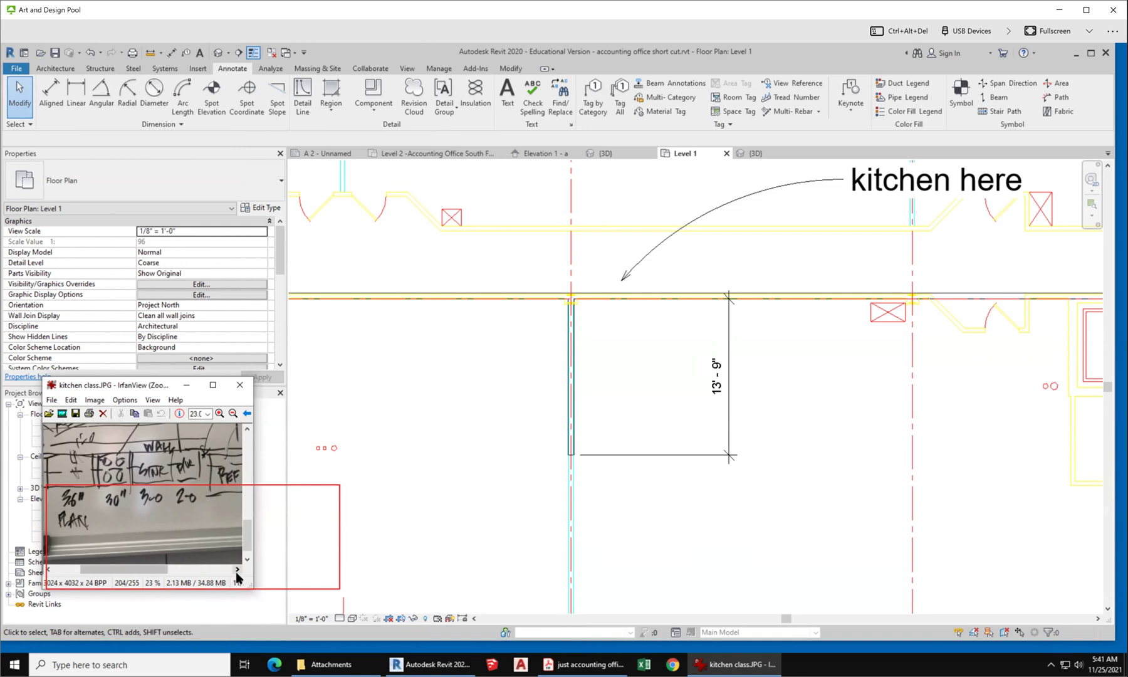
click(238, 570)
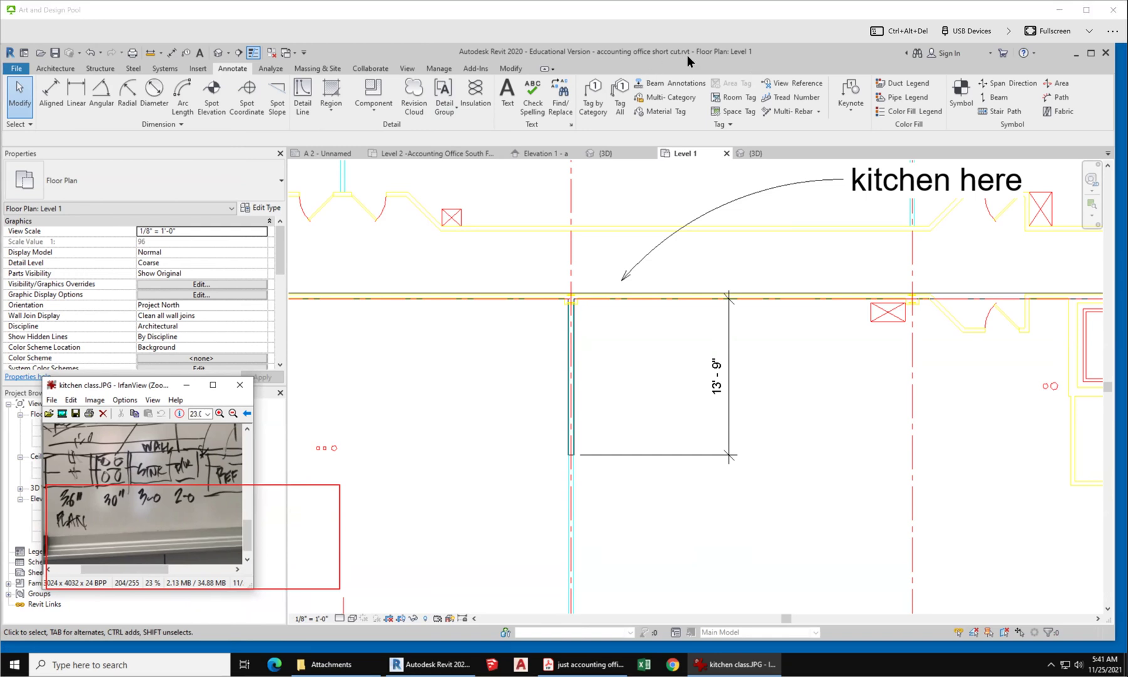
Reduce the Revit window's height and width and move it so that the desktop beside it is free for the sketch.
click(540, 81)
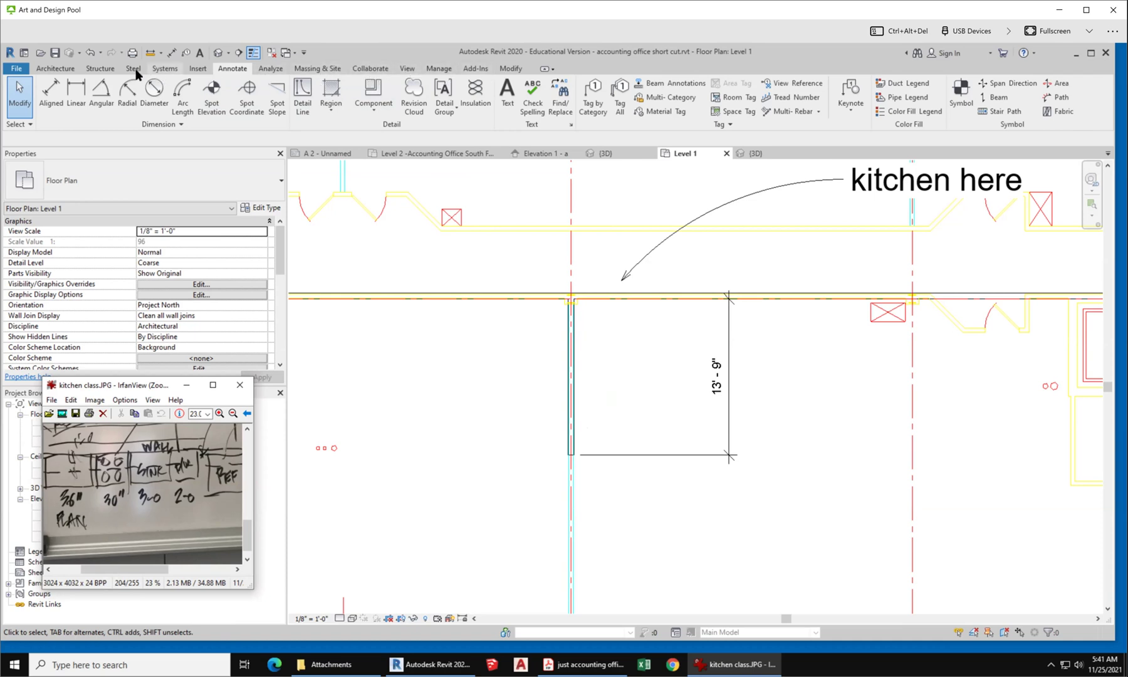
click(197, 69)
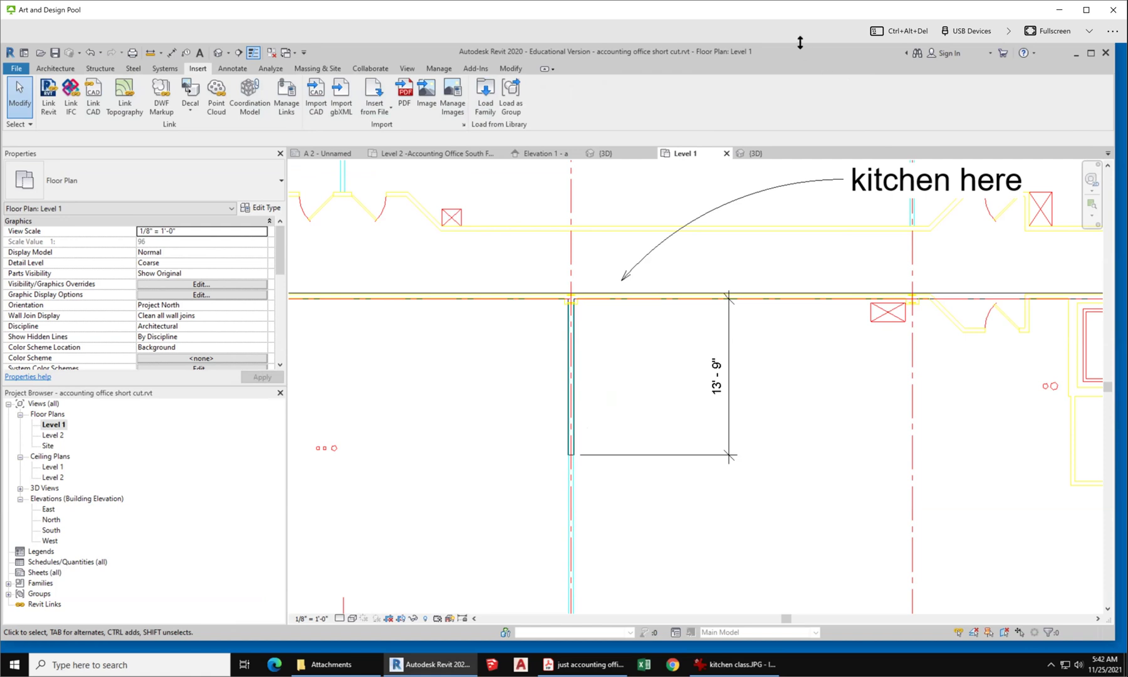
drag(799, 44, 807, 97)
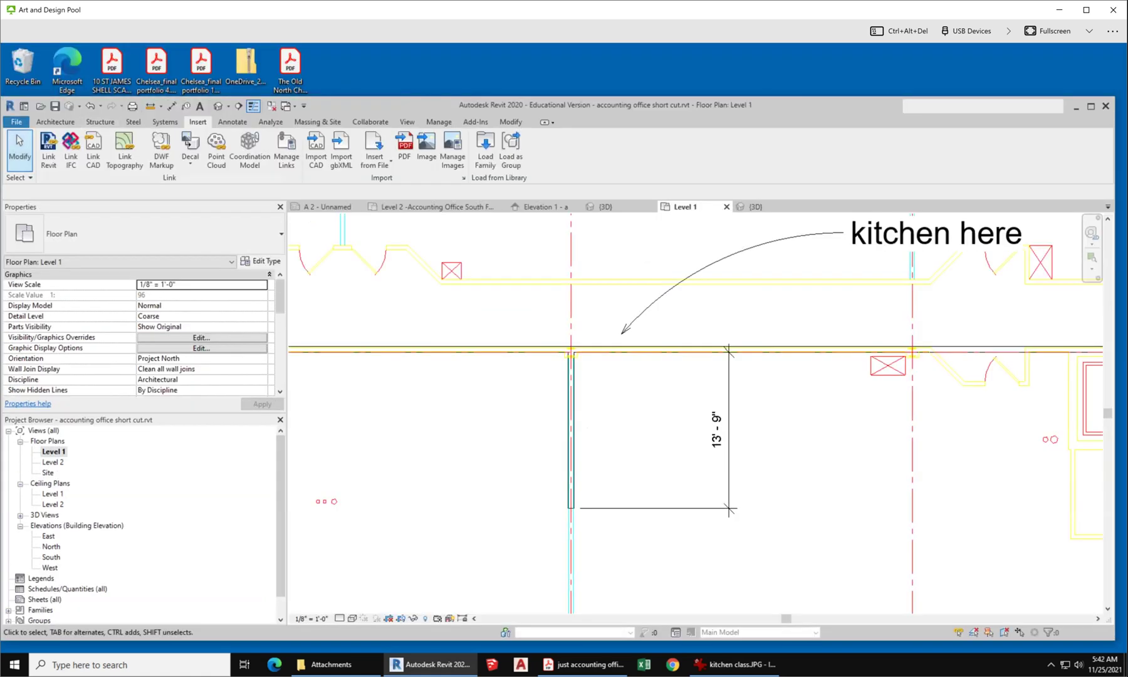
drag(4, 153, 476, 353)
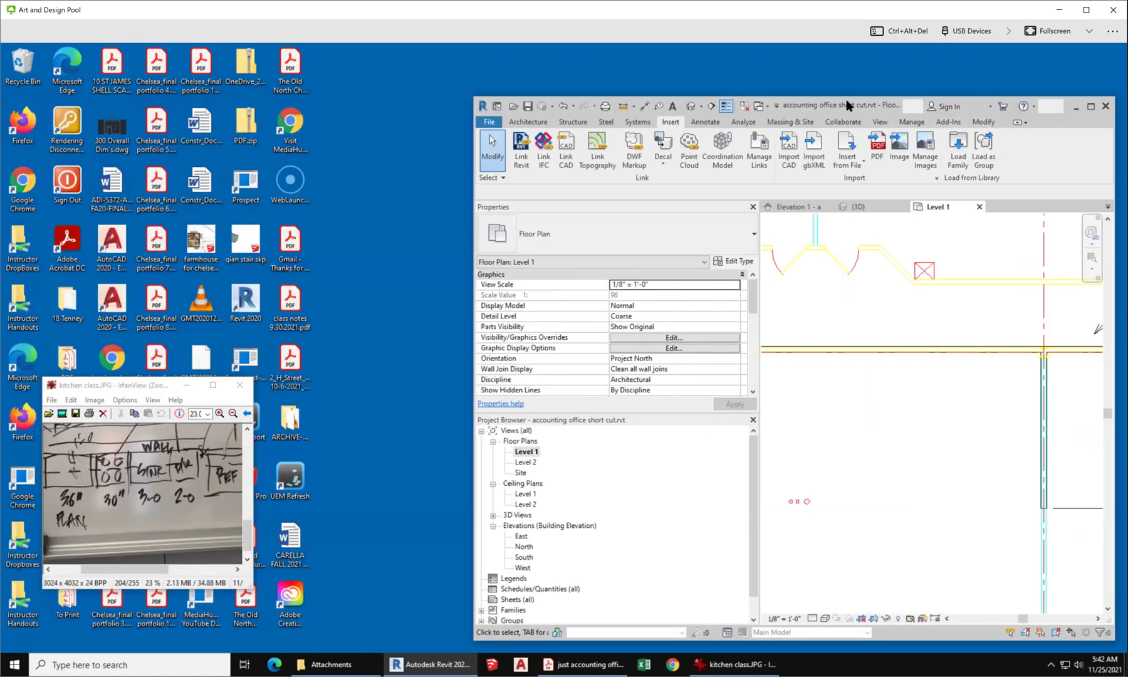
drag(848, 106, 634, 89)
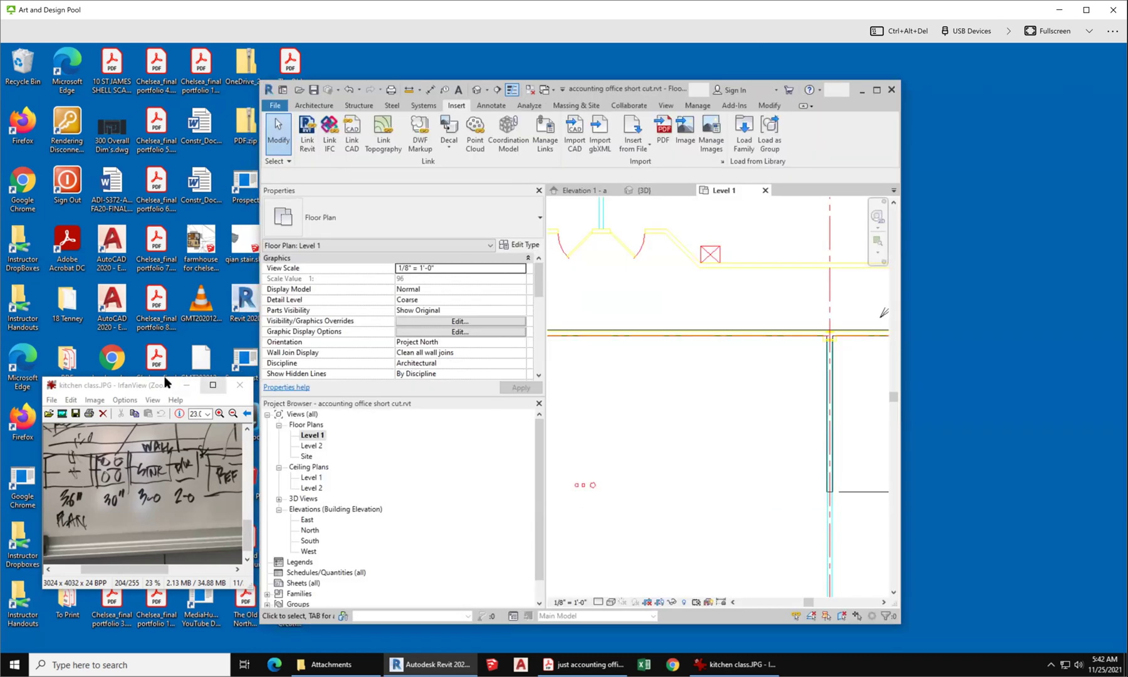
Arrange the sketch and a widened Revit window side by side, narrow Revit's Properties and Project Browser palettes, and frame the partition wall.
drag(113, 386, 81, 282)
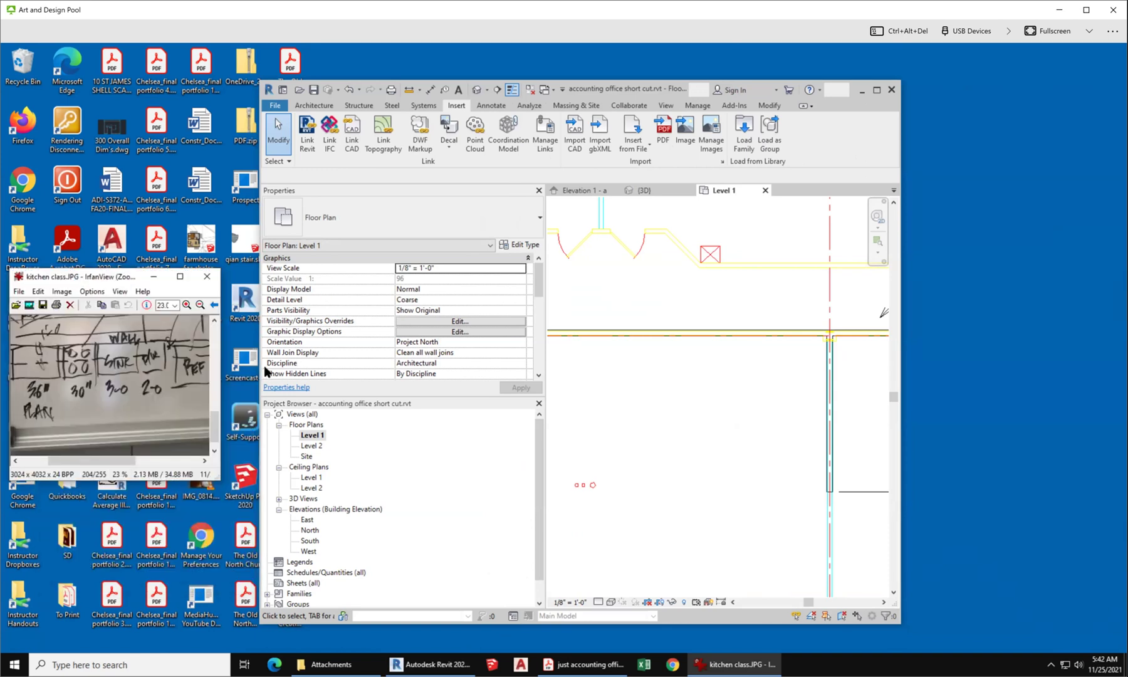
drag(258, 373, 228, 372)
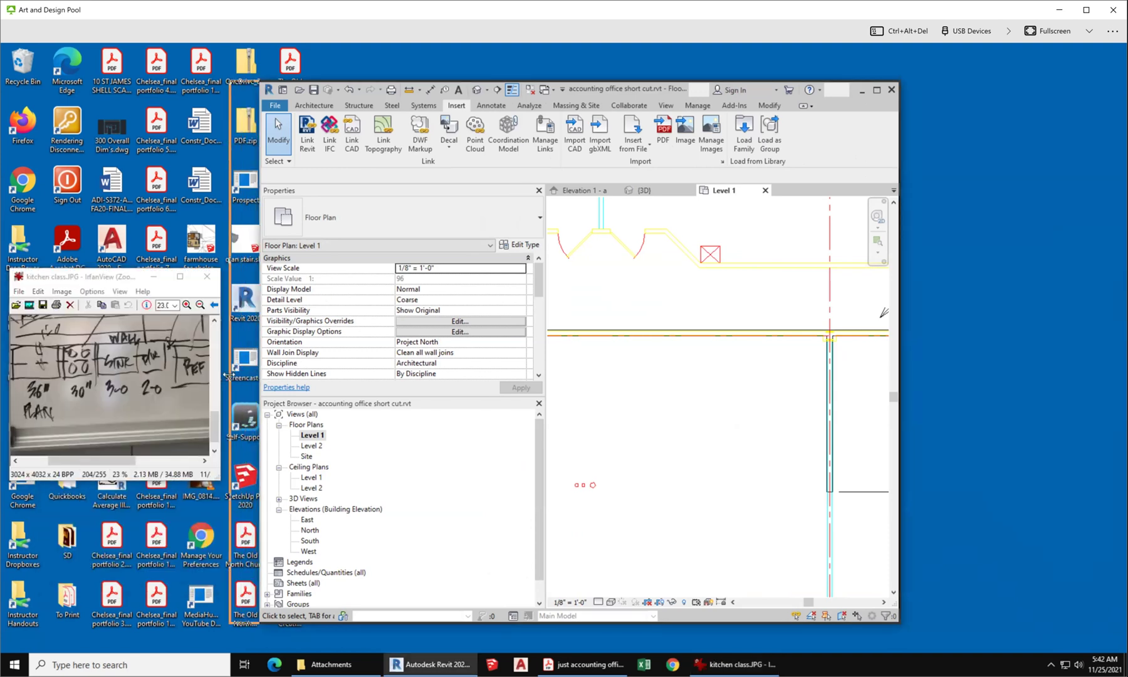
drag(898, 371, 1121, 372)
drag(514, 368, 427, 366)
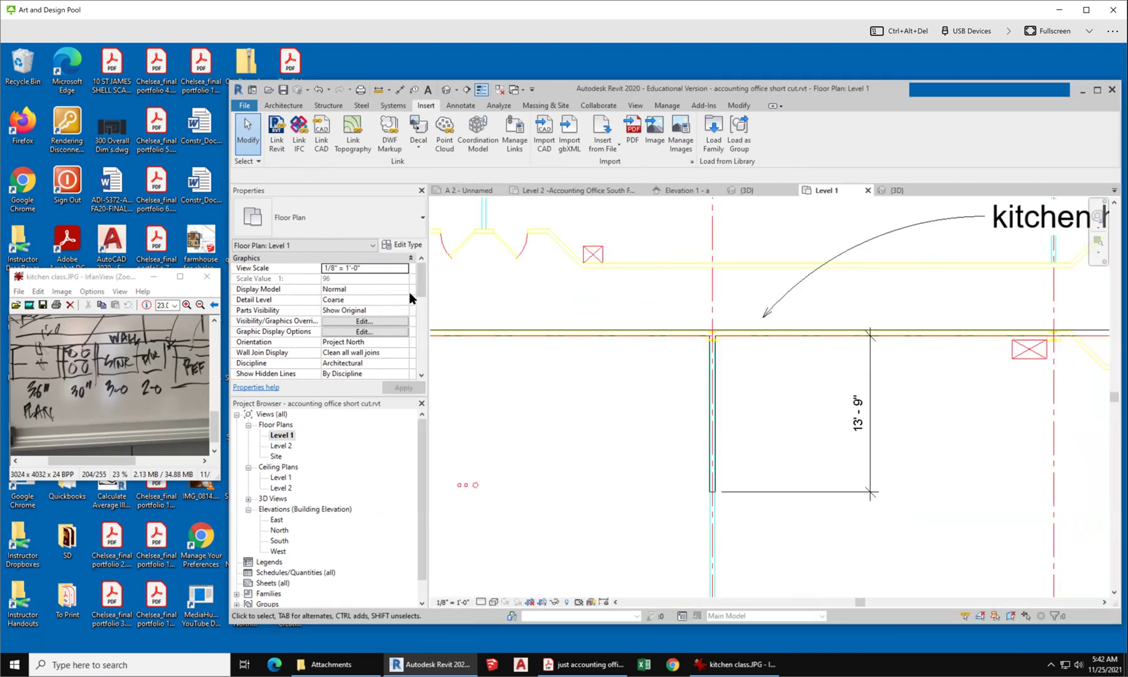
scroll(409, 291, down, 1)
scroll(350, 453, down, 1)
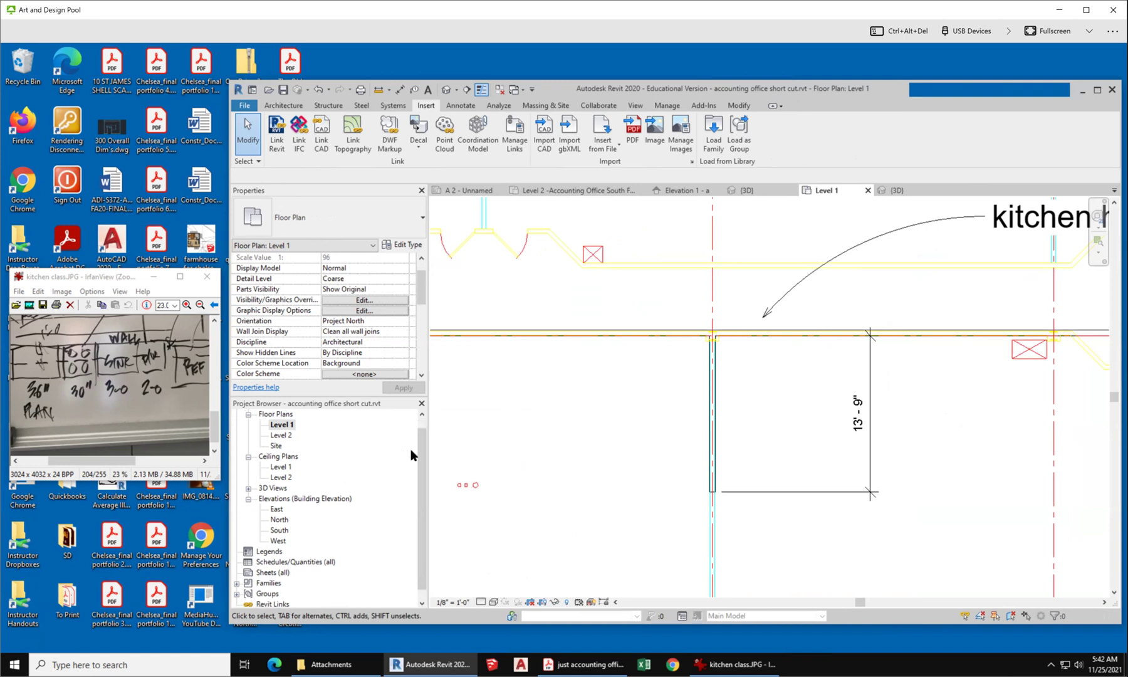
scroll(832, 484, down, 1)
scroll(823, 507, up, 1)
scroll(822, 508, up, 2)
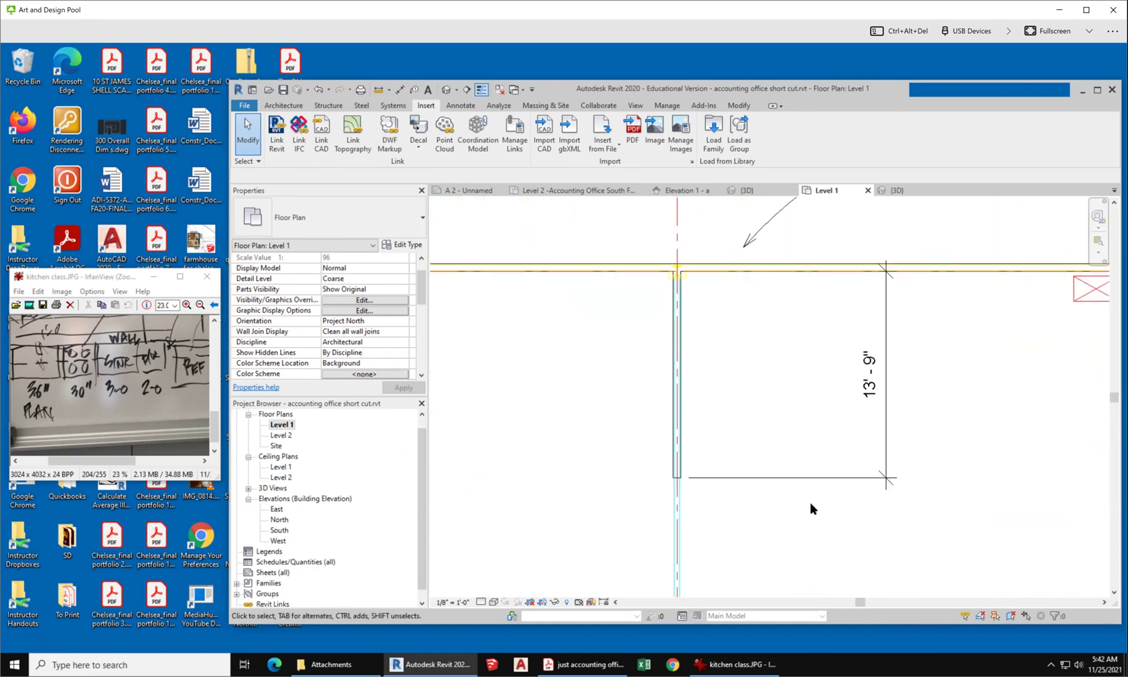
Load the Base Cabinet families from 2 Bin through Single Door from the US Imperial library's Casework > Base Cabinets folder.
click(712, 133)
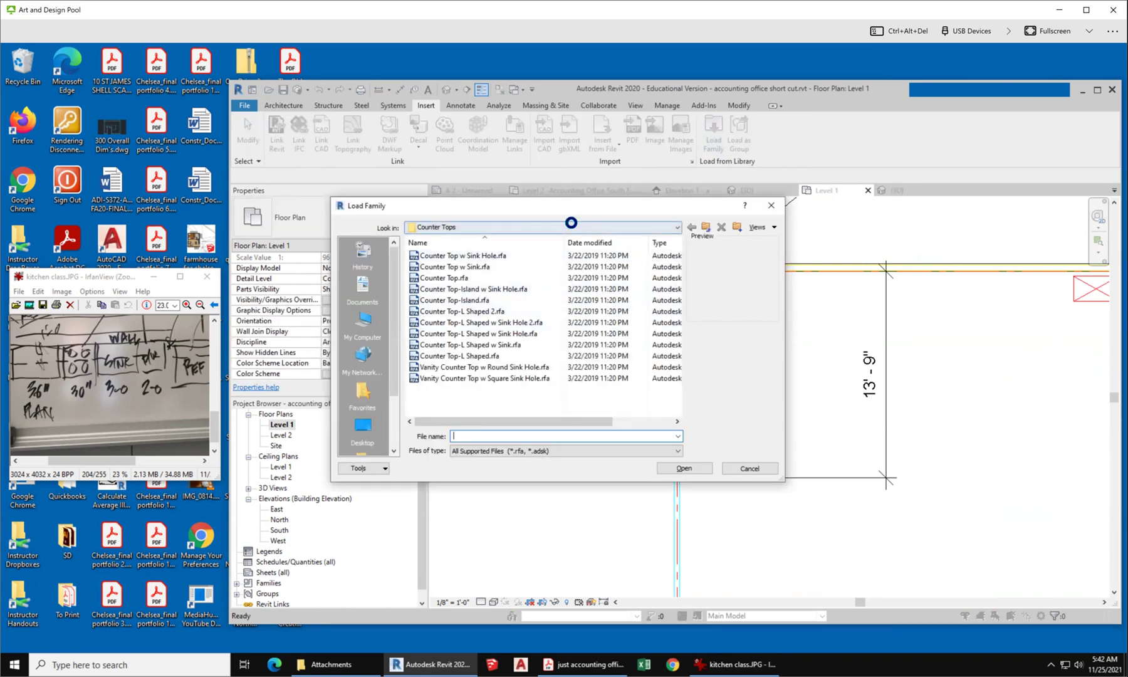
click(566, 228)
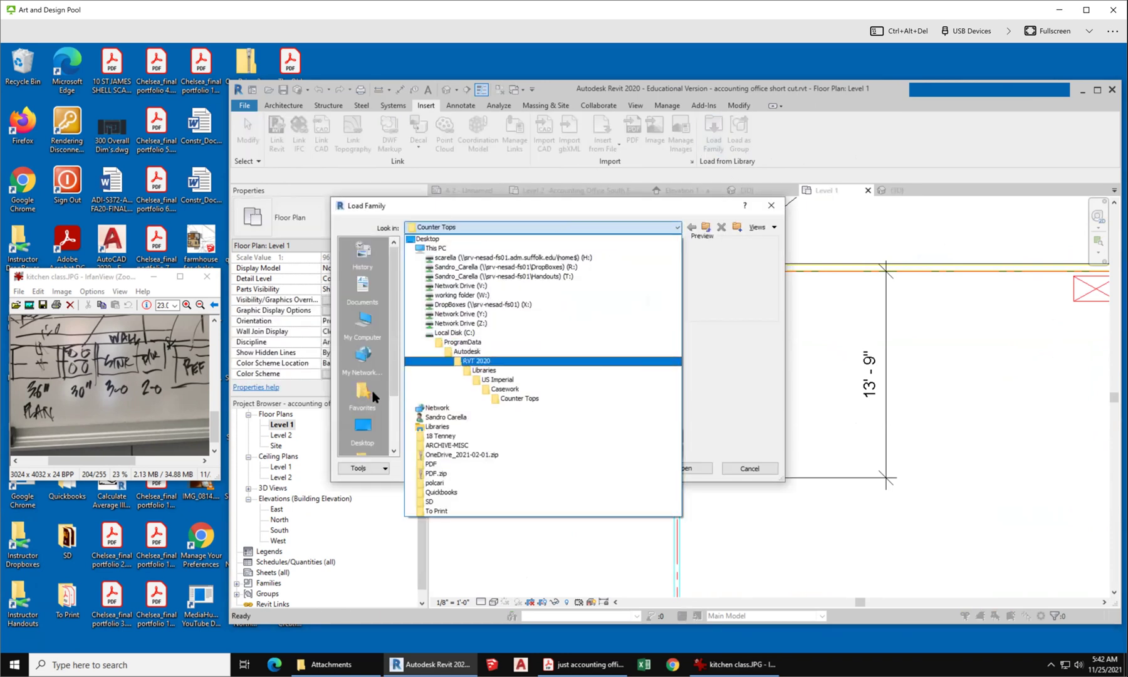
click(393, 395)
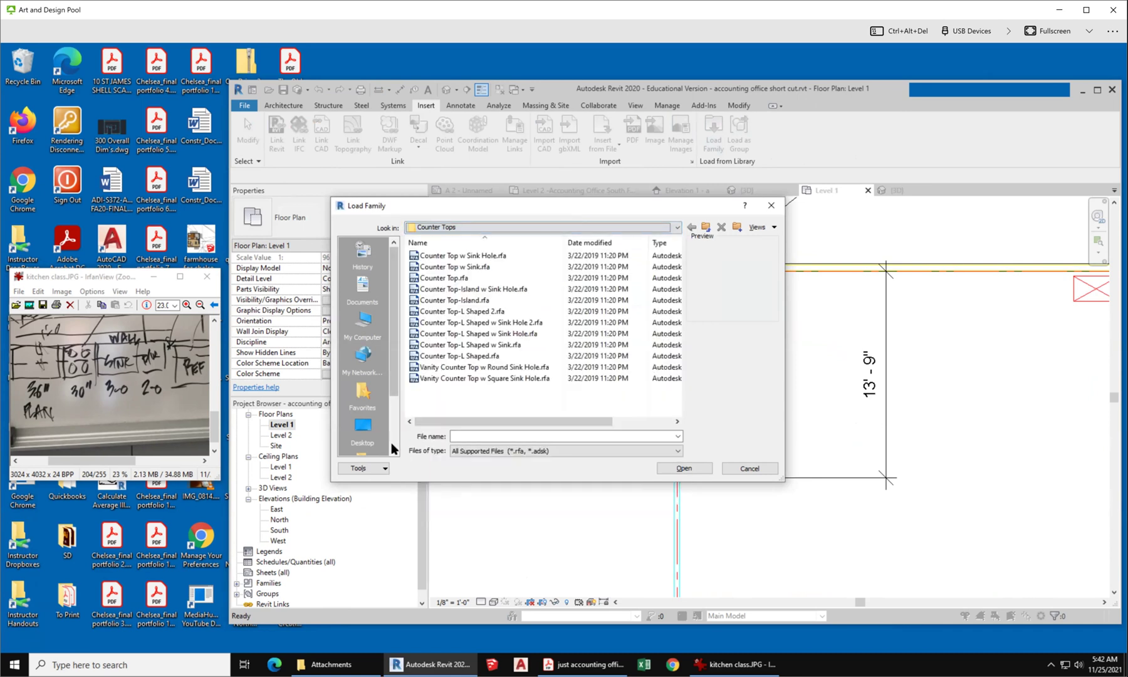
click(392, 445)
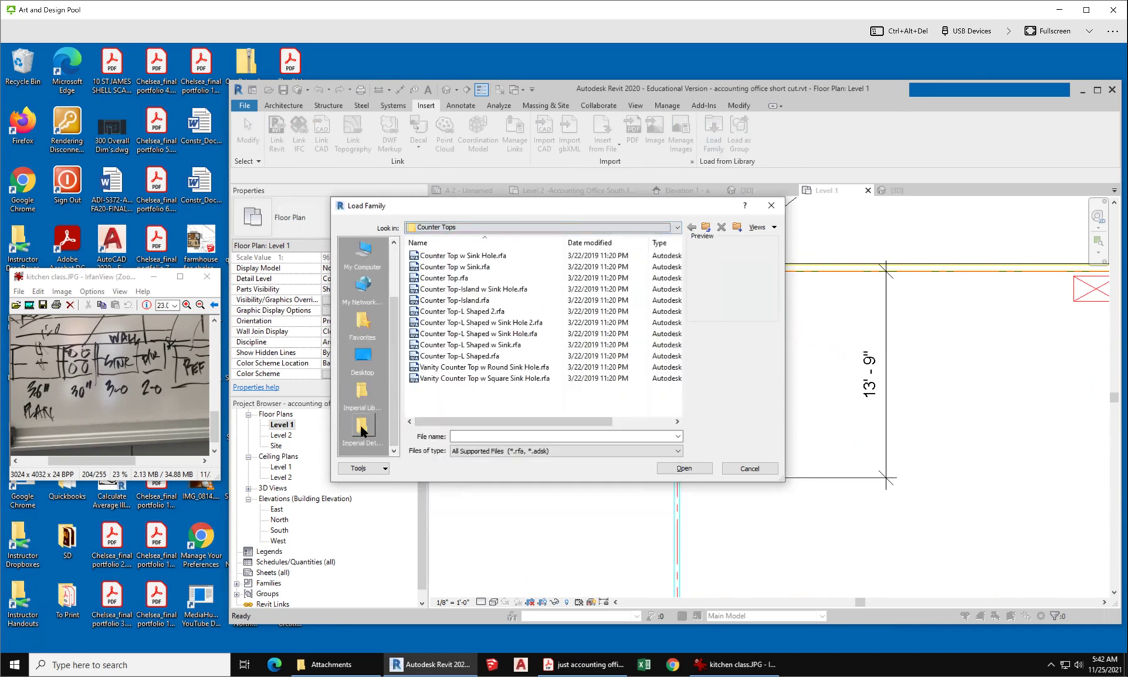
click(358, 402)
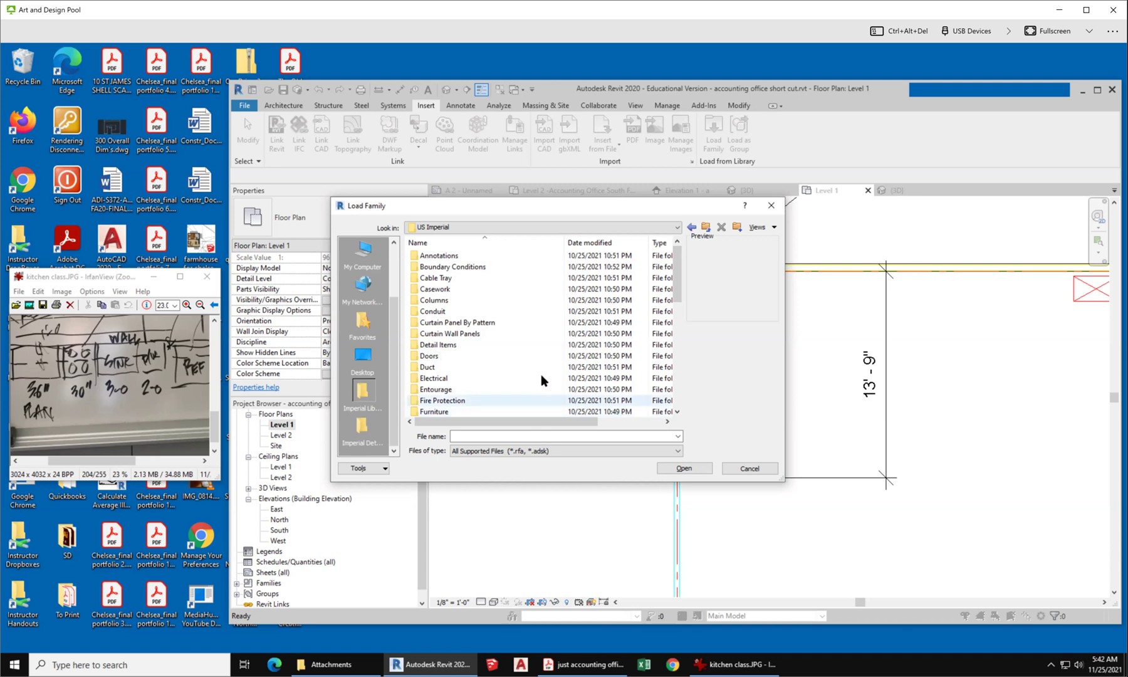
double_click(472, 288)
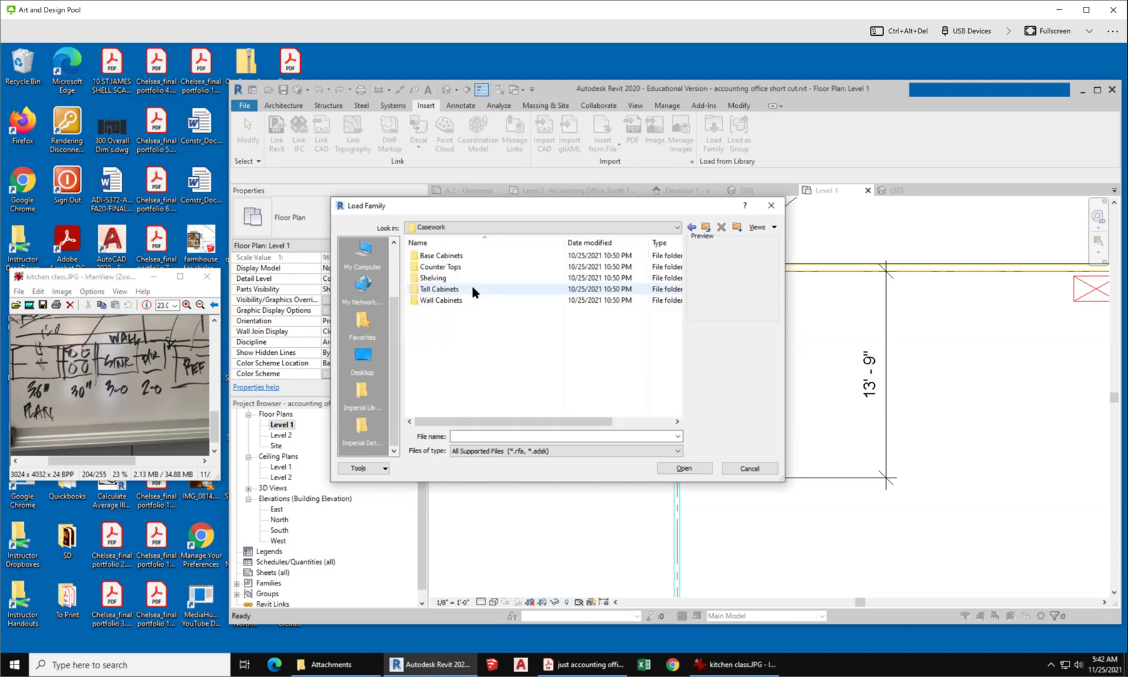
double_click(441, 255)
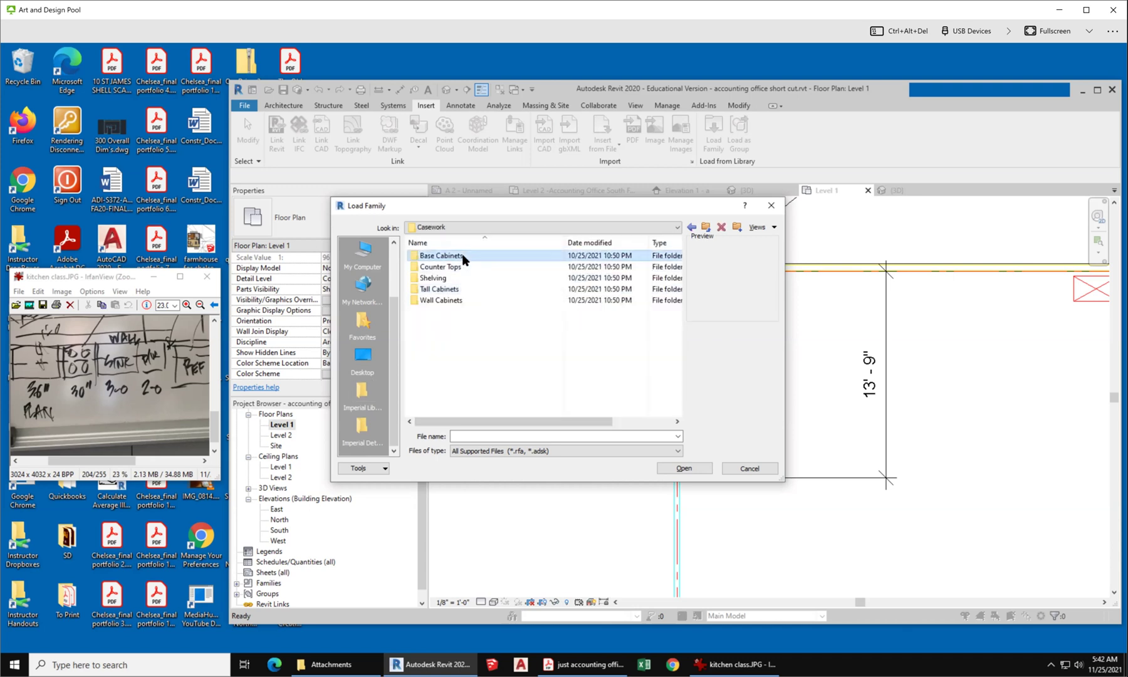
click(465, 257)
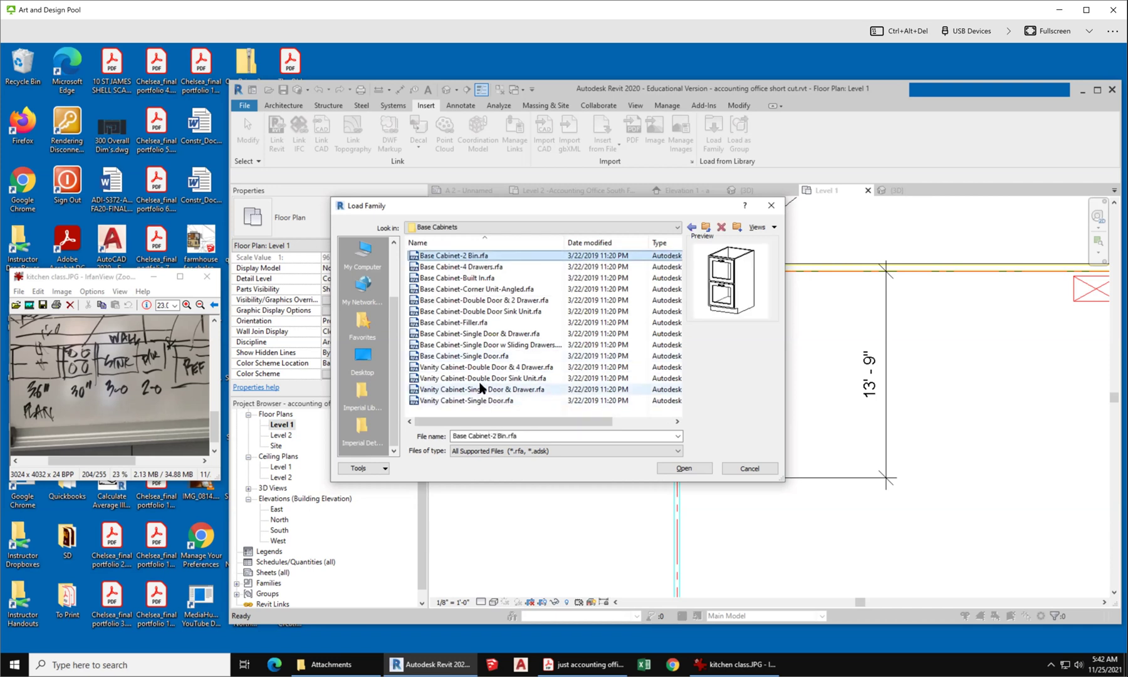
shift+click(482, 356)
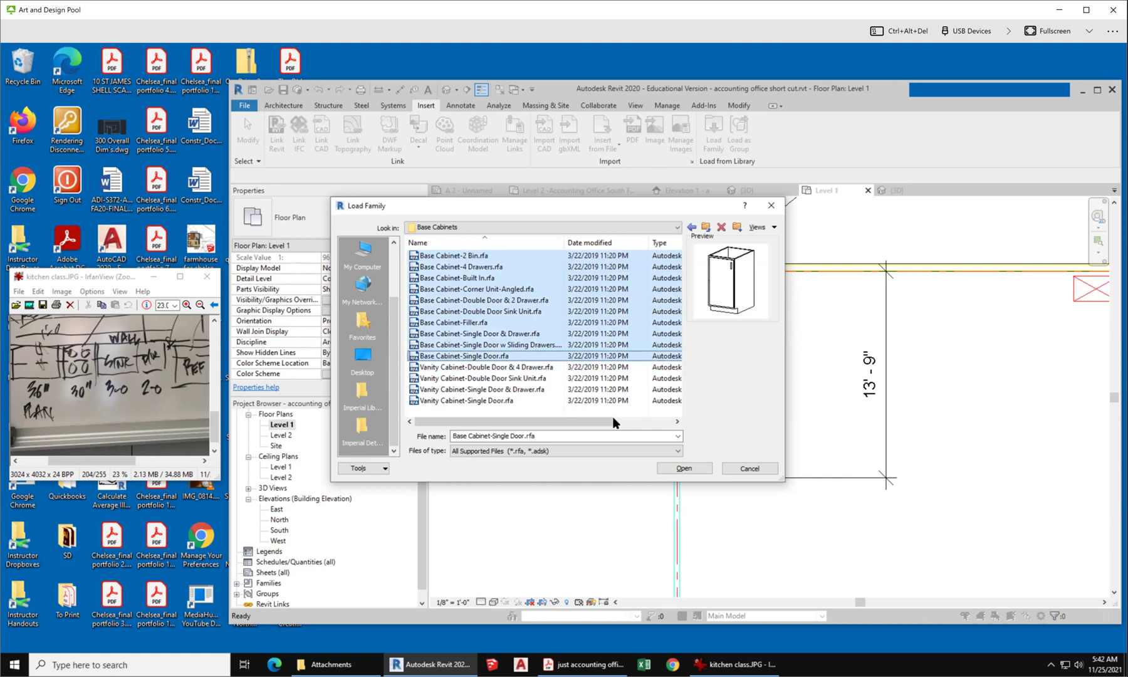
click(688, 468)
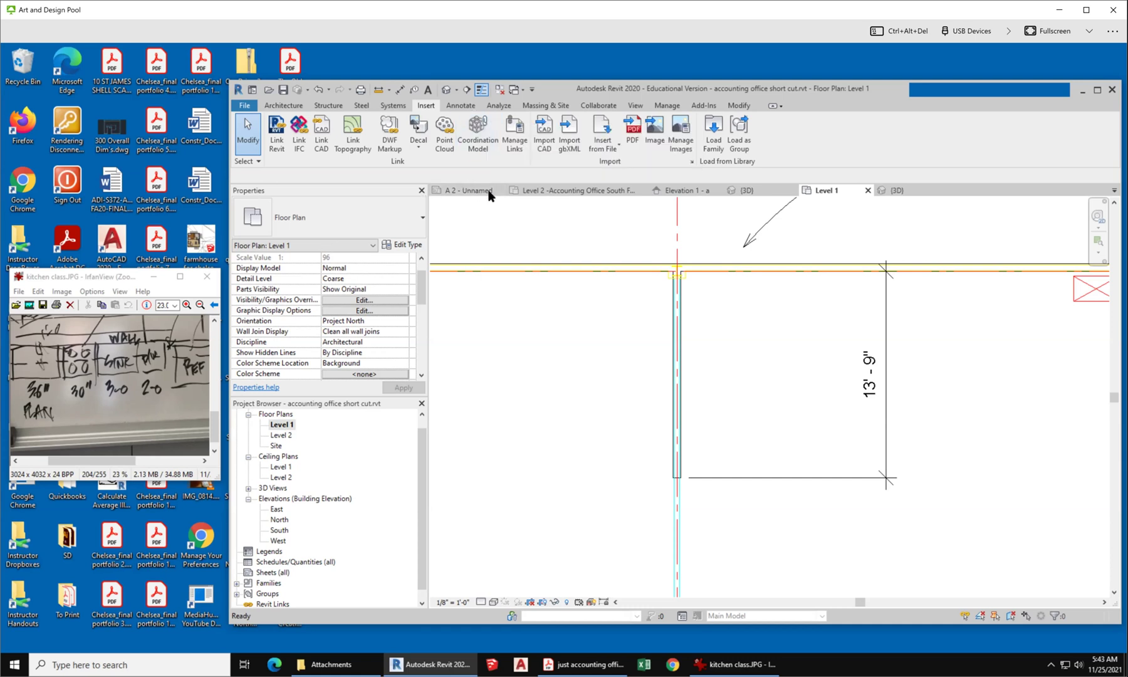
Start loading a family and browse the US Imperial library to the Specialty Equipment > Domestic > Mid-Range folder.
click(713, 135)
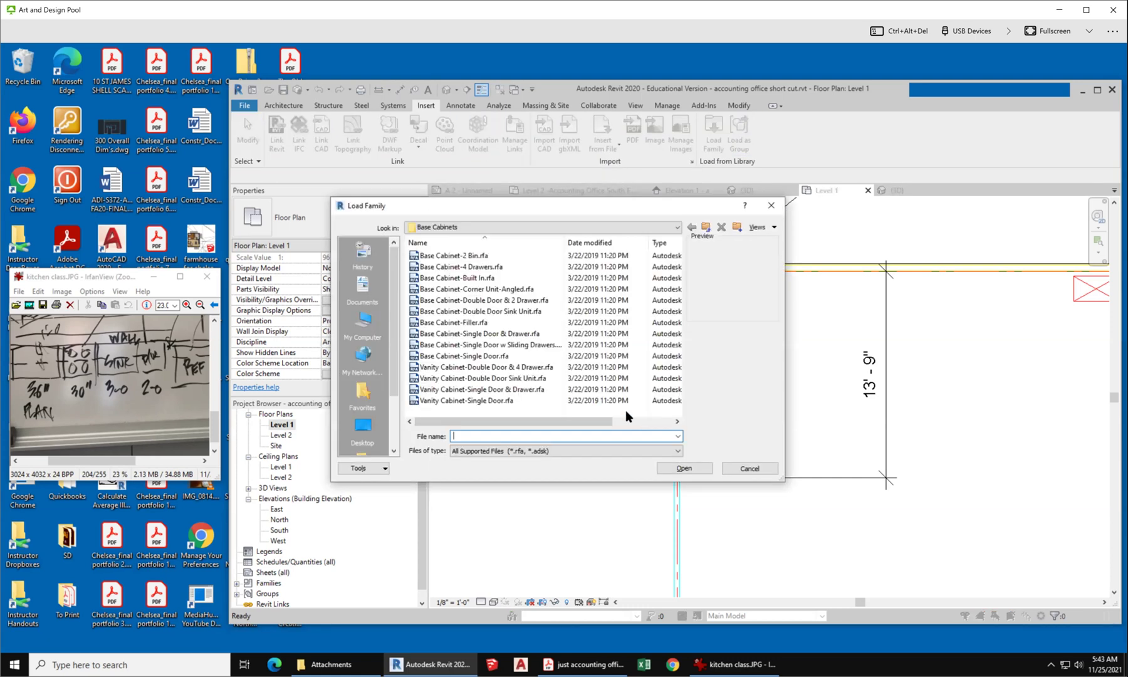
click(705, 227)
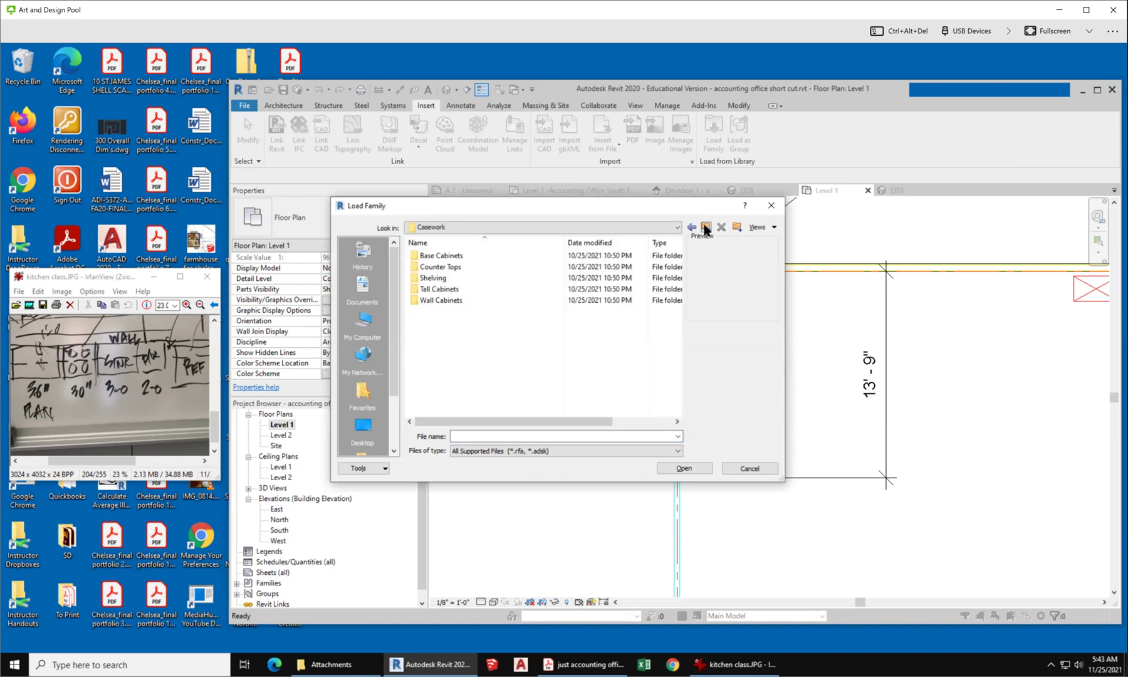
click(706, 227)
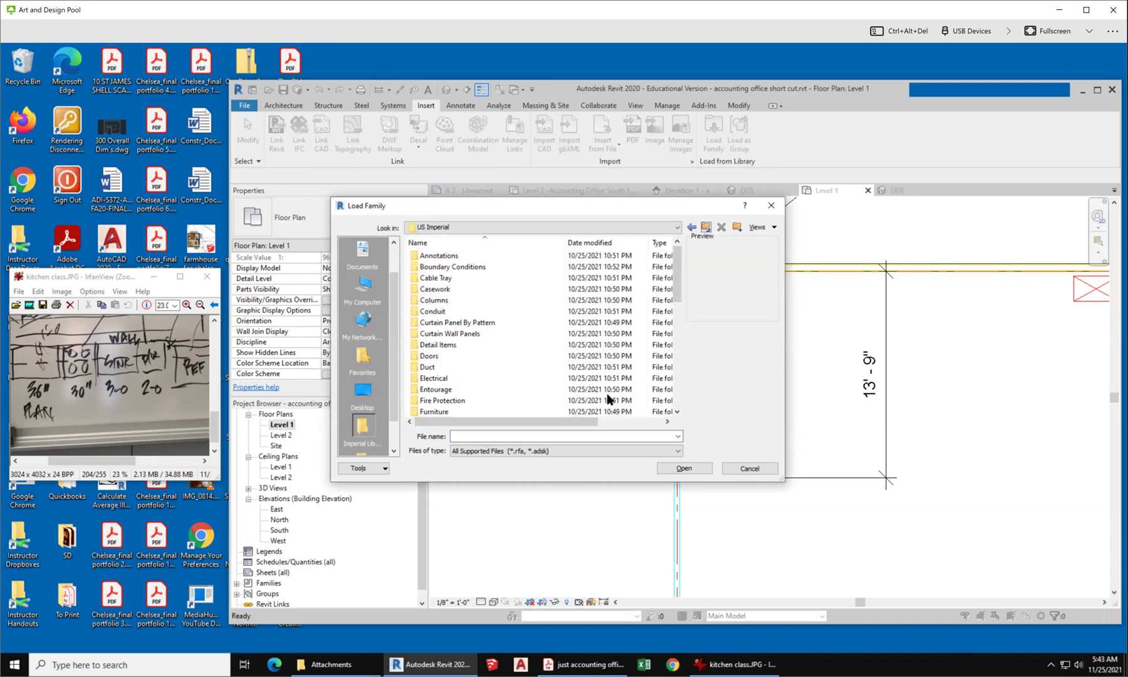
drag(680, 282, 681, 355)
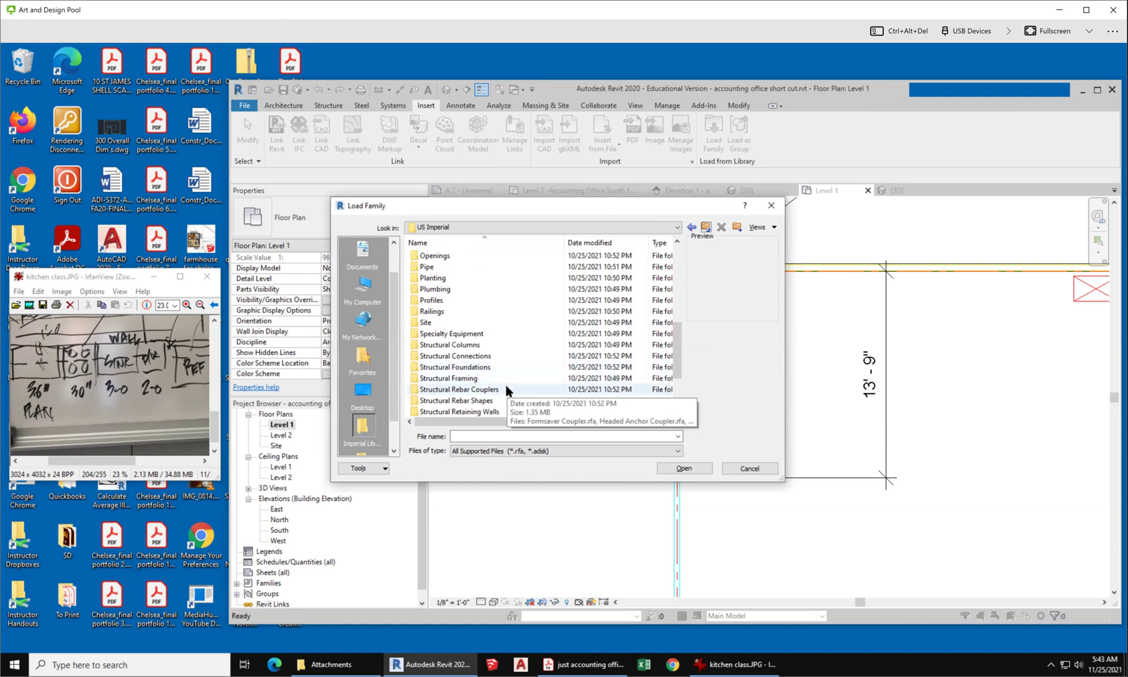
double_click(454, 333)
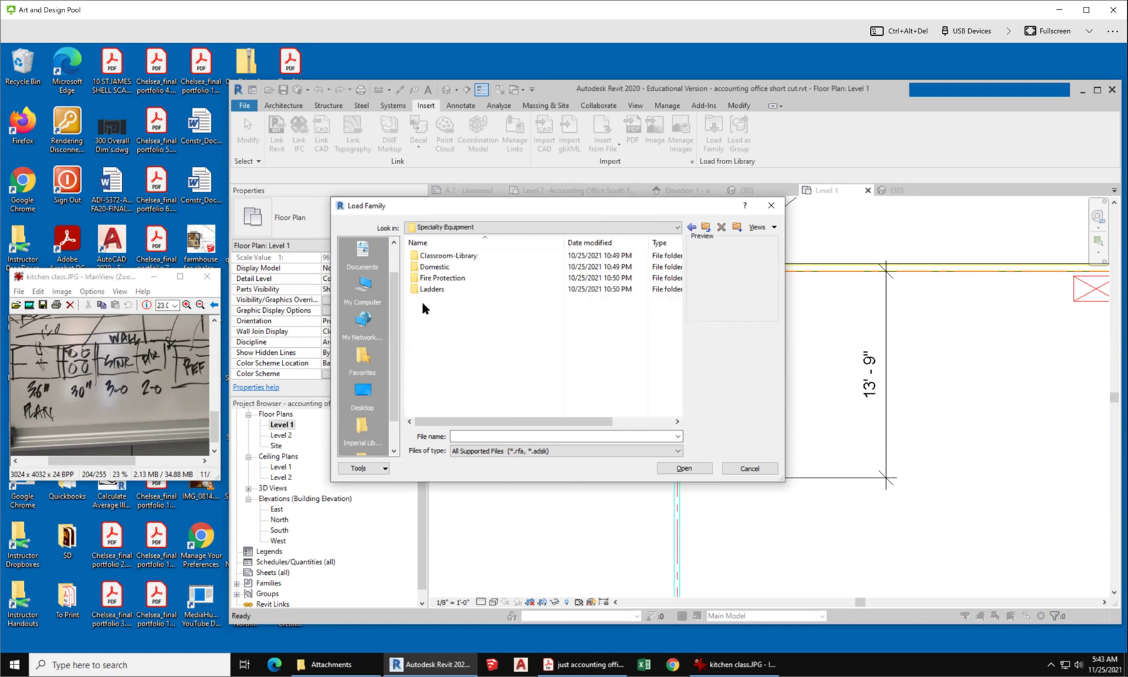
double_click(434, 267)
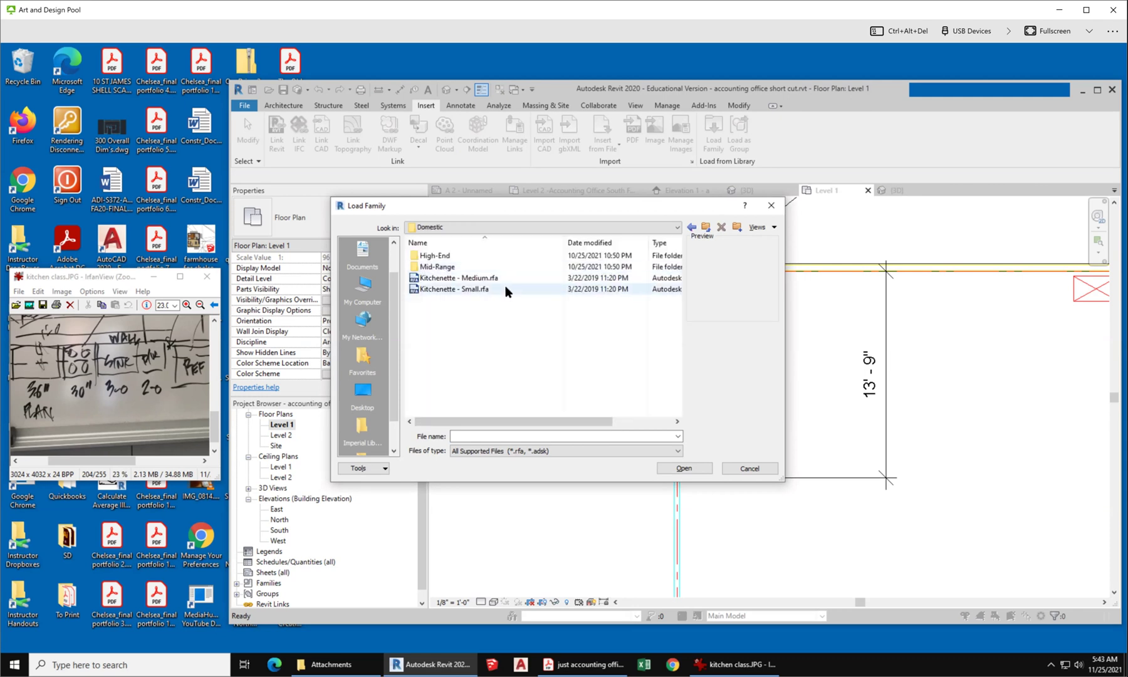
double_click(438, 268)
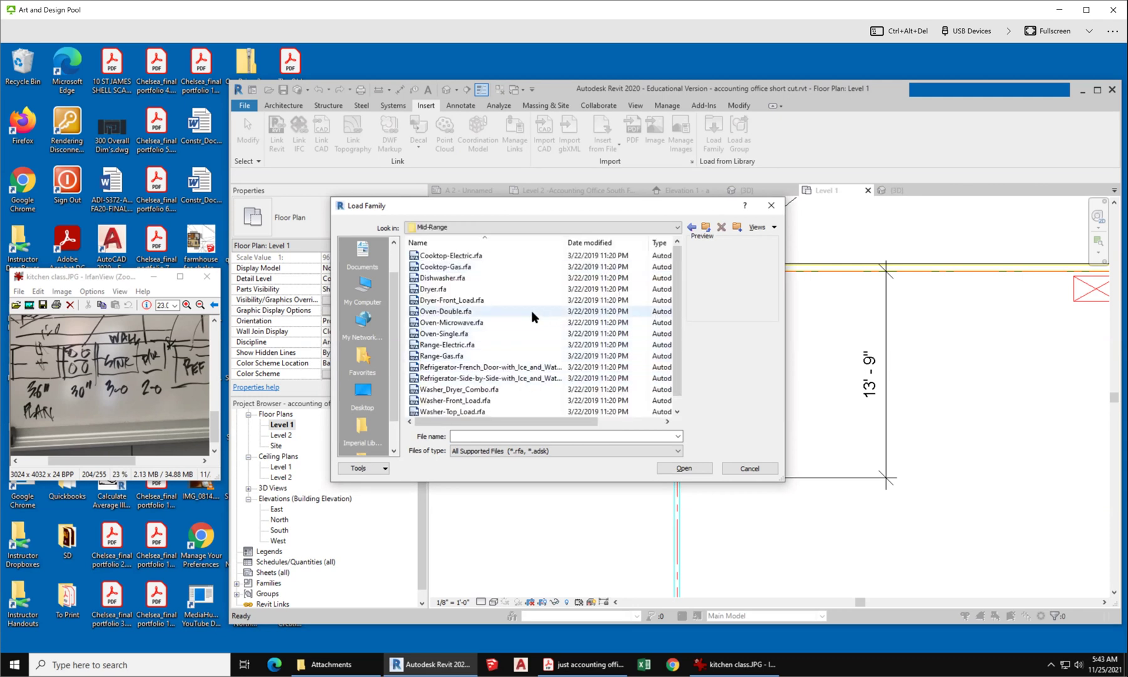
Load the Range-Electric, Refrigerator-Side-by-Side-with_Ice_and_Water_Dispenser and Dishwasher families together from the Mid-Range folder.
click(514, 345)
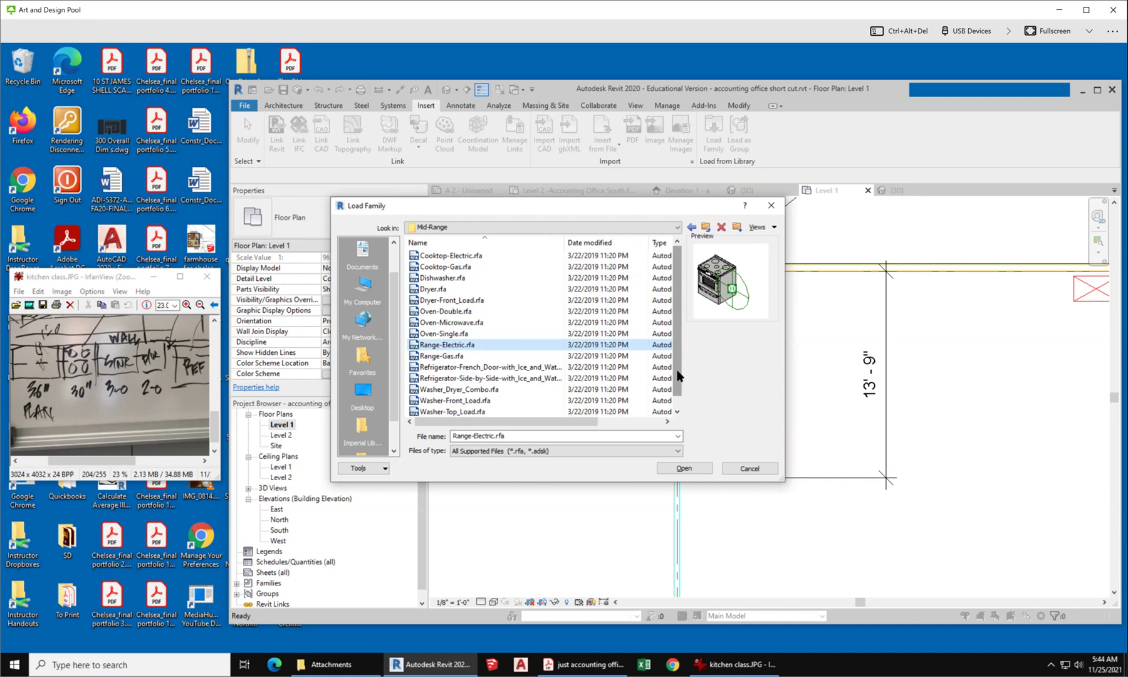
mouse_move(676, 373)
mouse_down()
mouse_move(676, 396)
mouse_move(666, 391)
mouse_up()
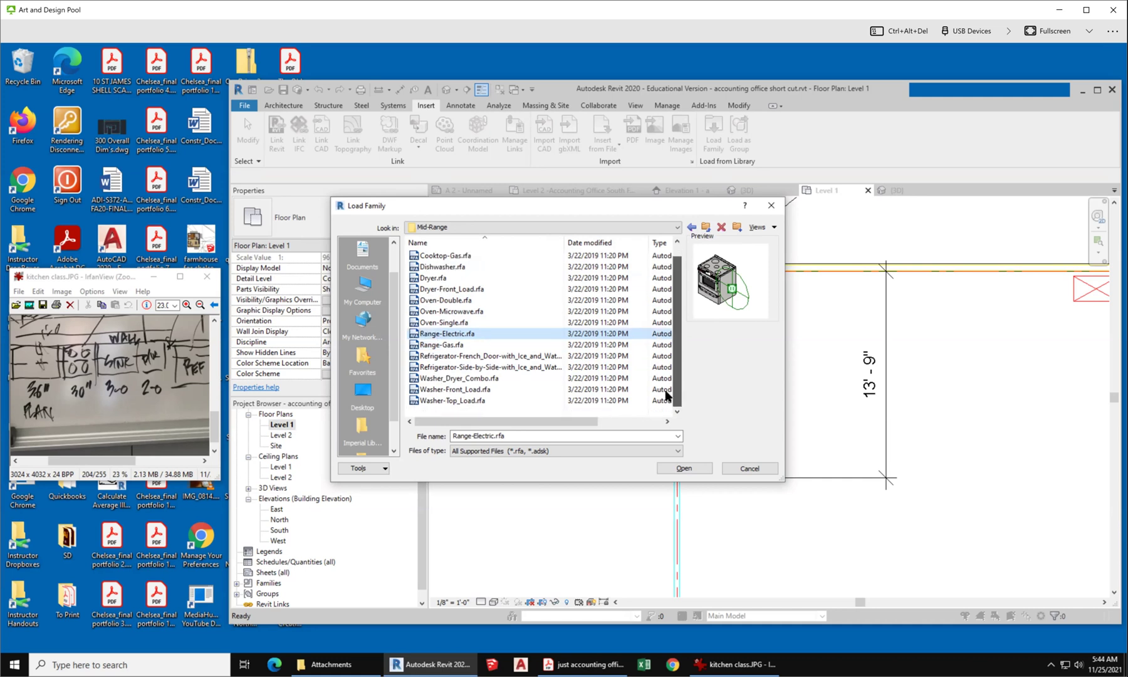
click(524, 367)
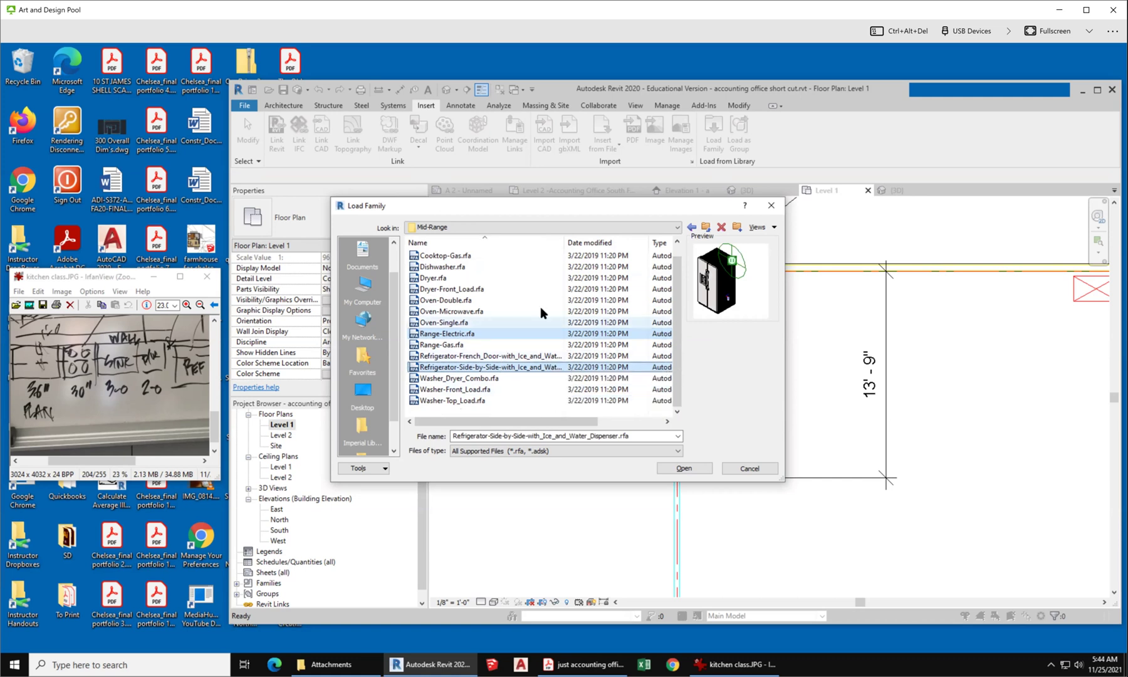
scroll(539, 294, up, 1)
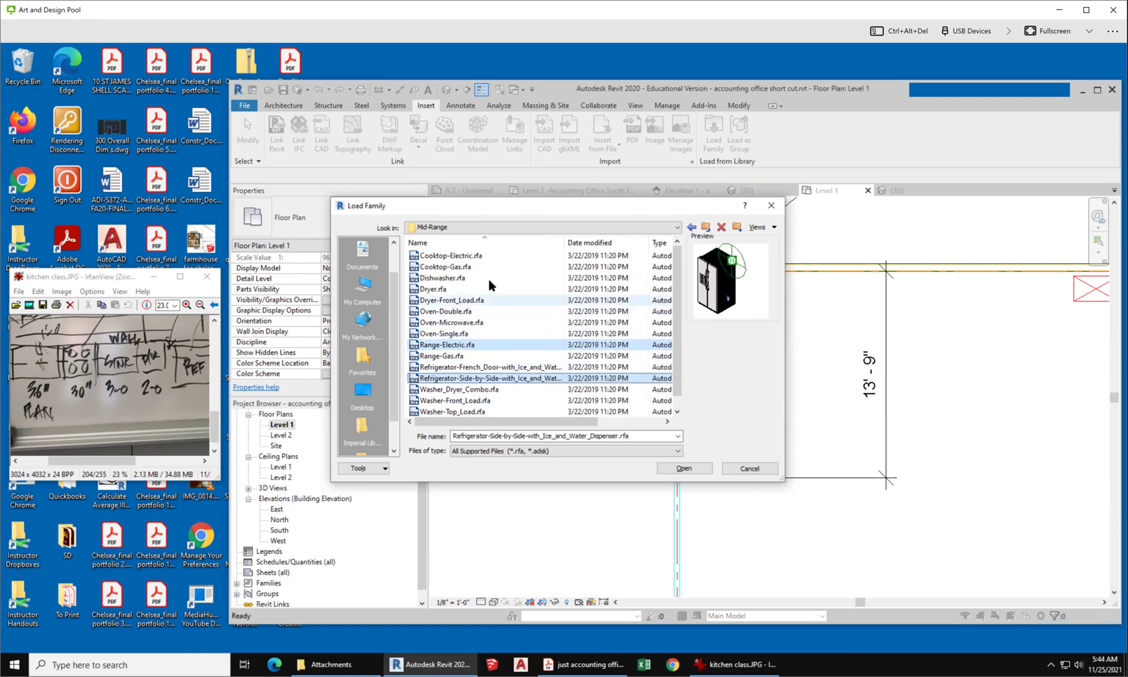
click(453, 277)
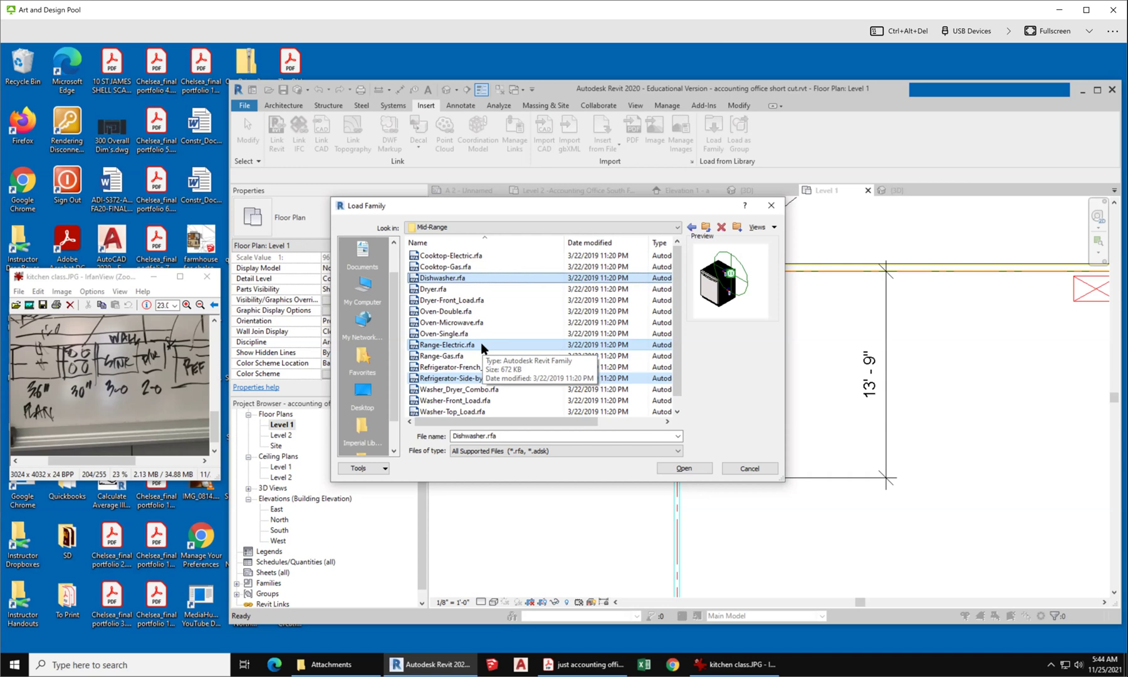
click(681, 468)
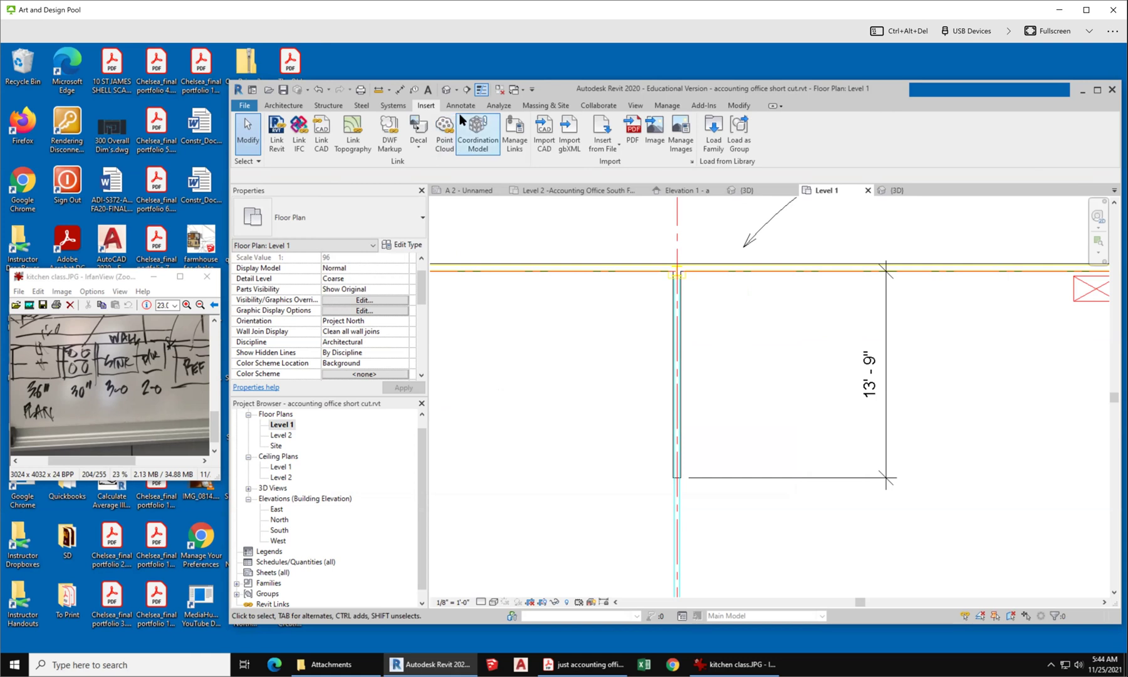
Load all Upper Cabinet families, Corner Unit Tall 1-Wall through Single Door-Wall, from the US Imperial library's Casework > Wall Cabinets folder.
click(713, 132)
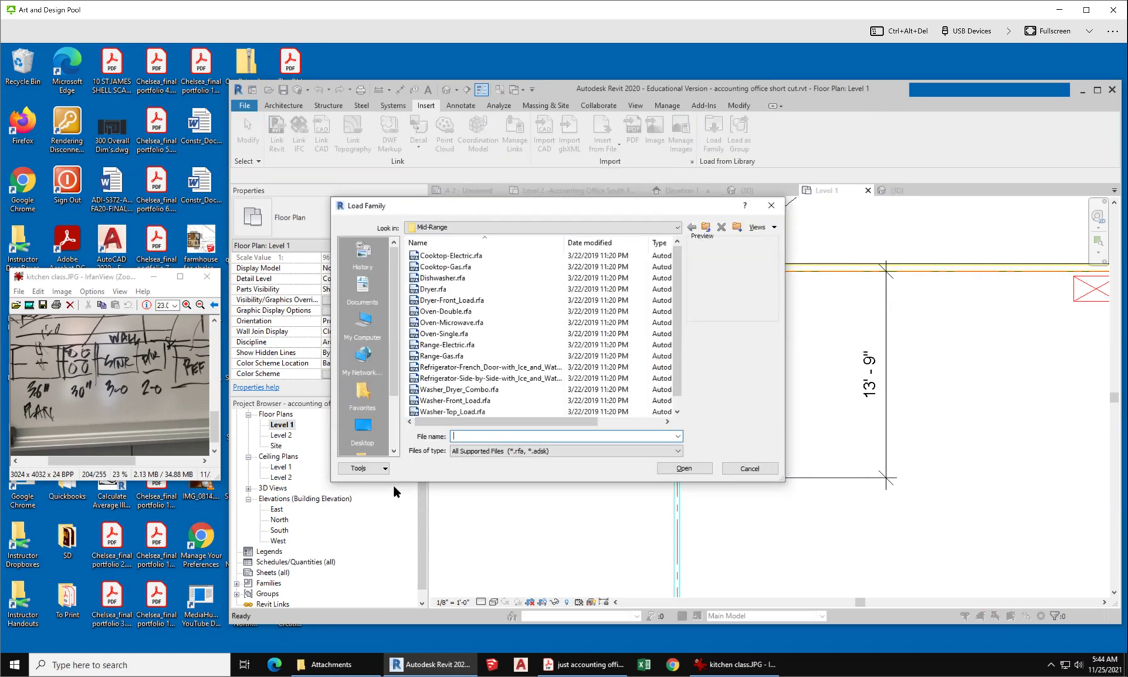
drag(393, 393, 394, 444)
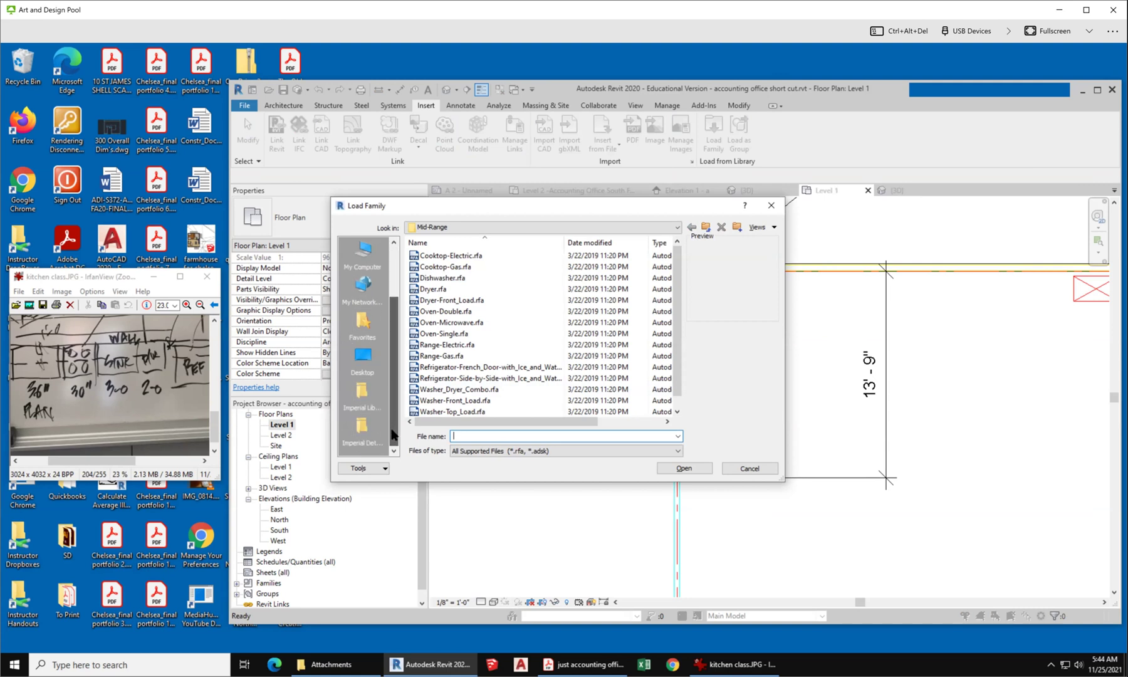
click(357, 396)
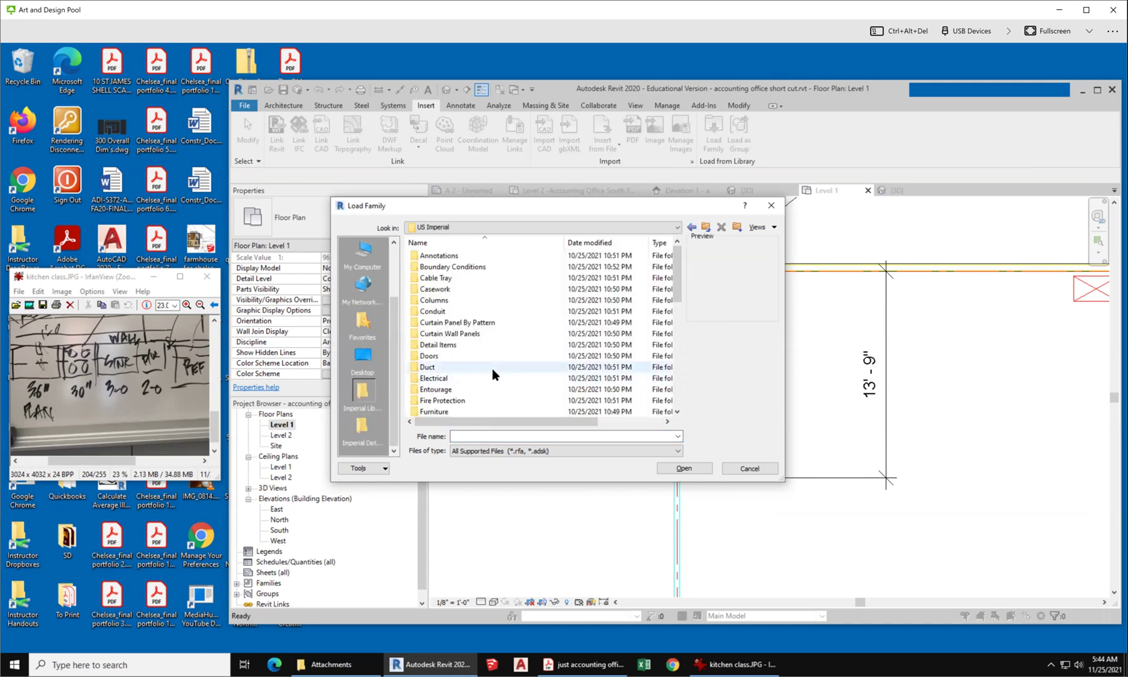
click(441, 289)
double_click(441, 289)
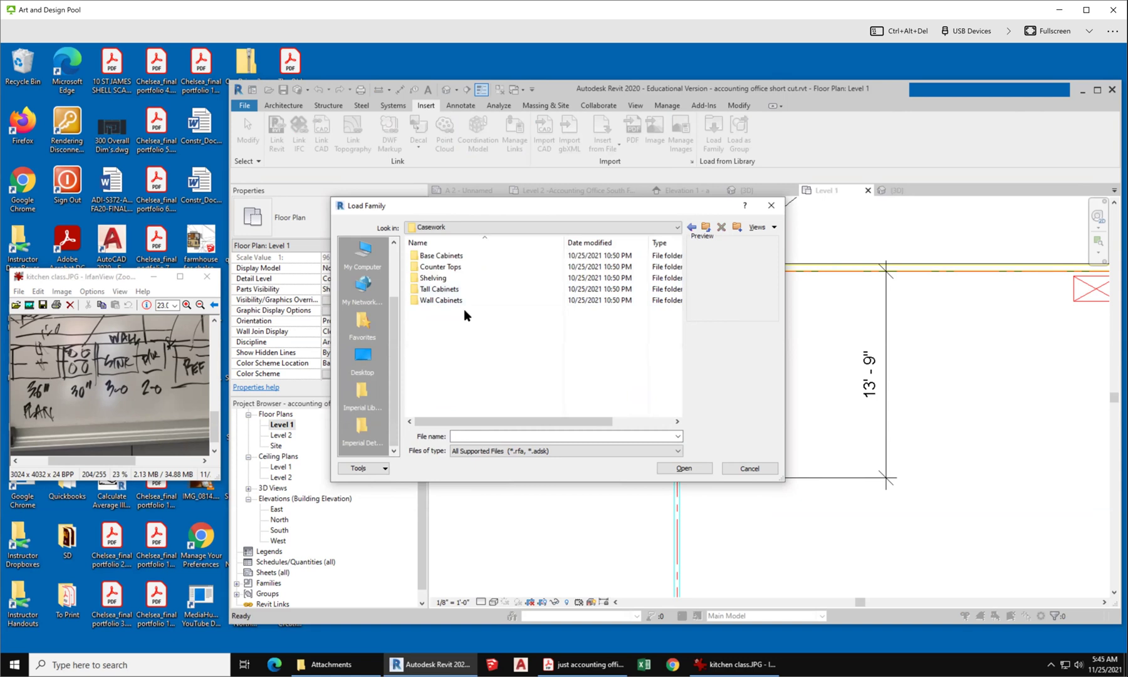
click(450, 302)
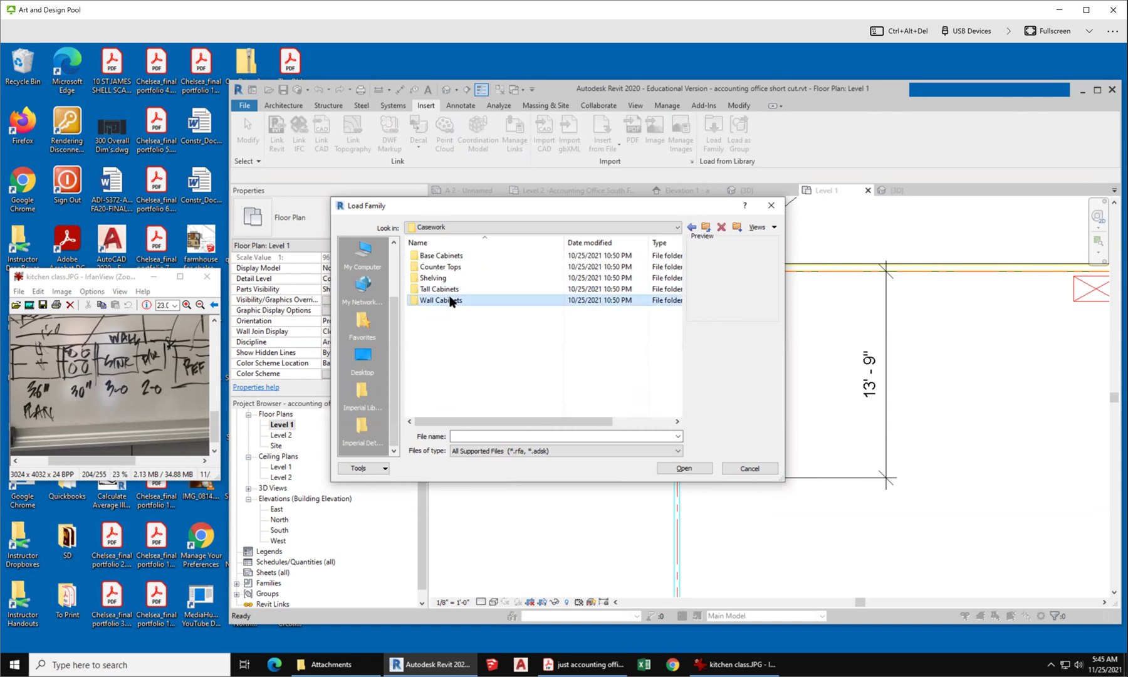
double_click(450, 301)
click(458, 256)
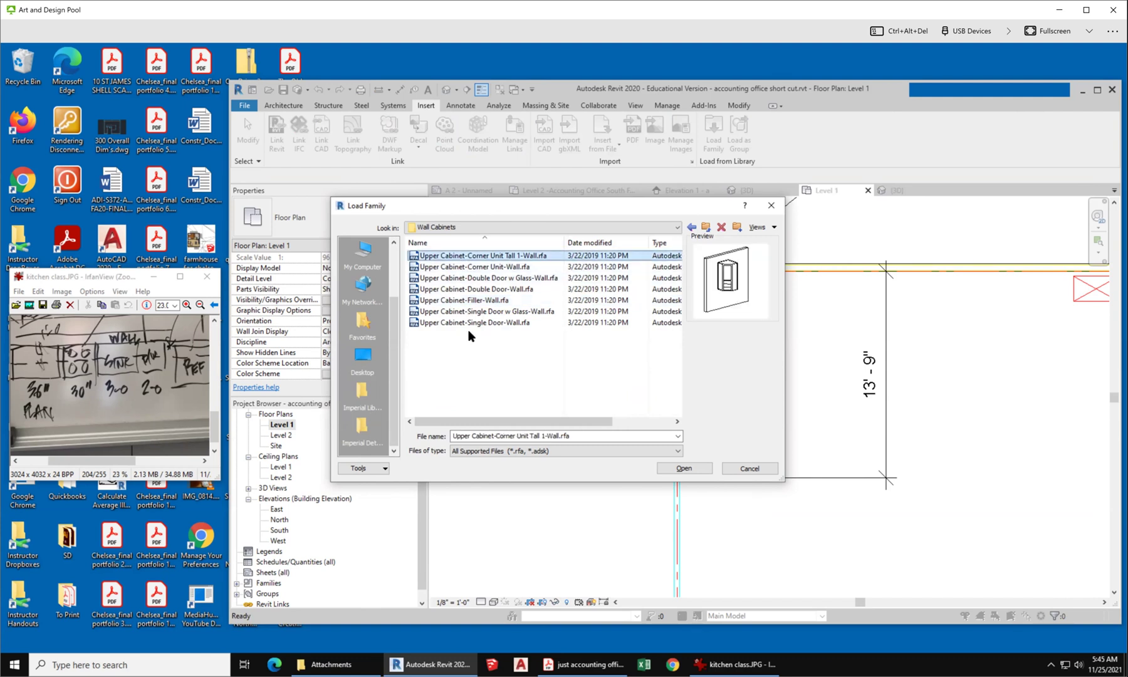
shift+click(473, 322)
click(664, 467)
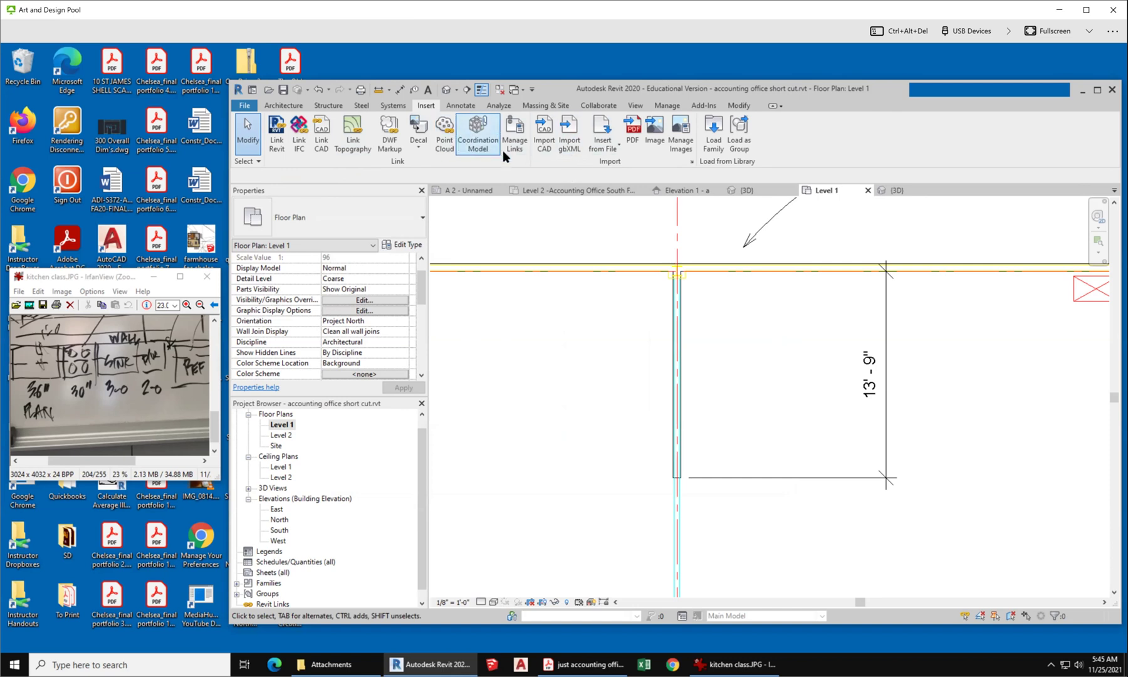
Load the Counter Top and Counter Top w Sink Hole families from the US Imperial library's Casework > Counter Tops folder.
click(713, 125)
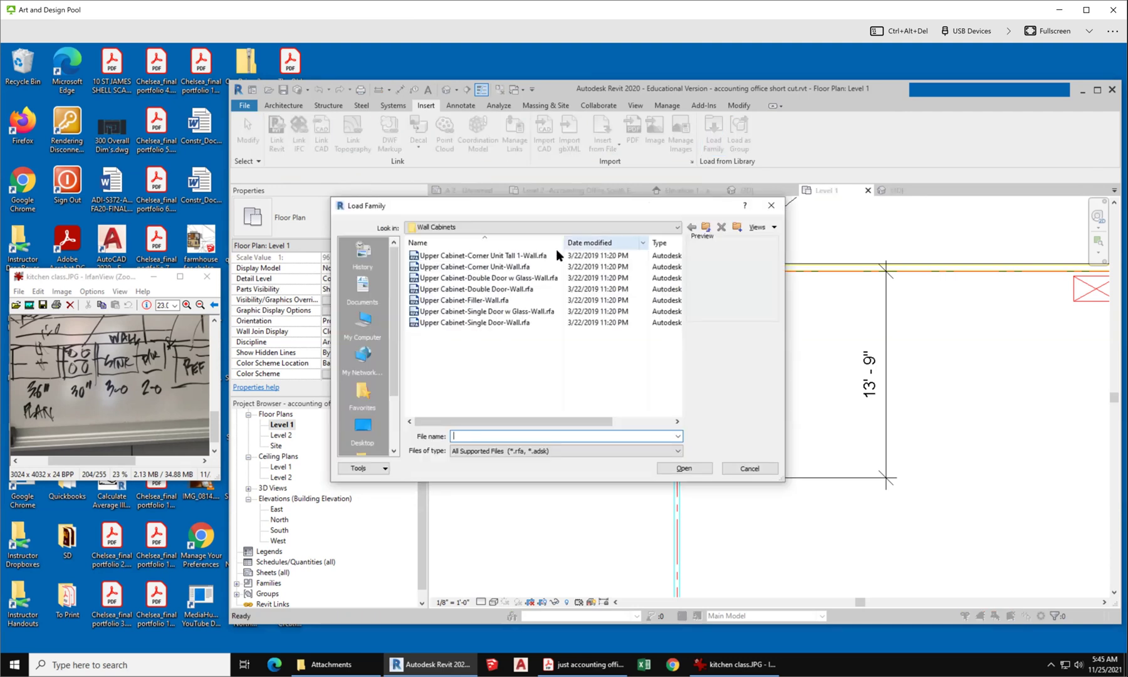
drag(396, 376, 384, 432)
click(365, 401)
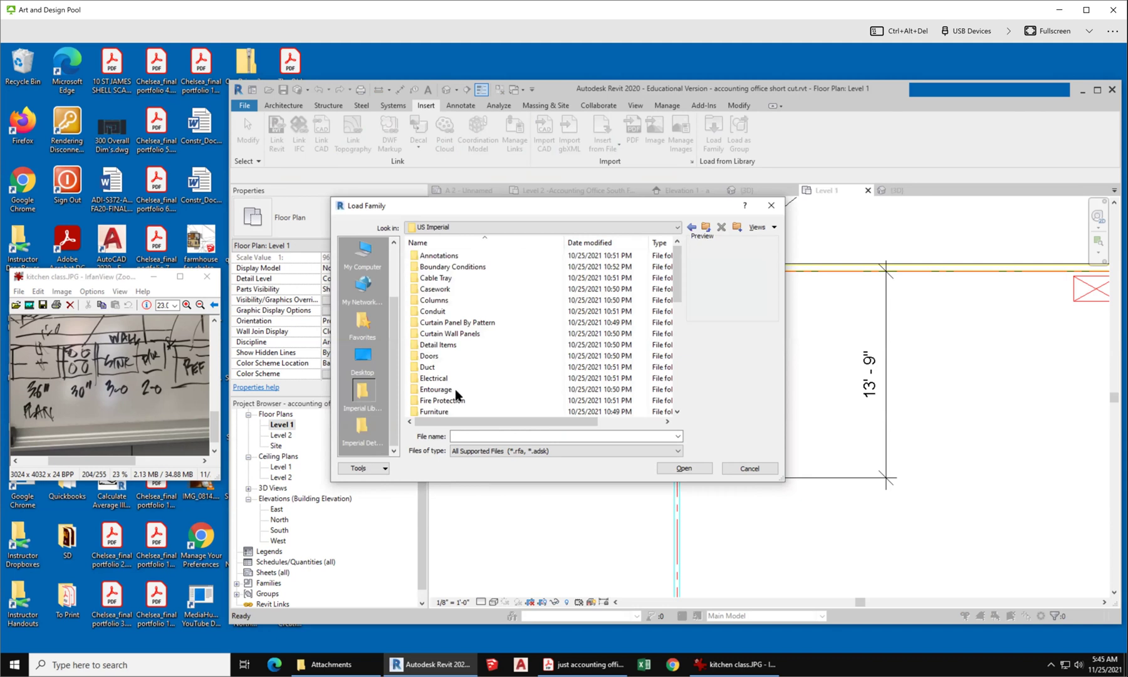
double_click(452, 289)
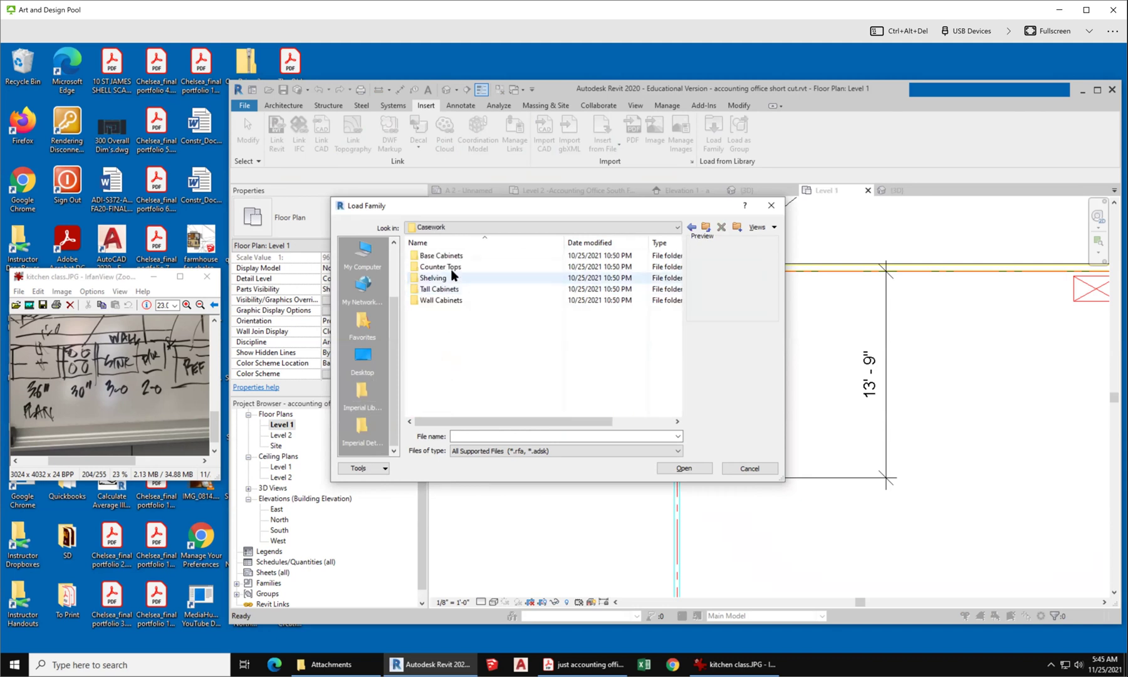
double_click(450, 268)
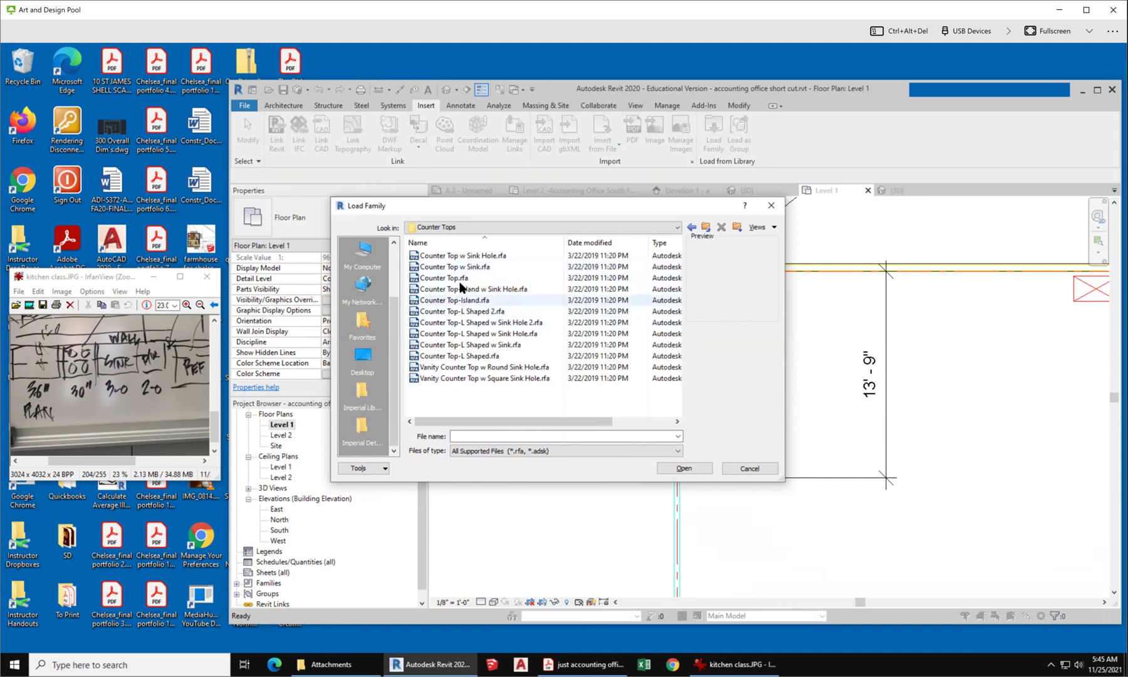
click(458, 279)
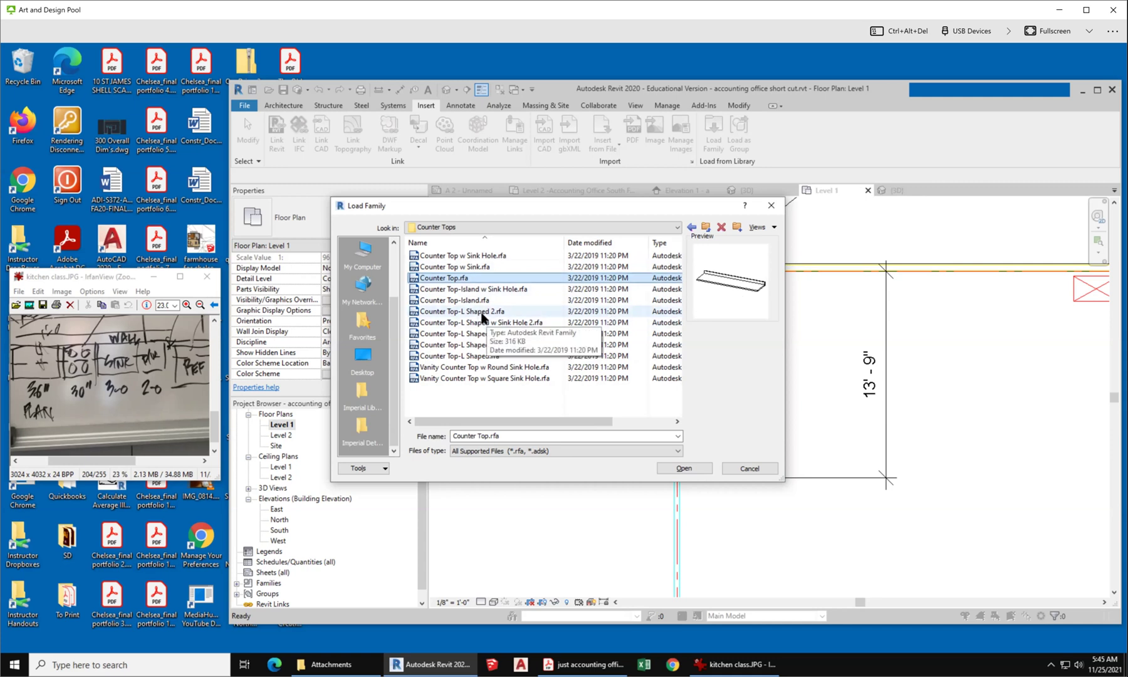
click(463, 257)
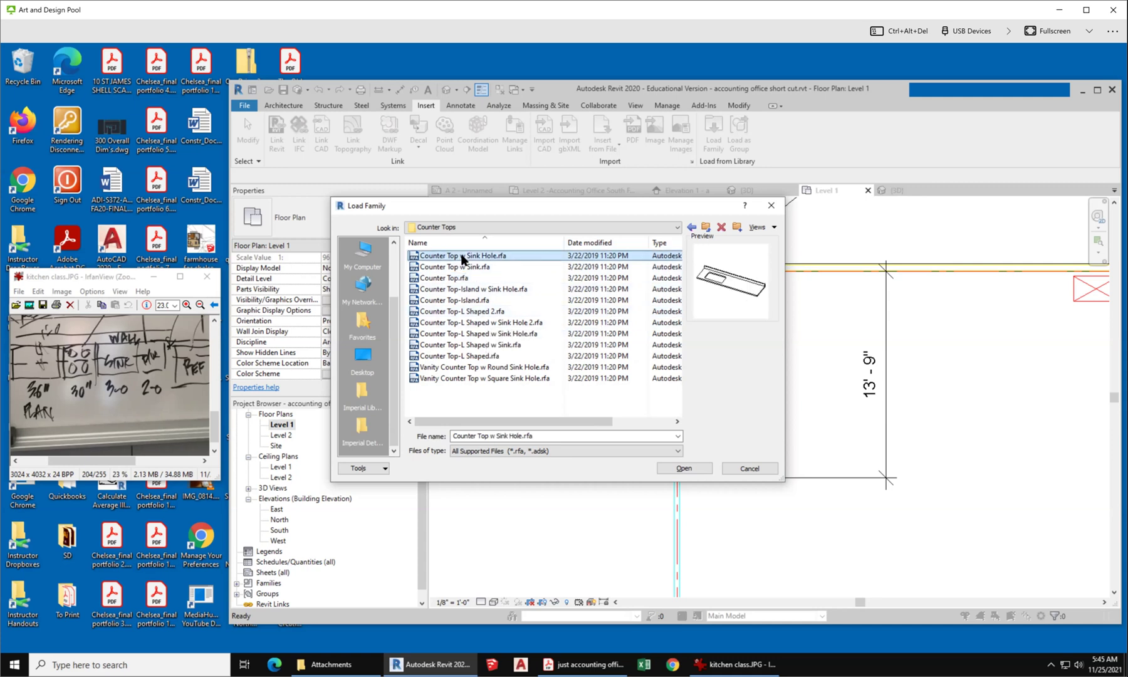
click(460, 280)
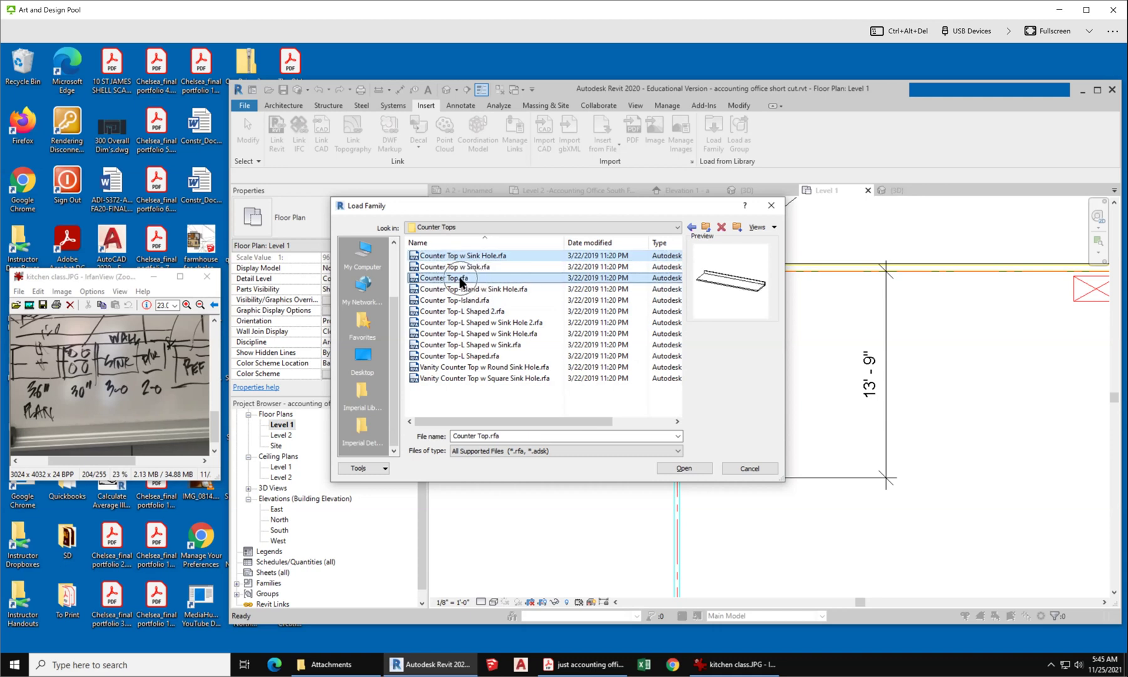
click(681, 469)
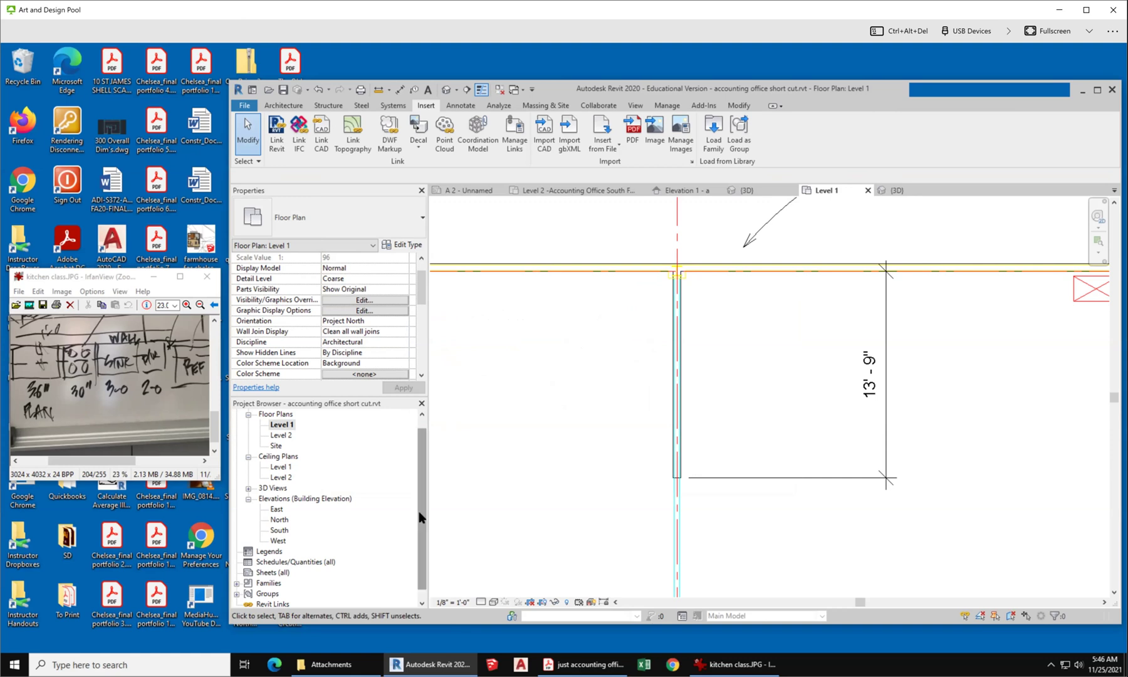
Collapse the whole Project Browser tree and expand Families > Casework to list the loaded cabinet and counter top families.
scroll(350, 492, down, 1)
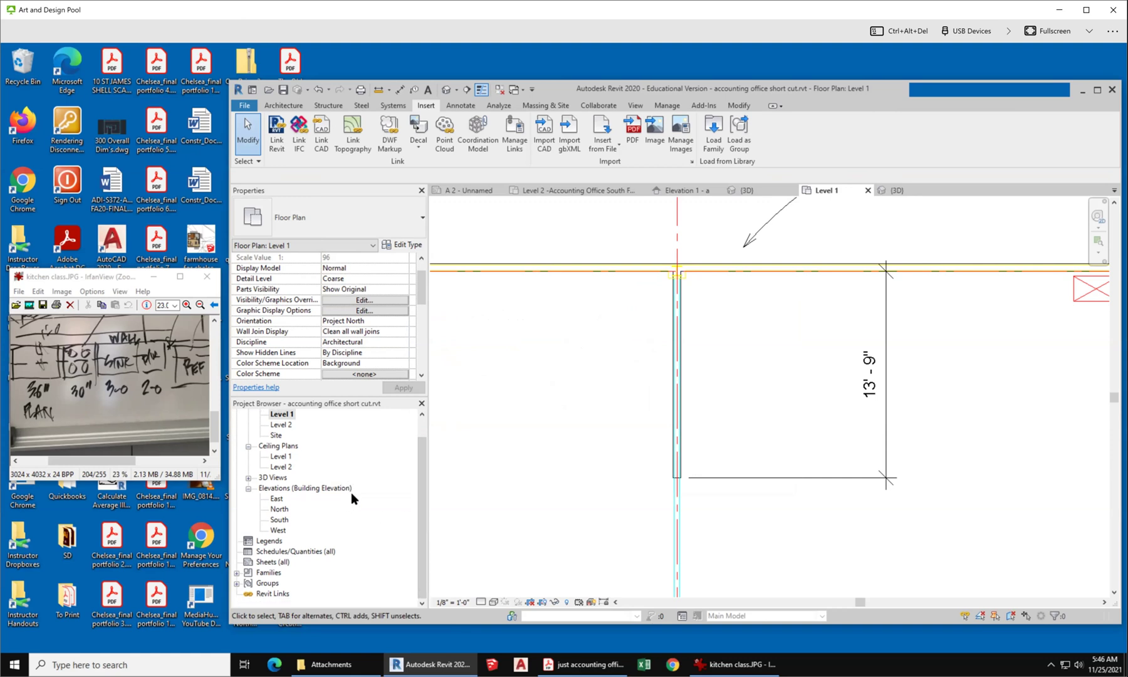
right_click(348, 428)
click(388, 464)
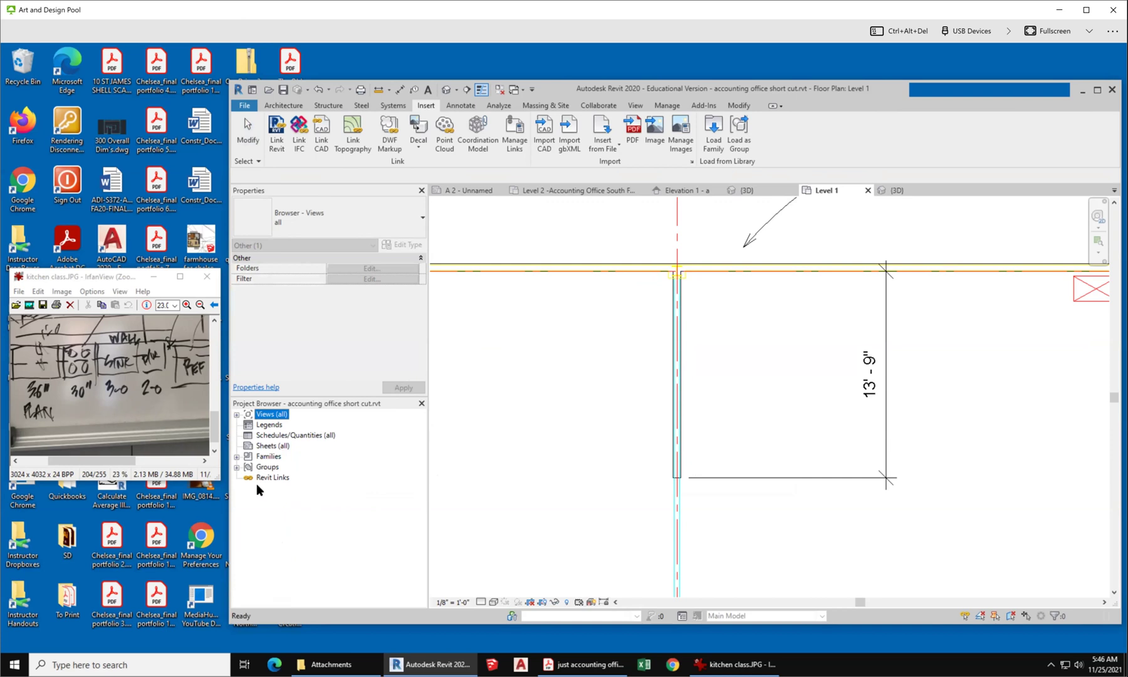
click(237, 456)
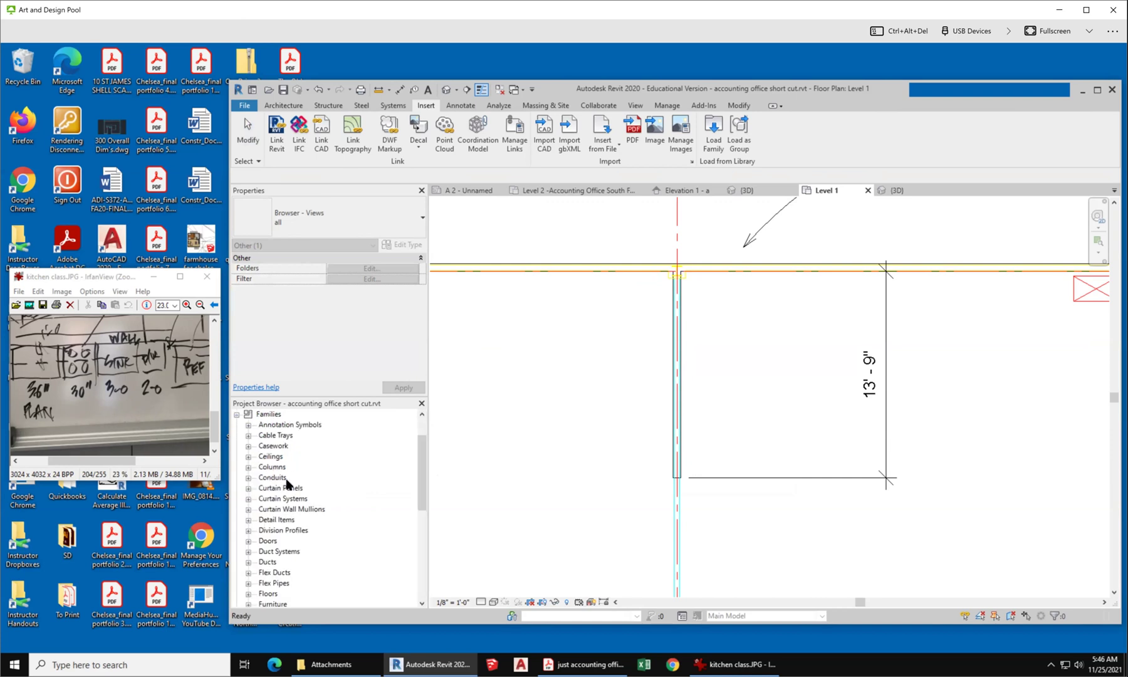
click(279, 488)
click(249, 445)
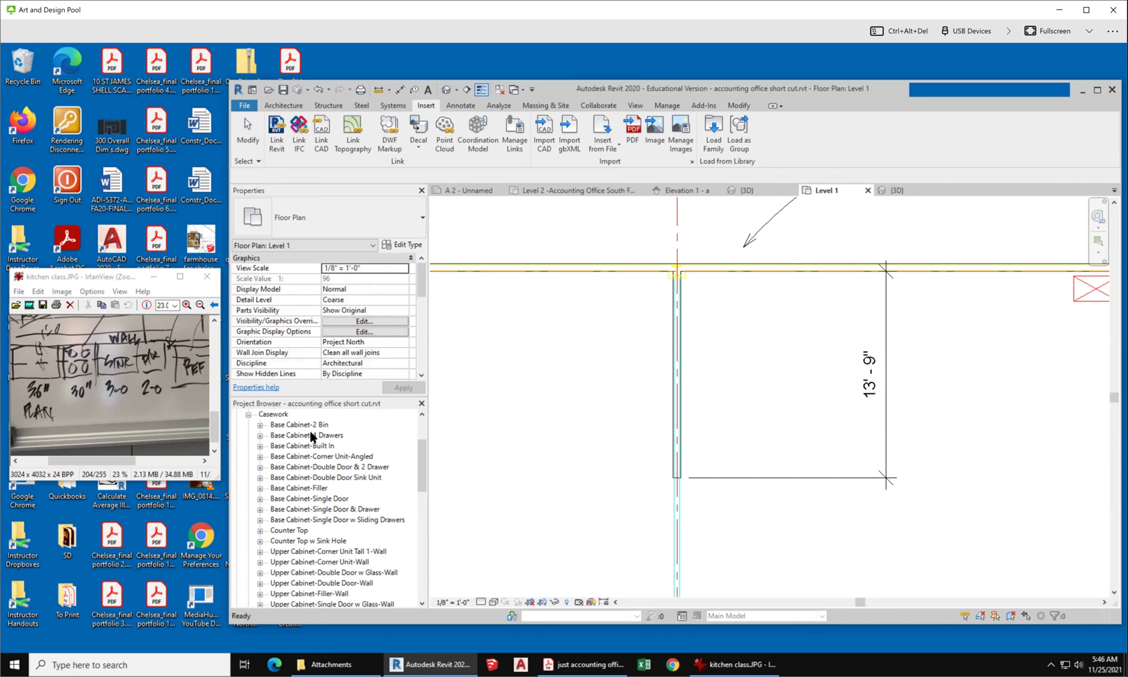
Place a 36" Base Cabinet-Double Door & 2 Drawer, rotated to run parallel to the new partition, beside the partition's free end.
scroll(336, 447, down, 1)
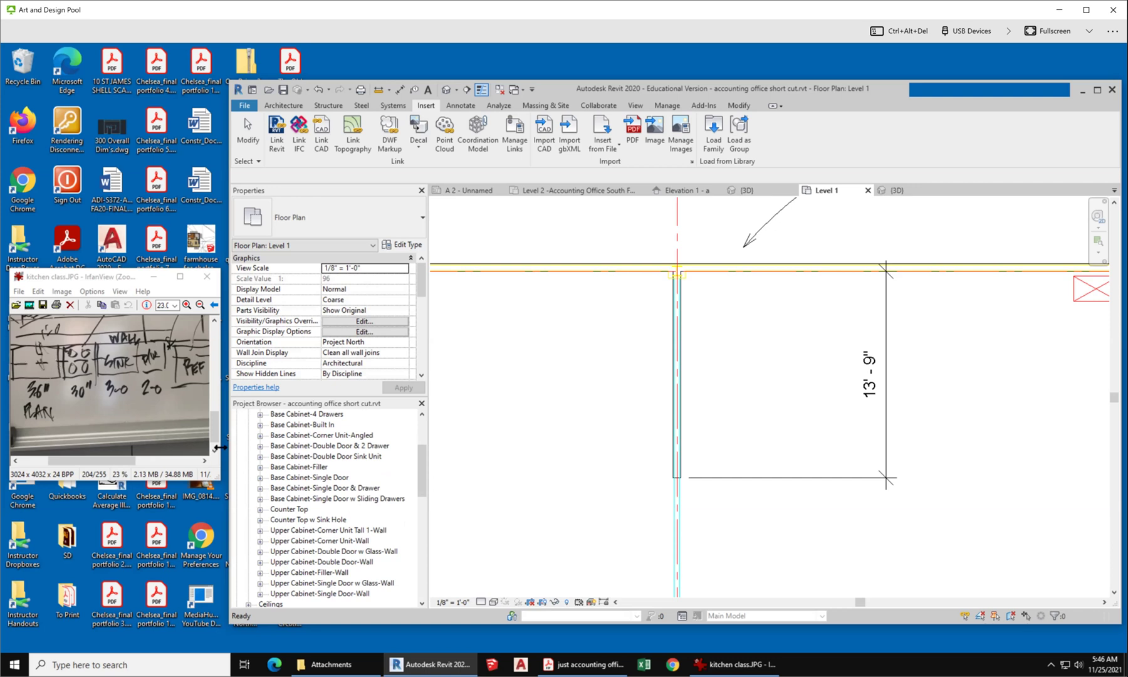
click(350, 456)
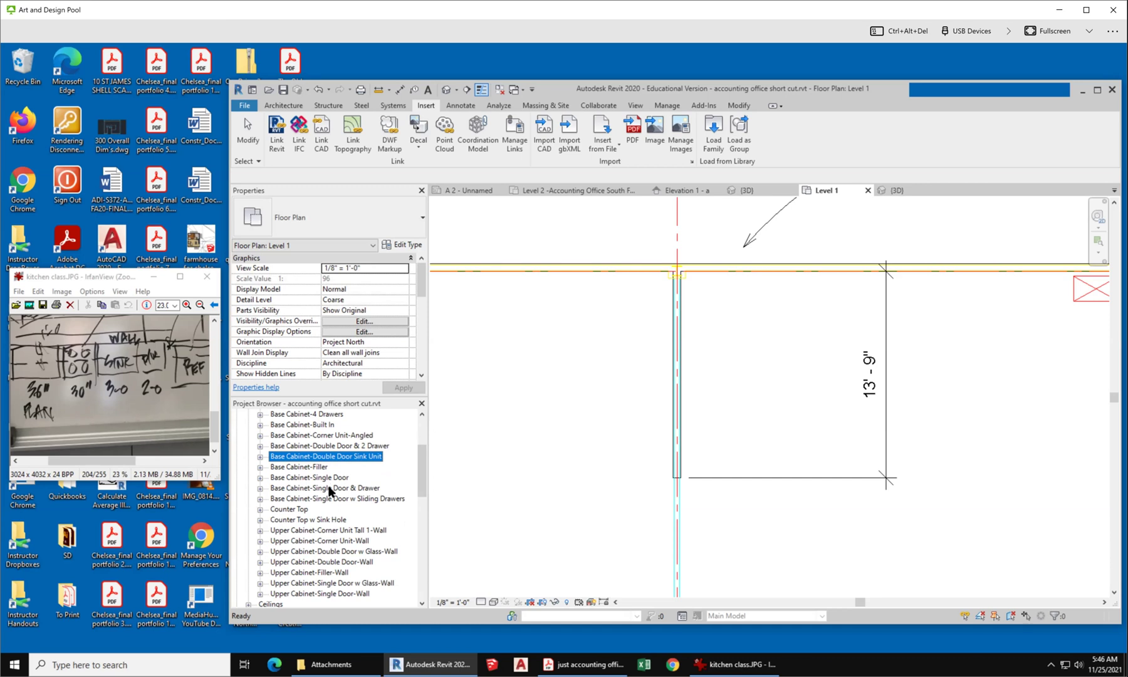
click(352, 447)
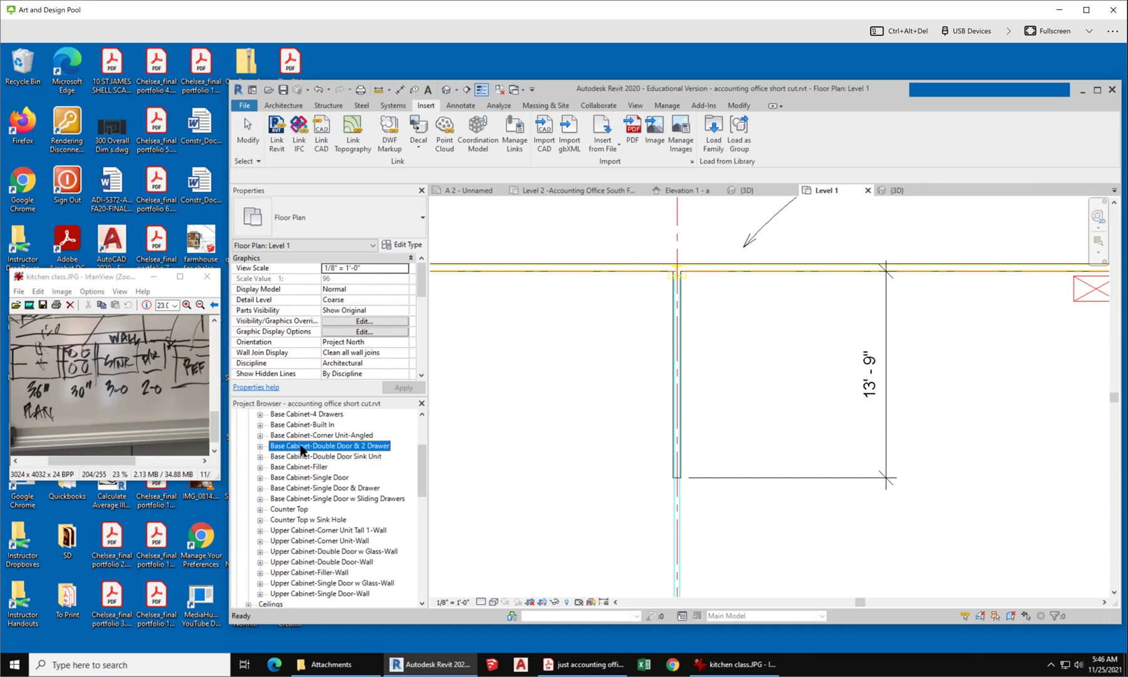
click(260, 447)
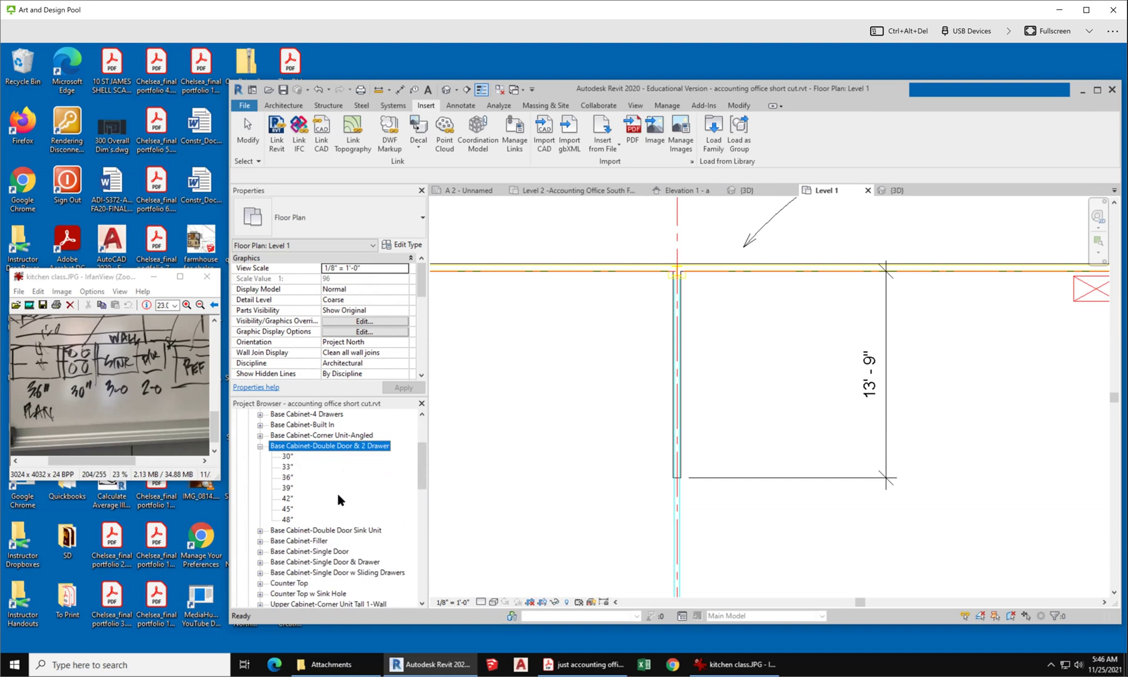
click(287, 477)
drag(287, 477, 742, 415)
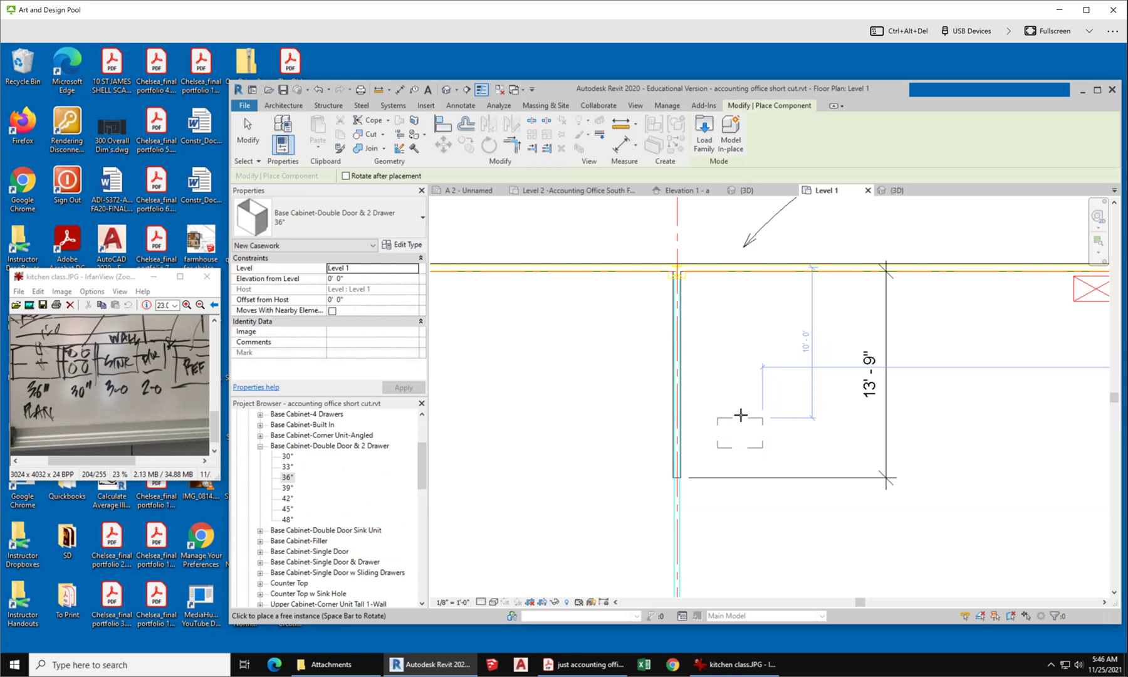
key(space)
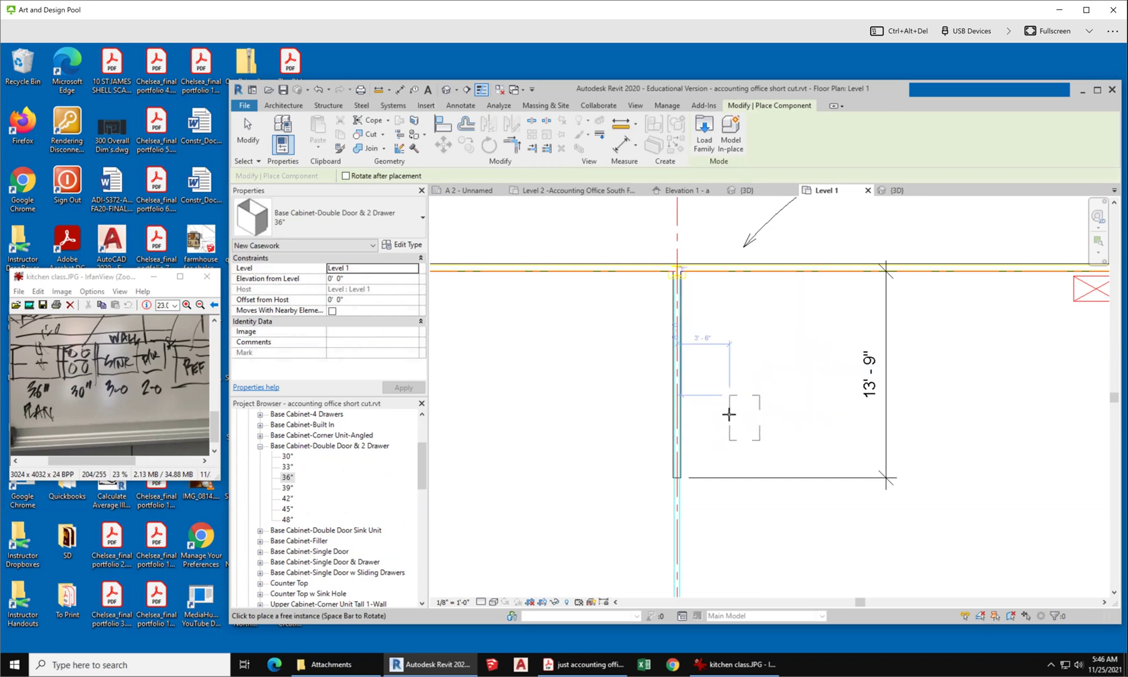
click(700, 449)
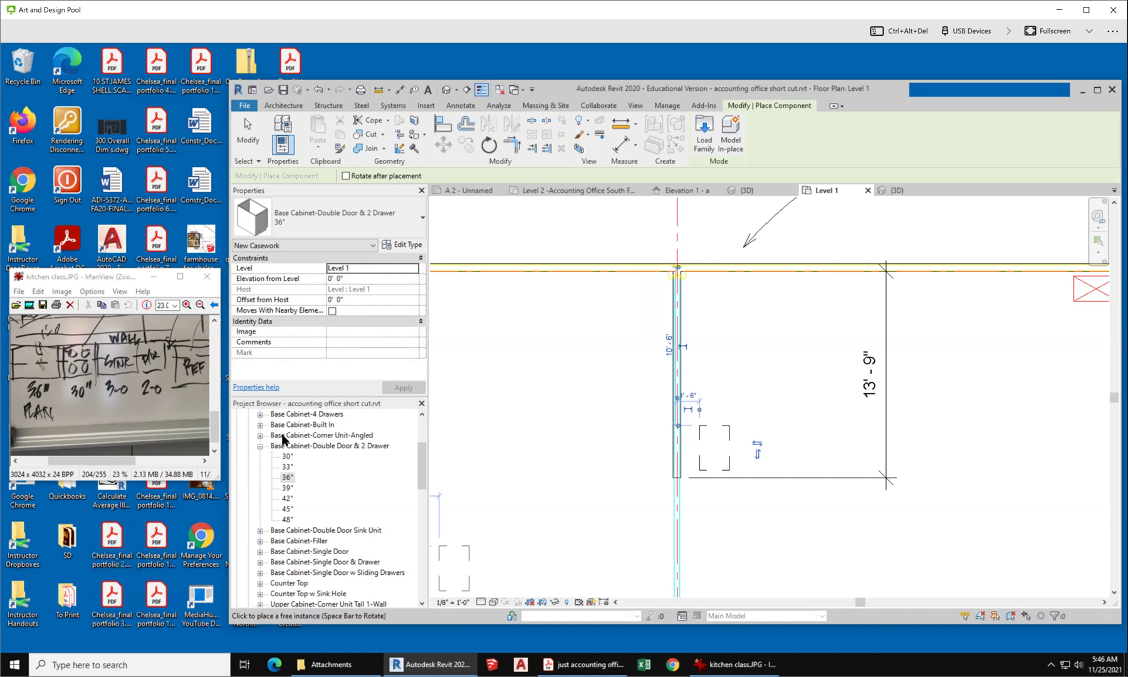
key(Escape)
key(Escape)
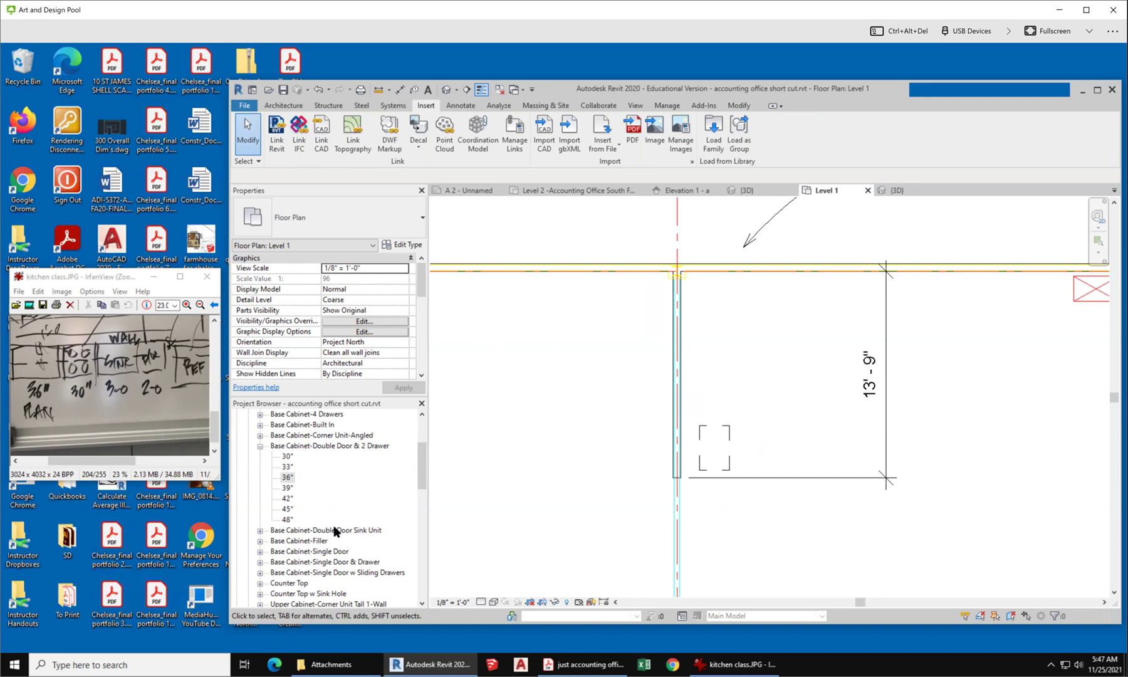
Place a 36" Base Cabinet-Double Door Sink Unit, rotated the same way, along the partition with a gap before the first cabinet.
click(273, 531)
click(260, 530)
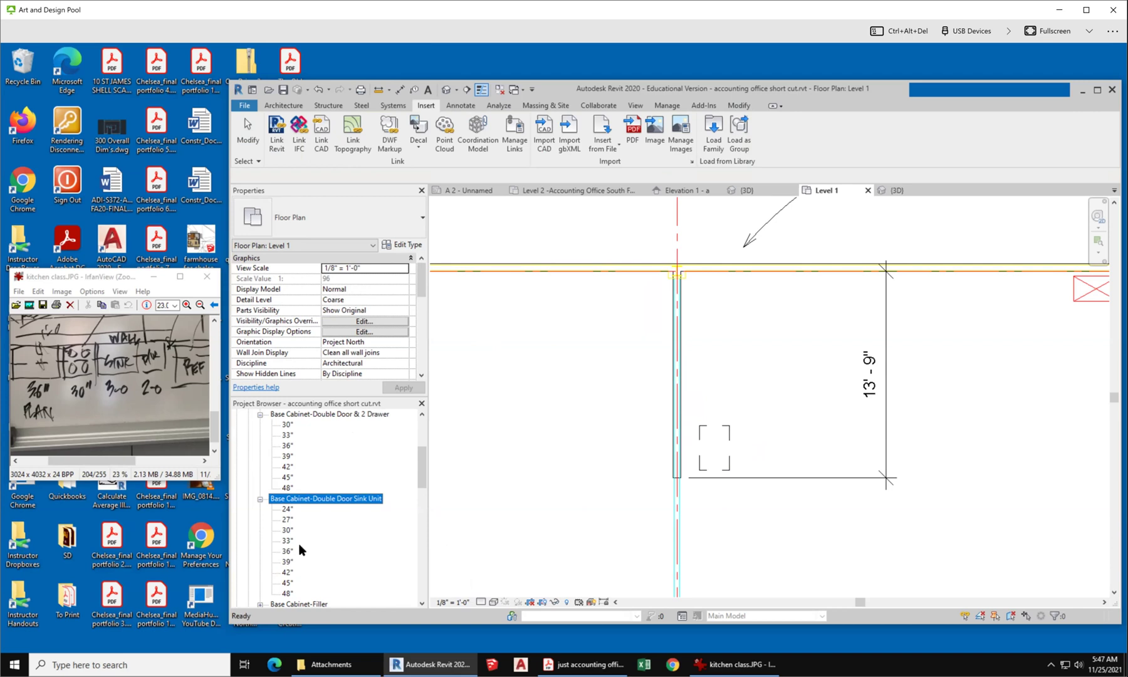
drag(290, 553, 754, 346)
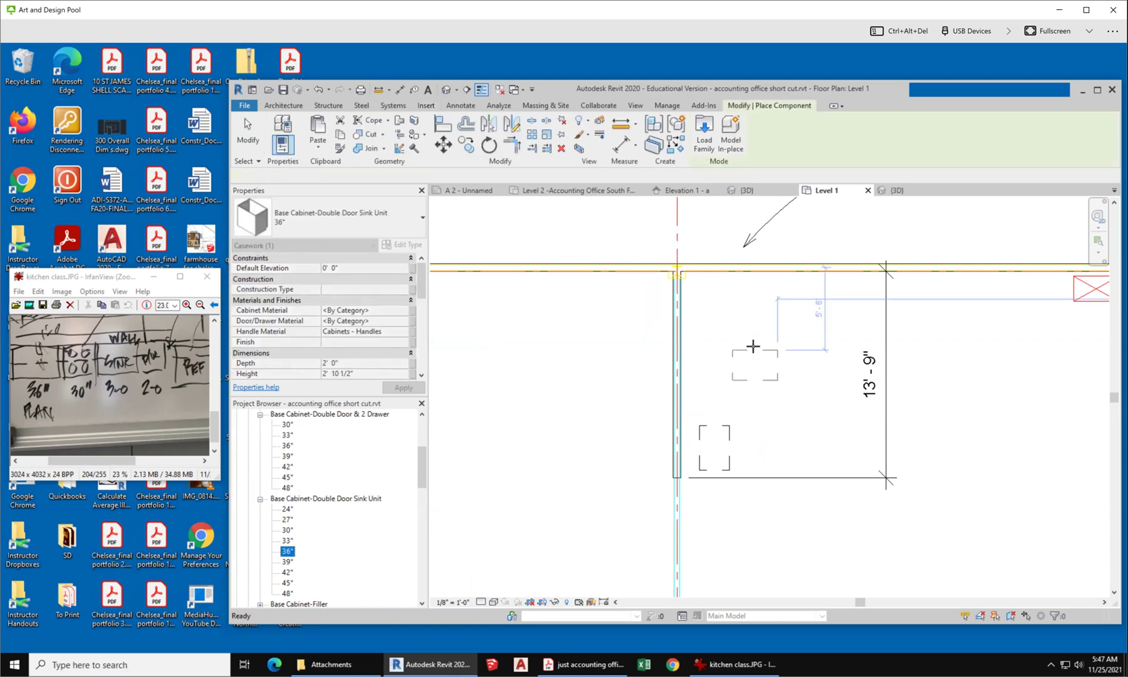
key(space)
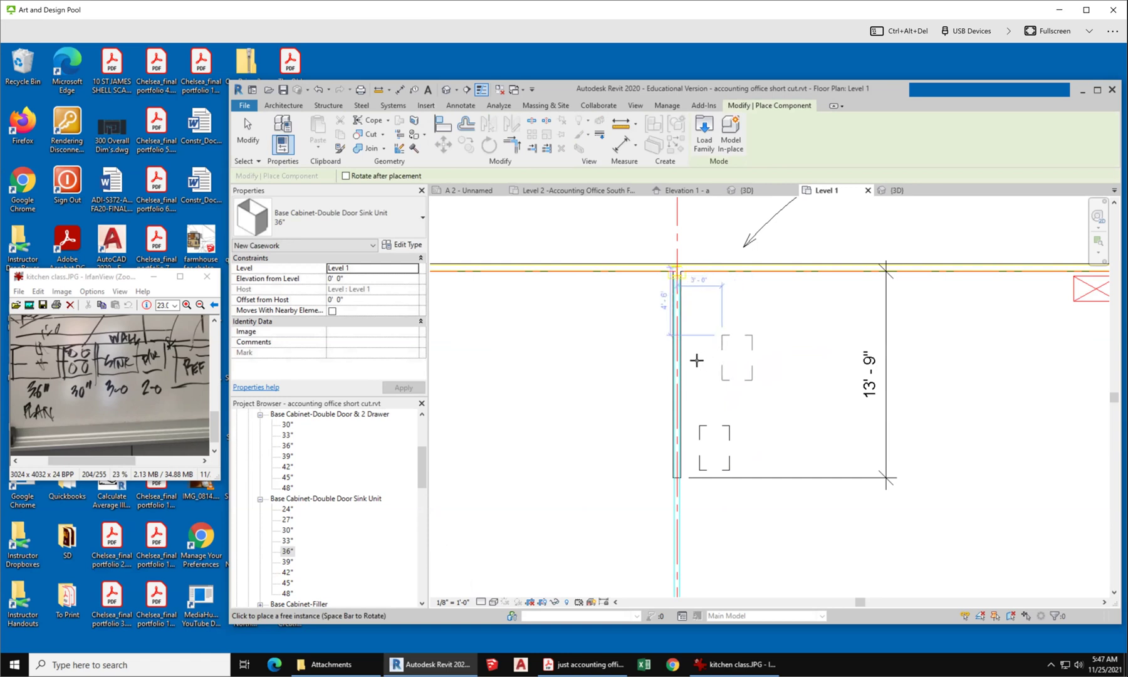
click(698, 356)
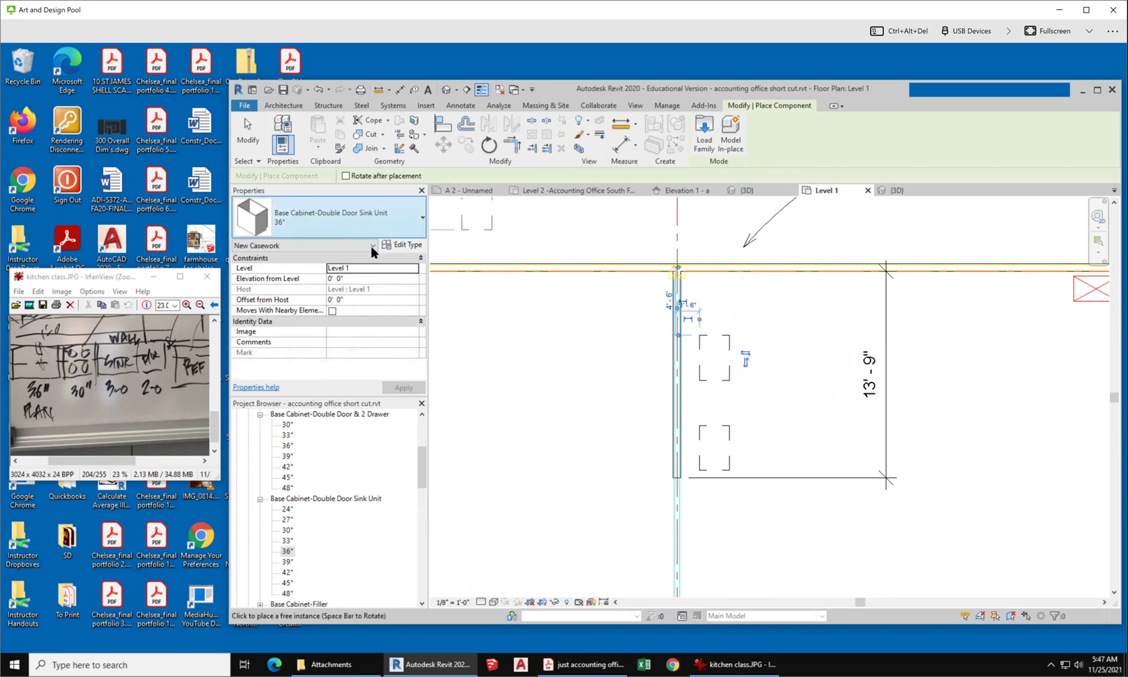
click(249, 133)
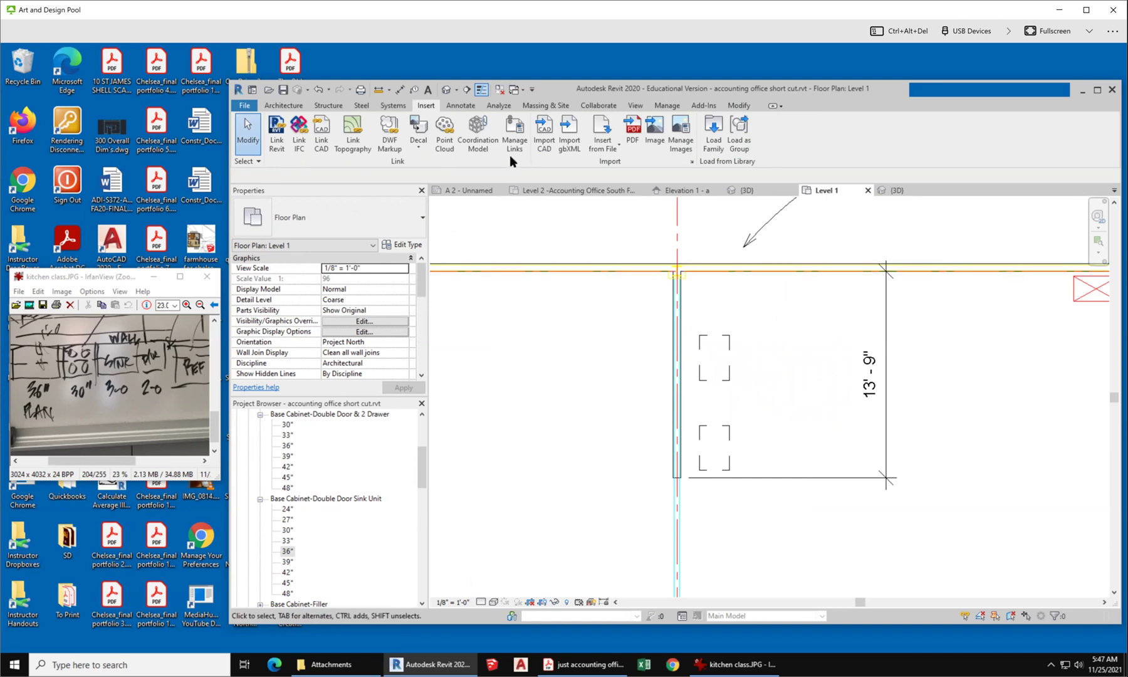
Add a 3/32" Arial text note "range goes here" beyond the 13'-9" dimension and give it a left arc leader.
click(453, 104)
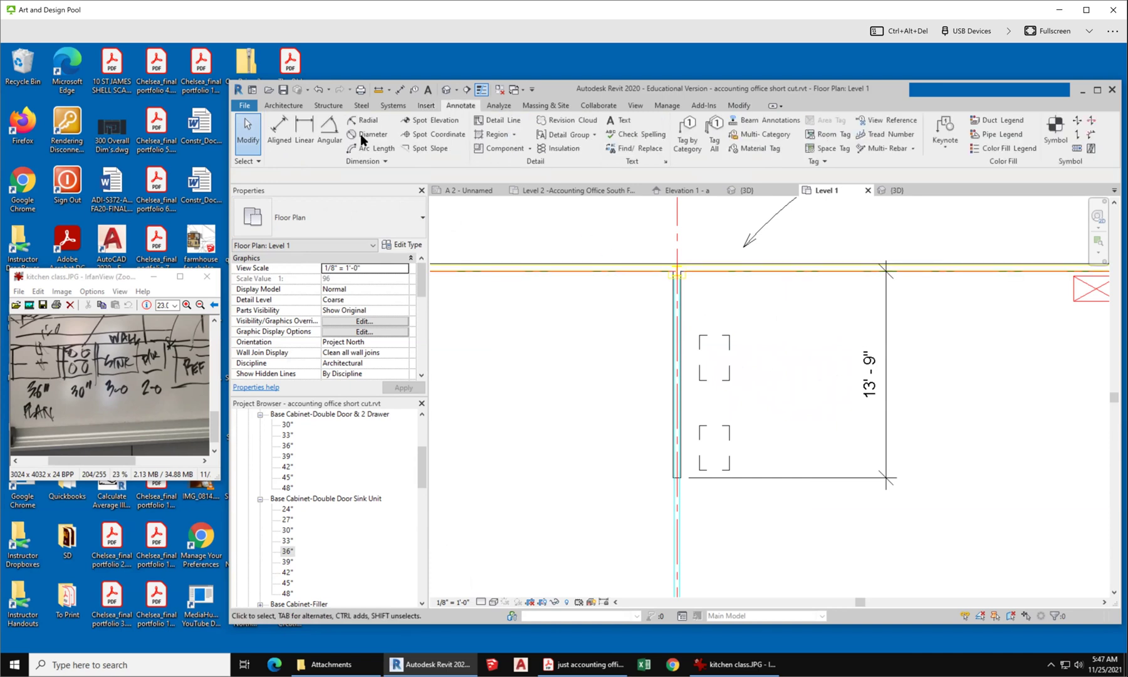
click(620, 120)
click(348, 209)
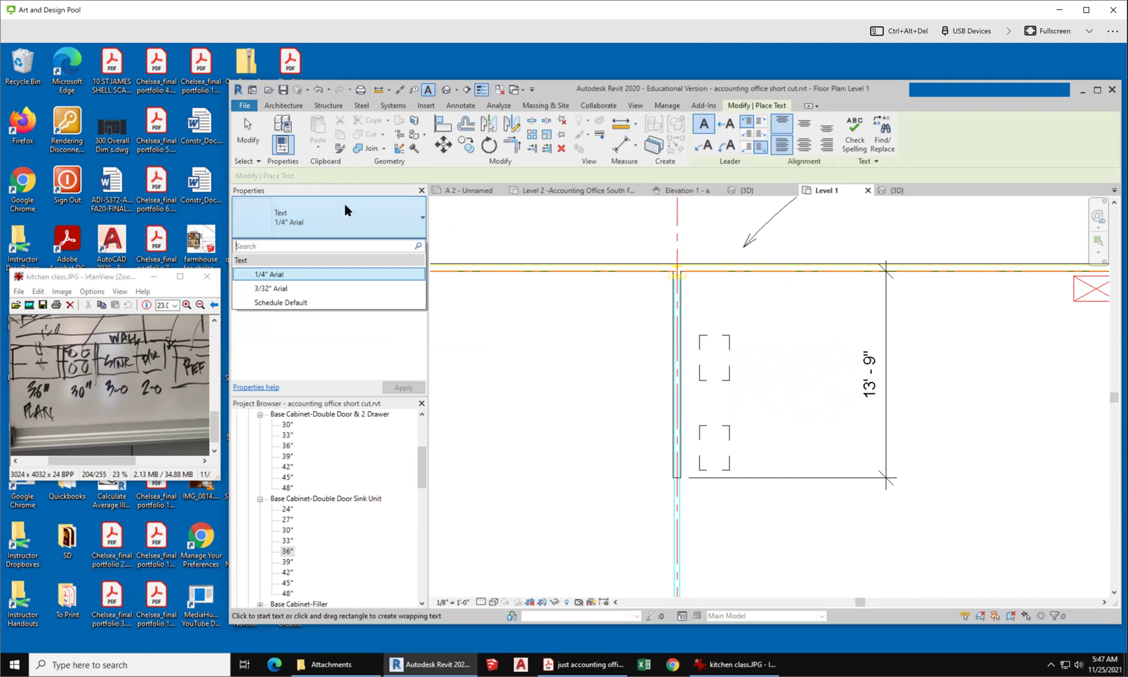
click(270, 288)
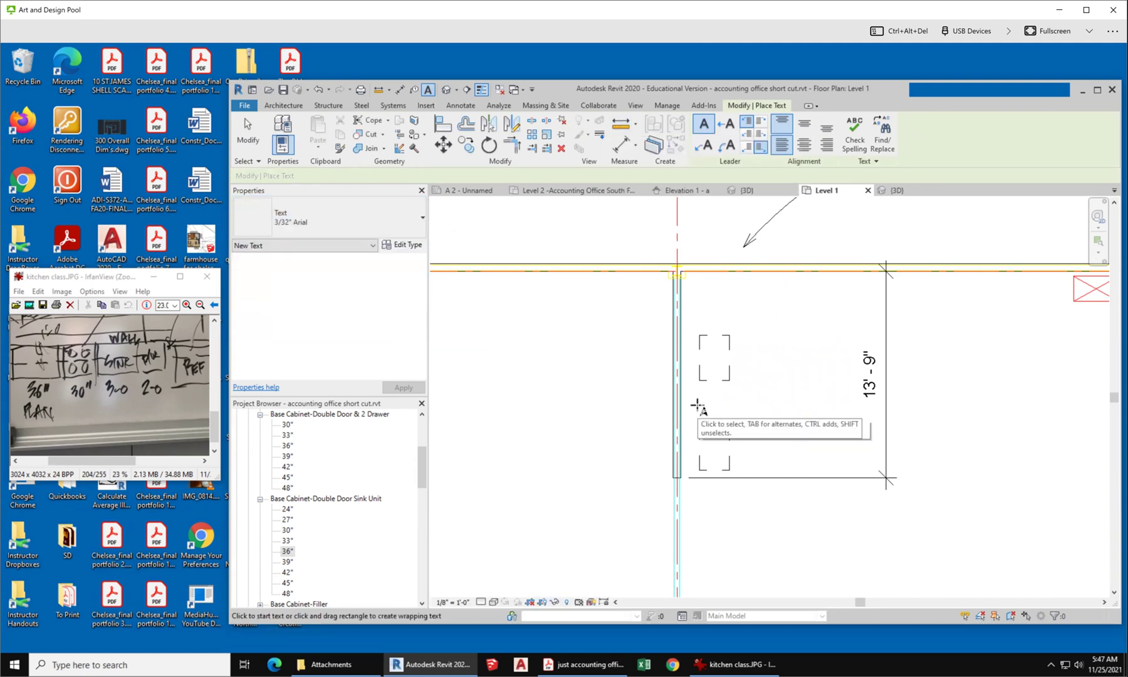
click(699, 406)
text(range)
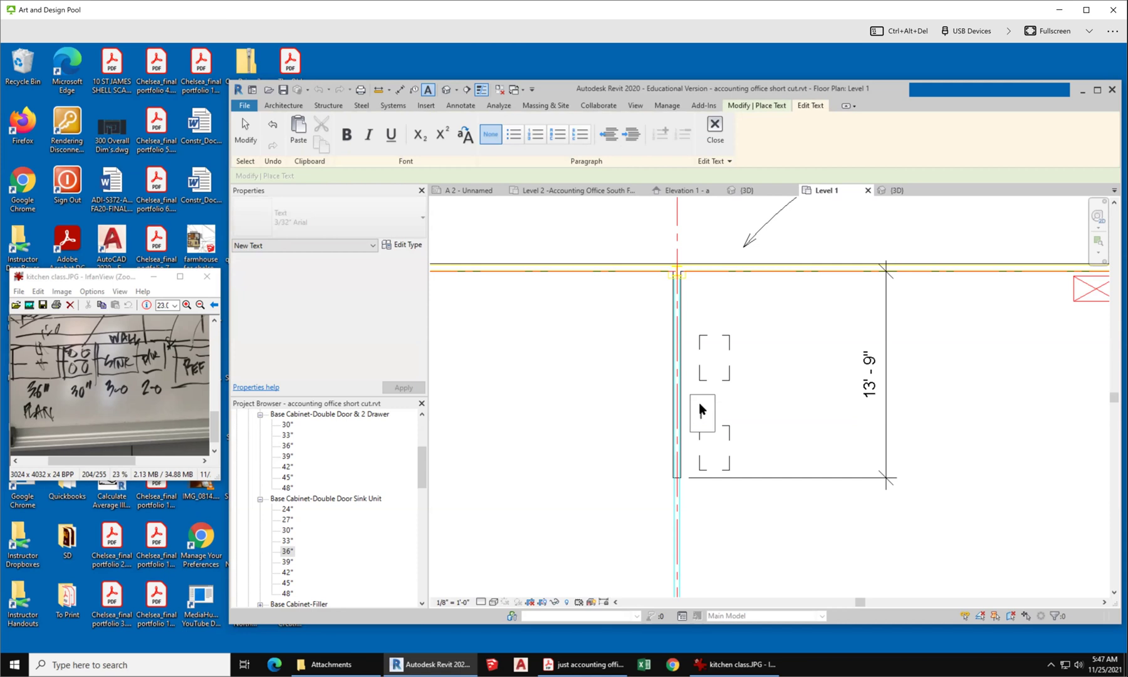
text(goes here)
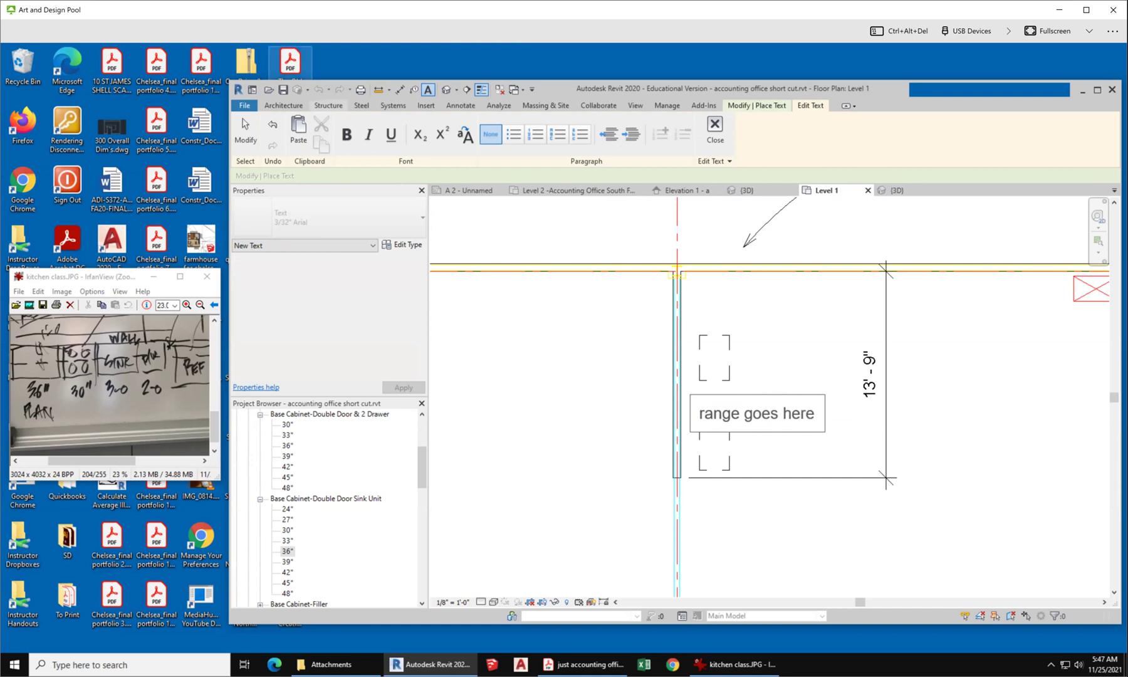
click(241, 129)
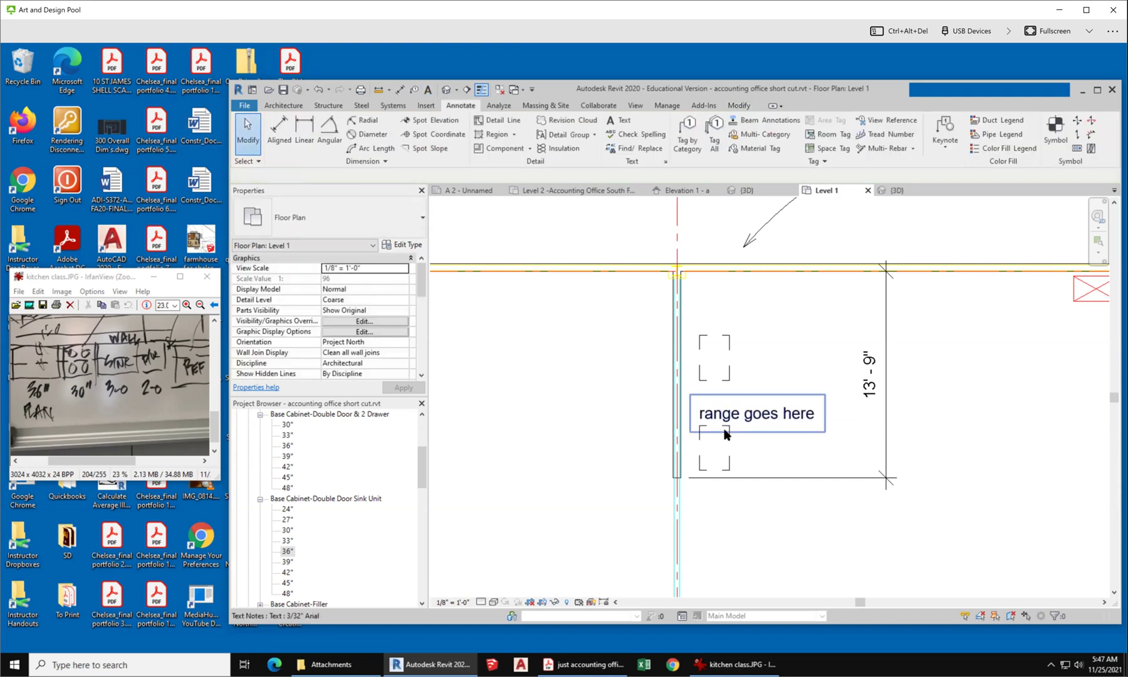
ctrl+drag(758, 415, 1007, 413)
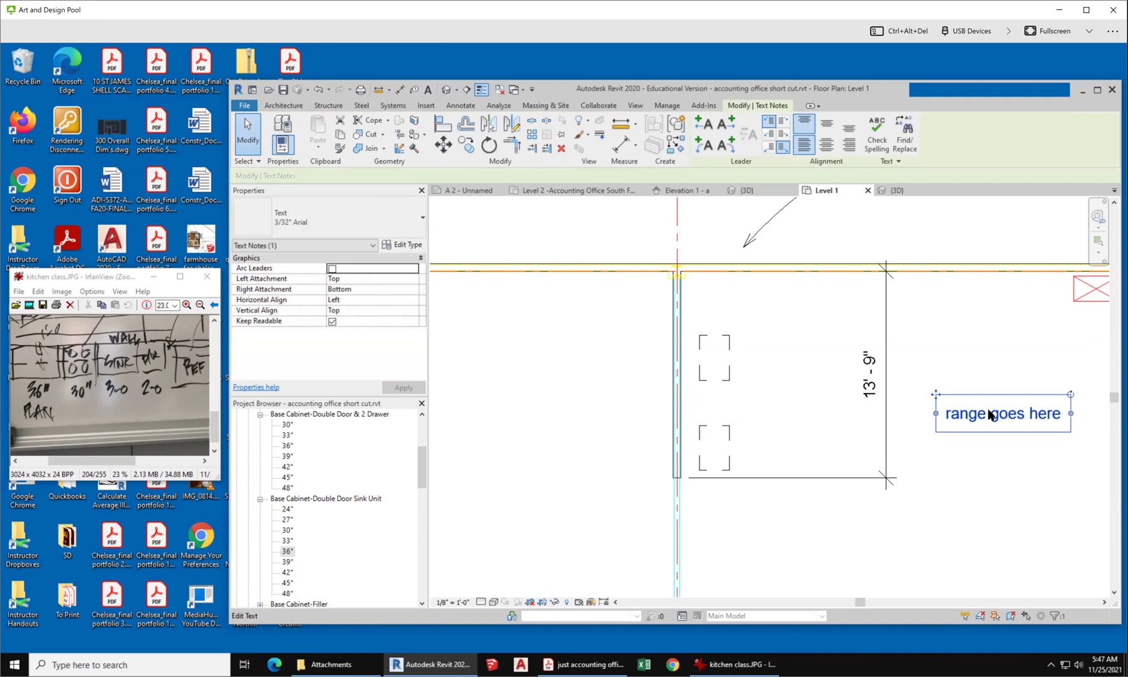
click(701, 148)
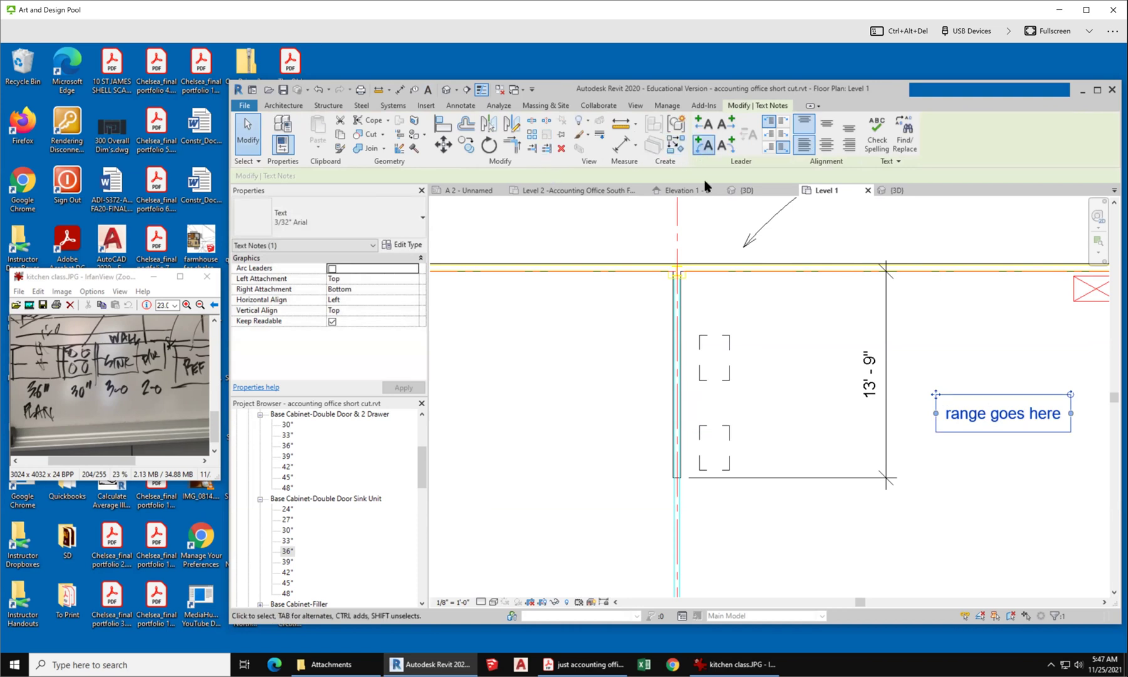
Set the 3/32" Arial type's leader arrowhead to Arrow Filled 15 Degree and point the note's leader at the gap between the cabinets.
click(407, 245)
click(770, 347)
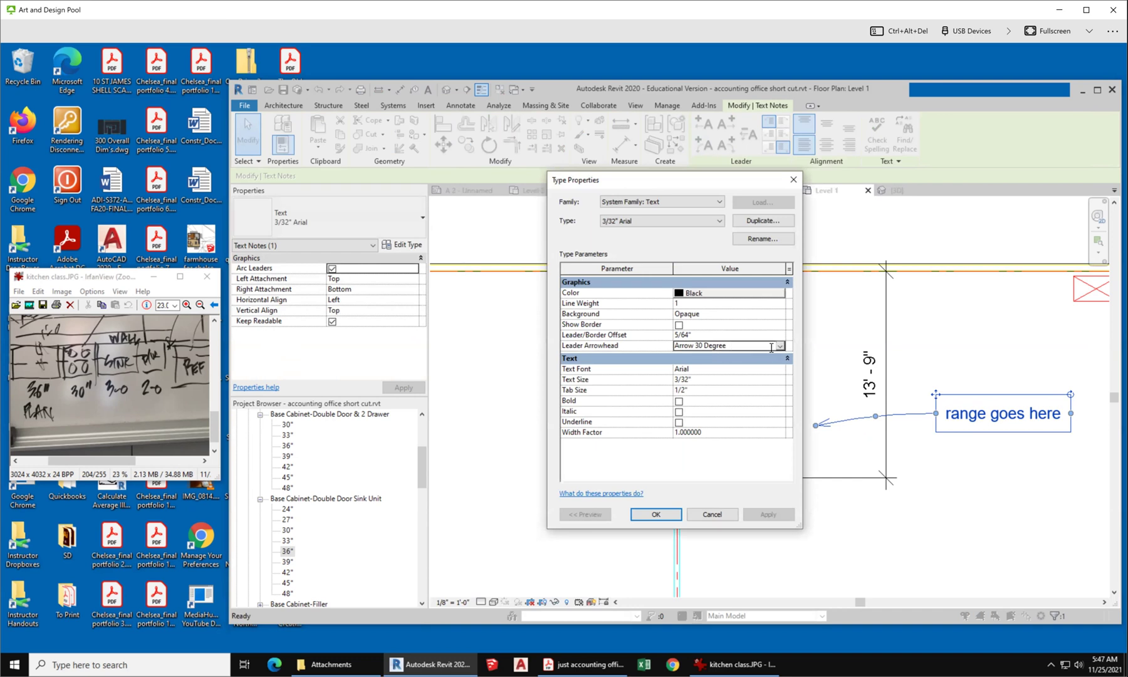
click(780, 346)
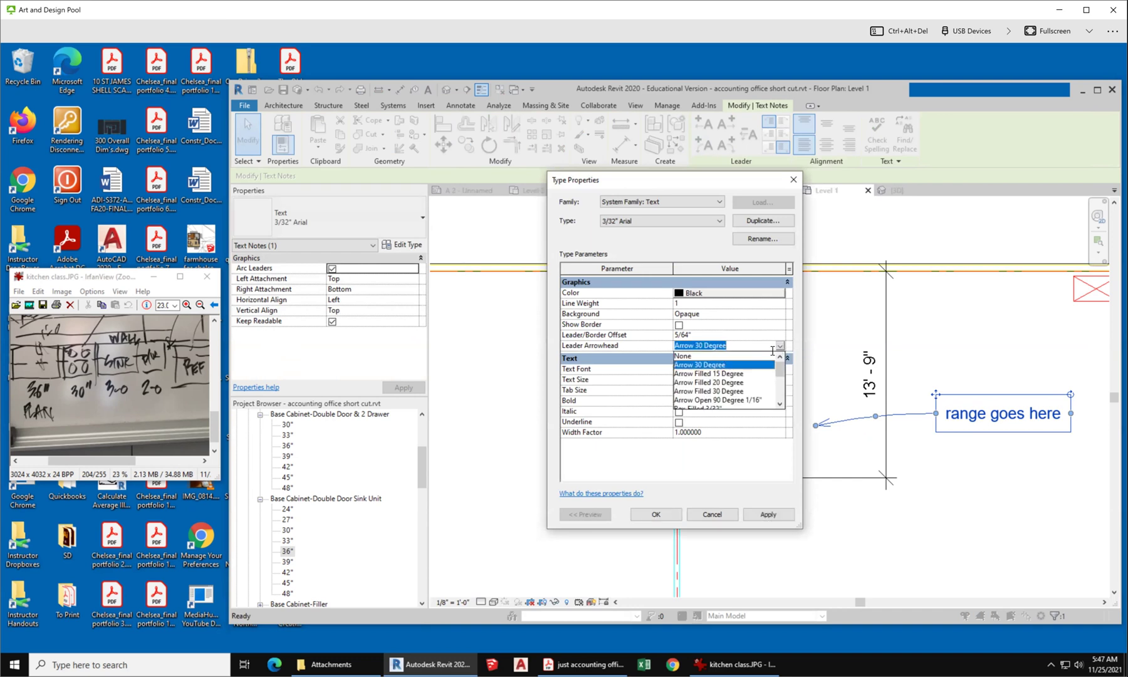
click(734, 374)
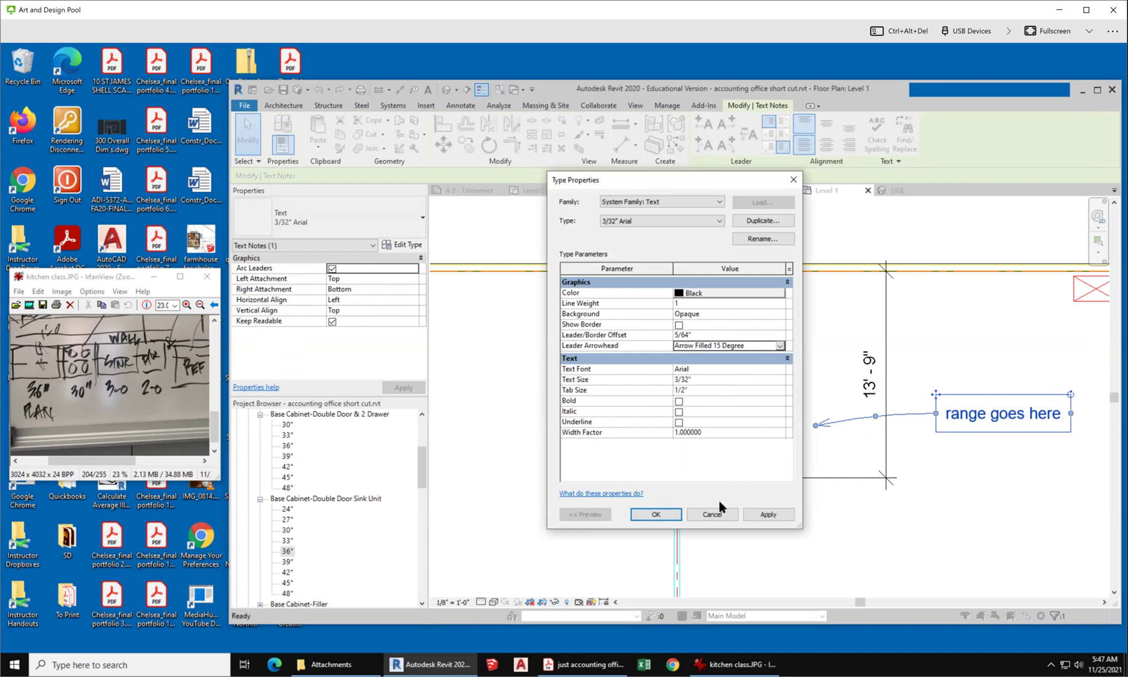
click(655, 514)
drag(815, 426, 710, 420)
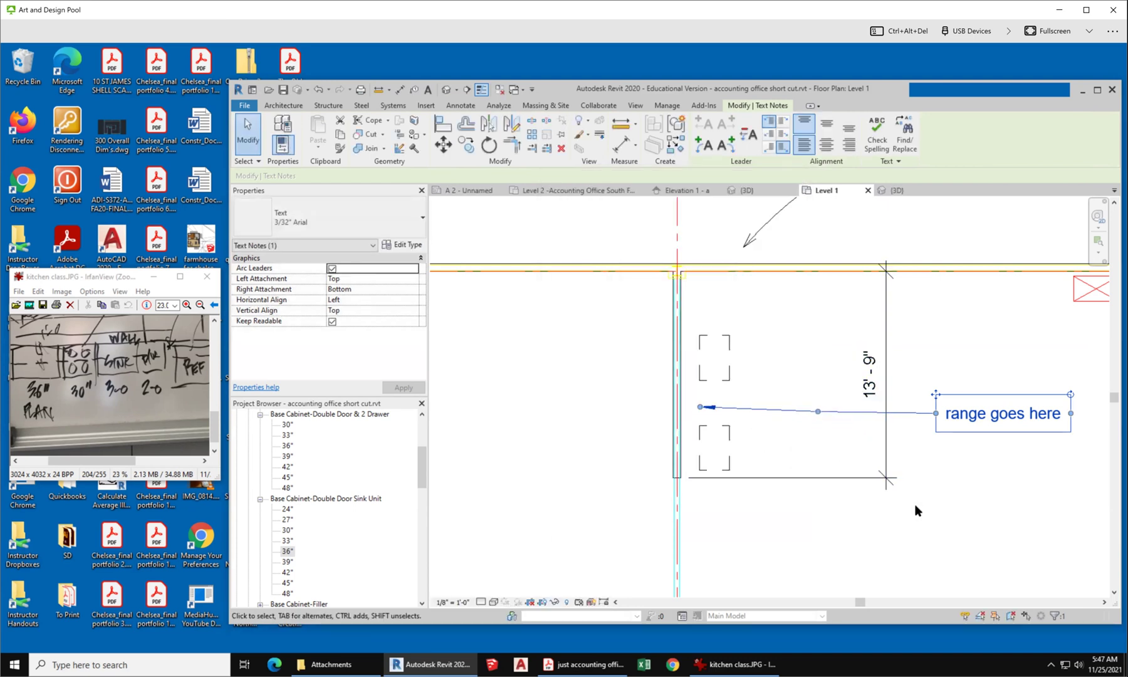
Change the "kitchen here" note to 3/32" Arial and move its leader arrow into the area beside the sink cabinet.
scroll(660, 545, down, 3)
click(945, 280)
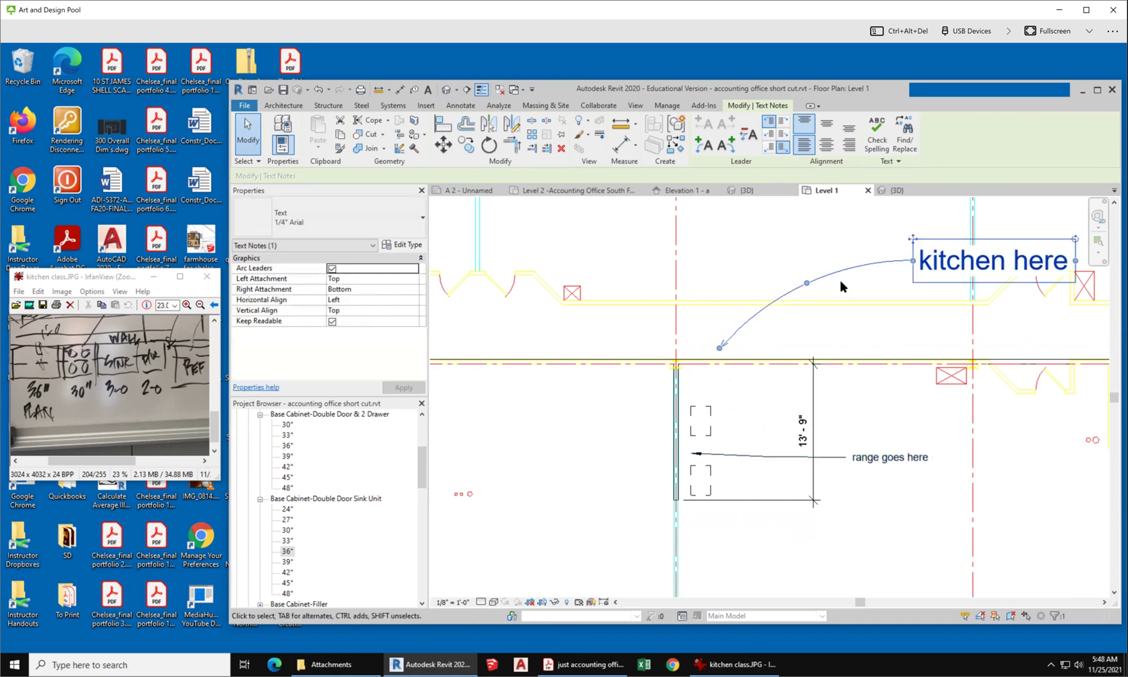
click(318, 221)
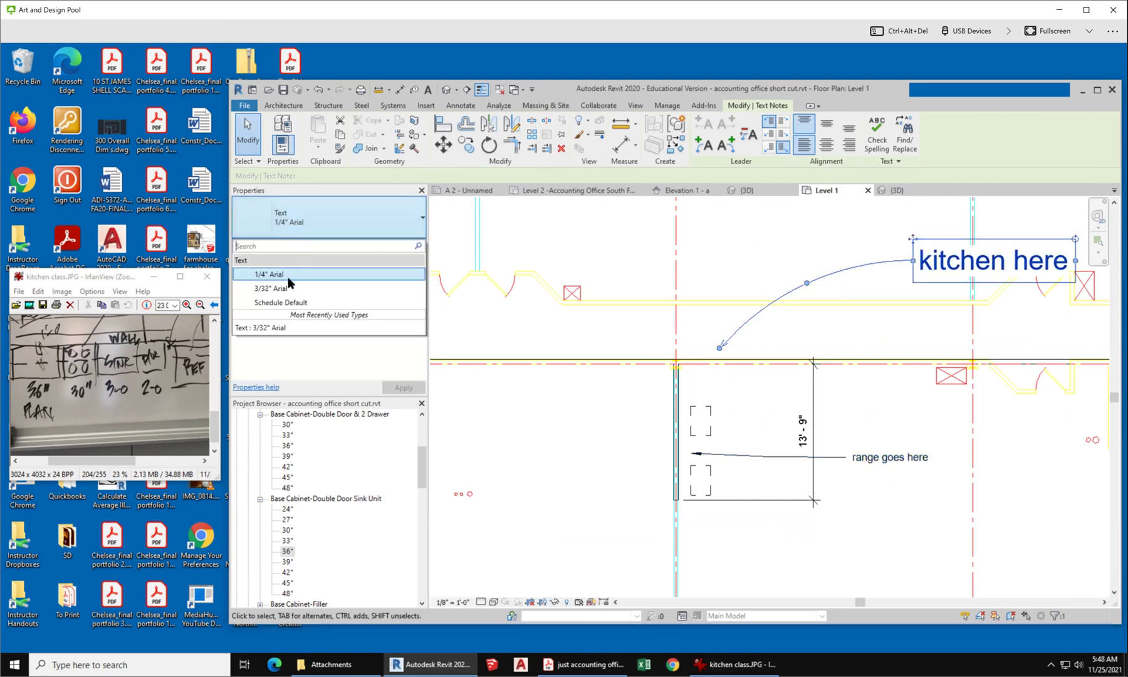
click(295, 289)
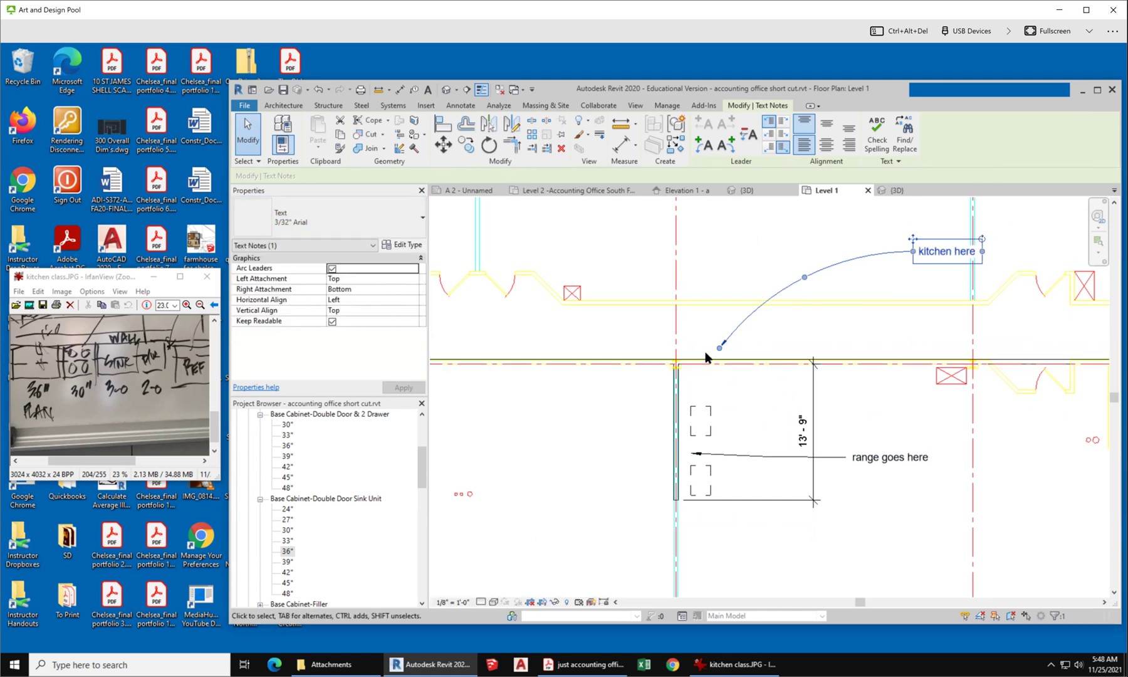
drag(718, 349, 741, 399)
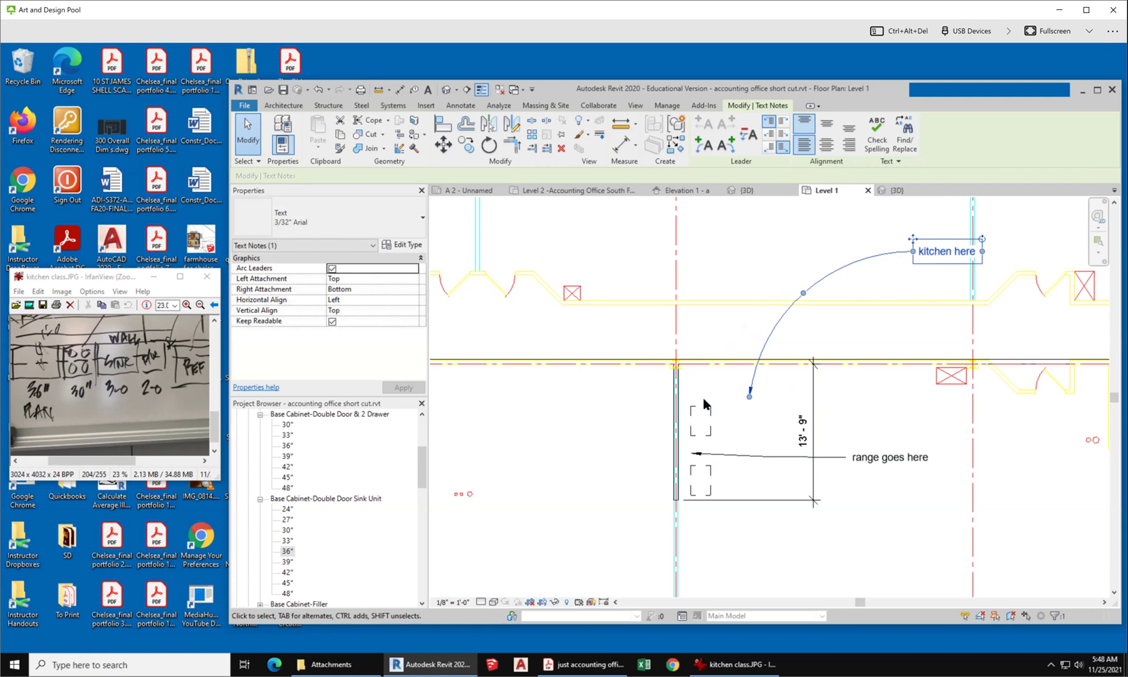
Copy the "range goes here" note just above the original and point the copy's leader at the wall-side end of the sink cabinet.
click(870, 458)
ctrl+drag(870, 459, 861, 422)
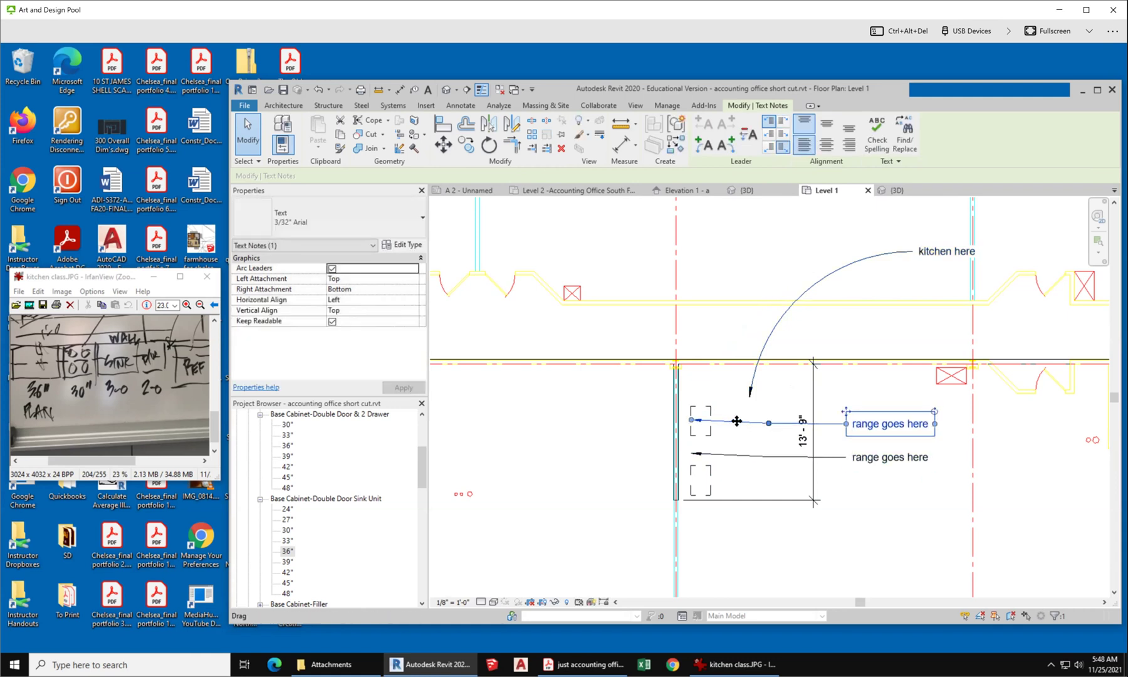
drag(696, 406, 697, 399)
Replace the copied note's text with "dishwasher".
click(871, 432)
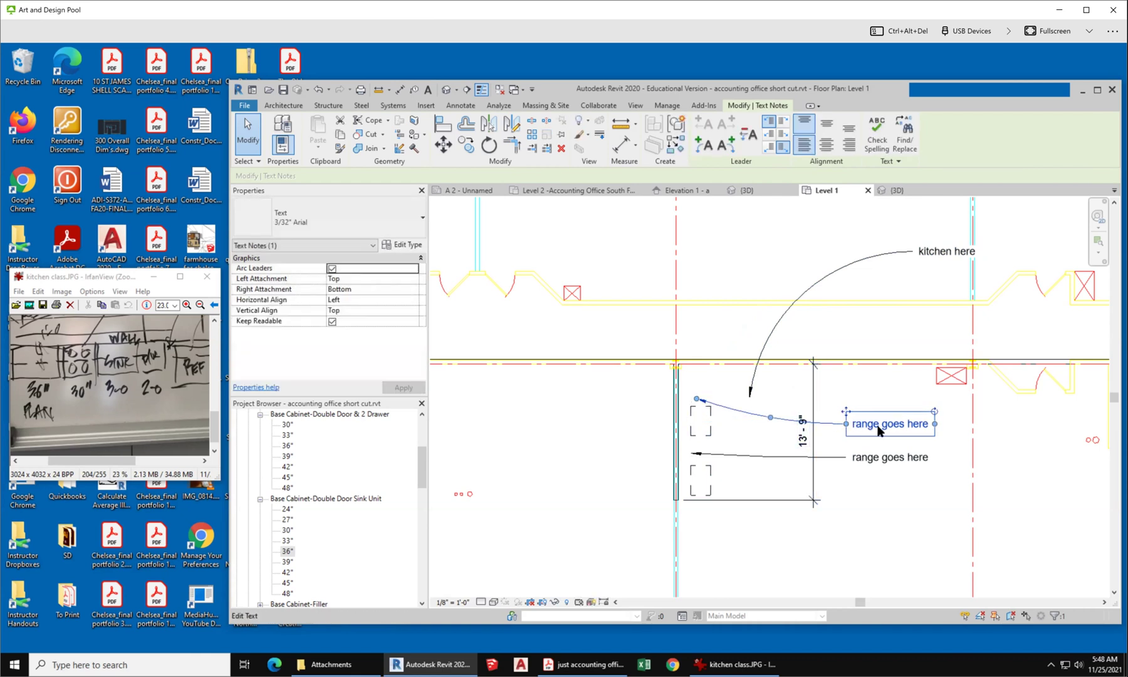
double_click(878, 426)
key(ctrl+a)
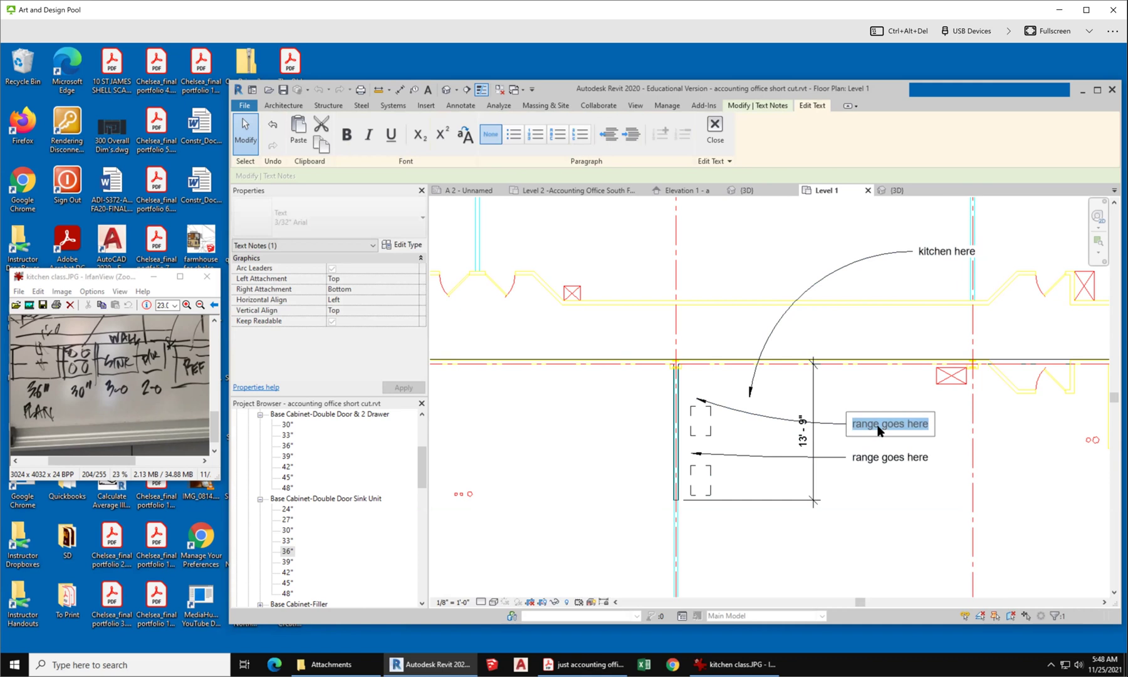
text(dish)
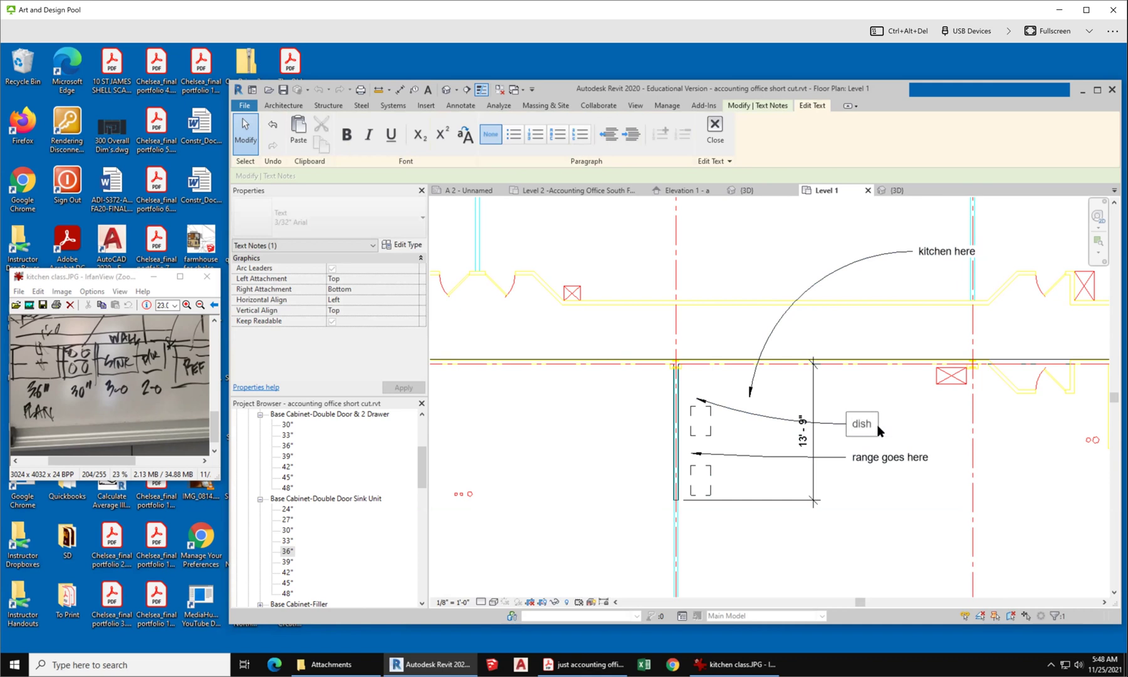
text(washer)
click(843, 505)
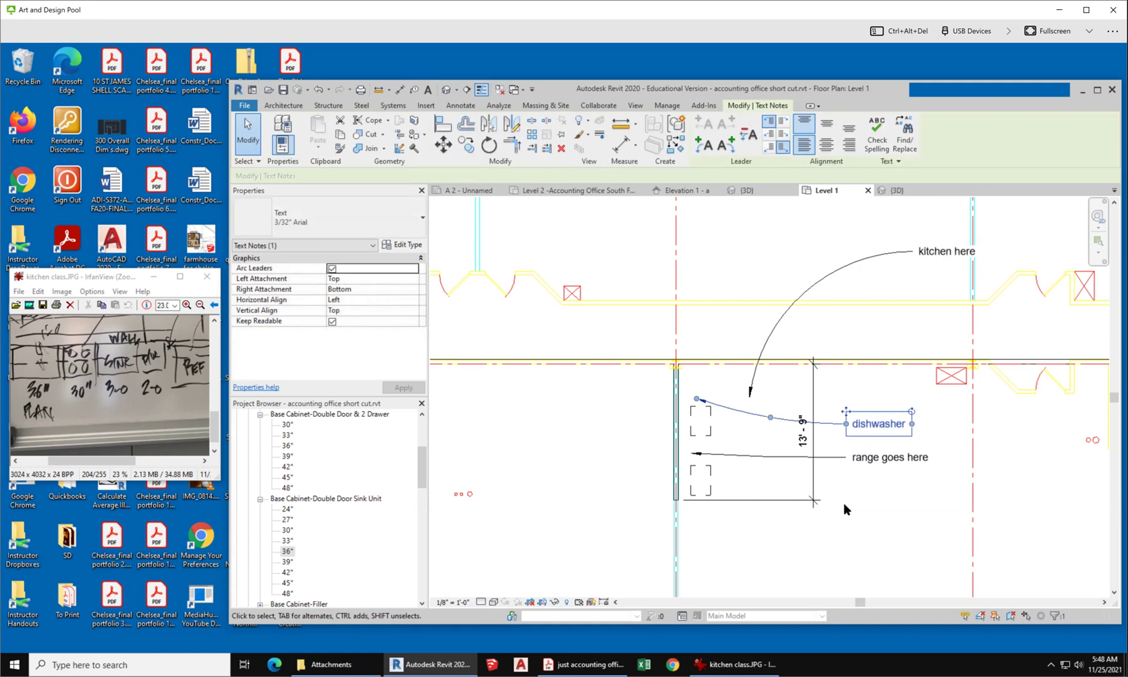
click(918, 505)
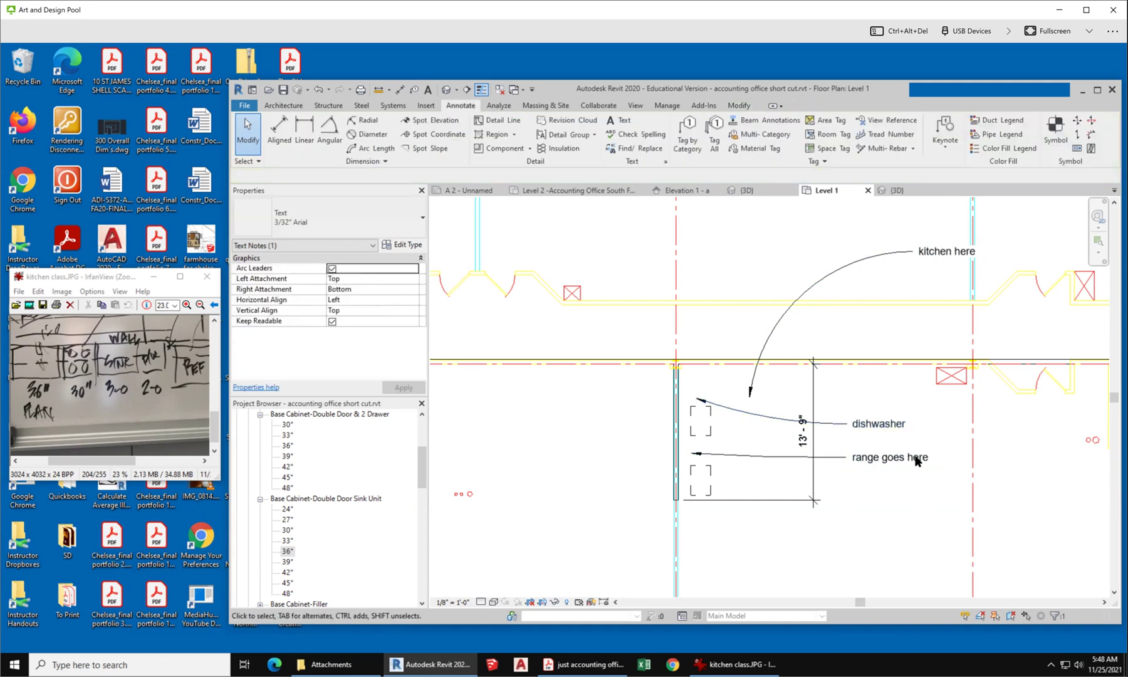
Copy the "dishwasher" note just above the original and replace the copy's text with "refrigerator at end".
ctrl+drag(879, 429, 876, 384)
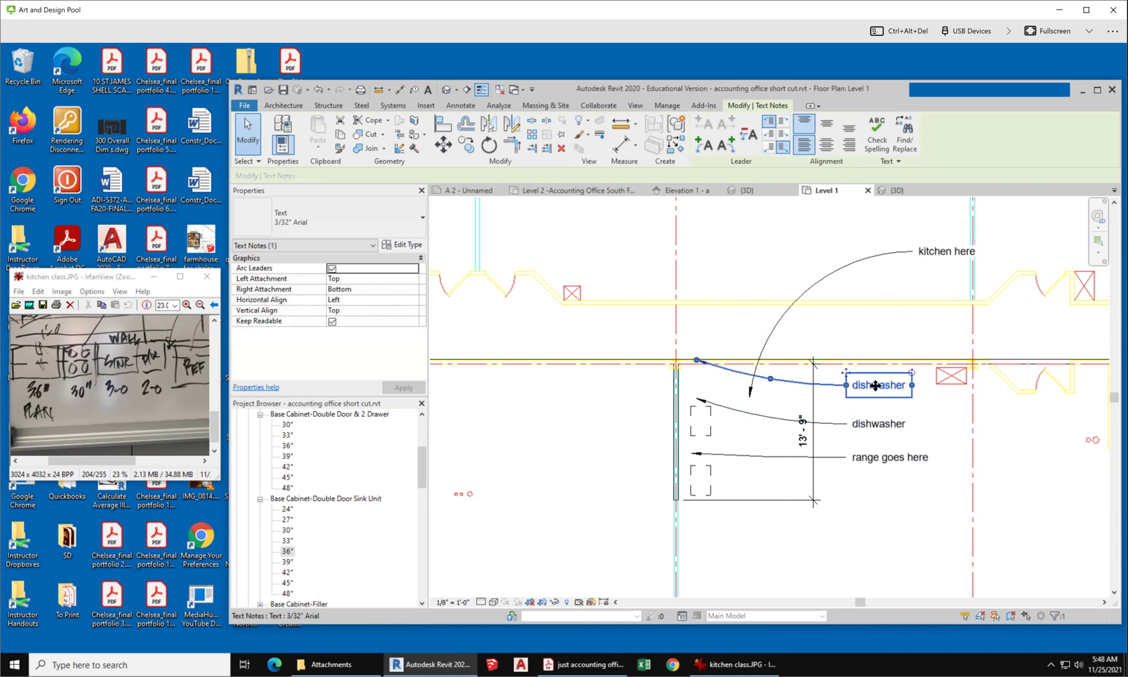
double_click(881, 387)
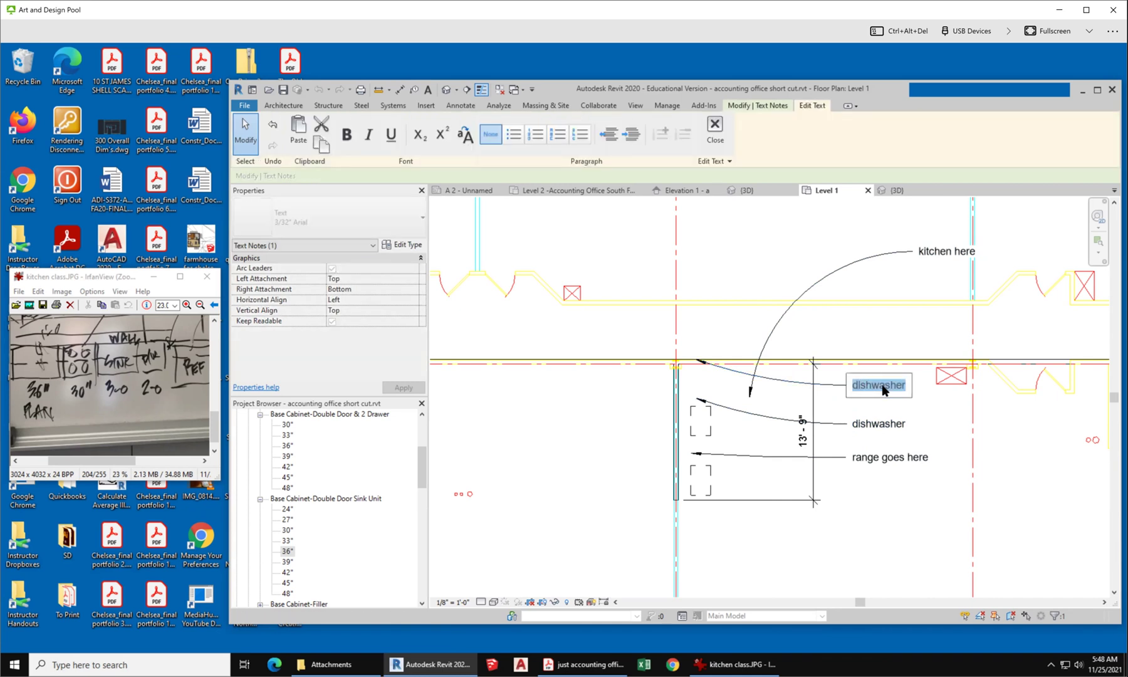
text(refrigerator at end)
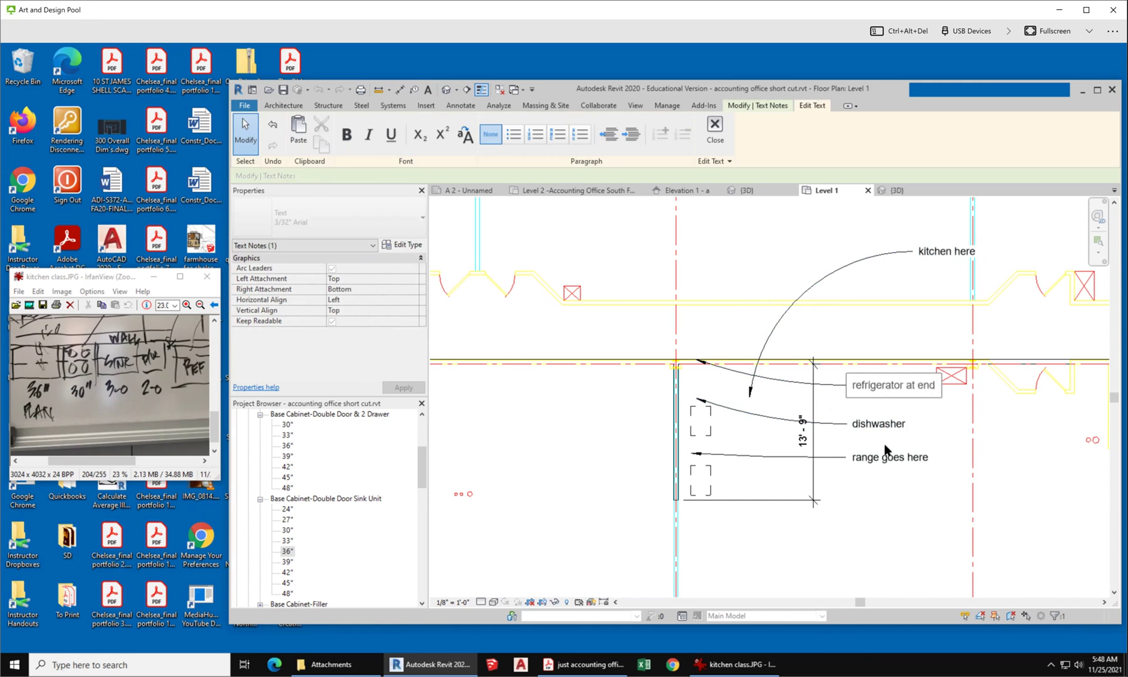
click(864, 520)
Point the "refrigerator at end" note's leader into the corner where the partition meets the horizontal wall.
scroll(870, 507, up, 2)
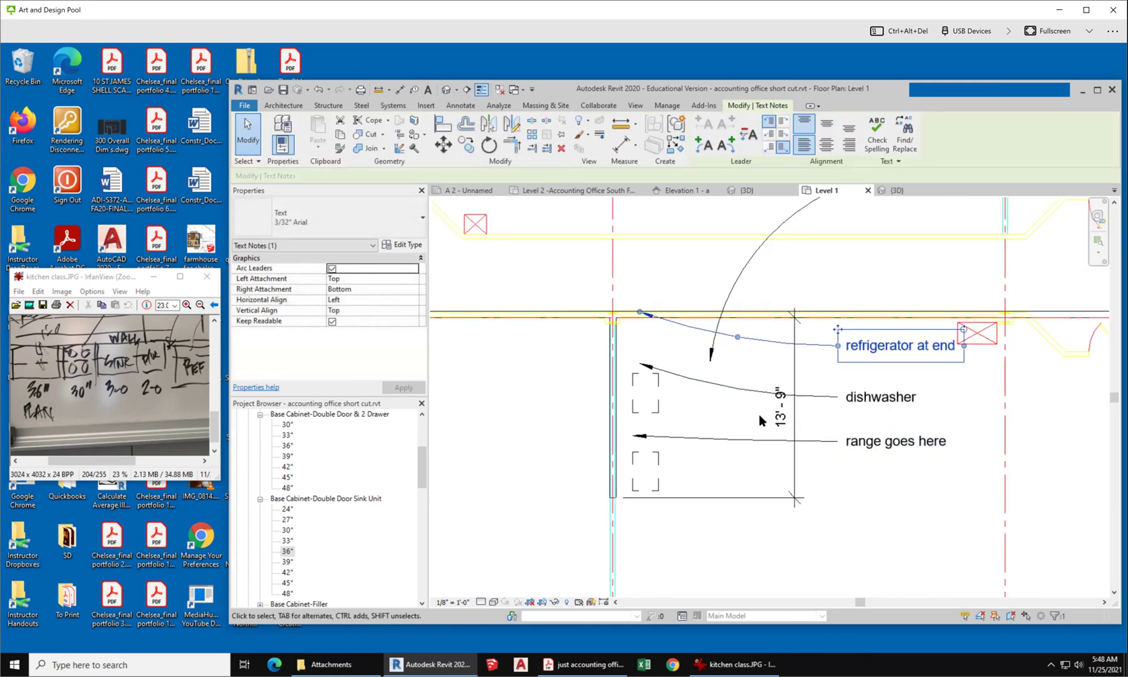
mouse_move(639, 312)
mouse_down()
mouse_move(642, 333)
mouse_move(632, 329)
mouse_up()
click(882, 400)
click(882, 400)
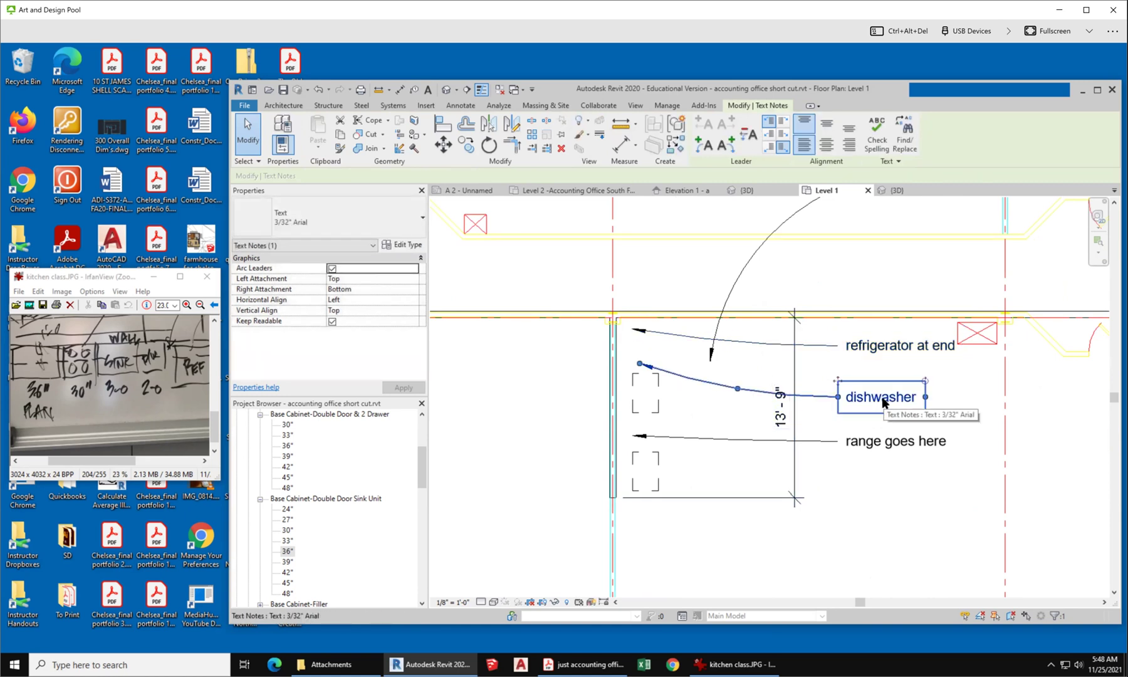
click(660, 407)
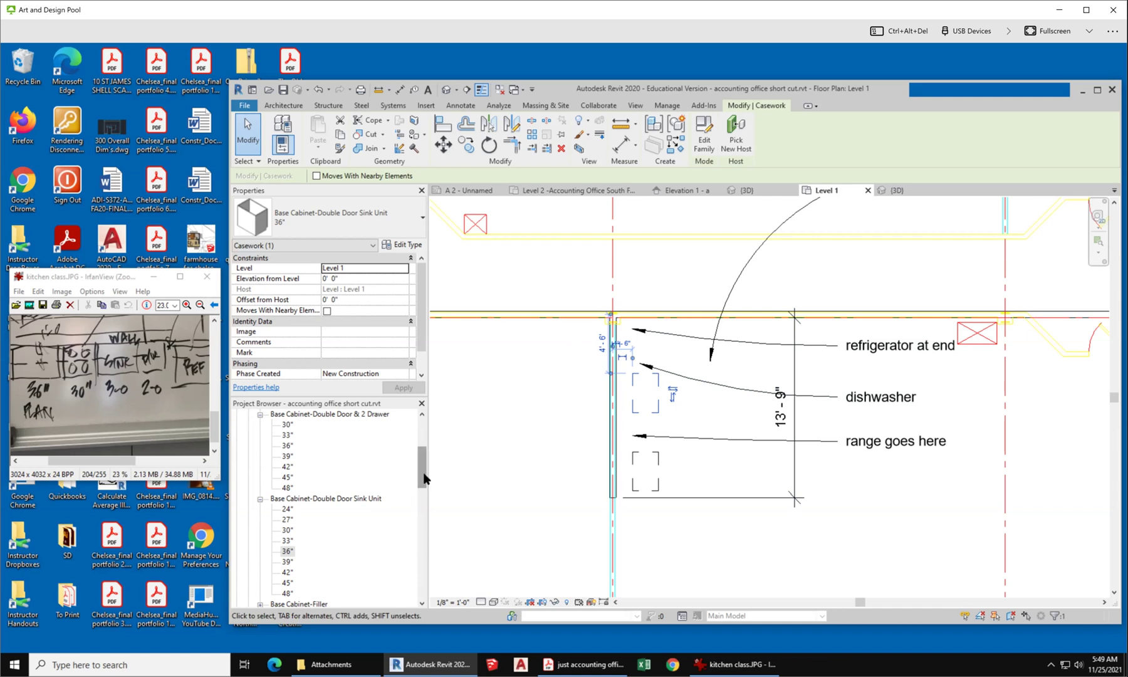
key(Escape)
Place a 24" Dishwasher from the Specialty Equipment families in the open area beside the sink cabinet.
scroll(424, 533, down, 10)
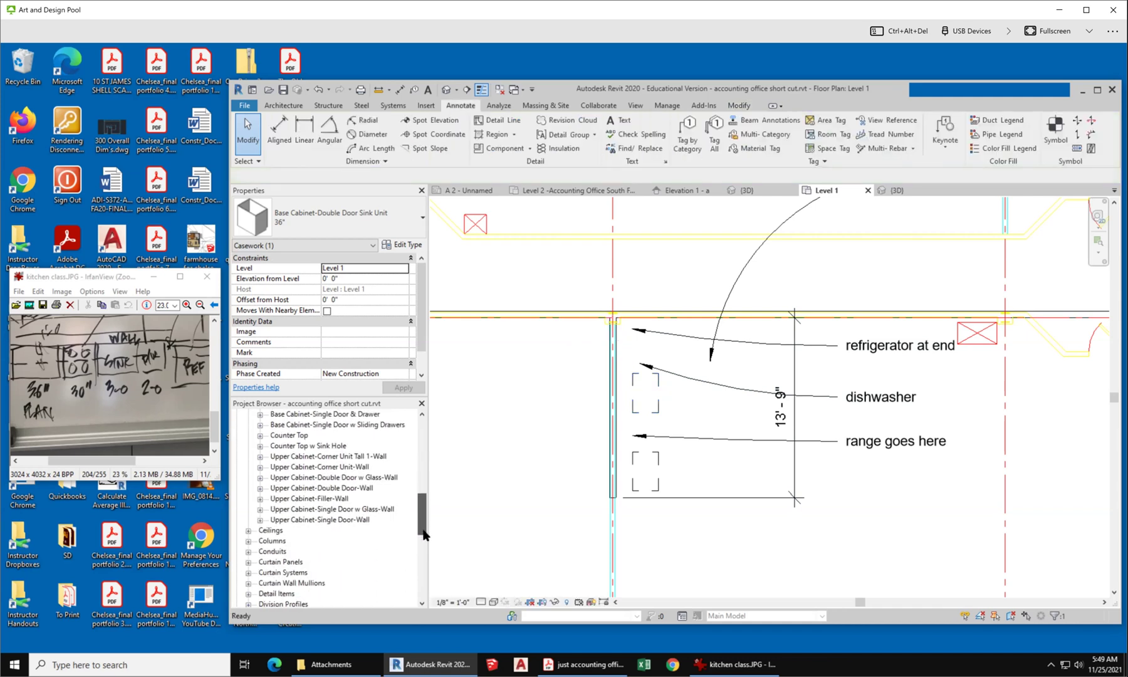
drag(424, 588, 424, 589)
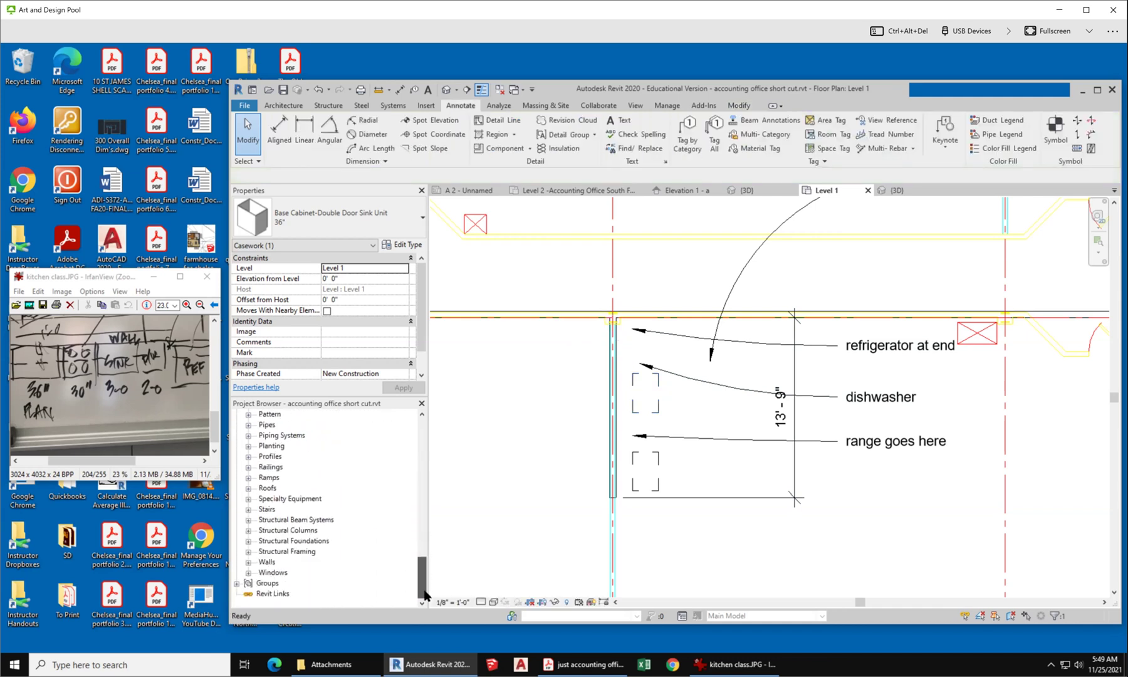
click(281, 499)
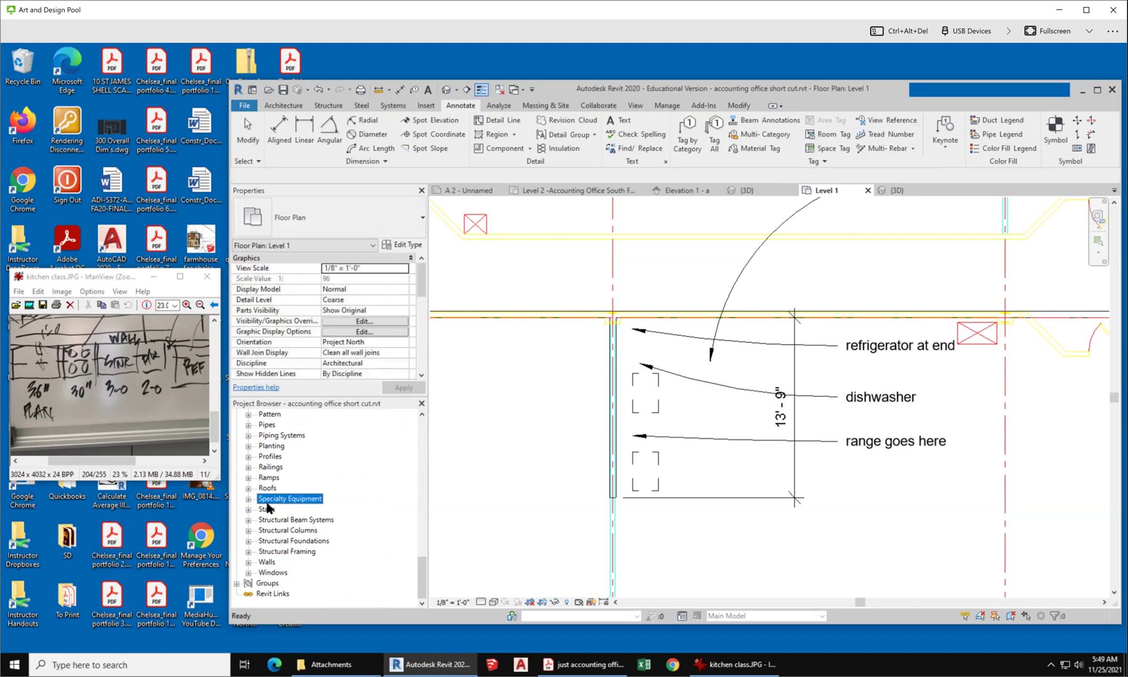
click(248, 499)
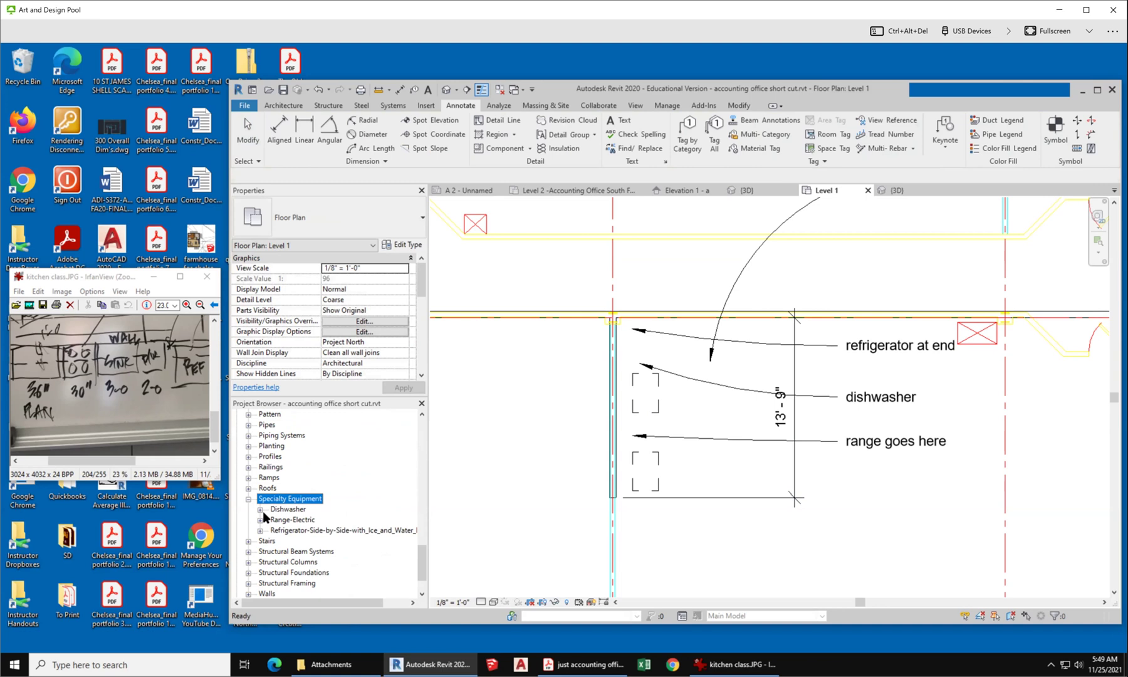
click(261, 509)
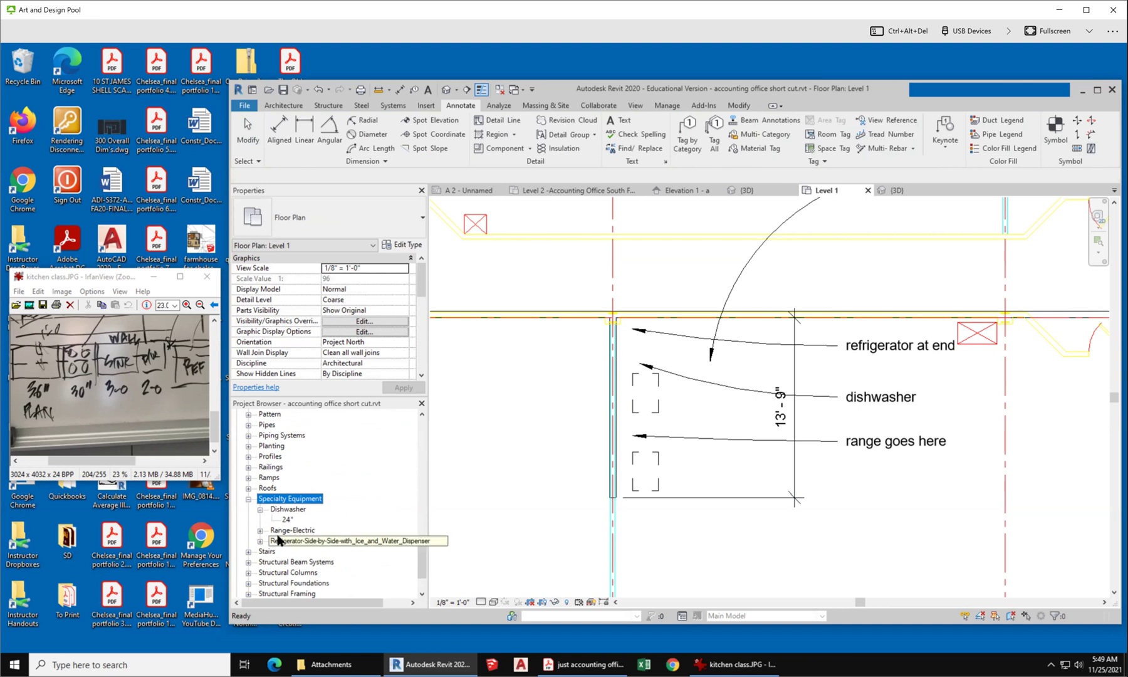
drag(281, 520, 738, 372)
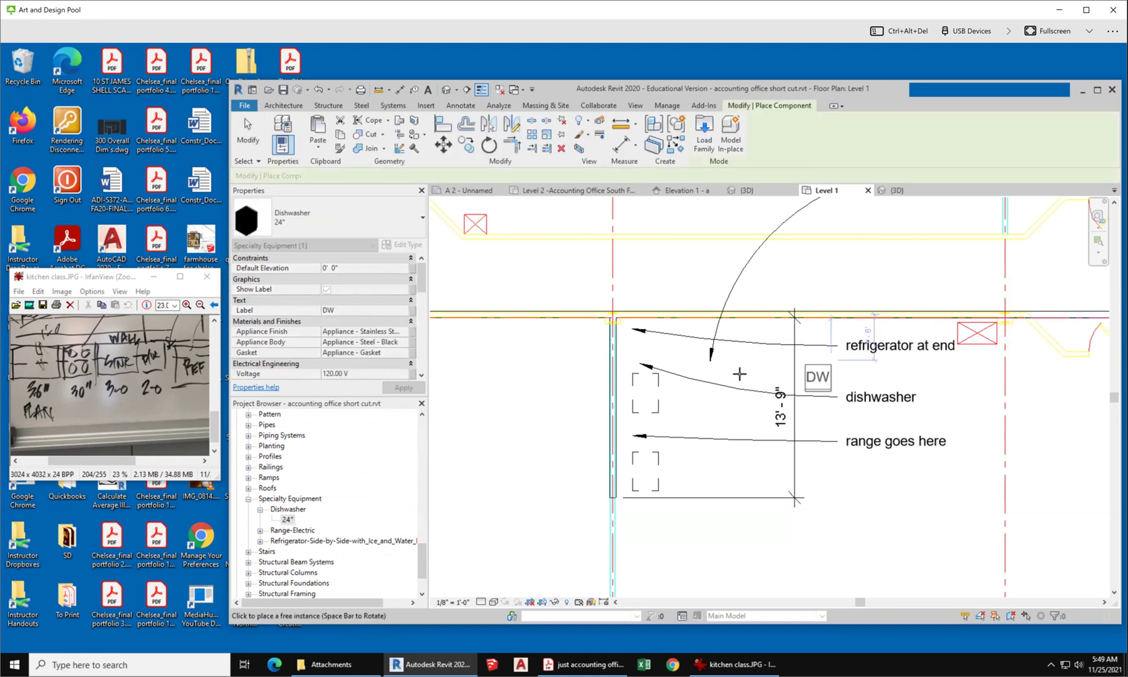
click(753, 359)
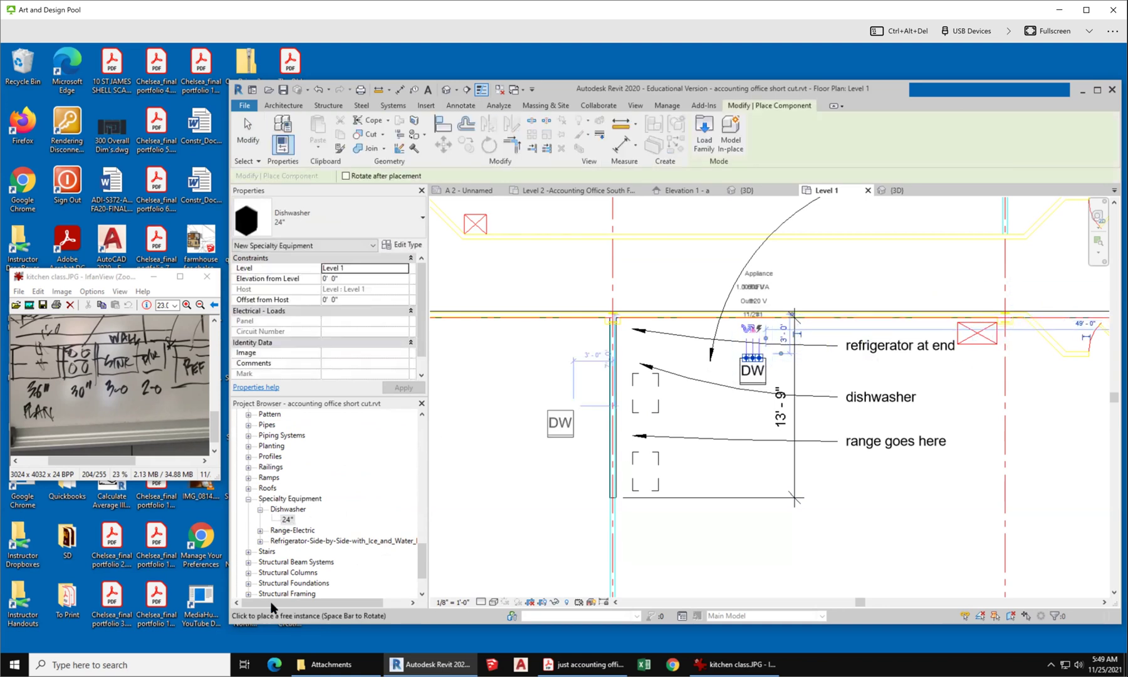
Place a 30" Range-Electric in the open floor area beside the gap between the two cabinets.
click(260, 530)
key(Escape)
key(Escape)
click(287, 540)
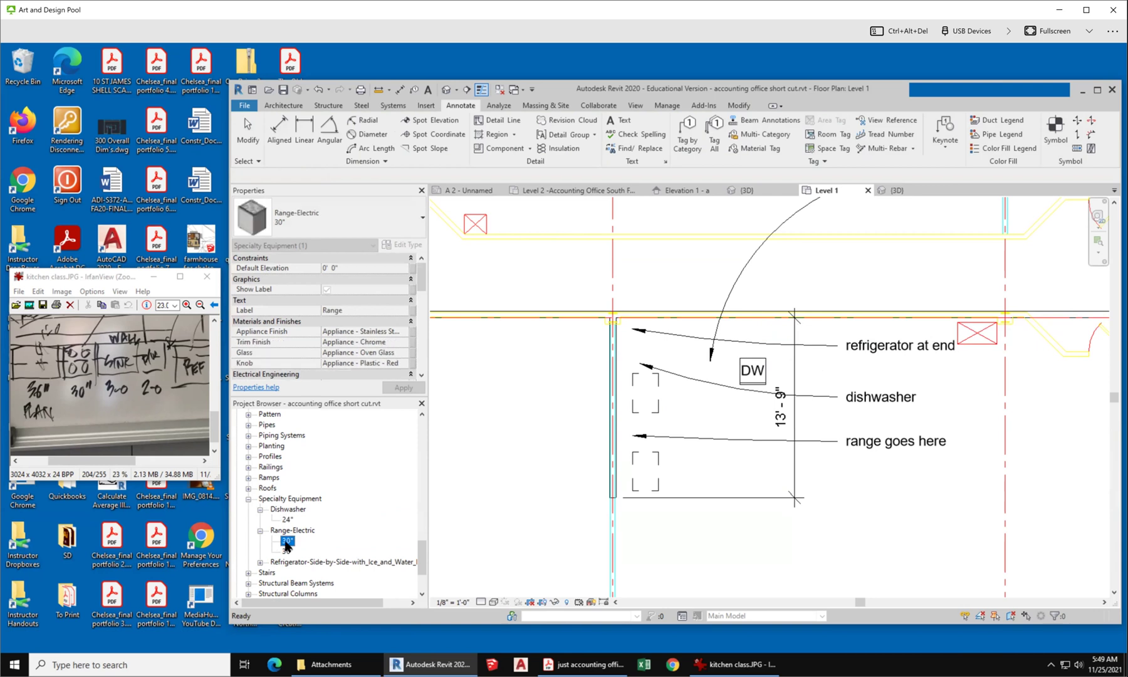
drag(332, 542, 716, 432)
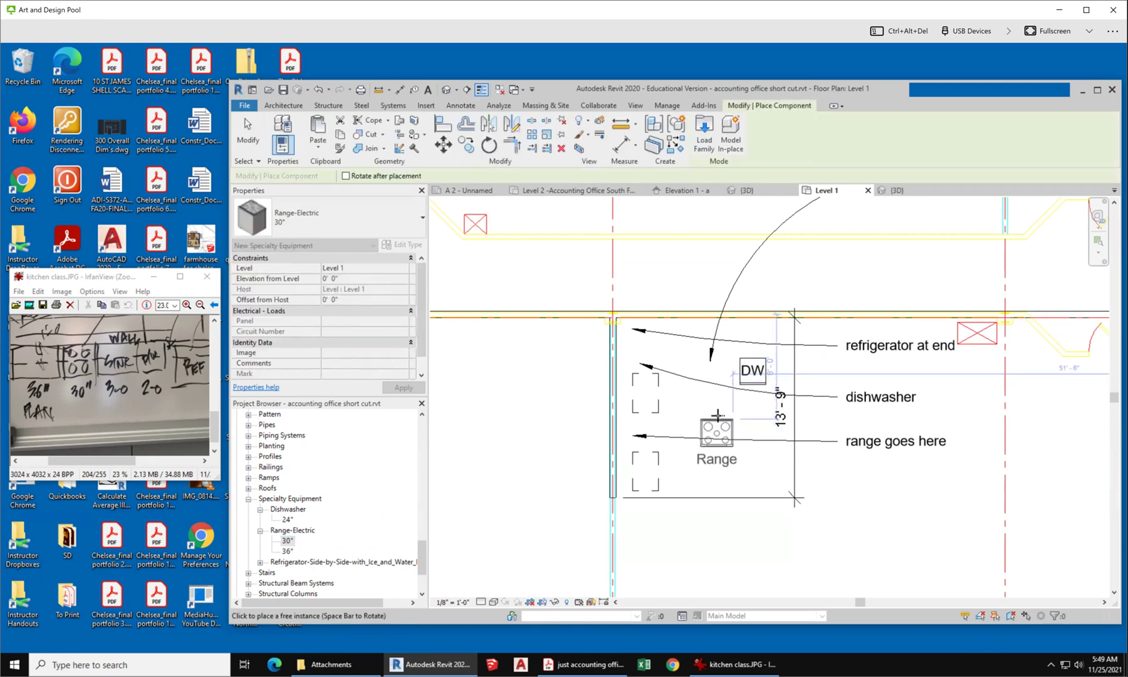
click(716, 433)
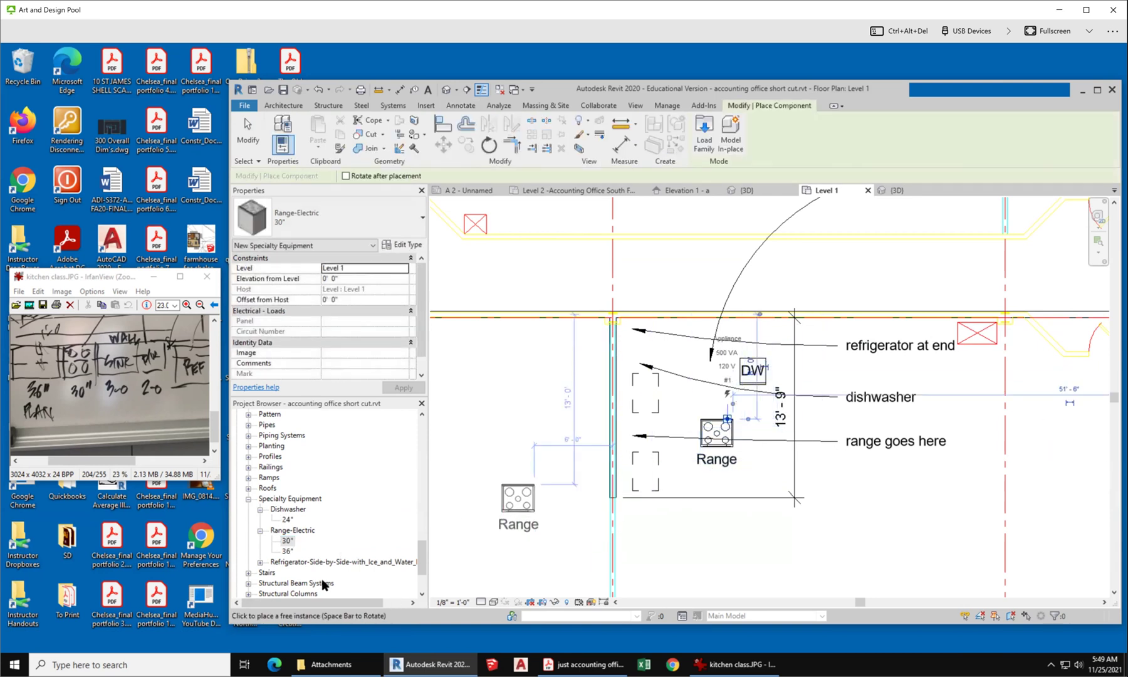
Place the 33" Refrigerator-Side-by-Side with Ice and Water Dispenser just below the horizontal wall near the 13'-9" dimension.
click(313, 561)
key(Escape)
click(260, 562)
click(281, 573)
drag(325, 563, 823, 289)
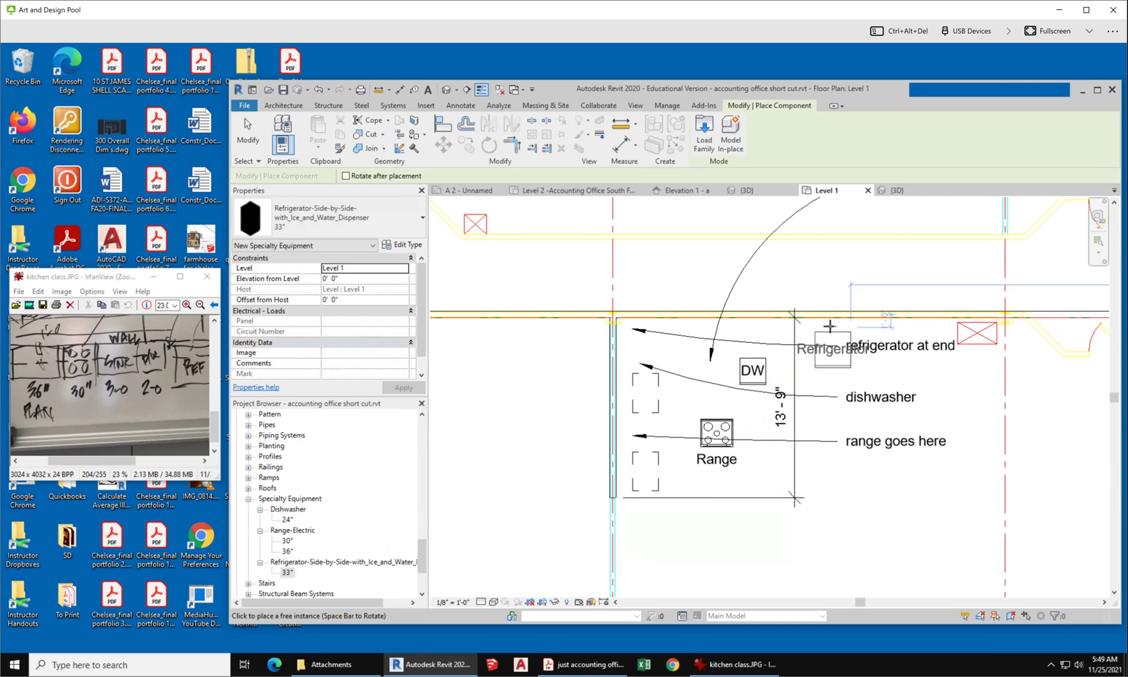
click(804, 319)
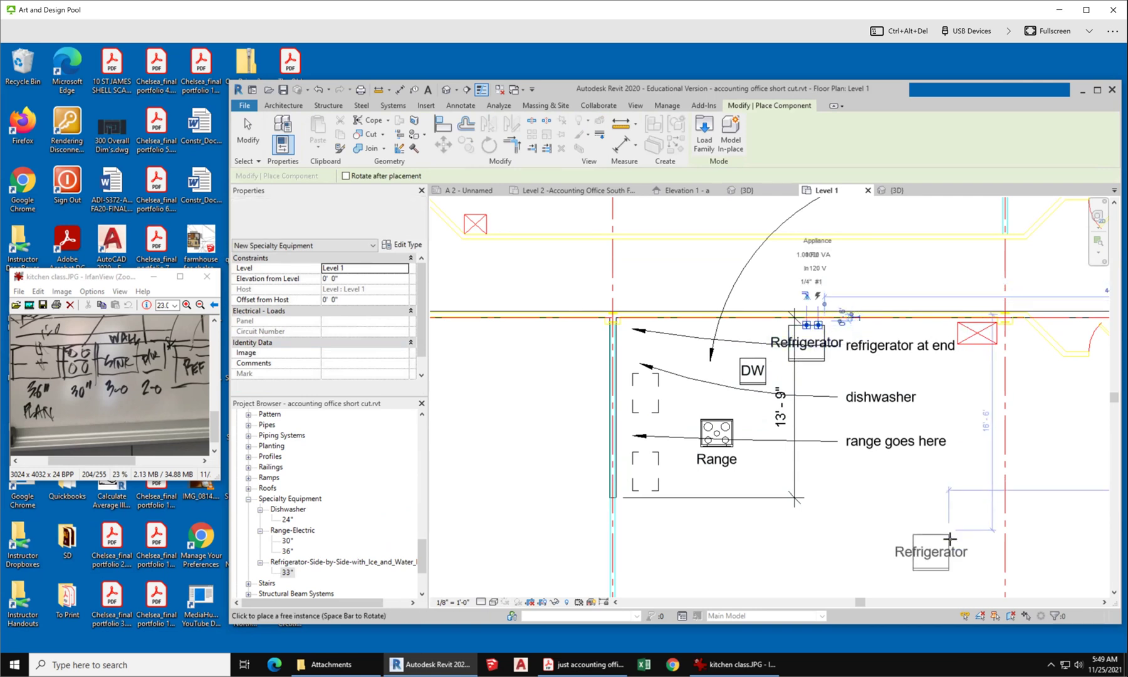
click(254, 121)
Rotate the range 90° so its back faces the partition and move it close to the cabinets.
scroll(808, 386, up, 2)
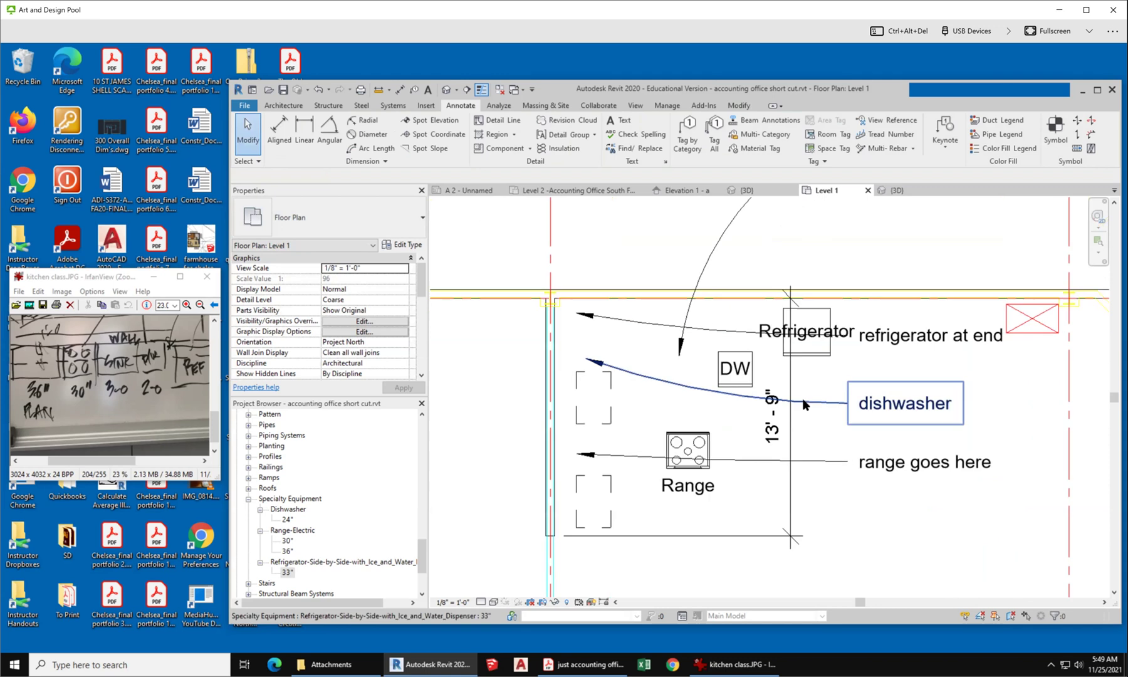
click(689, 450)
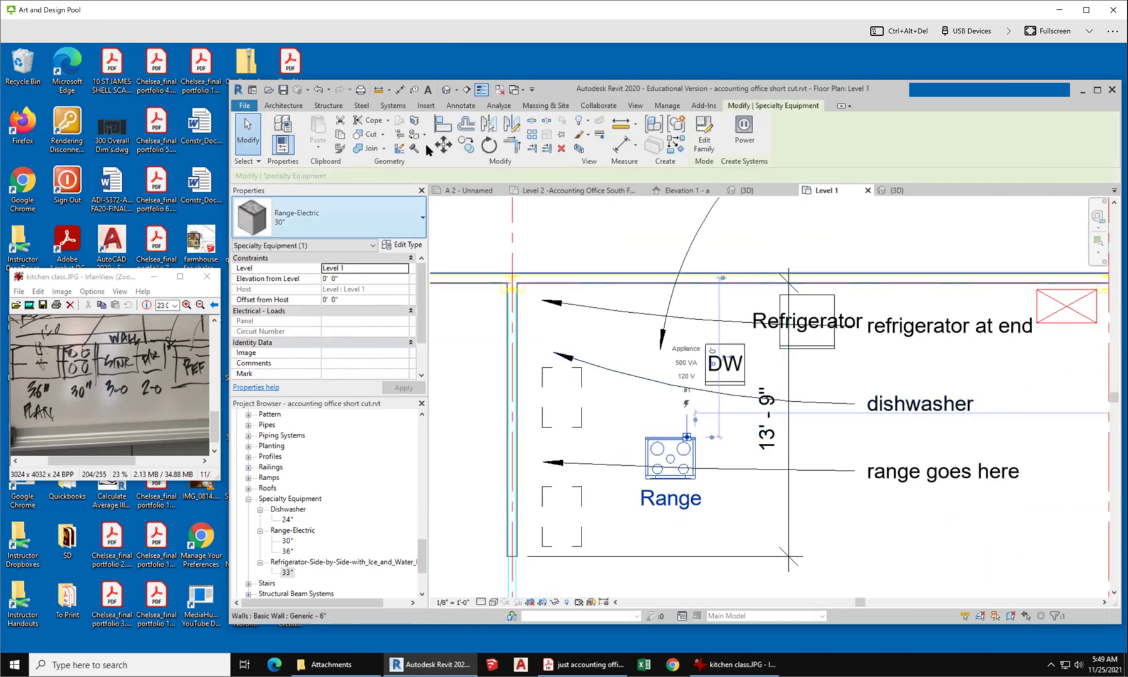
click(489, 144)
click(786, 463)
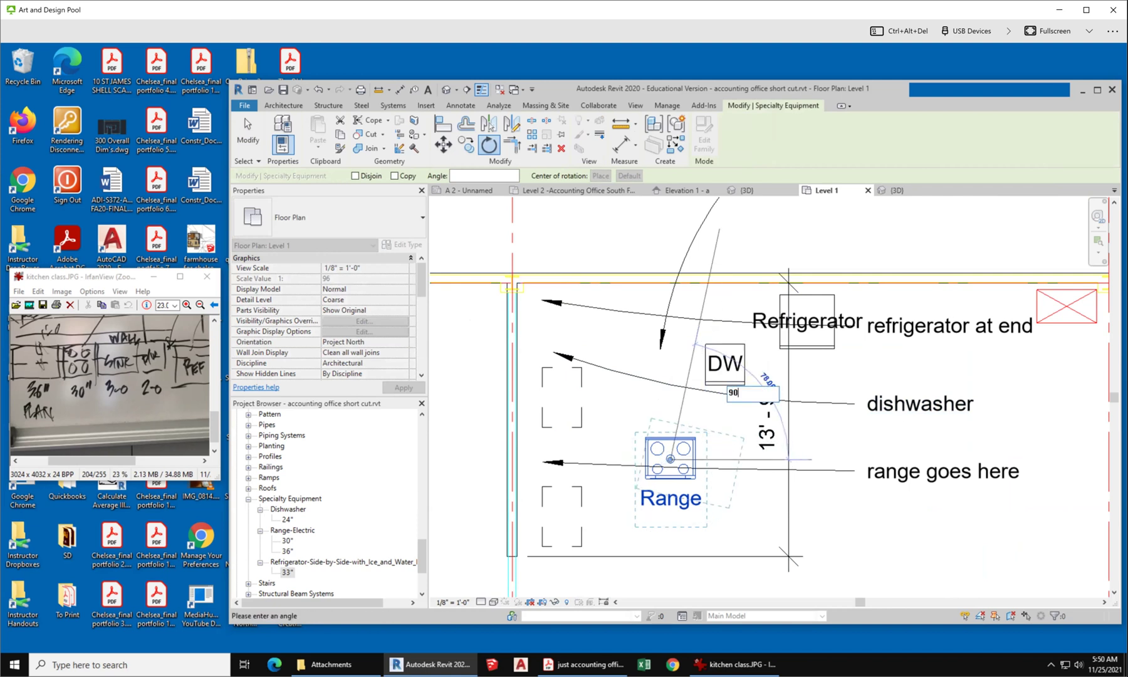
click(695, 344)
click(713, 511)
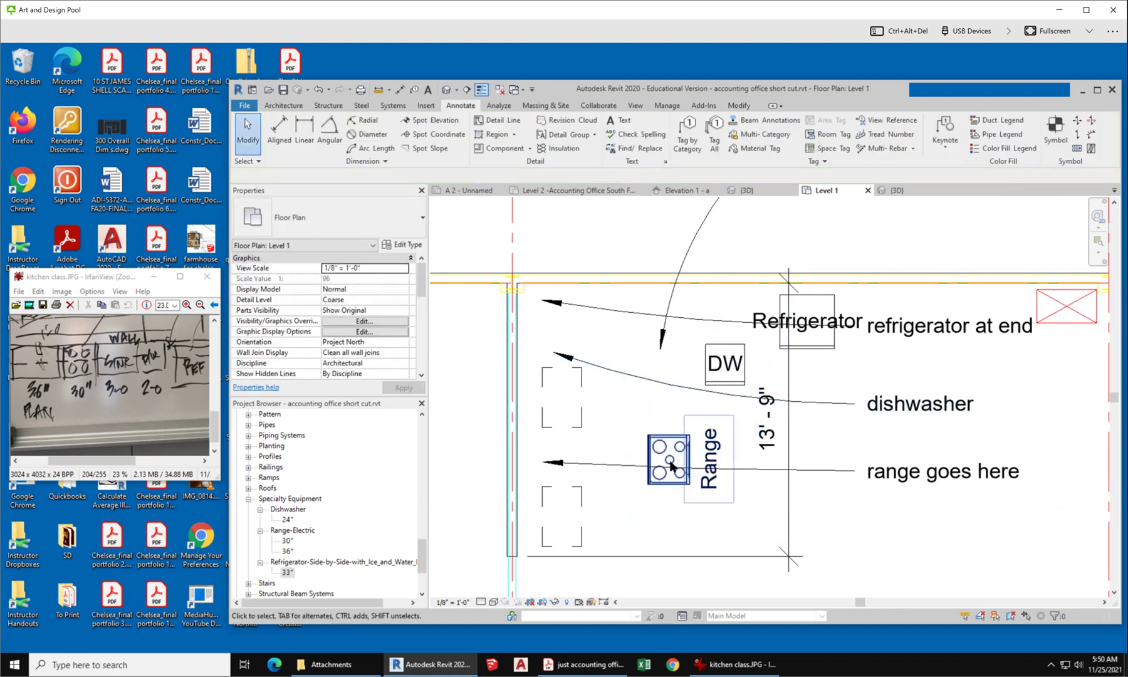
drag(649, 459, 592, 459)
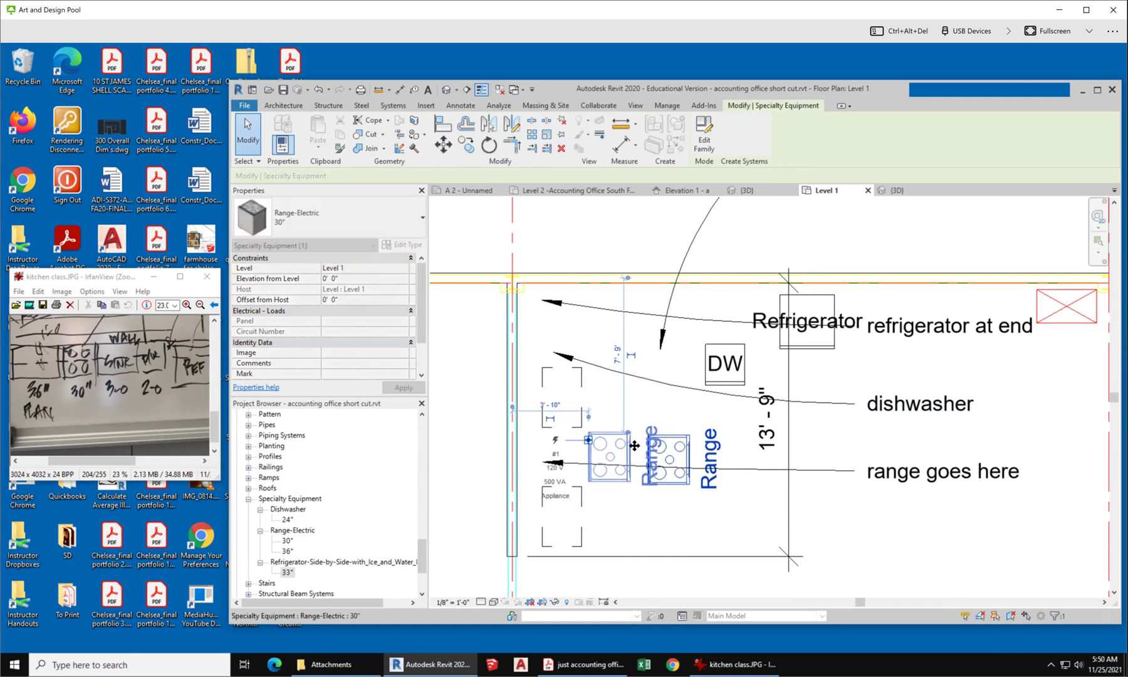
Rotate the dishwasher 90° so its back faces the partition and move it nearer the wall-side end of the sink cabinet.
click(725, 363)
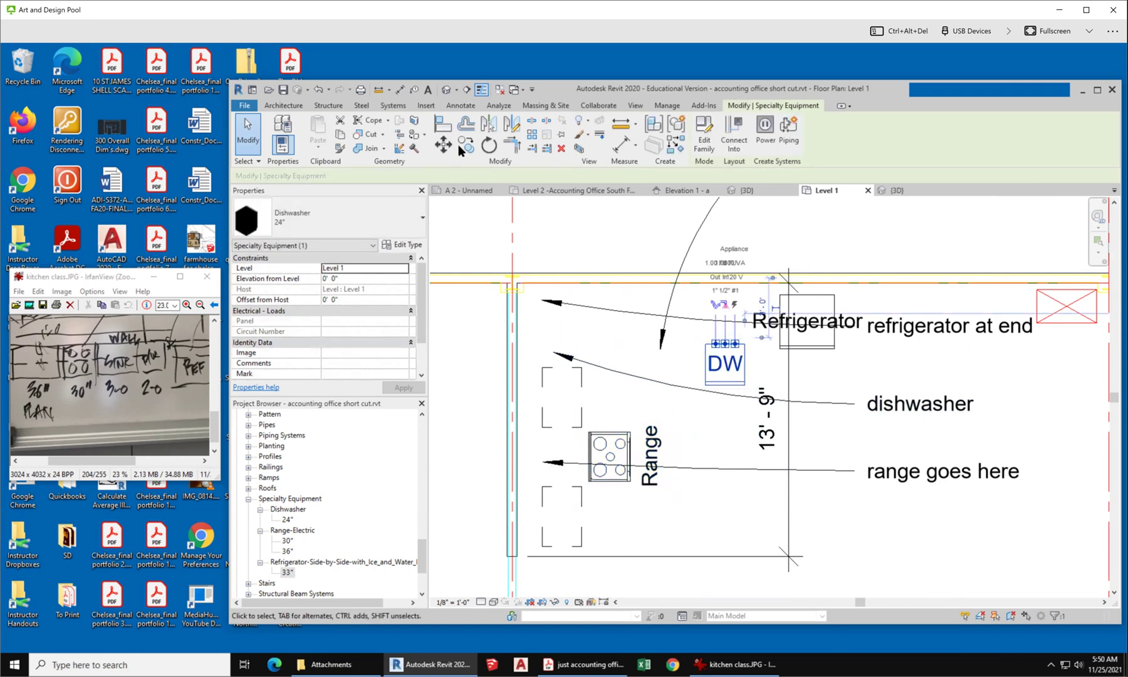
click(489, 146)
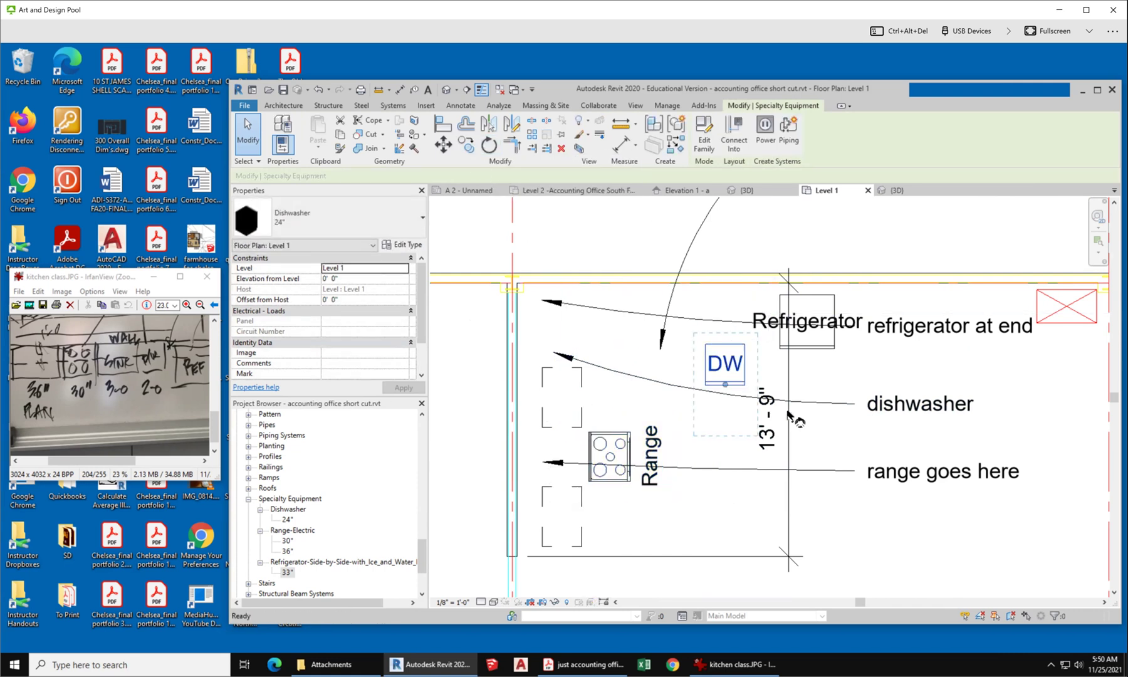
click(915, 384)
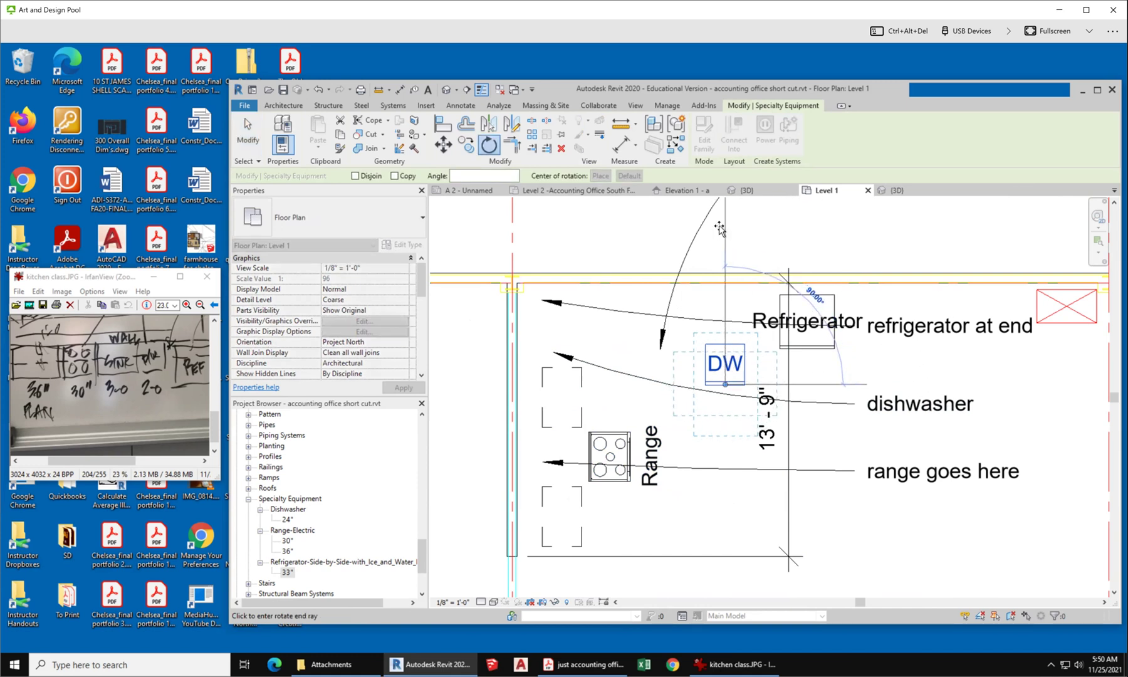
click(719, 229)
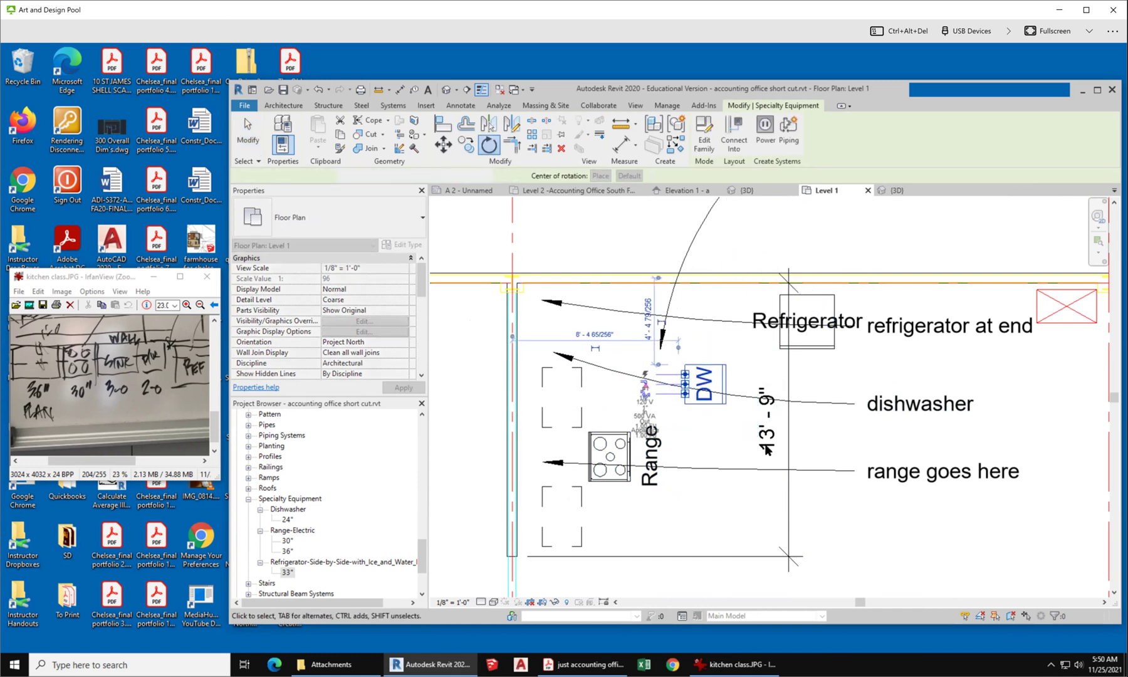
click(884, 530)
scroll(785, 422, up, 3)
drag(683, 367, 584, 325)
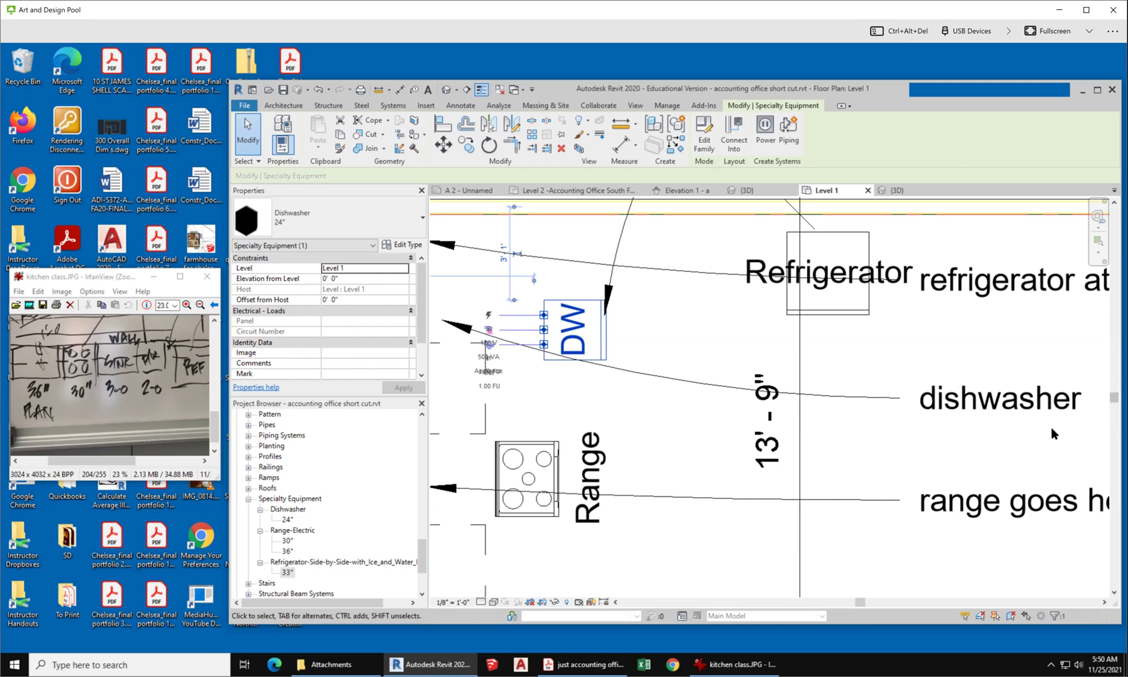
scroll(1015, 433, down, 3)
click(712, 507)
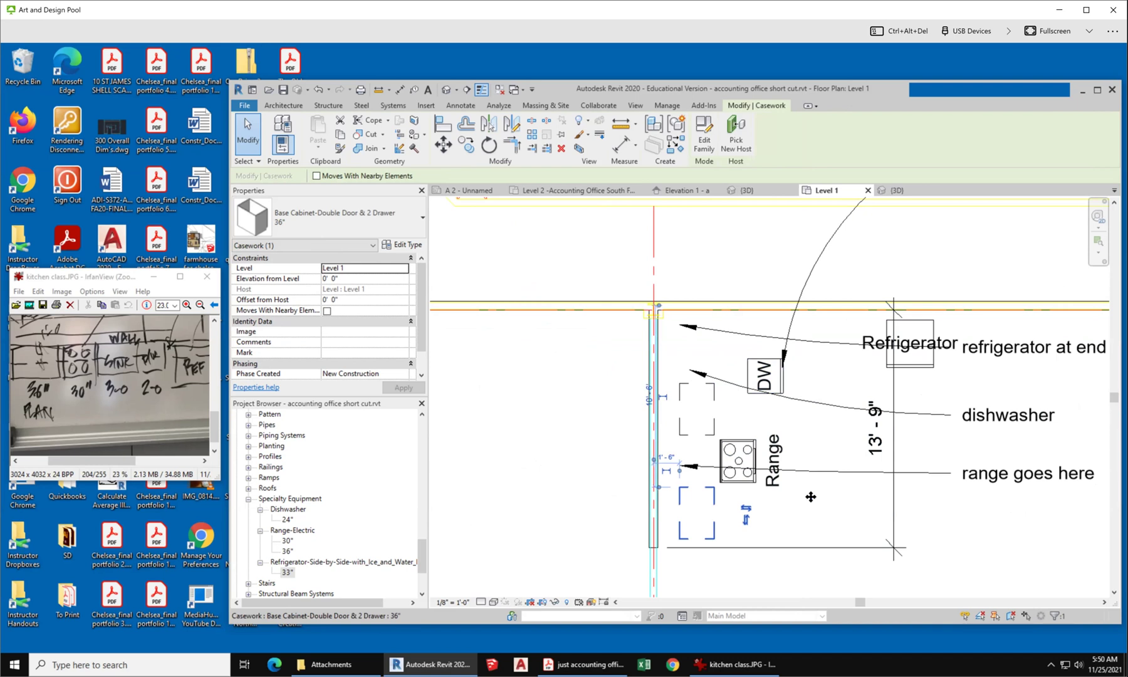
scroll(841, 473, up, 2)
scroll(788, 491, down, 2)
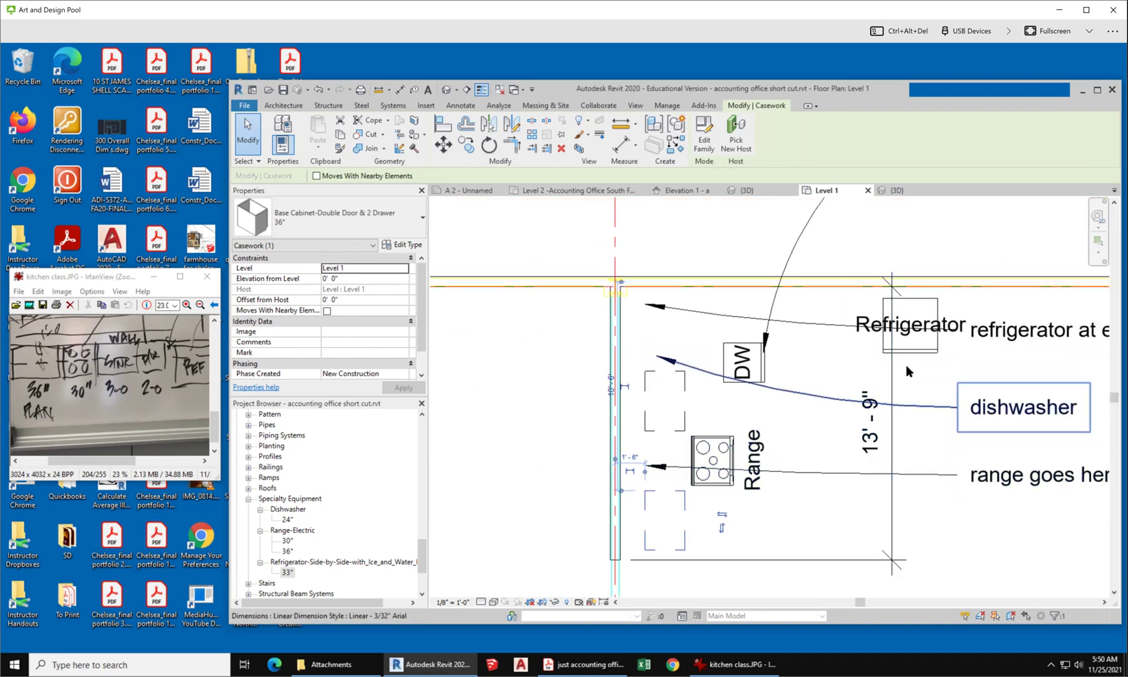
click(918, 352)
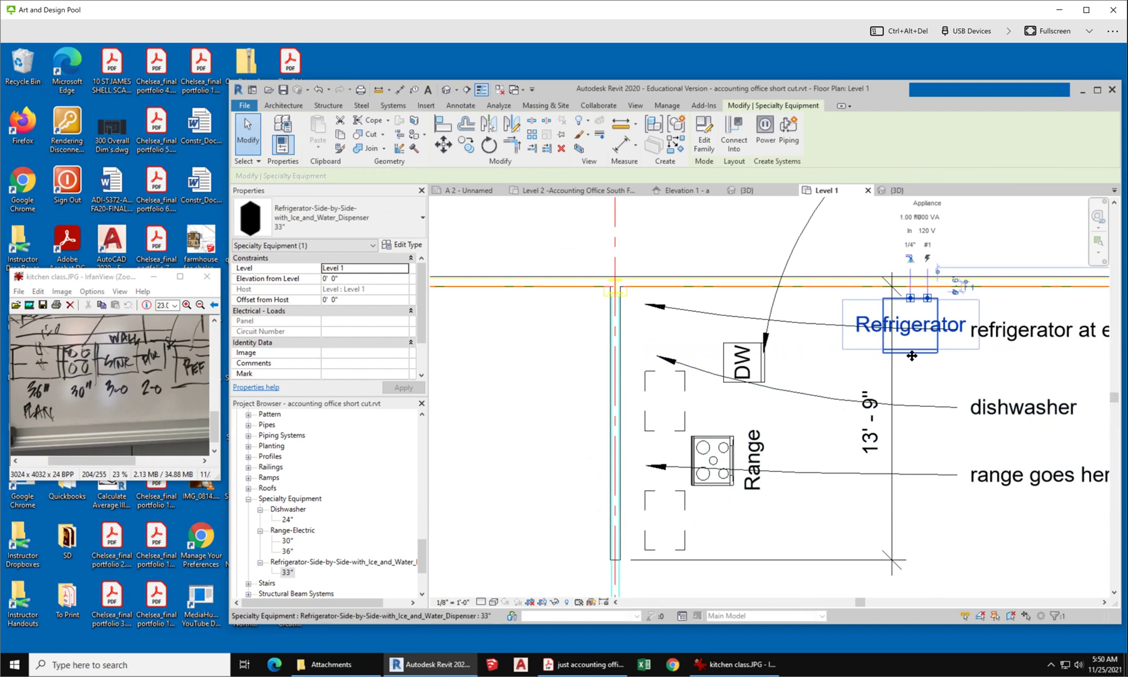
click(783, 503)
scroll(617, 479, down, 2)
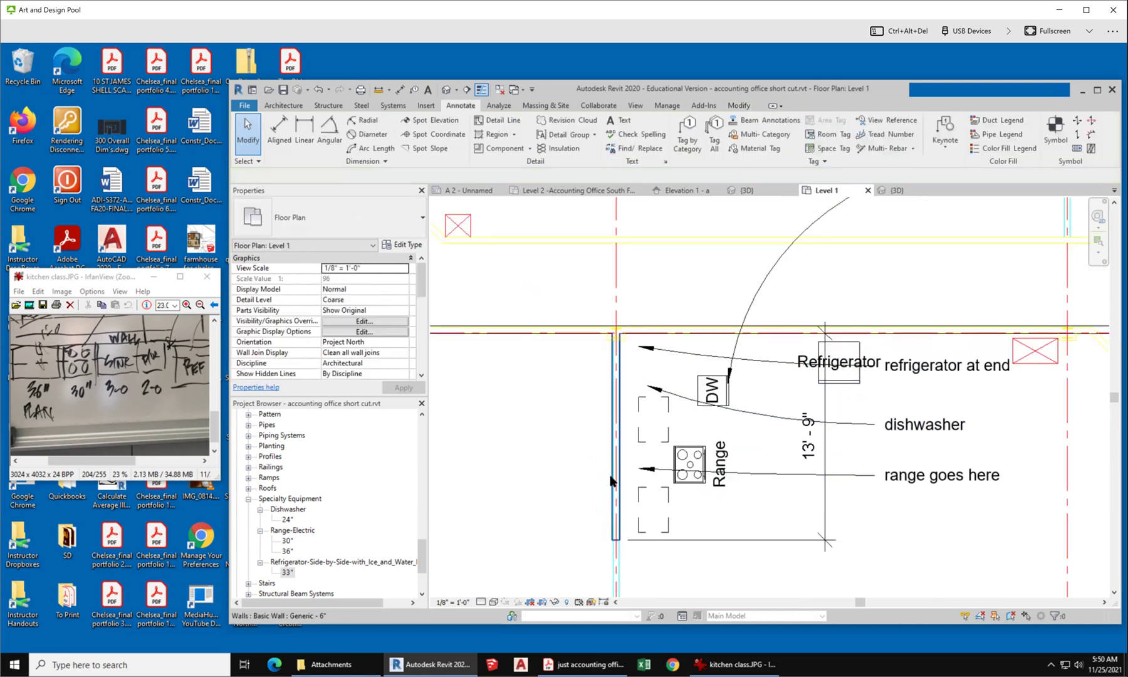
scroll(611, 479, down, 1)
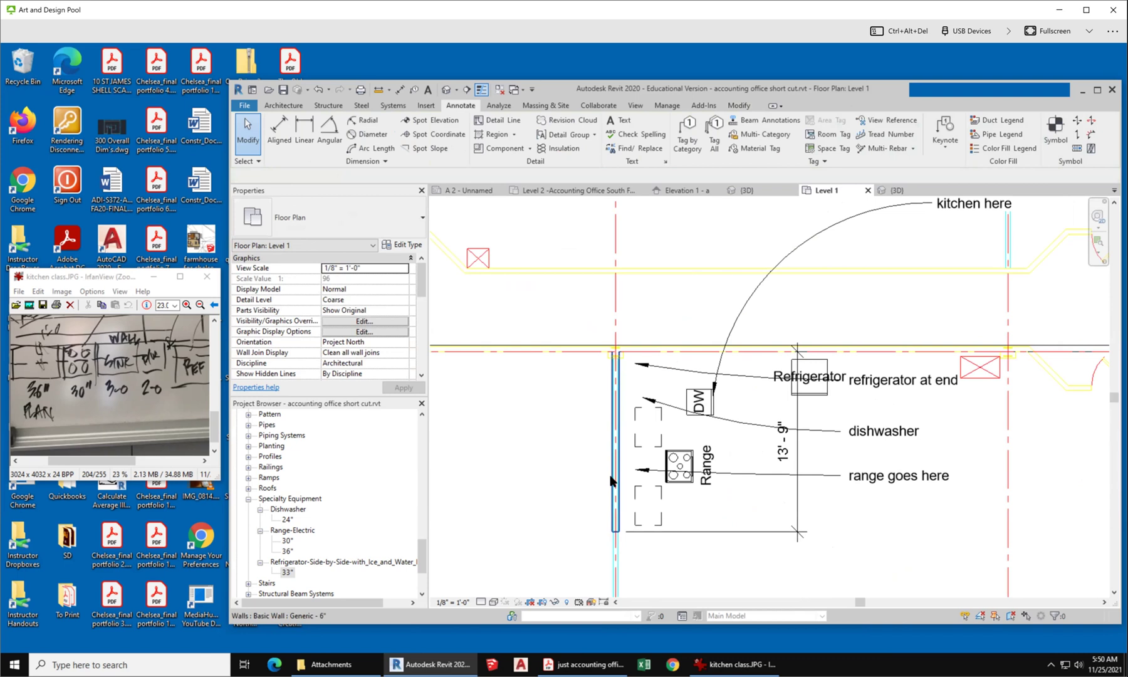
Set the Level 1 plan's view scale to 1/4" = 1'-0" and its detail level to Fine.
click(404, 270)
mouse_move(404, 303)
mouse_down()
mouse_move(409, 246)
mouse_move(405, 298)
mouse_up()
click(349, 305)
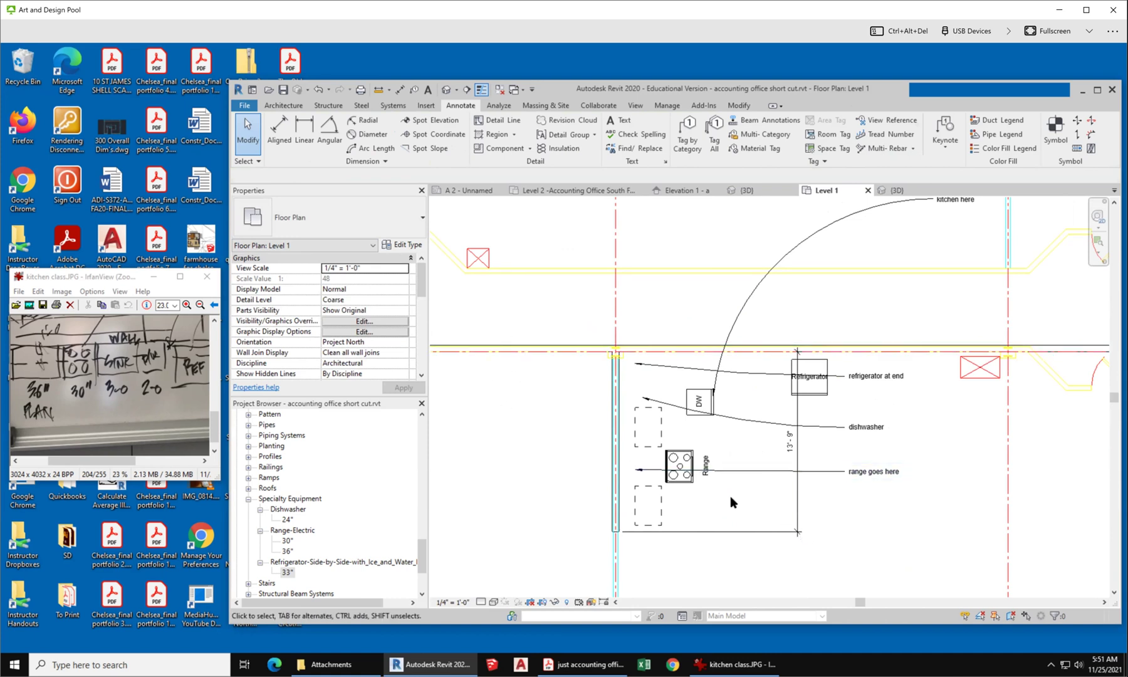
click(396, 300)
click(403, 300)
click(326, 327)
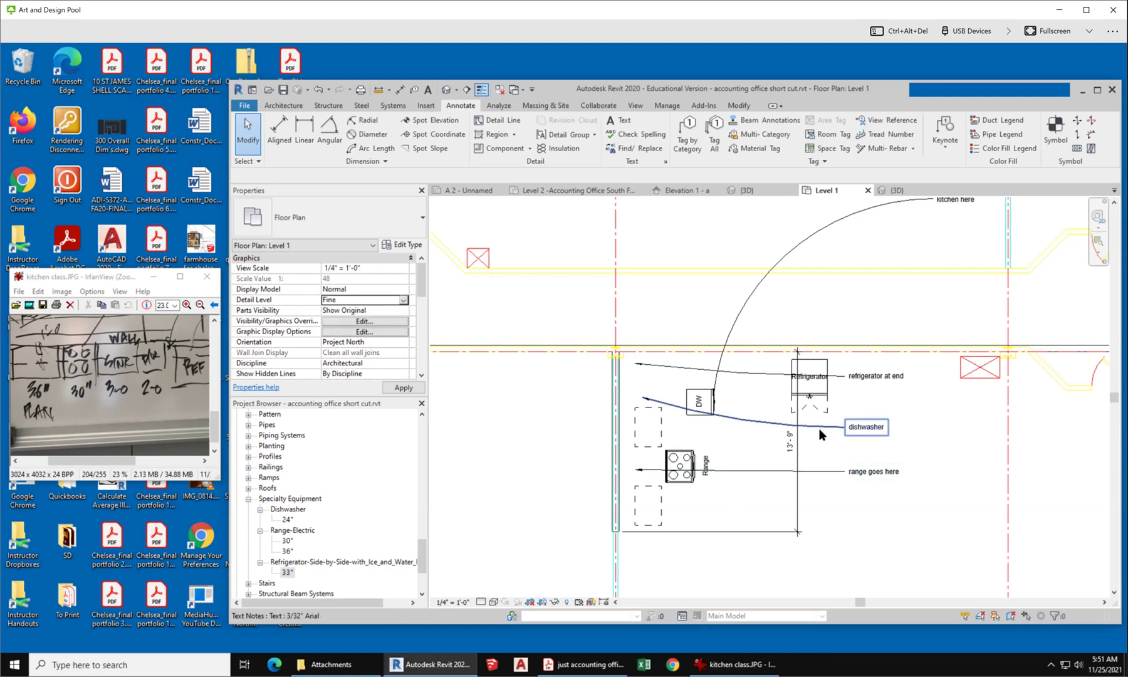
Rotate the refrigerator 90° so its back faces the partition and move it into the corner against the horizontal wall.
scroll(826, 458, up, 2)
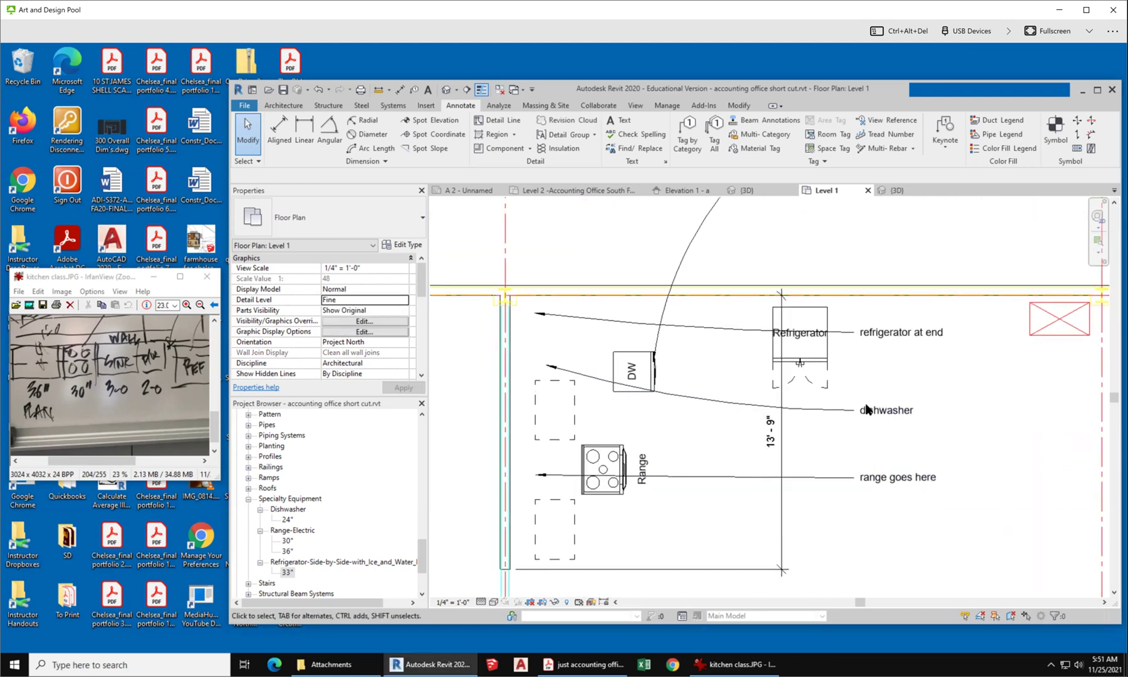
click(807, 361)
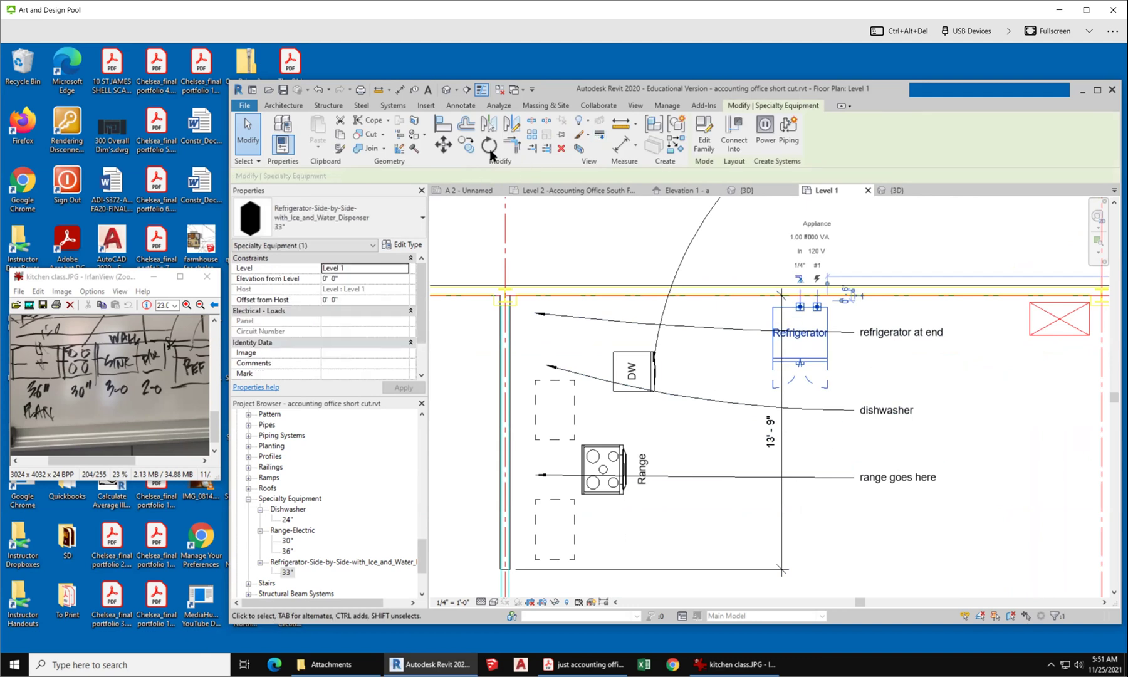
key(r)
key(o)
click(938, 365)
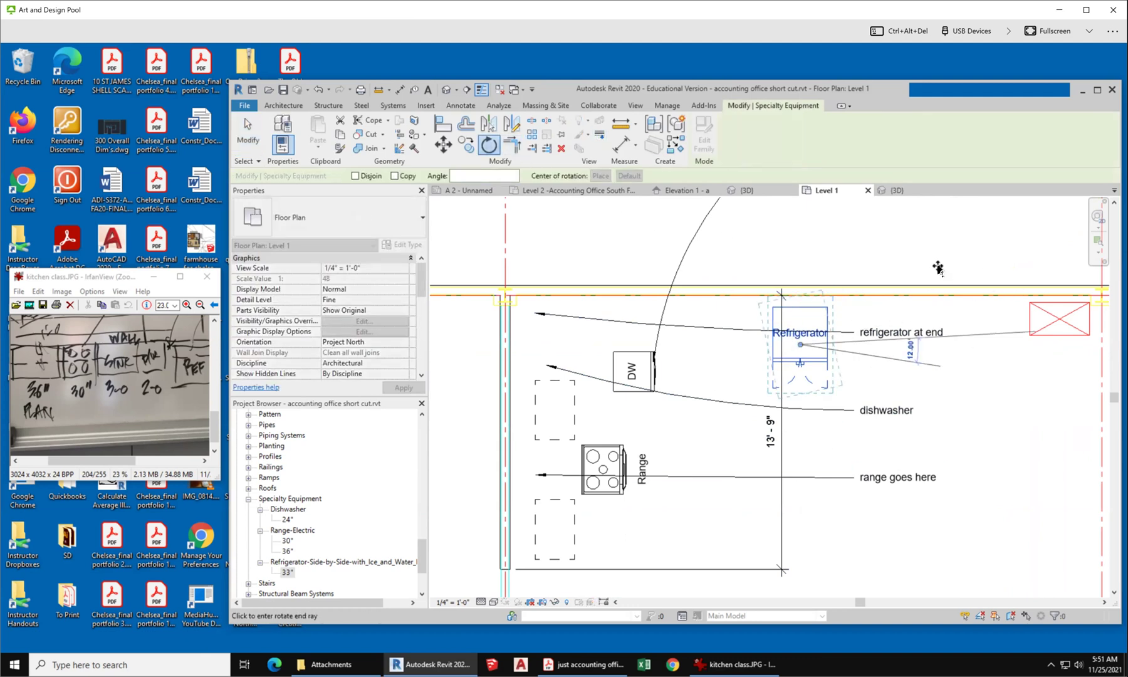
click(930, 258)
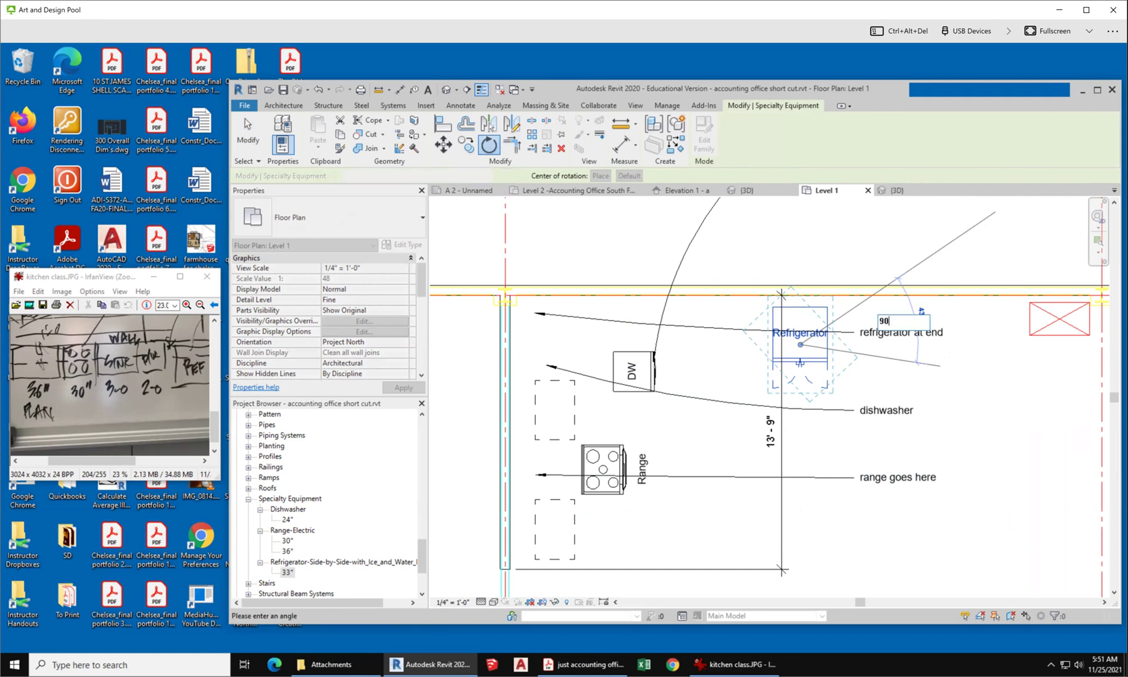
click(915, 519)
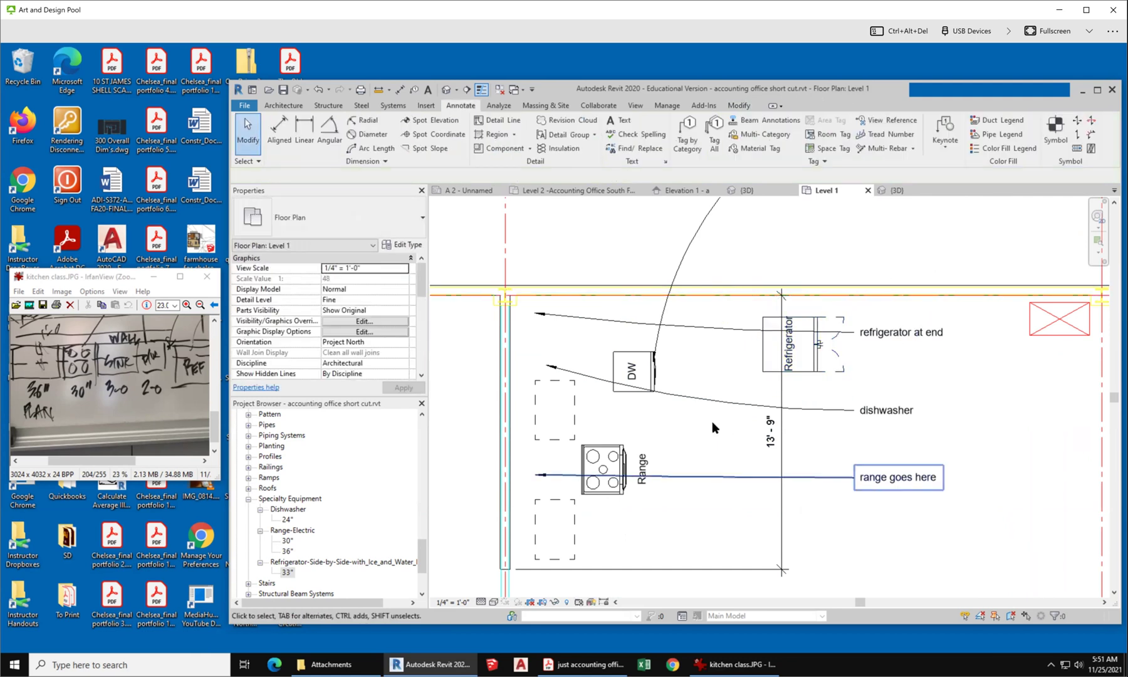
drag(758, 352, 518, 324)
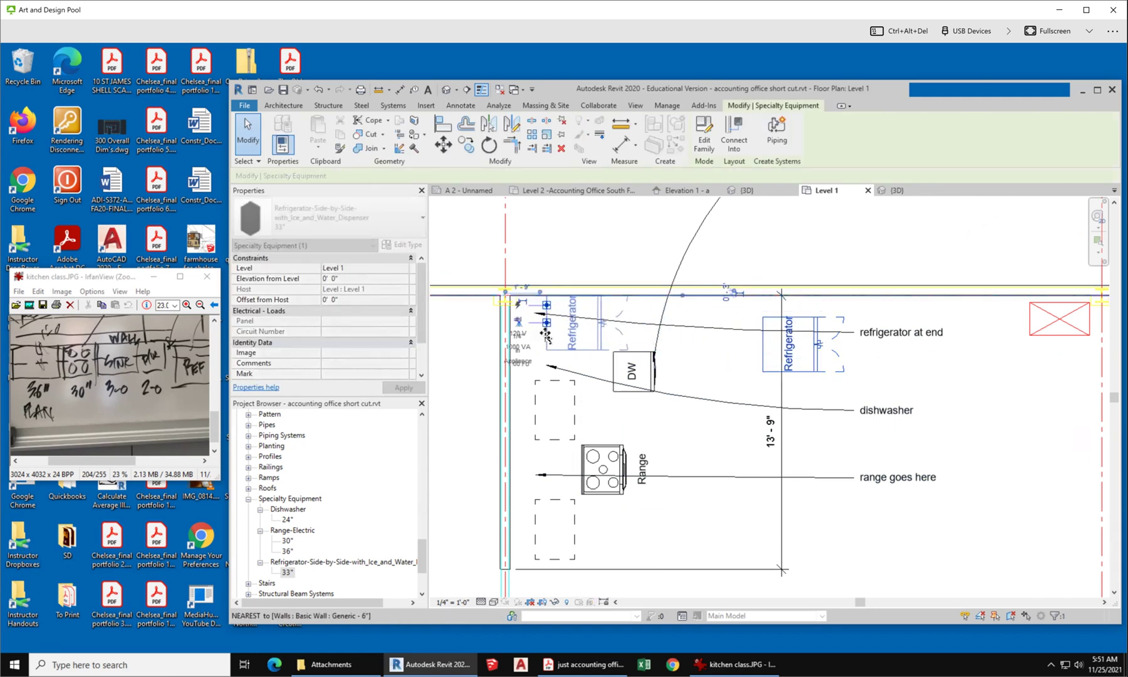
drag(594, 371, 595, 371)
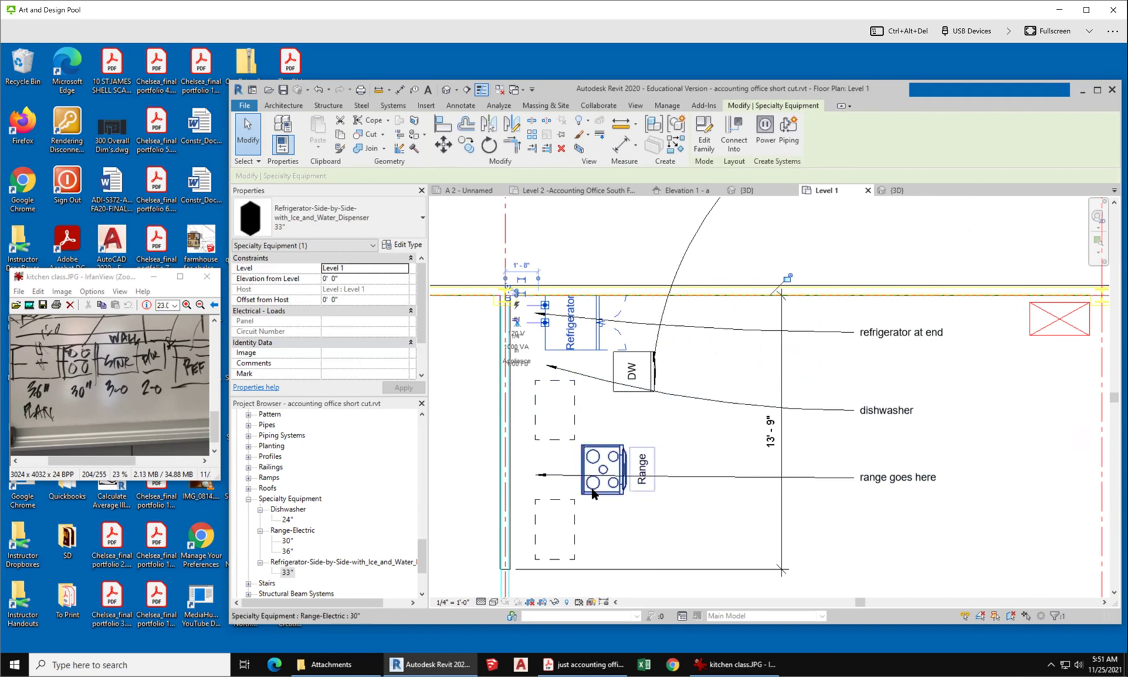
Place an Interior Elevation marker on the Level 1 plan in the open space in front of the range.
scroll(552, 324, down, 2)
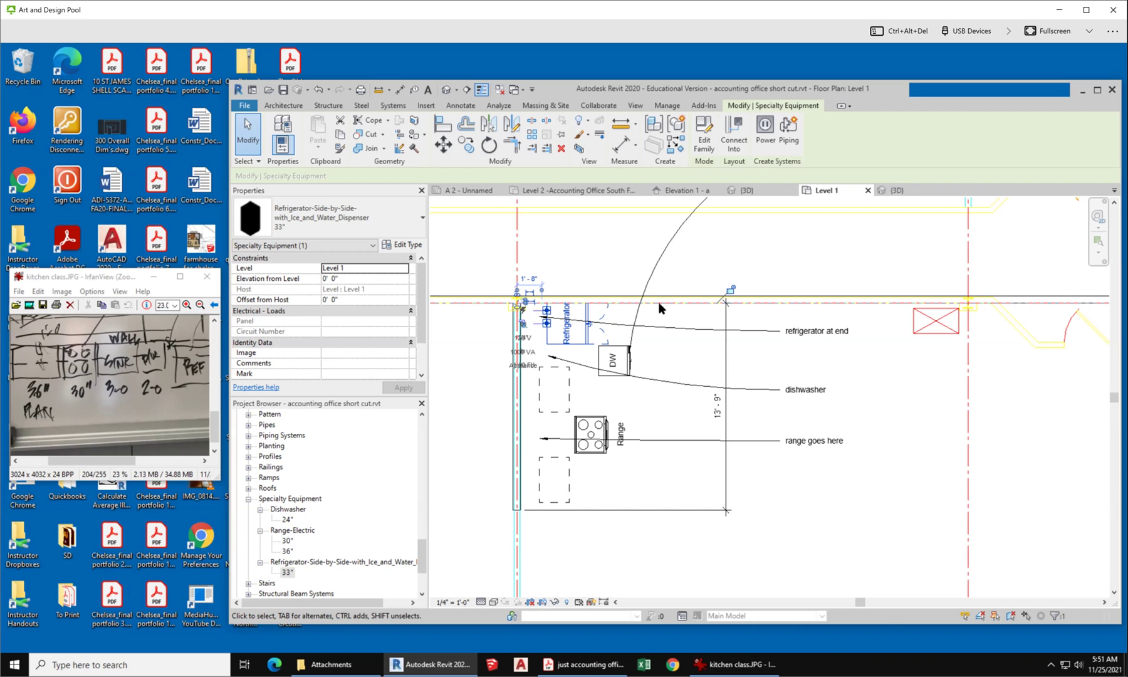
click(634, 111)
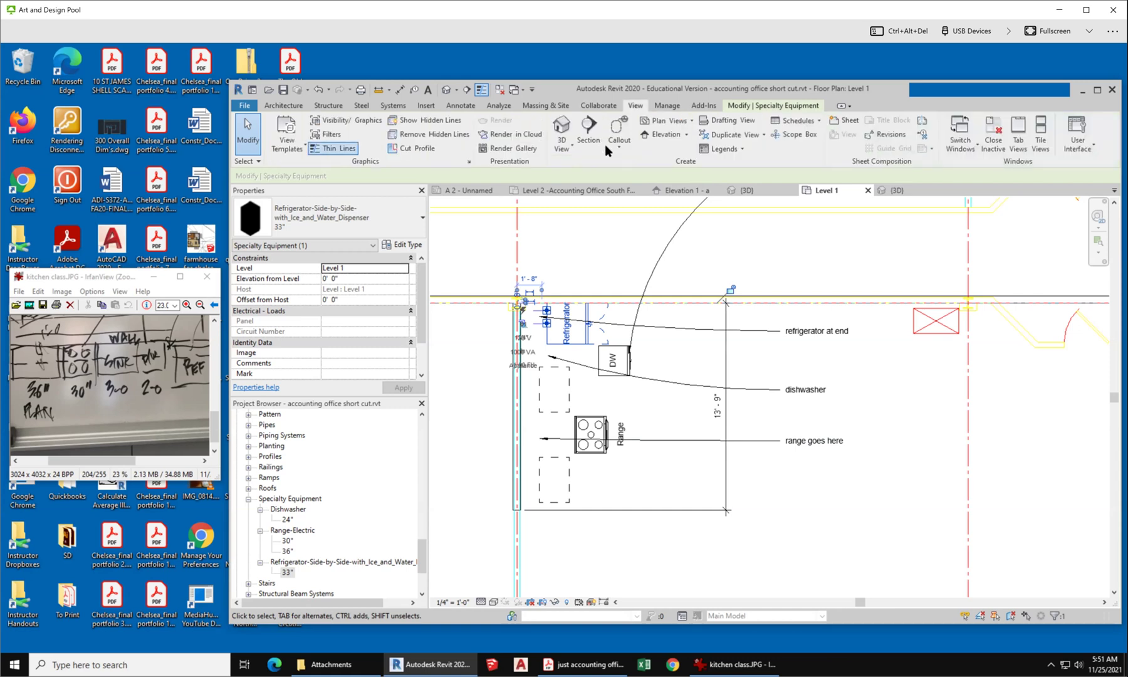
click(651, 135)
click(333, 222)
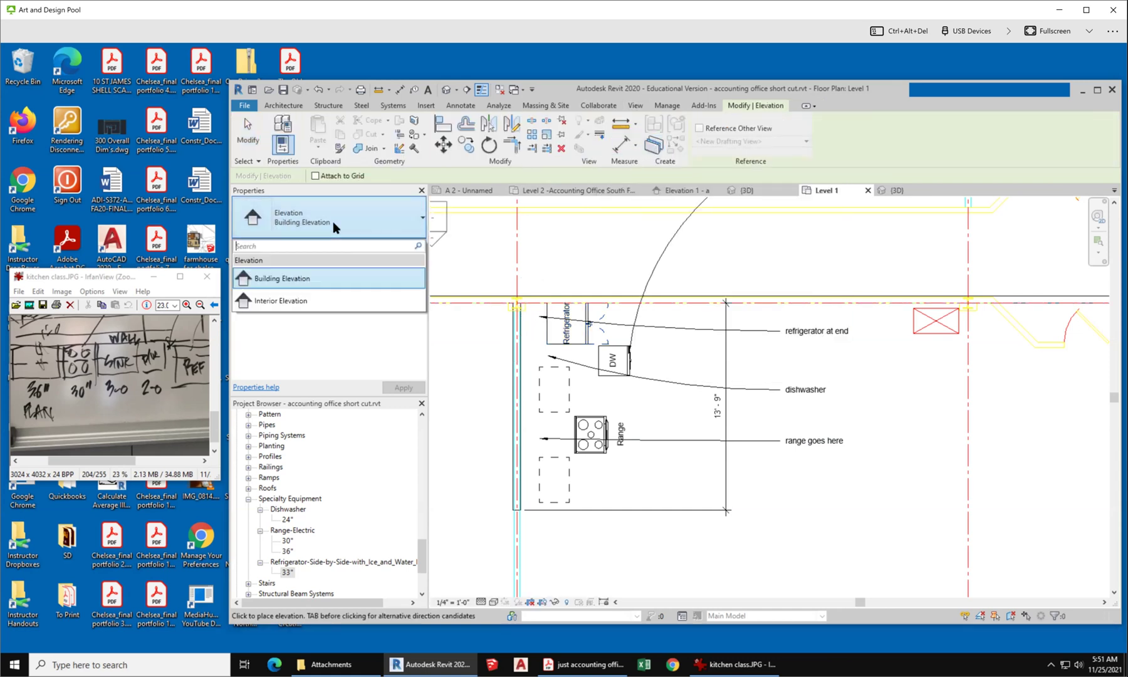
click(281, 310)
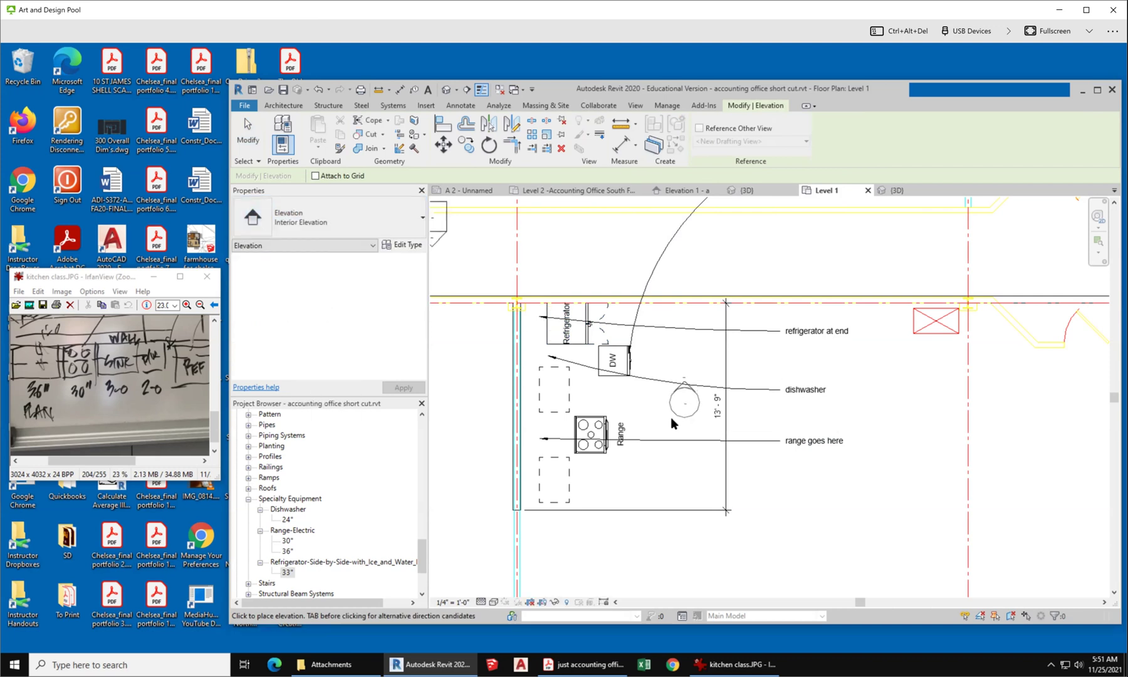
scroll(670, 417, up, 3)
scroll(675, 418, down, 1)
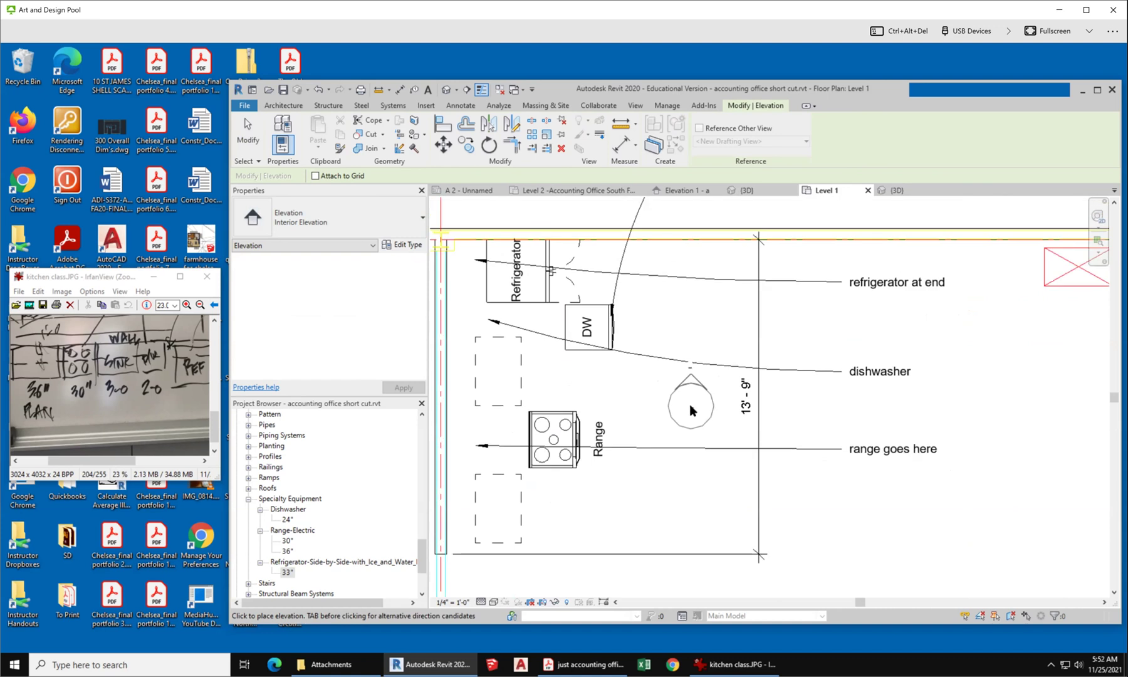
click(690, 413)
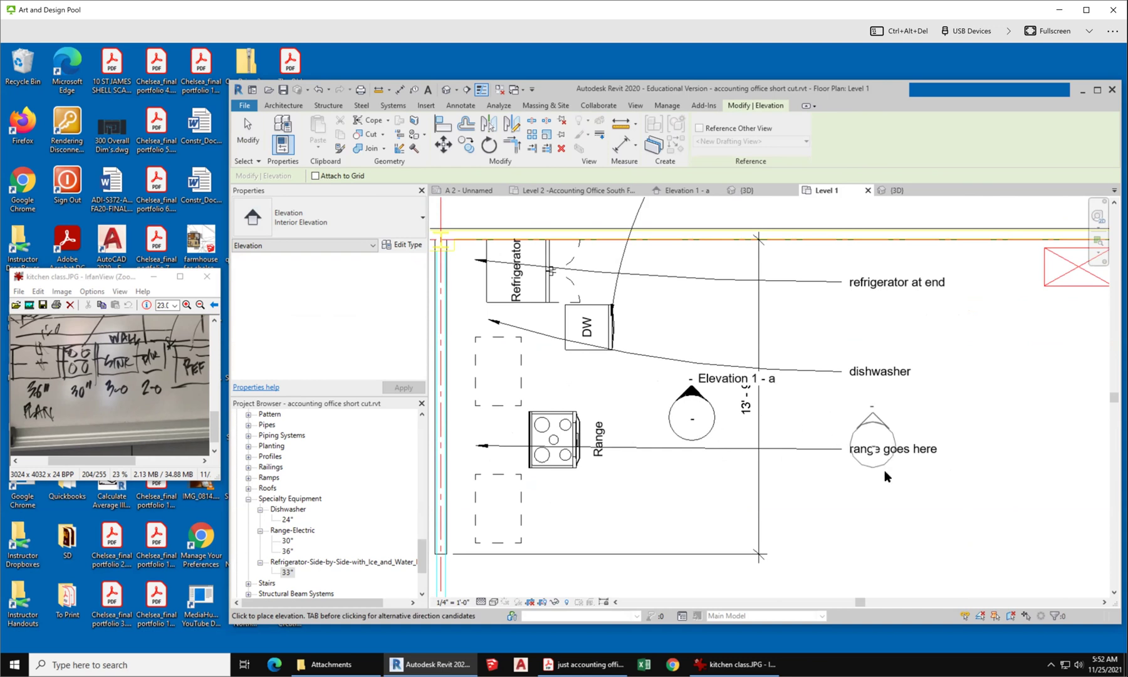
Place a second Interior Elevation marker in the open area just below the end of the kitchen run.
scroll(883, 470, down, 3)
scroll(802, 426, down, 1)
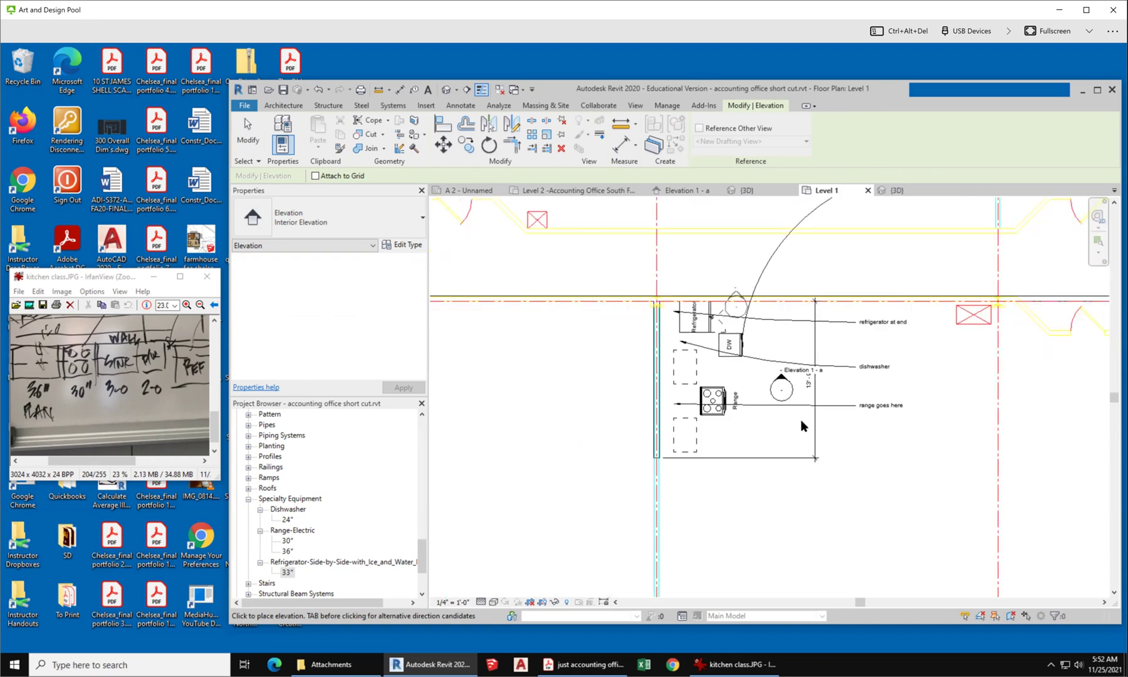
scroll(741, 391, down, 1)
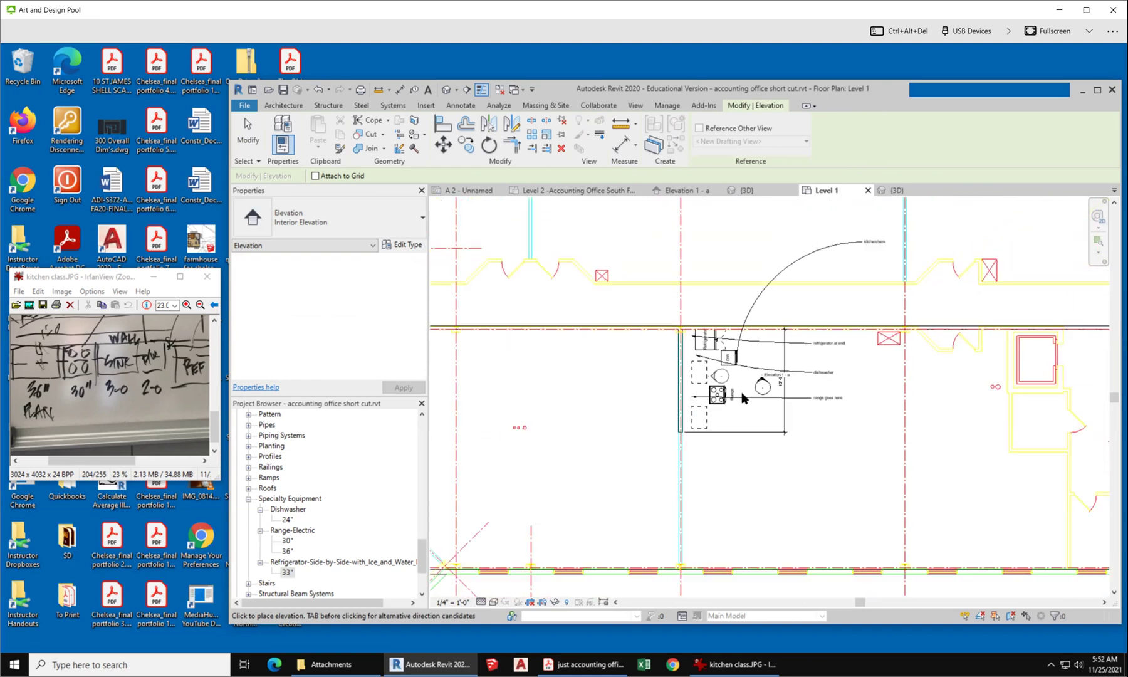
click(767, 469)
click(247, 125)
Turn on the additional elevation view facing up toward the kitchen on the lower elevation marker.
scroll(761, 450, up, 1)
scroll(793, 475, up, 1)
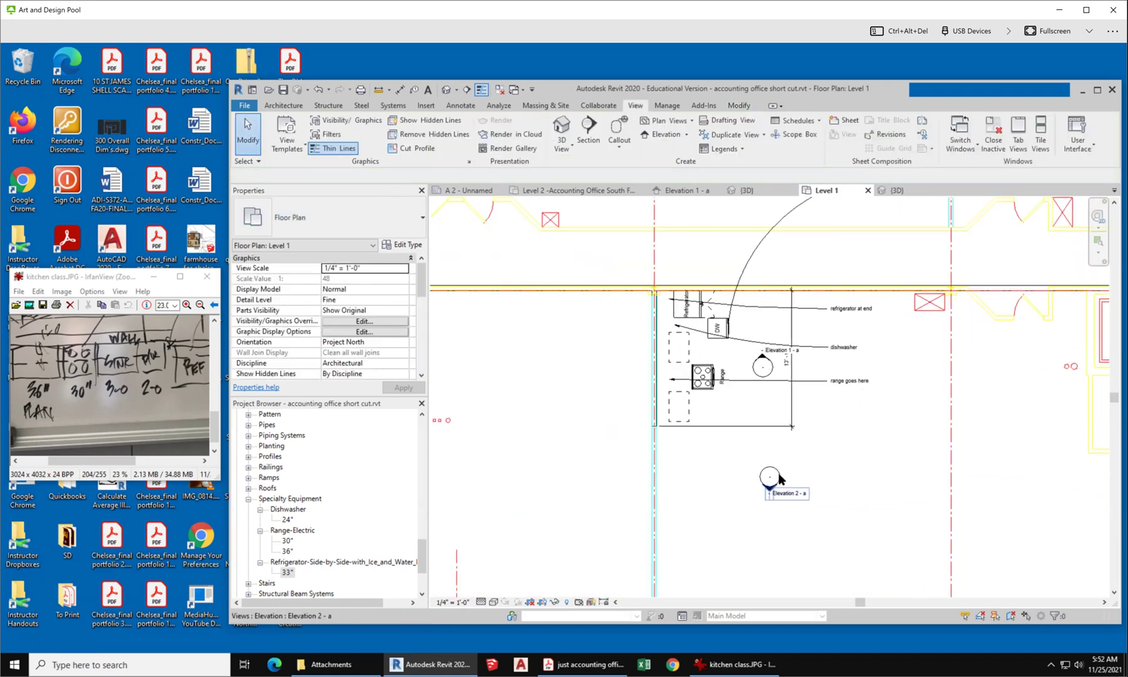
scroll(780, 480, up, 2)
click(757, 479)
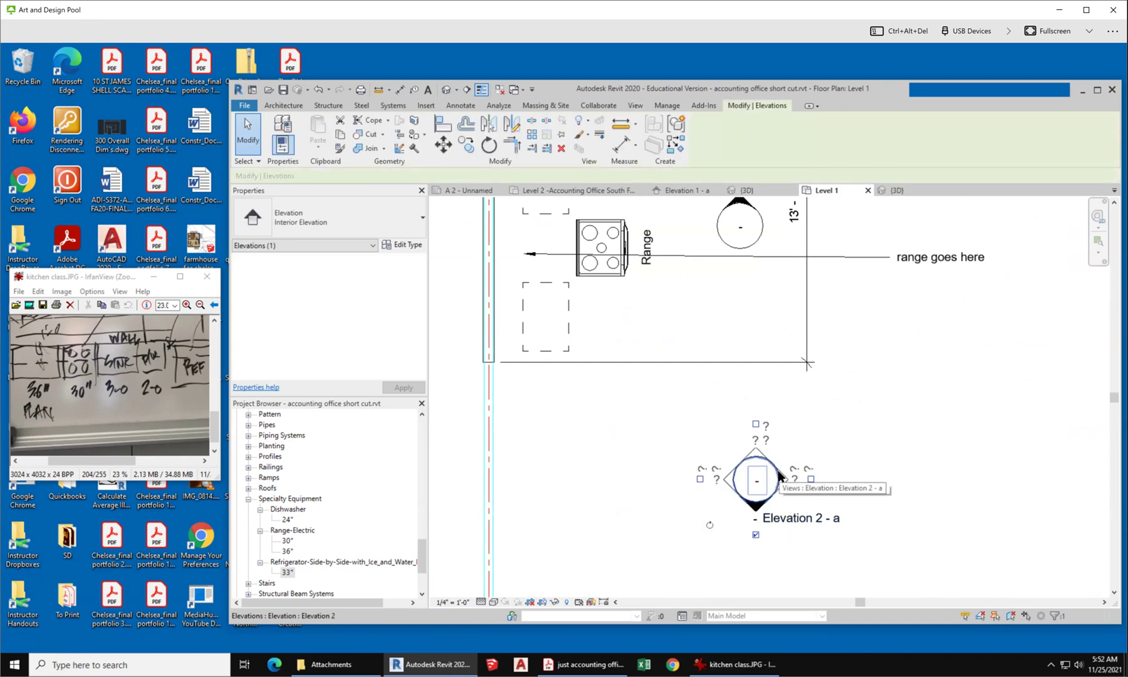
click(755, 424)
click(860, 430)
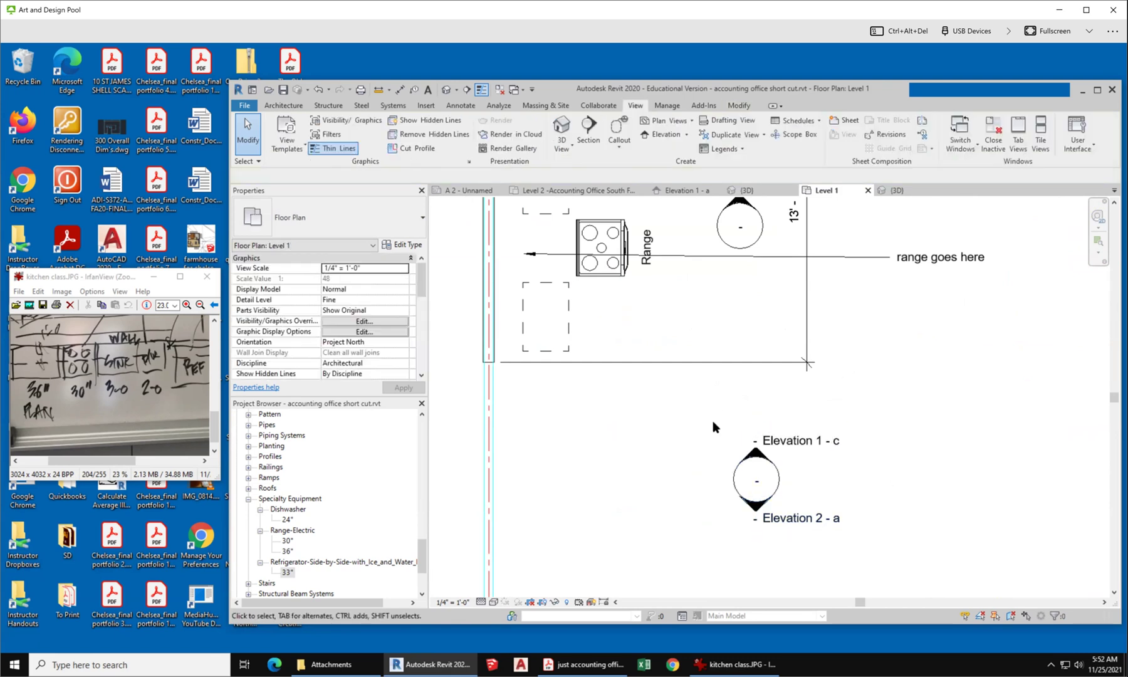
Add a view facing the partition to the marker in front of the range and delete its Elevation 1 - a view.
scroll(683, 529, down, 2)
click(727, 358)
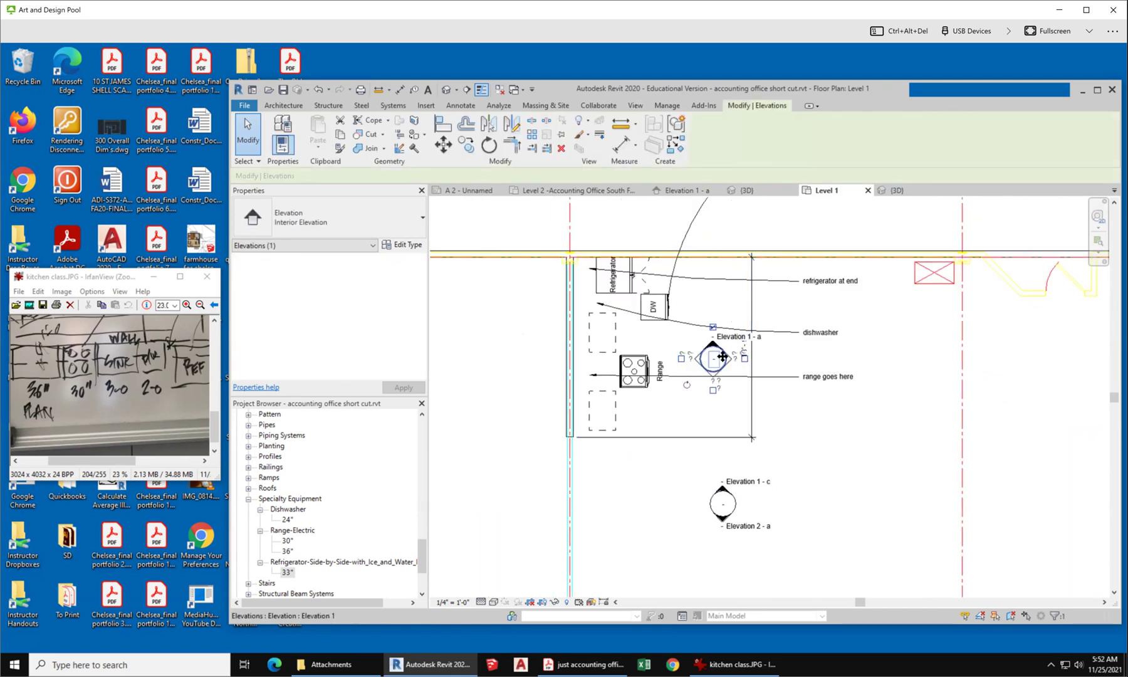
scroll(702, 363, up, 2)
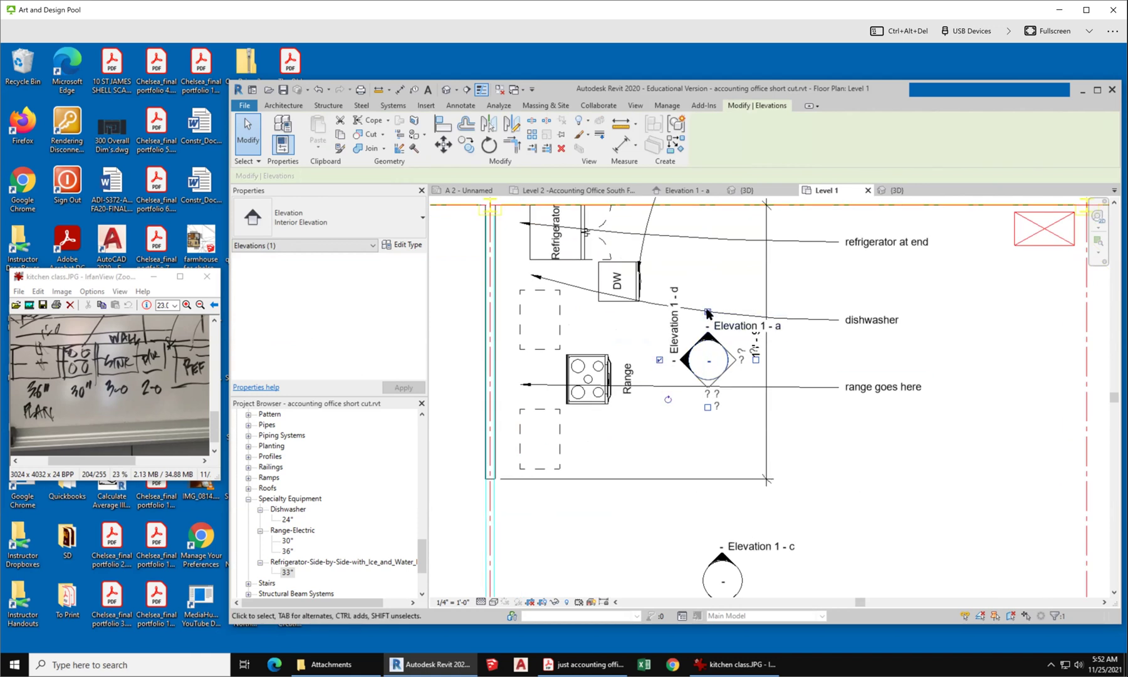
key(Delete)
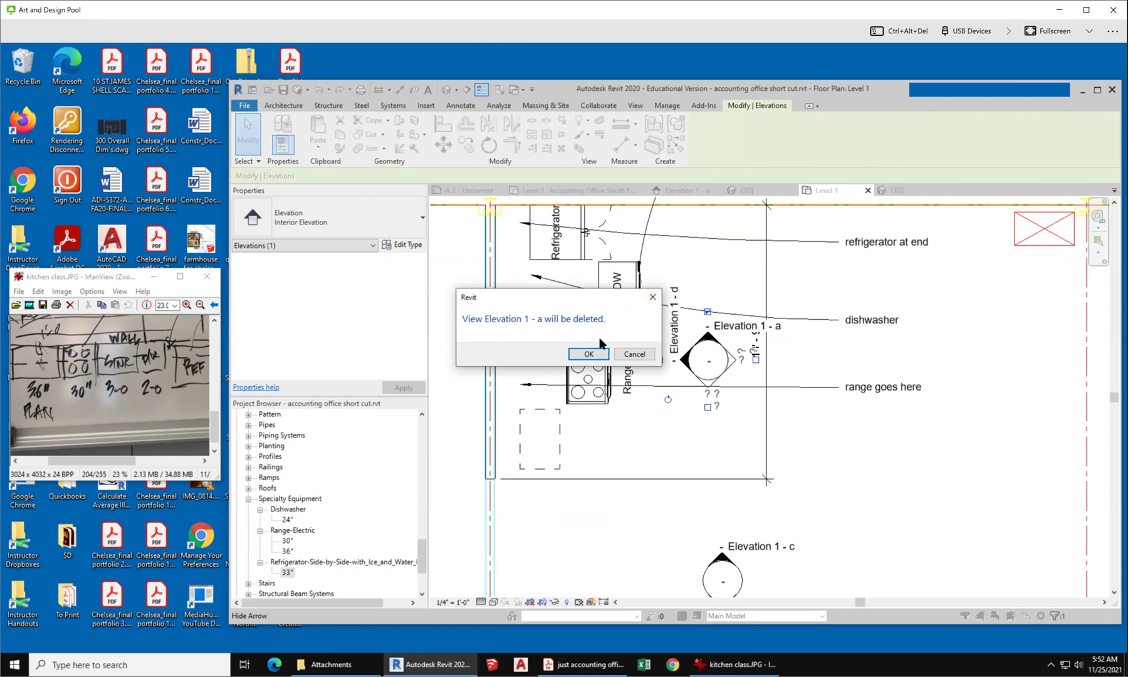
click(590, 354)
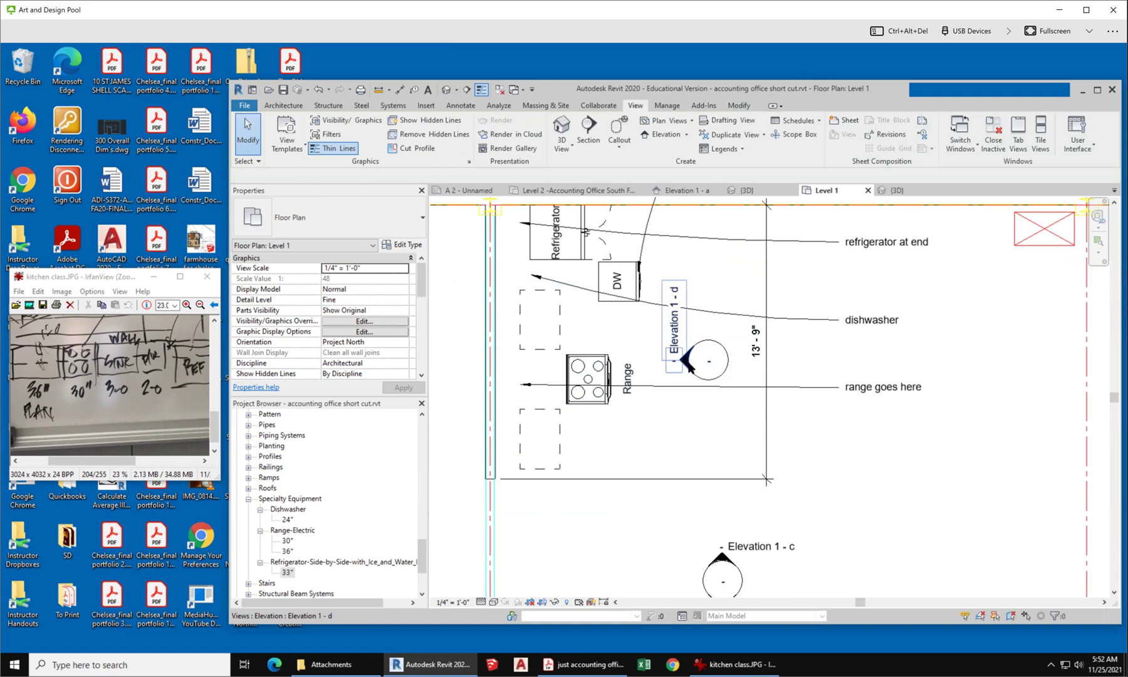
Examine the view extents and depth of the Elevation 1 - d and Elevation 1 - c arrows on the plan.
click(688, 365)
scroll(685, 325, down, 3)
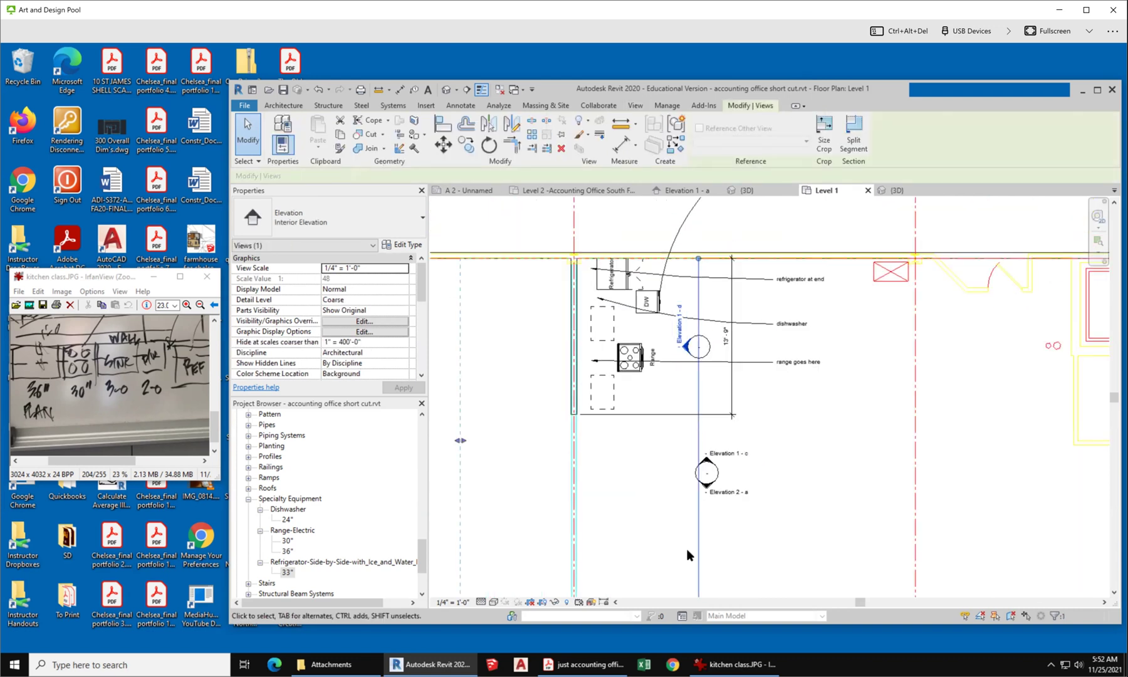
scroll(669, 456, down, 2)
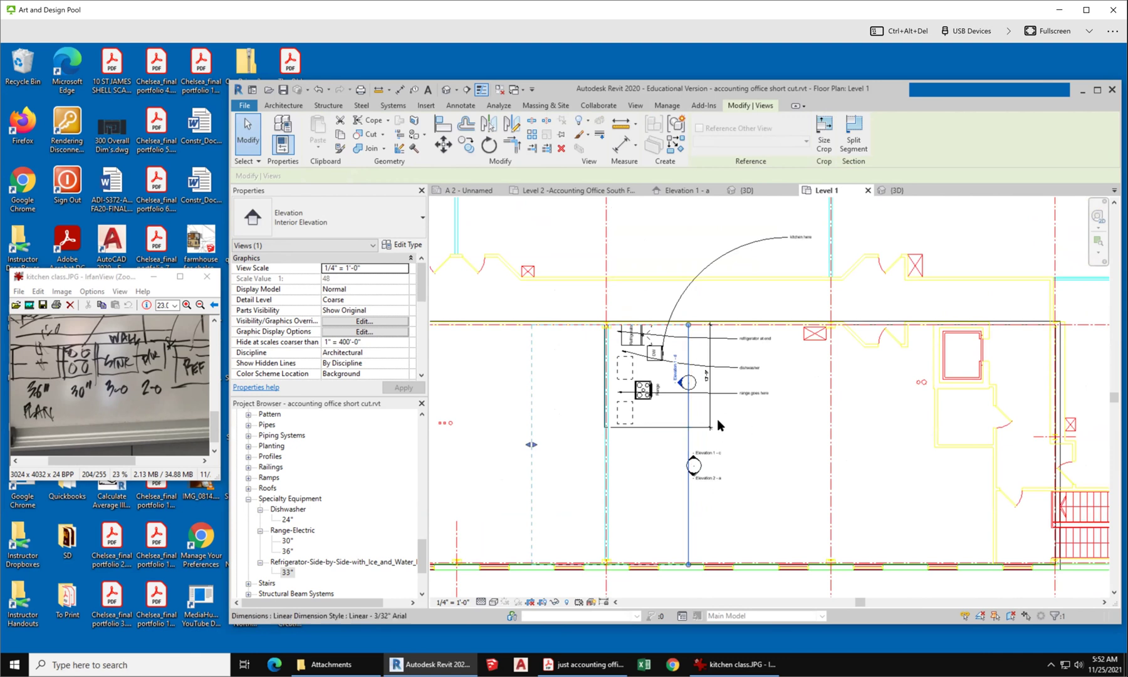
scroll(632, 431, up, 2)
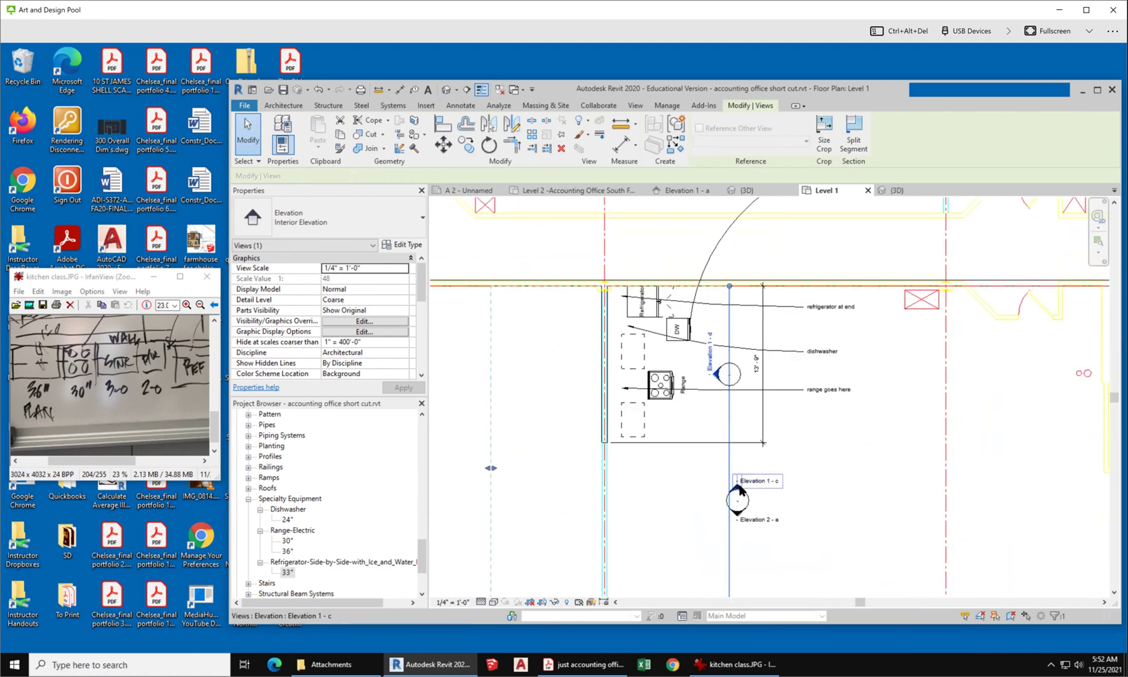
click(740, 488)
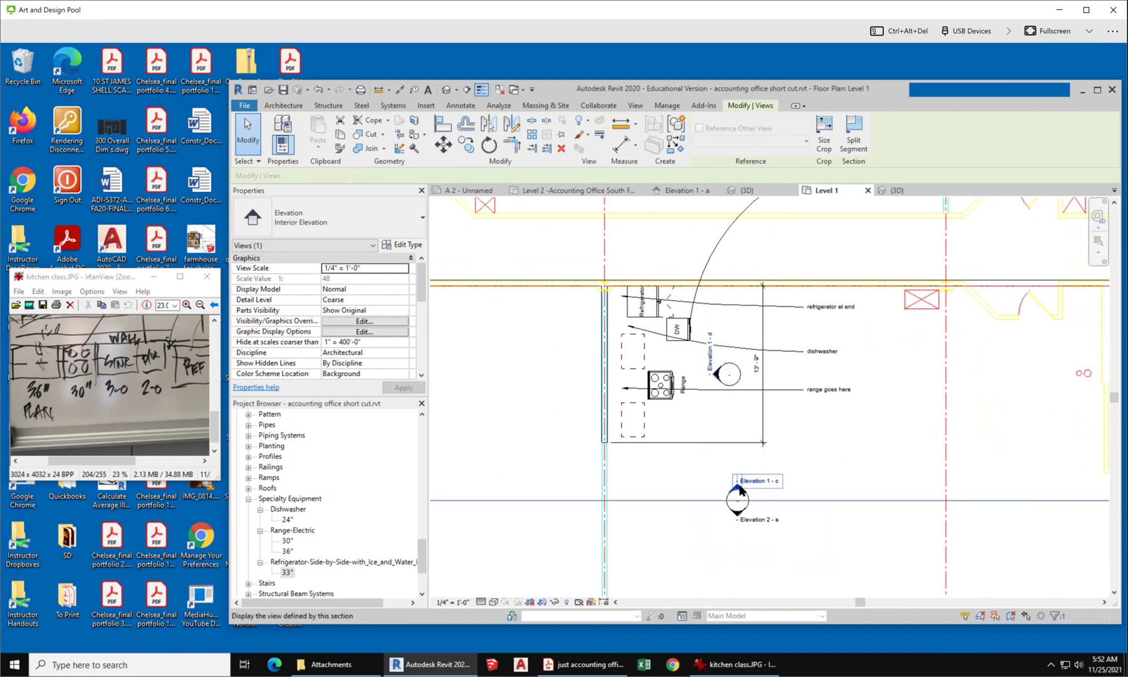
scroll(739, 488, down, 2)
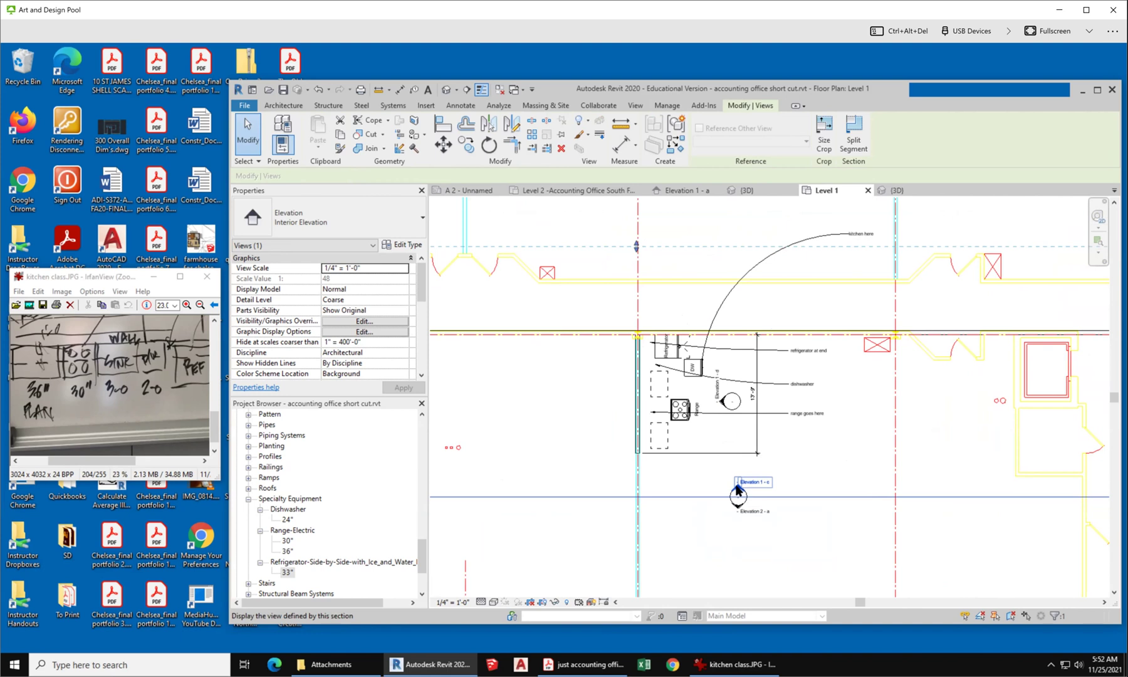
Open the Elevation 1 - d view of the kitchen wall from its marker arrow.
scroll(730, 407, up, 5)
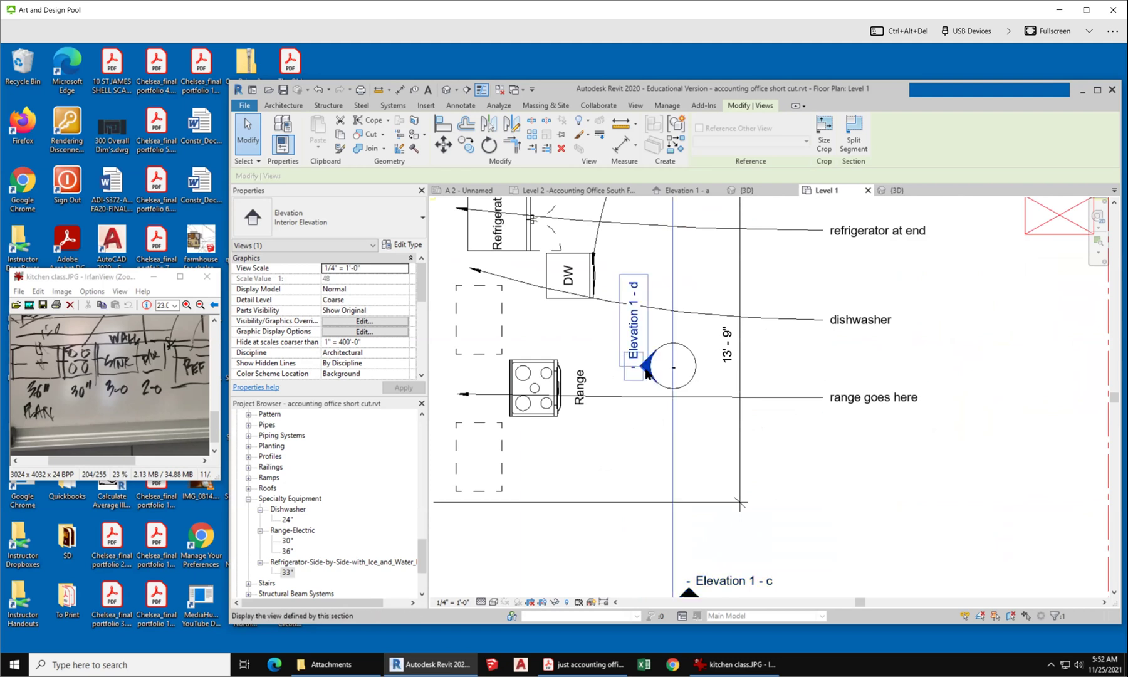
right_click(648, 374)
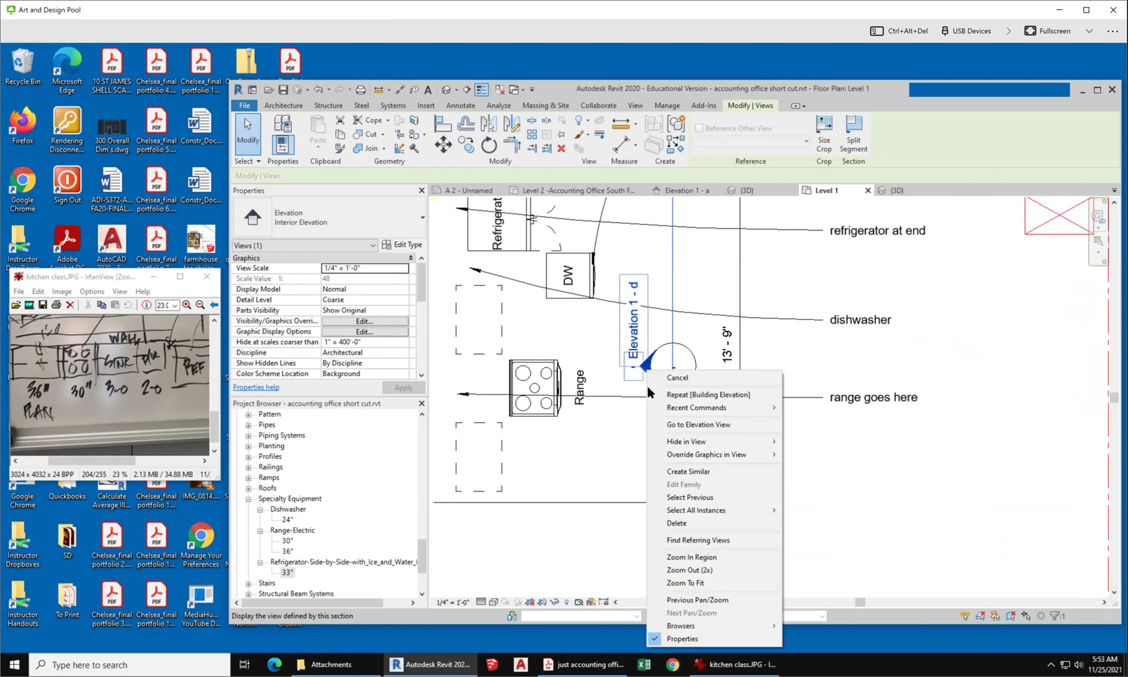
mouse_move(739, 454)
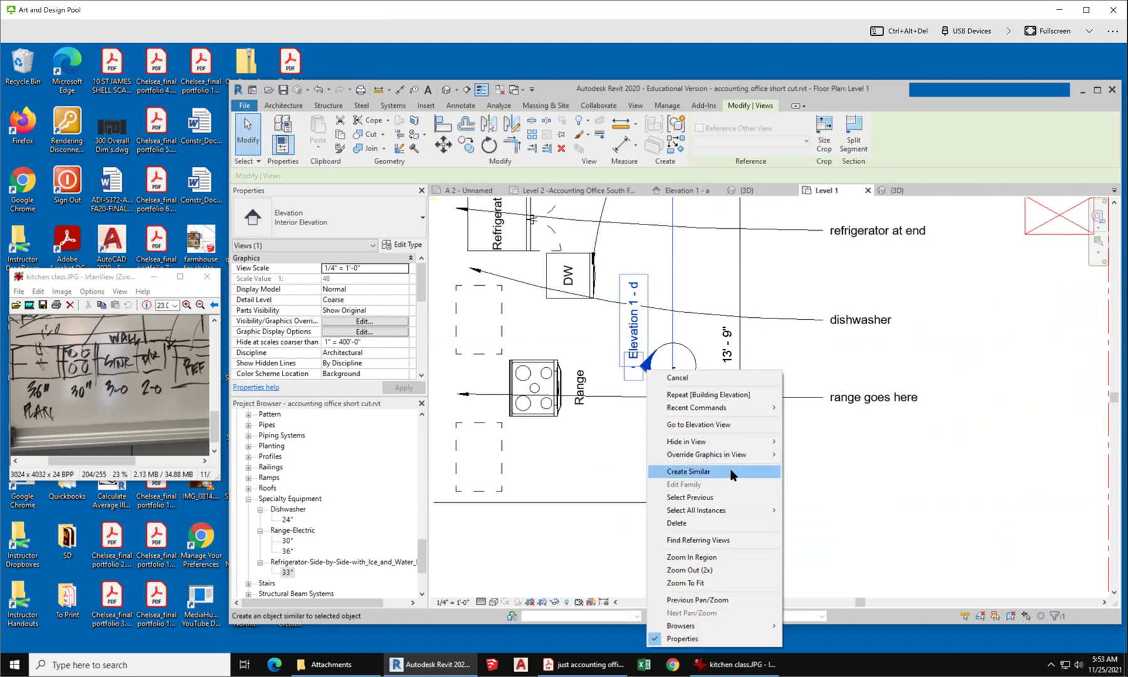
click(729, 425)
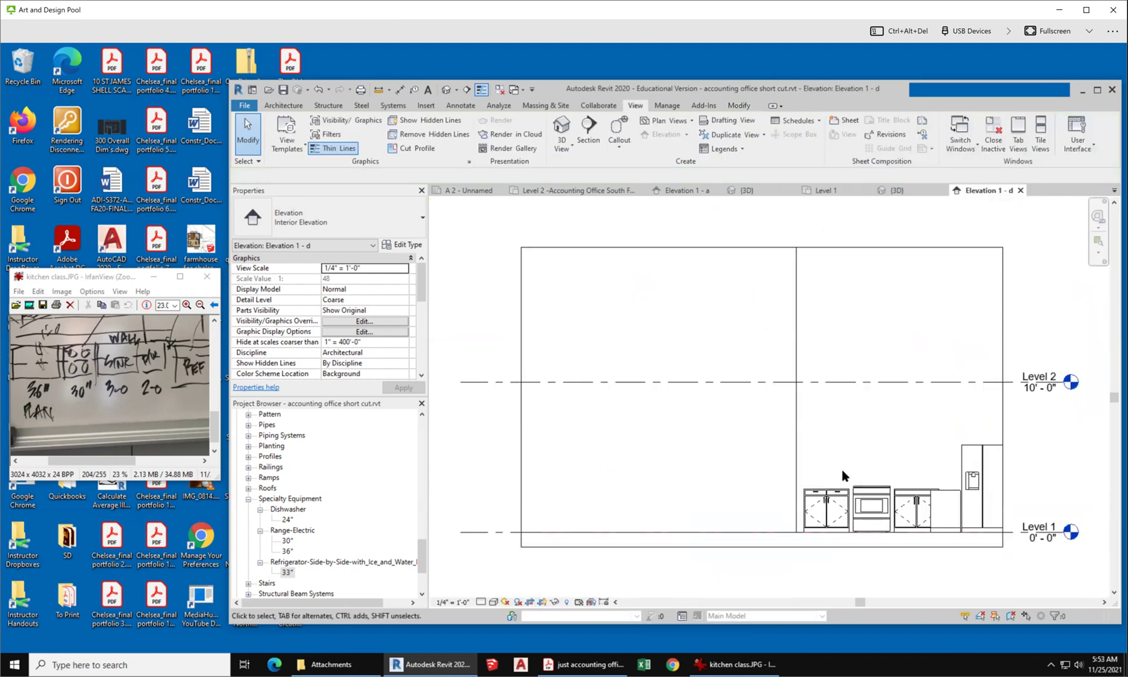
scroll(556, 412, down, 3)
scroll(890, 511, up, 2)
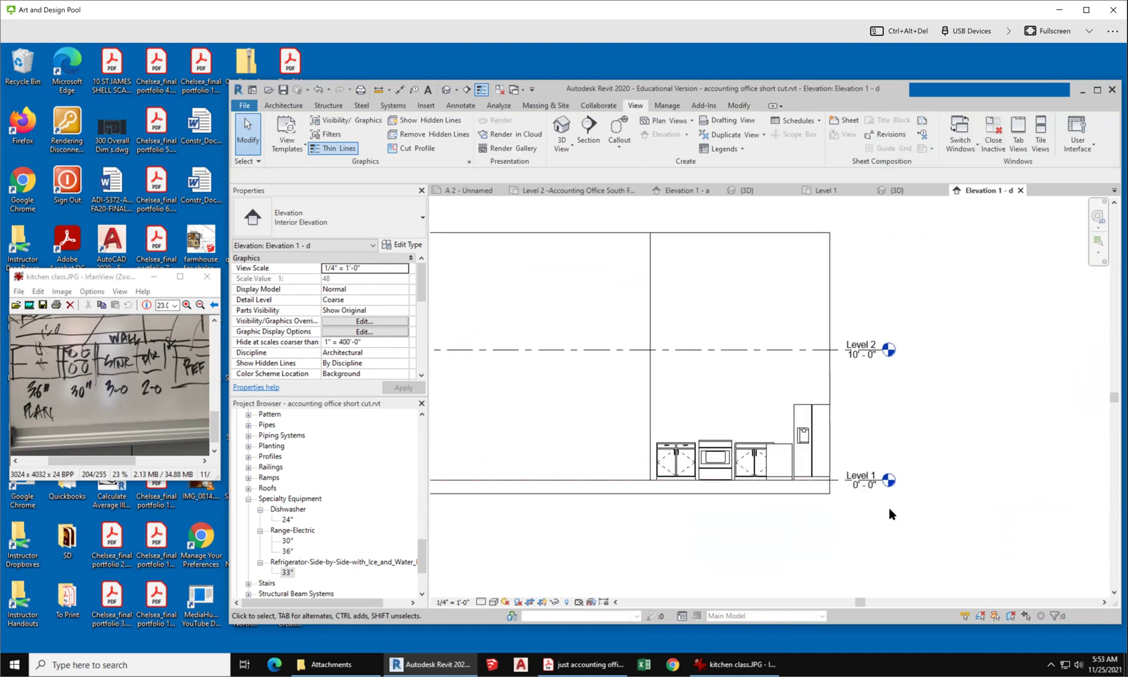
Extend the refrigerator-side edge of the Elevation 1 - d crop region slightly beyond the end wall.
click(831, 307)
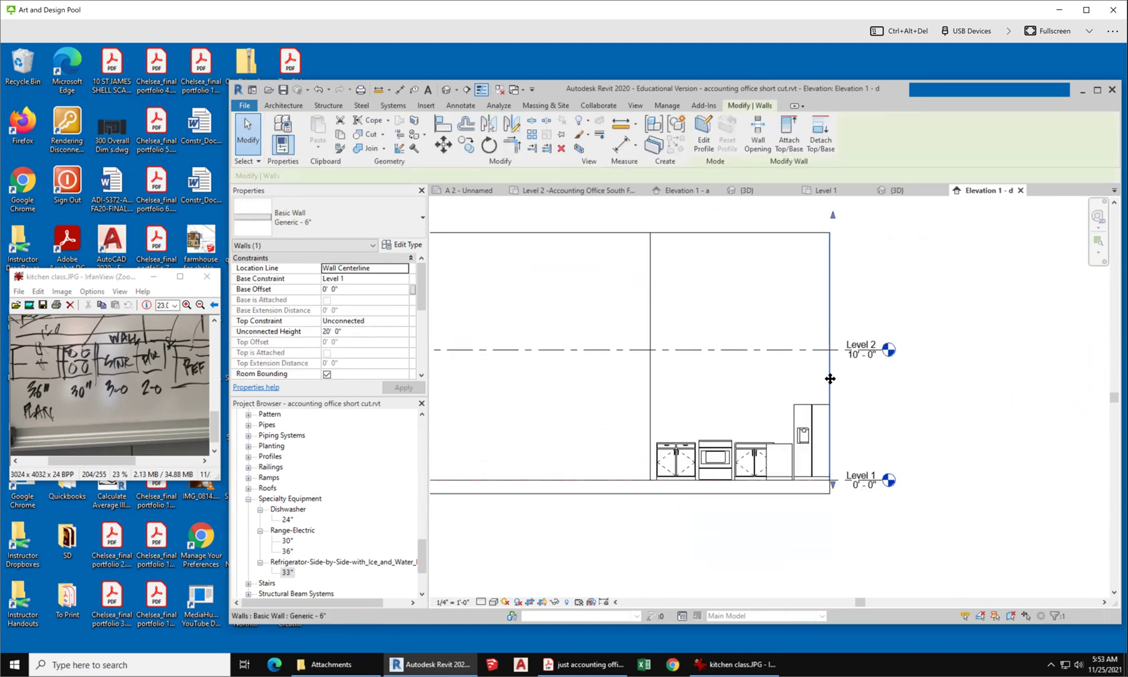
click(982, 382)
click(735, 243)
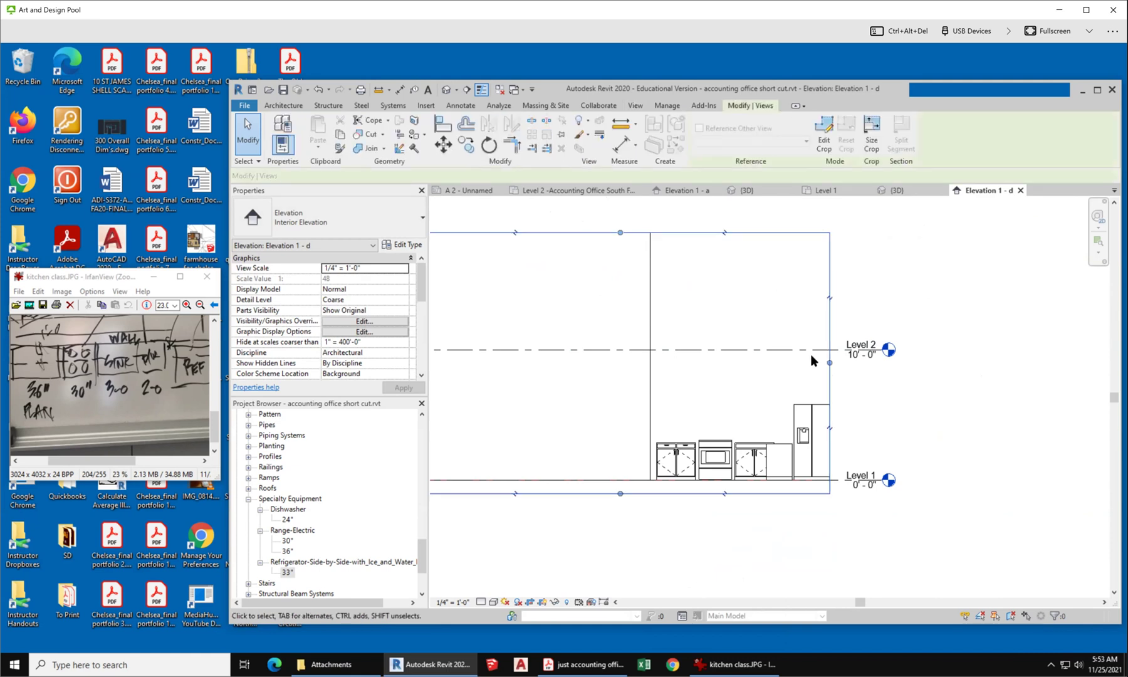
mouse_move(828, 363)
mouse_down()
mouse_move(844, 368)
mouse_move(836, 373)
mouse_up()
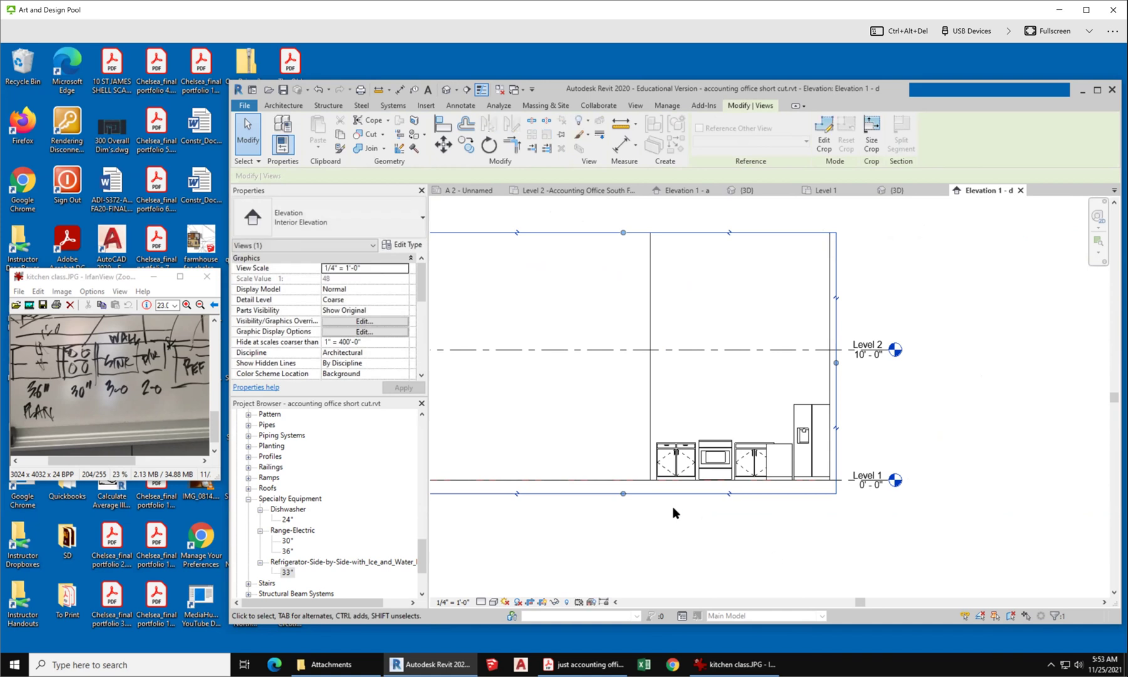
Shift the double-door base cabinet on the far side of the range slightly away from the range along the wall.
scroll(672, 508, up, 2)
scroll(905, 550, down, 1)
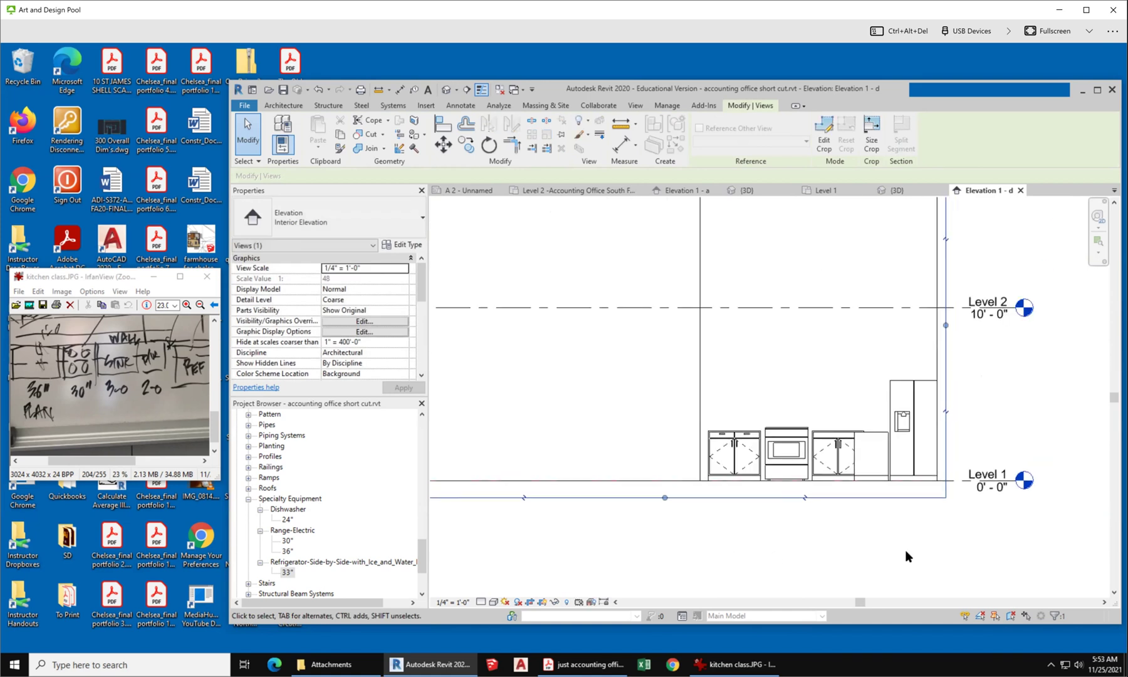
scroll(906, 552, up, 3)
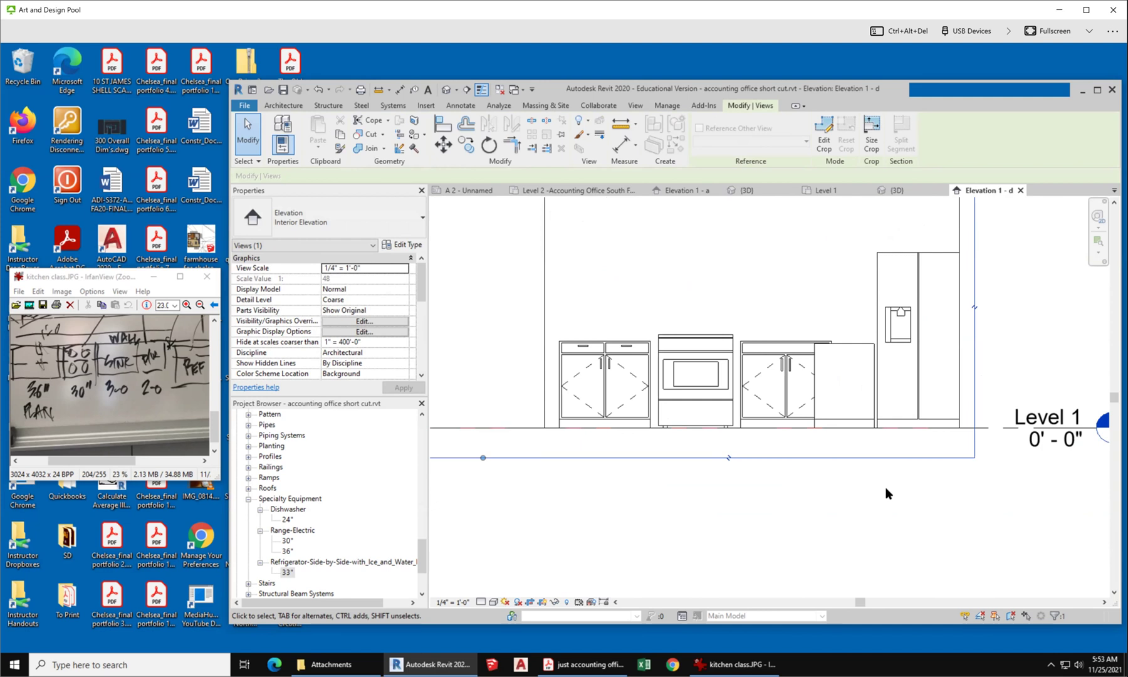
click(646, 383)
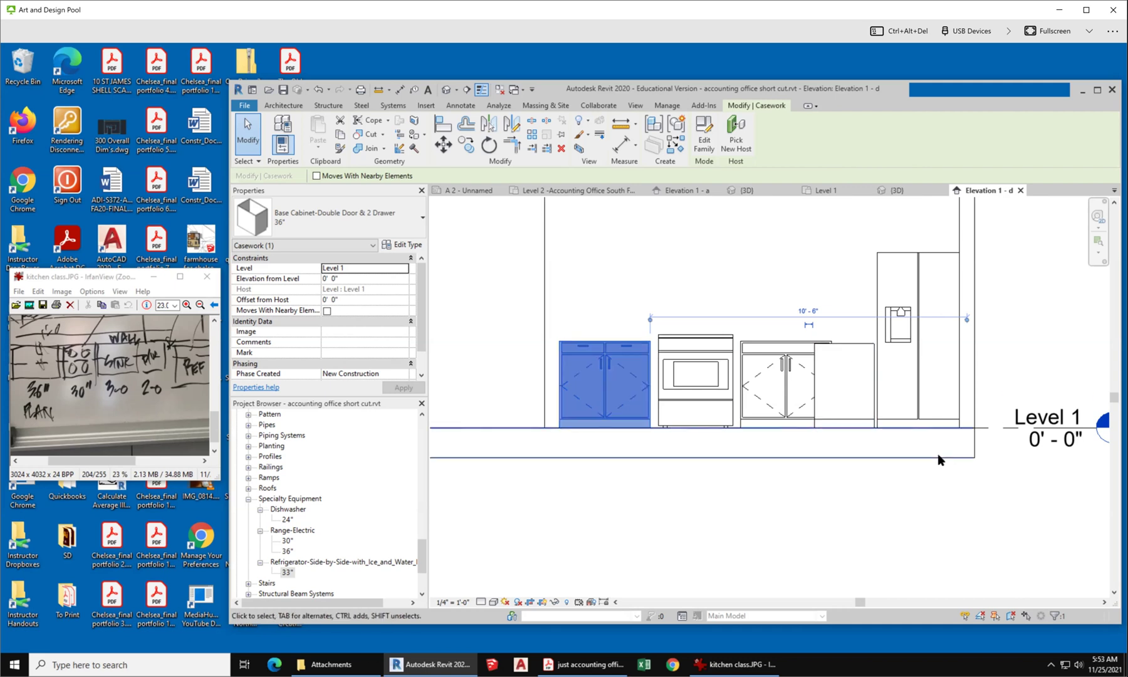
scroll(781, 419, up, 1)
scroll(920, 437, down, 1)
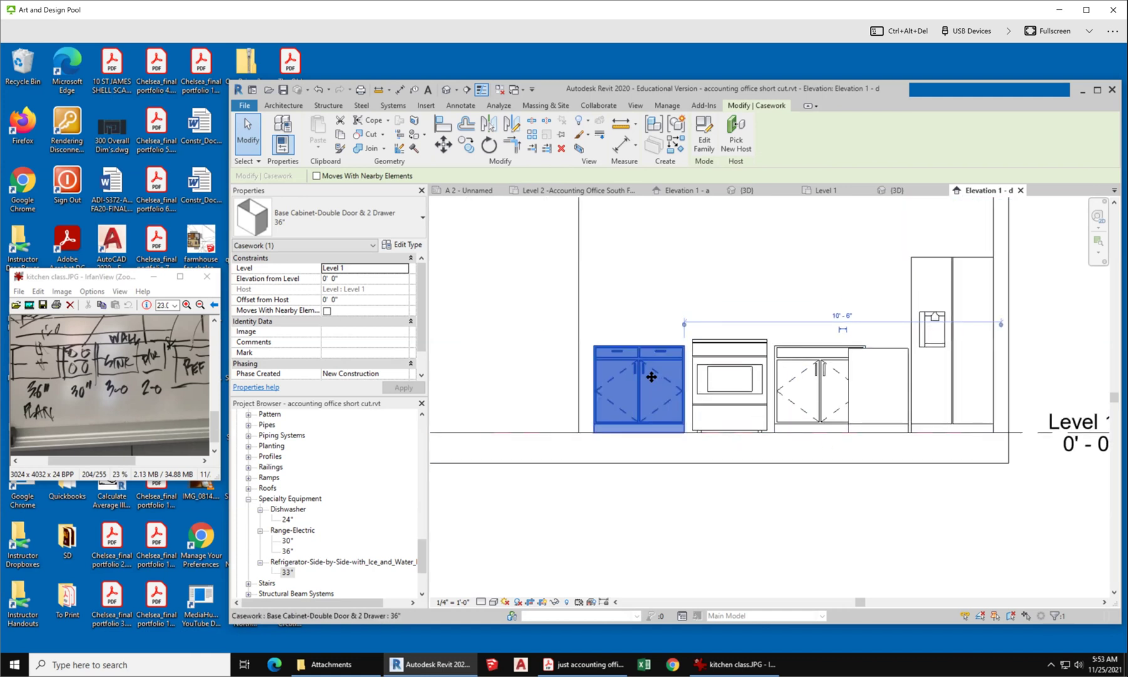
drag(646, 377, 649, 385)
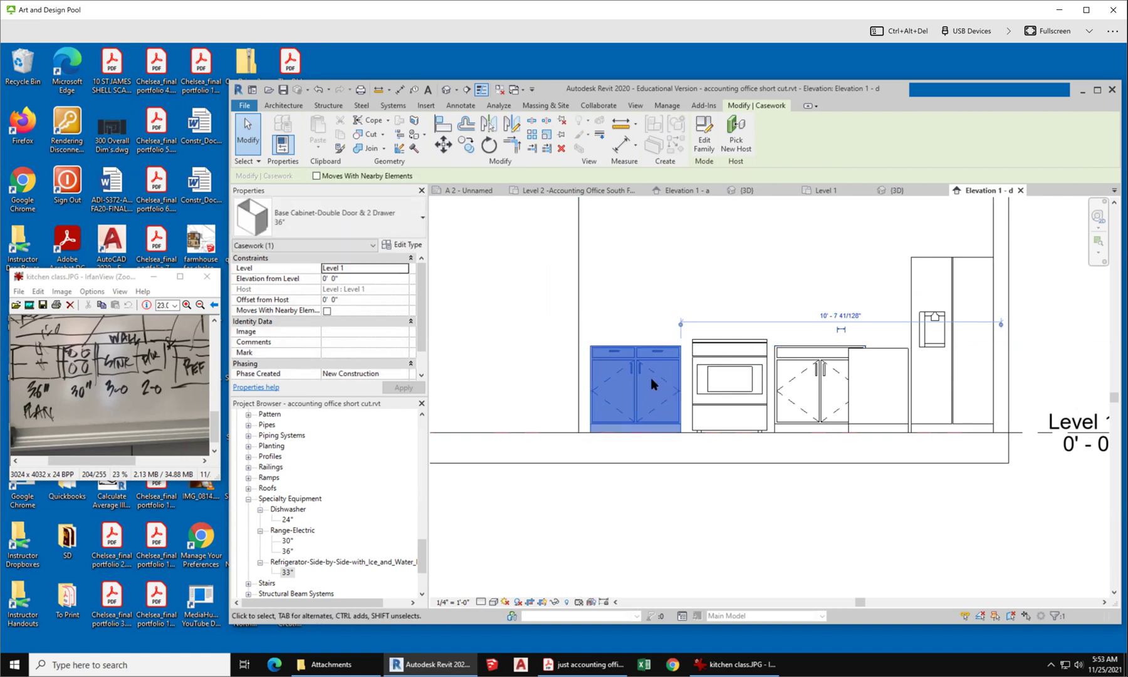
Nudge the range slightly along the wall toward the double-door, two-drawer base cabinet, away from the refrigerator.
click(717, 376)
key(Left)
key(Left)
key(Left)
key(Left)
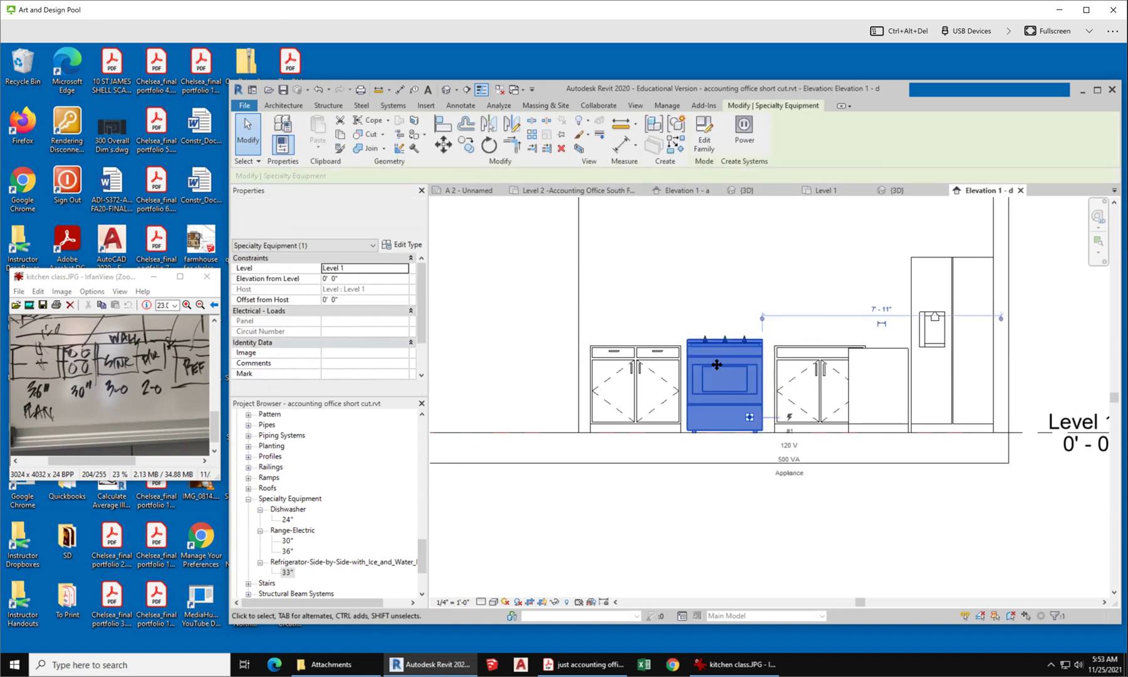
Nudge the 36" double-door sink base cabinet left in the elevation until it sits beside the range.
click(819, 364)
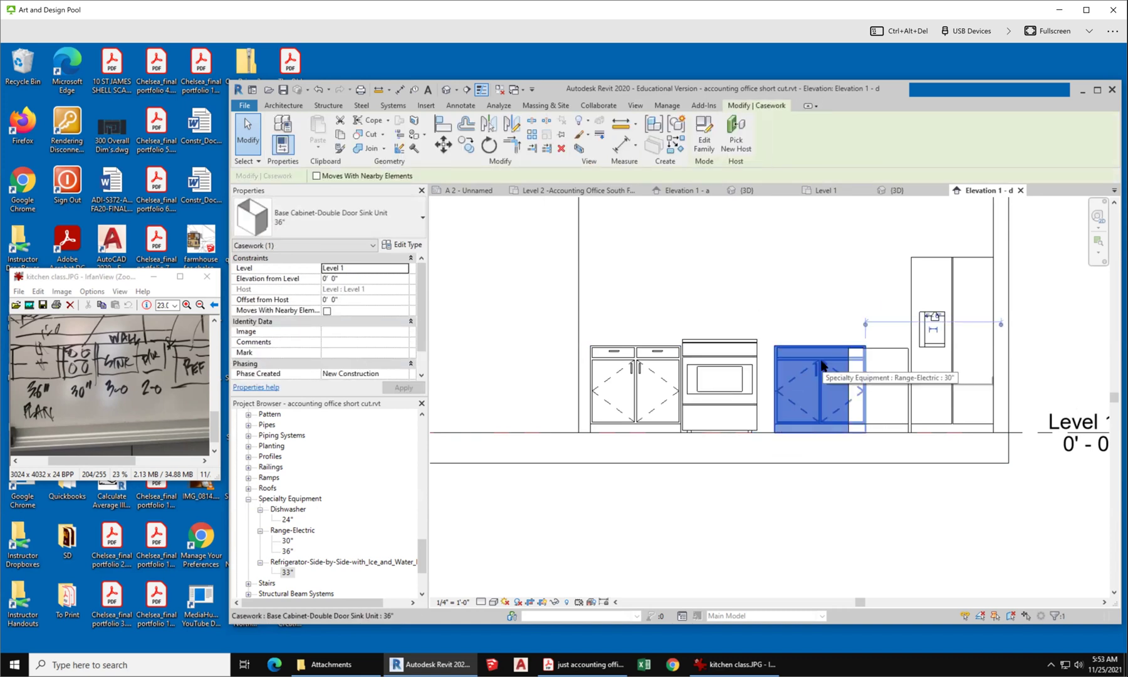
key(Left)
key(Left)
key(Left)
key(Left)
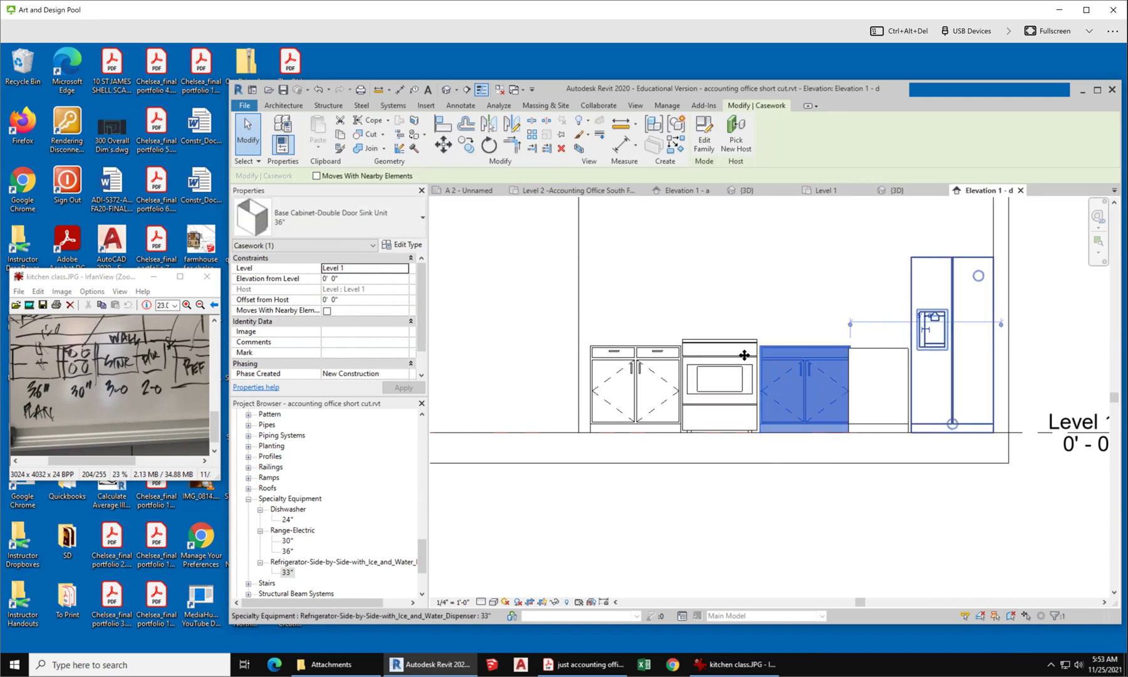
Nudge the 36" double-door, two-drawer base cabinet left against the wall at the end of the run.
click(644, 357)
key(Left)
key(Left)
key(Left)
key(Left)
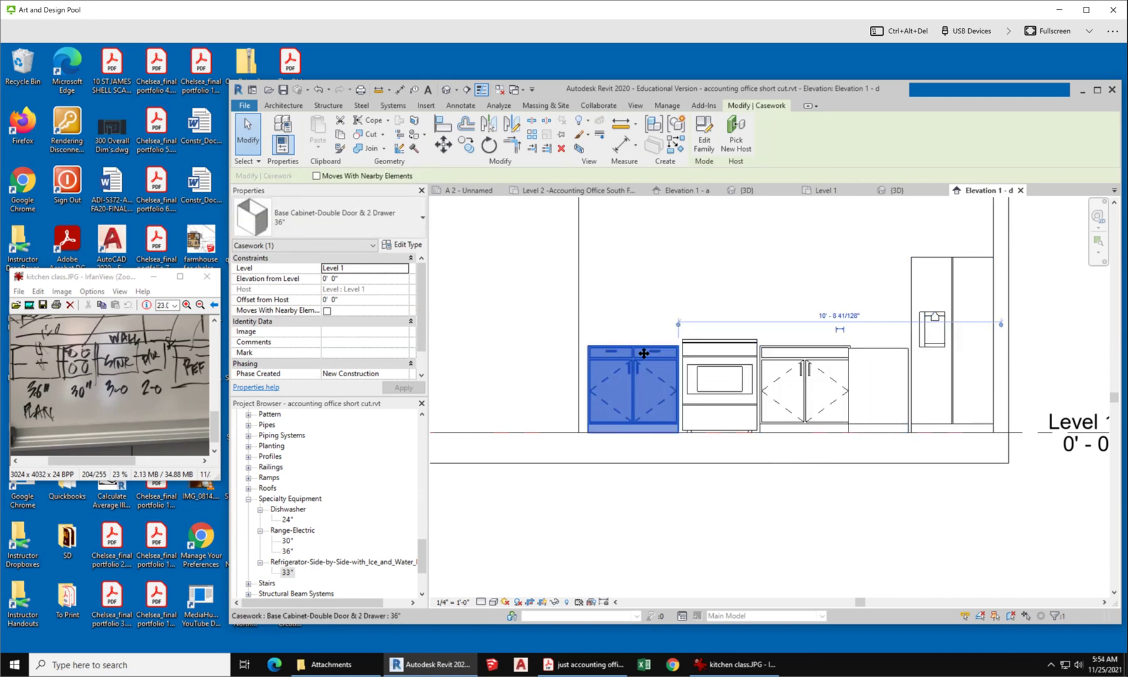
Nudge the 30" electric range left so it sits next to the two-drawer base cabinet.
click(718, 357)
key(Left)
key(Left)
key(Left)
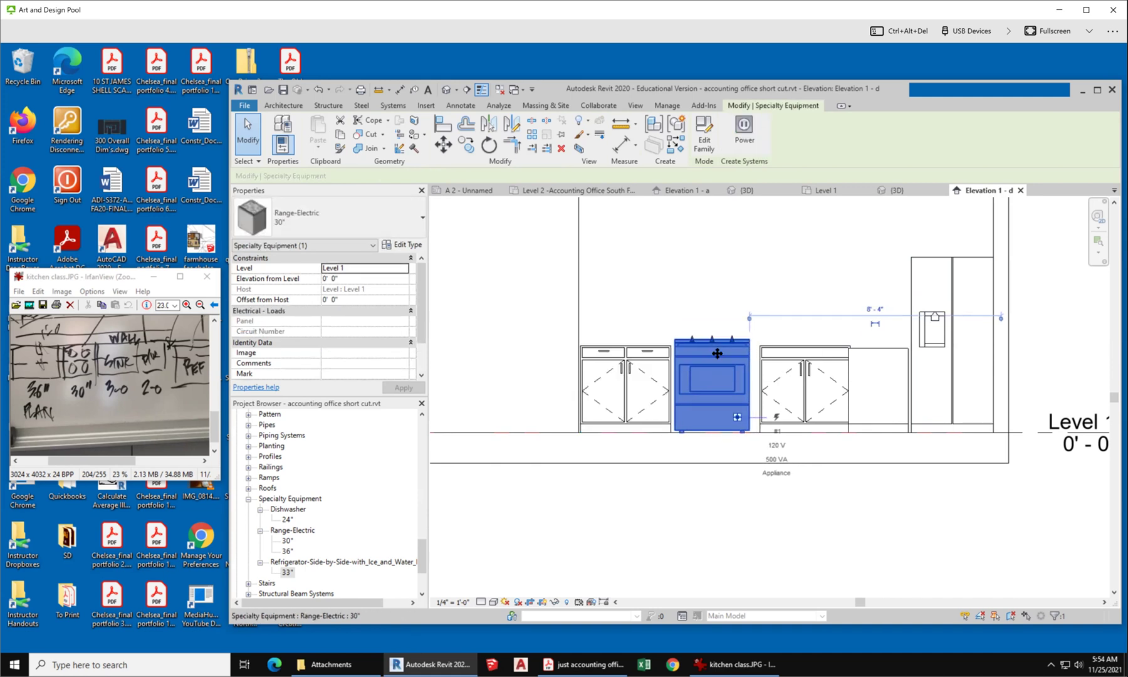
Shift the sink base cabinet further left to close the gap to the moved range.
click(789, 359)
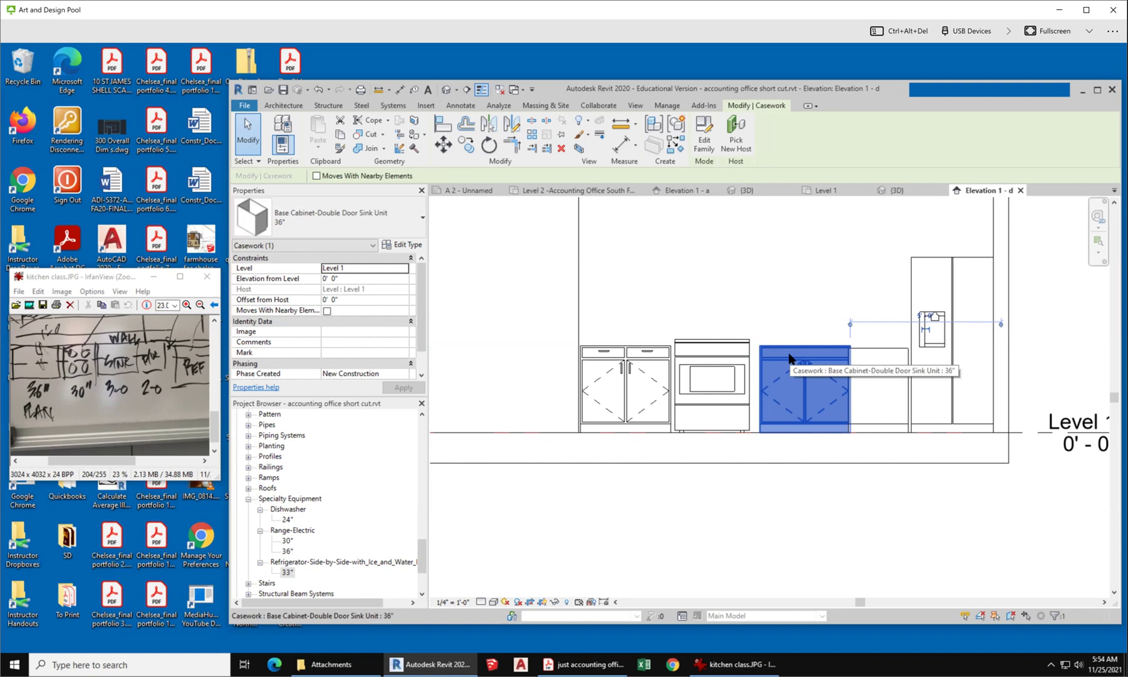
key(Left)
key(Left)
key(Left)
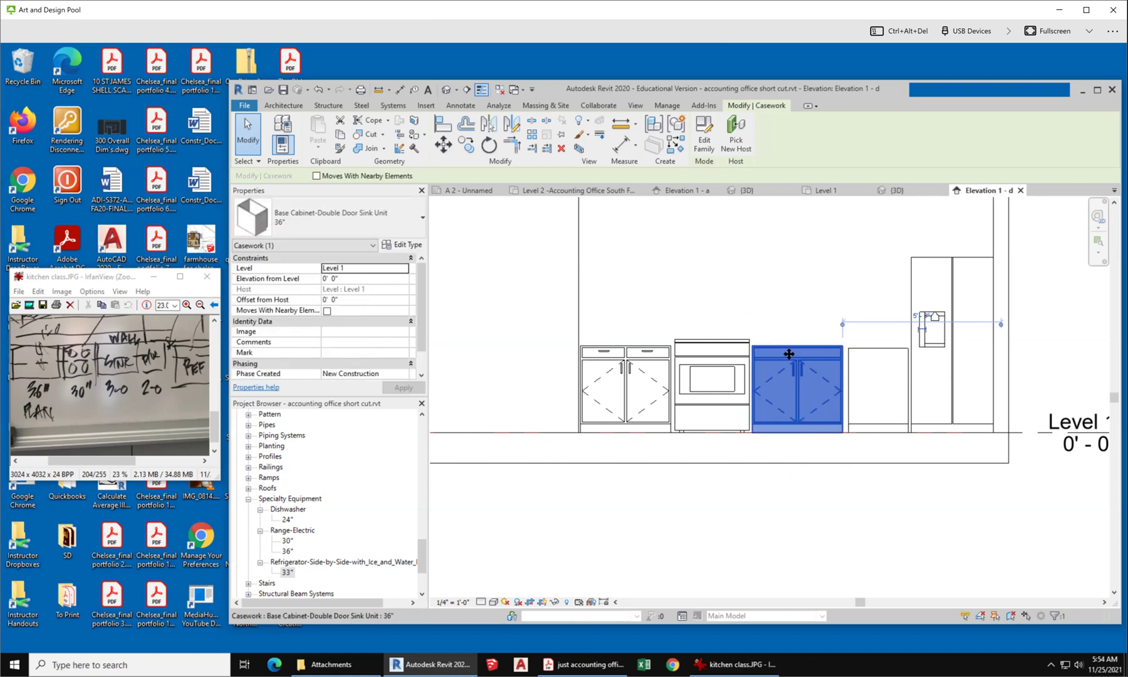
Nudge the 24" dishwasher left until it sits beside the sink base cabinet.
scroll(887, 396, up, 1)
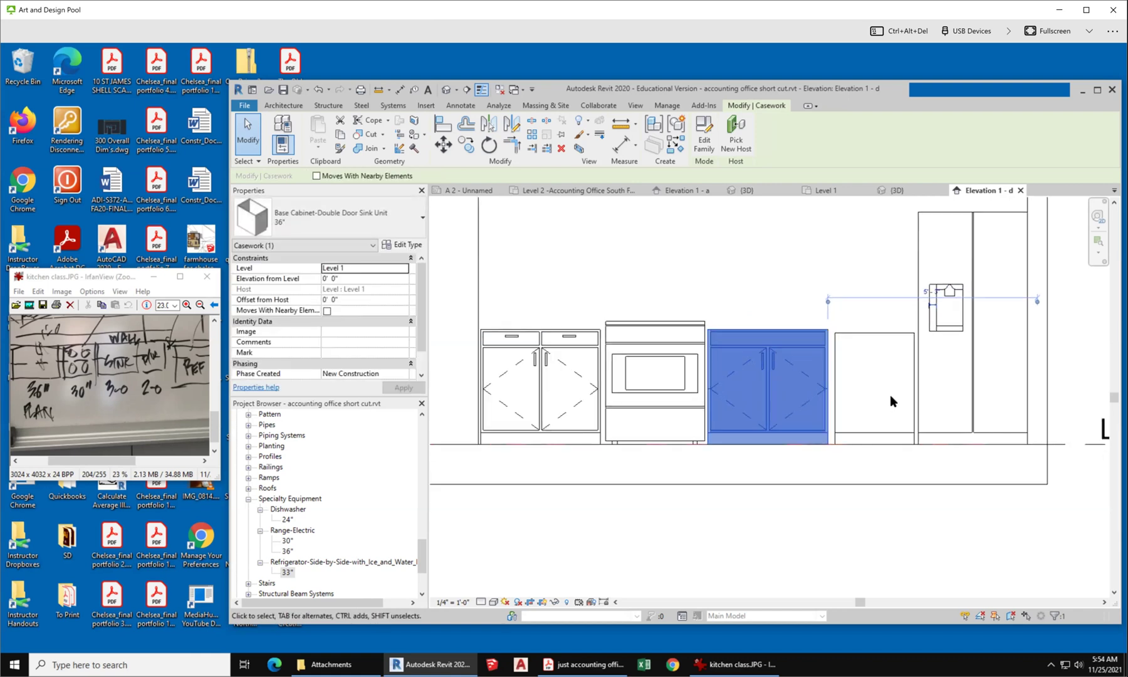
click(884, 340)
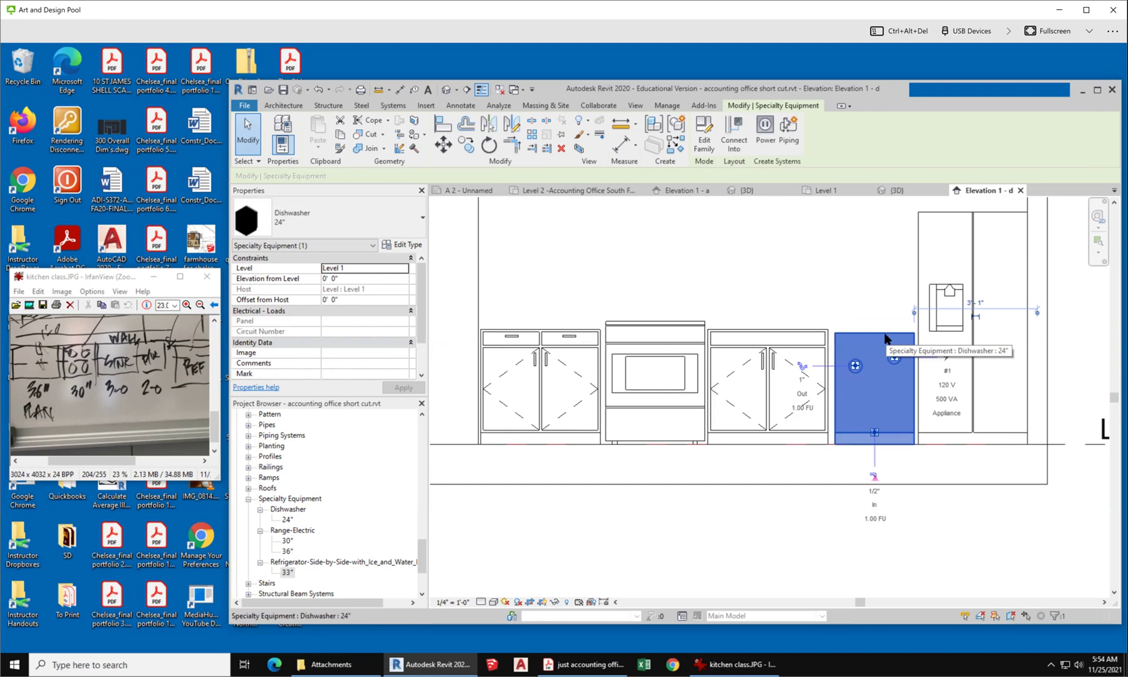
key(Left)
key(Left)
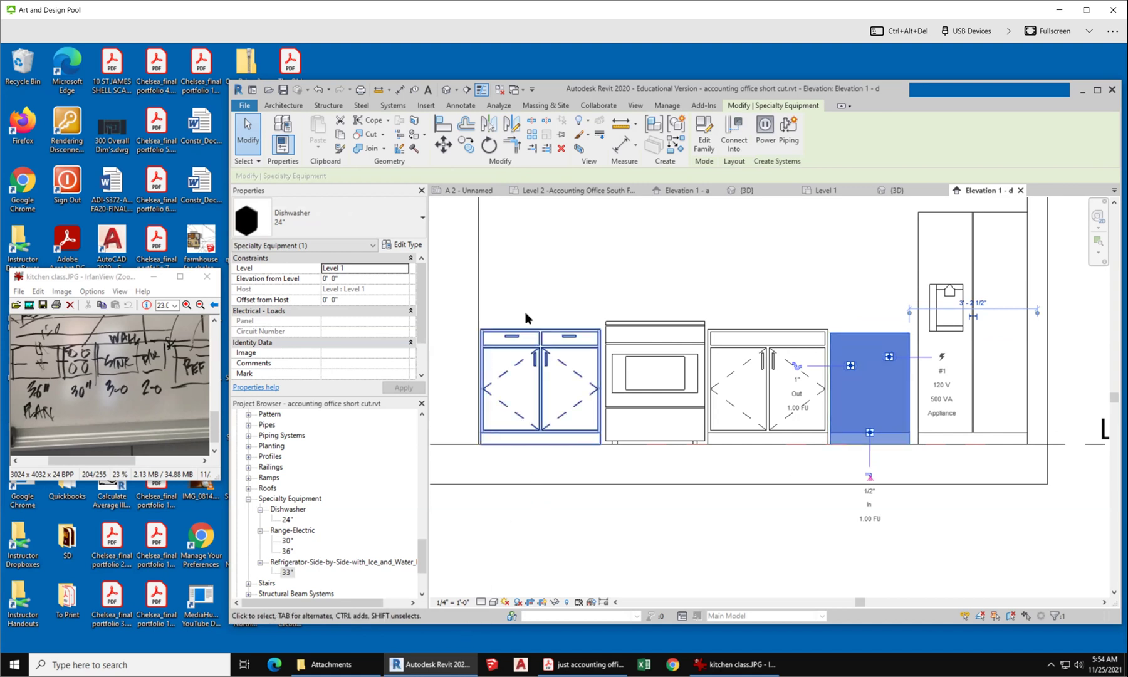
In the Level 1 floor plan, place a Base Cabinet-Filler between the refrigerator and the dishwasher.
click(840, 191)
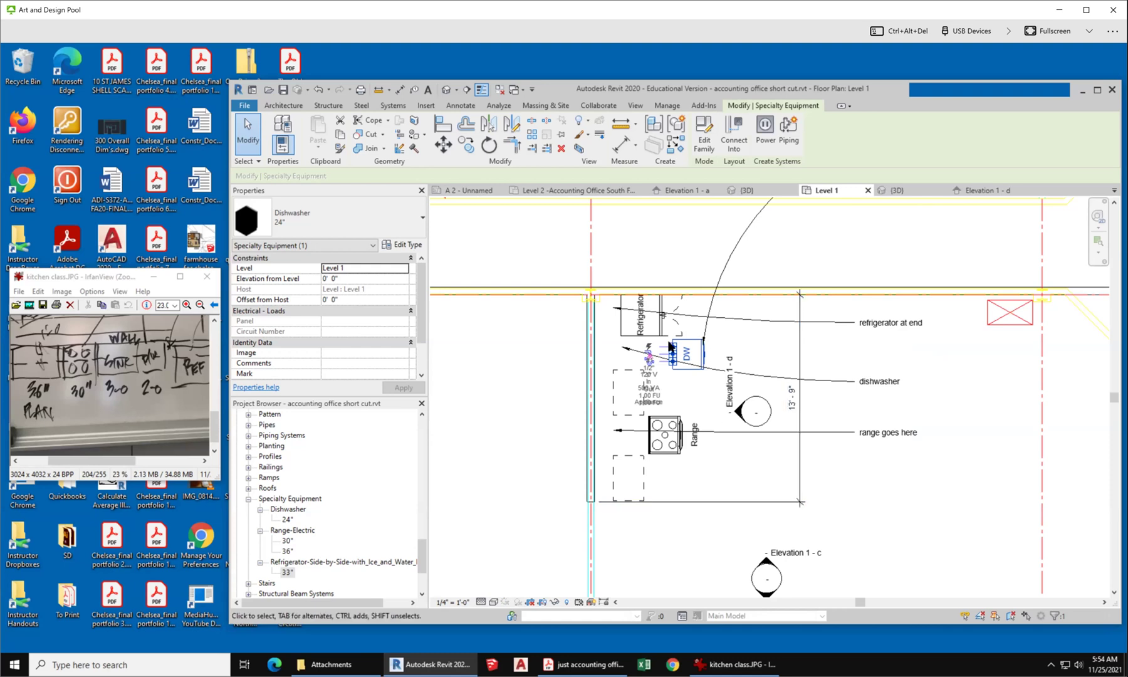
scroll(684, 338, up, 2)
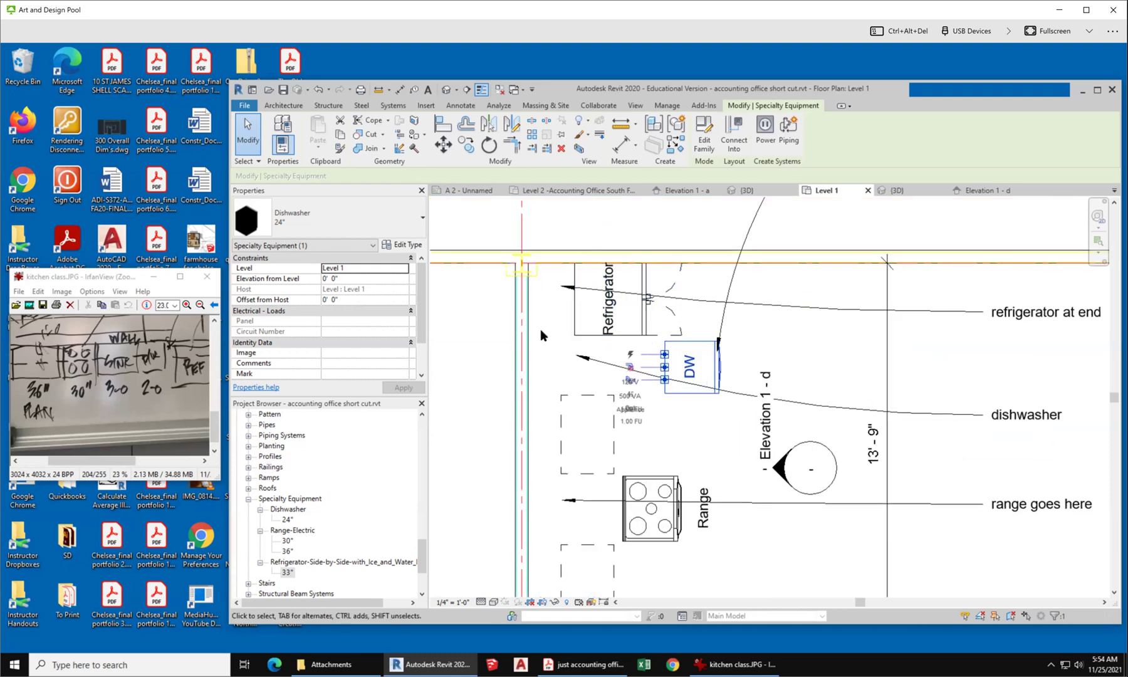
drag(421, 543, 410, 464)
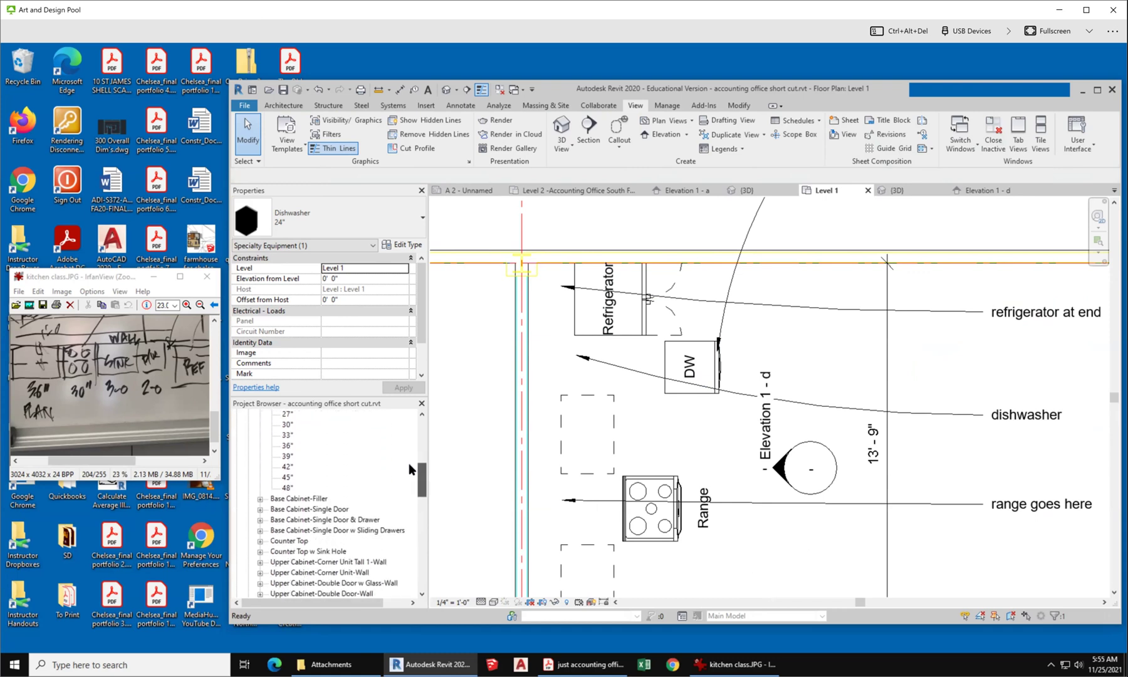
click(281, 499)
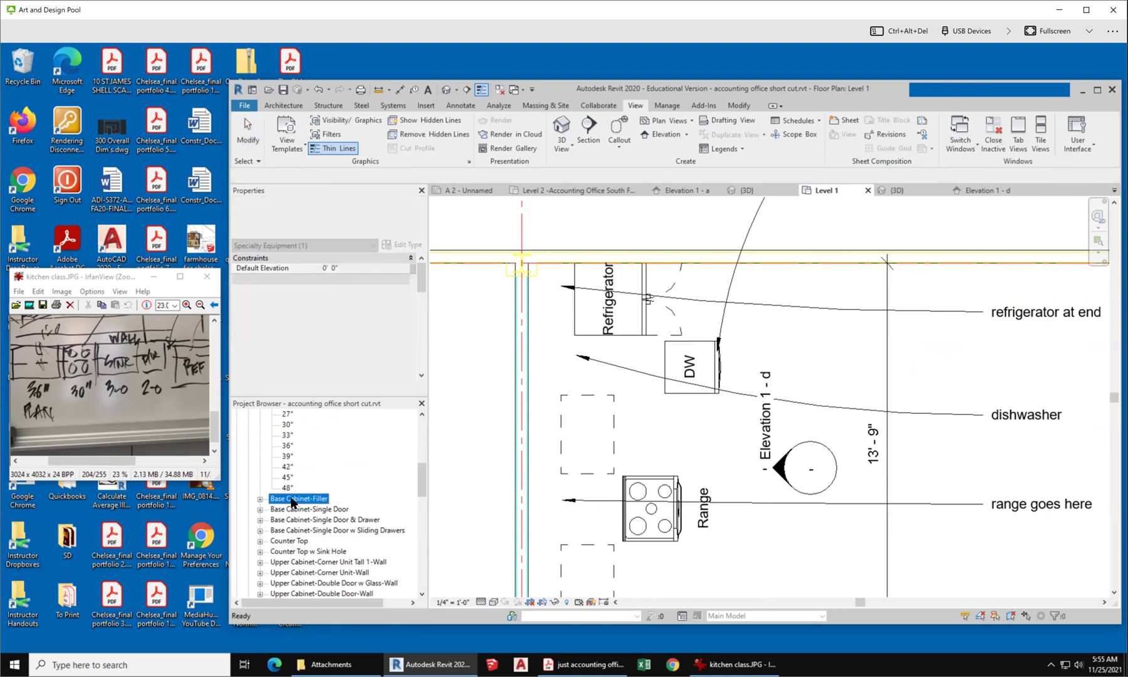
click(260, 499)
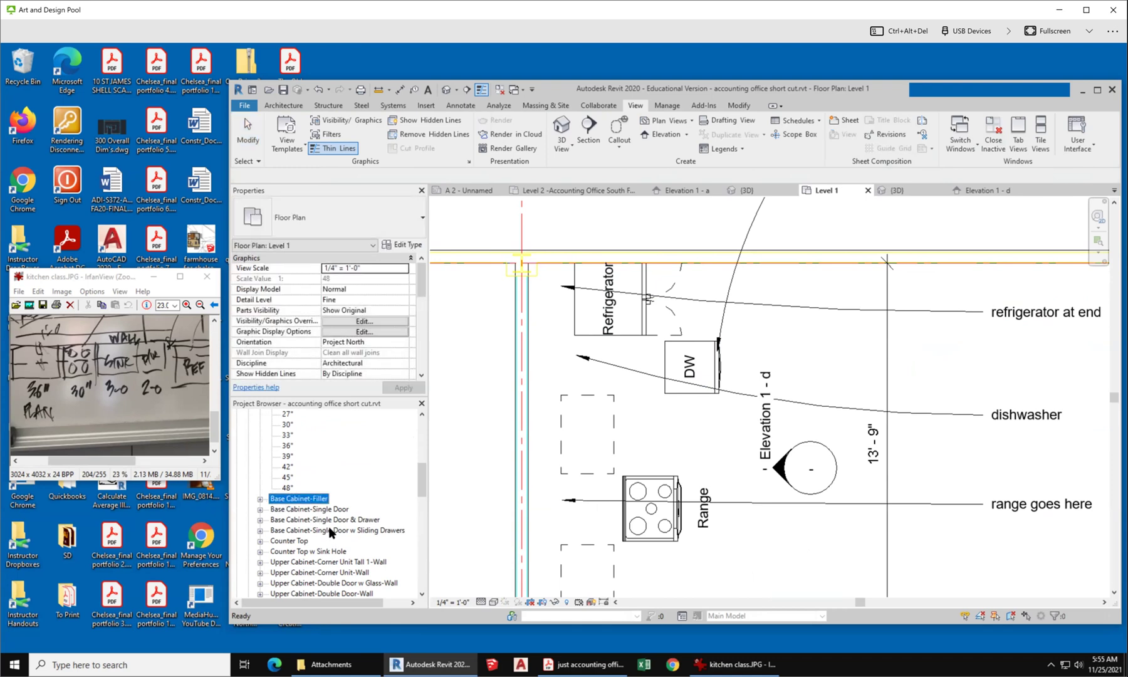
click(311, 509)
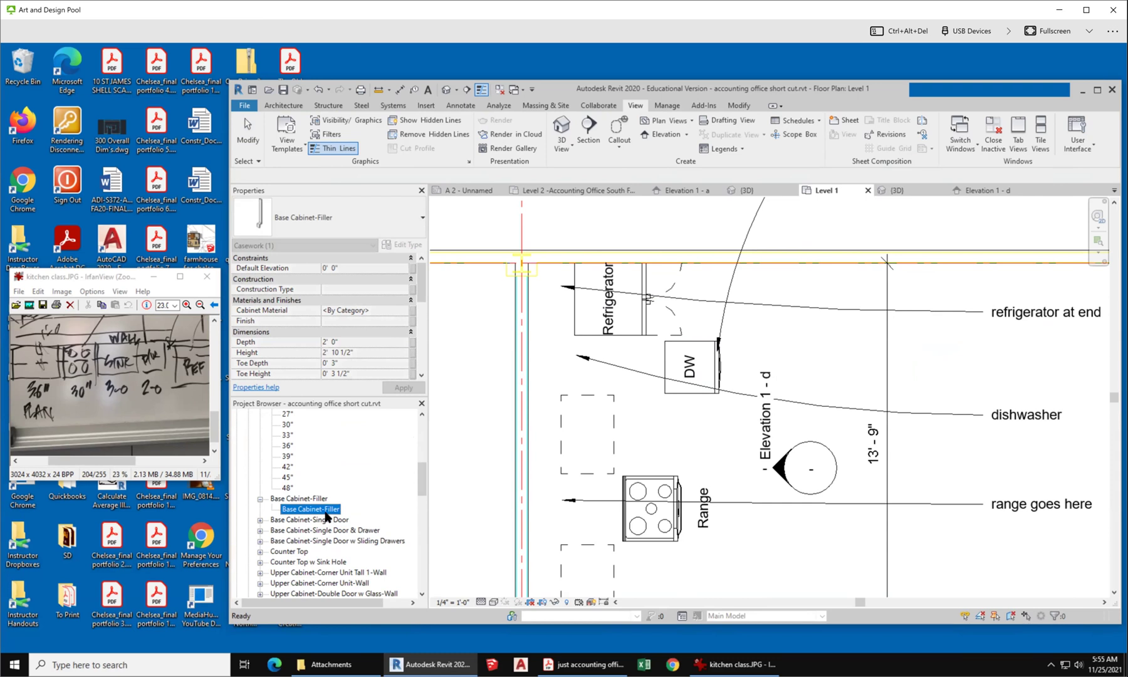
drag(326, 516, 688, 408)
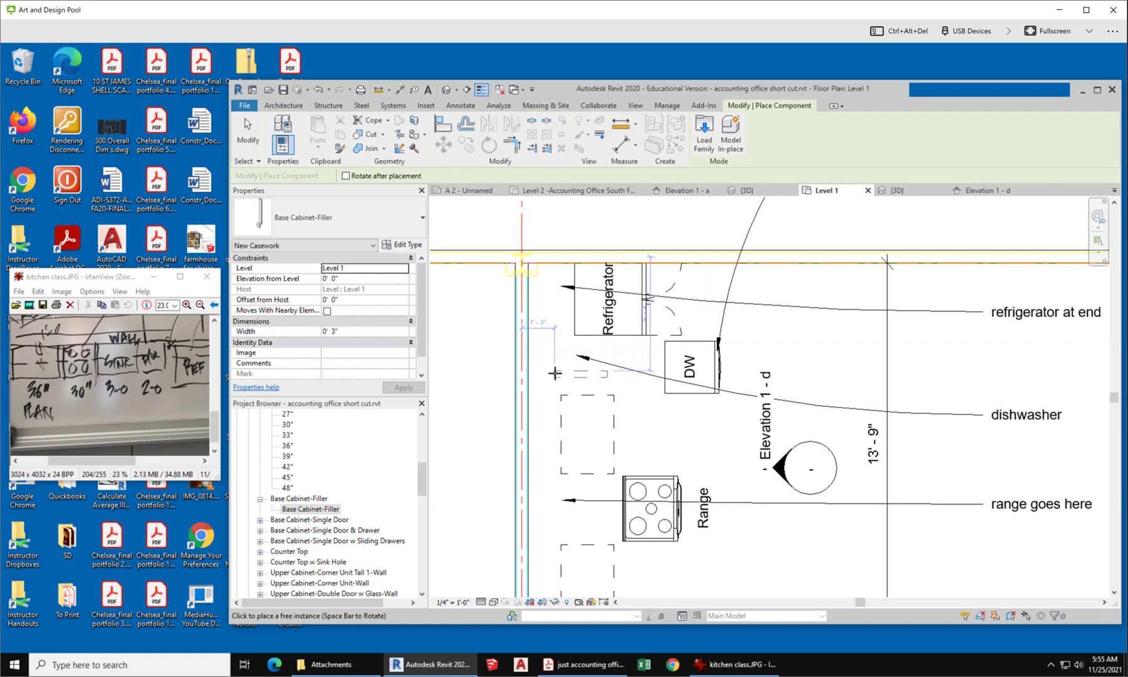
click(543, 343)
key(Escape)
key(Escape)
Select the placed base cabinet filler in plan and check its position in the Elevation 1 - d view.
scroll(552, 323, down, 3)
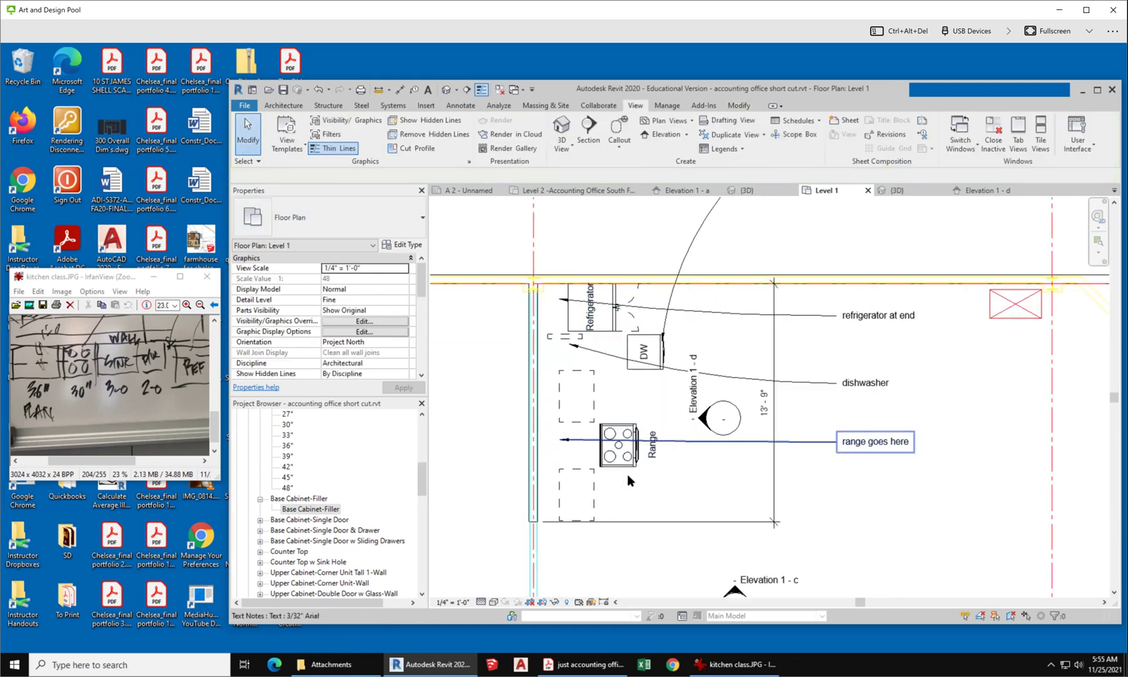
scroll(627, 474, up, 3)
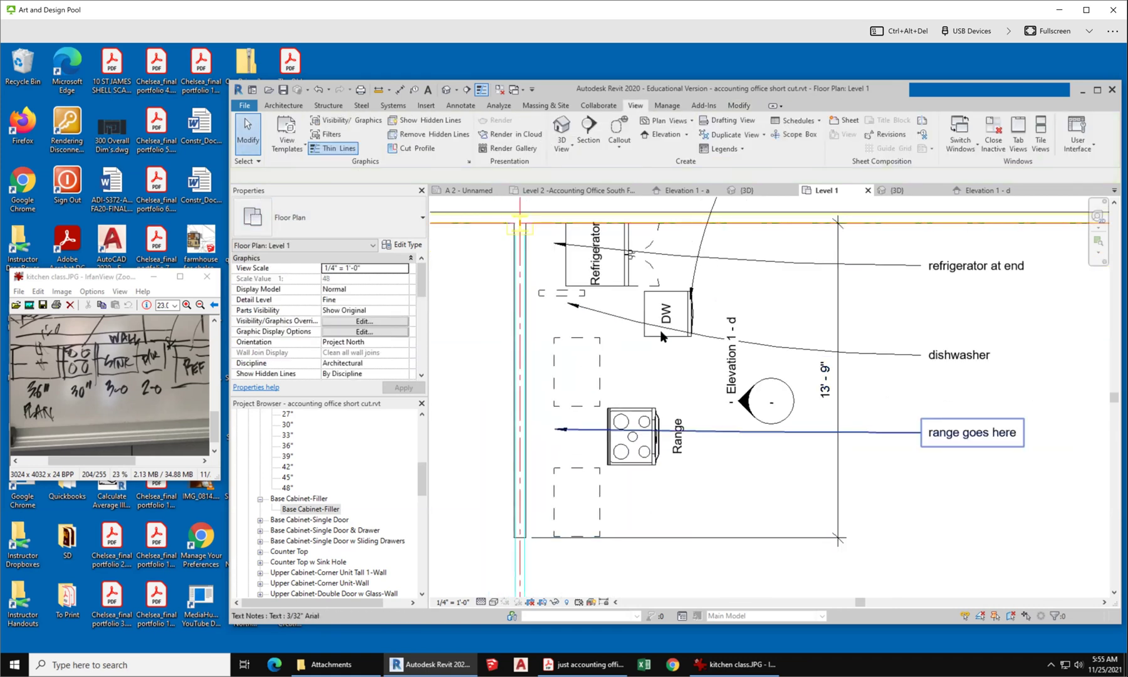
scroll(587, 309, up, 2)
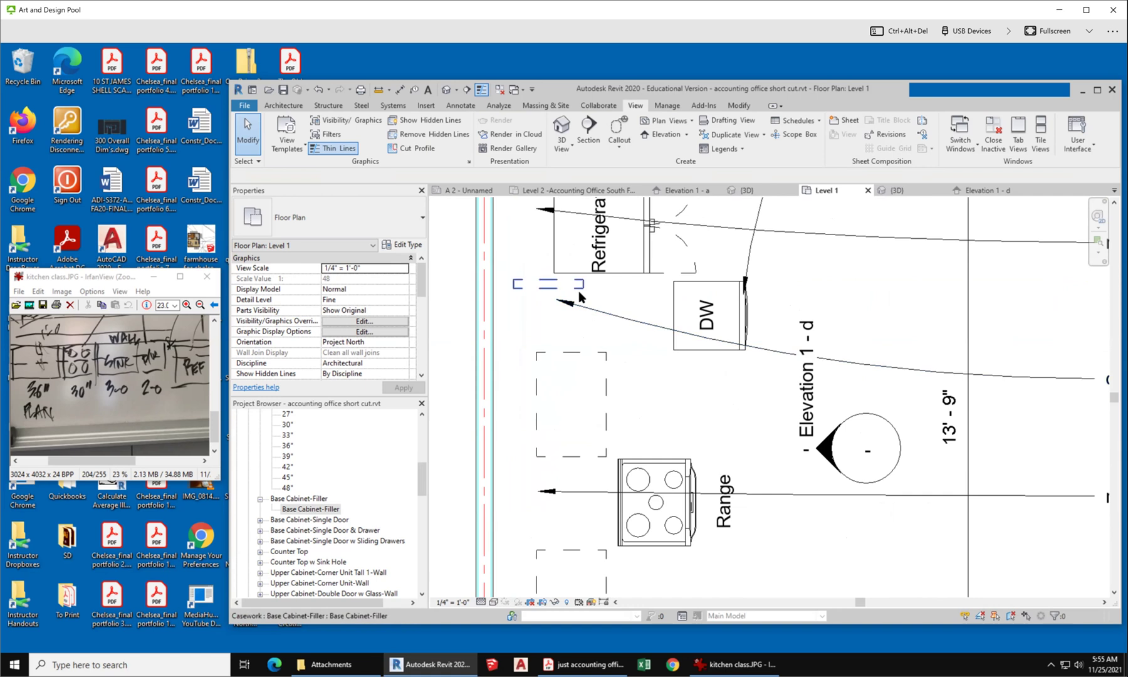
click(580, 296)
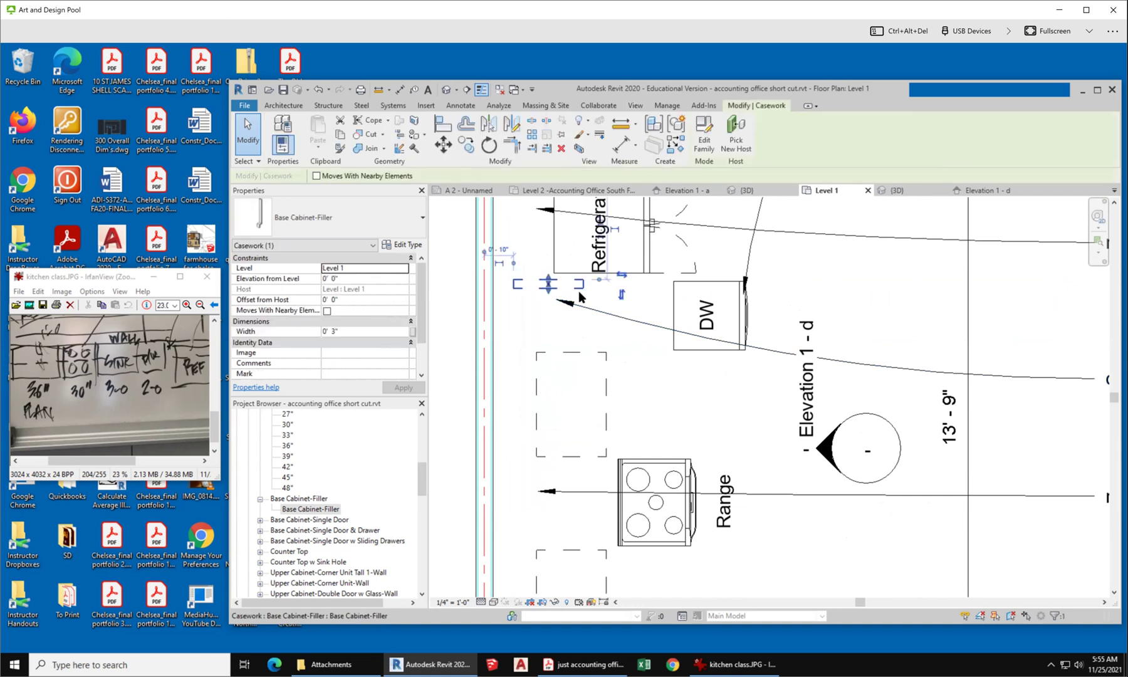
click(987, 189)
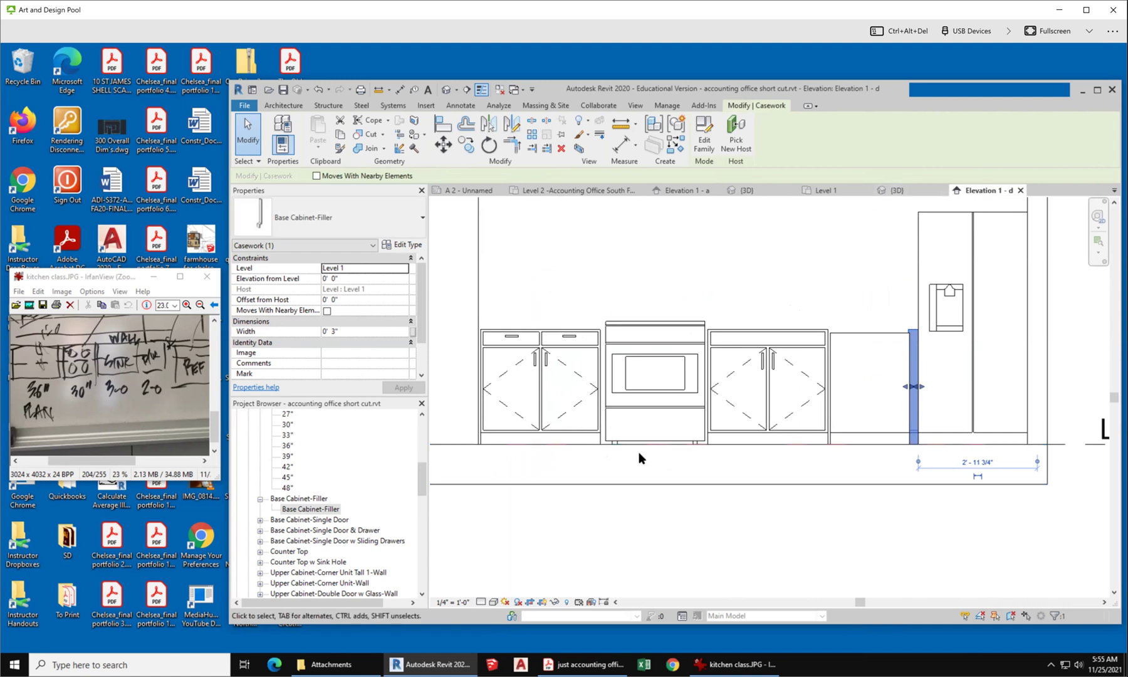
Change the double-door, two-drawer base cabinet at the wall end to the 30" type.
click(564, 338)
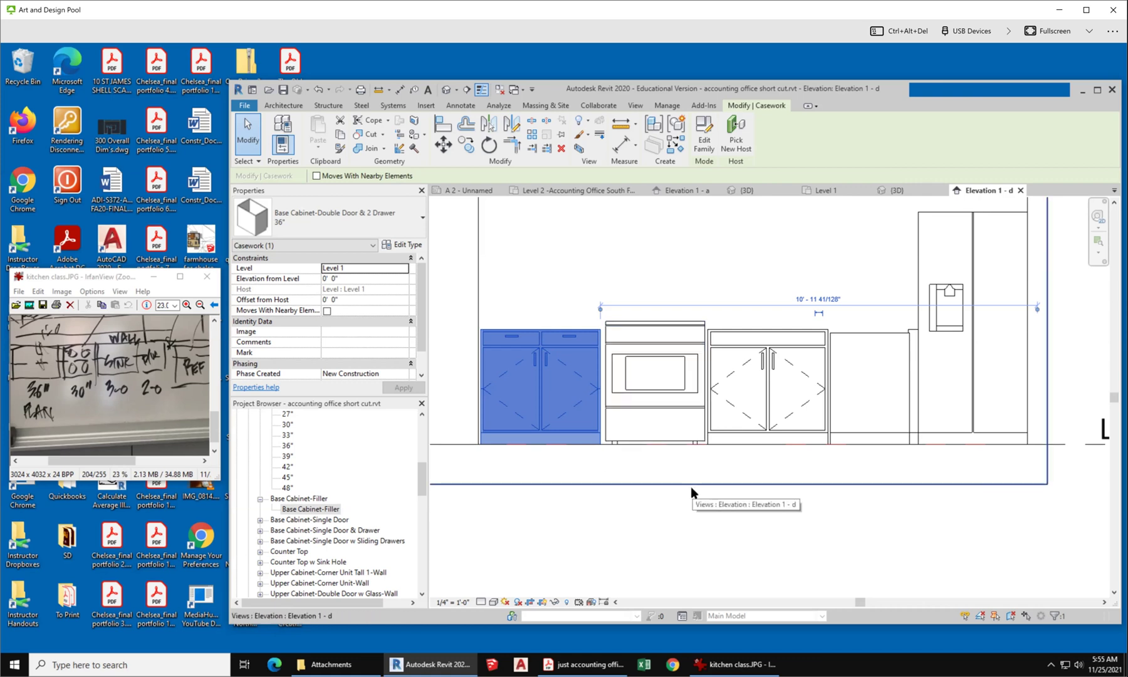
click(365, 227)
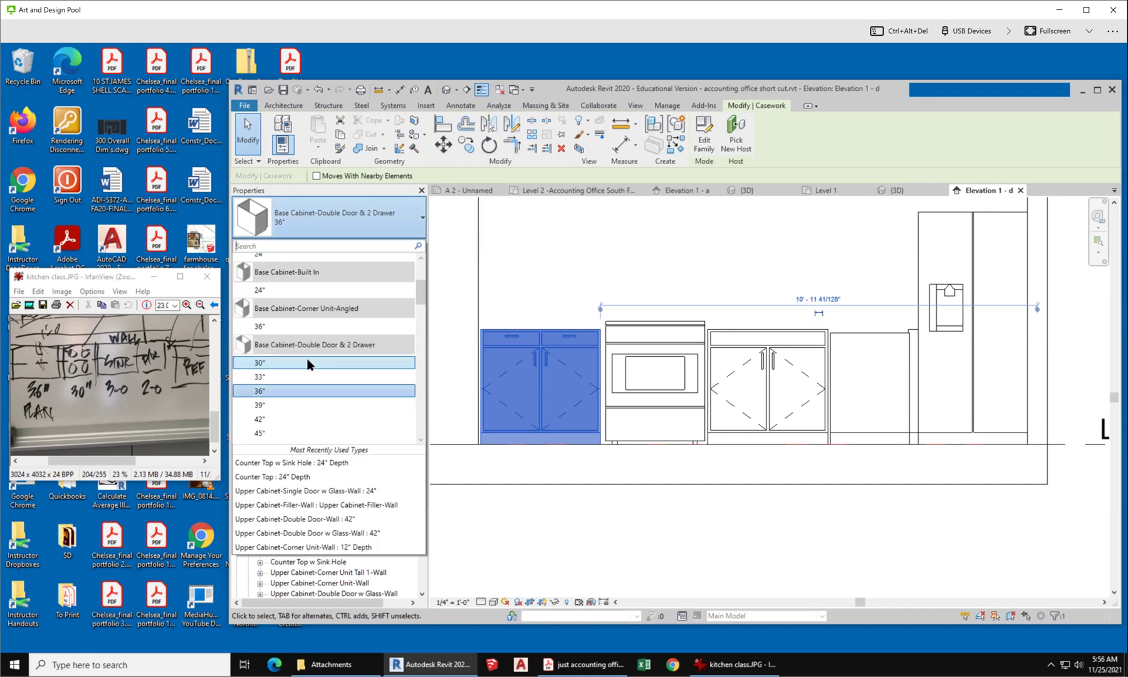
click(320, 372)
click(612, 520)
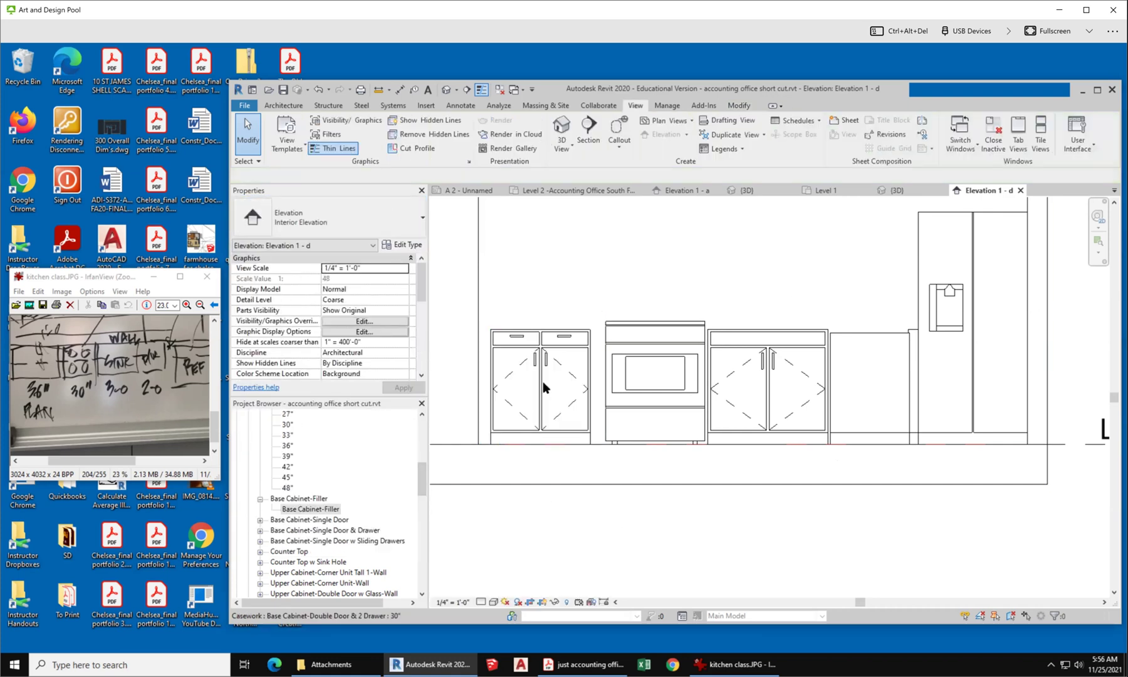
Move the 30" two-drawer base cabinet slightly left toward the end wall.
click(543, 381)
drag(542, 381, 538, 383)
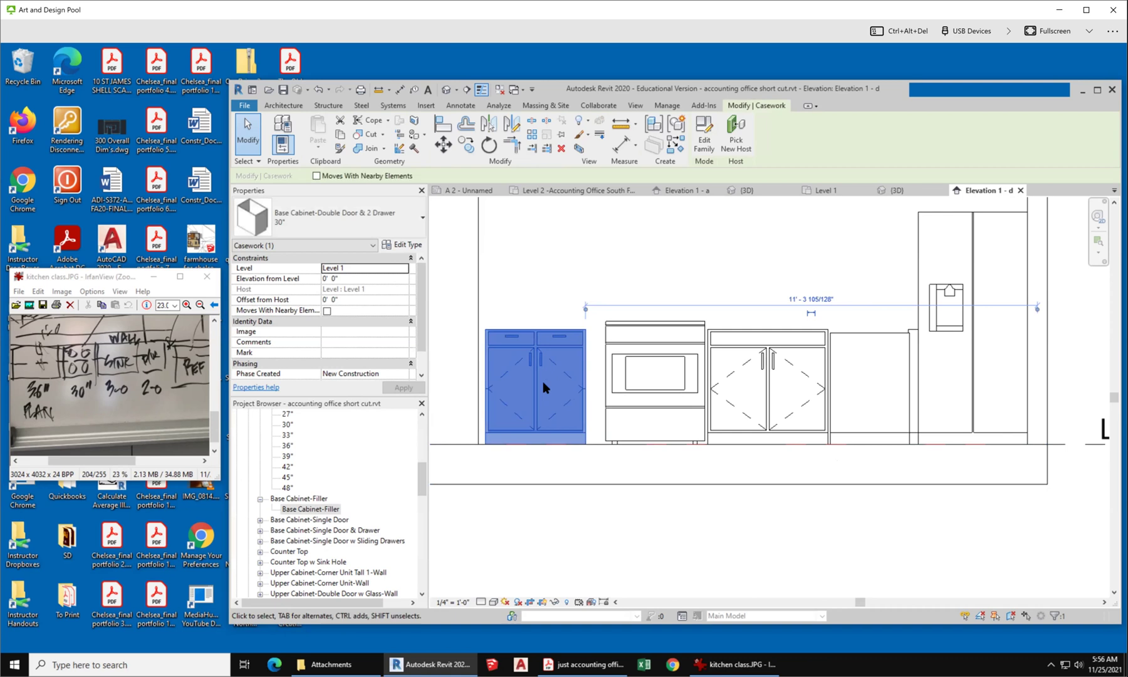
click(631, 366)
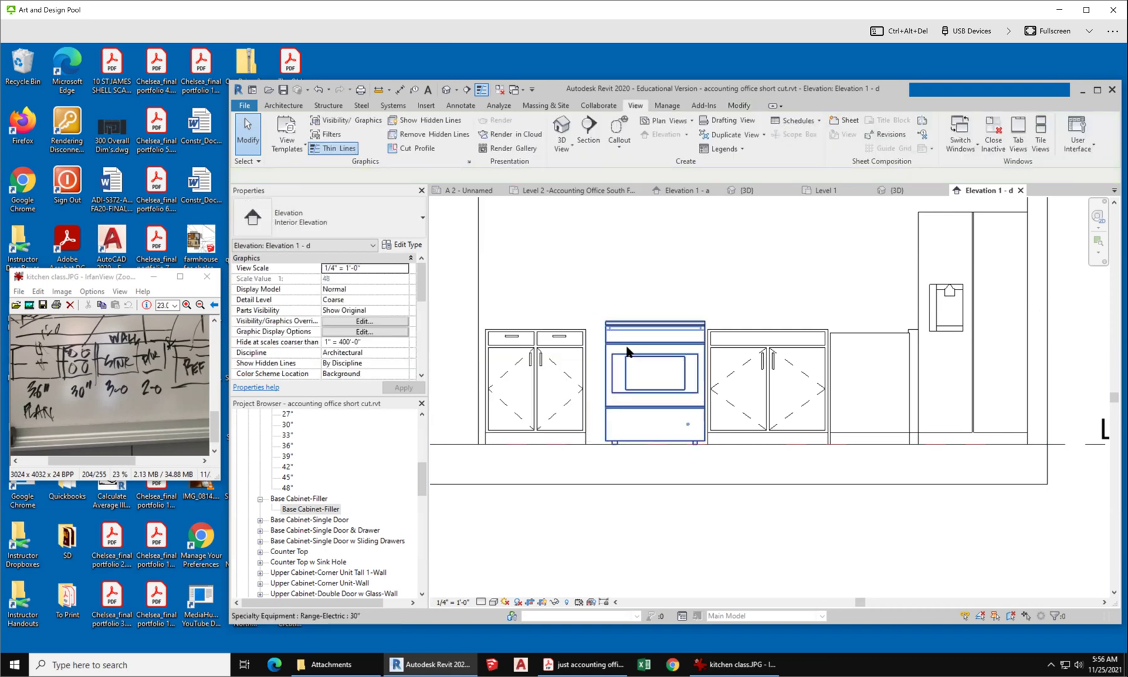
Nudge the electric range left toward the resized two-drawer base cabinet.
click(627, 352)
key(Left)
key(Left)
key(Left)
key(Left)
key(Left)
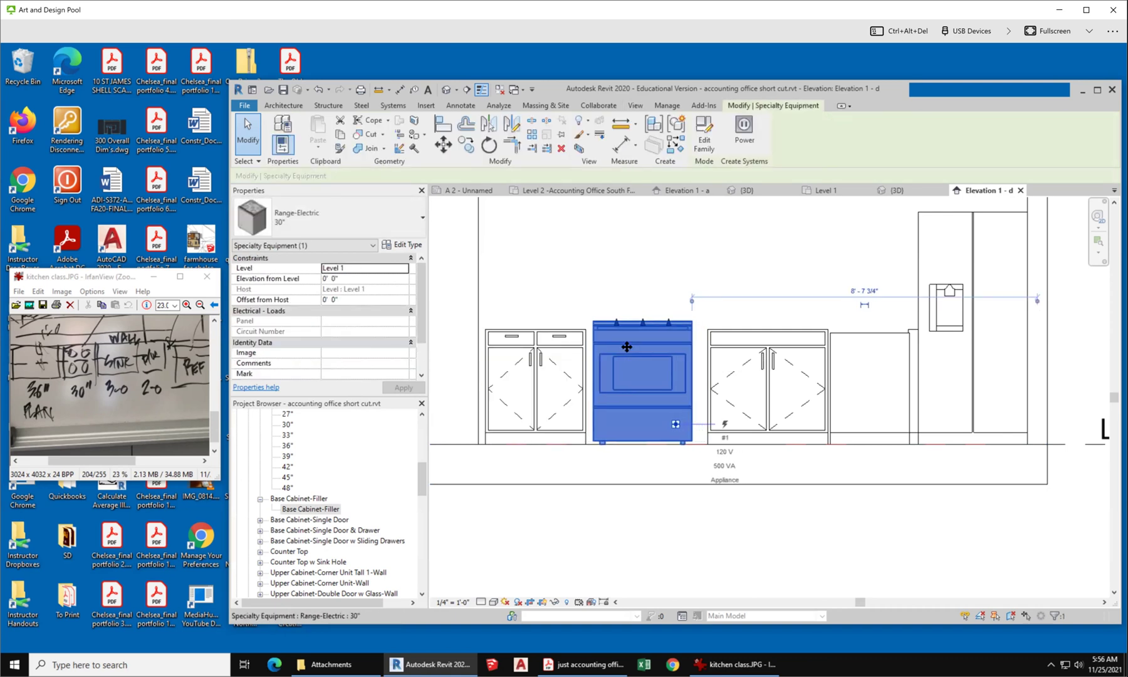
Nudge the sink base cabinet left toward the range, and the dishwasher left toward the sink cabinet.
click(760, 355)
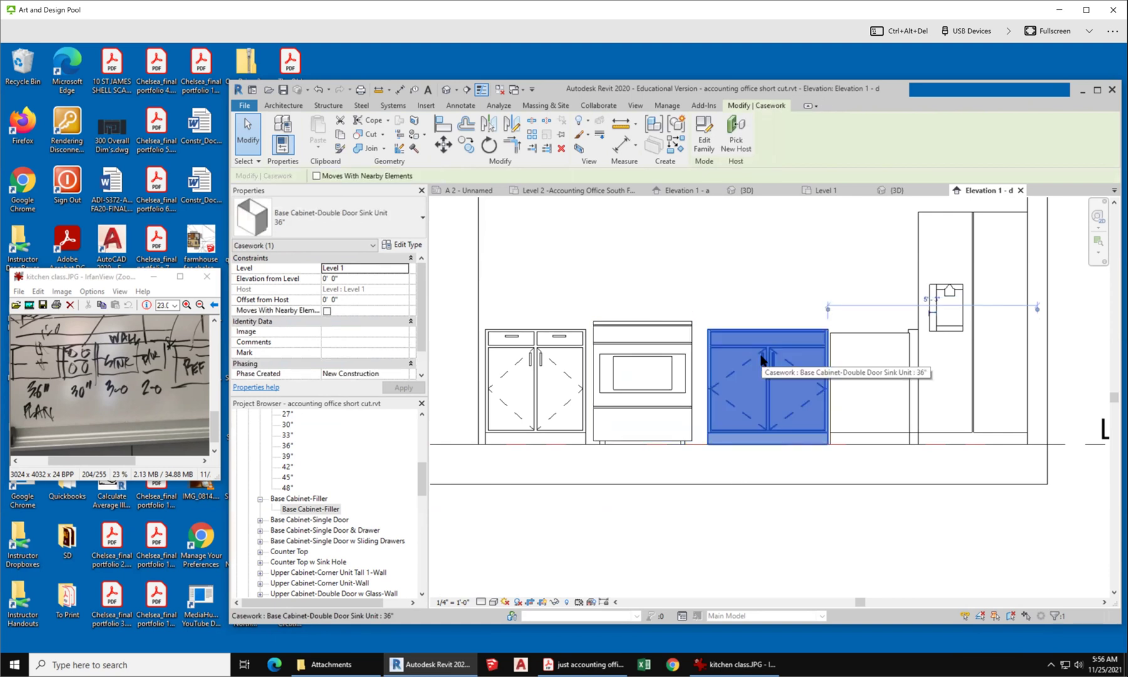
key(Left)
key(Left)
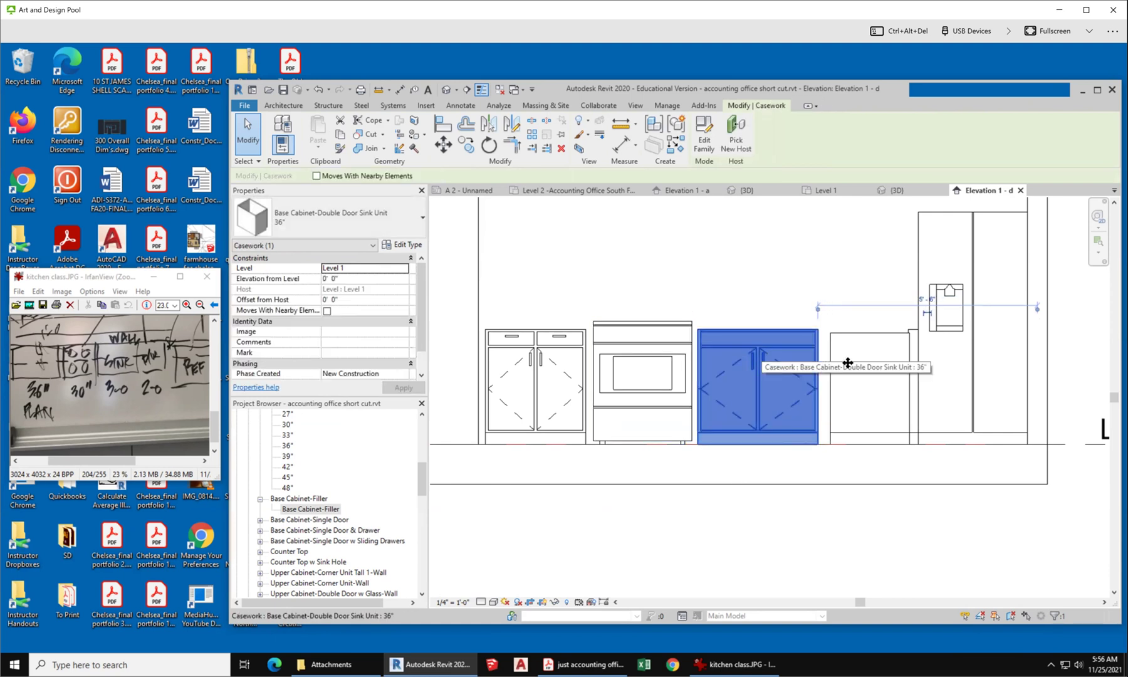
click(862, 334)
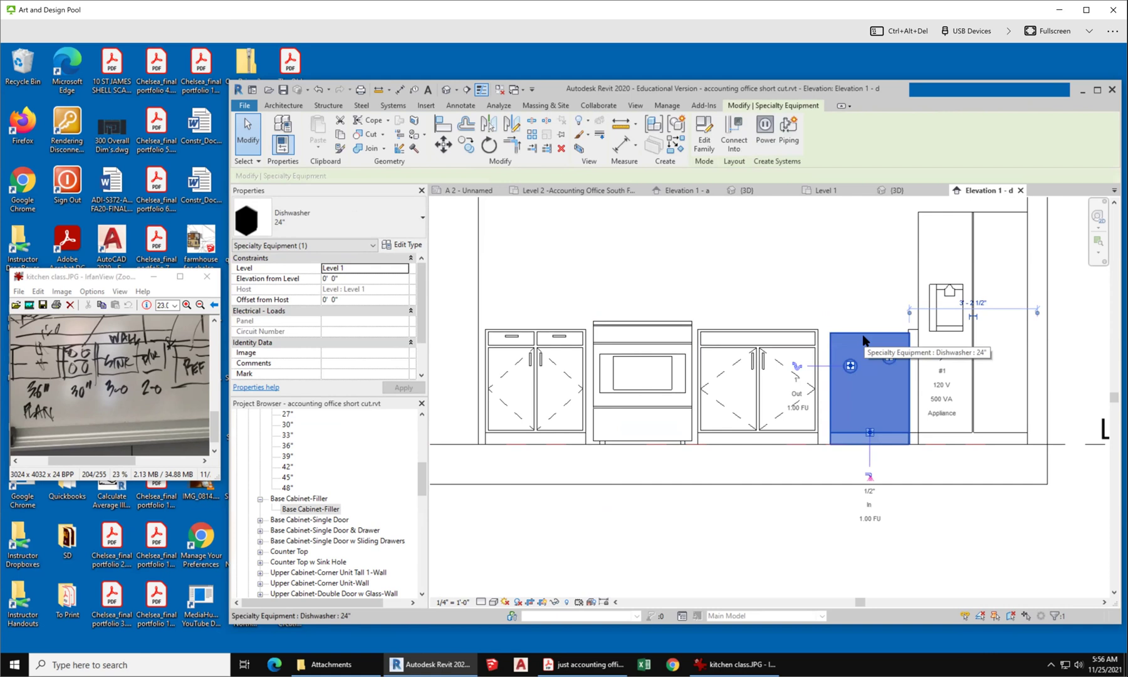
key(Left)
key(Left)
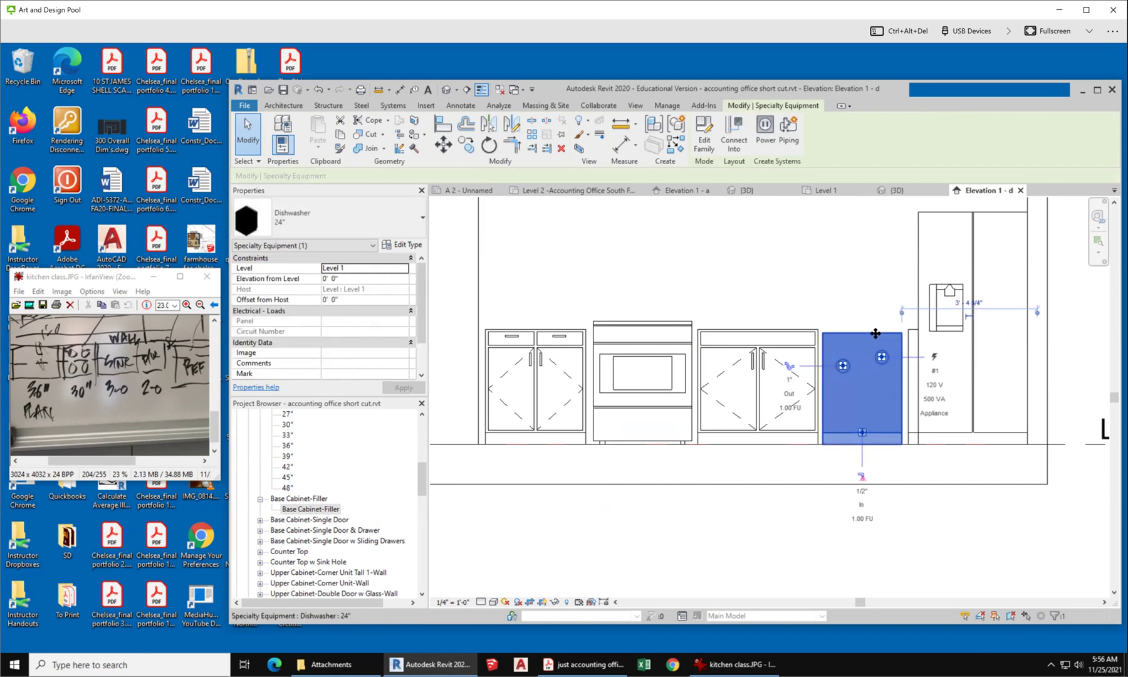
Nudge the base cabinet filler left against the dishwasher and return to the Level 1 floor plan.
click(910, 349)
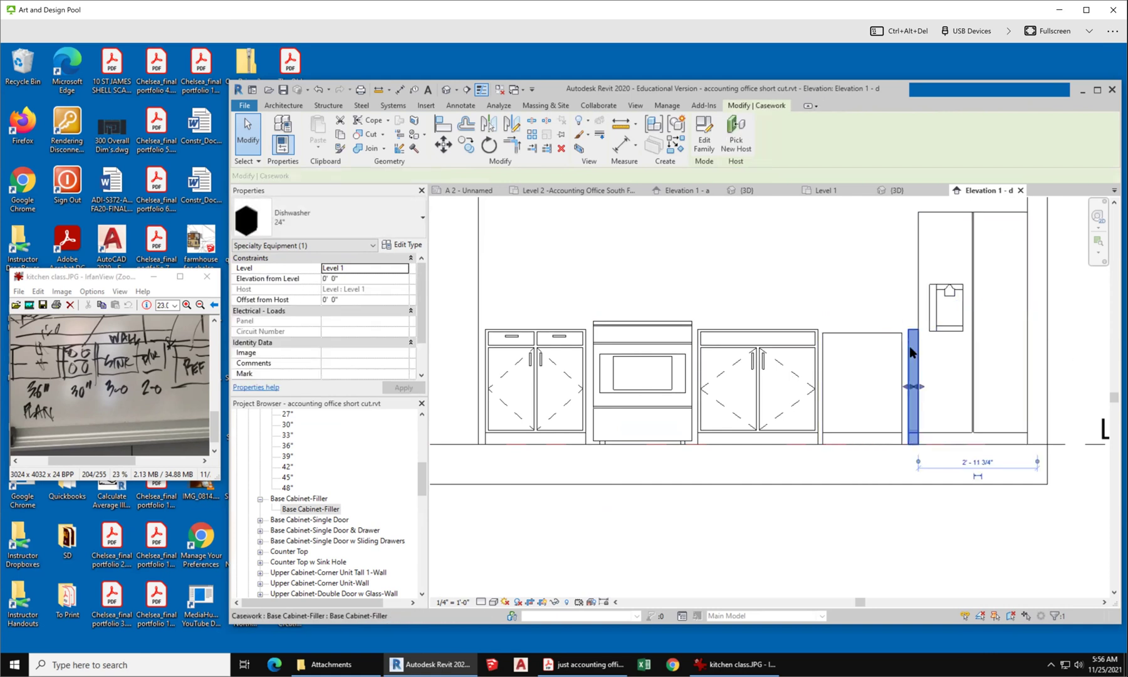
key(Left)
key(Left)
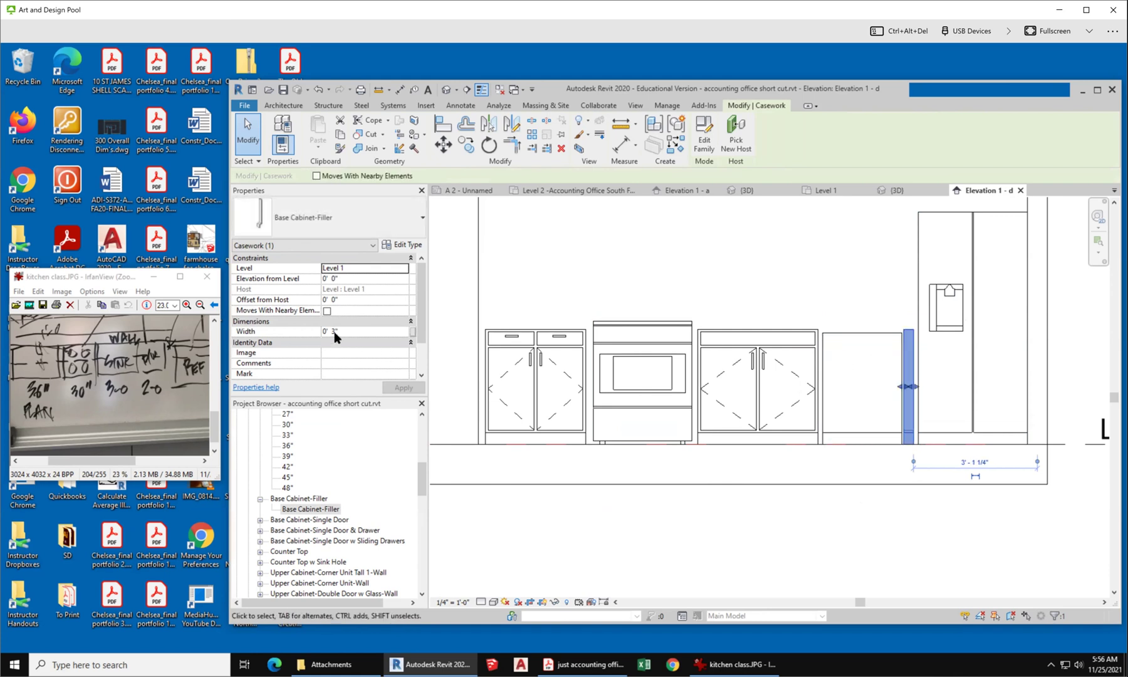
click(821, 569)
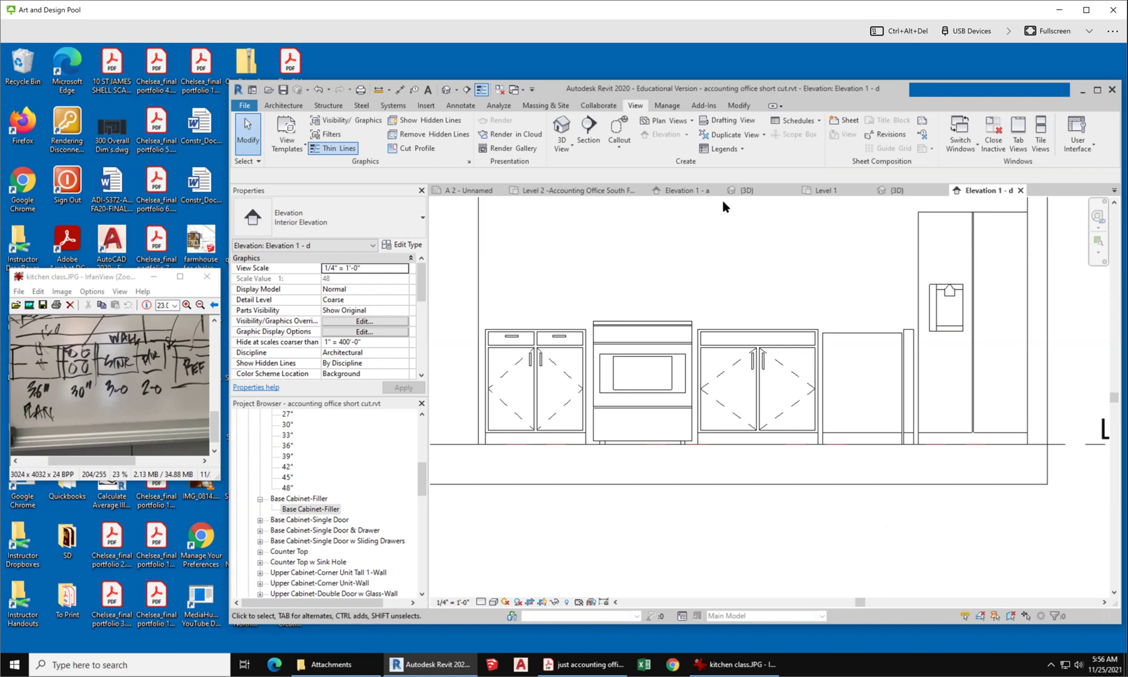
click(821, 189)
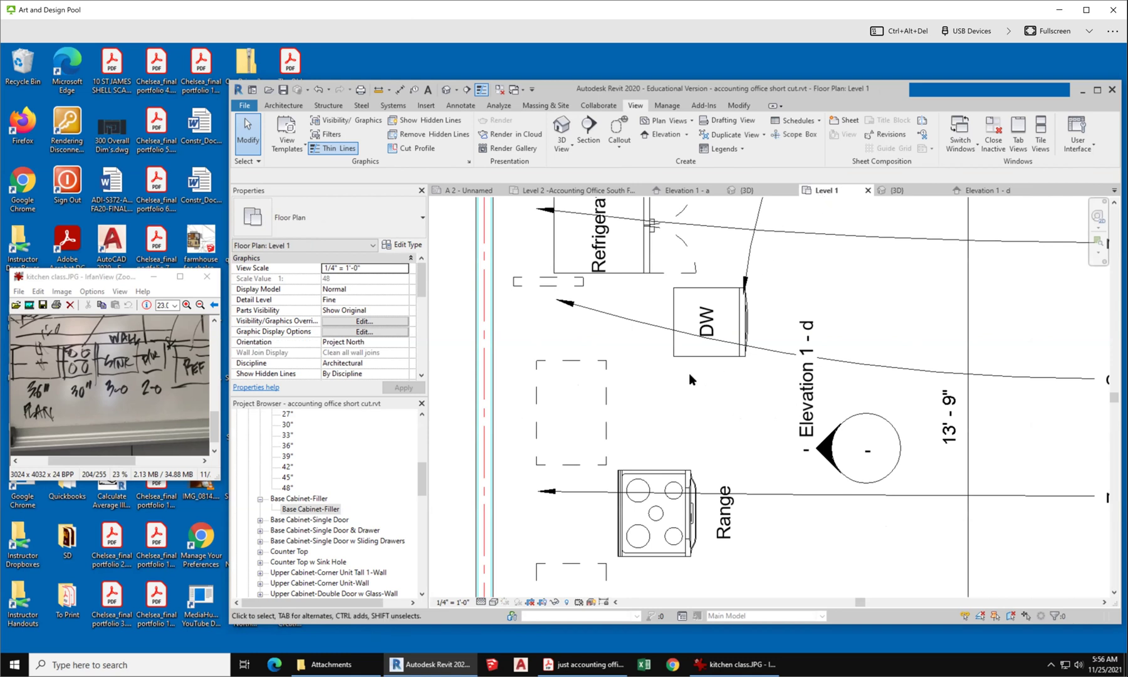
Set the kitchen side wall's length dimension to 14'.
scroll(634, 343, down, 3)
scroll(598, 482, up, 1)
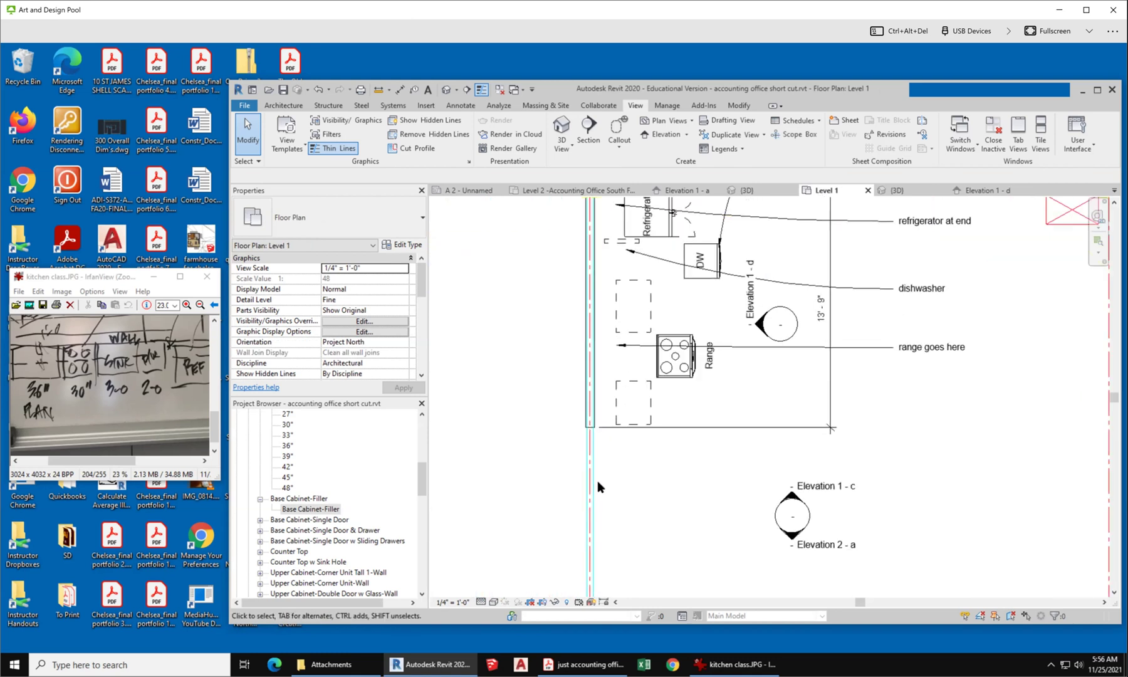
scroll(532, 520, down, 1)
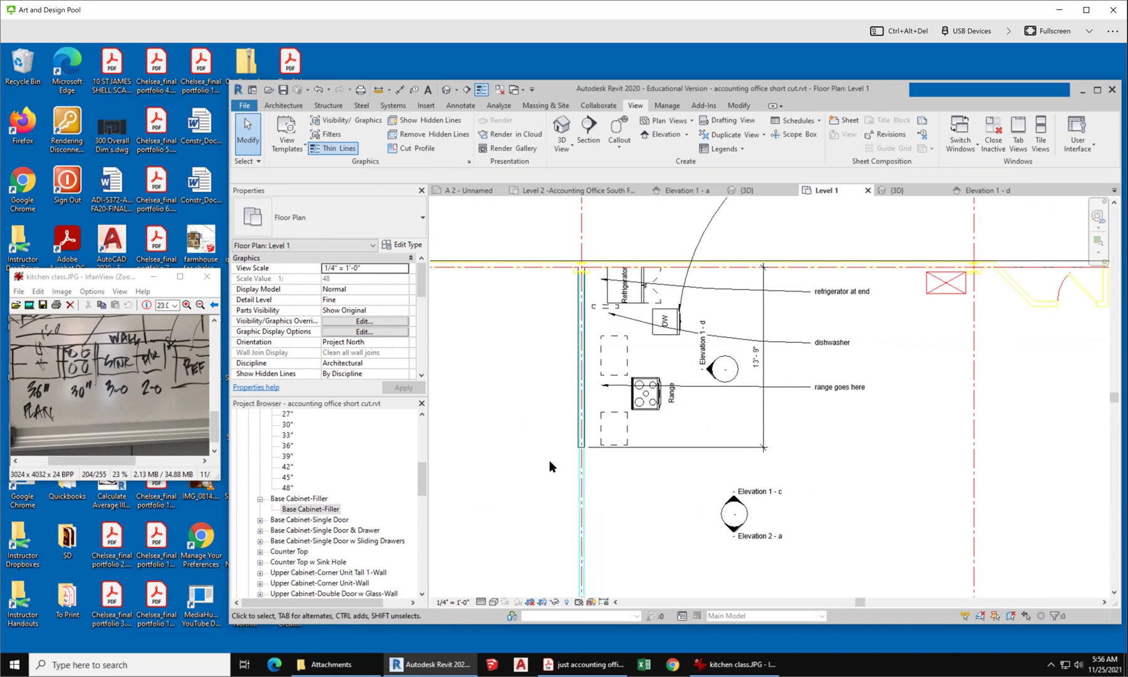
scroll(625, 374, up, 2)
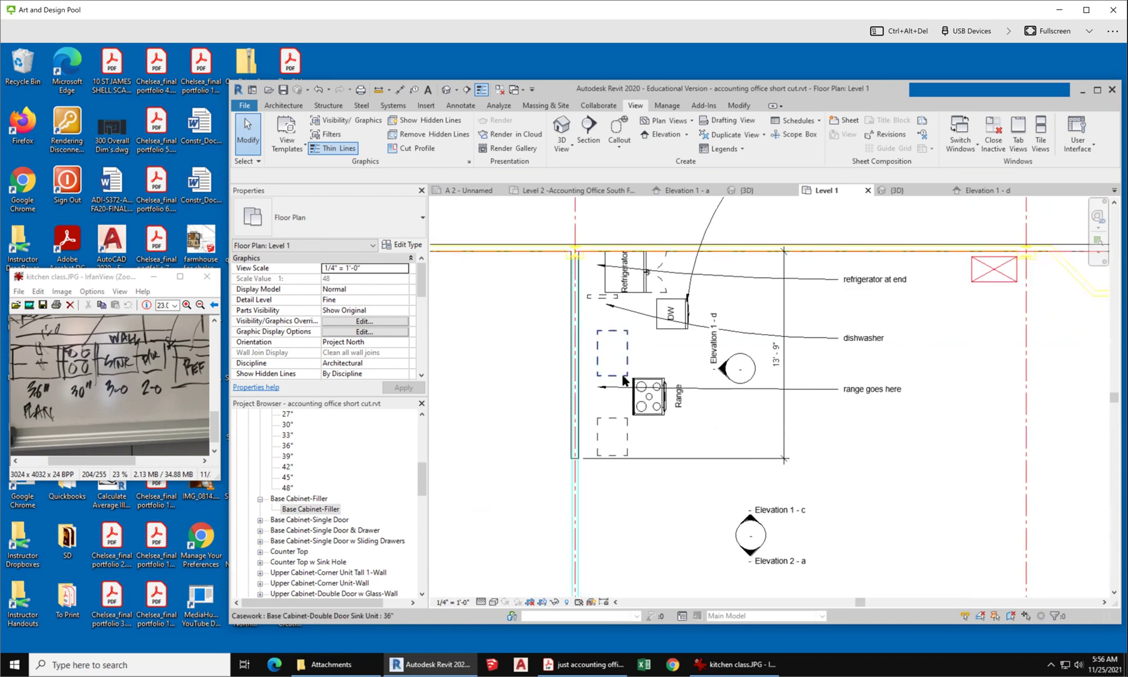
click(566, 435)
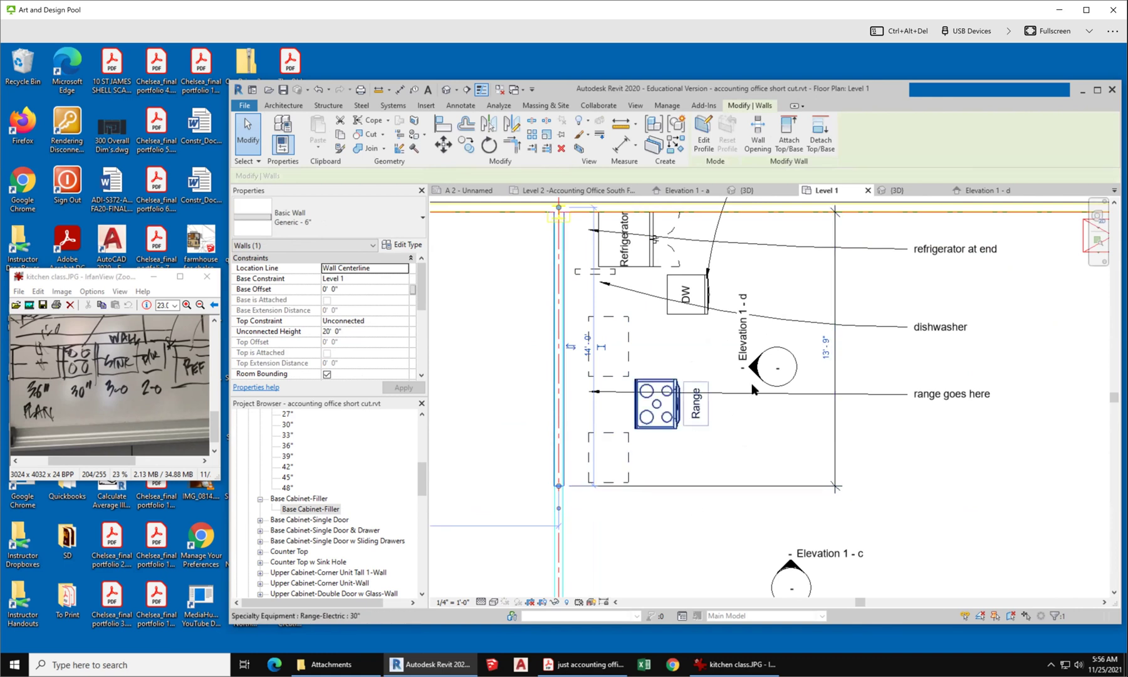
click(720, 525)
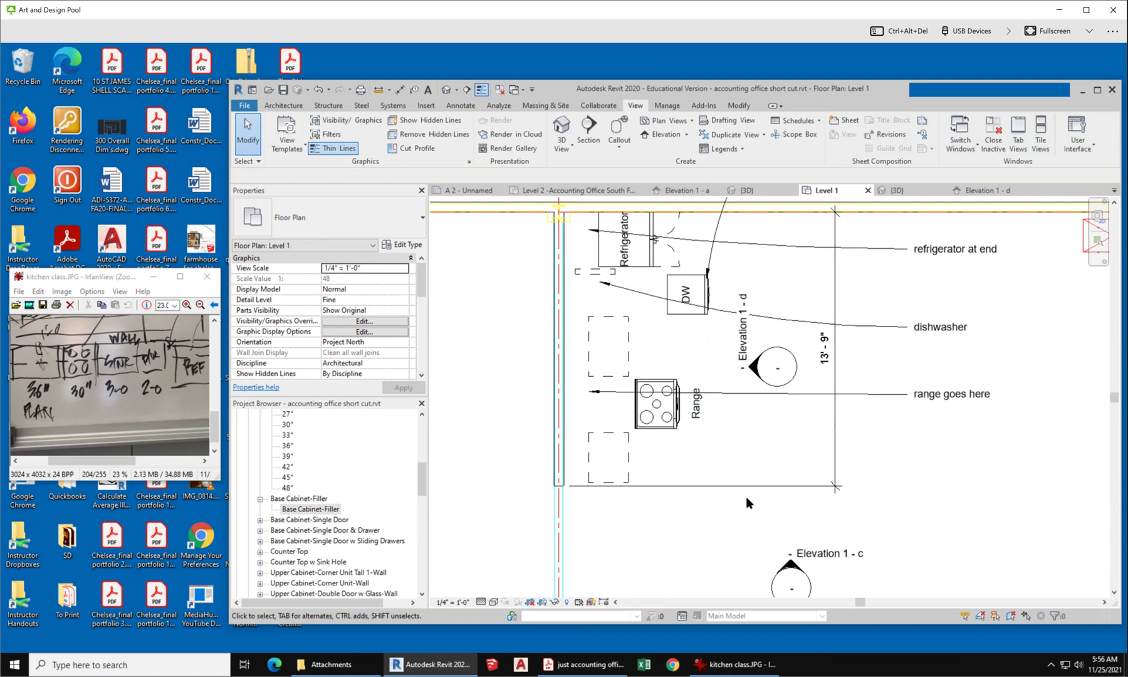
click(836, 387)
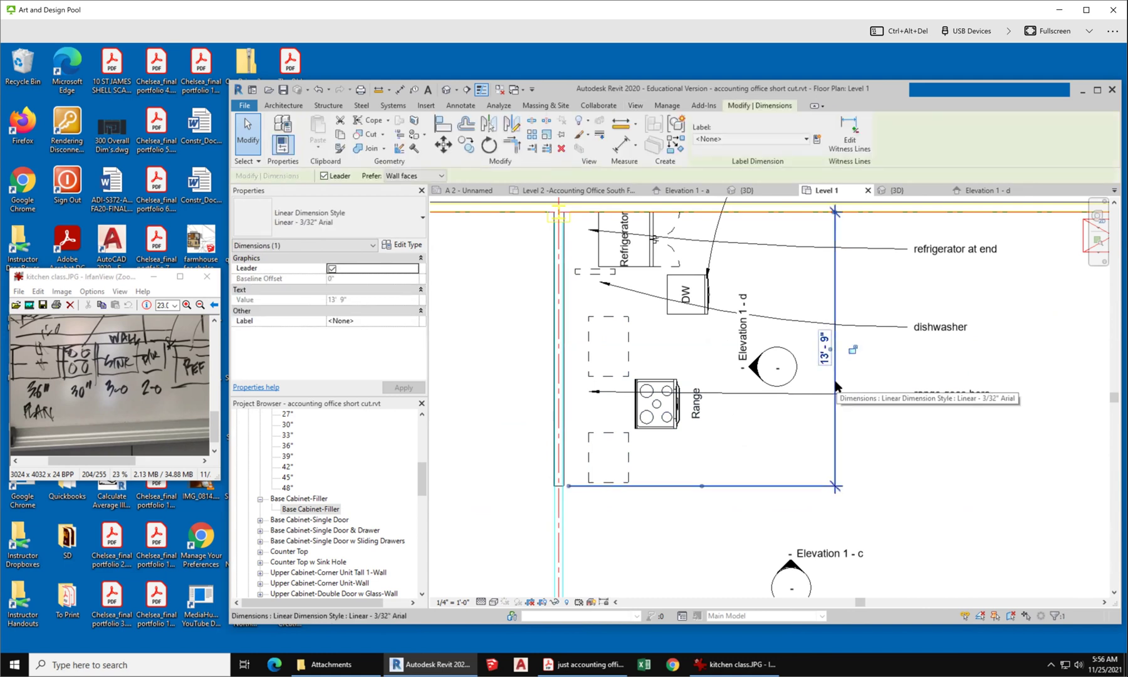
click(557, 479)
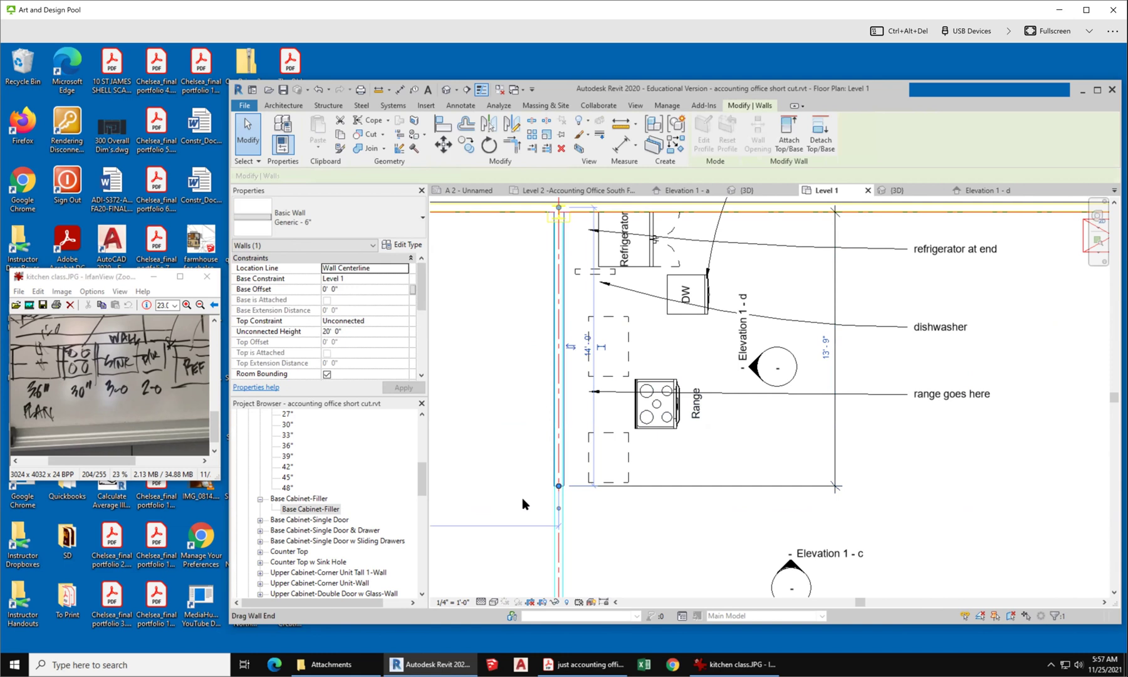
click(826, 346)
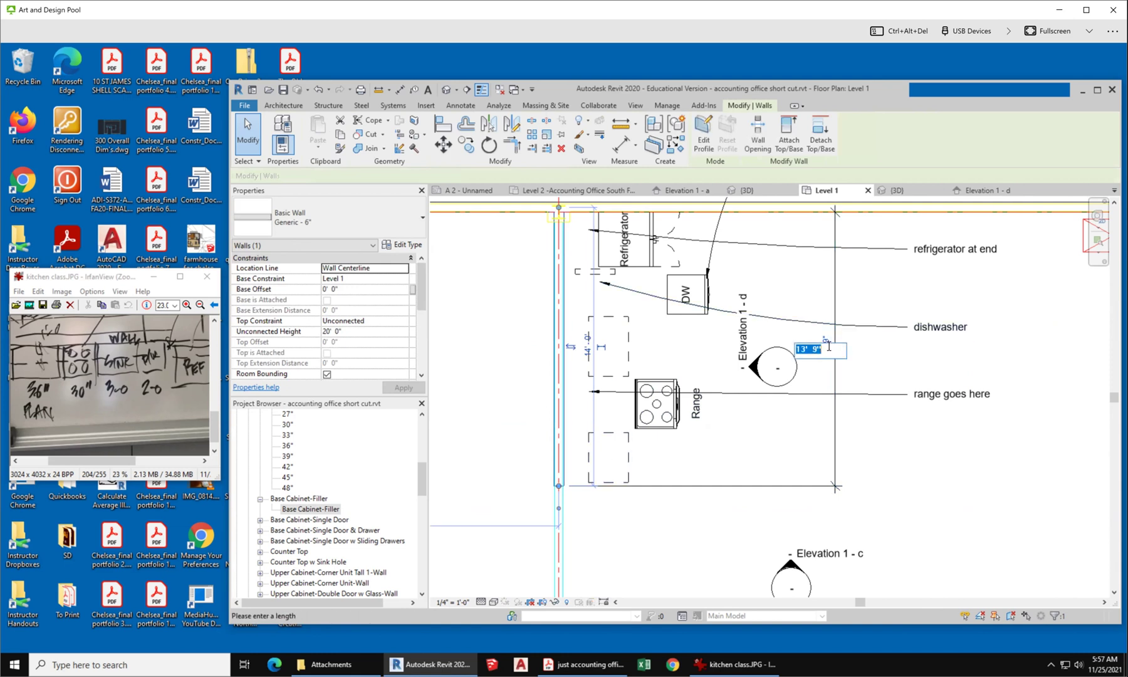
text(14)
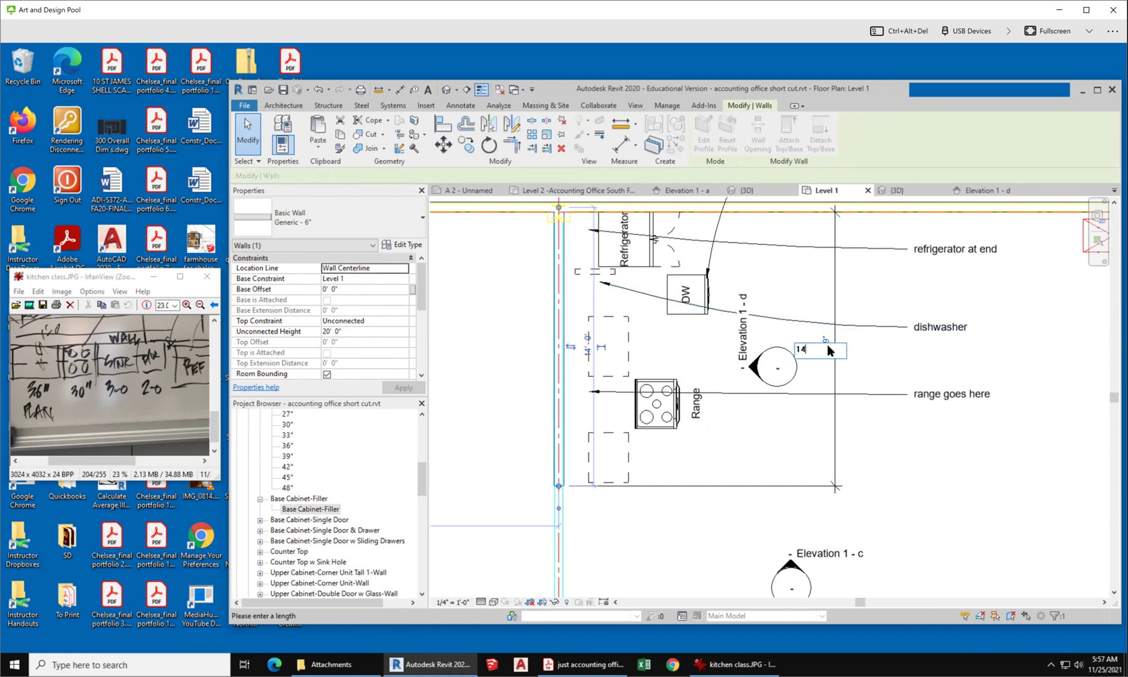
key(Return)
click(622, 520)
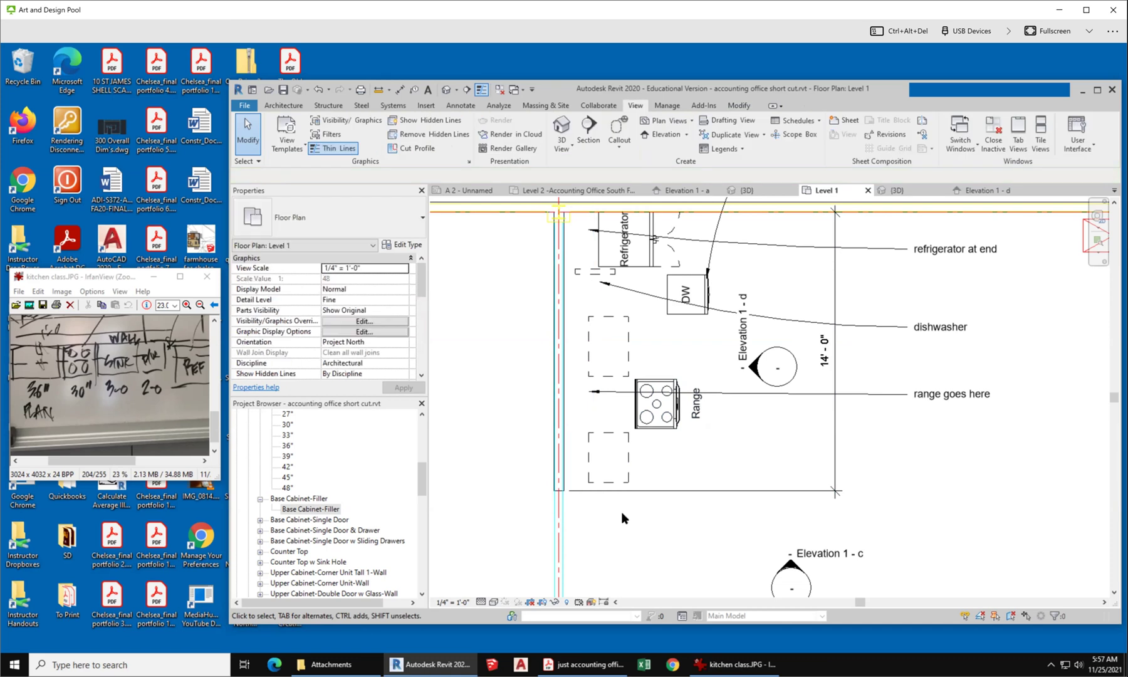
Align the back of the 30" two-drawer base cabinet with the inner face of the kitchen side wall.
scroll(621, 511, up, 1)
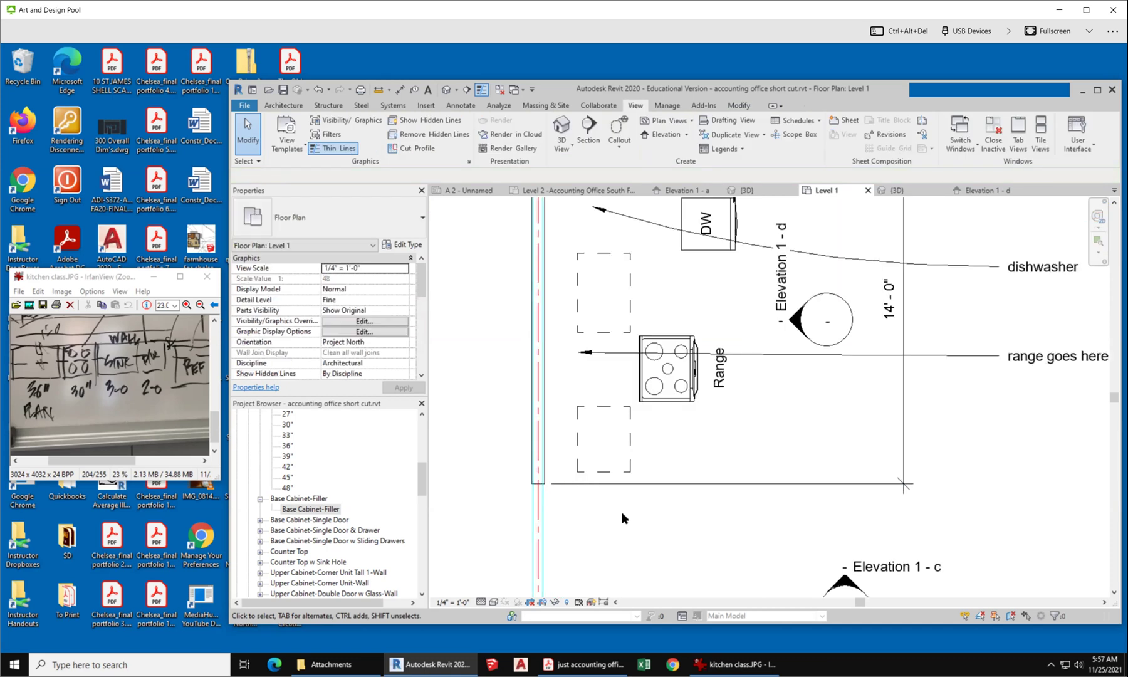
click(605, 475)
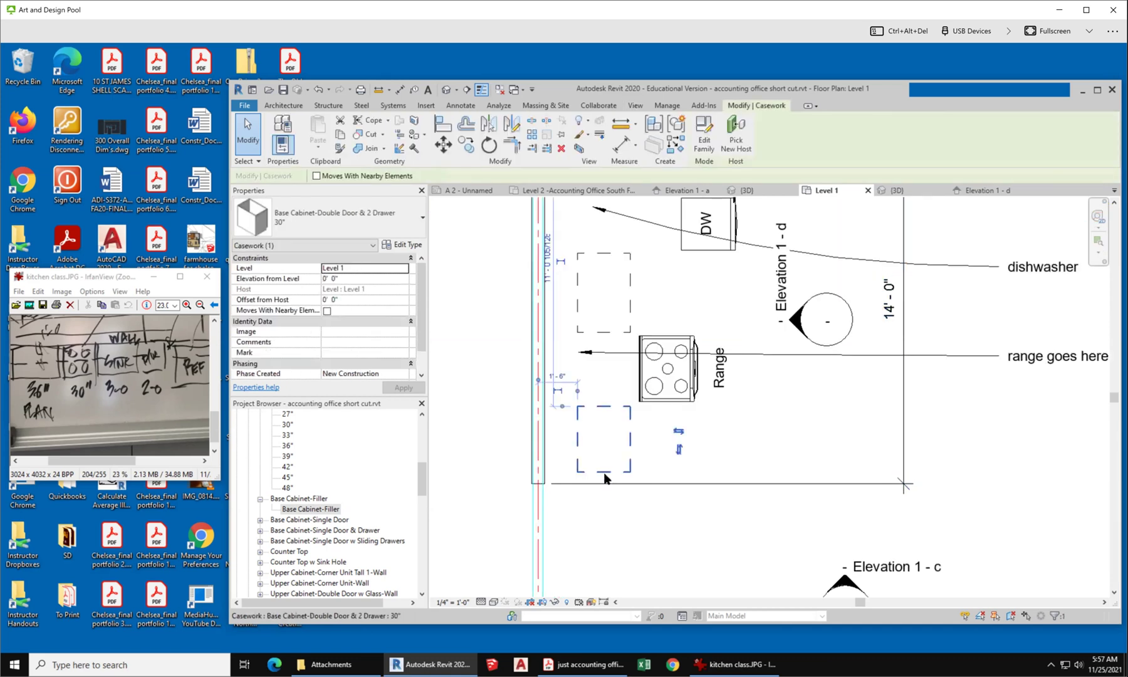
click(609, 516)
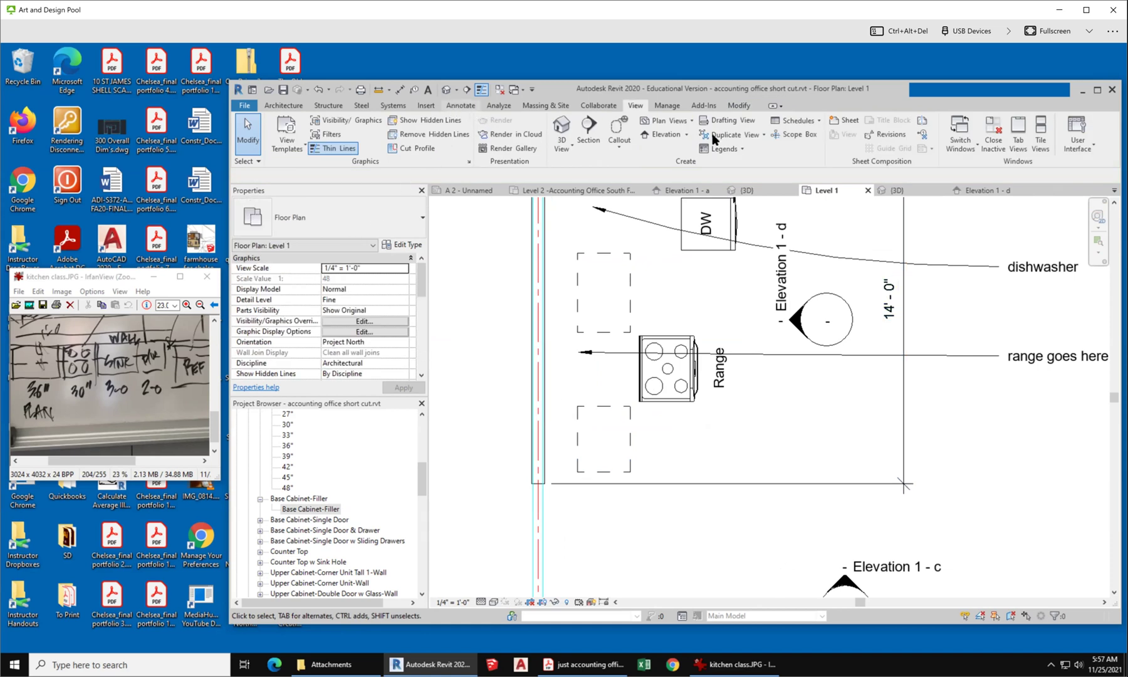
click(738, 106)
click(443, 130)
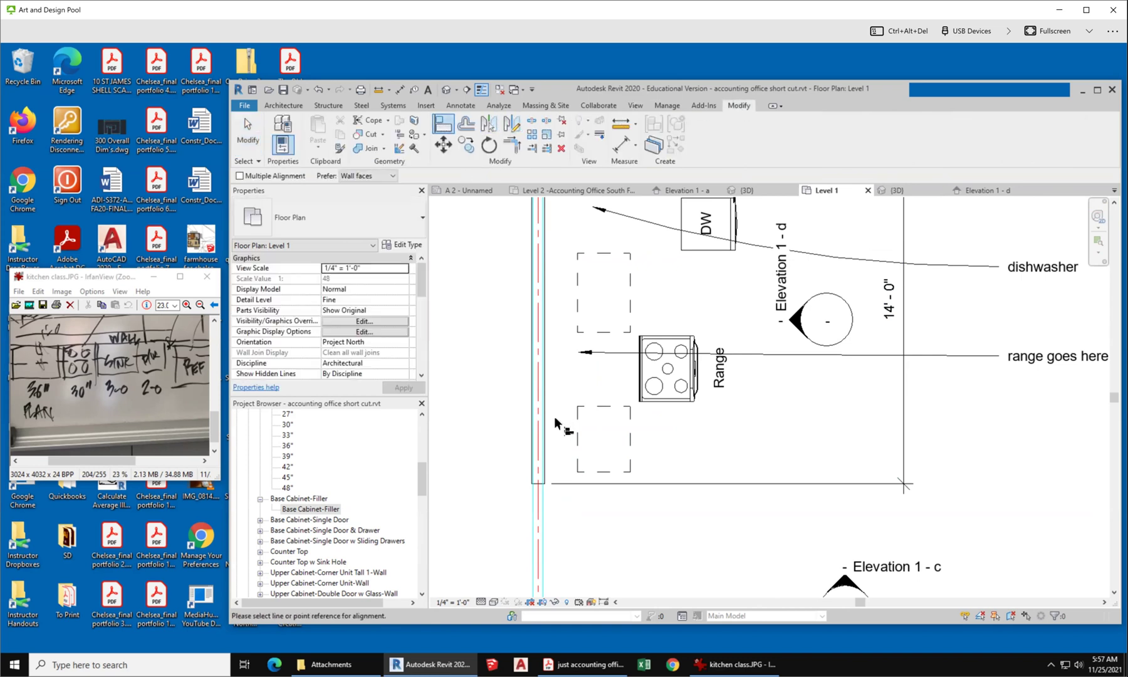
click(574, 439)
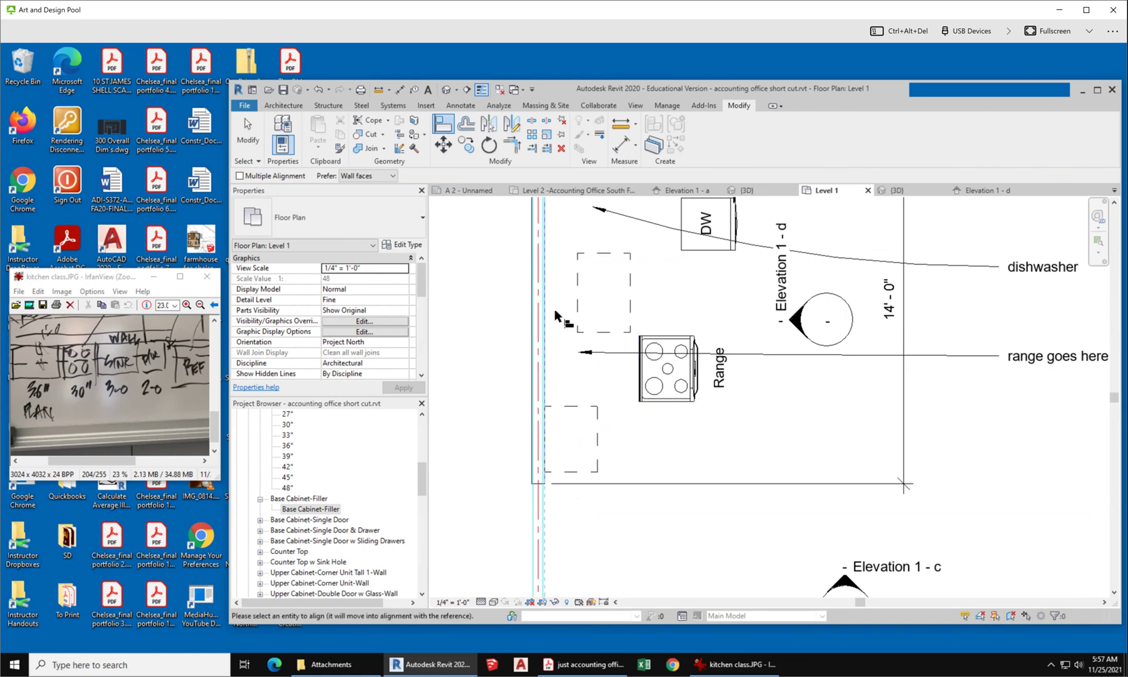
Set the floor plan's visual style to Hidden Line.
scroll(525, 418, up, 1)
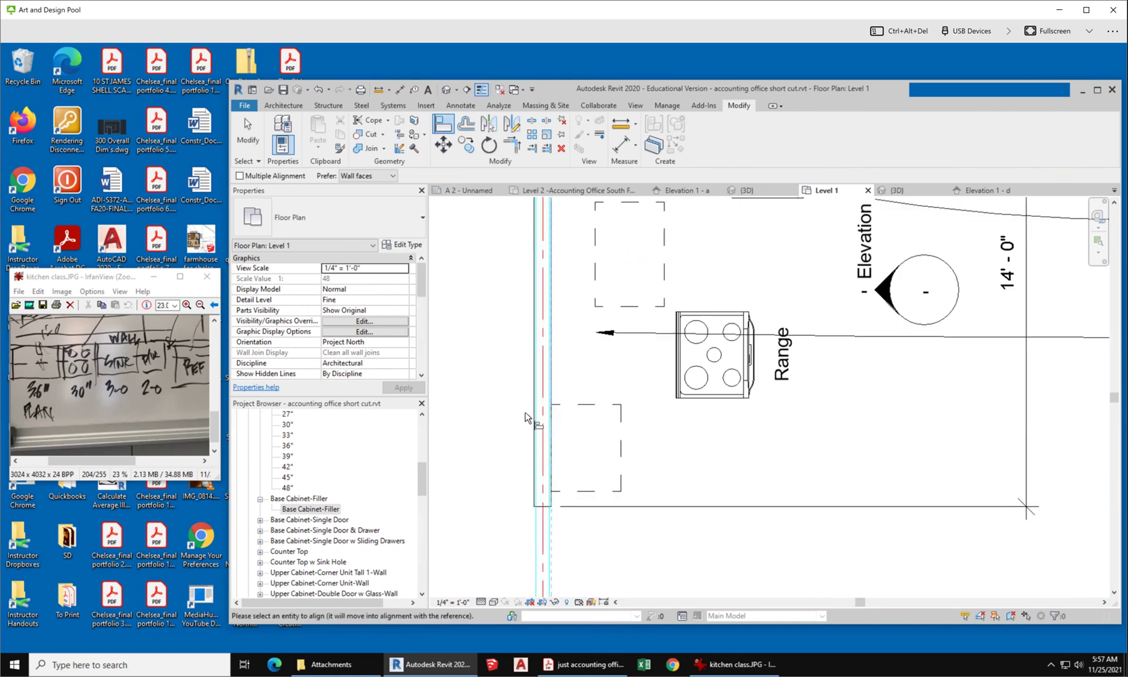
scroll(526, 417, up, 1)
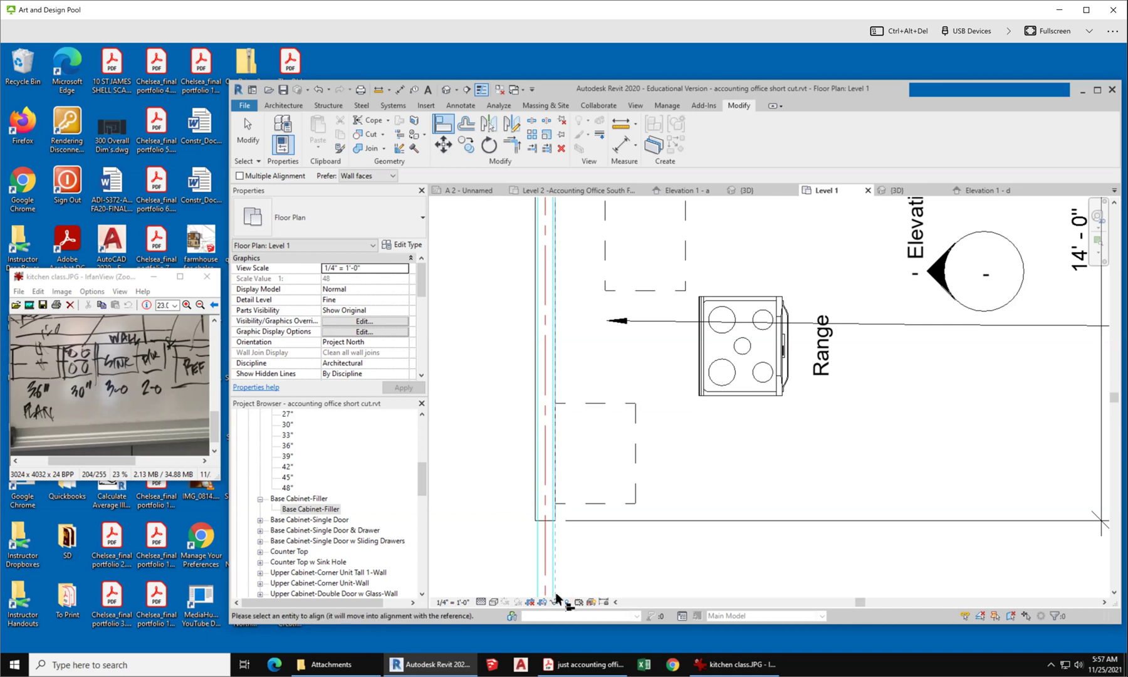
click(496, 602)
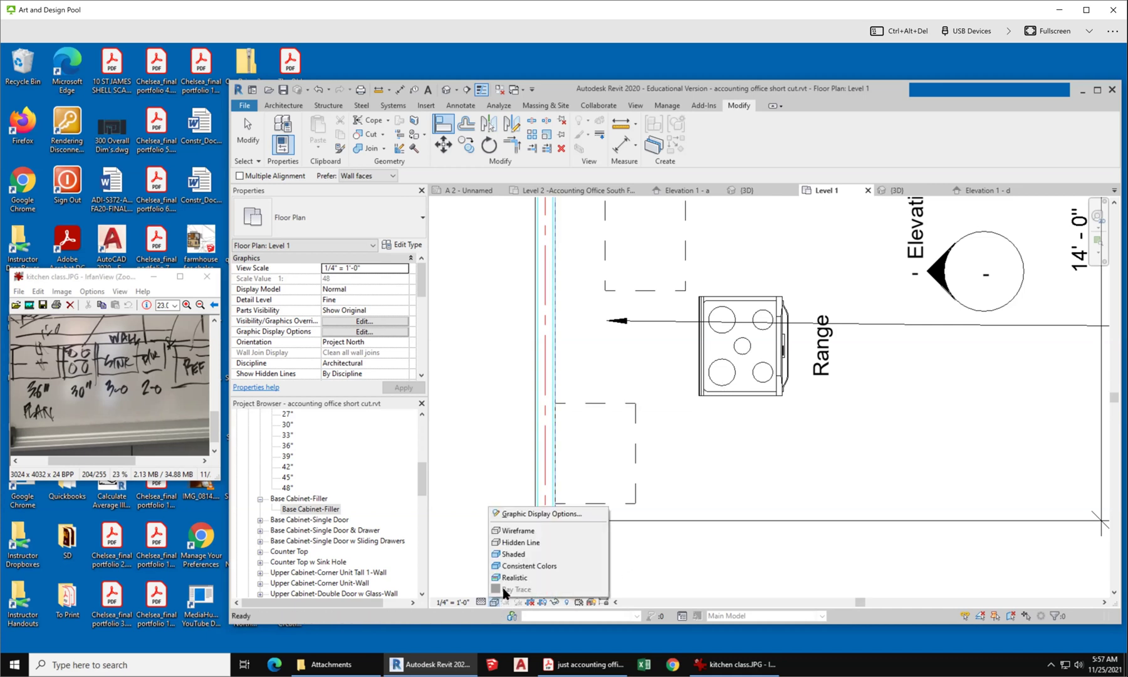
click(565, 543)
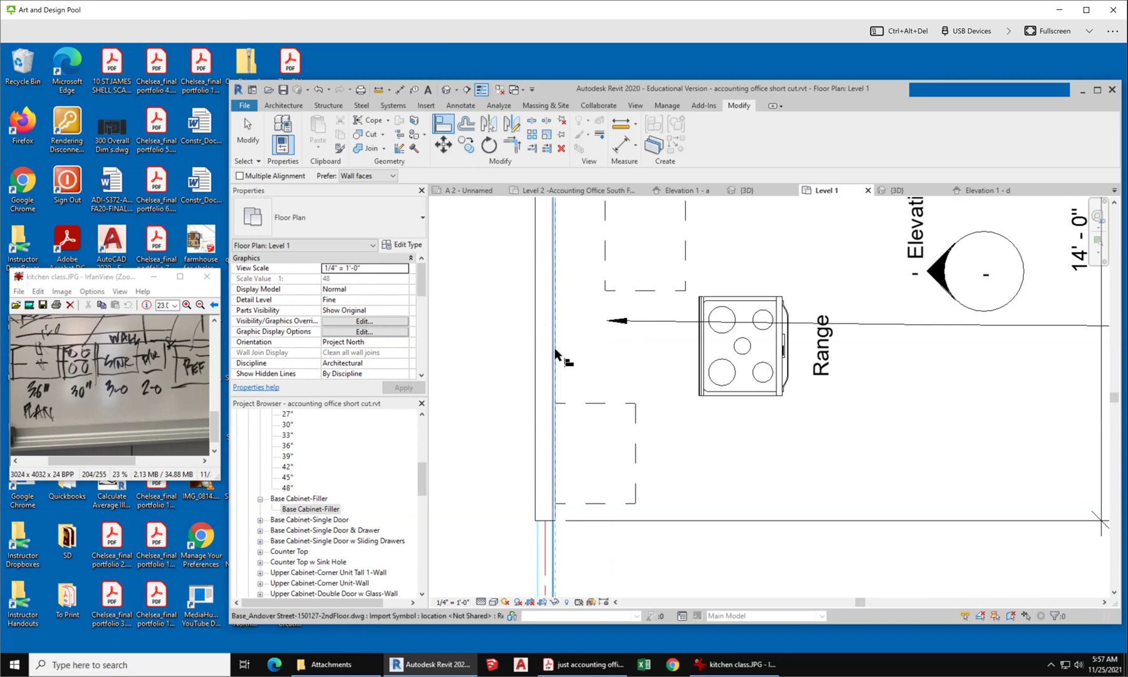
scroll(559, 365, up, 2)
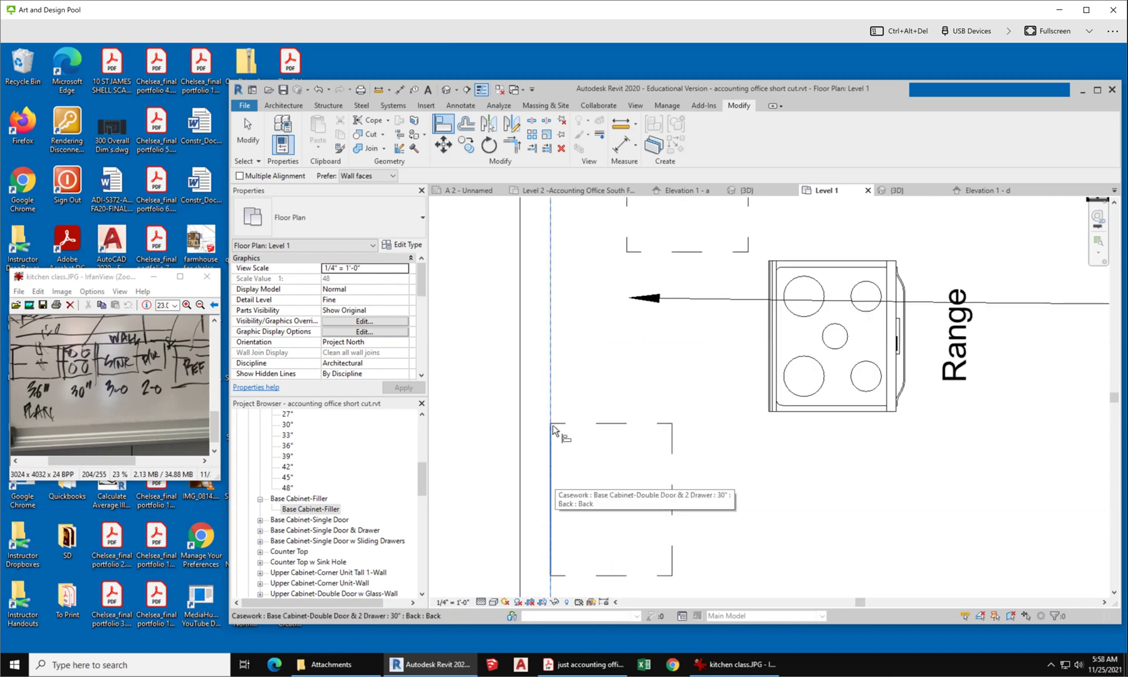
click(551, 387)
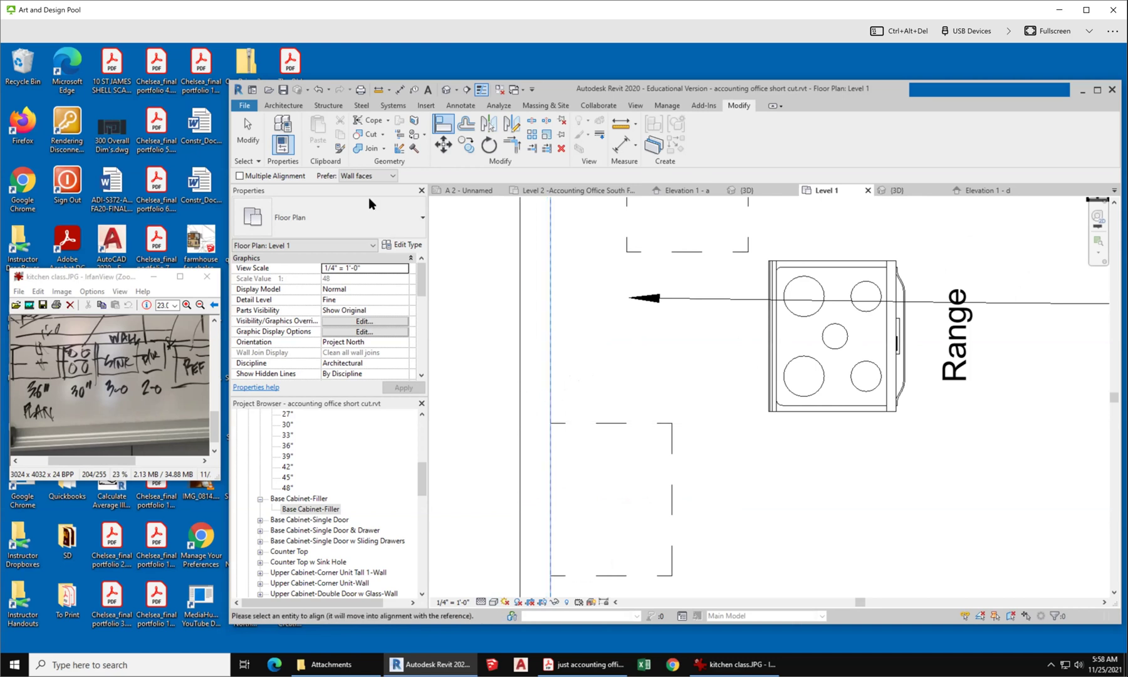
click(393, 176)
click(394, 177)
scroll(558, 388, down, 2)
click(252, 129)
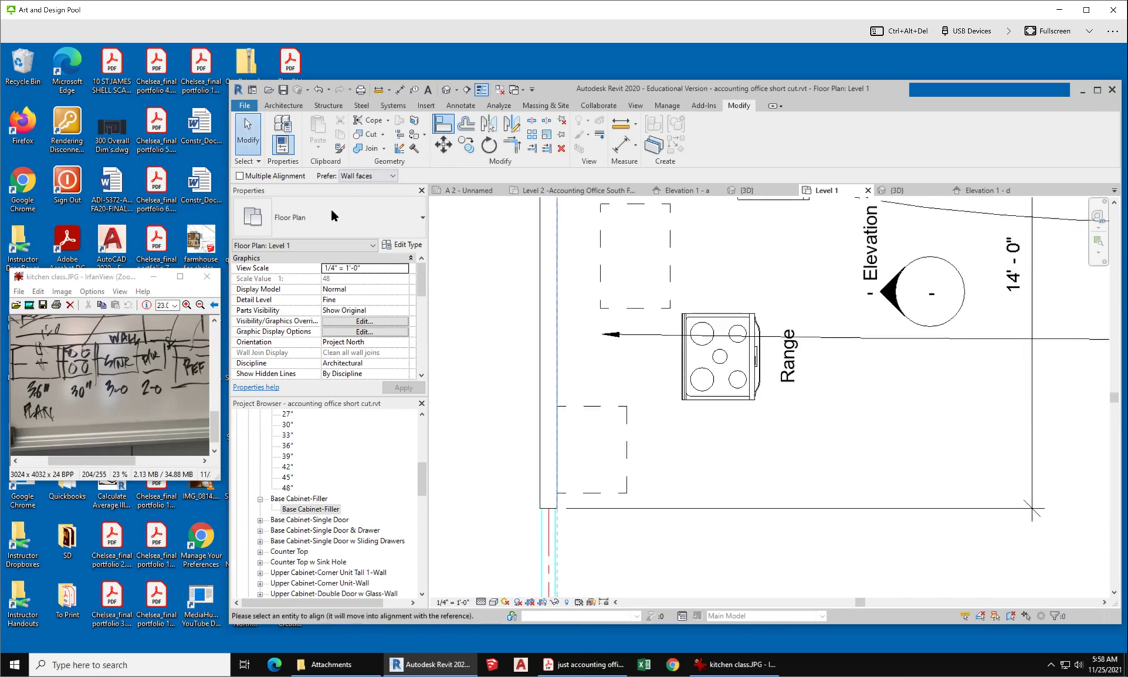
click(543, 319)
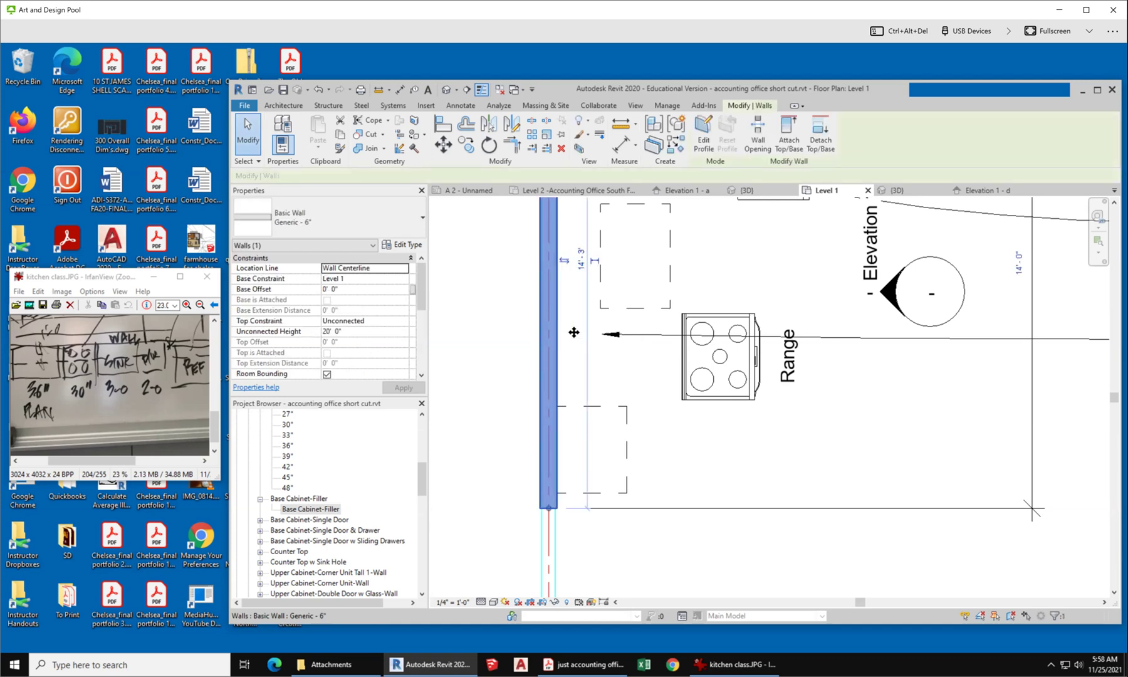
click(631, 385)
Align the backs of the sink base cabinet and the base cabinet filler with the inner face of the side wall.
scroll(563, 414, down, 1)
scroll(565, 415, down, 1)
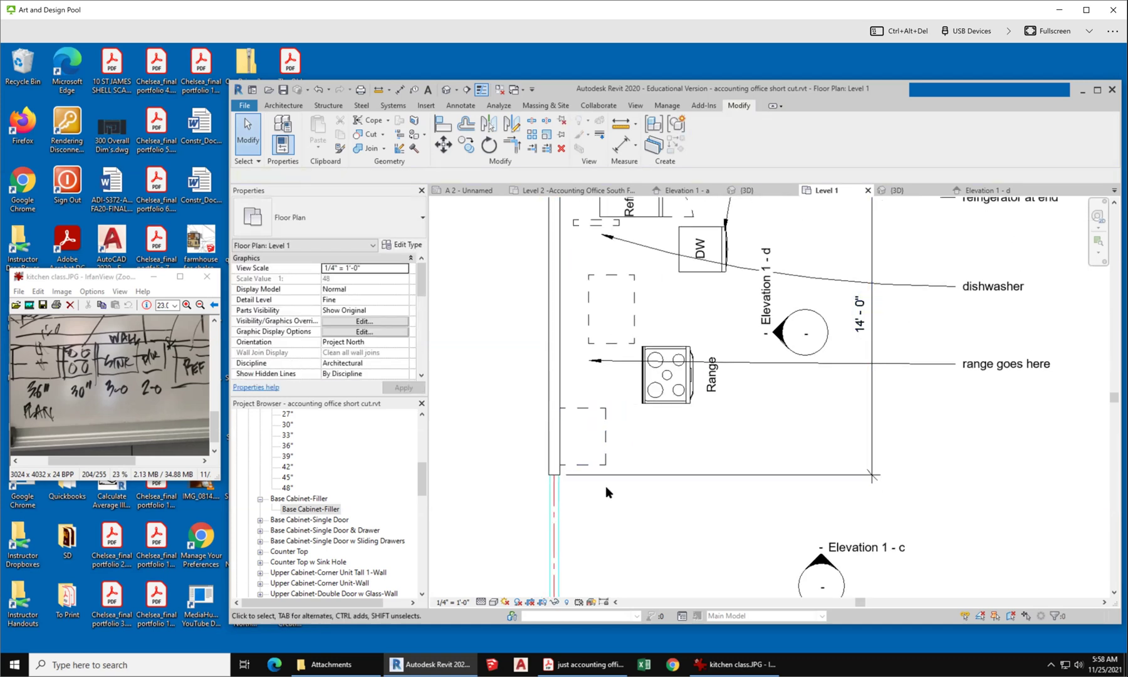
scroll(596, 508, down, 1)
scroll(573, 414, down, 2)
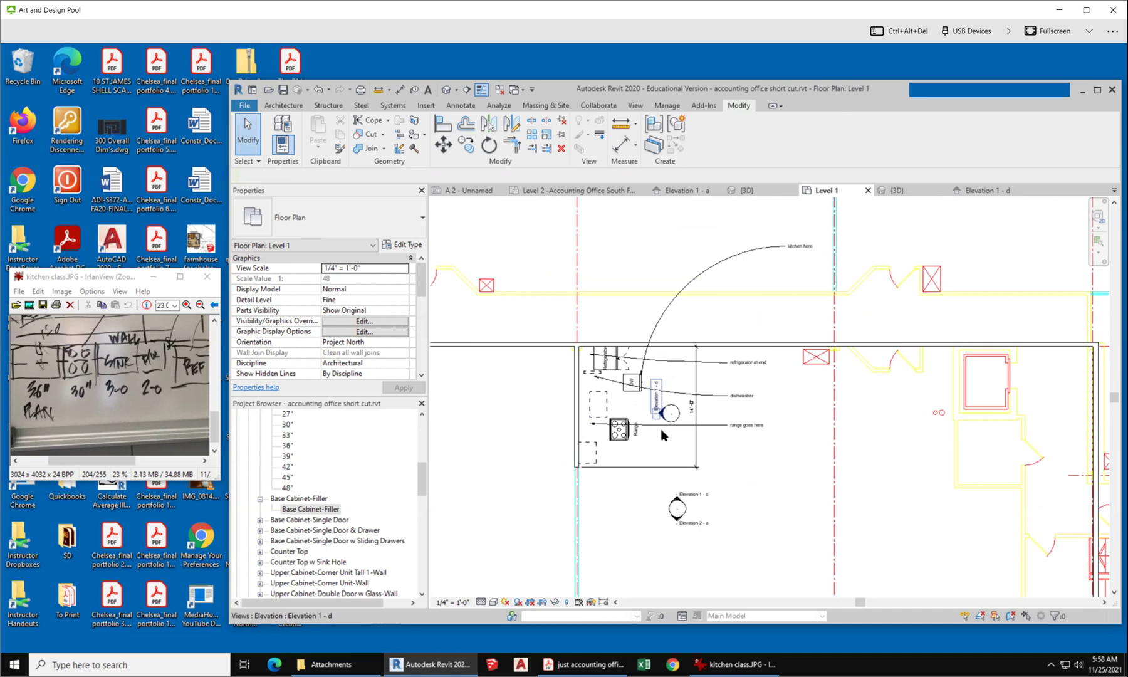
scroll(661, 428, up, 1)
scroll(582, 433, up, 1)
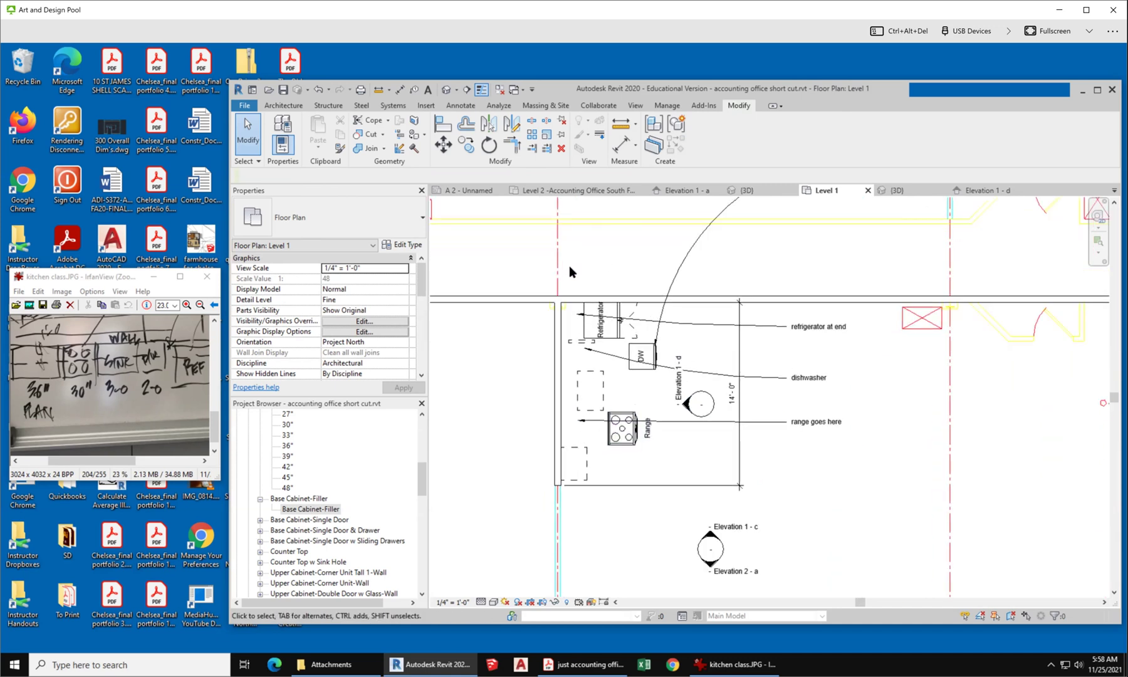
scroll(568, 376, up, 3)
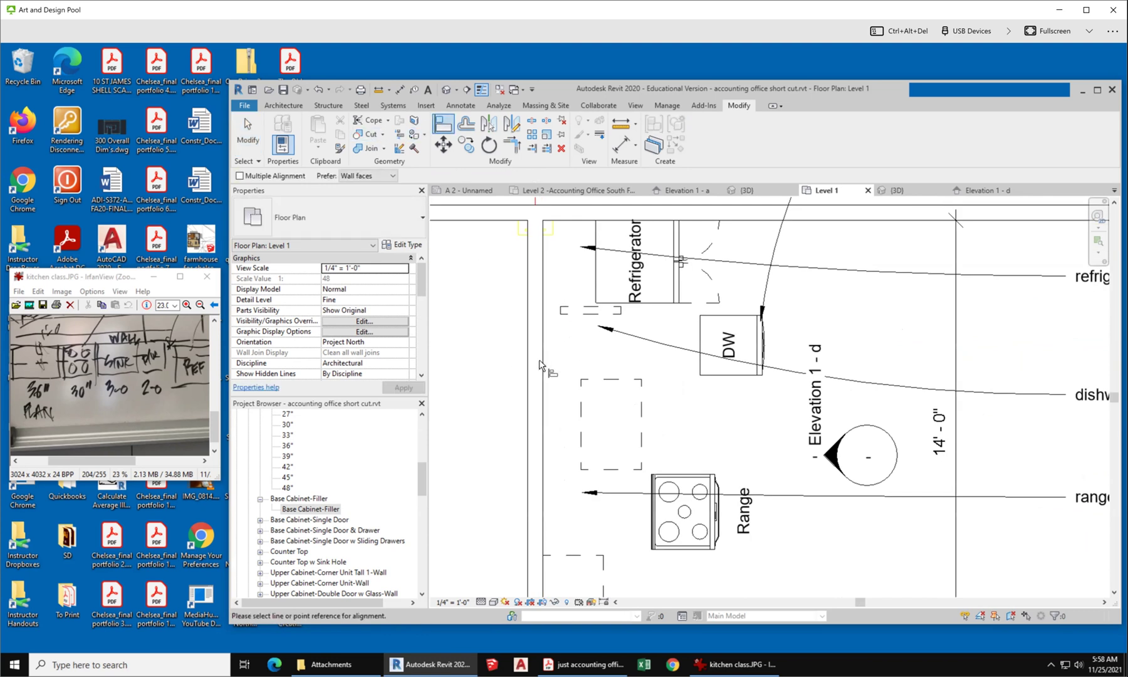
click(544, 367)
click(582, 435)
click(544, 258)
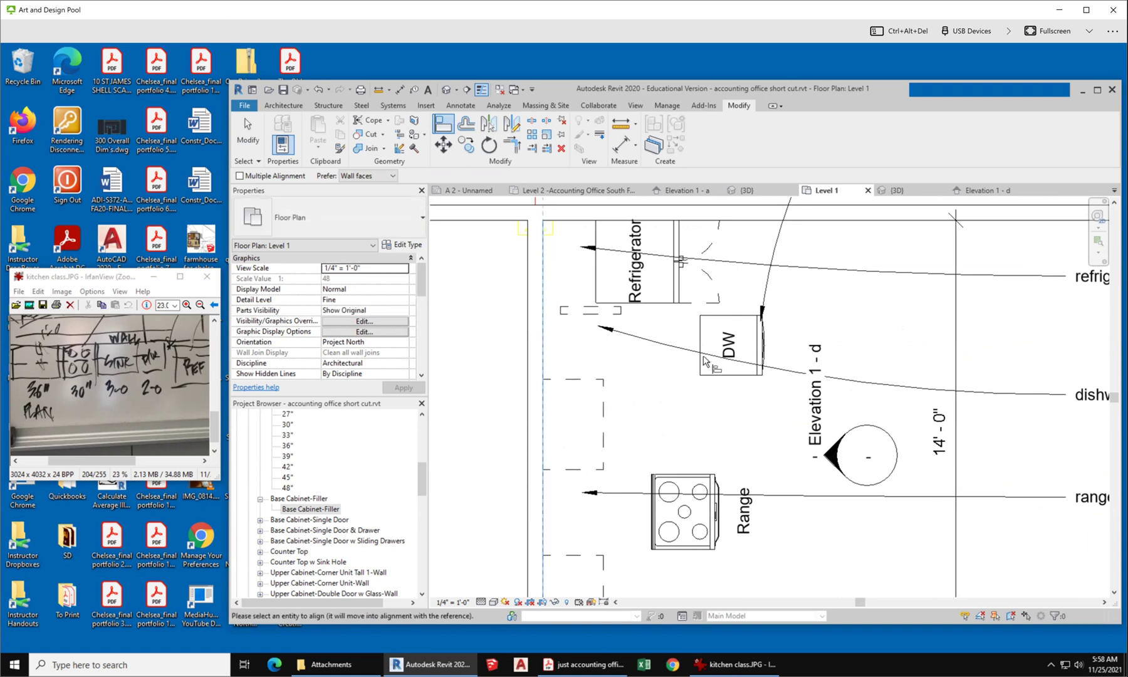
click(563, 311)
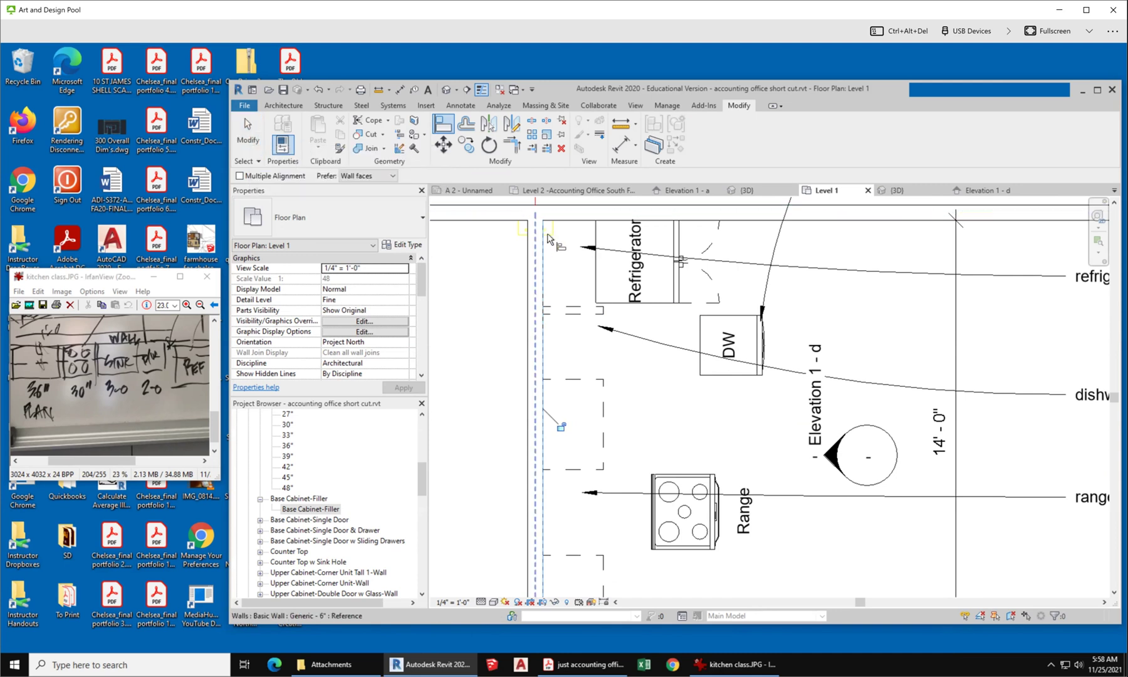
Add aligned dimensions for the 30" base cabinet's width and for the gap between that cabinet and the sink cabinet.
scroll(543, 227, down, 2)
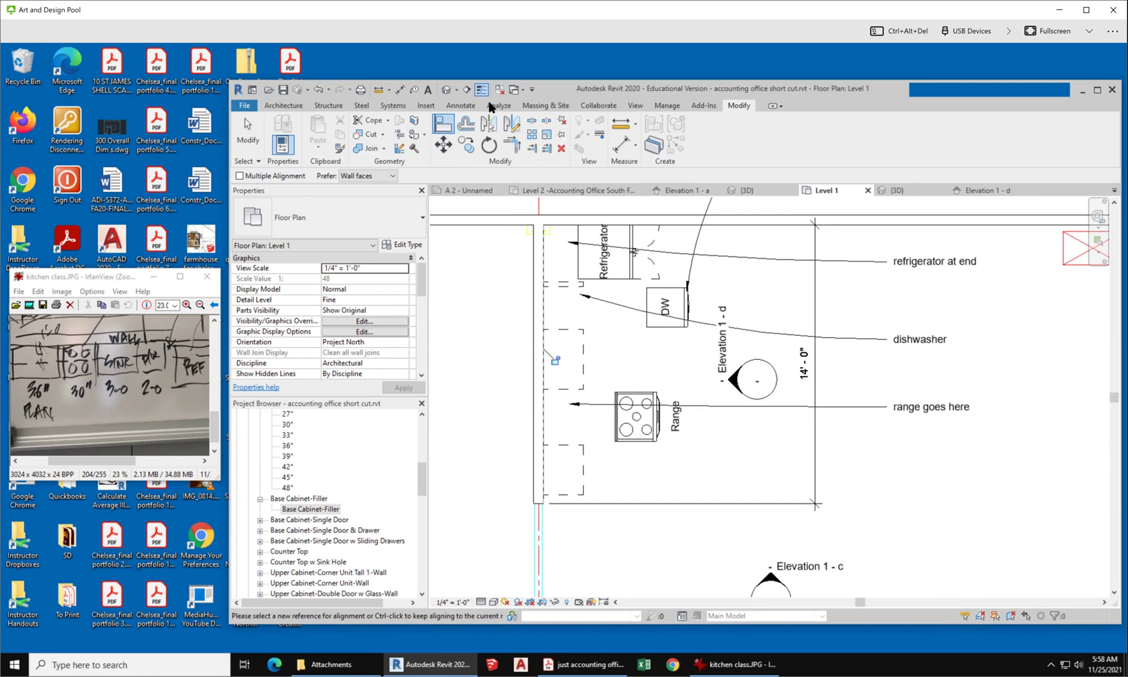
click(452, 108)
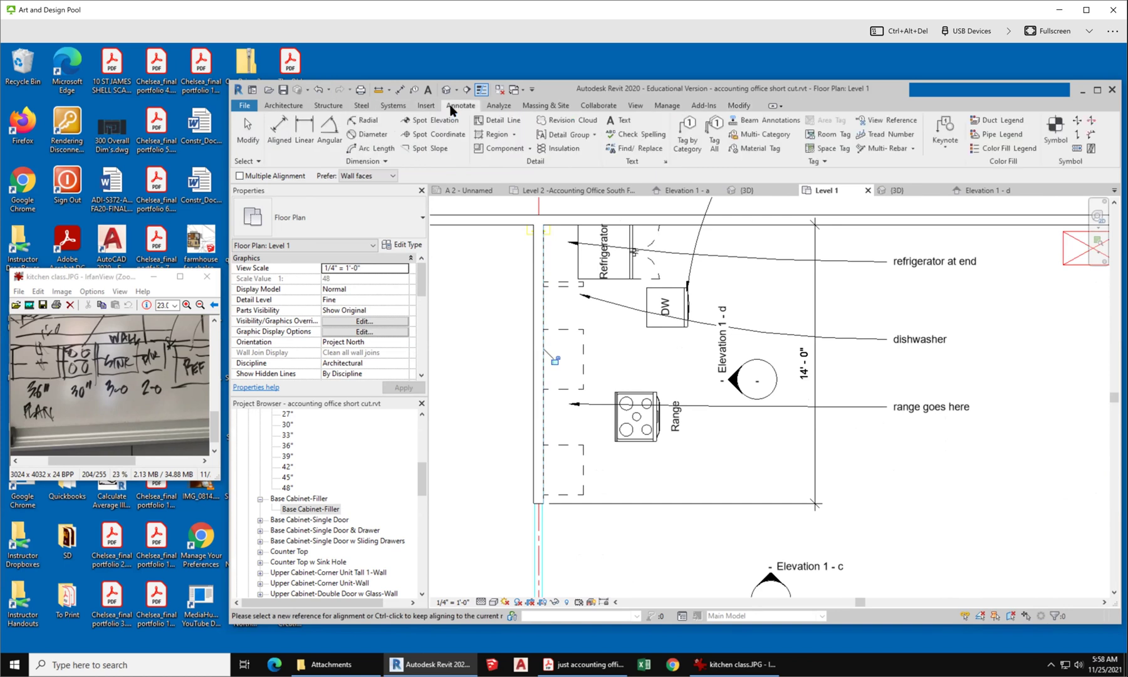
click(279, 128)
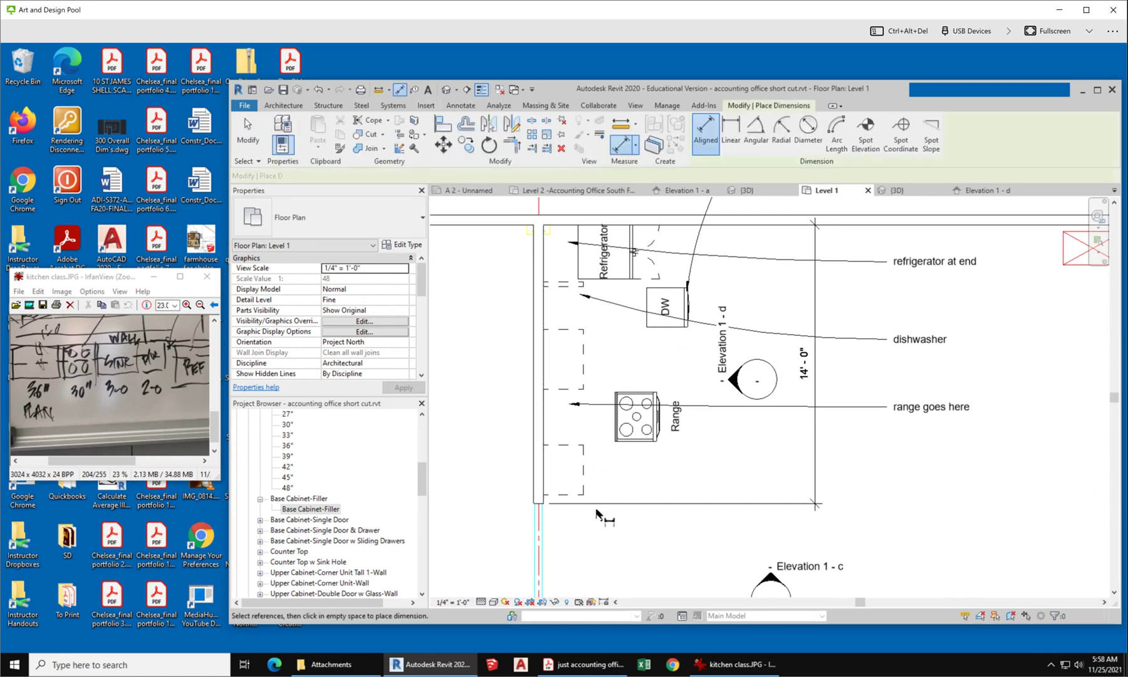
scroll(566, 498, up, 2)
click(565, 499)
click(574, 413)
click(636, 452)
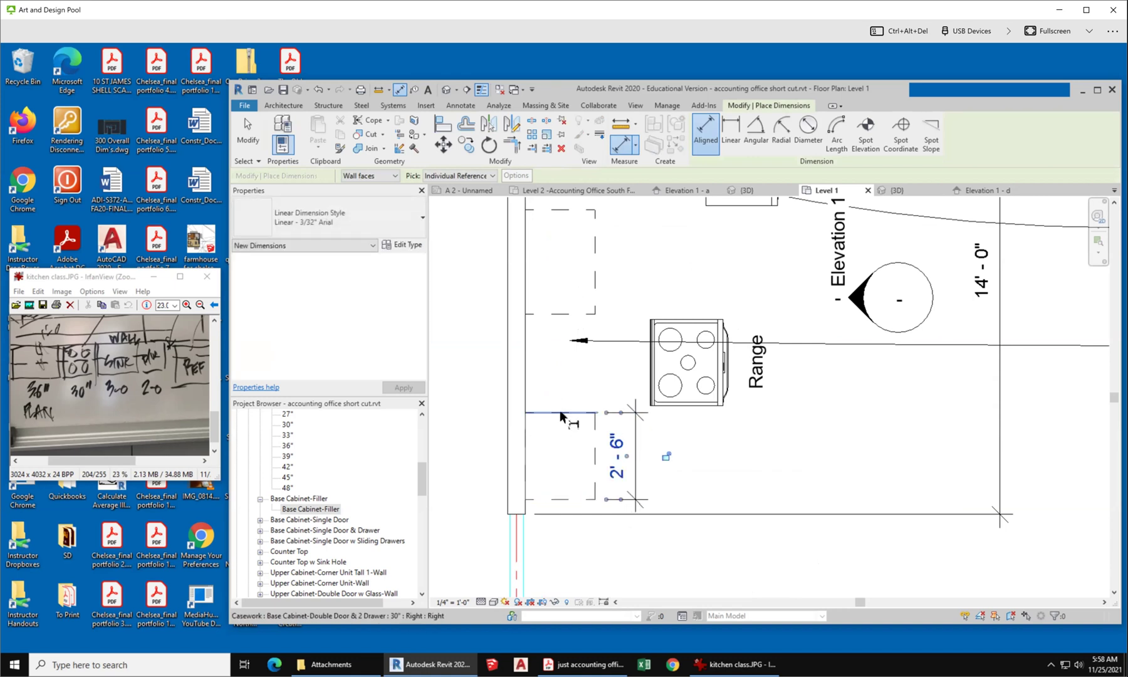
click(562, 315)
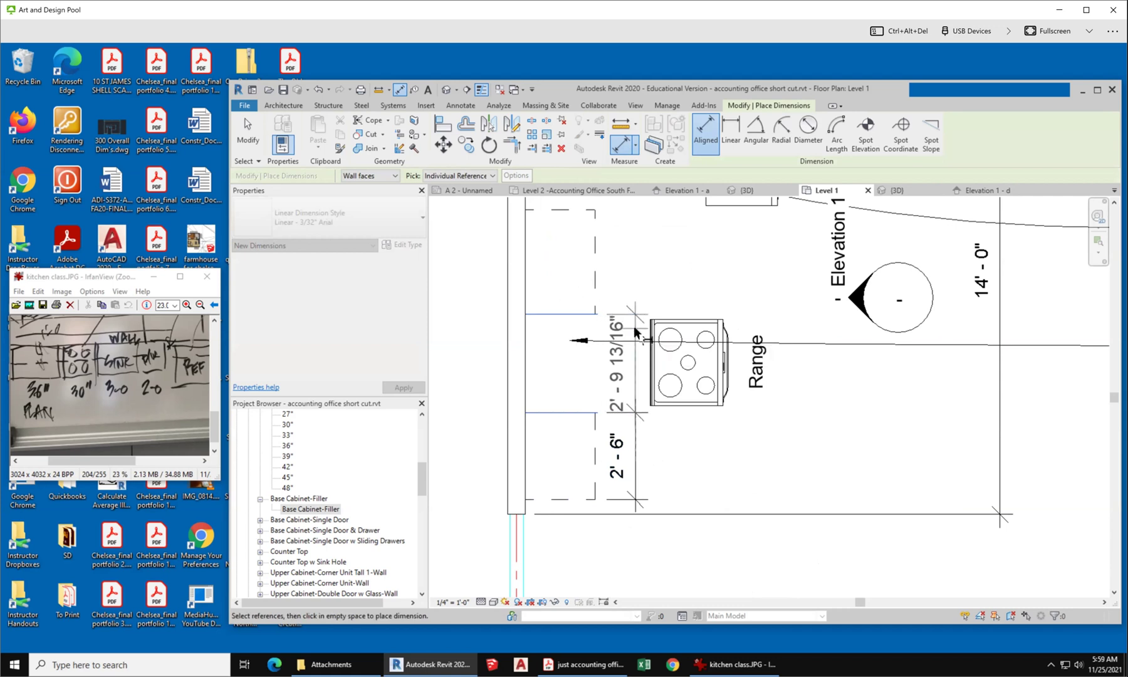
click(635, 332)
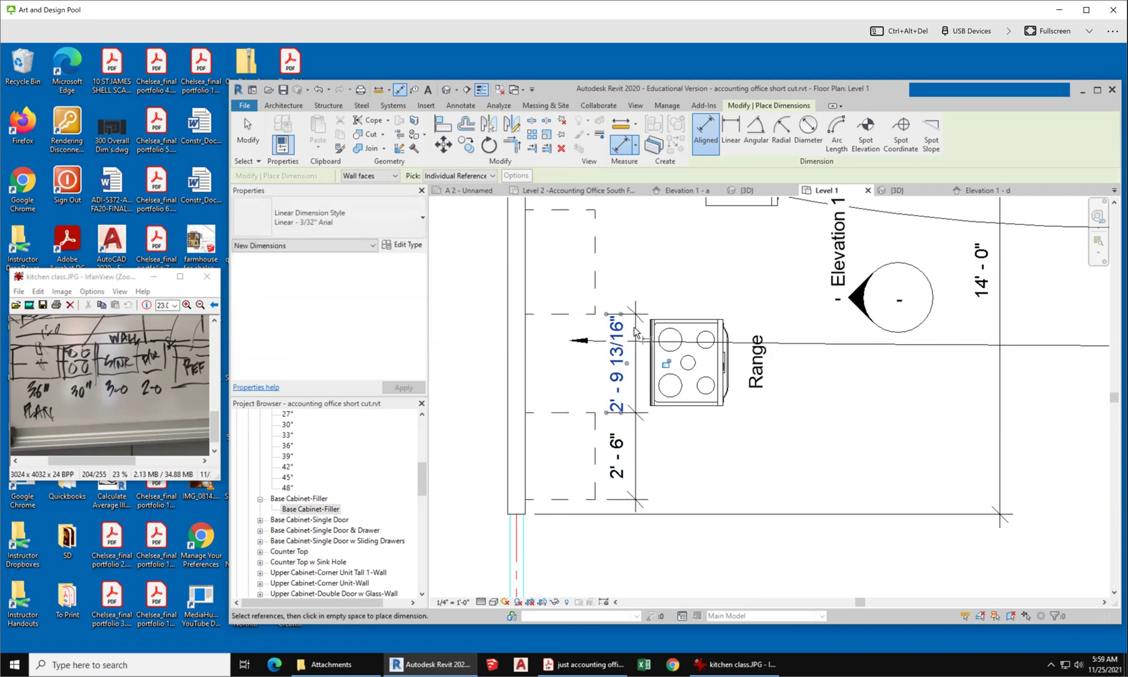
Add aligned dimensions for the sink cabinet's width and for the gap between the sink cabinet and the base cabinet filler.
click(561, 315)
click(569, 209)
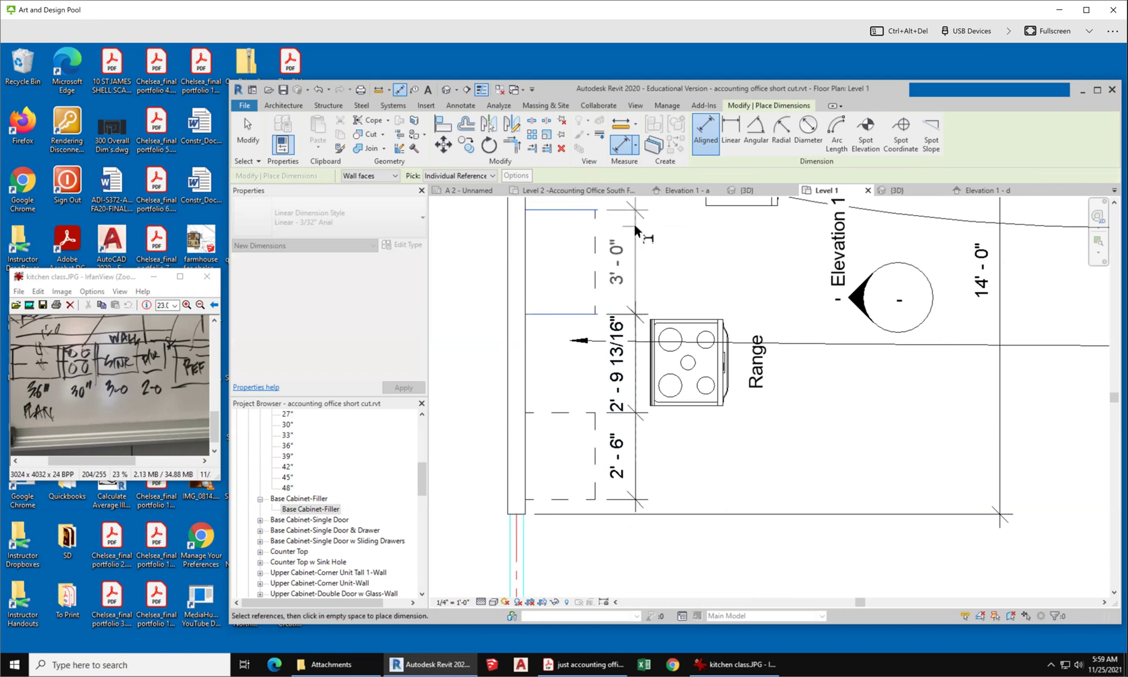
click(634, 225)
scroll(646, 398, down, 2)
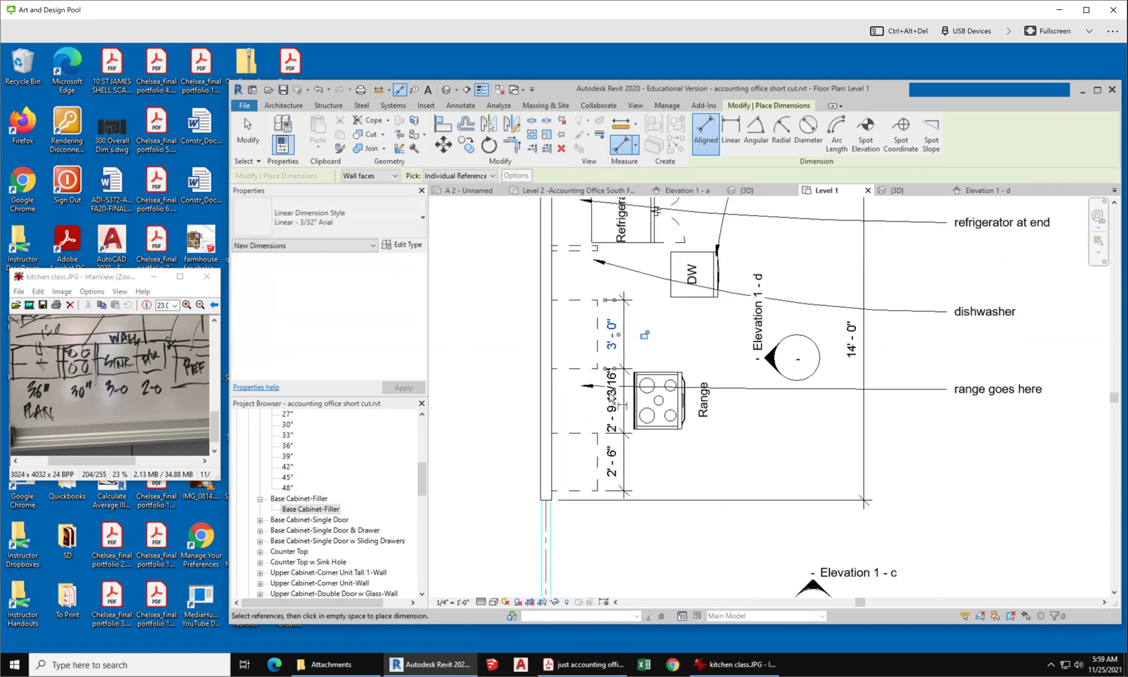
scroll(574, 224, up, 2)
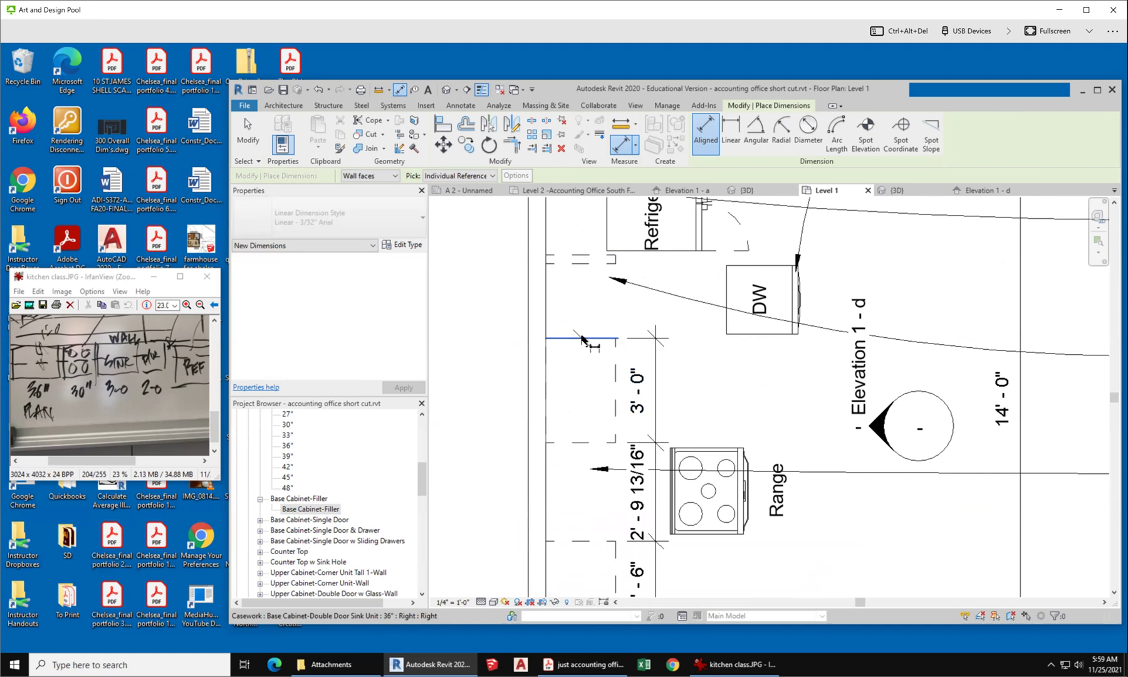
click(582, 339)
click(577, 264)
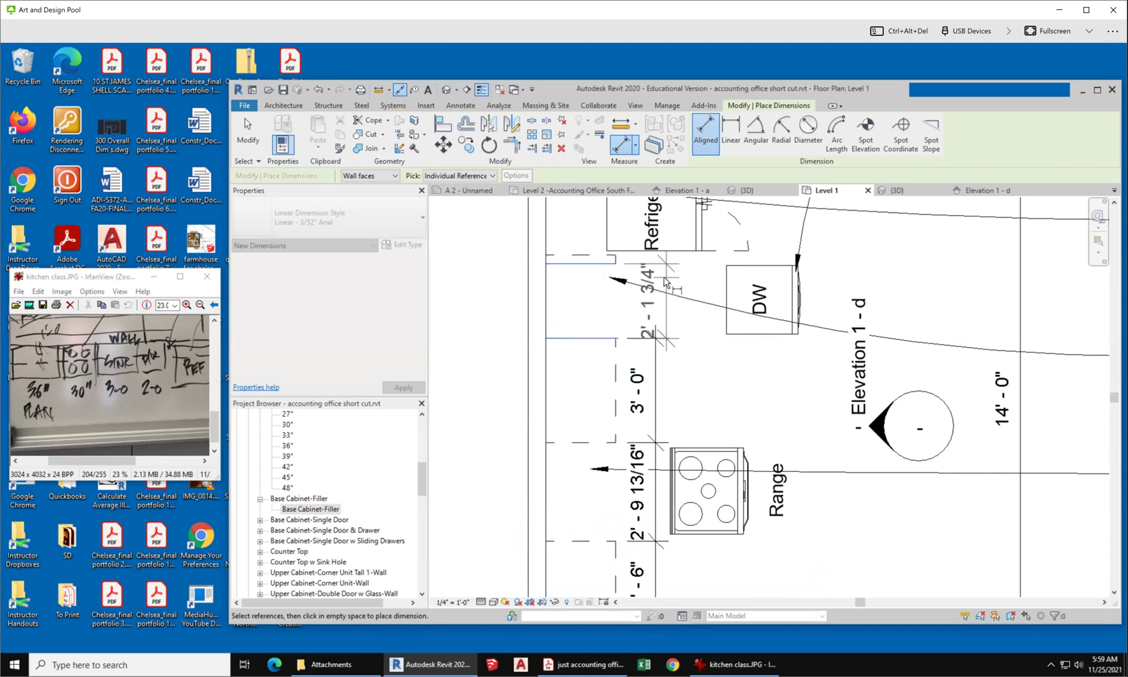
click(655, 285)
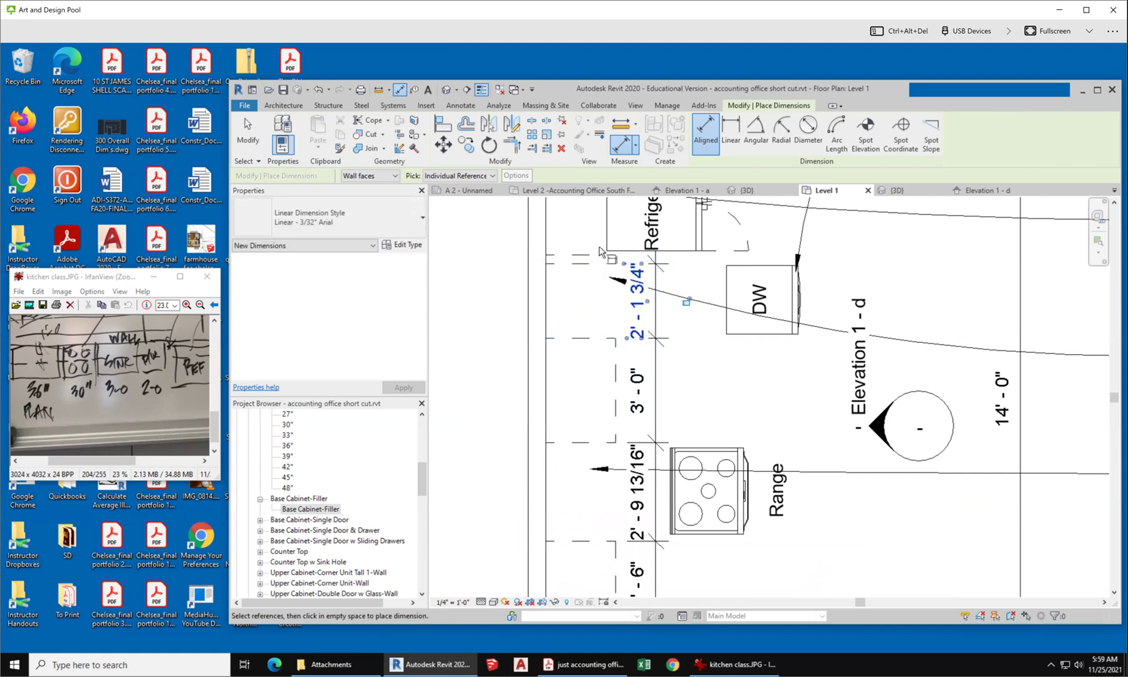
Add an aligned dimension for the base cabinet filler's width, in line with the other cabinet dimensions.
scroll(599, 251, up, 2)
click(575, 266)
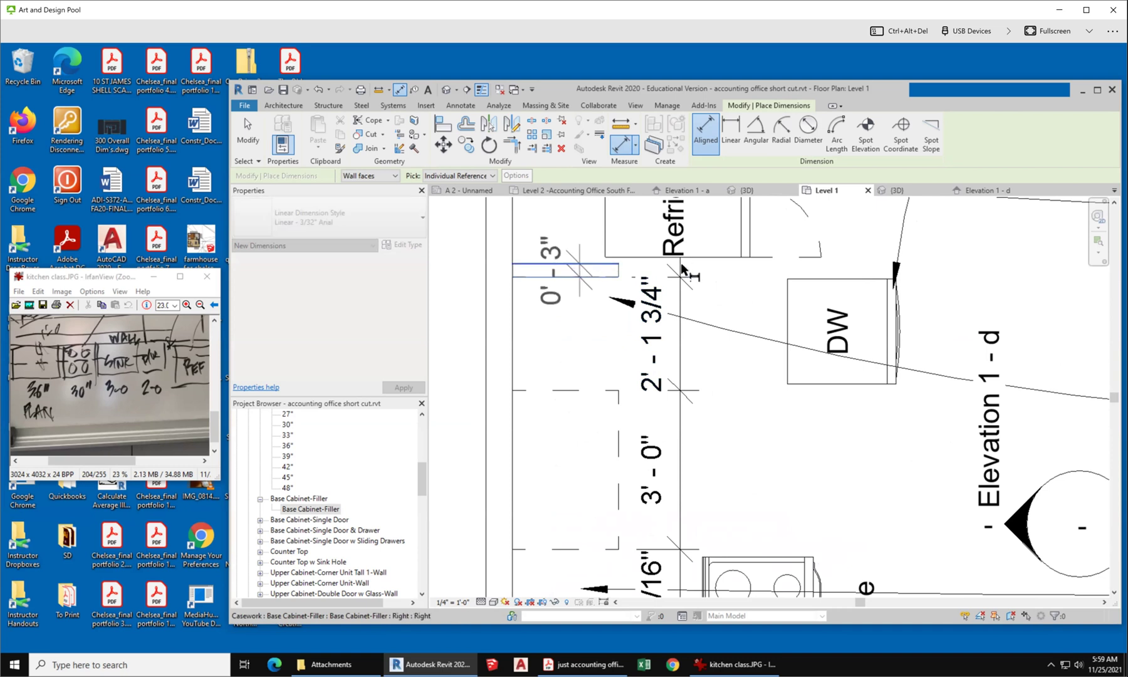
click(671, 283)
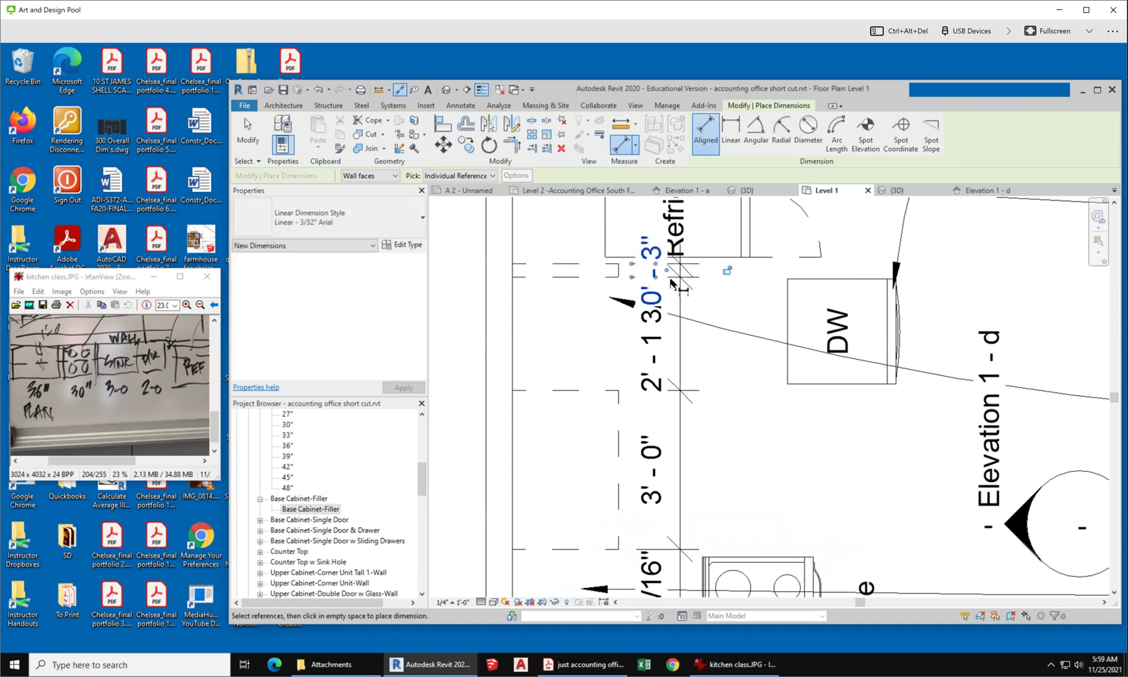
scroll(601, 399, down, 4)
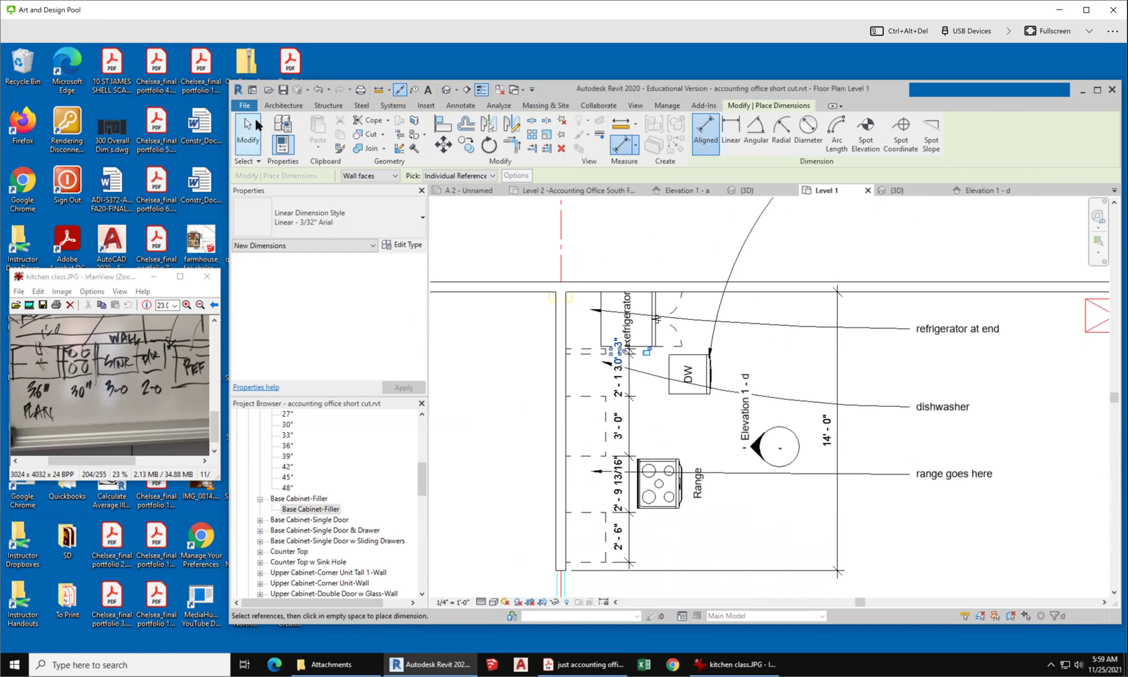
click(261, 133)
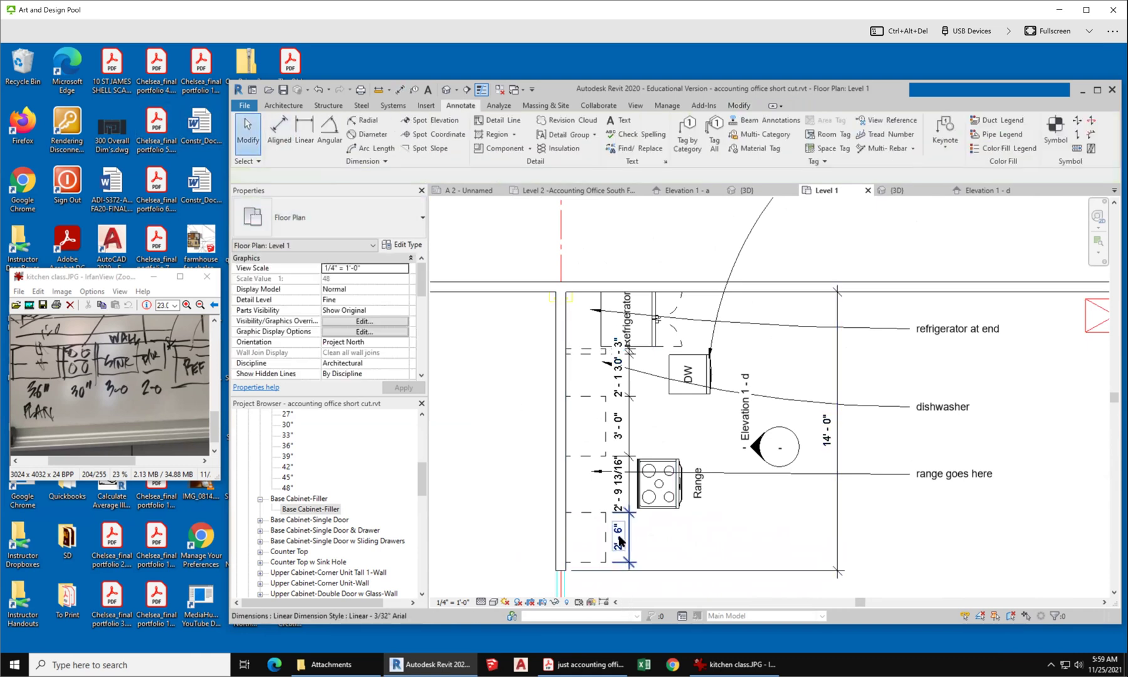
Add an aligned dimension between the end of the side wall and the near side of the 30" two-drawer base cabinet.
scroll(620, 551, up, 2)
scroll(610, 551, down, 2)
scroll(588, 551, up, 4)
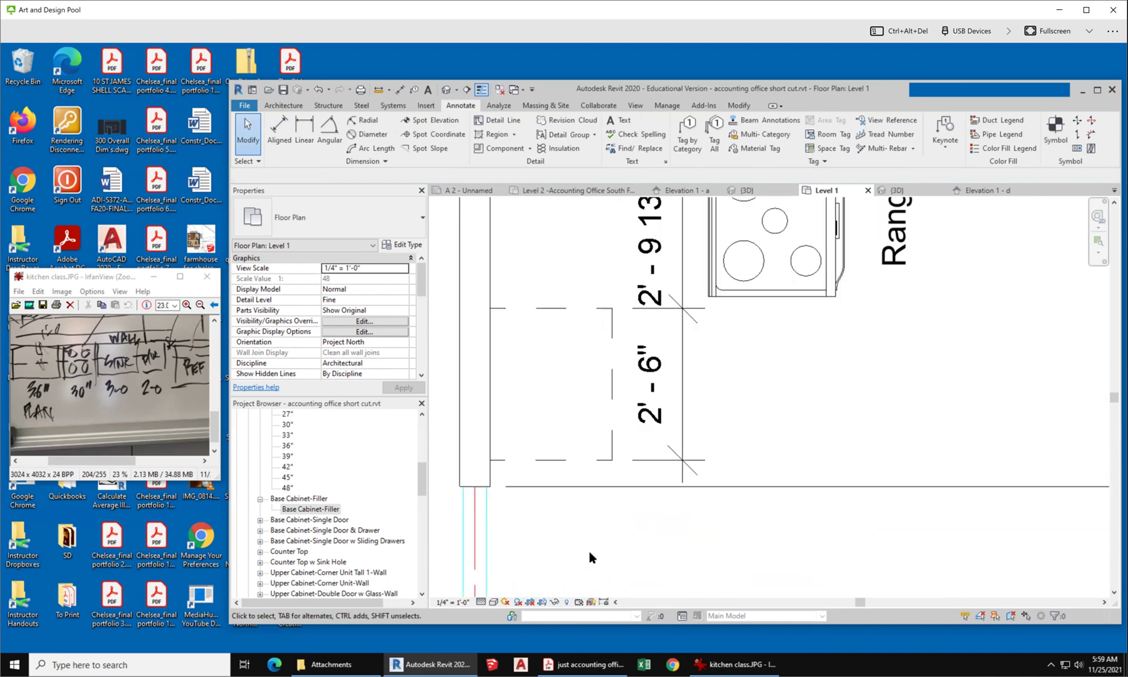
scroll(621, 536, down, 1)
click(579, 478)
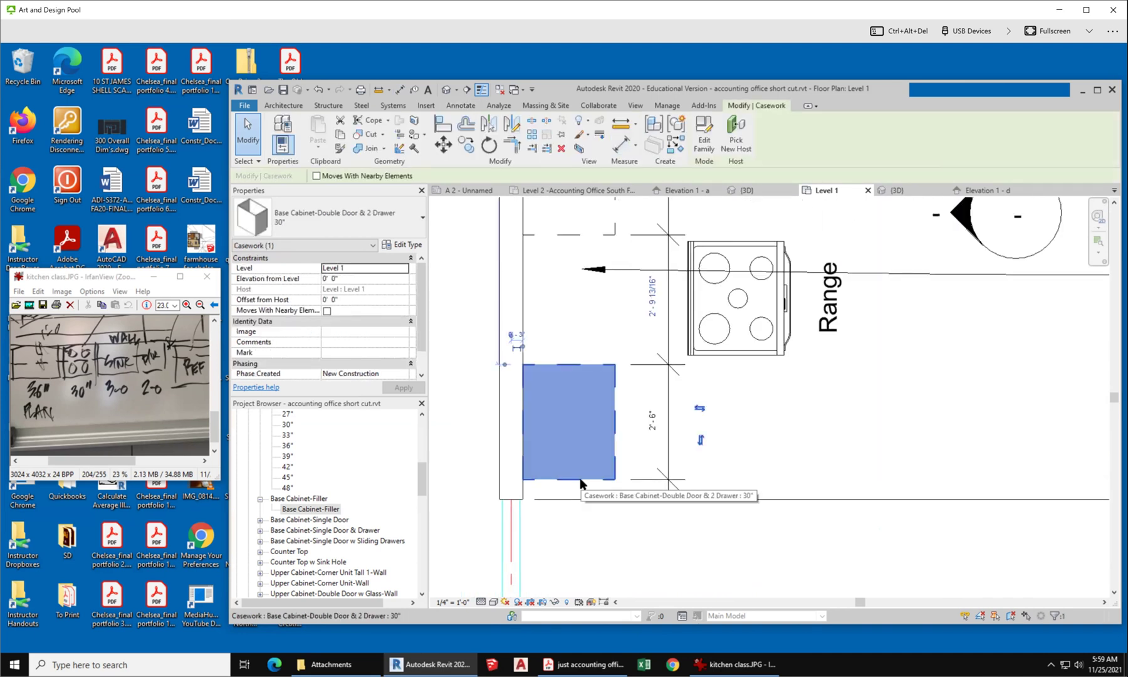
click(547, 462)
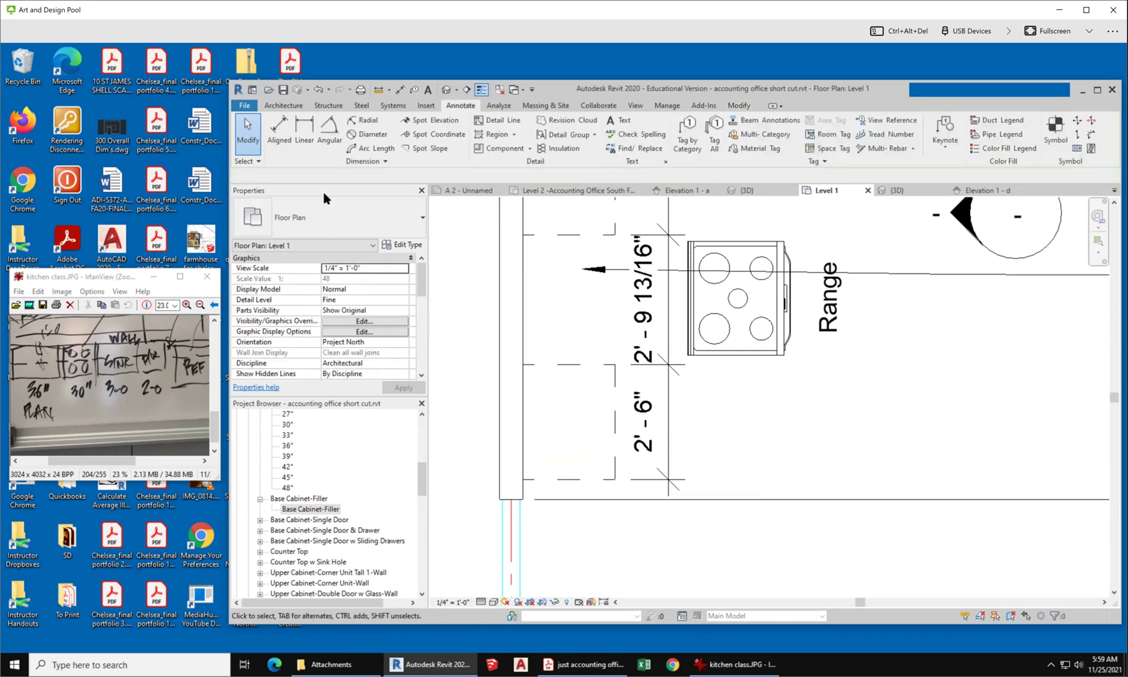
click(274, 127)
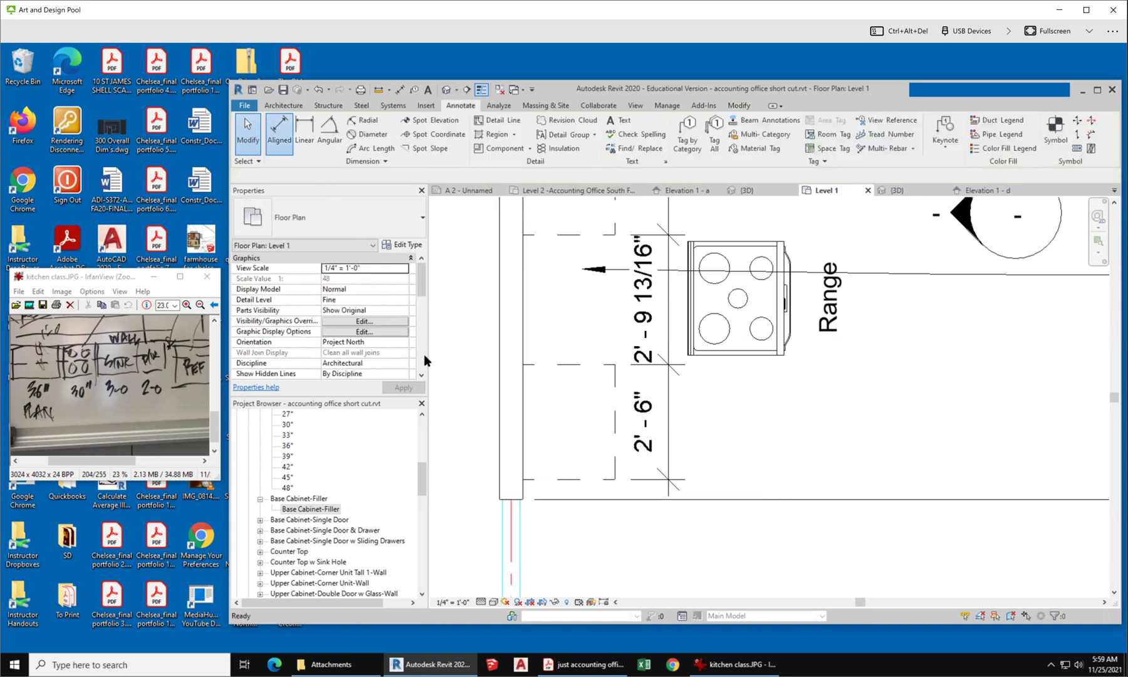
click(515, 500)
click(554, 480)
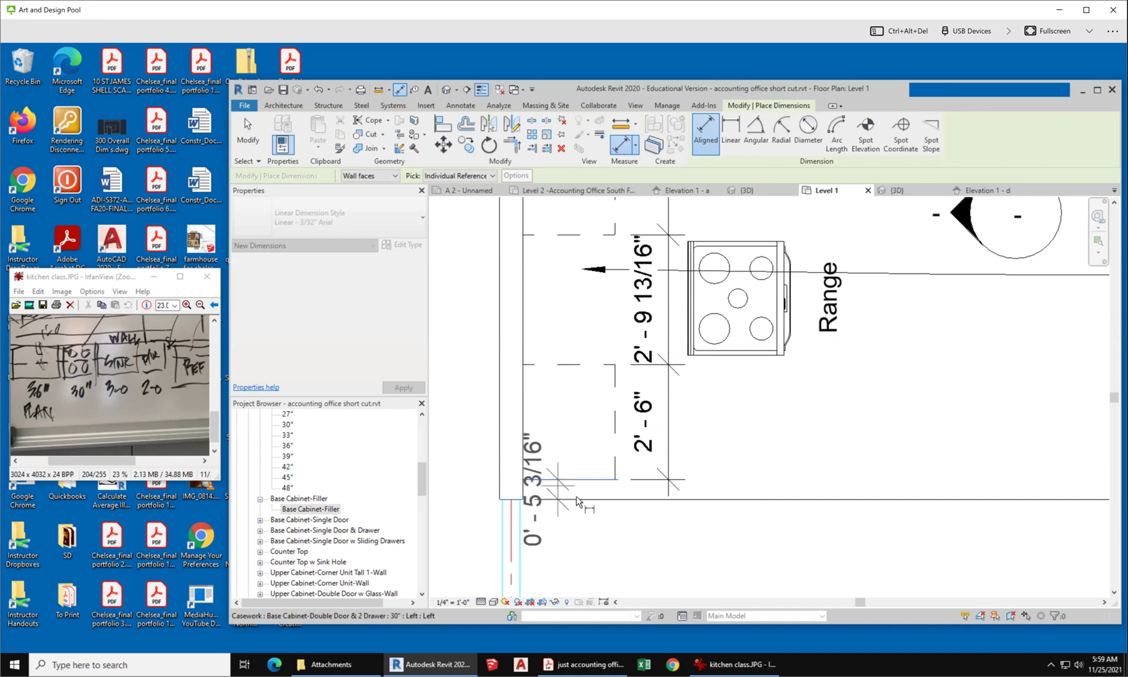
click(586, 498)
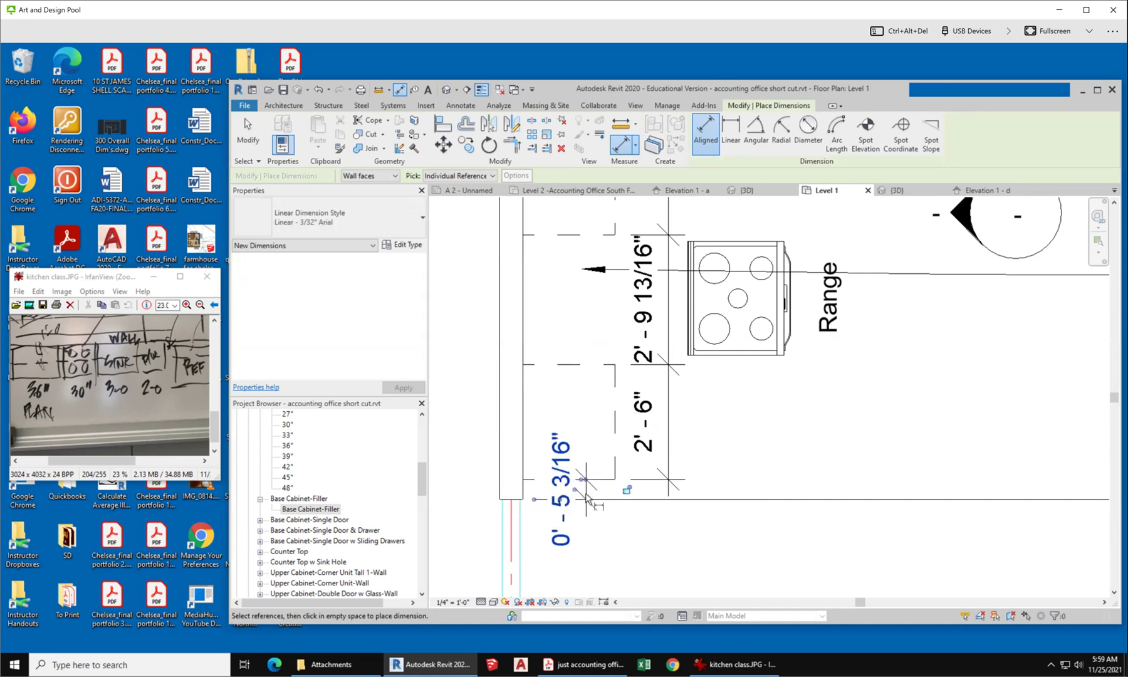
click(248, 127)
Move the 30" two-drawer base cabinet by setting its distance from the end of the side wall to 4".
scroll(615, 501, up, 3)
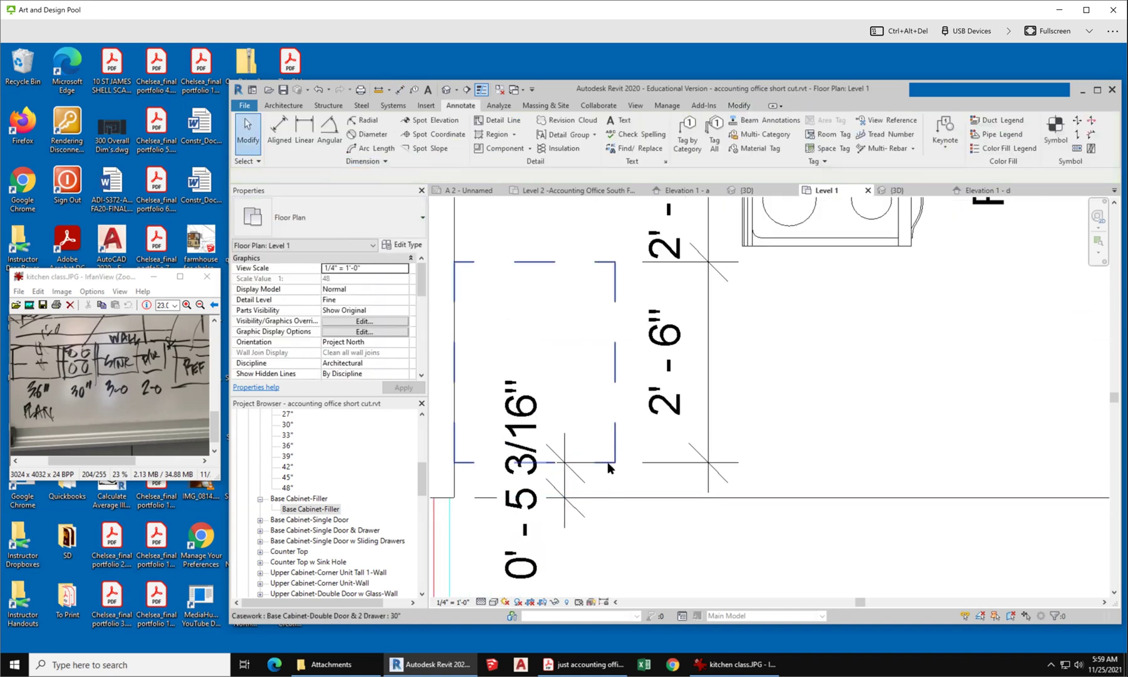
click(607, 462)
click(539, 479)
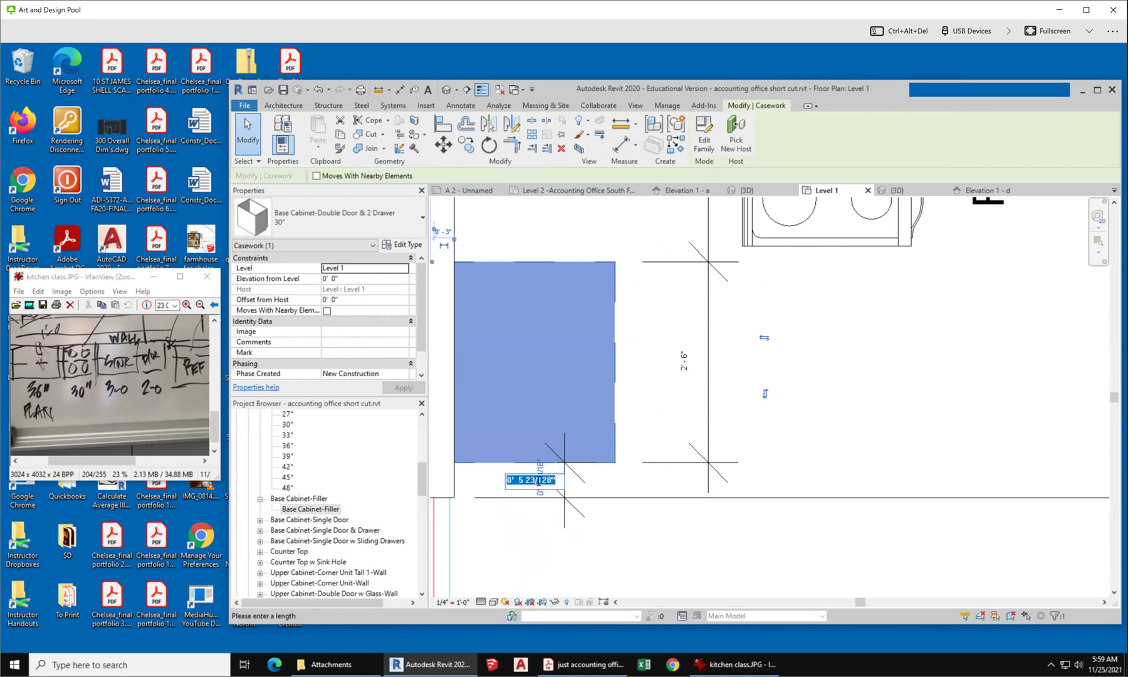
text(4")
key(Return)
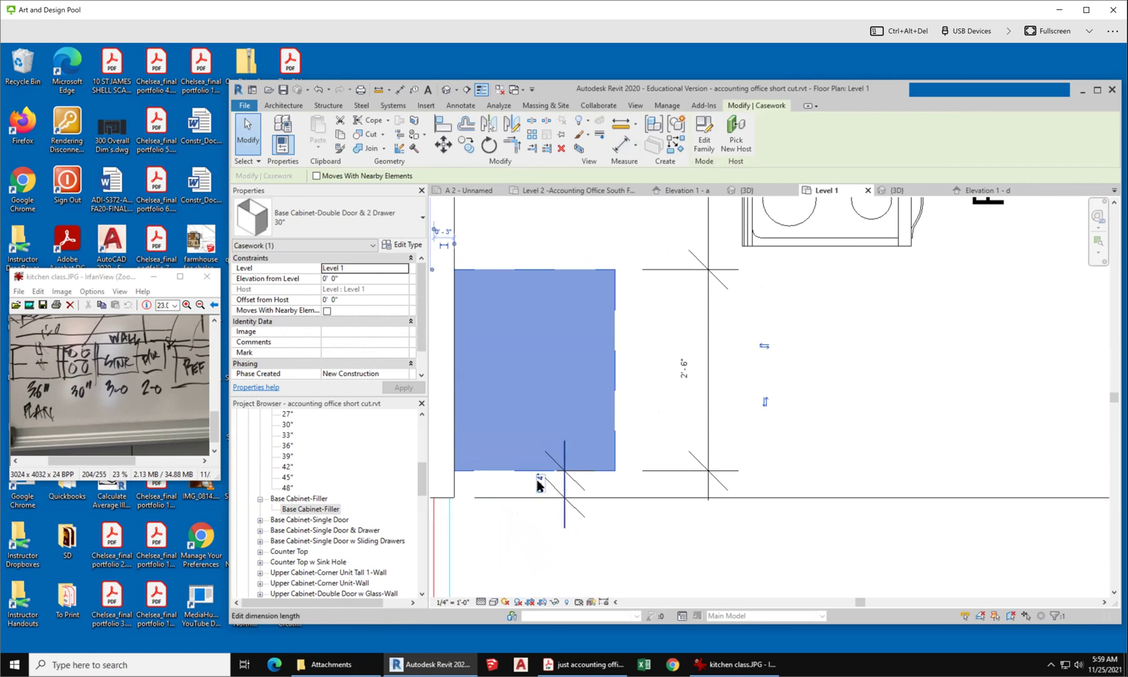
click(761, 572)
scroll(597, 584, down, 3)
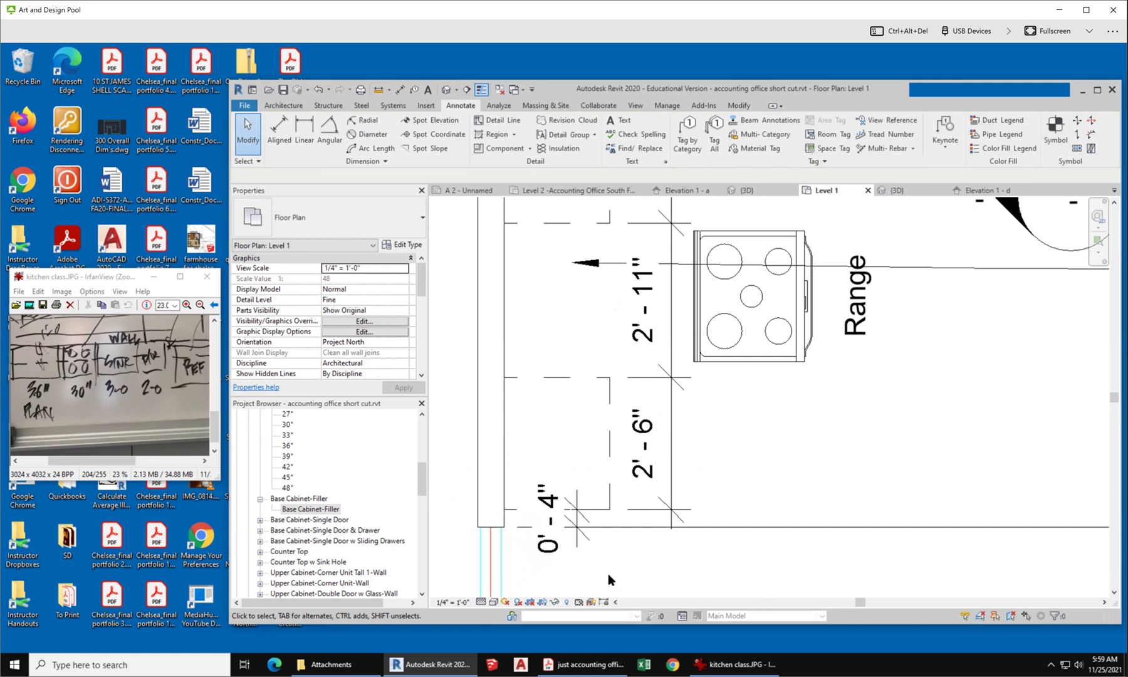
Move the sink cabinet by setting the range gap between it and the 30" base cabinet to 30".
scroll(589, 536, down, 1)
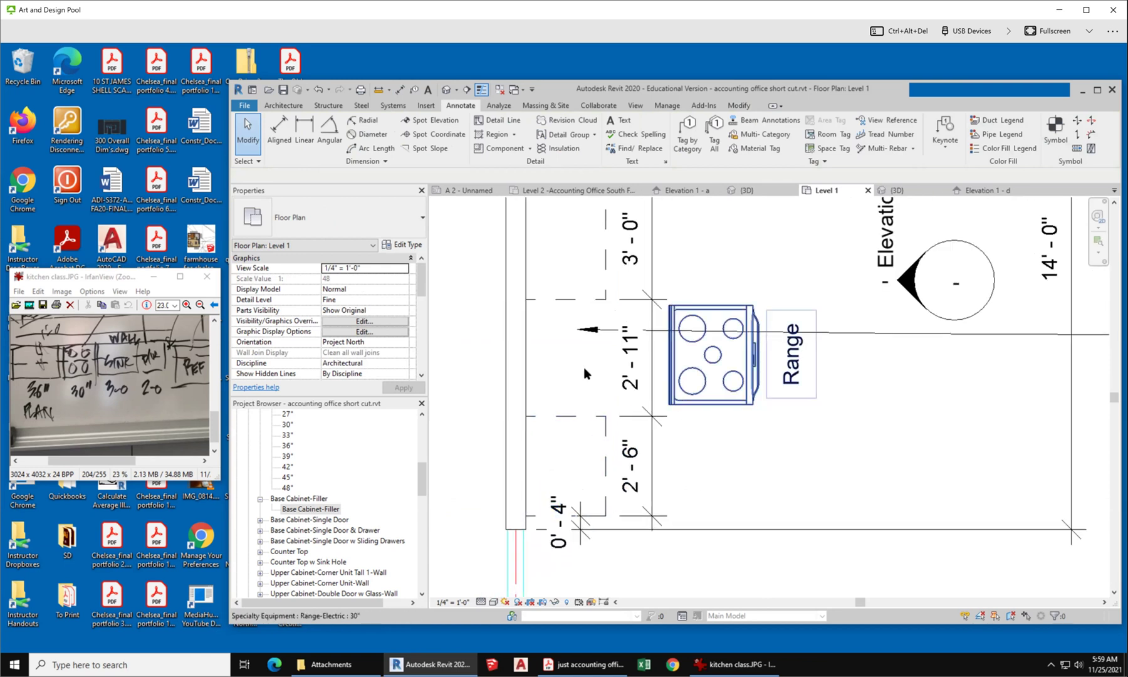
click(555, 301)
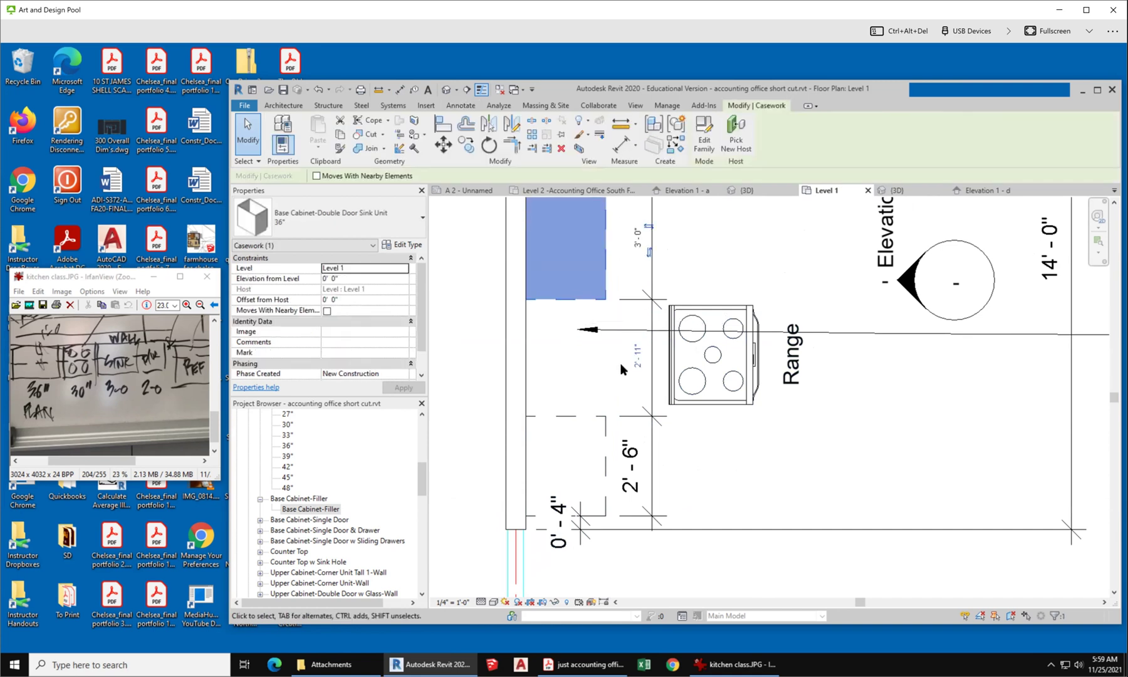
click(638, 360)
text(30")
key(Return)
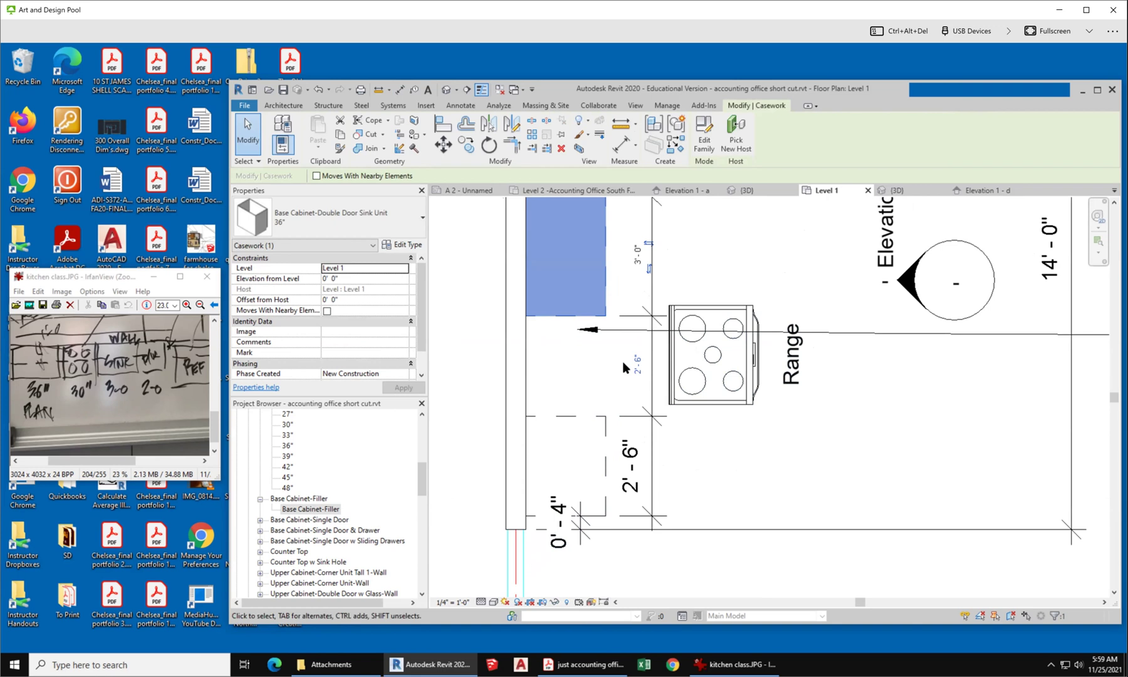
click(705, 494)
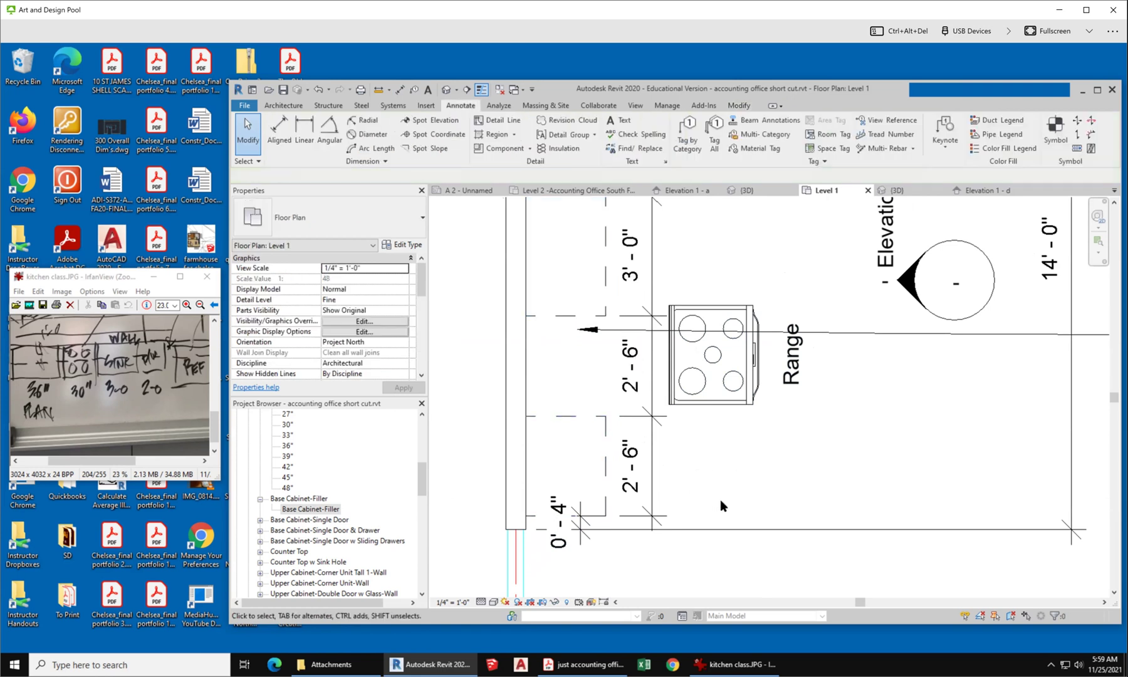
Add an aligned dimension for the electric range's overall width beside its Range label.
click(279, 131)
click(713, 409)
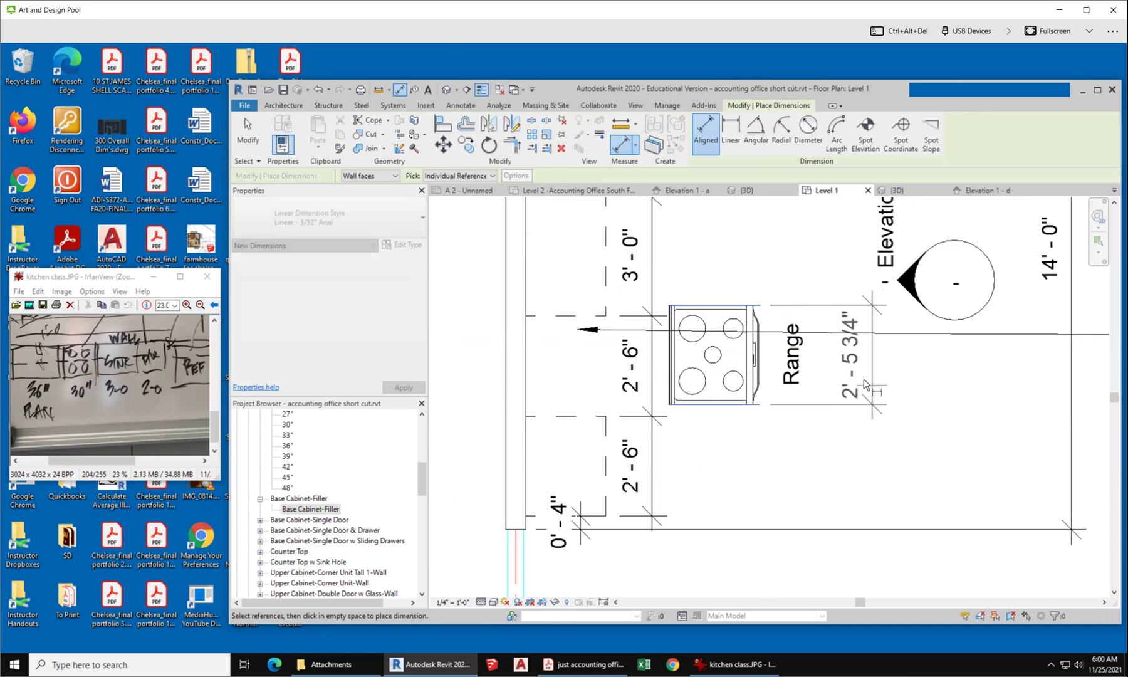
click(863, 401)
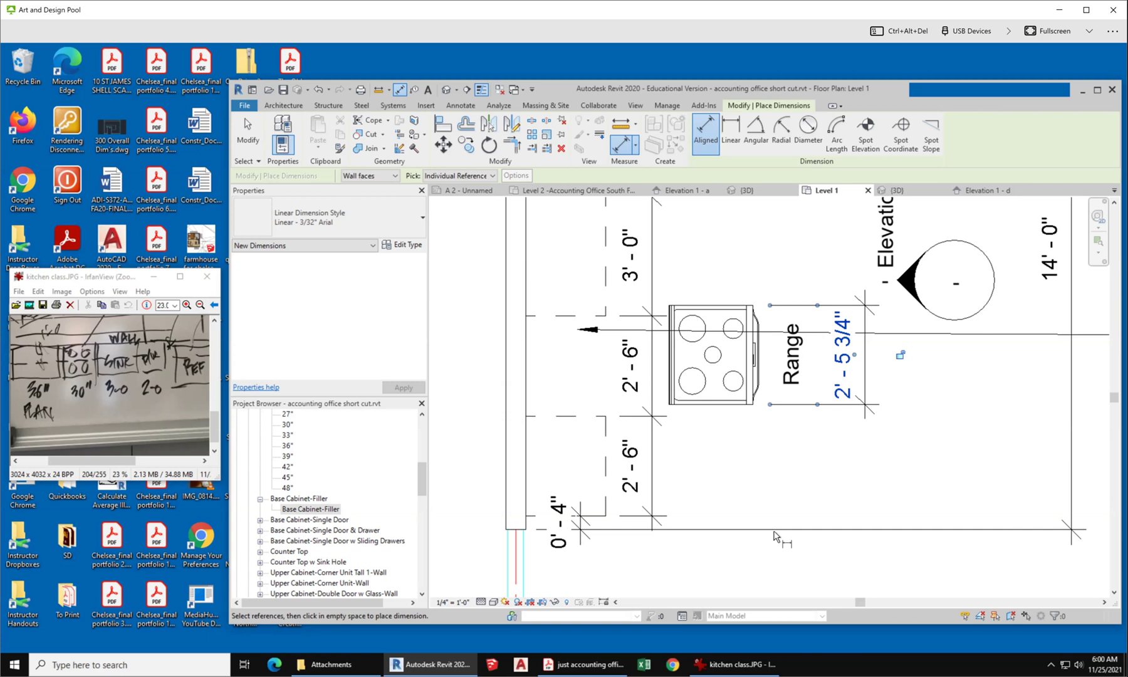
scroll(606, 554, down, 2)
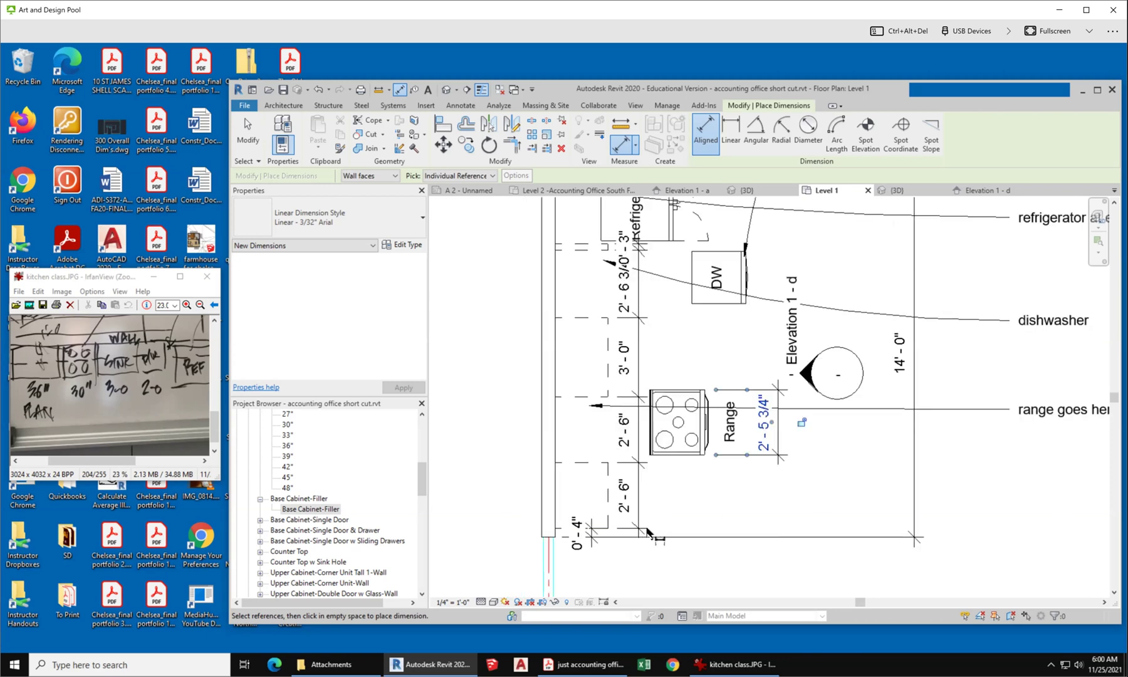
scroll(708, 275, up, 3)
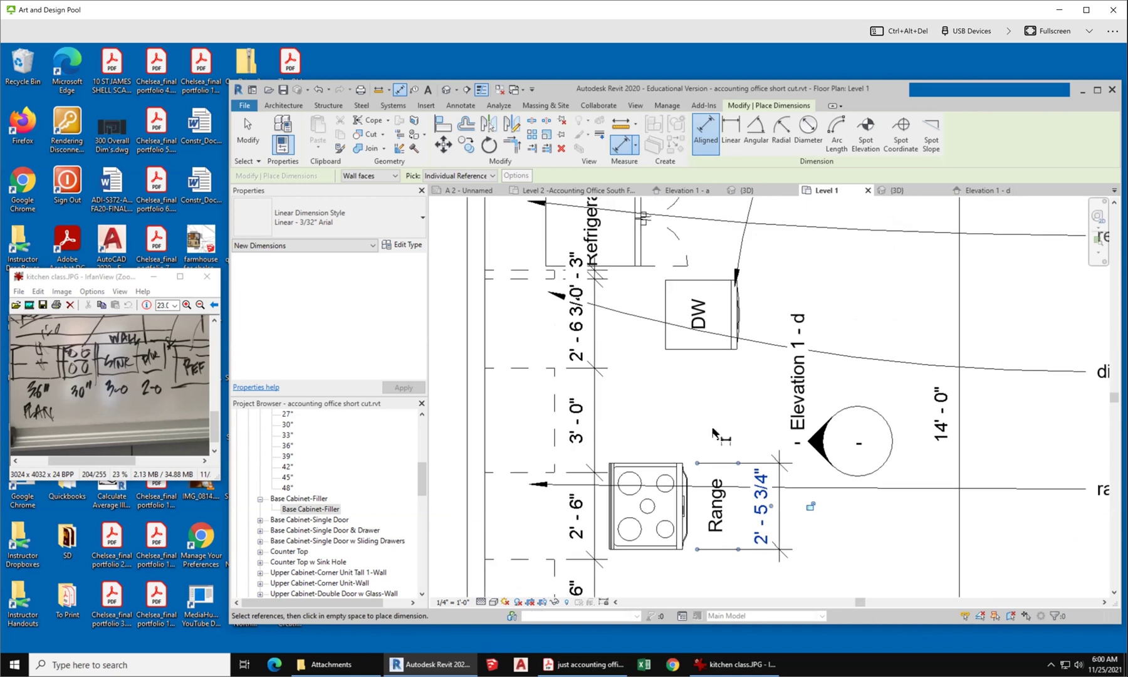
click(248, 132)
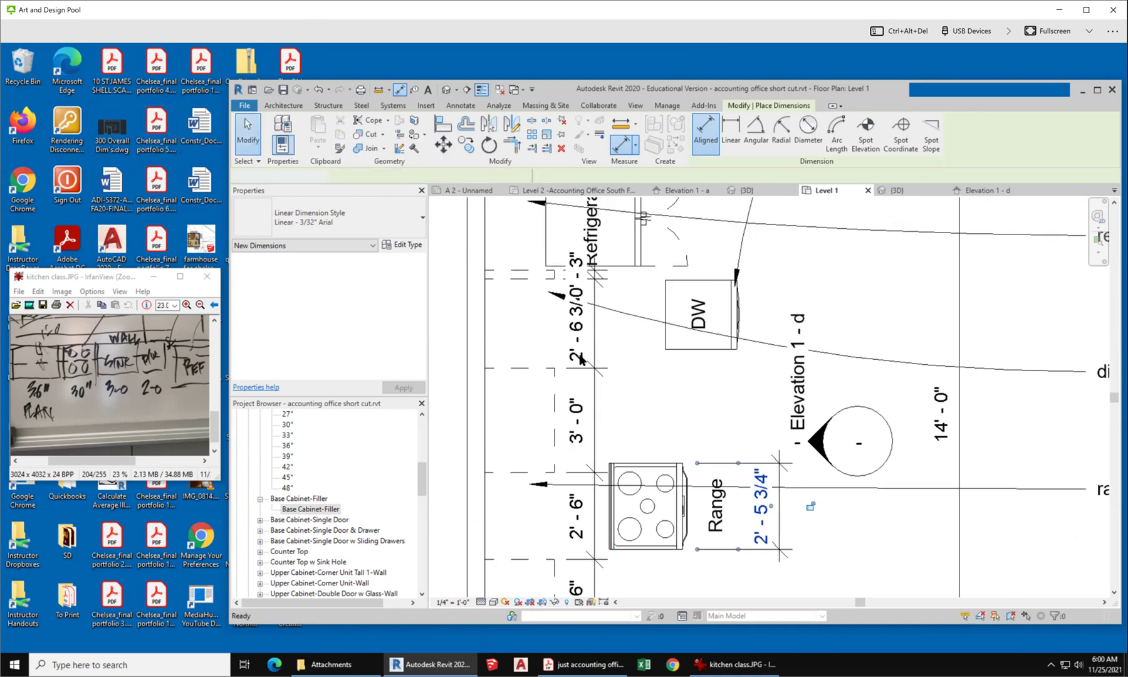
Move the base cabinet filler by setting the dishwasher gap between it and the sink cabinet to 2'-0".
click(511, 275)
click(581, 321)
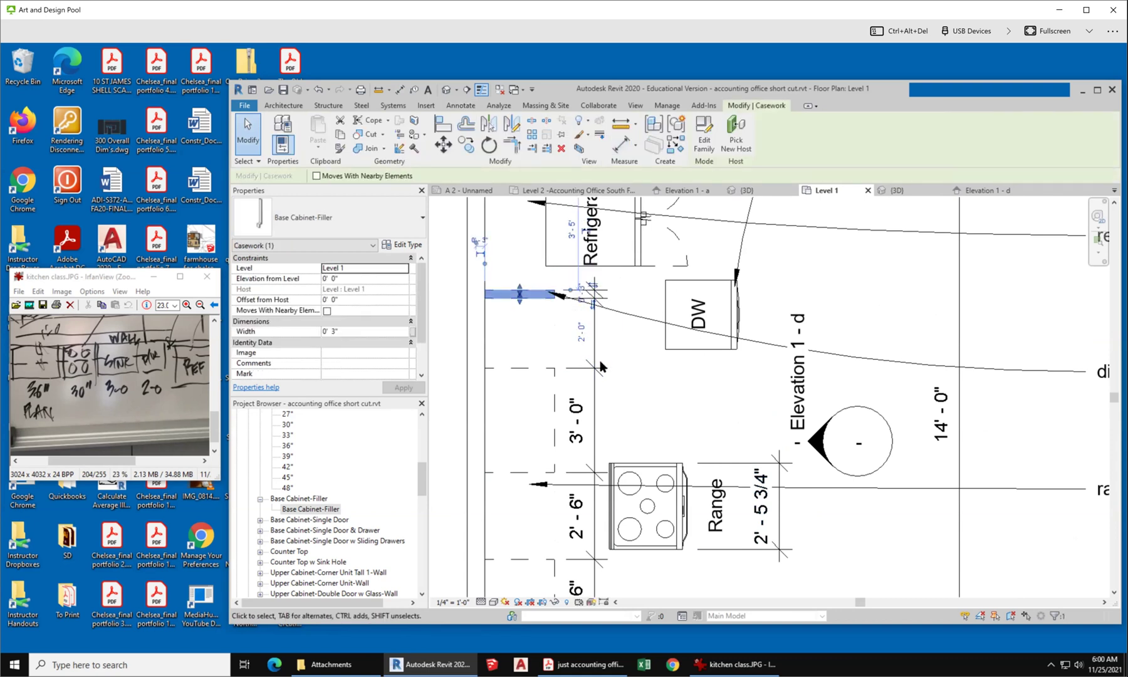
click(653, 421)
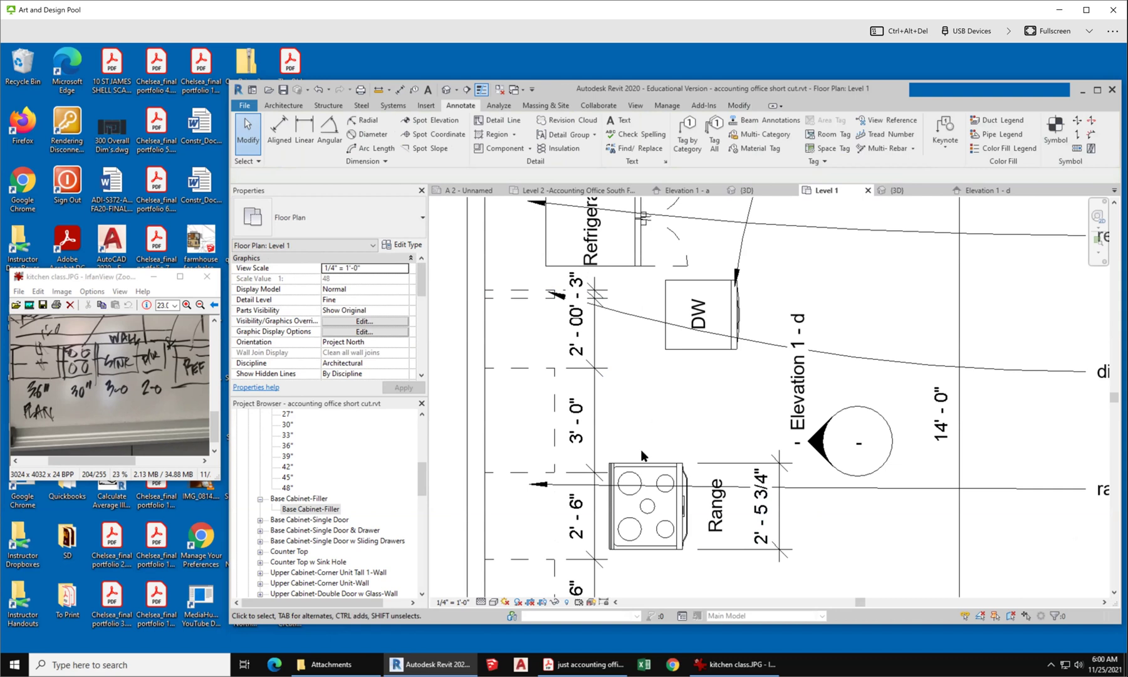
scroll(640, 449, down, 1)
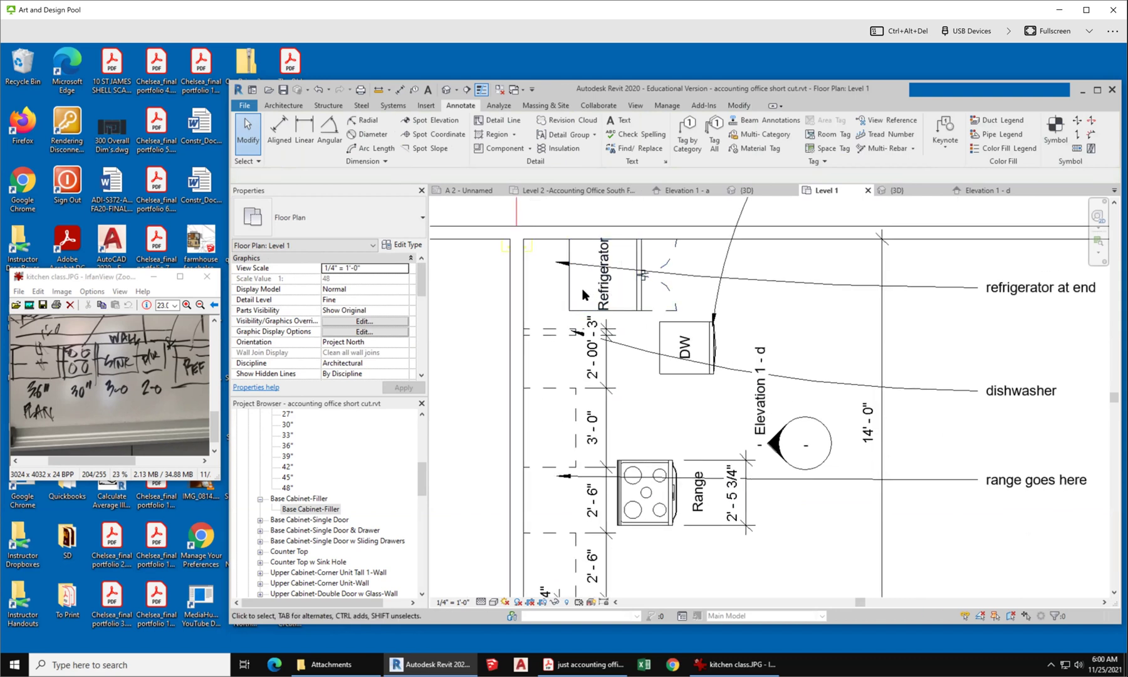
Check the cabinet and appliance run in the Elevation 1 - d view, and return to the Level 1 floor plan at the range.
scroll(561, 230, down, 3)
scroll(601, 468, up, 2)
scroll(600, 468, down, 2)
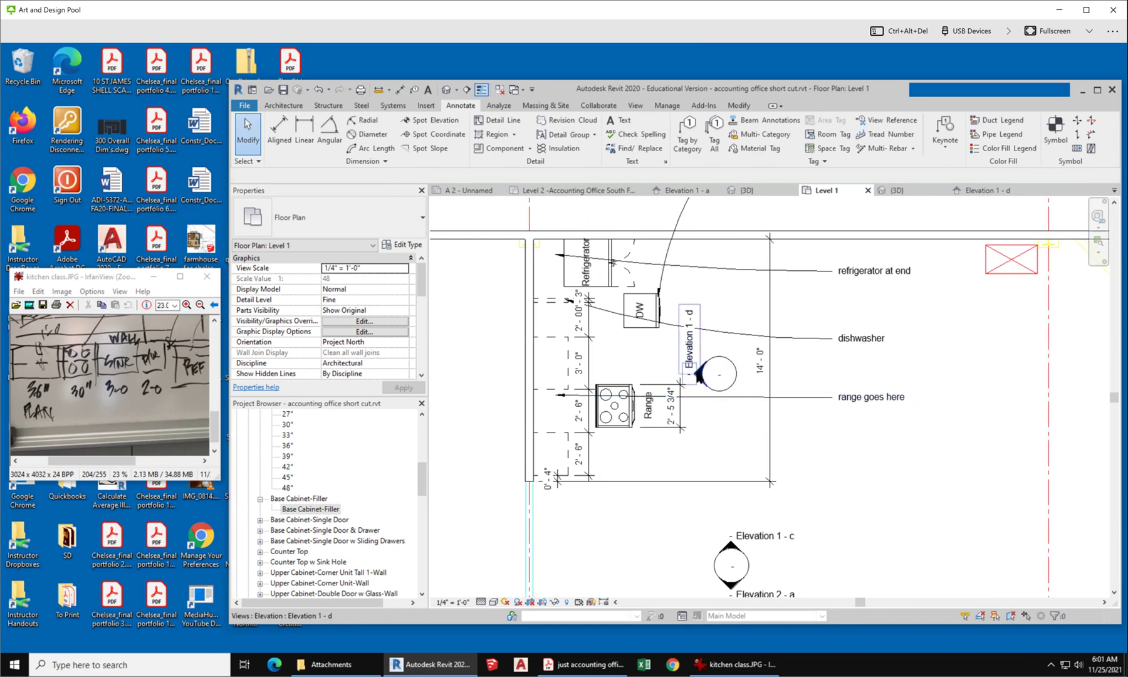
click(698, 375)
right_click(698, 376)
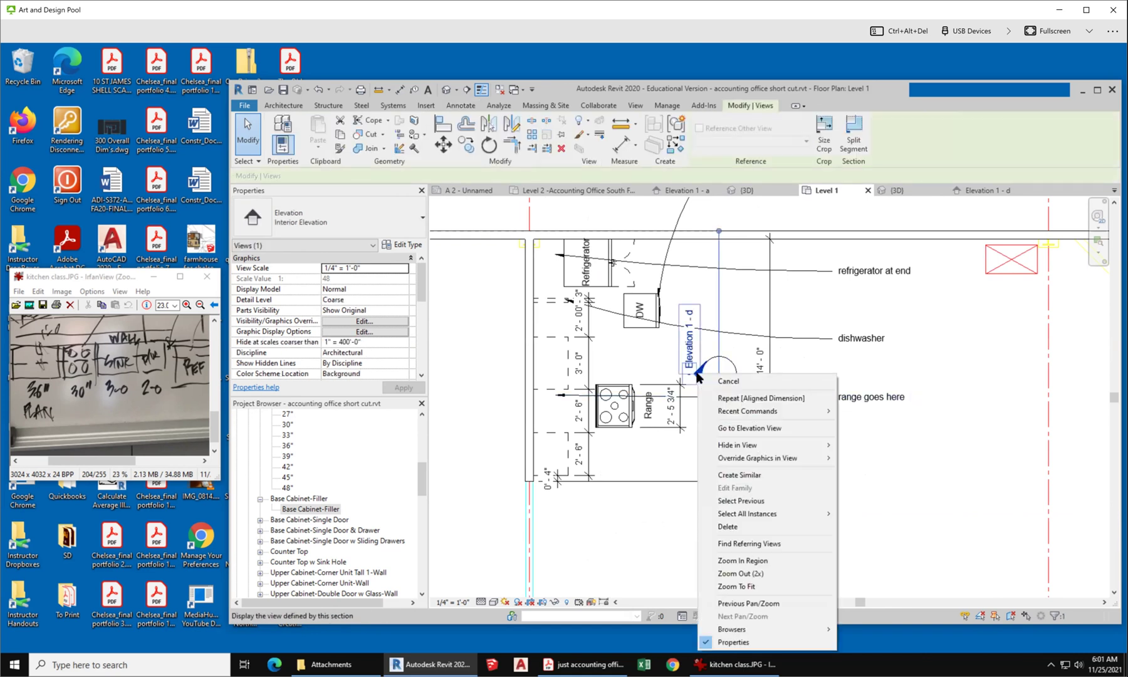
click(739, 428)
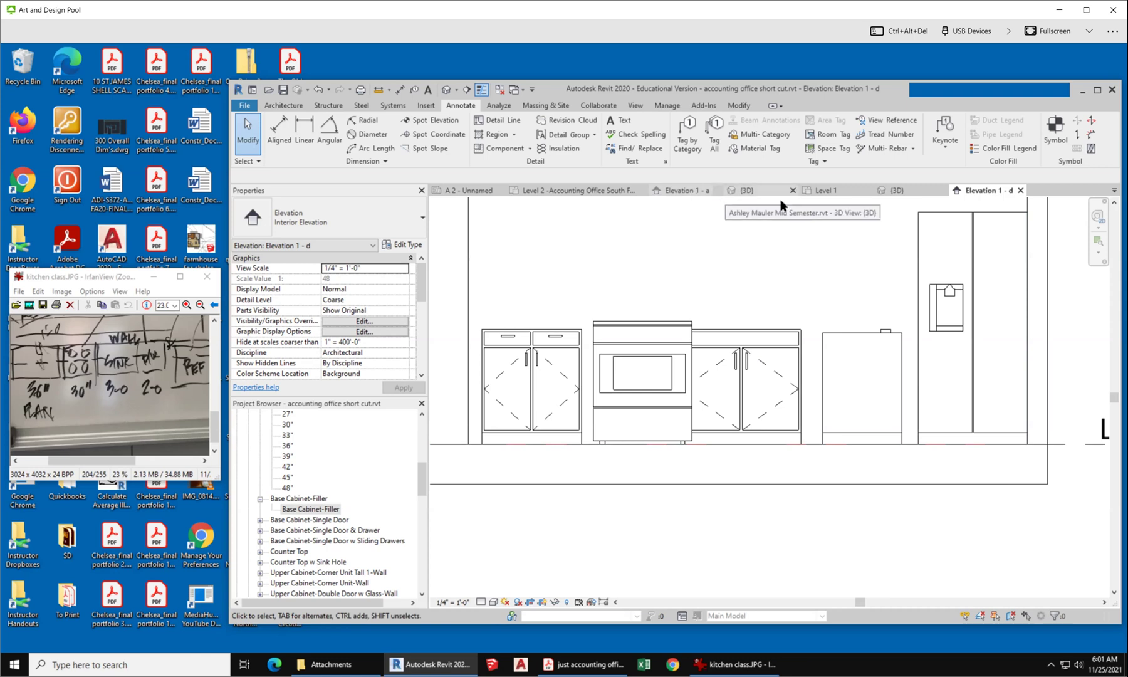
click(831, 191)
scroll(601, 407, up, 5)
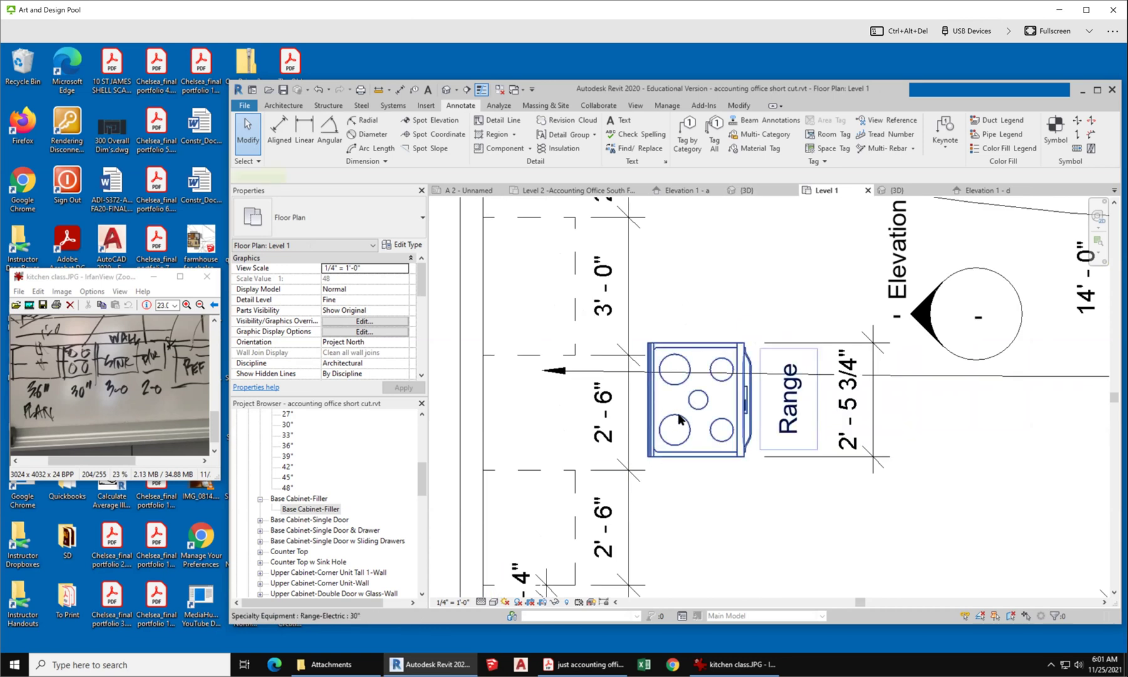
Move the electric range into the 2'-6" opening between the sink cabinet and the 30" base cabinet.
click(680, 420)
drag(680, 419, 566, 425)
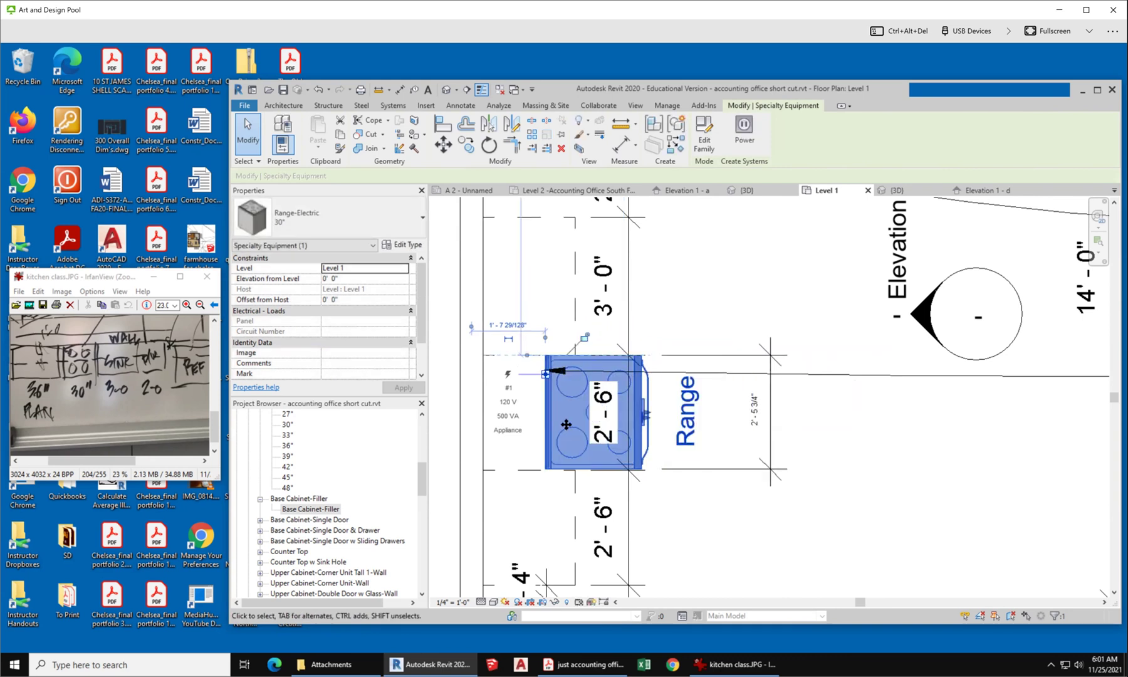
click(706, 527)
Nudge the electric range one increment towards the 30" base cabinet within its 2'-6" opening.
scroll(529, 376, up, 4)
scroll(533, 388, up, 2)
scroll(657, 308, down, 3)
scroll(571, 463, up, 2)
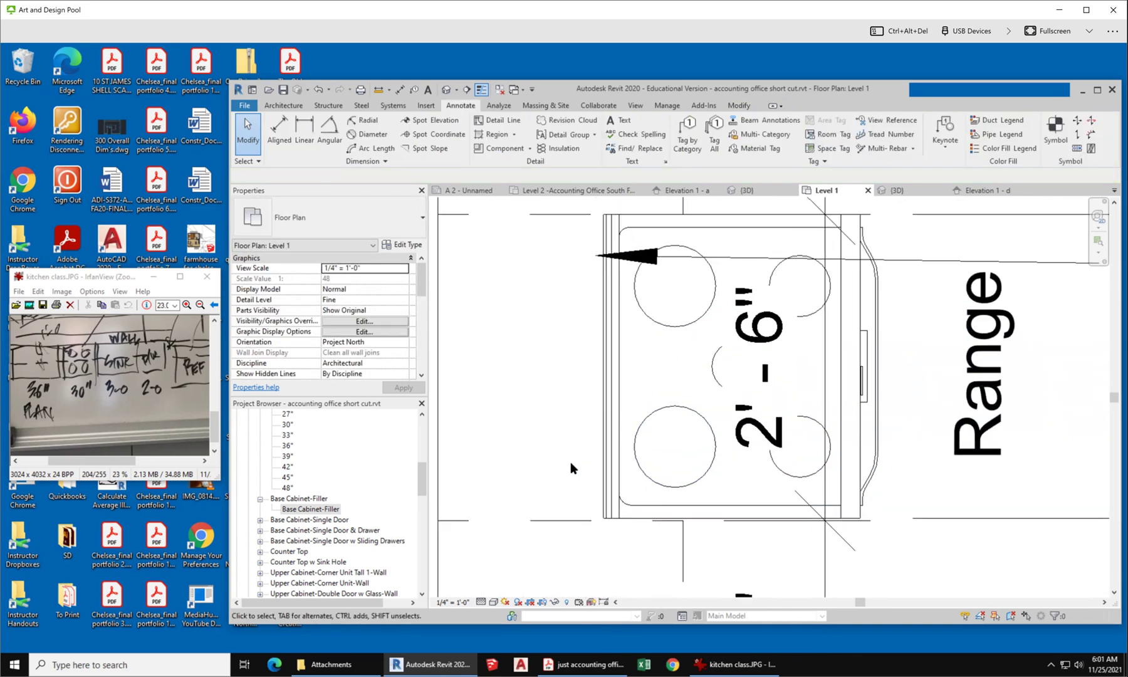
click(612, 466)
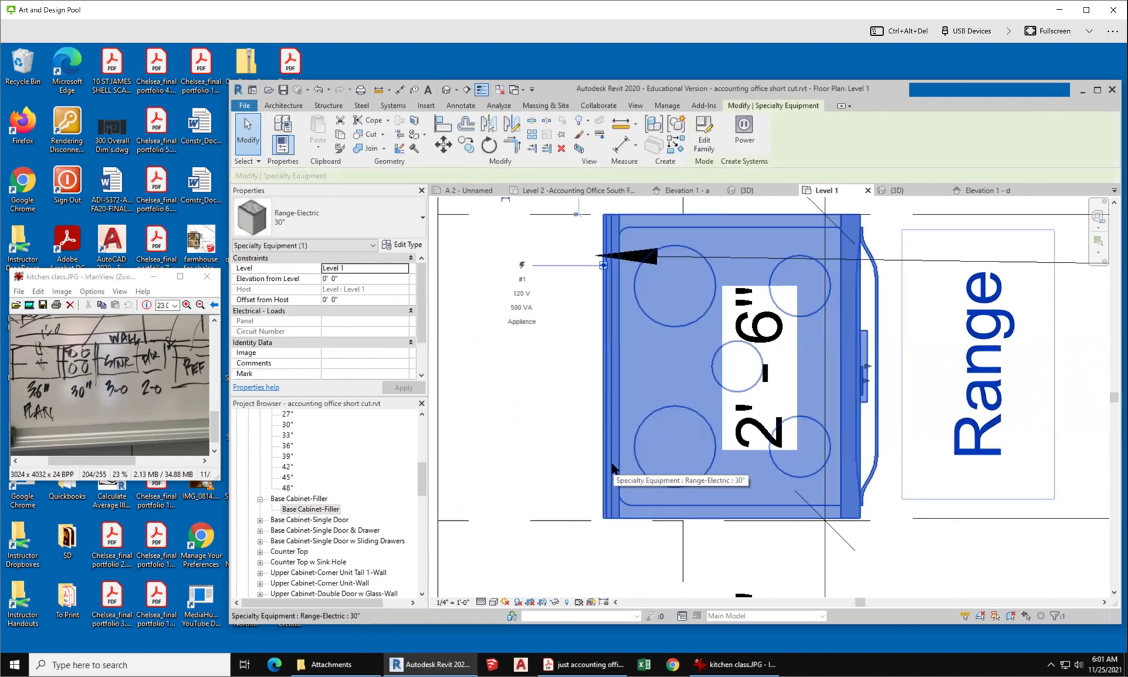
key(Down)
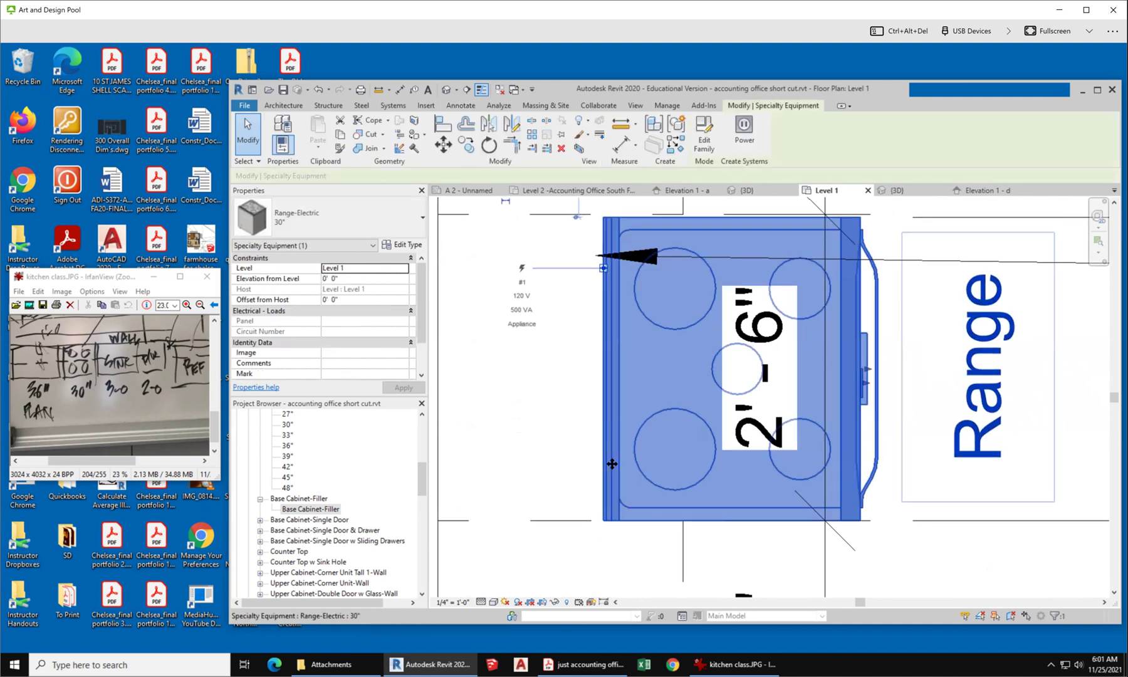
scroll(615, 433, up, 2)
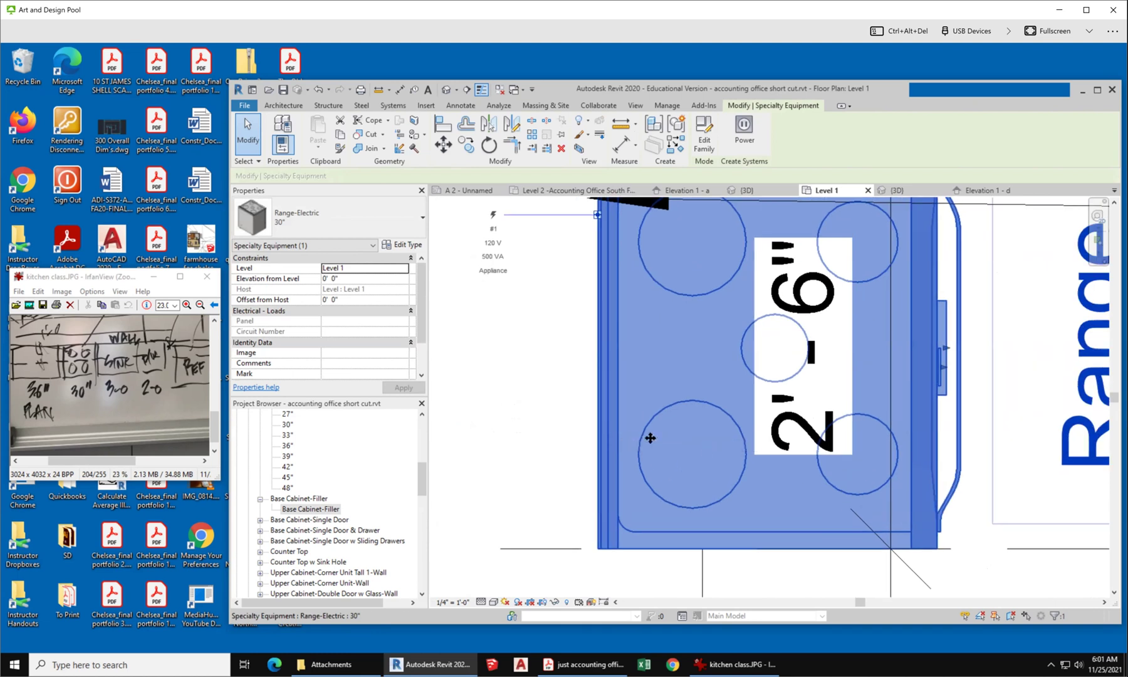
scroll(707, 442, down, 3)
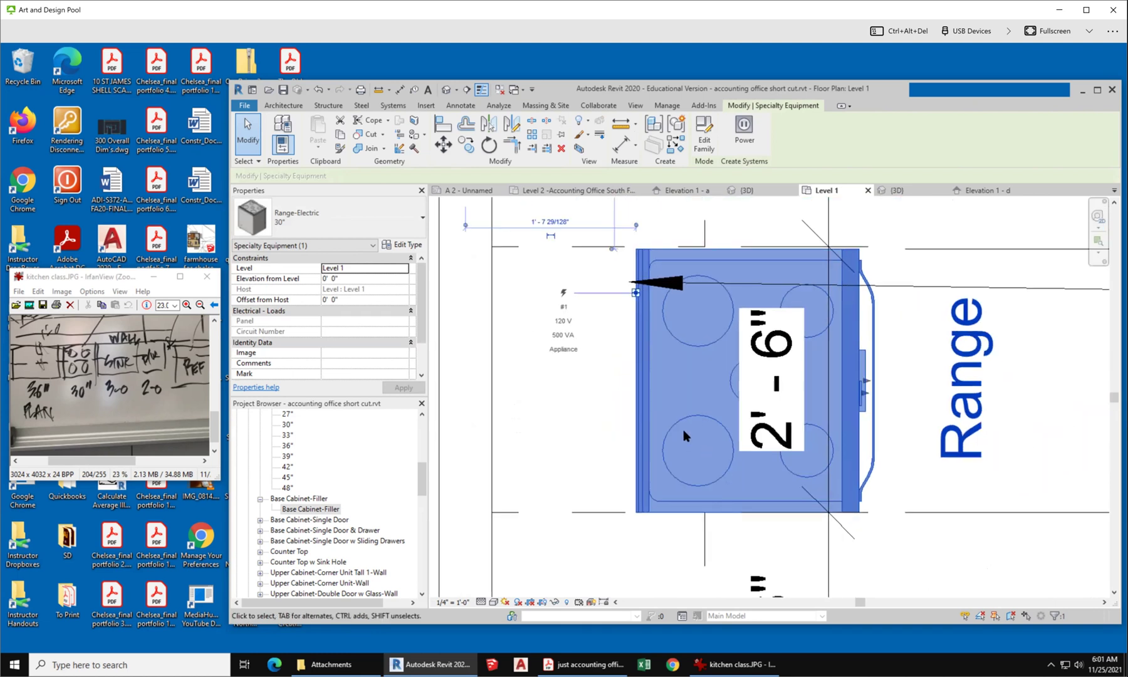
scroll(661, 360, down, 2)
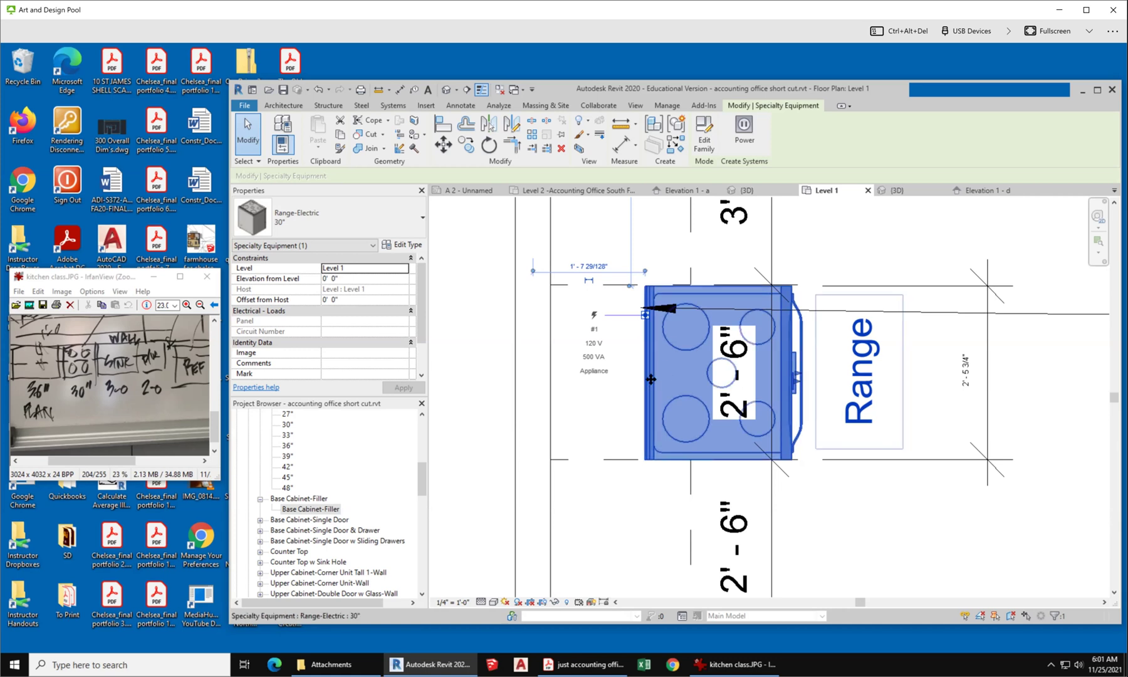
Nudge the electric range three fine increments towards the sink cabinet and check the clearance at both sides.
scroll(648, 378, up, 2)
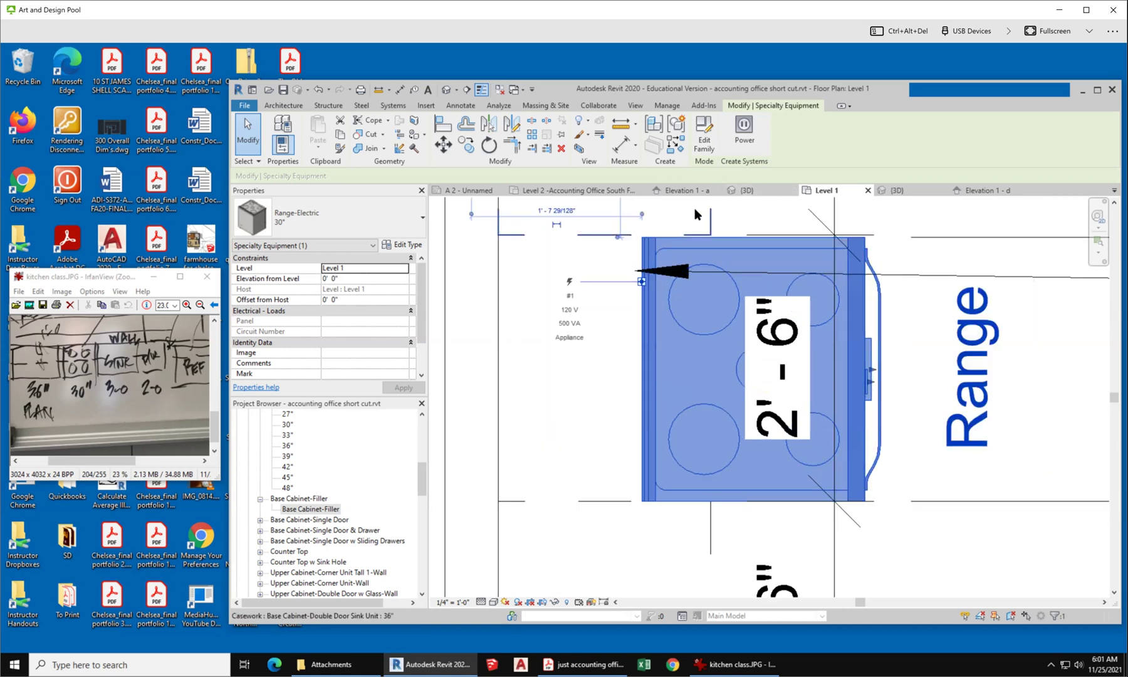
scroll(674, 242, up, 5)
scroll(674, 242, up, 2)
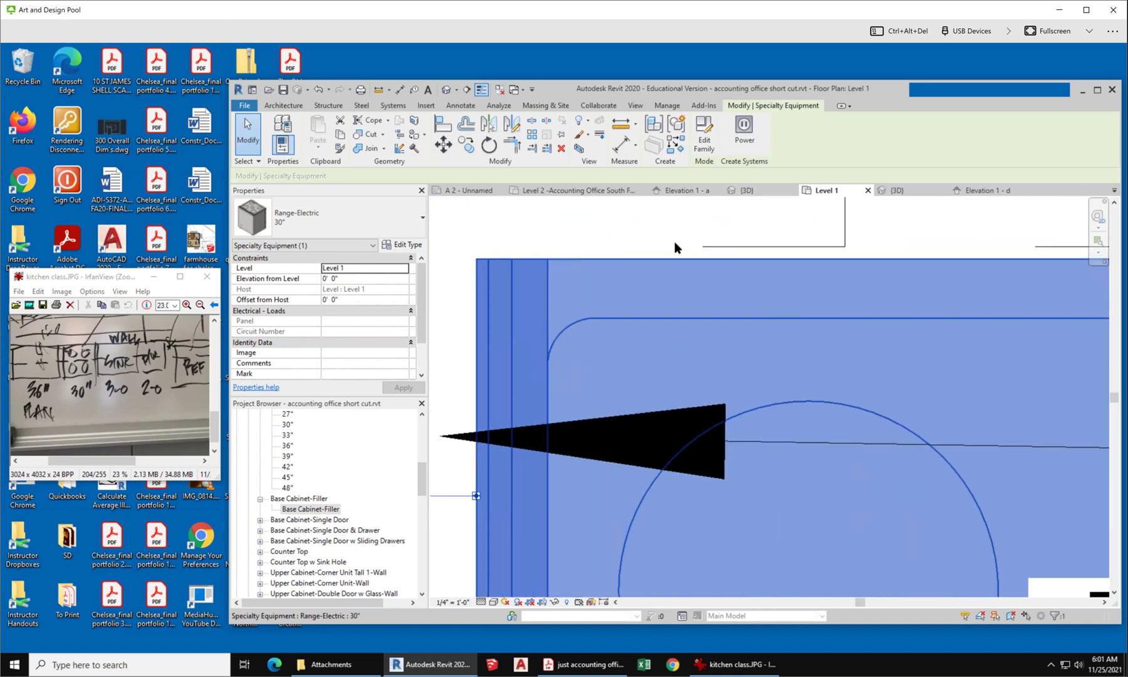
key(Up)
key(Up)
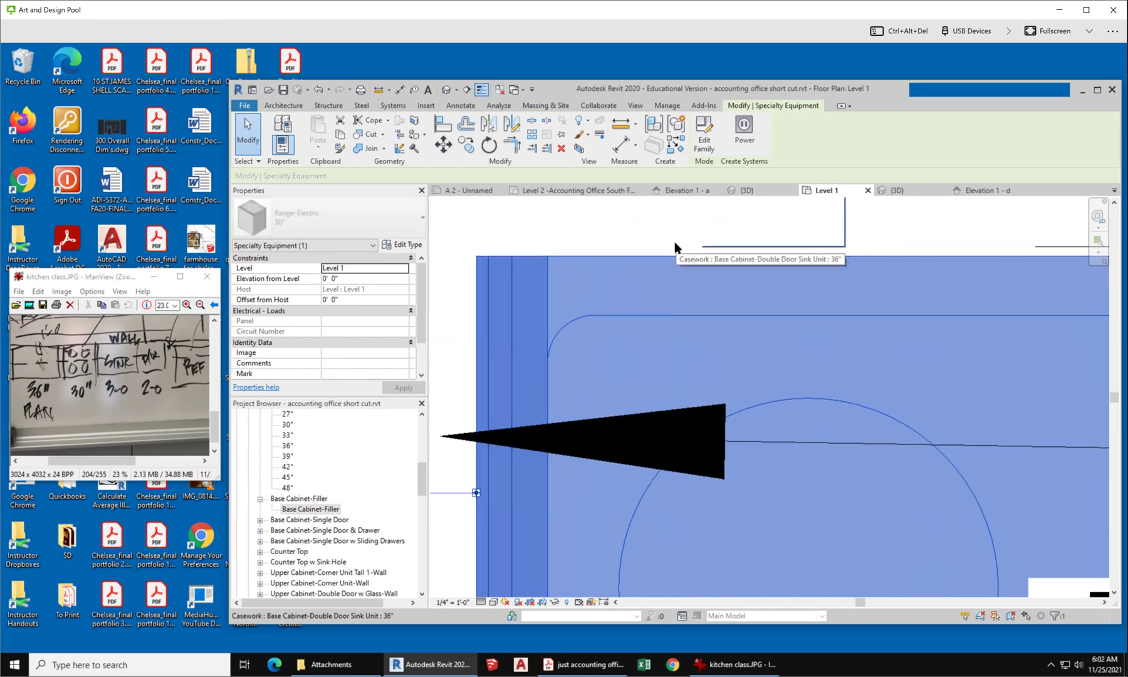
key(Up)
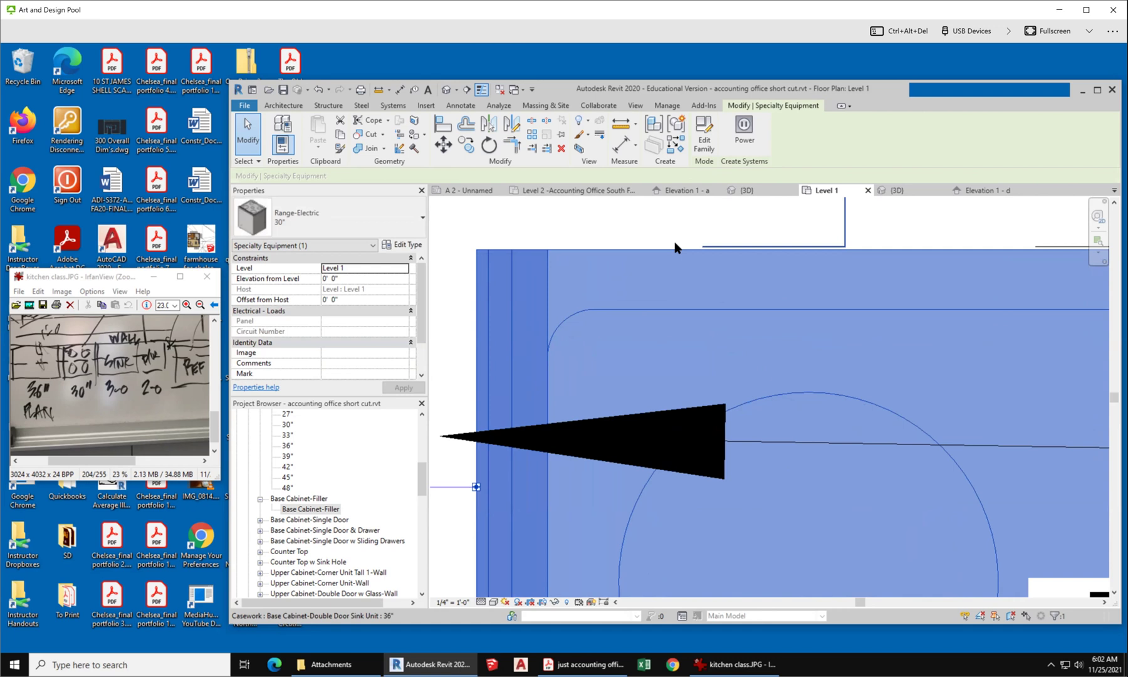
scroll(676, 269, down, 3)
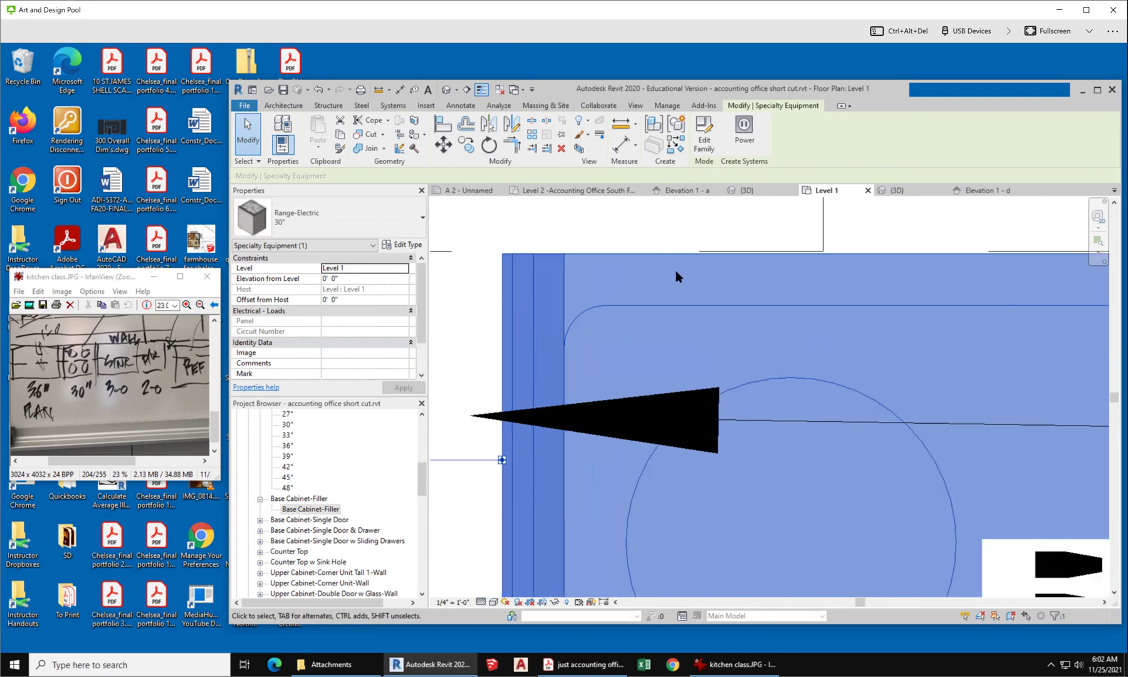
scroll(687, 252, down, 3)
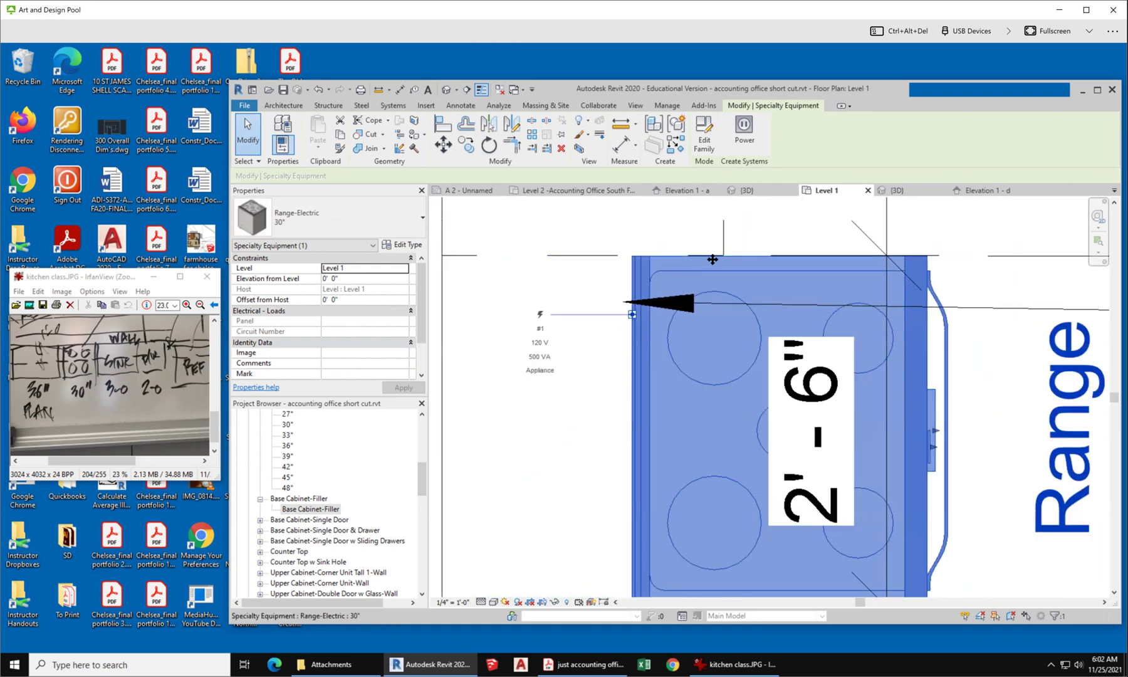
scroll(683, 507, down, 1)
scroll(720, 466, up, 5)
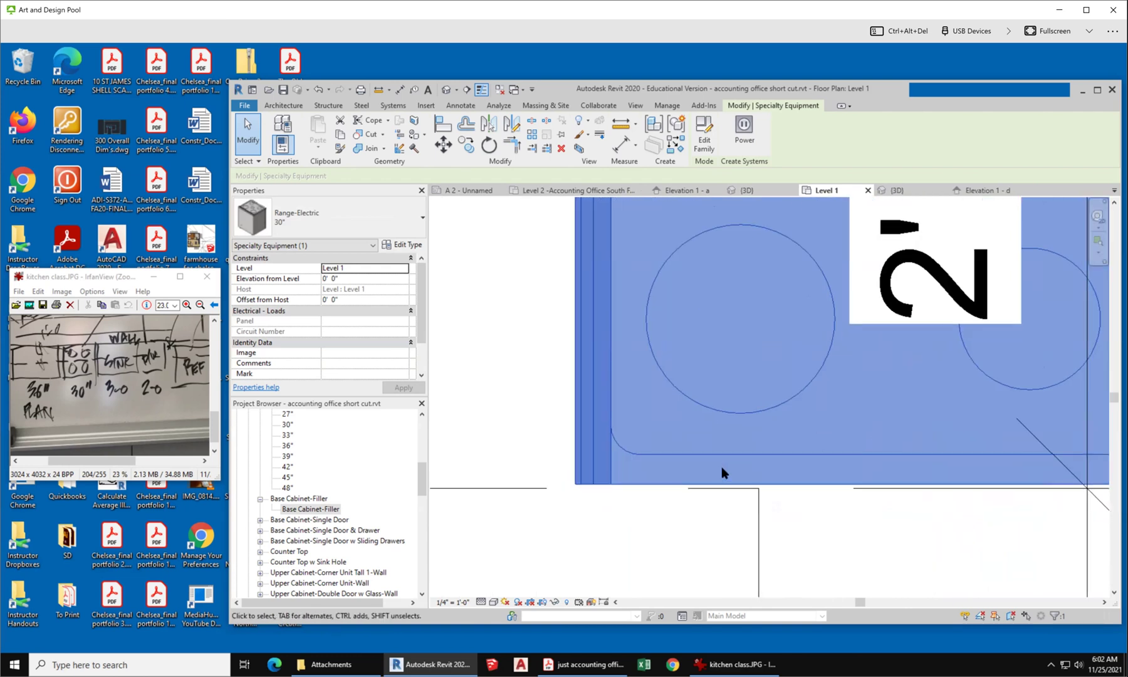
scroll(720, 473, down, 5)
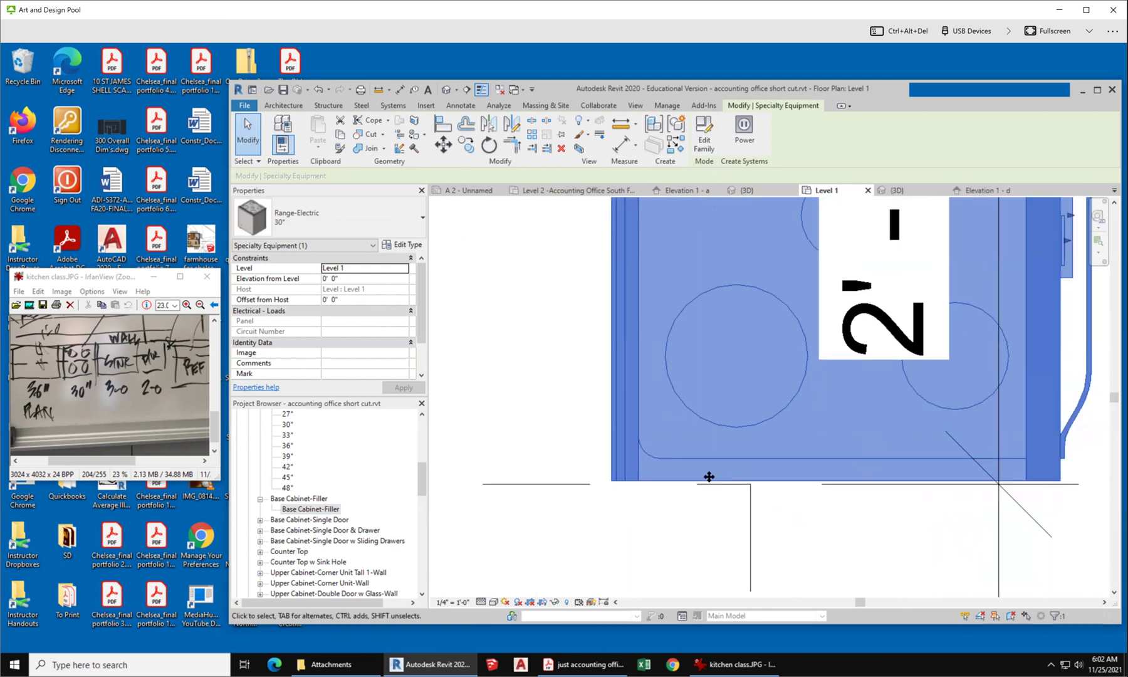
scroll(583, 513, down, 3)
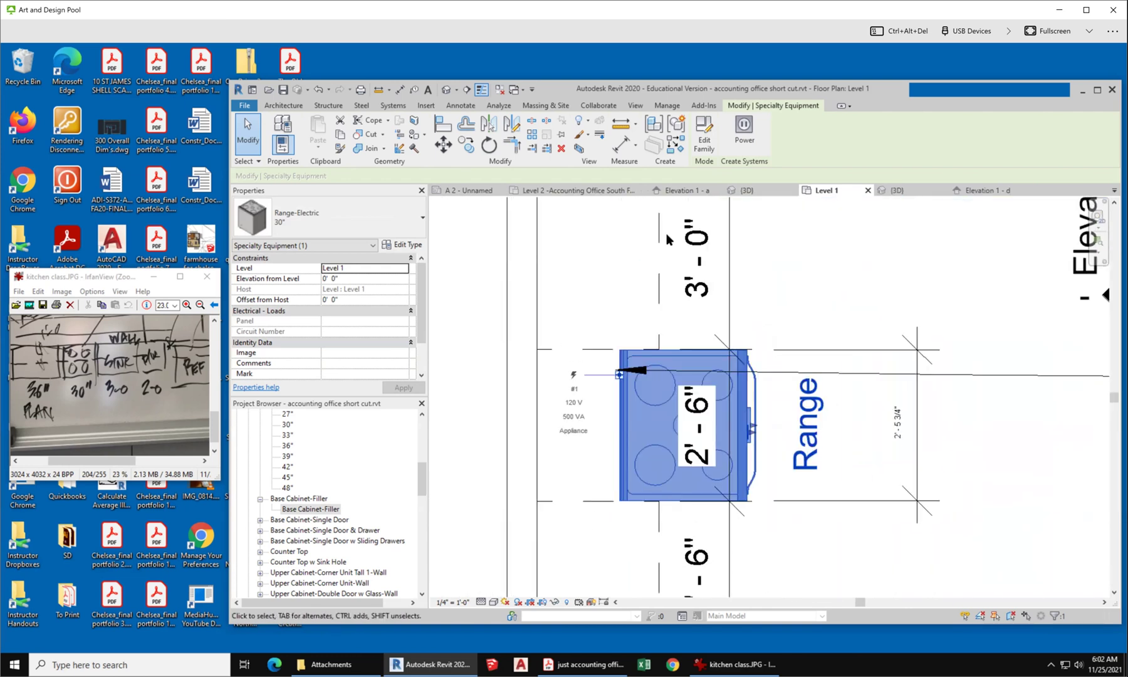
Align the back of the electric range with the face of the kitchen wall.
click(437, 127)
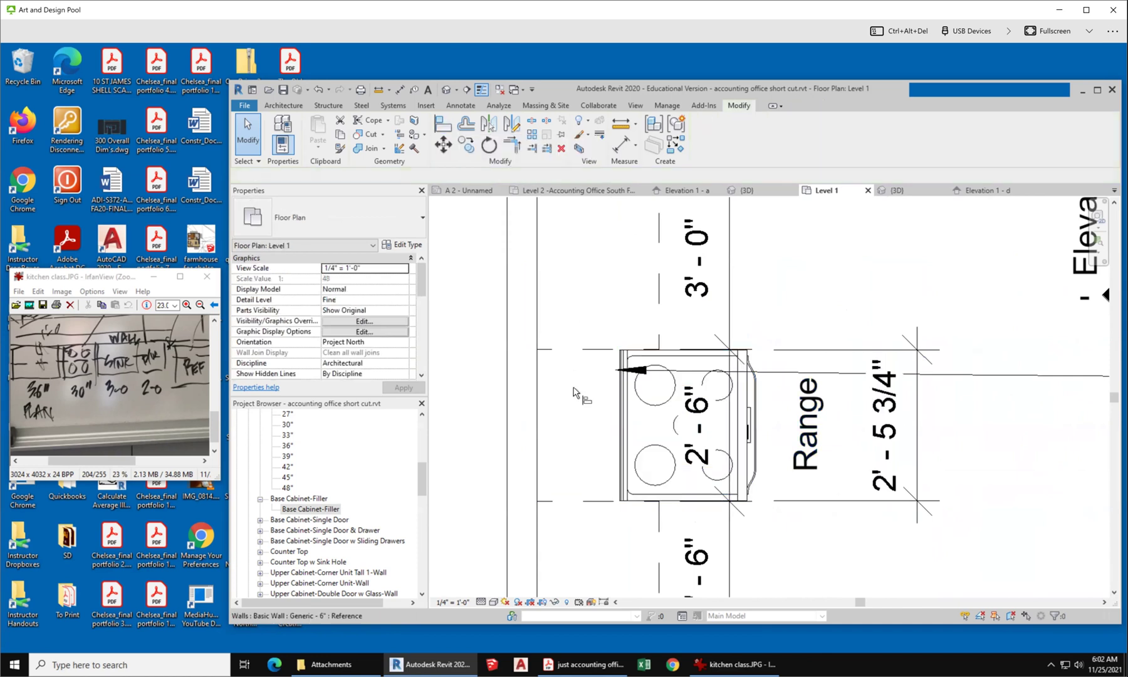
click(537, 429)
click(620, 432)
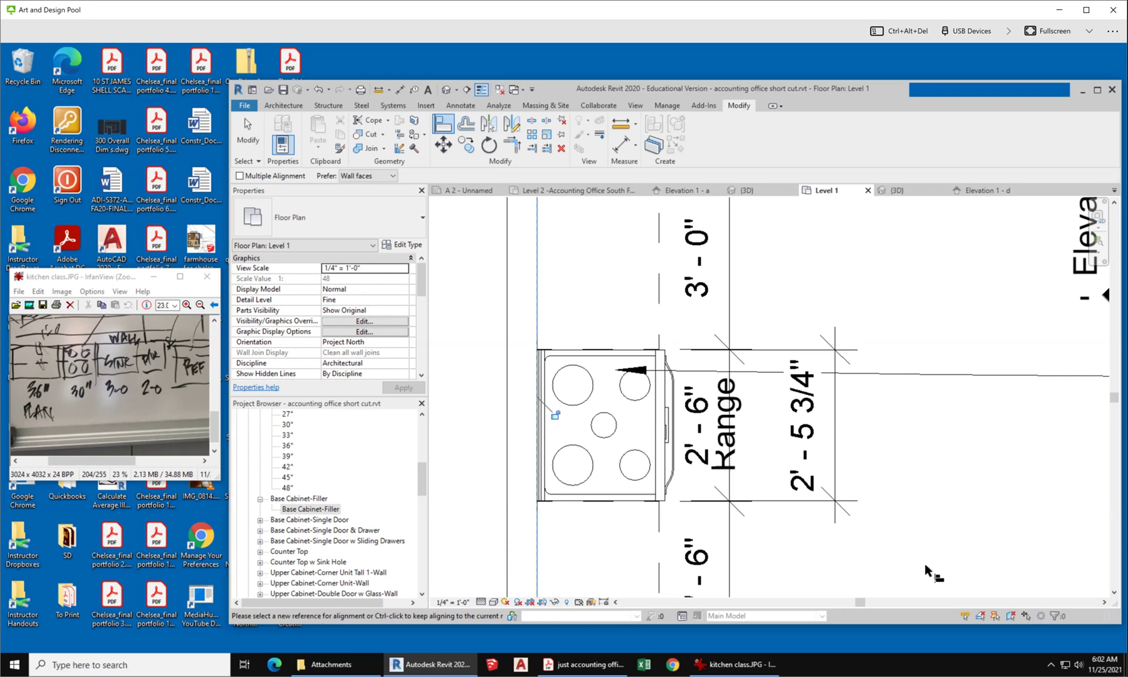
scroll(660, 536, down, 3)
click(654, 453)
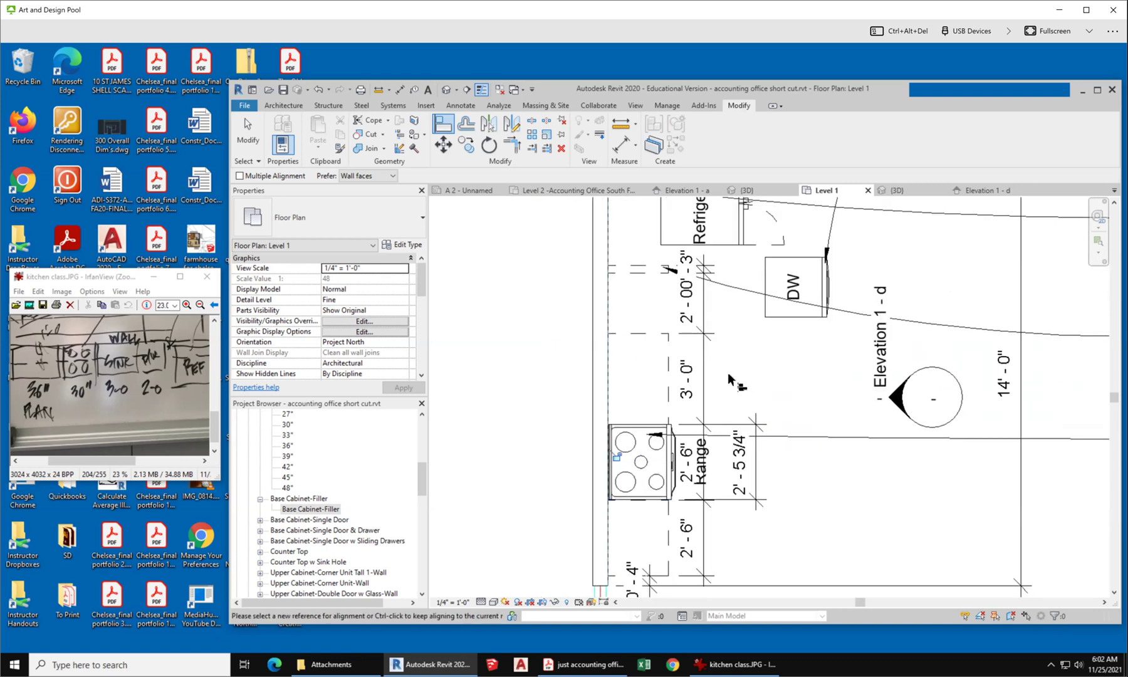
scroll(692, 262, up, 1)
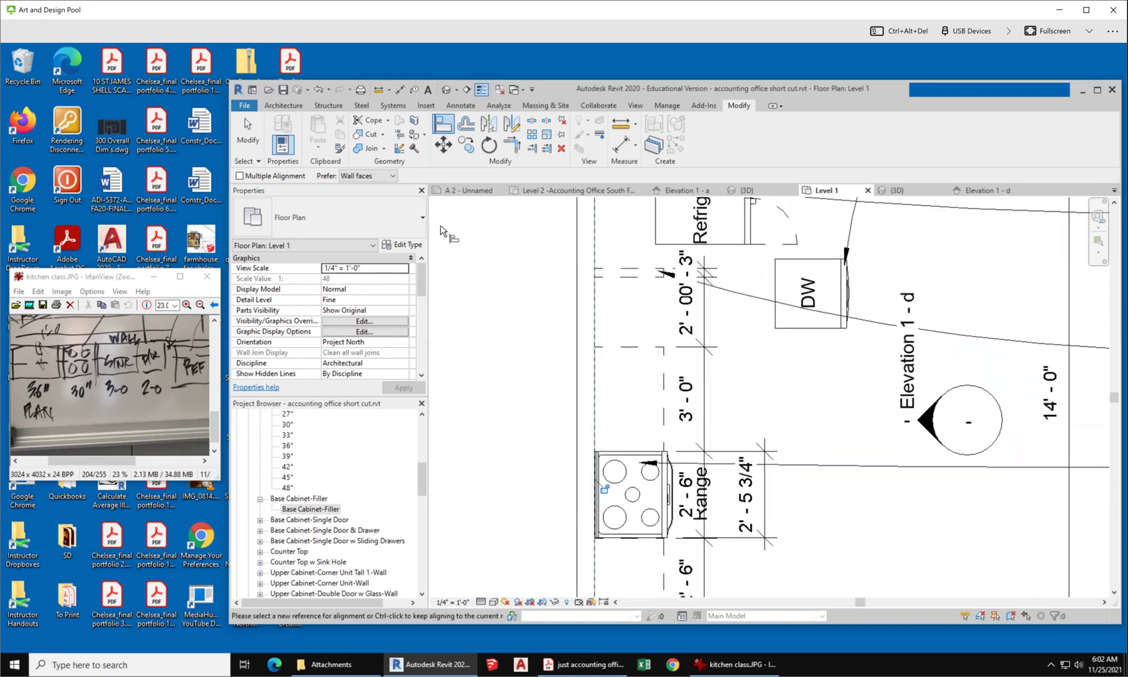
click(246, 128)
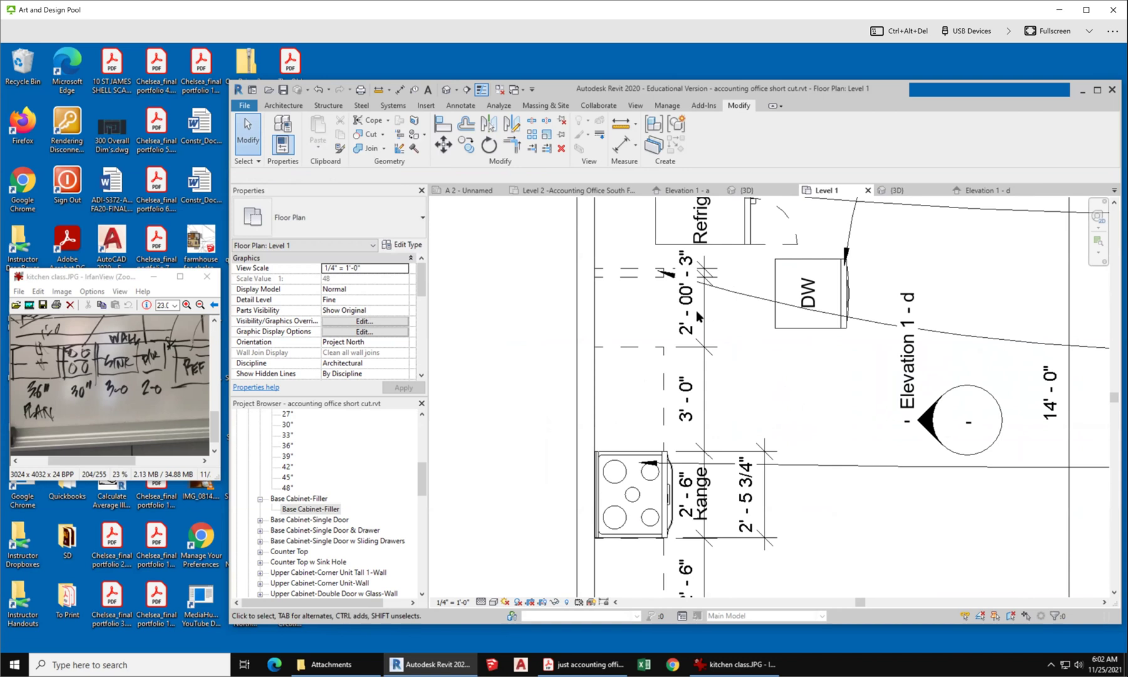
Pull the 2'-0" dishwasher gap and 0'-3" filler dimension texts off the dimension line on leaders so they no longer overlap.
click(697, 316)
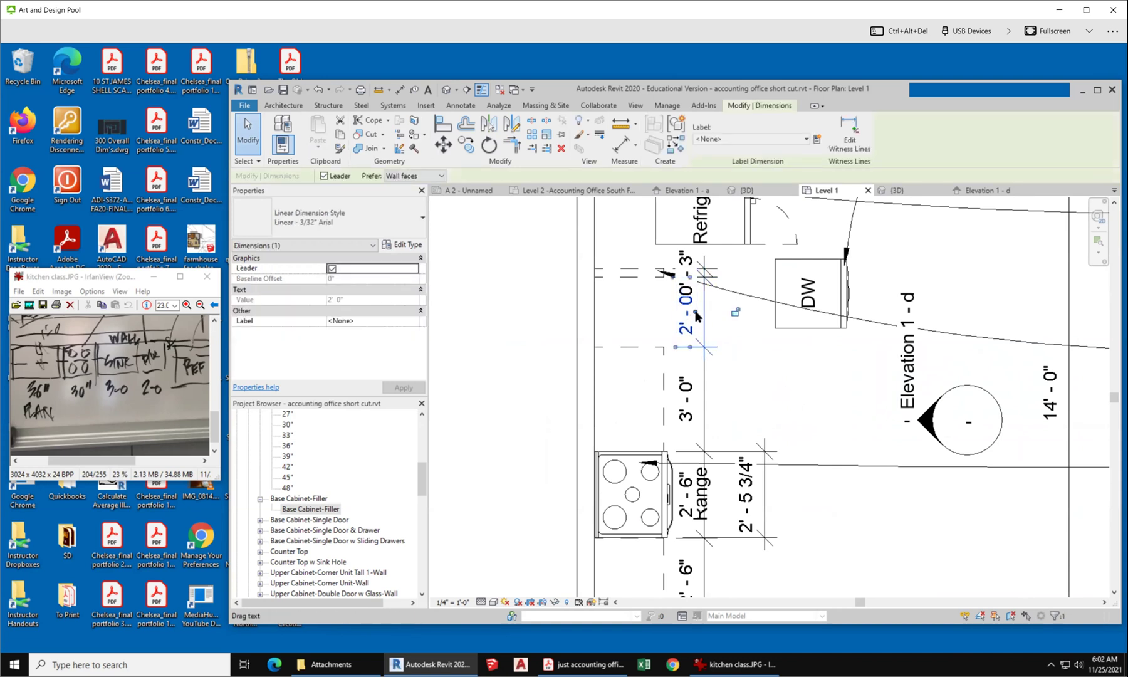
drag(697, 317, 764, 362)
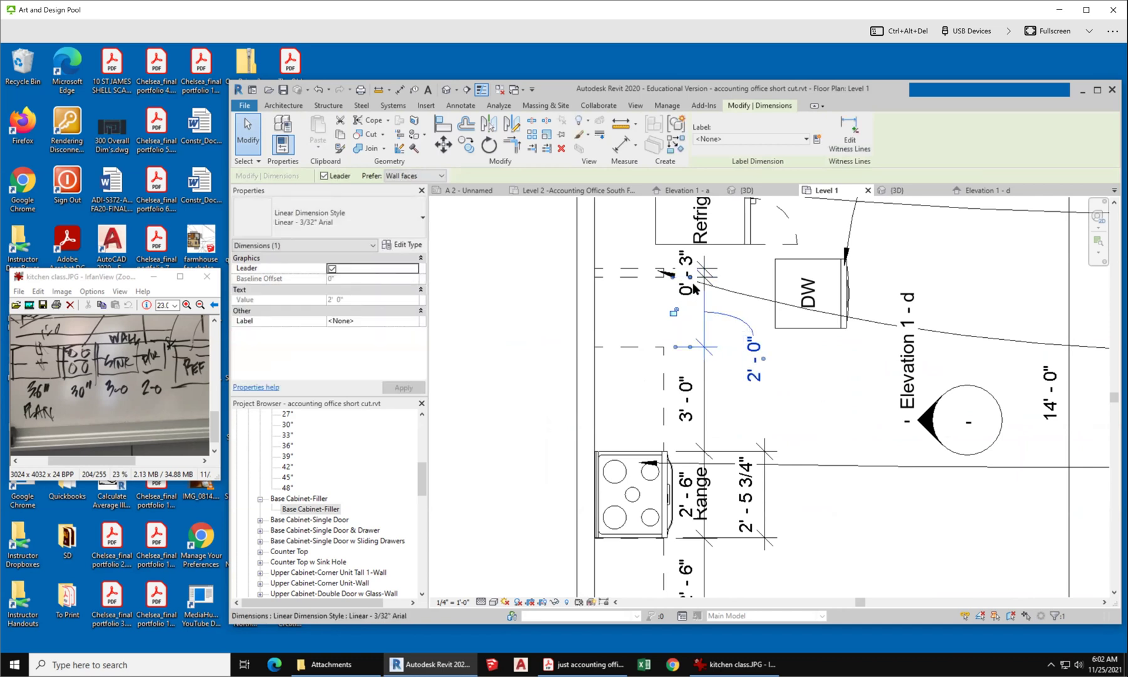
drag(690, 277, 755, 303)
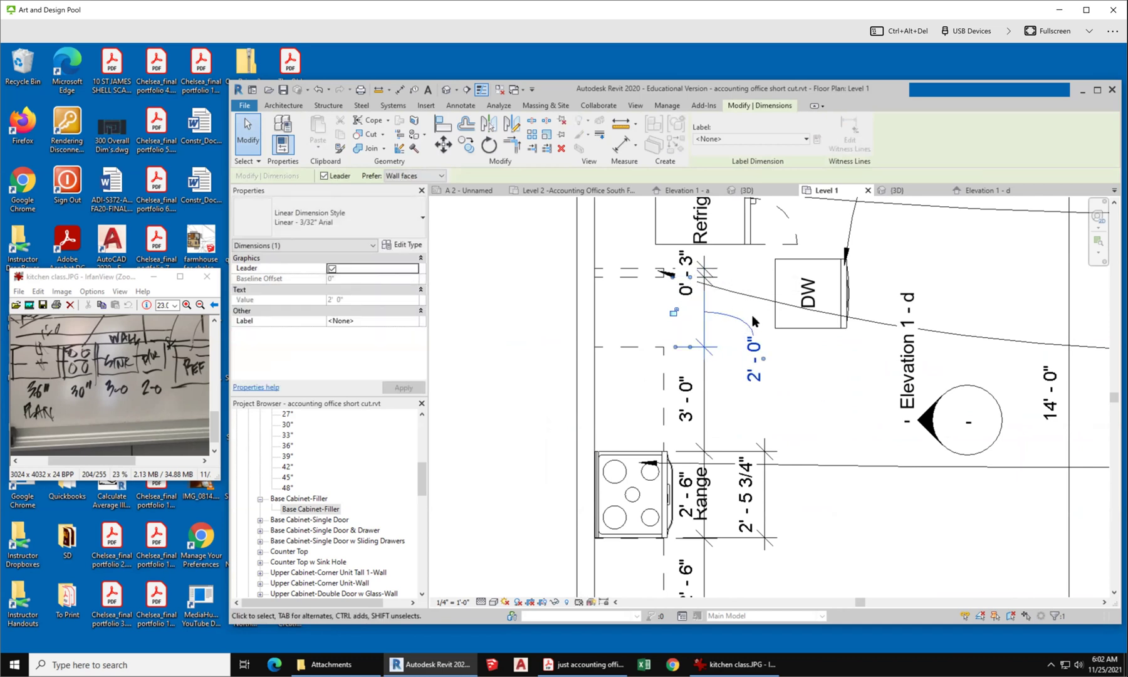
drag(690, 277, 729, 266)
scroll(690, 273, up, 5)
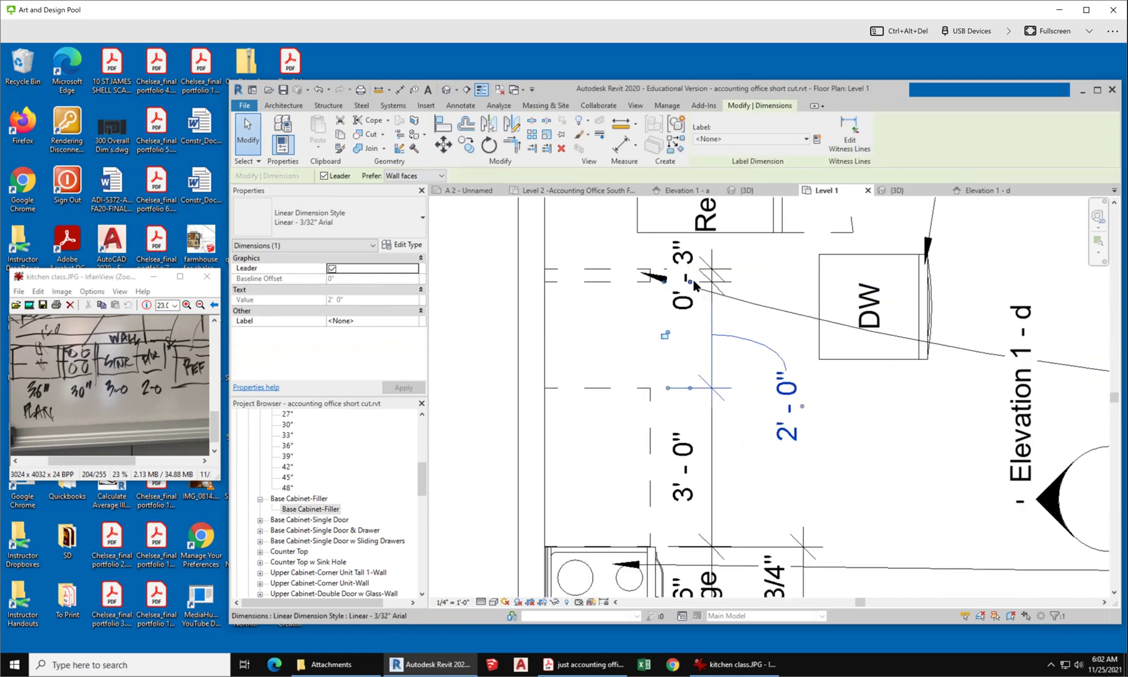
drag(687, 282, 744, 268)
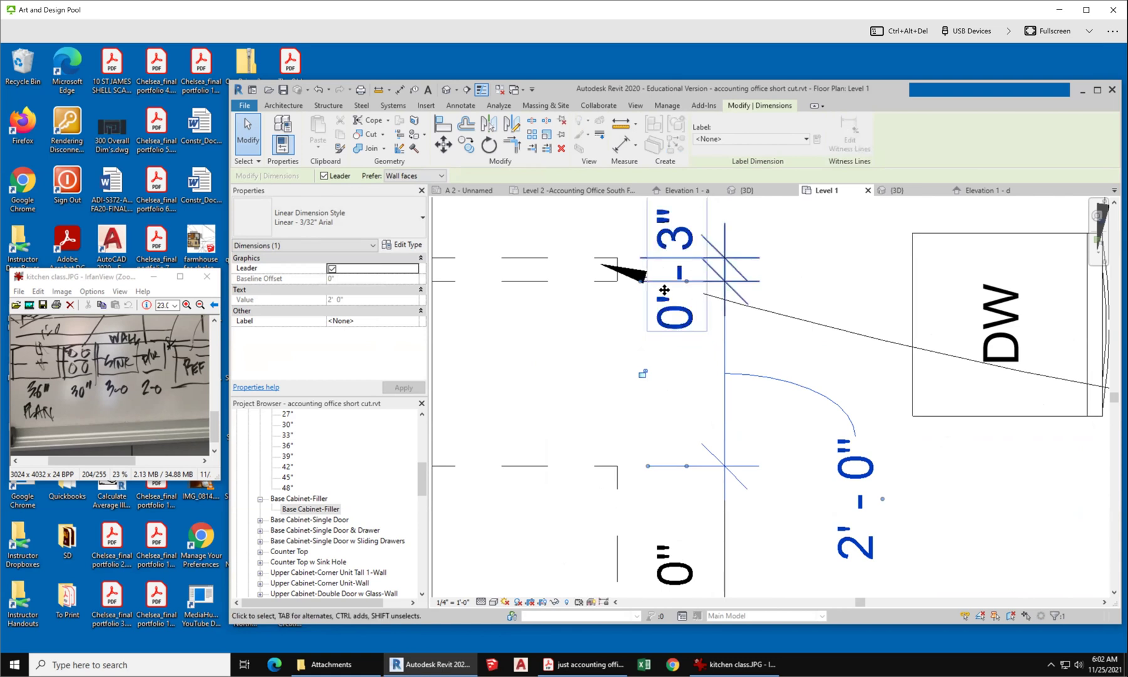
click(672, 245)
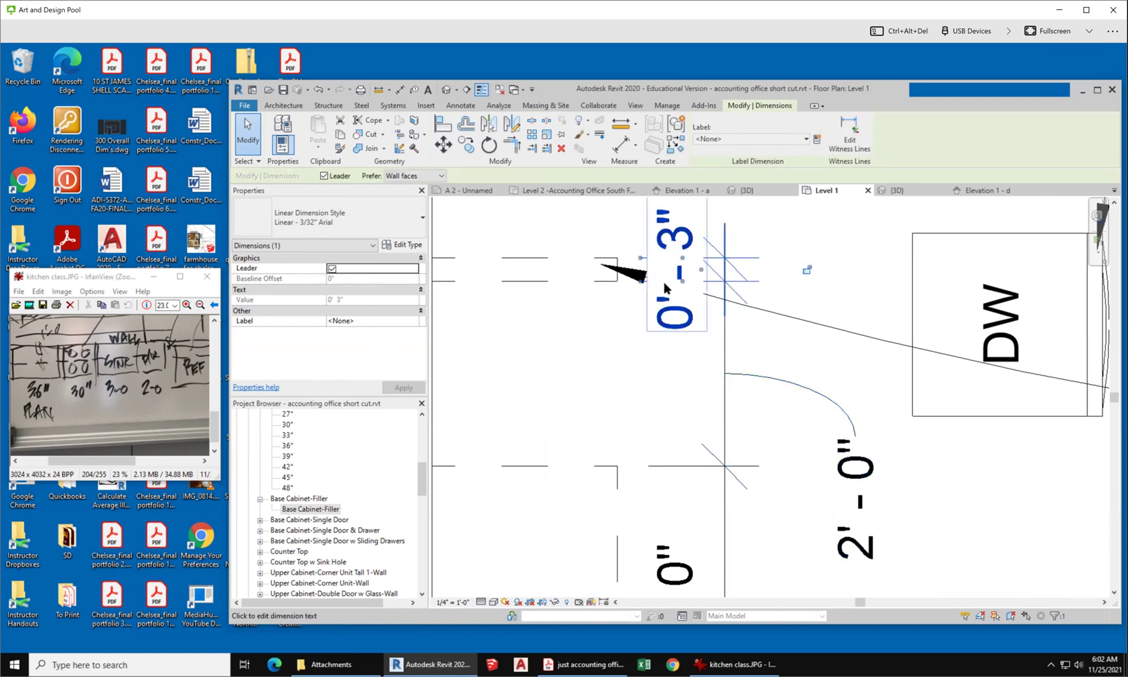
drag(702, 268, 870, 261)
scroll(877, 263, down, 4)
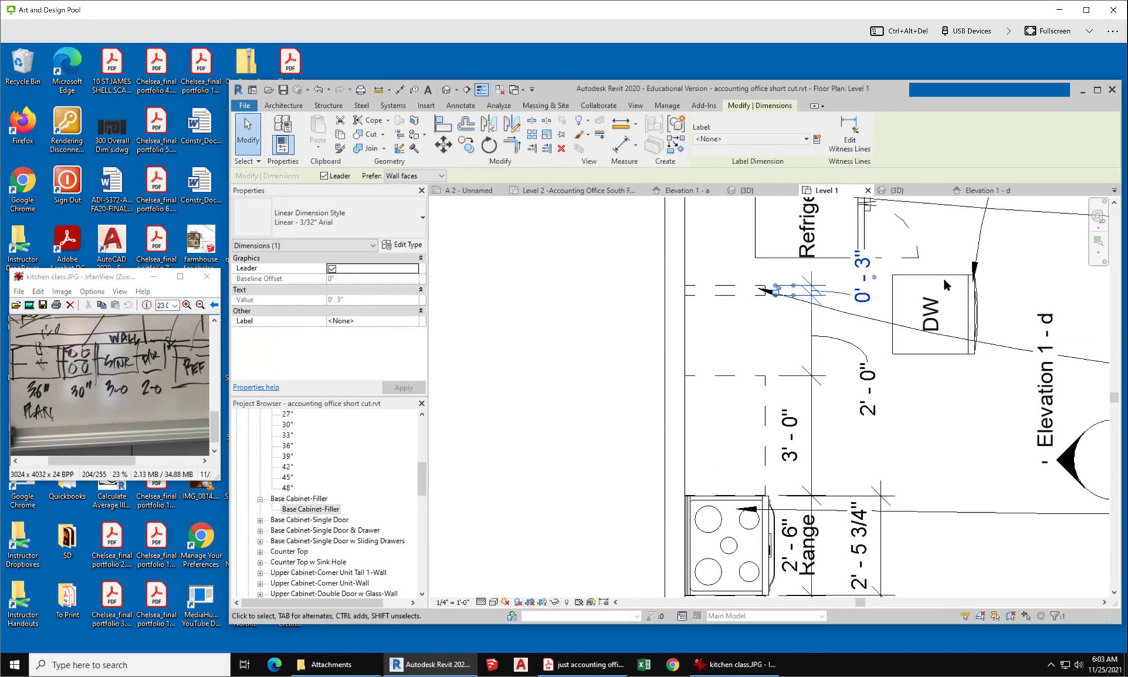
Move the dishwasher into the 2'-0" opening between the filler and the sink cabinet, and check its fit at both sides.
drag(944, 285, 780, 300)
scroll(721, 321, up, 5)
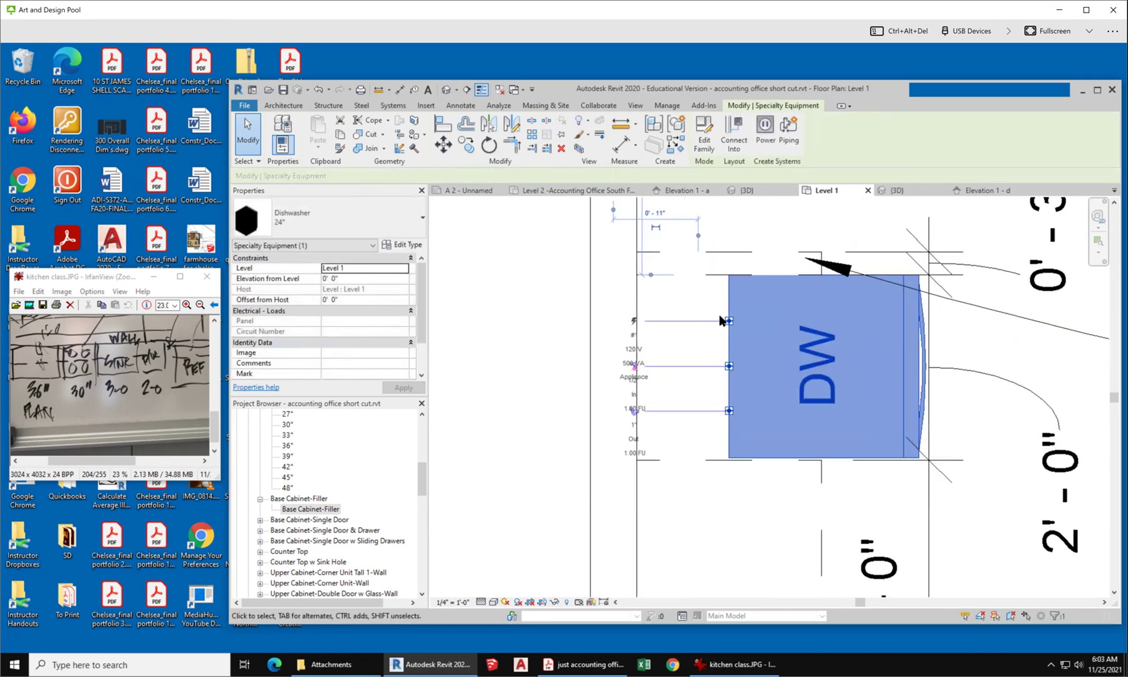
scroll(720, 320, up, 4)
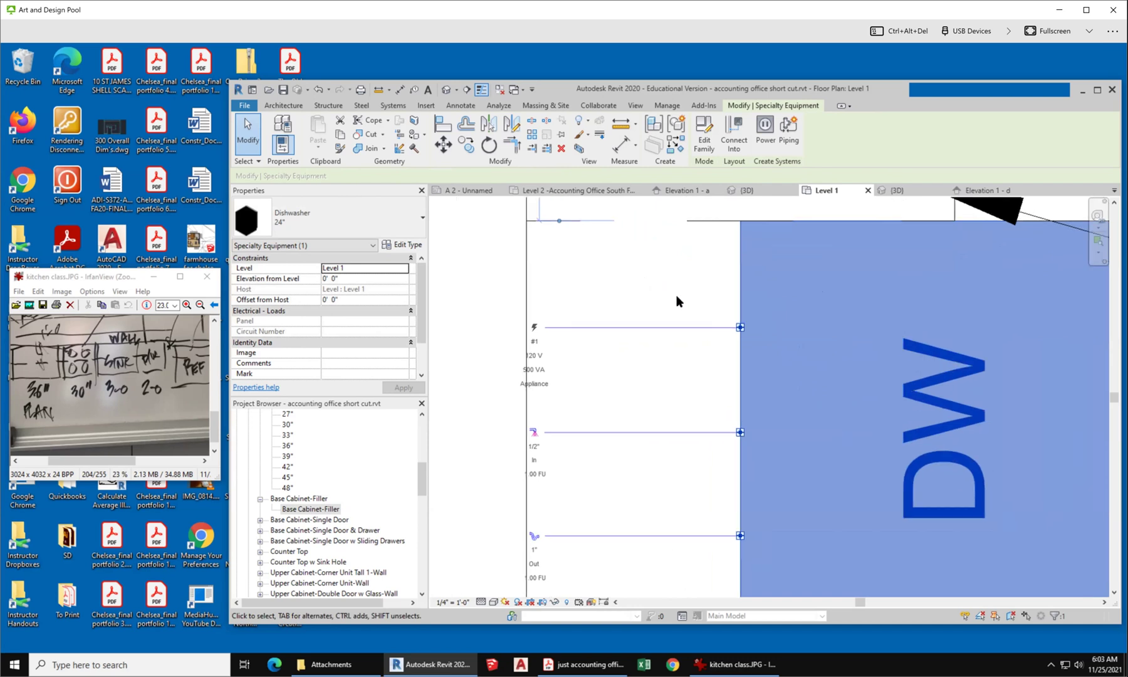
click(677, 301)
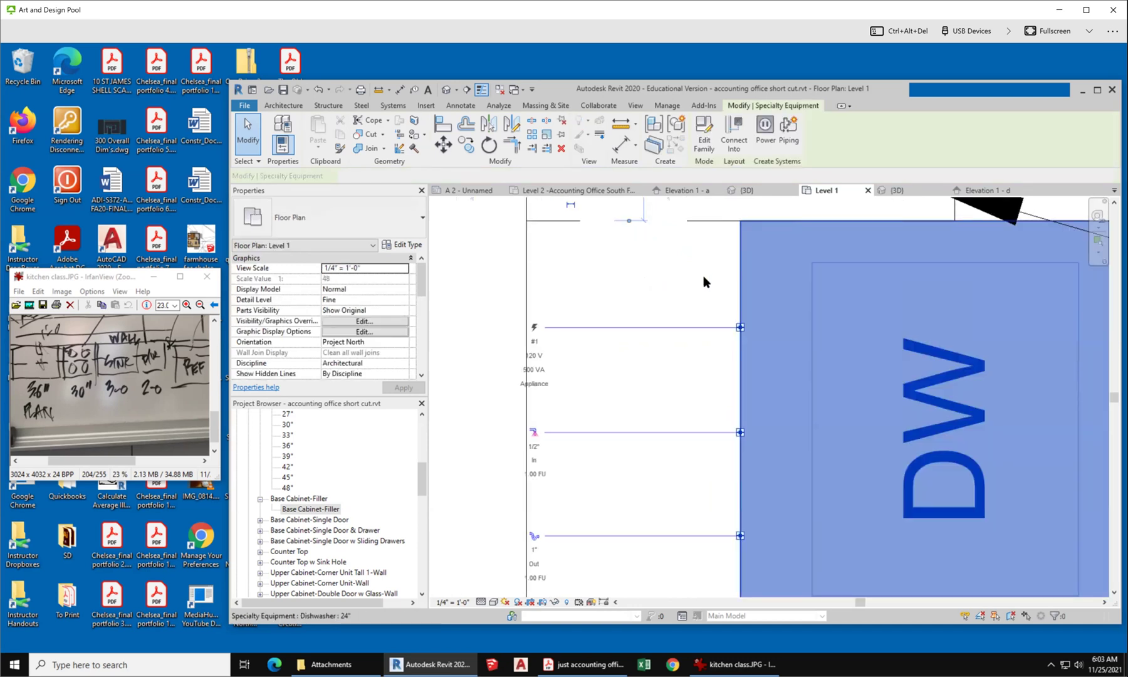
click(706, 282)
scroll(834, 213, up, 4)
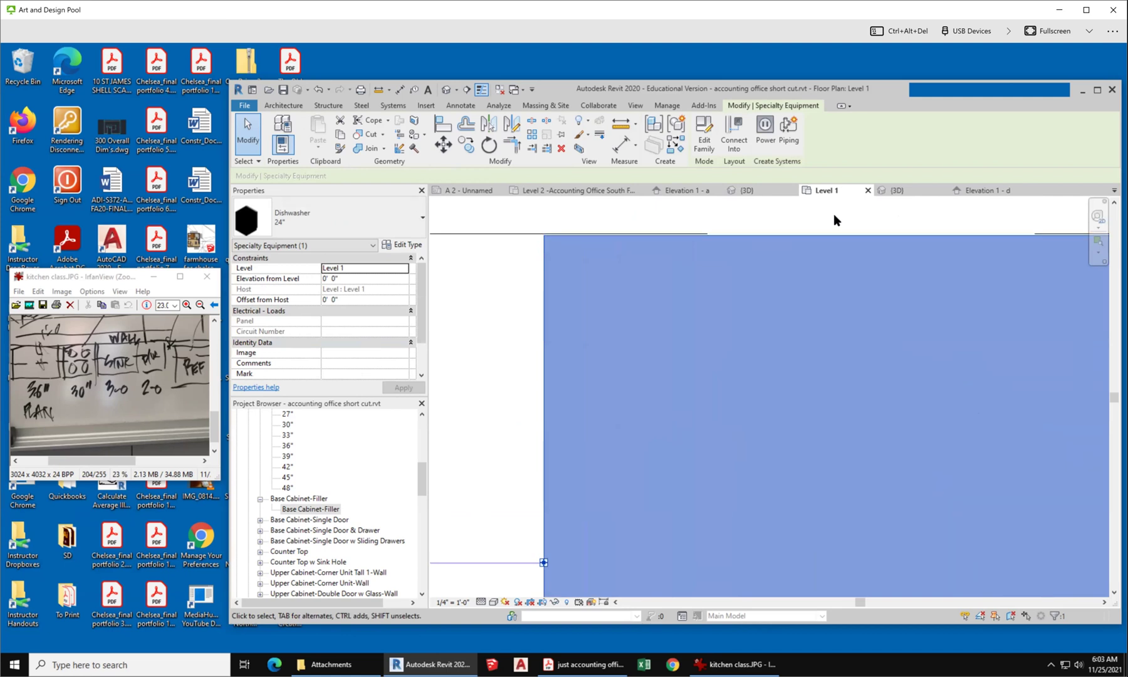
scroll(834, 213, down, 4)
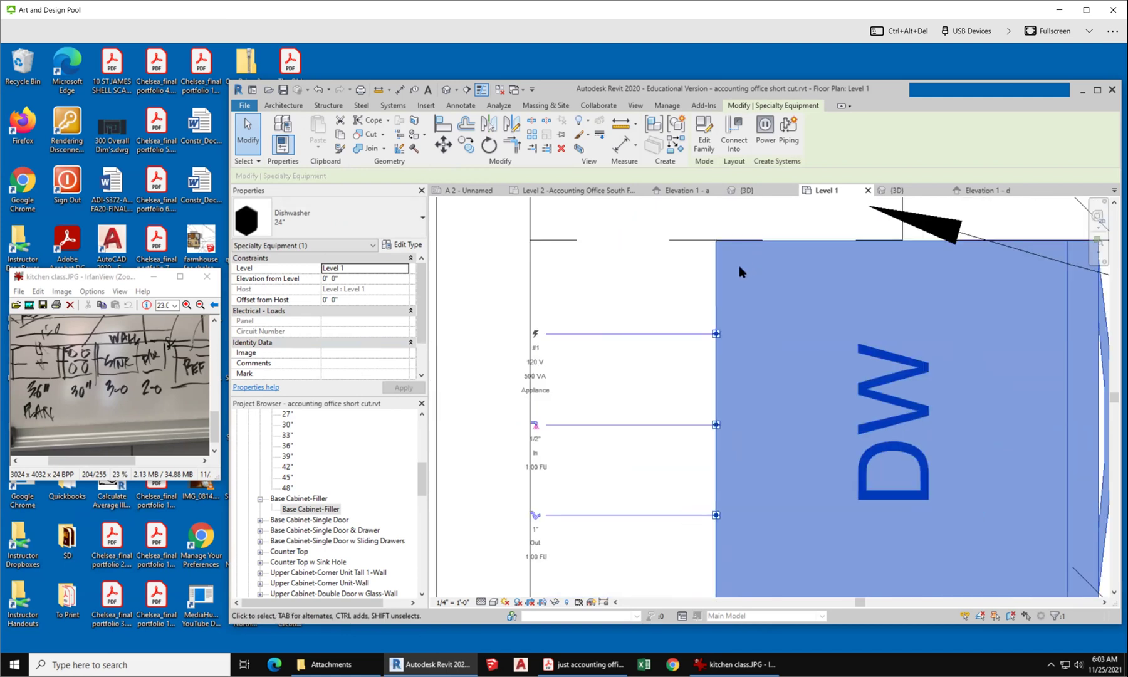
scroll(739, 271, down, 2)
scroll(782, 523, up, 3)
scroll(771, 529, down, 3)
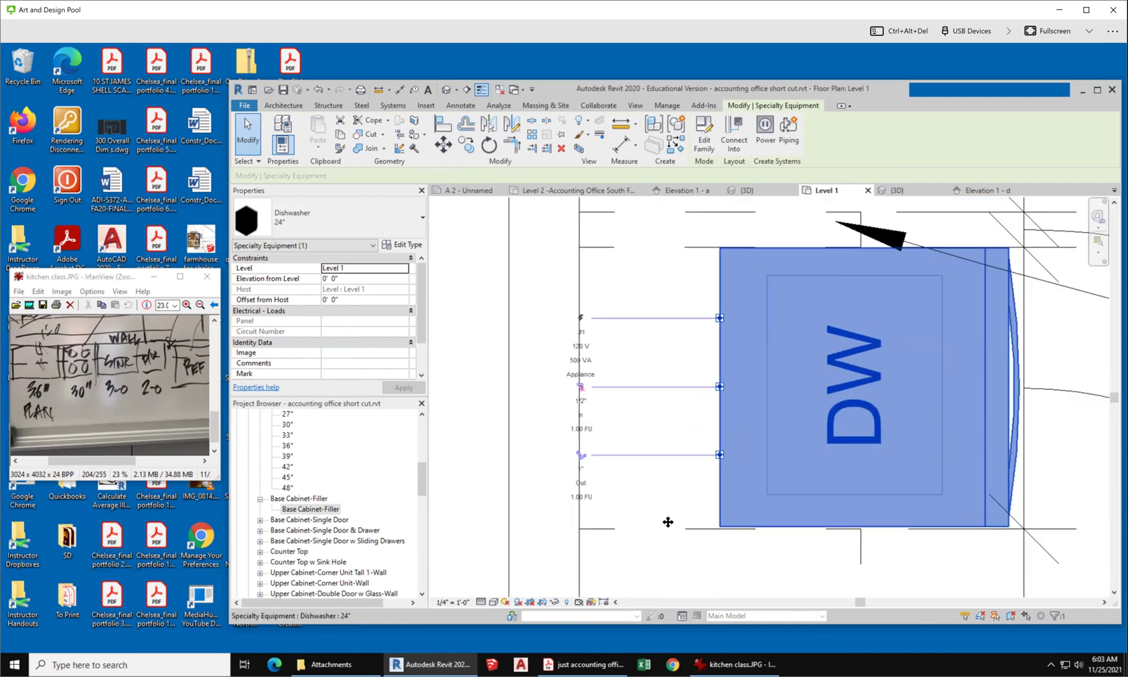
click(661, 419)
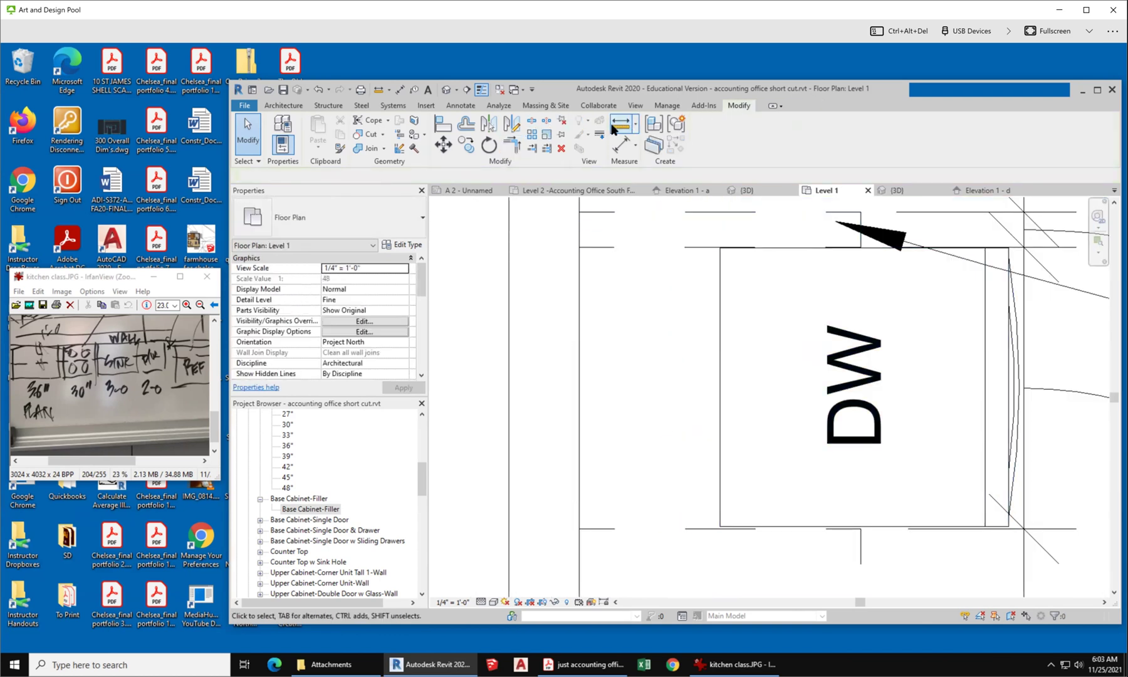
Align the backs of the dishwasher and the refrigerator with the face of the kitchen wall.
click(442, 124)
click(581, 401)
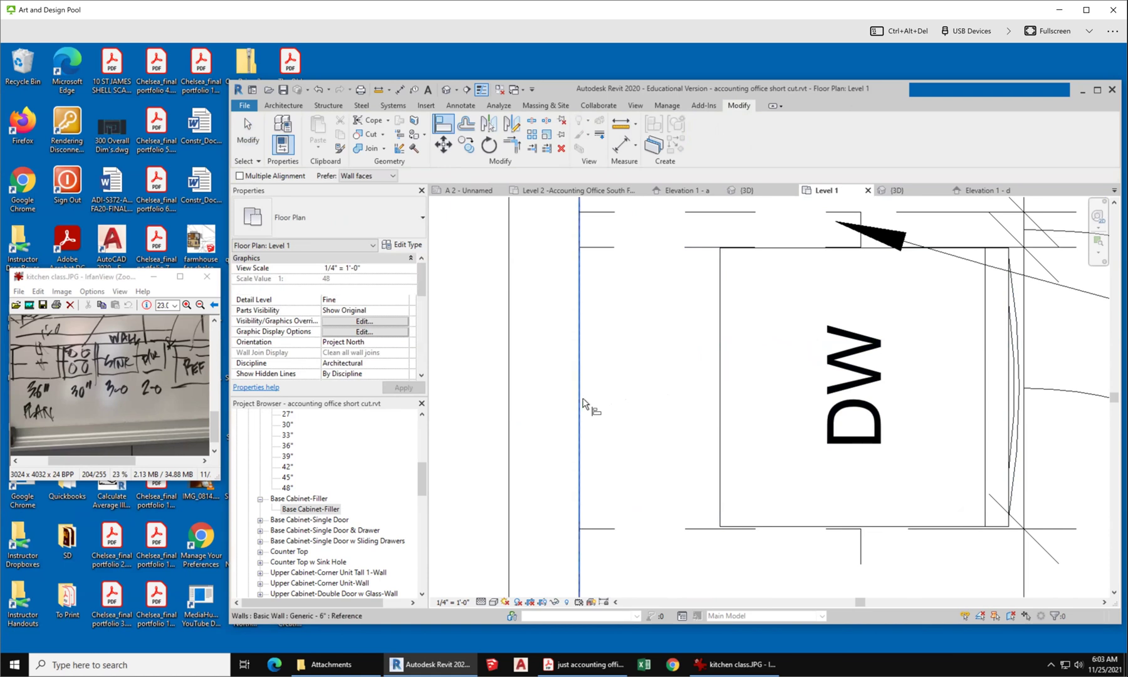
click(721, 404)
scroll(583, 501, down, 4)
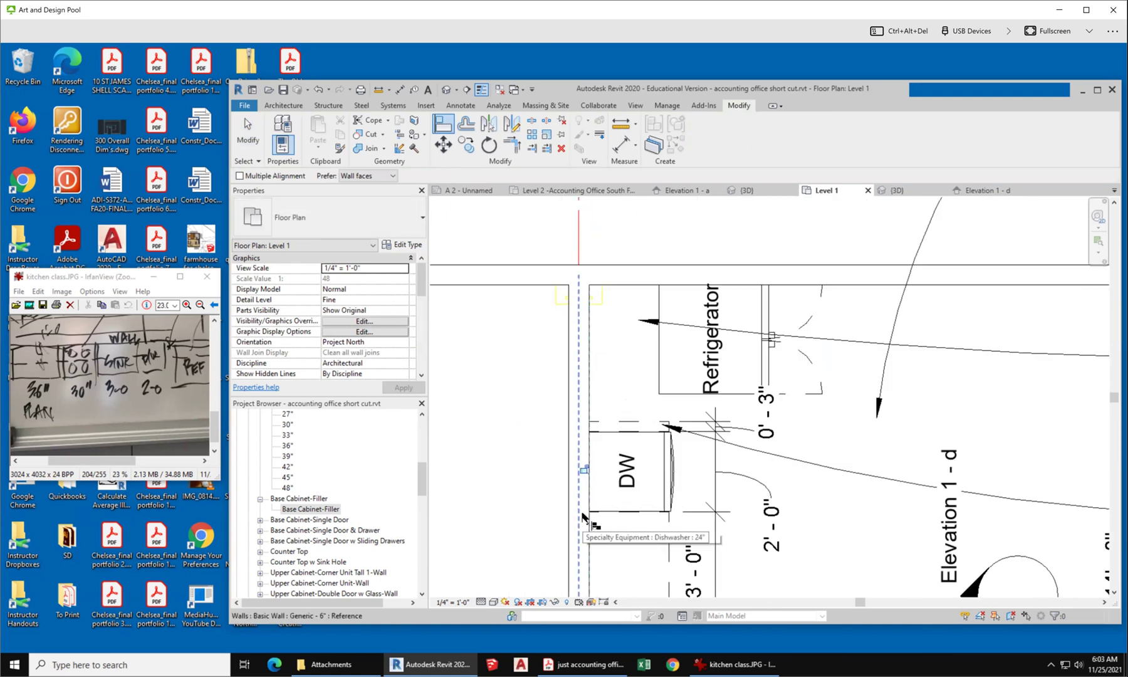
click(591, 361)
click(659, 363)
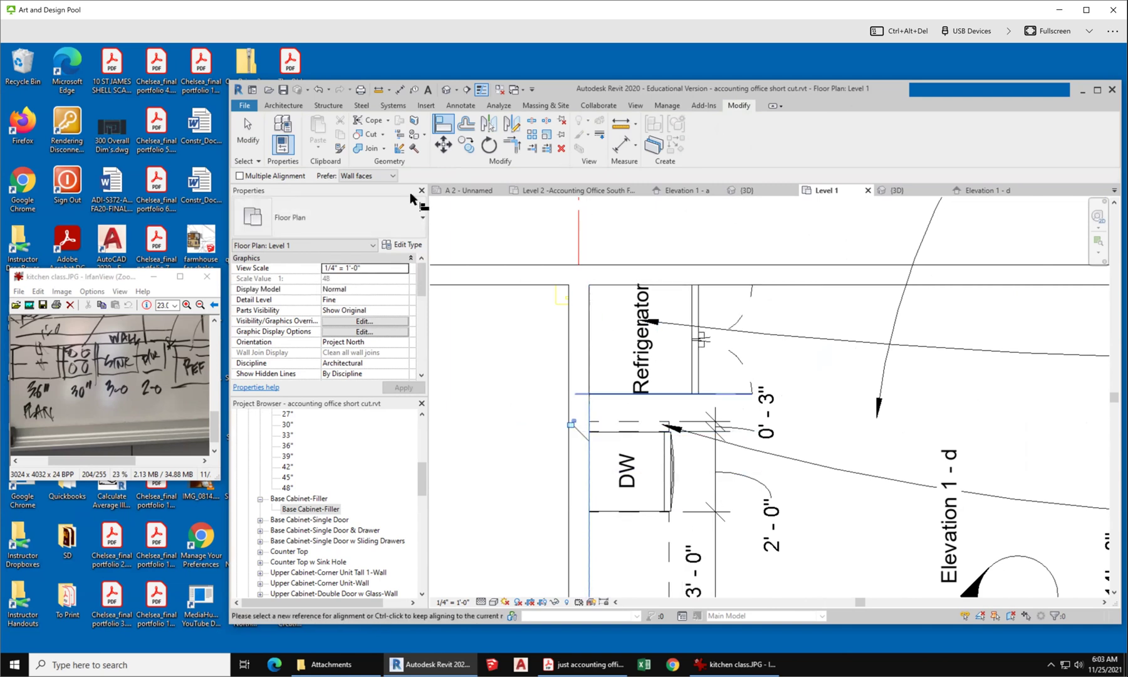
click(248, 134)
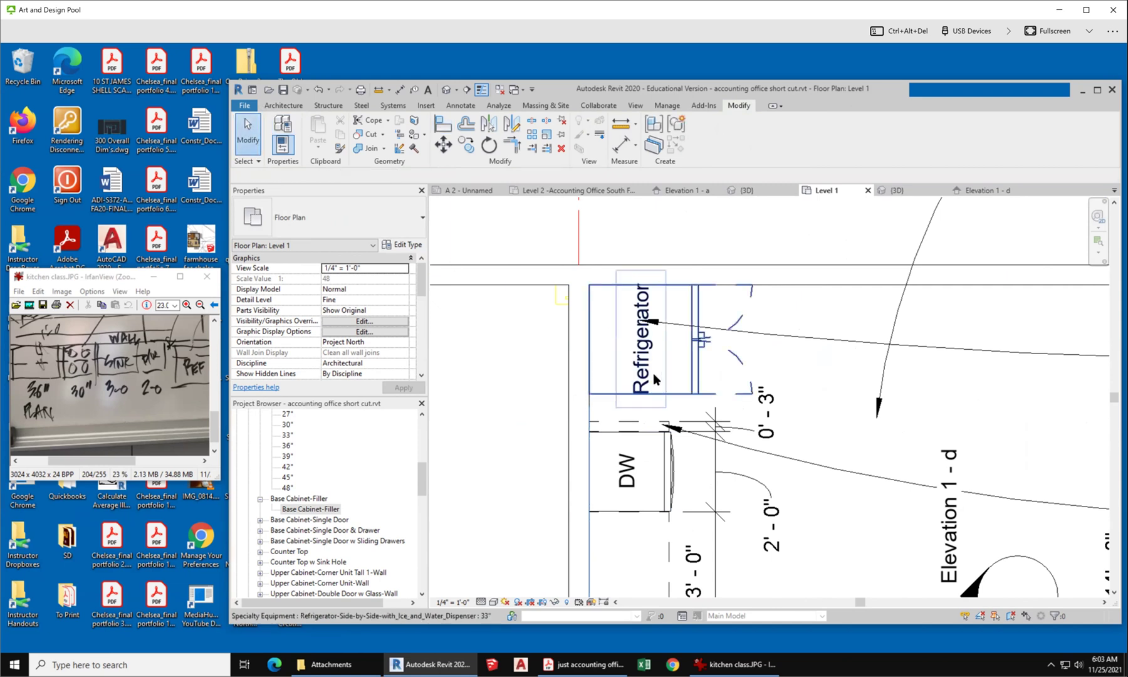
Nudge the refrigerator along the wall, away from the corner, until it sits close to the filler beside the dishwasher.
click(704, 371)
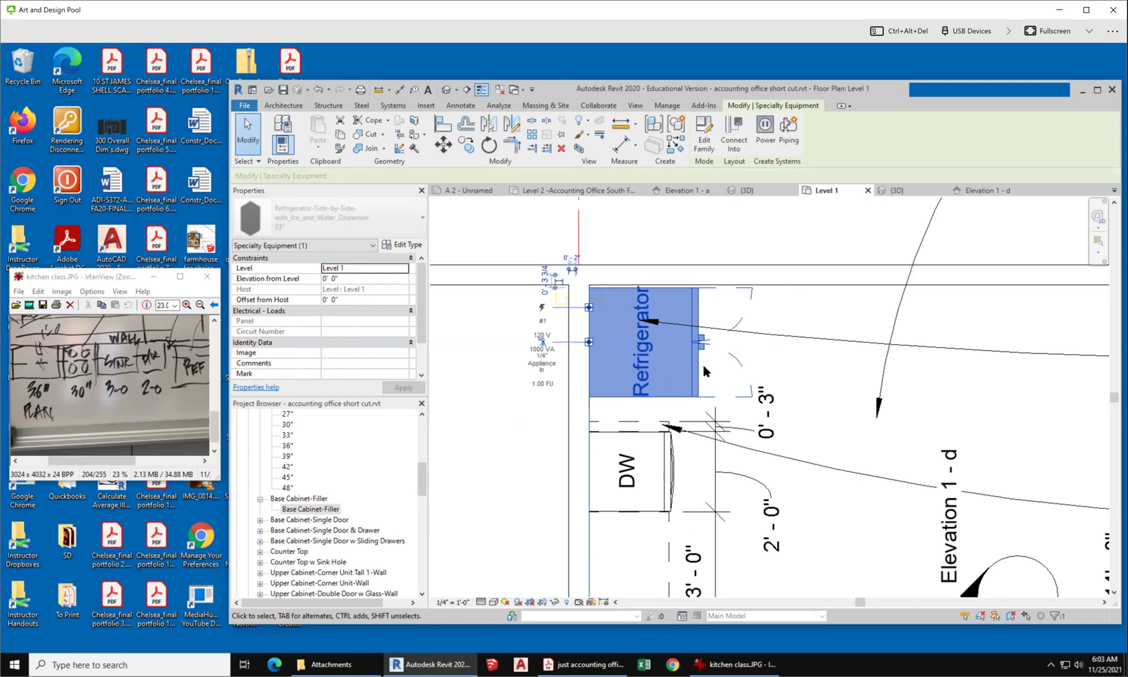
key(Escape)
drag(884, 378, 869, 377)
click(696, 370)
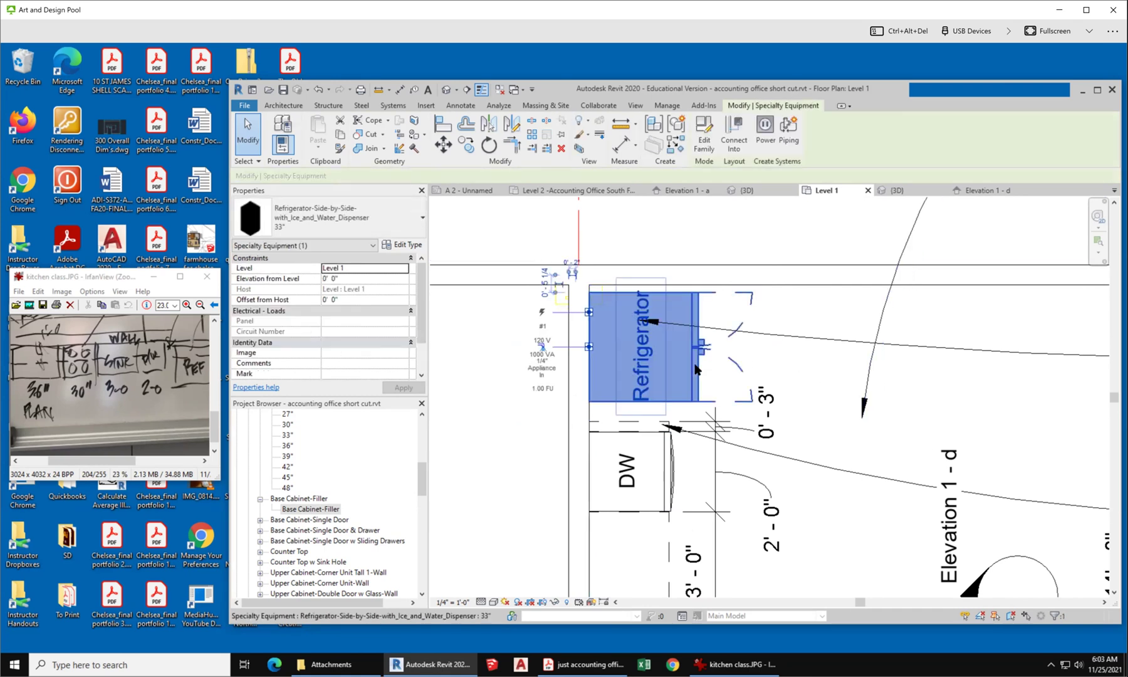
drag(694, 363, 694, 374)
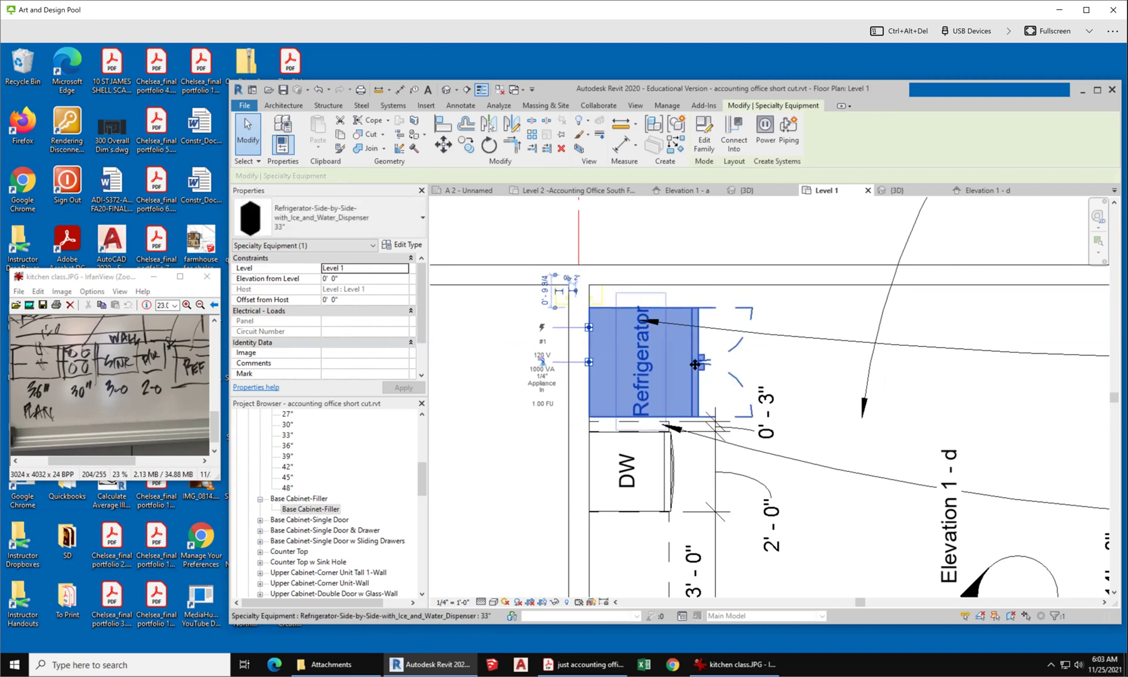
click(817, 373)
Examine the imported floor plan linework around the wall corner behind the refrigerator.
scroll(817, 373, up, 2)
scroll(657, 291, up, 2)
scroll(541, 293, up, 2)
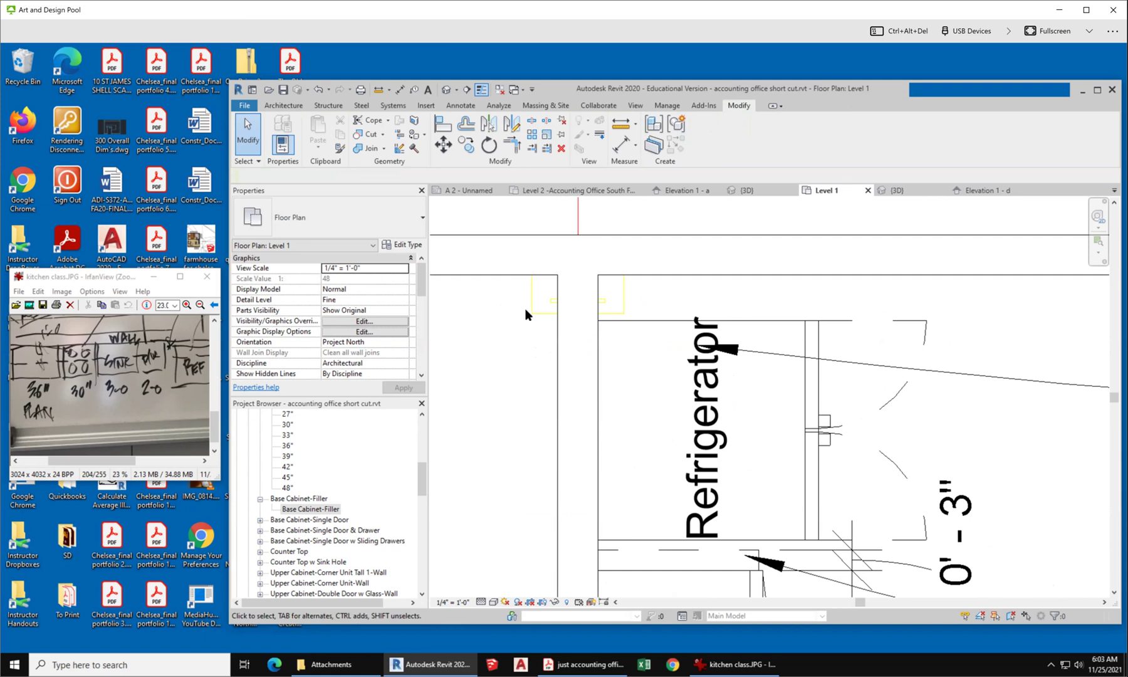
click(532, 308)
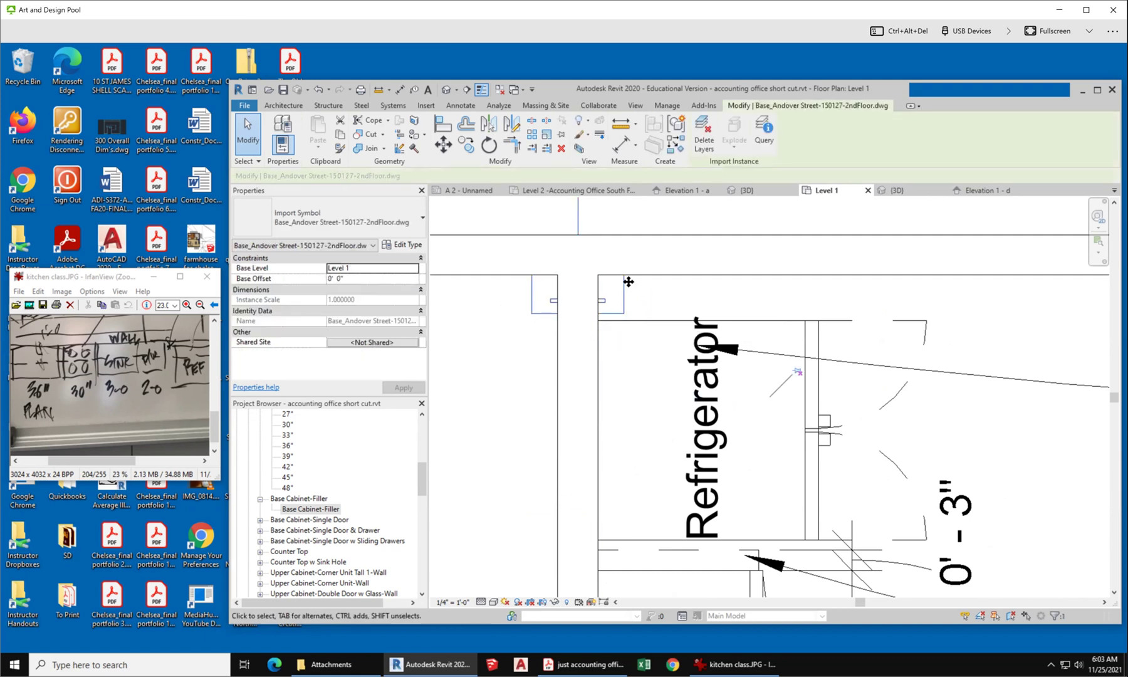
scroll(635, 314, down, 5)
scroll(664, 287, down, 2)
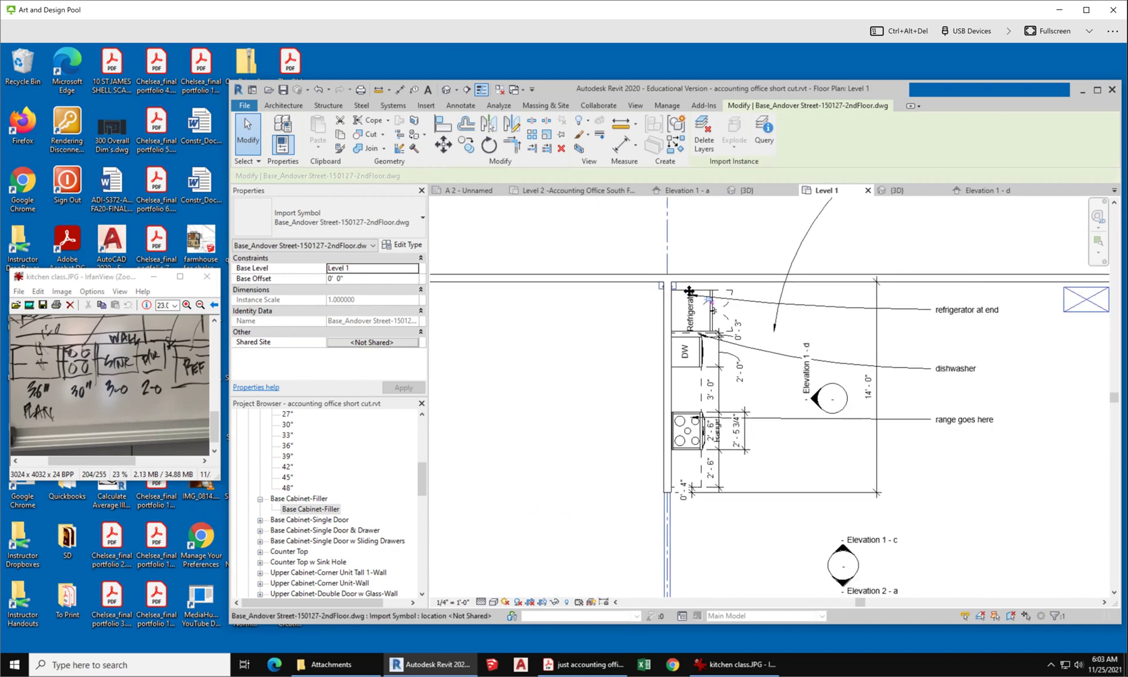
key(Escape)
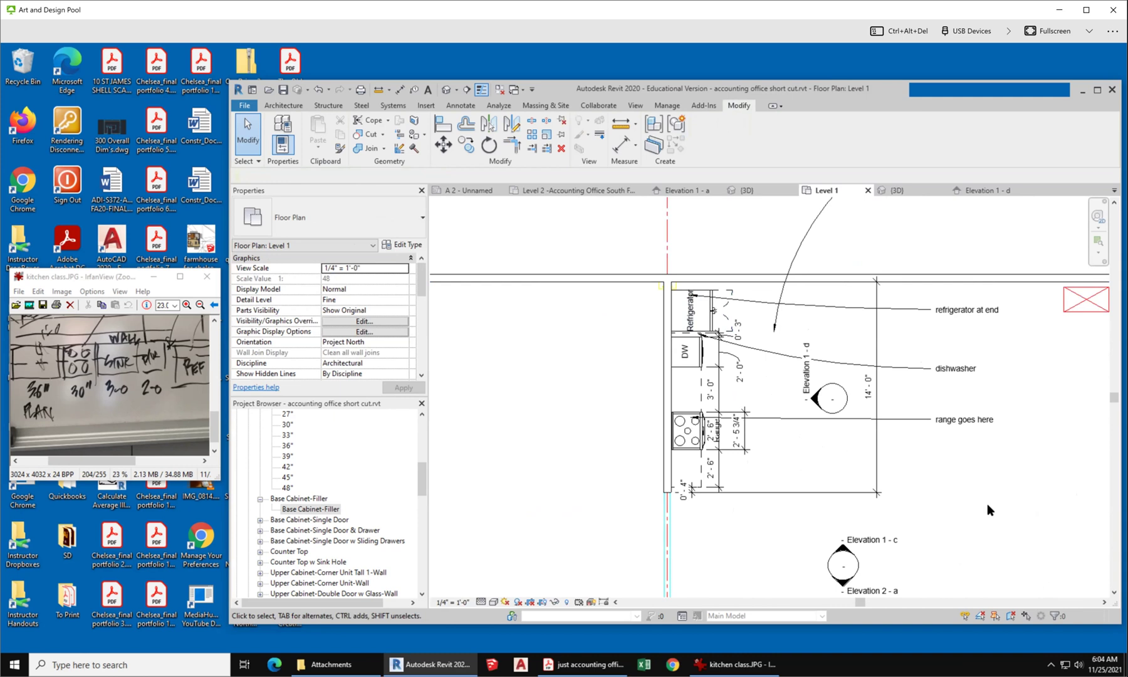
Reposition the leader arrowheads of the range, dishwasher and refrigerator notes so each points onto its own appliance.
click(946, 420)
drag(696, 419, 698, 432)
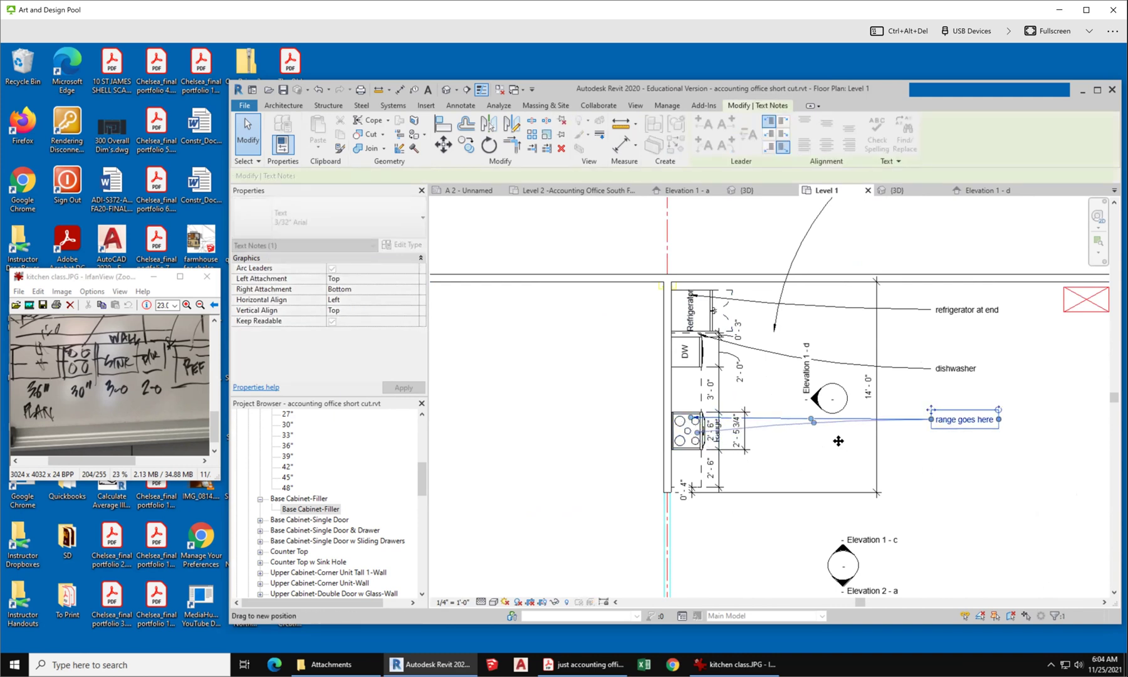
click(974, 469)
click(940, 371)
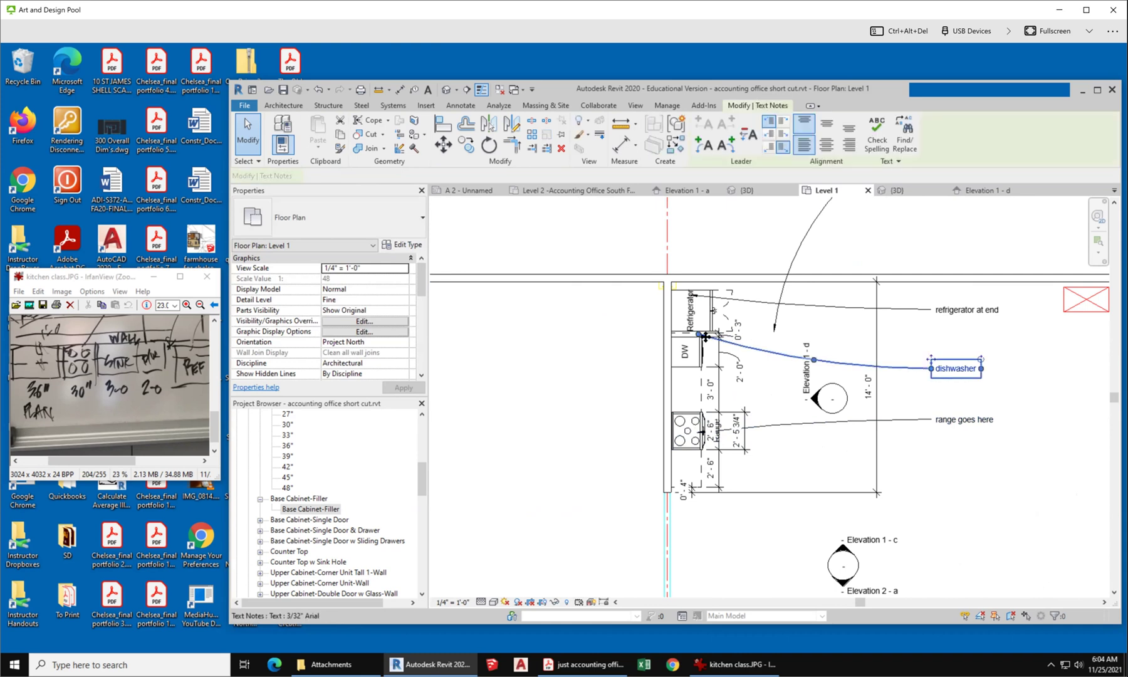
drag(700, 339, 699, 356)
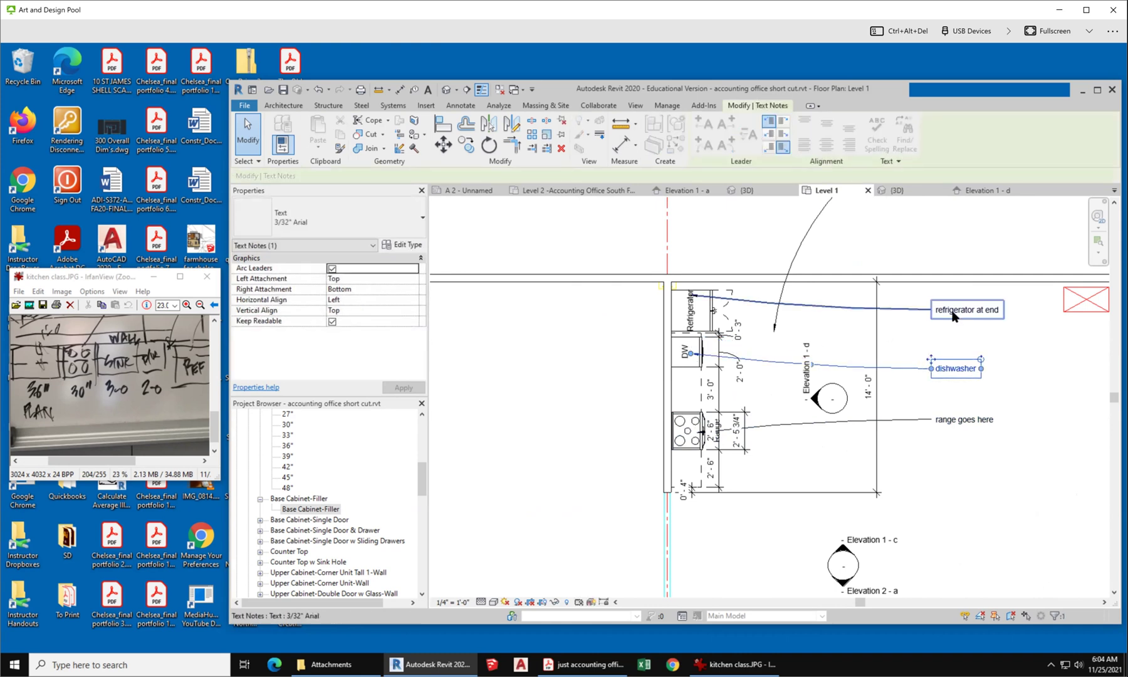
click(785, 311)
drag(690, 296, 702, 303)
click(911, 467)
Open the interior elevation view Elevation 1 - d from its marker facing the kitchen wall.
scroll(936, 475, up, 1)
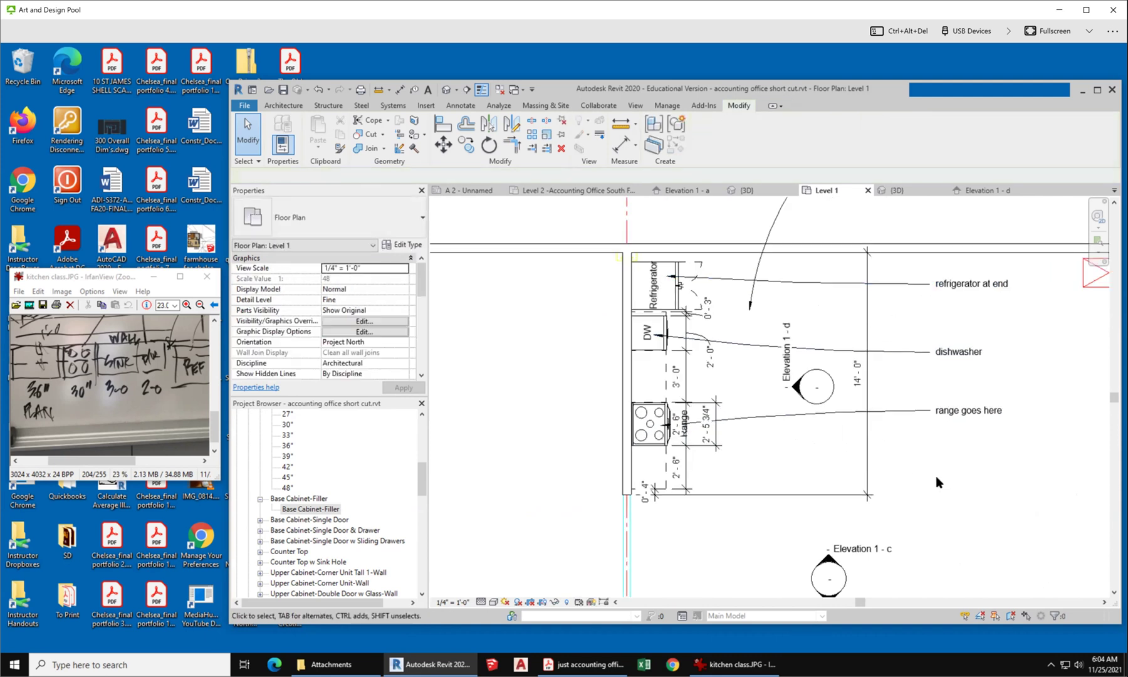
click(795, 389)
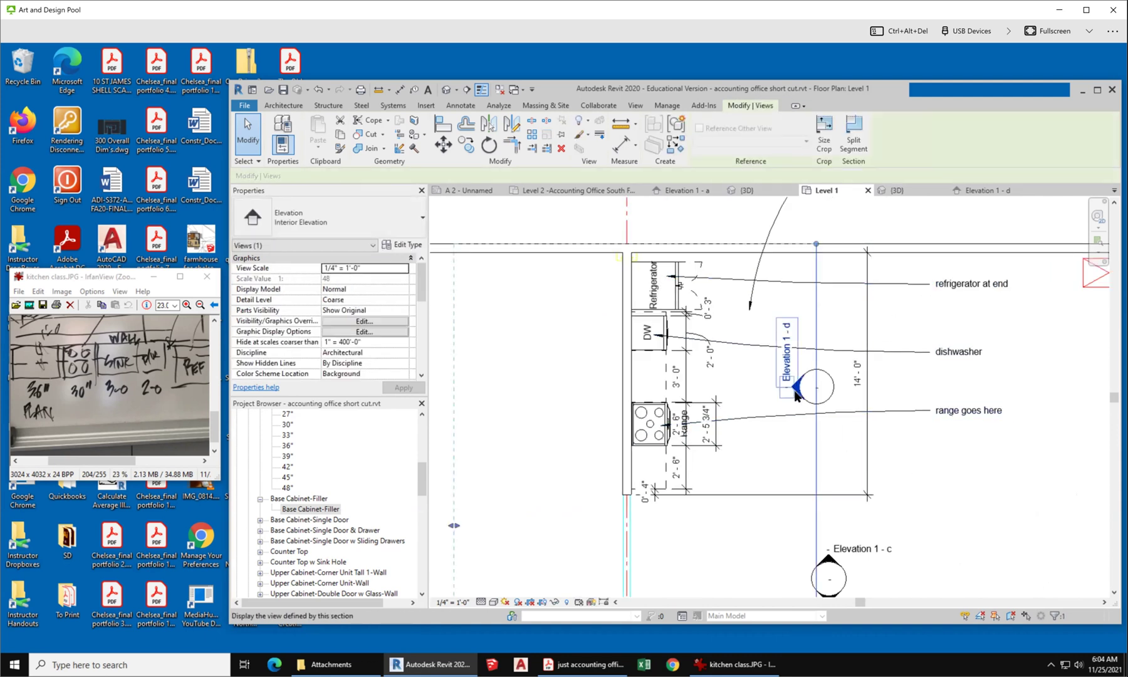
right_click(796, 393)
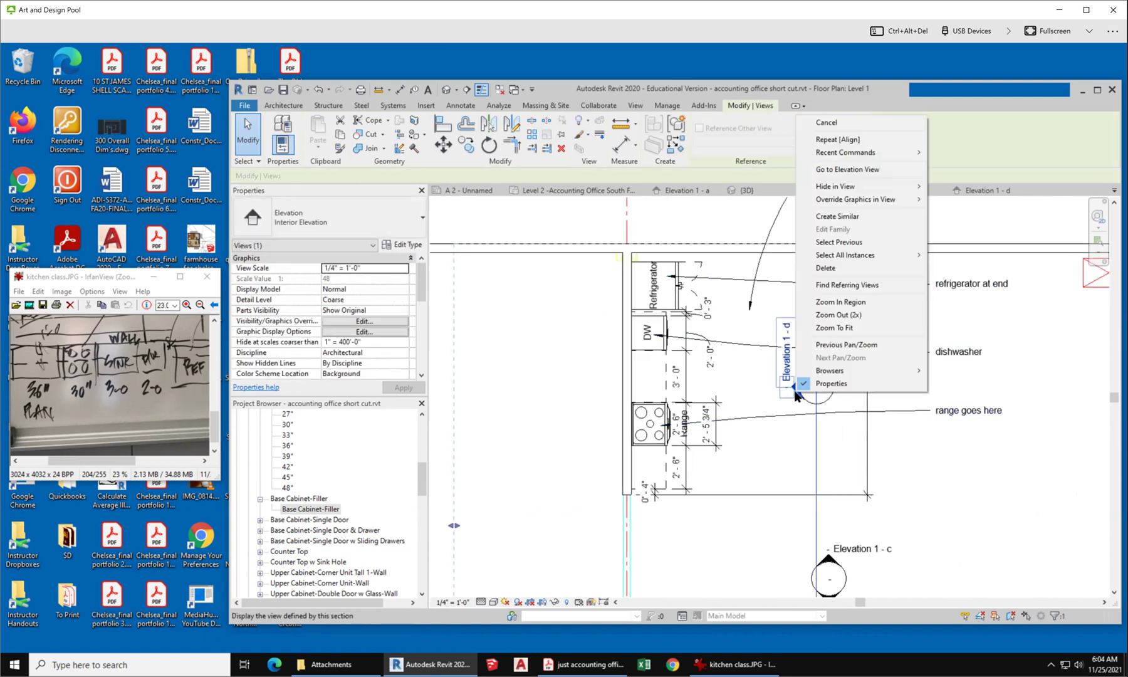
click(876, 169)
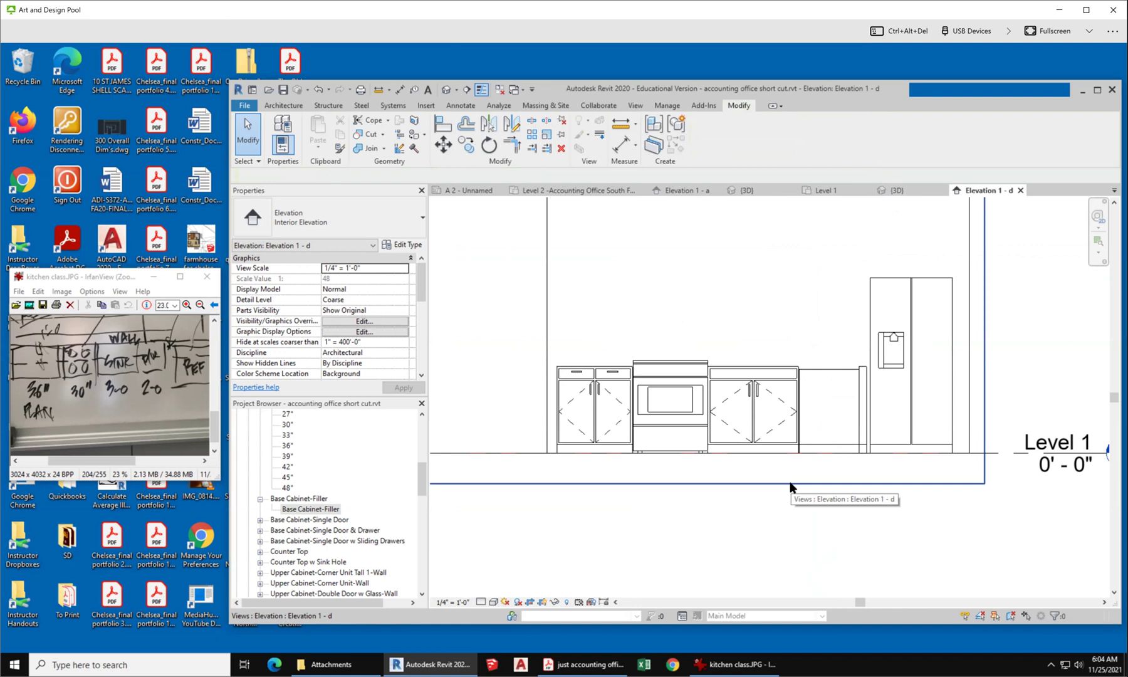
Check the two-drawer base cabinet, the double-door sink unit and the filler in the kitchen elevation.
click(588, 366)
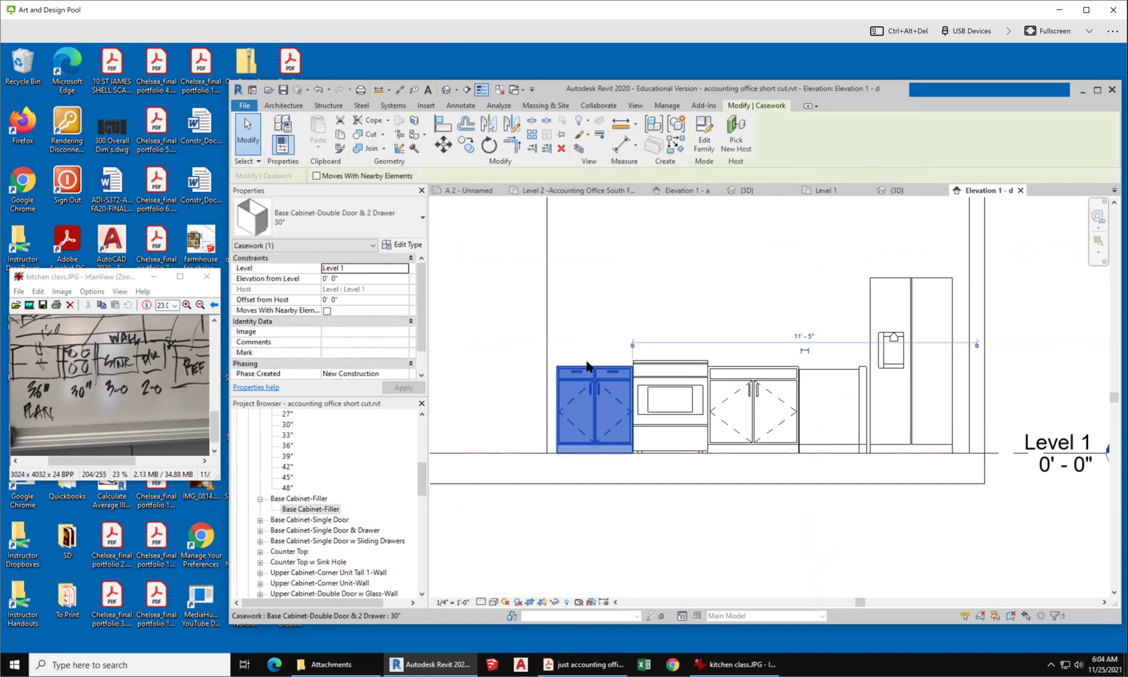
click(726, 374)
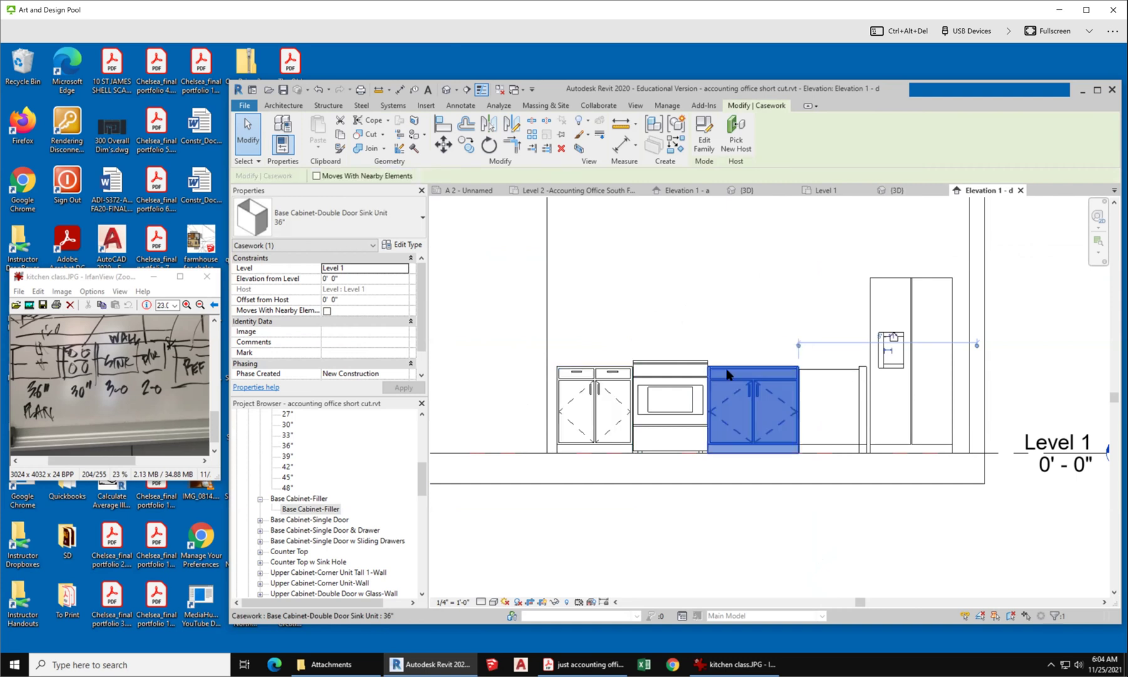
click(863, 385)
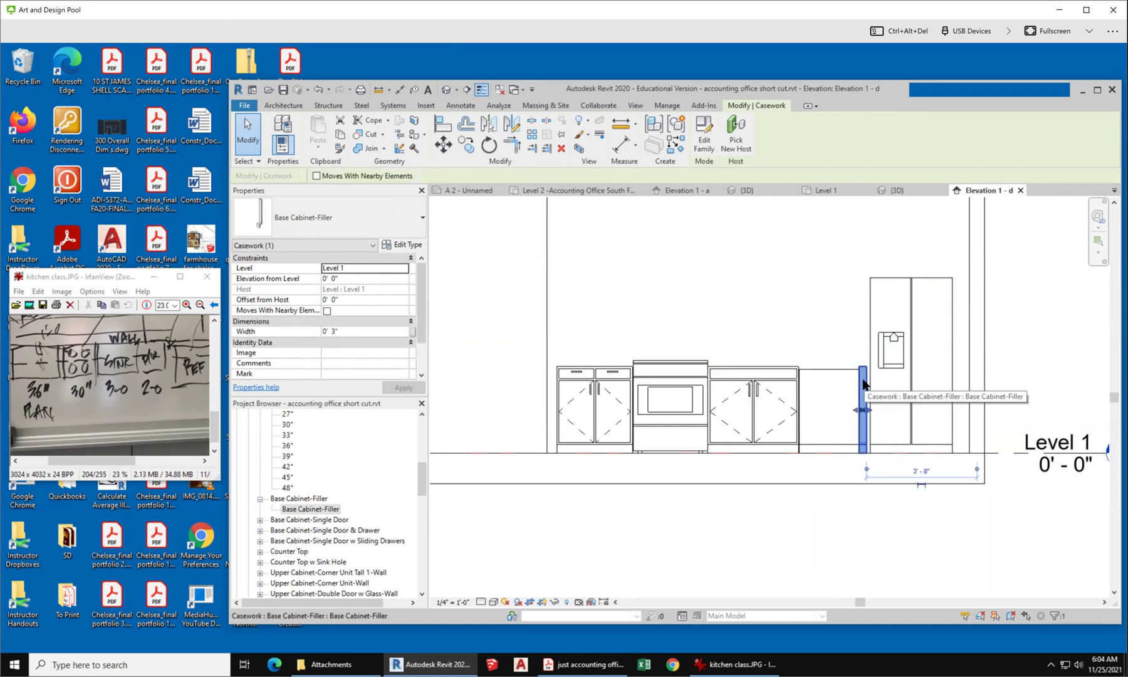
click(765, 555)
scroll(777, 535, down, 2)
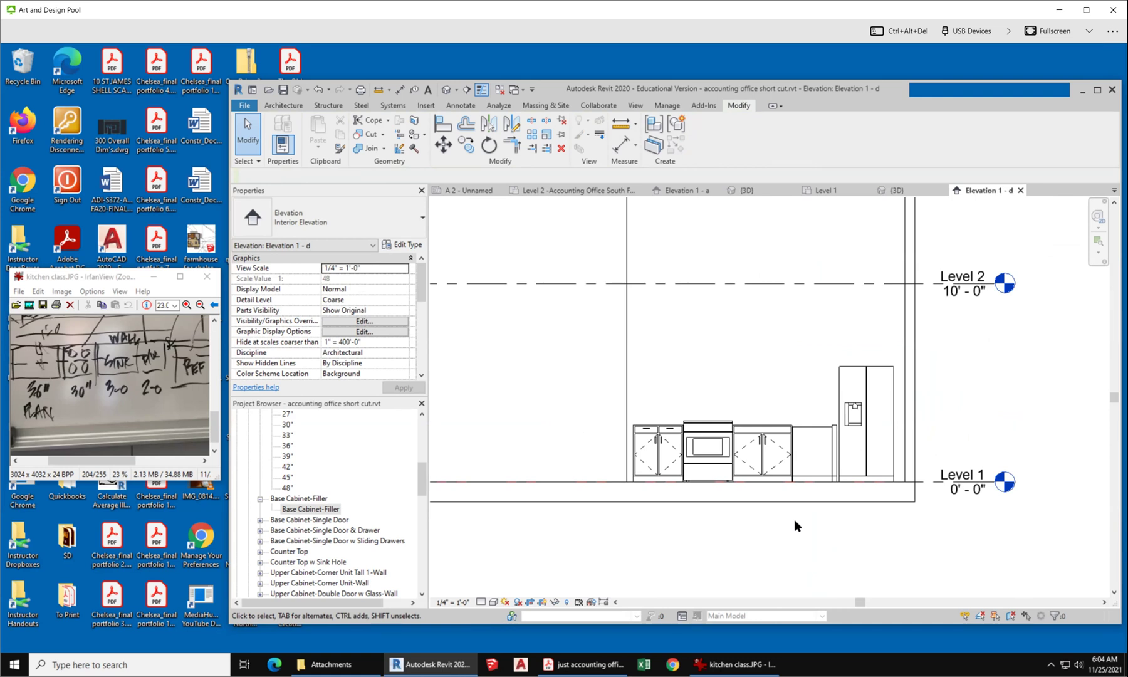
scroll(845, 482, down, 2)
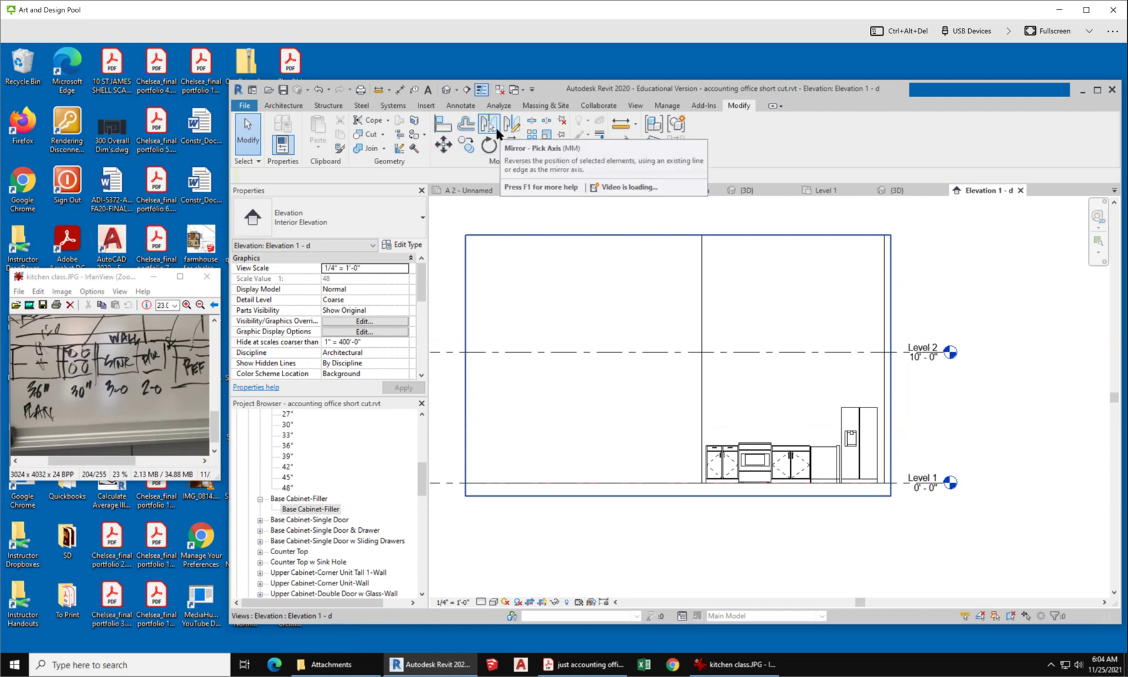
Open the default 3D view and turn on its section box.
click(446, 91)
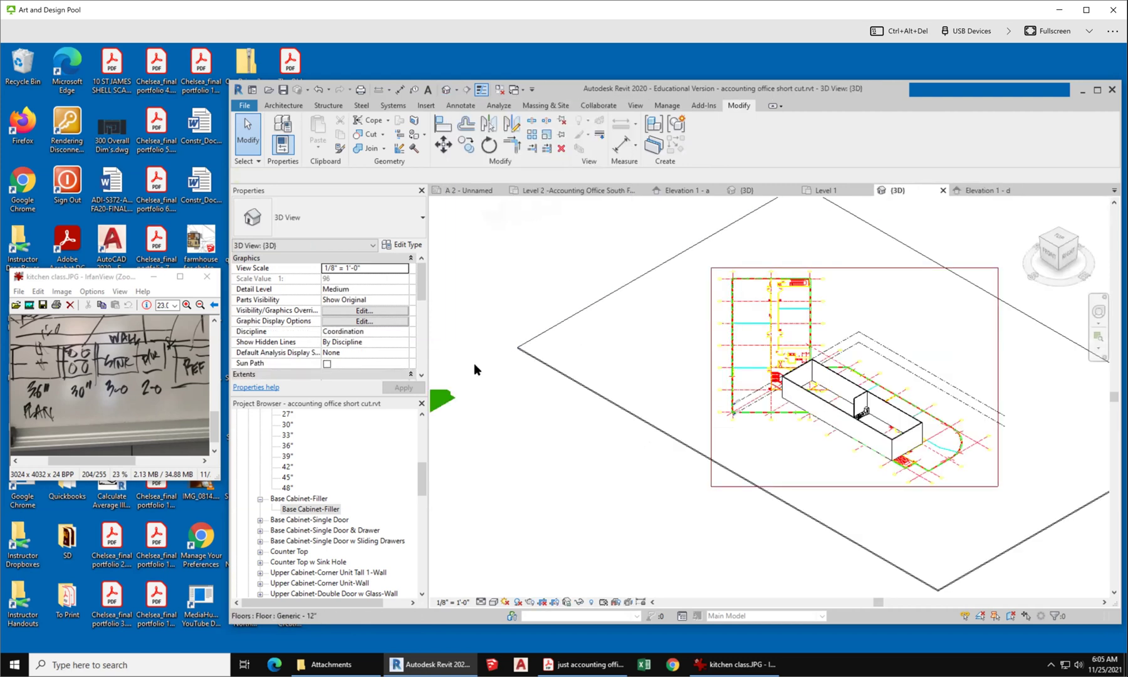
middle_drag(928, 441, 813, 413)
scroll(813, 412, down, 1)
scroll(813, 412, up, 3)
scroll(814, 412, down, 4)
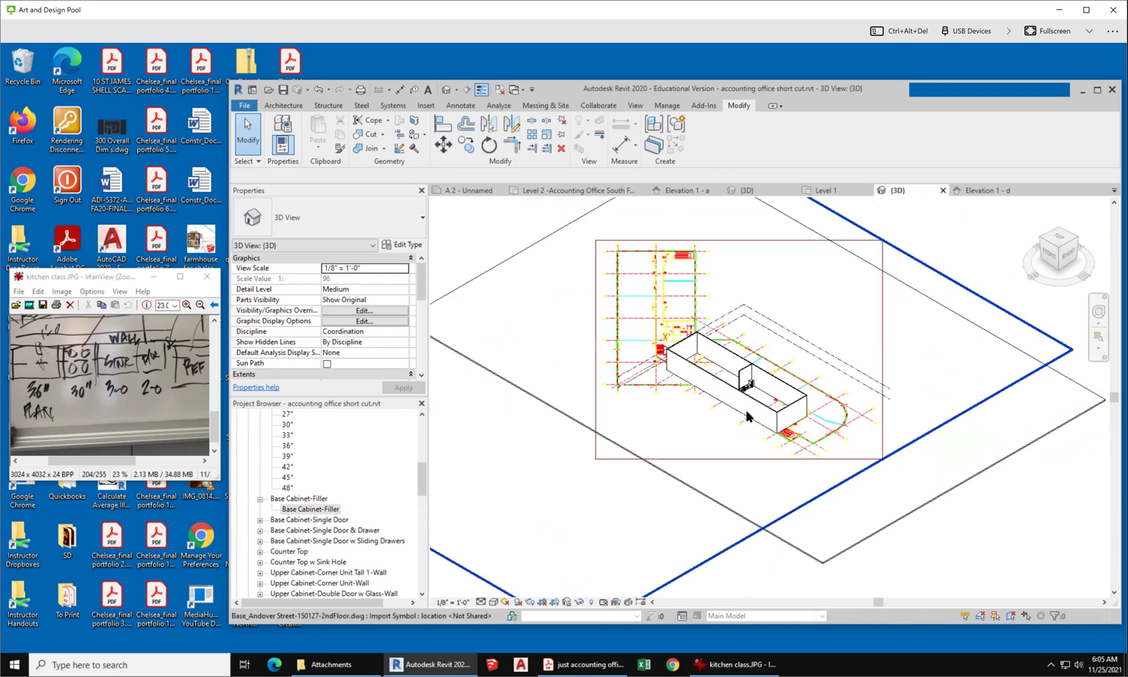
scroll(708, 491, down, 3)
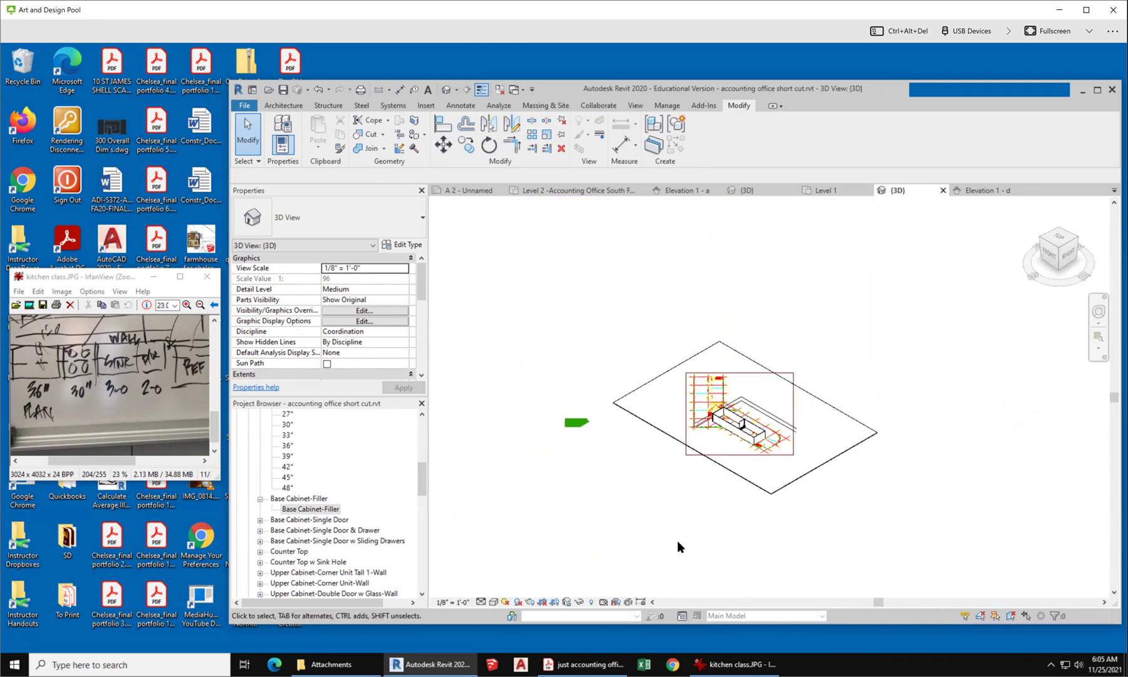
drag(423, 290, 420, 372)
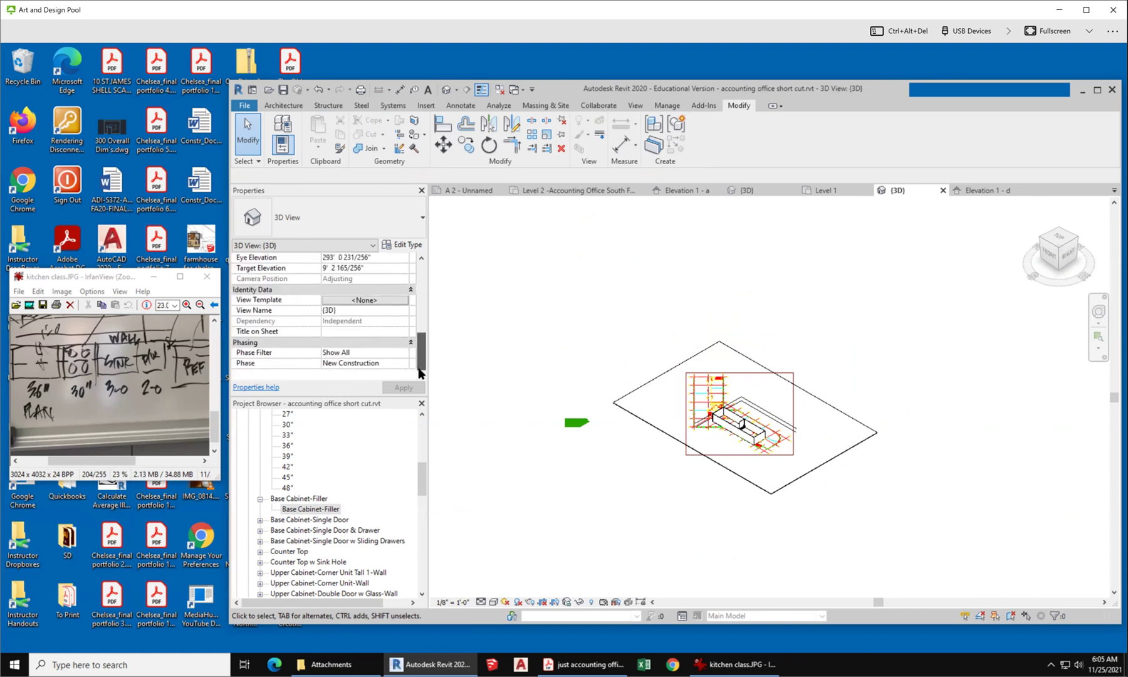
scroll(404, 338, up, 3)
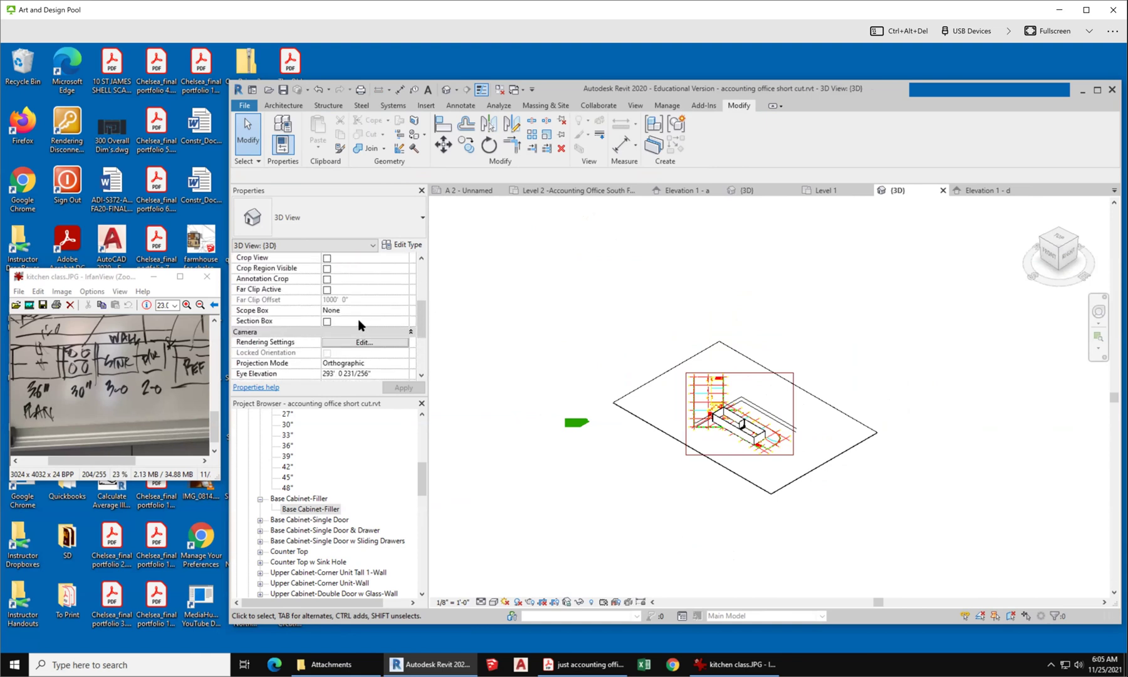
click(325, 321)
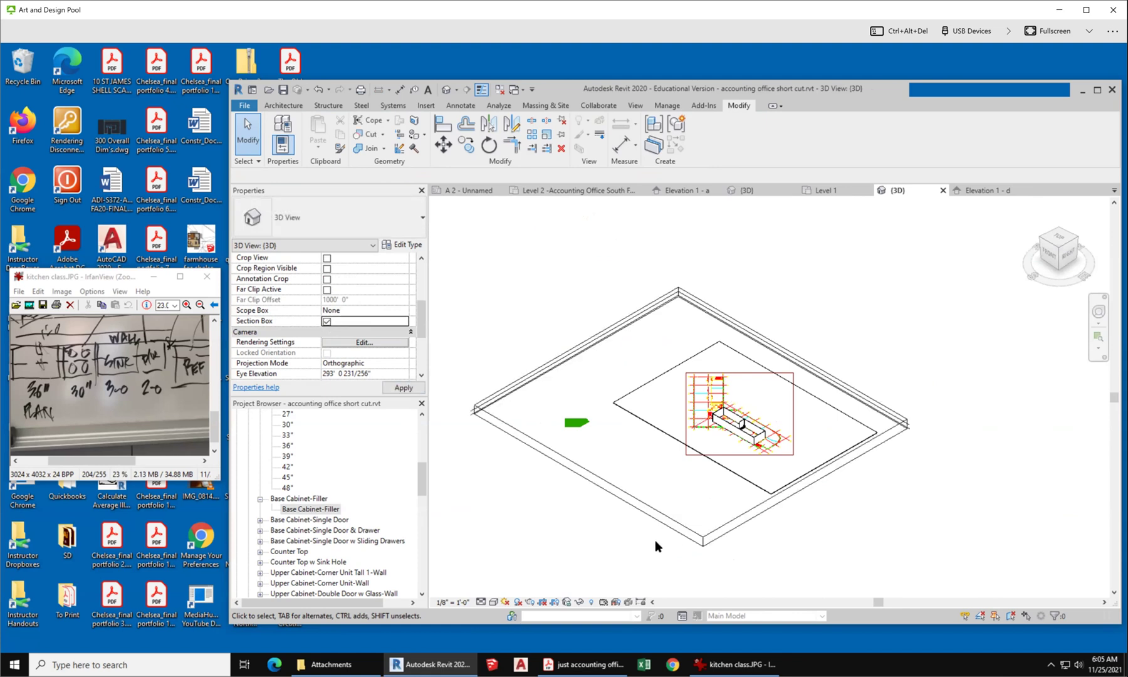
Pull the four sides of the 3D view's section box in close around the office building.
click(629, 500)
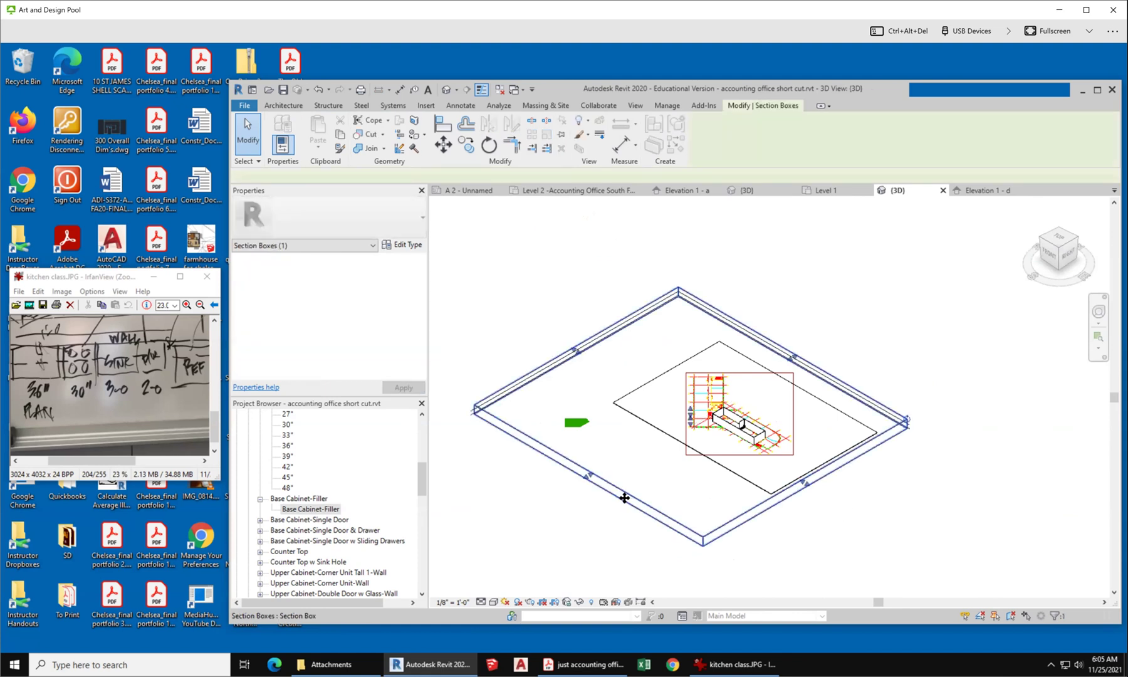
drag(591, 477, 682, 415)
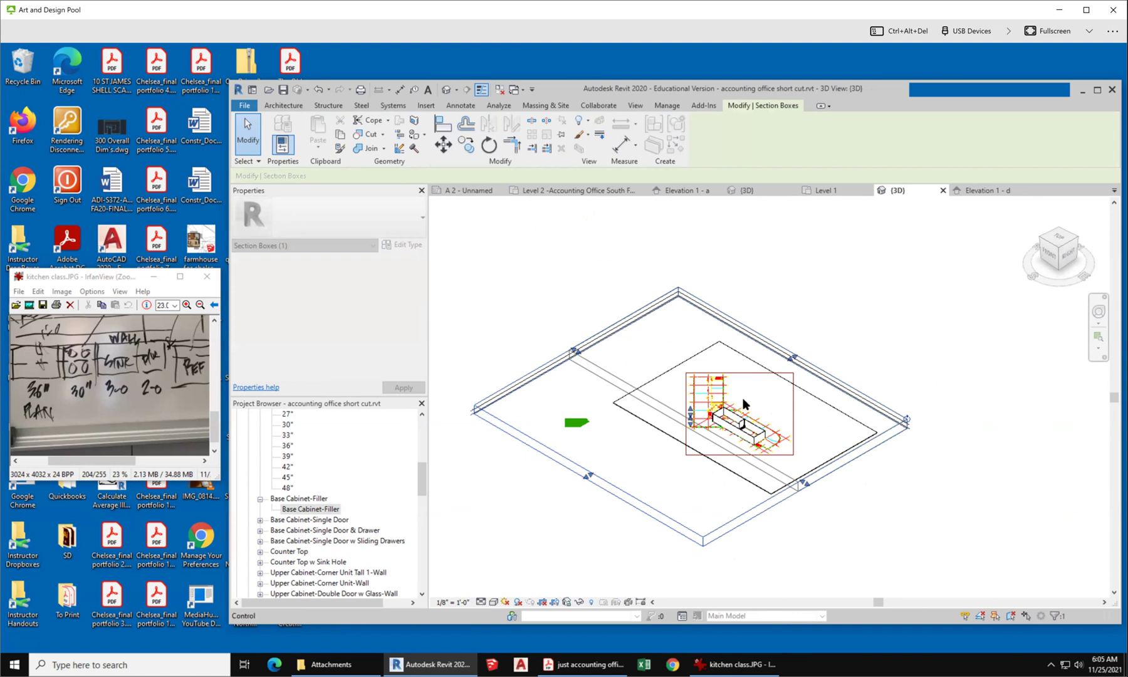
scroll(741, 387, up, 1)
scroll(742, 390, up, 1)
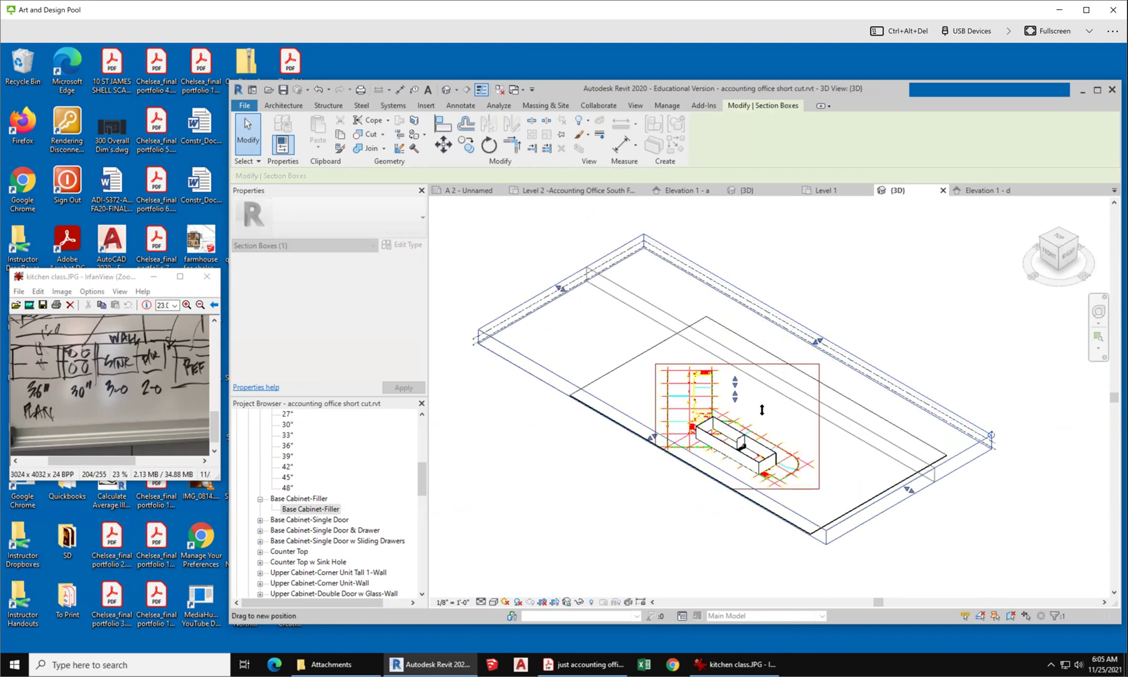
drag(754, 422, 584, 353)
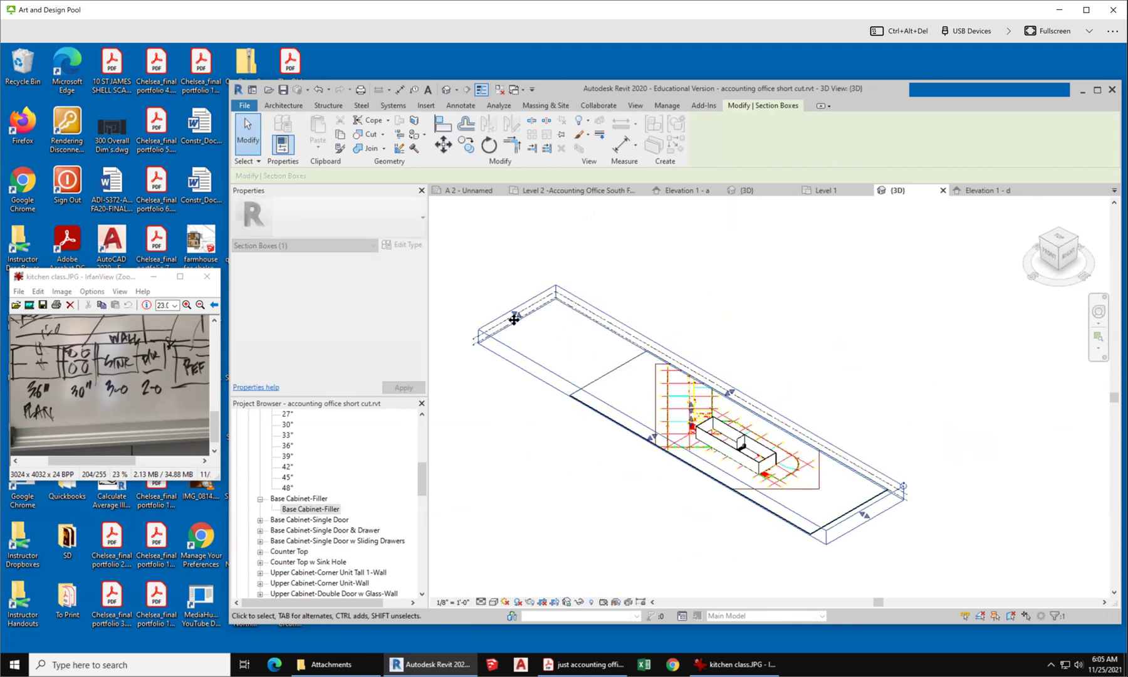
drag(517, 323, 660, 427)
scroll(821, 498, up, 2)
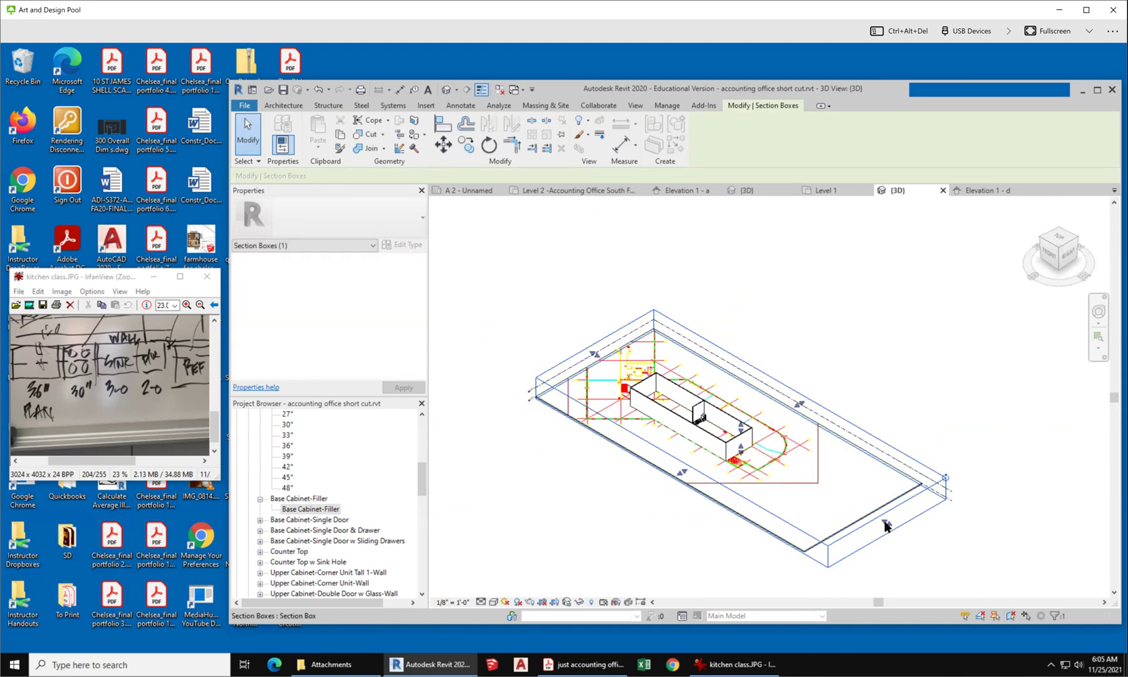
scroll(757, 430, up, 4)
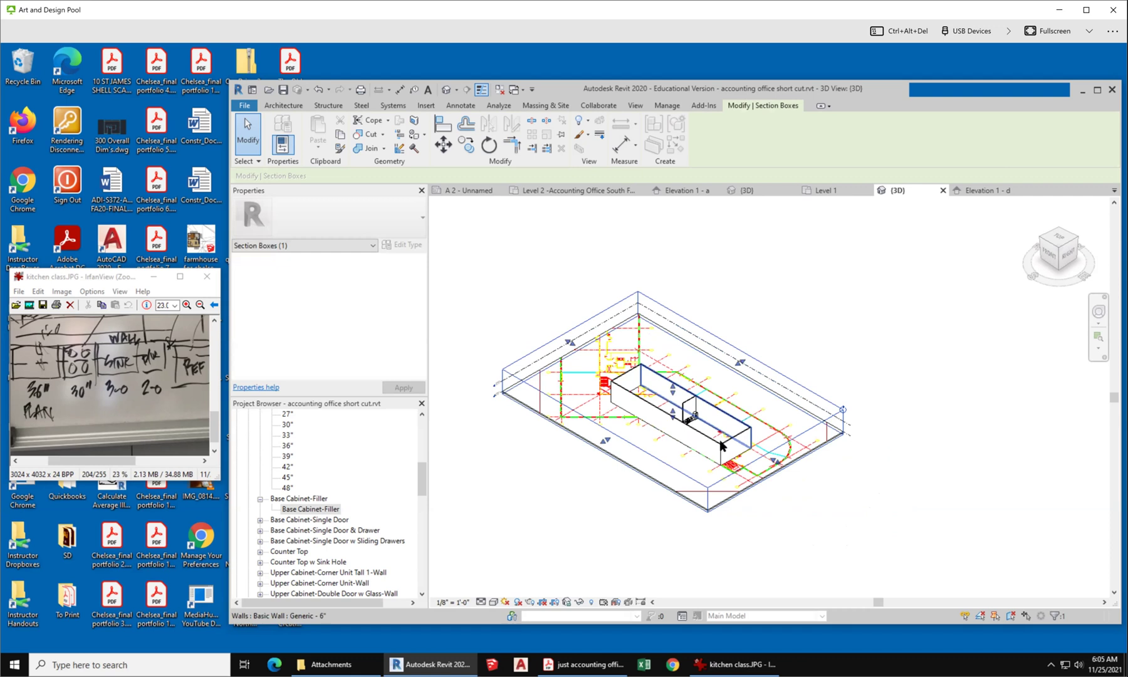
Lower the top of the section box so it cuts through the office walls above the kitchen.
scroll(818, 404, down, 3)
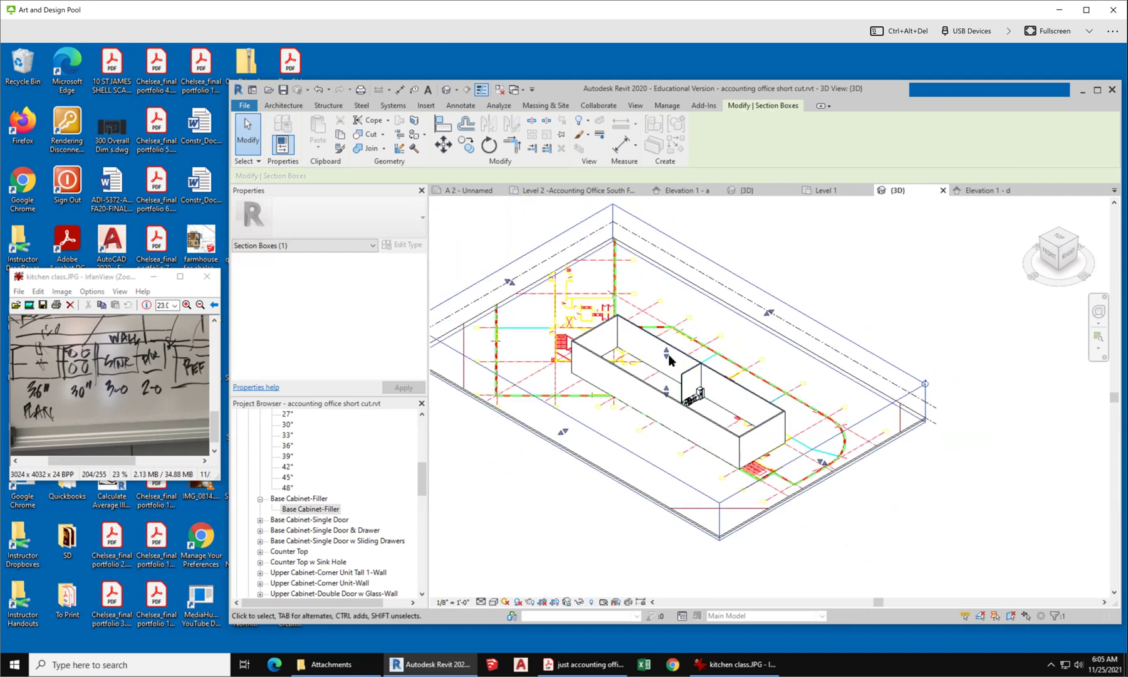
scroll(695, 421, up, 4)
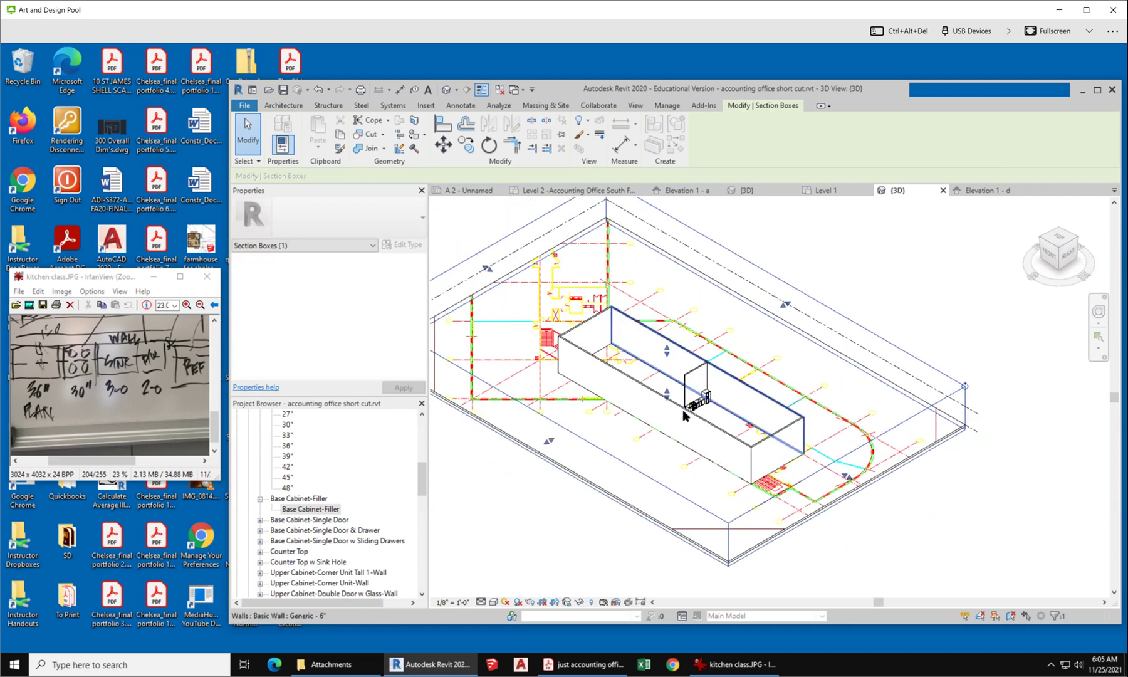
scroll(698, 425, up, 2)
scroll(698, 425, down, 5)
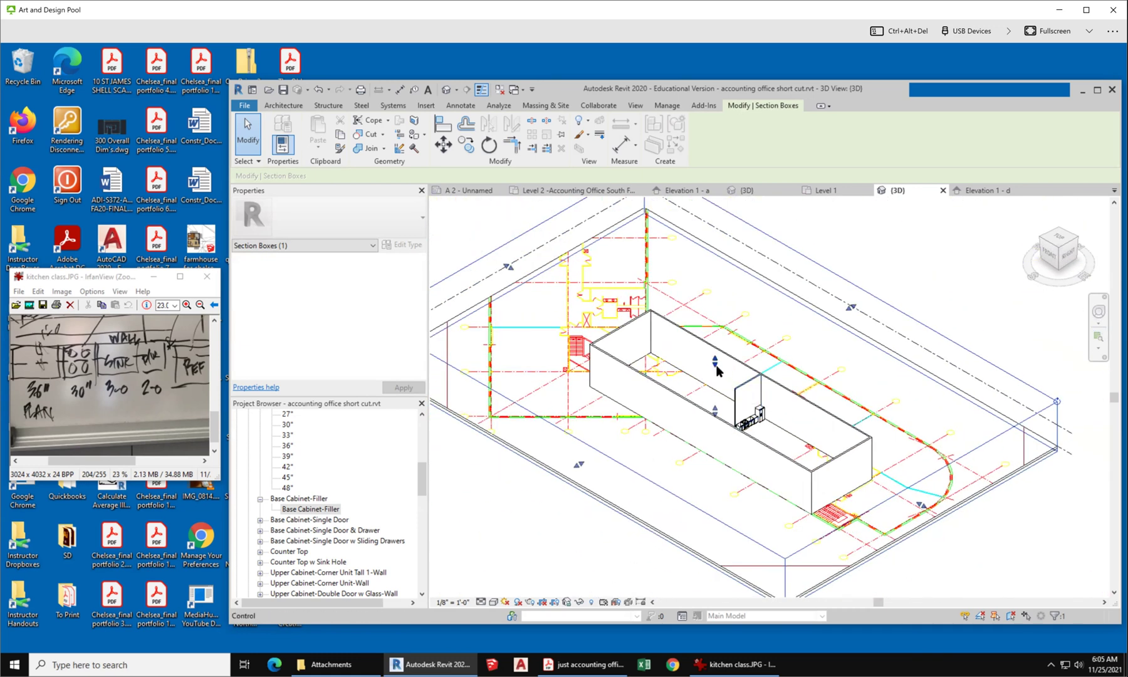
drag(715, 363, 715, 385)
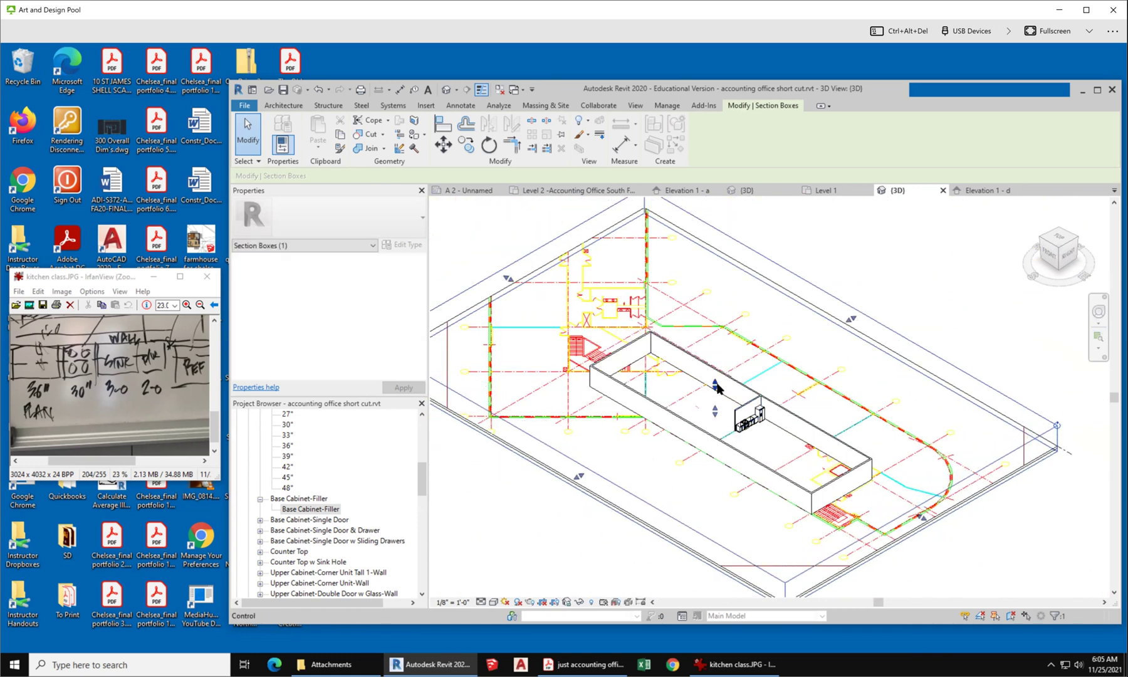
scroll(720, 393, up, 3)
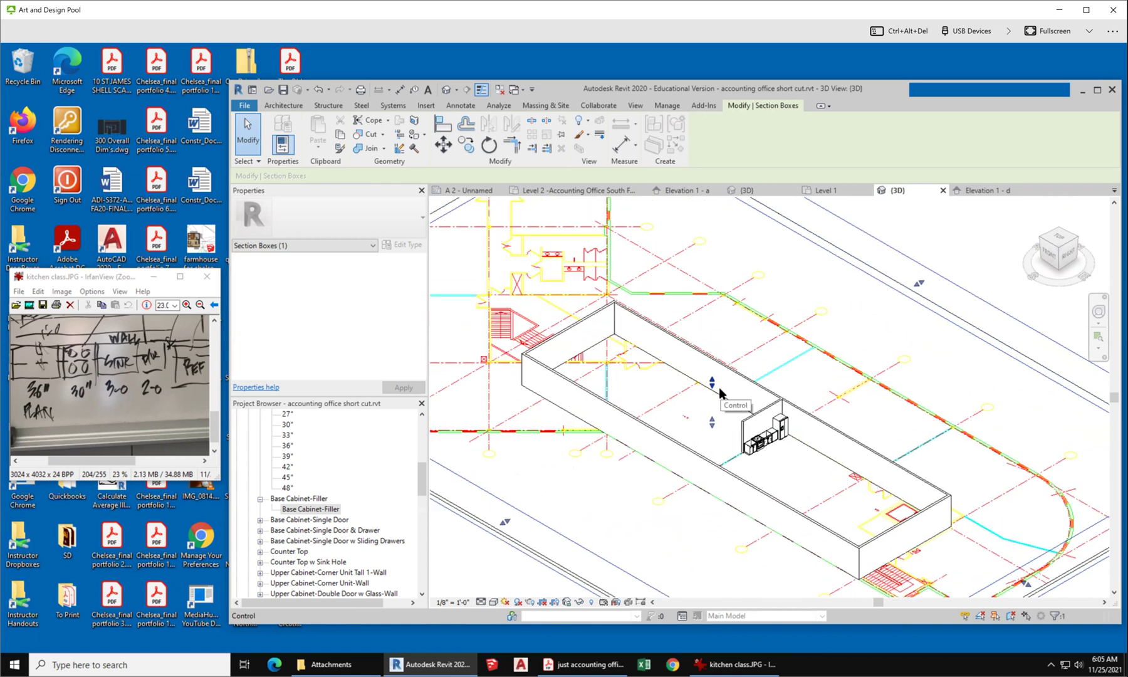
key(Down)
key(Down)
key(Down)
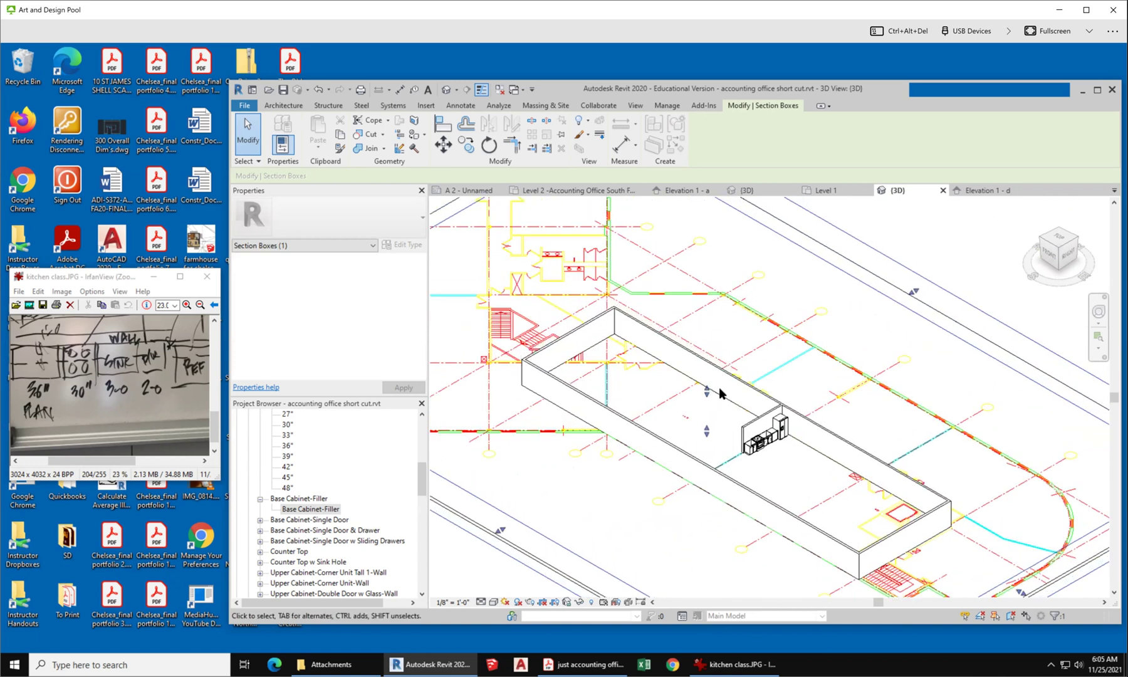
Inspect the kitchen run in 3D, including the base cabinet filler between the dishwasher and the refrigerator.
scroll(779, 446, up, 6)
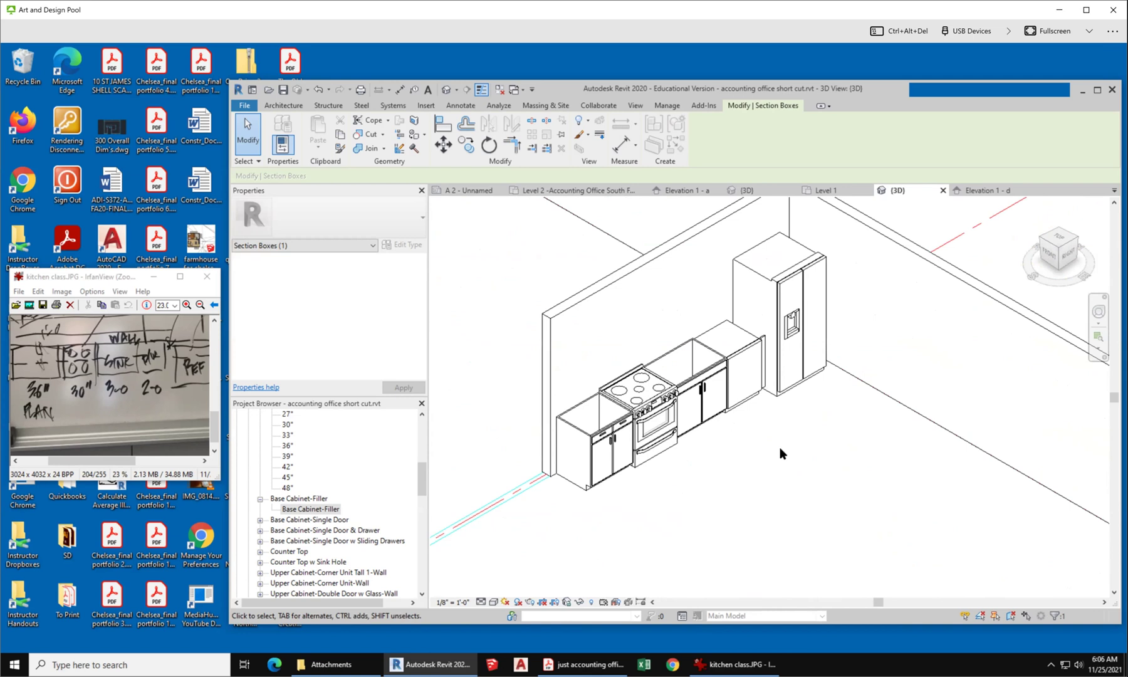
click(763, 343)
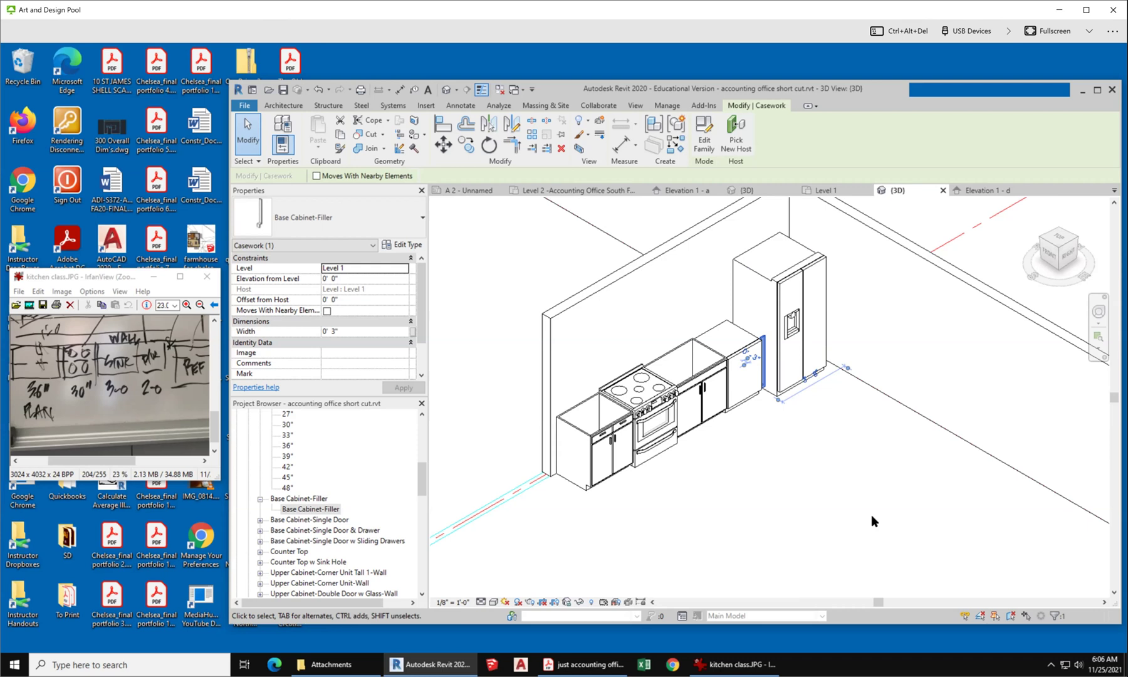
click(793, 451)
scroll(830, 379, down, 1)
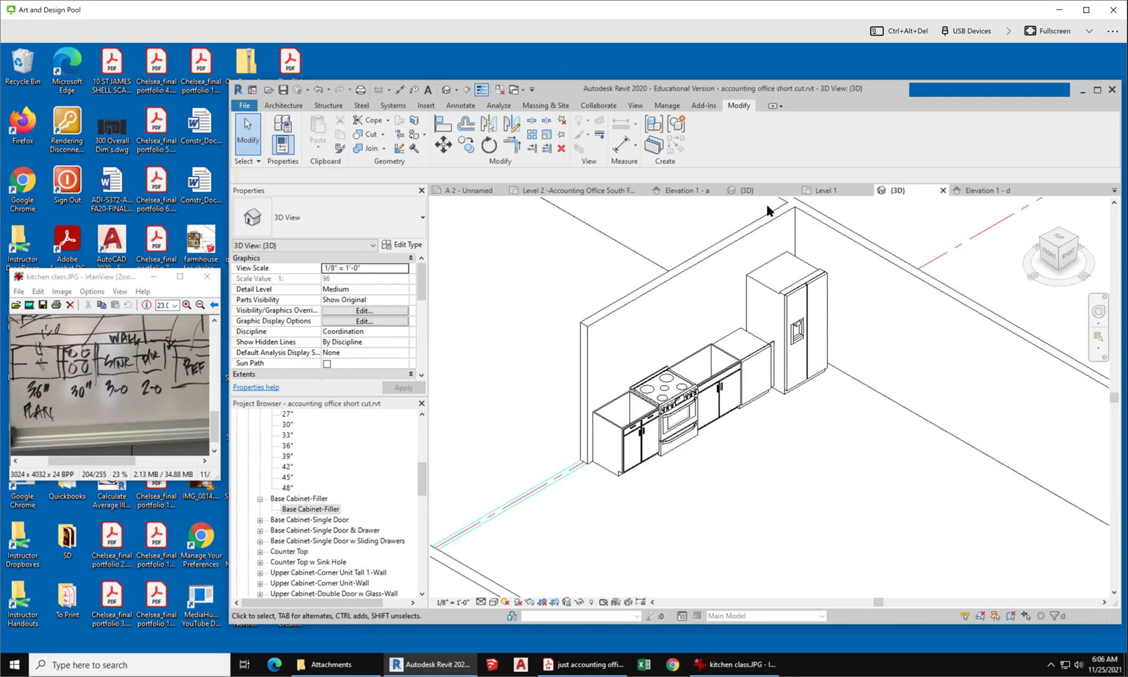
Place a Counter Top 24" Depth in the Level 1 plan, rotated parallel to the kitchen wall, on the open floor in front of the range.
click(838, 191)
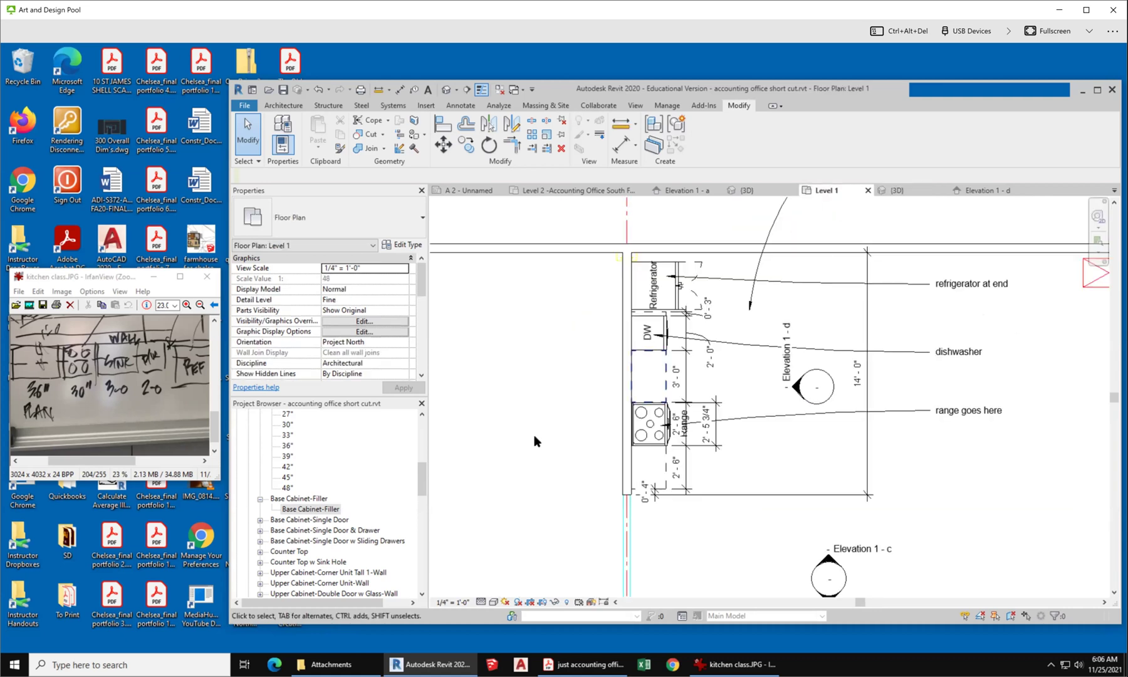
mouse_move(417, 472)
mouse_down()
mouse_move(427, 424)
mouse_move(424, 482)
mouse_up()
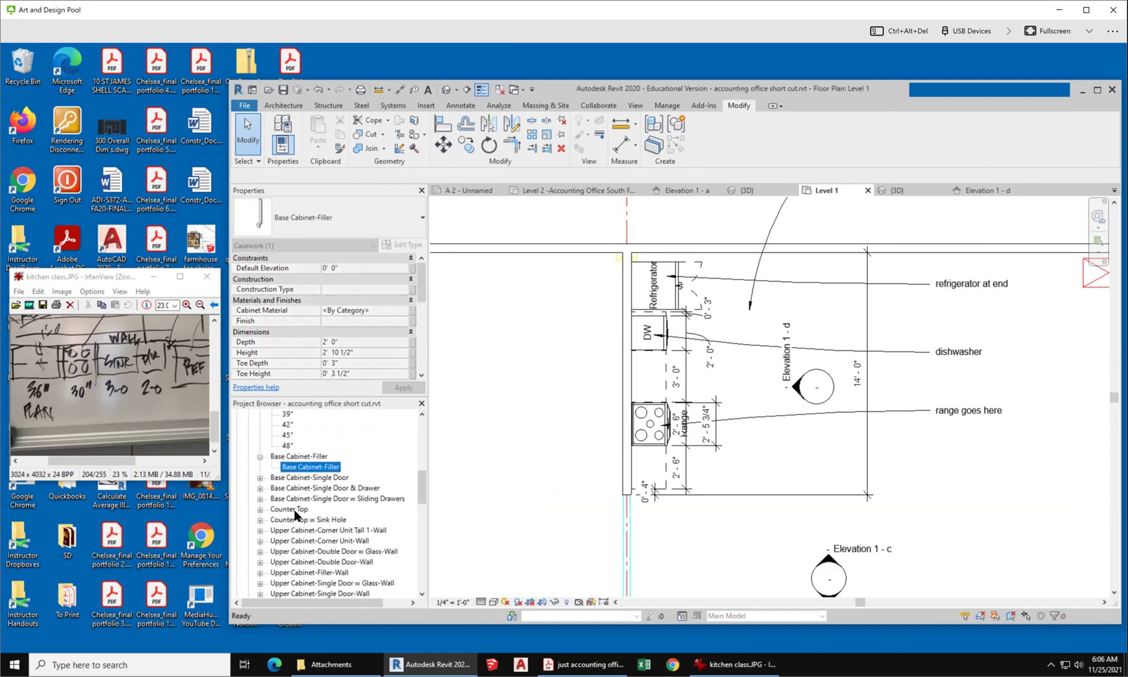
click(260, 510)
click(292, 520)
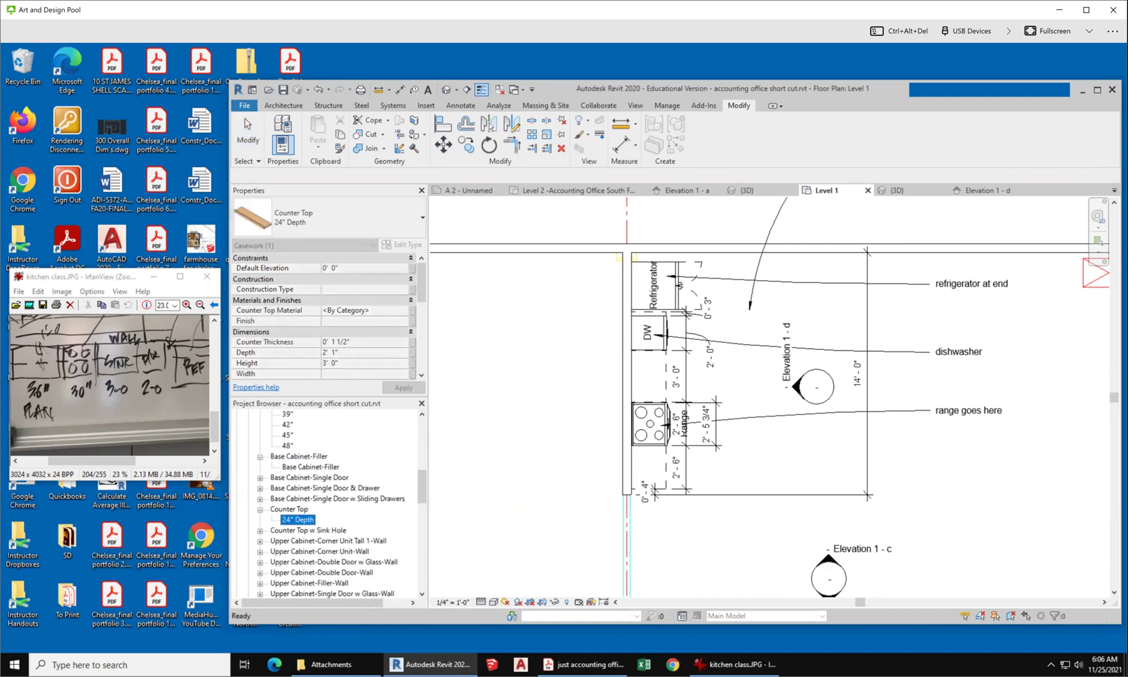
scroll(721, 465, up, 2)
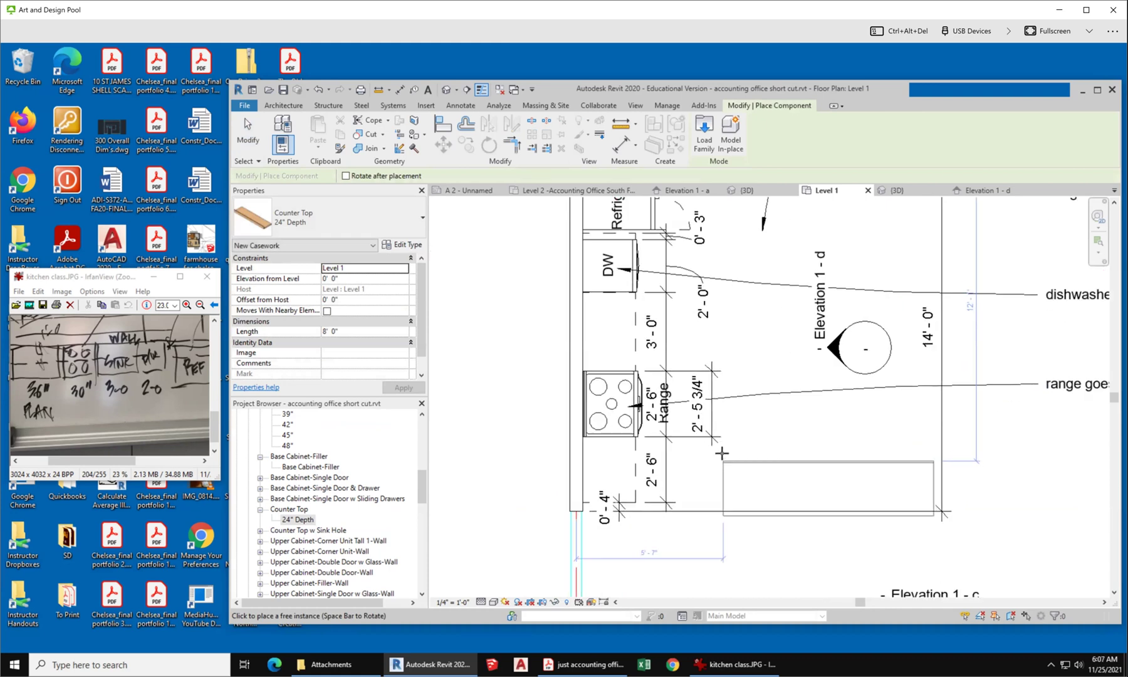
key(space)
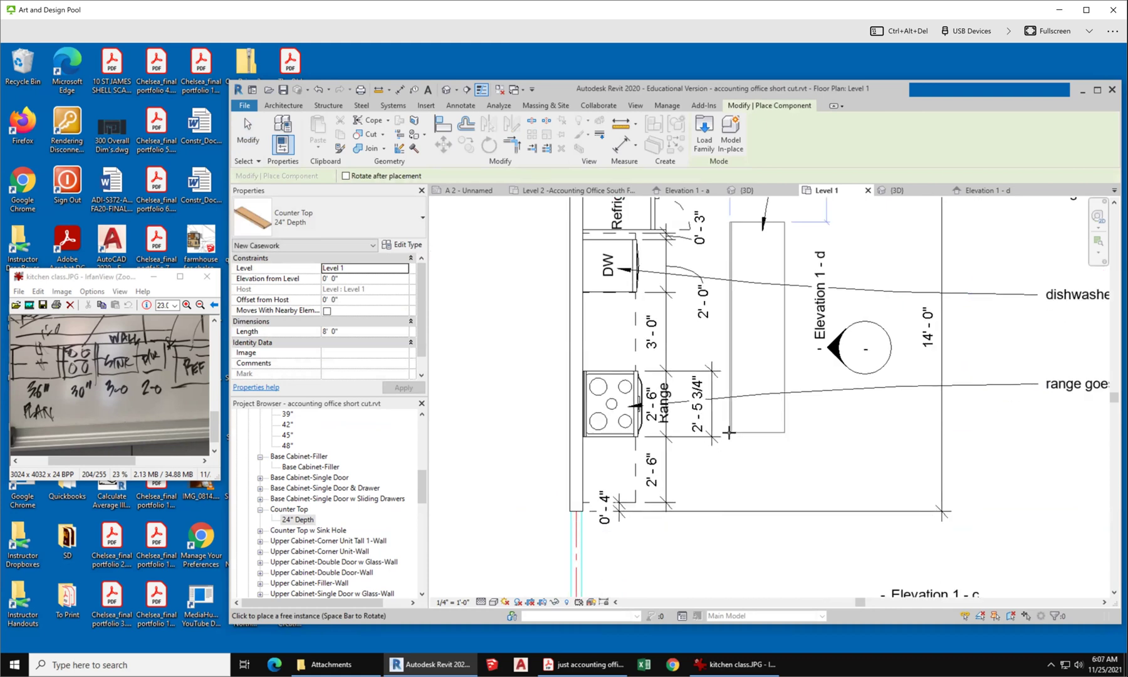
click(750, 568)
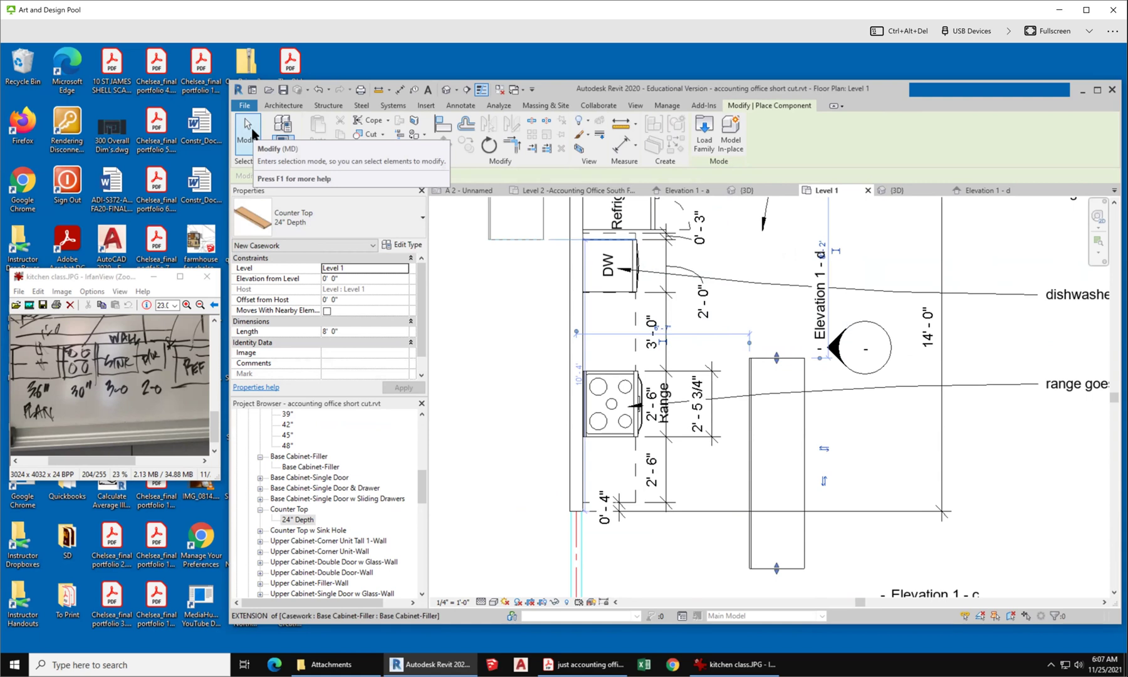
Place a Counter Top w Sink Hole 24" Depth, rotated parallel to the kitchen wall, on the open floor in front of the dishwasher.
click(308, 532)
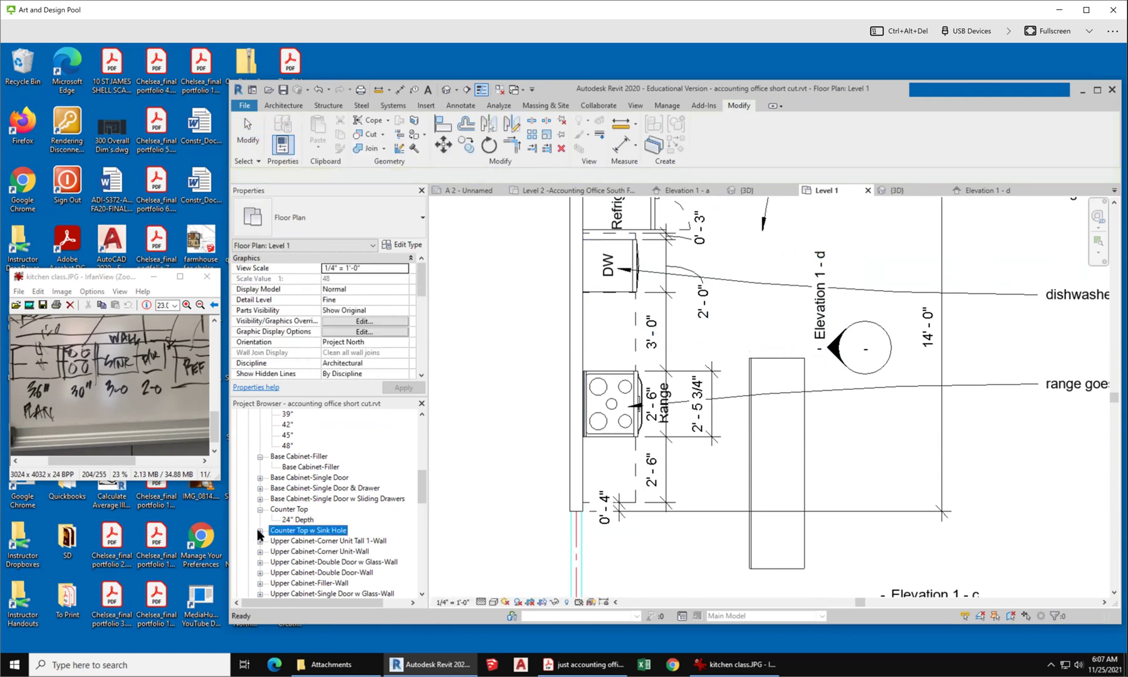
click(259, 530)
drag(299, 541, 829, 458)
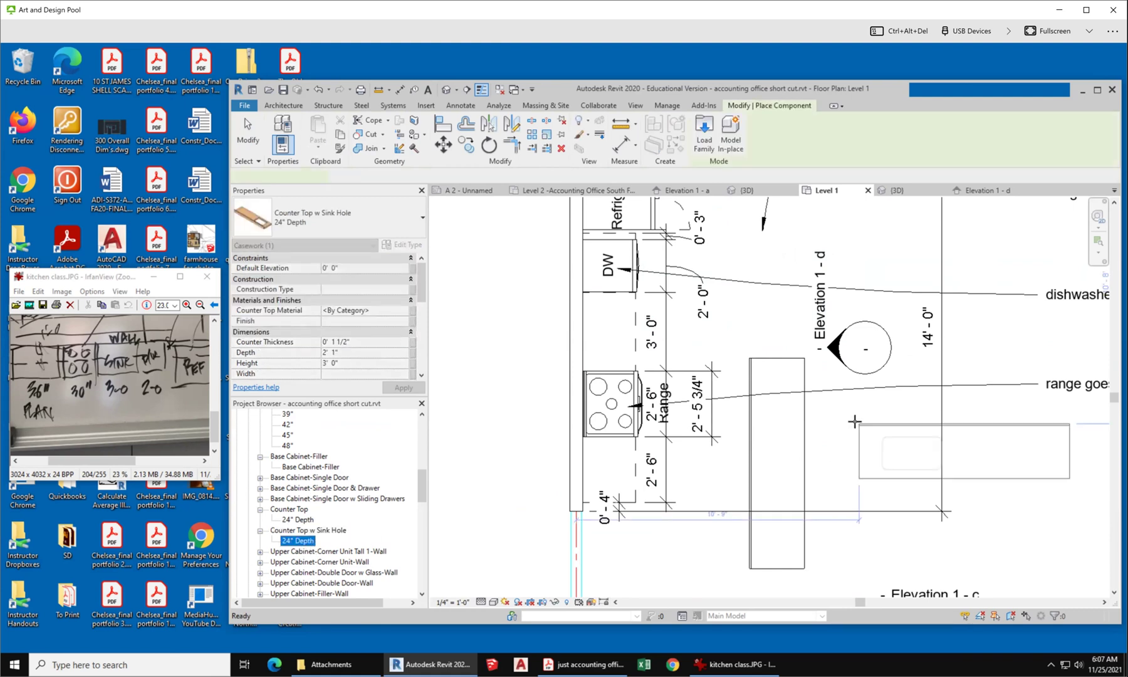
drag(854, 421, 856, 419)
key(space)
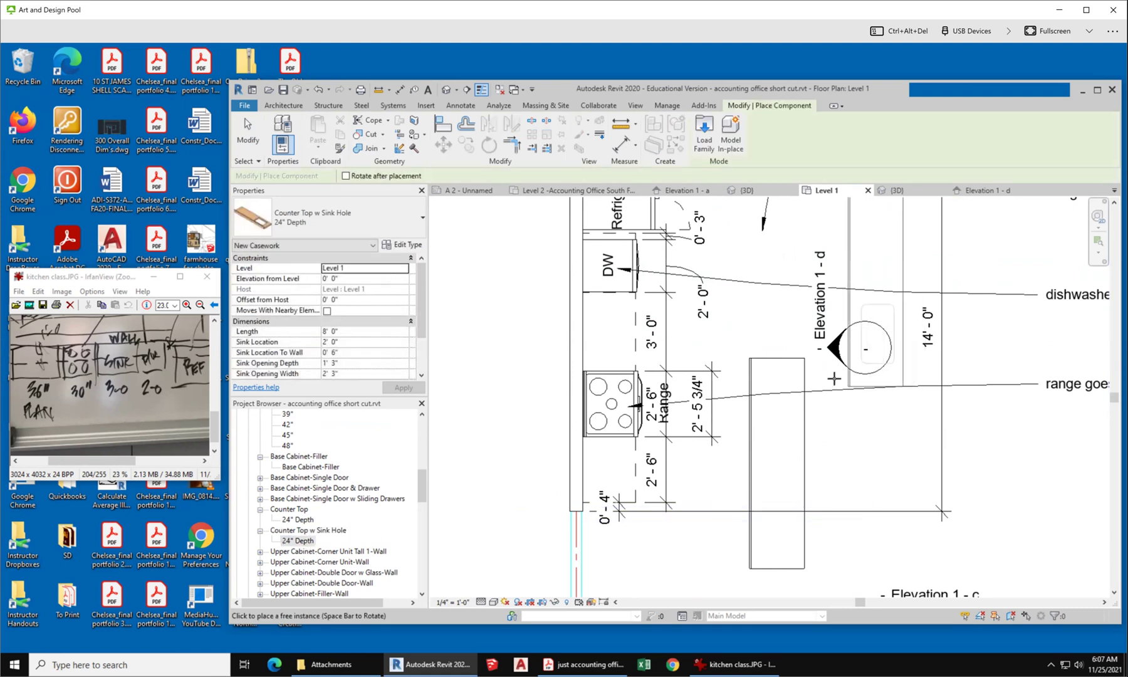
click(769, 329)
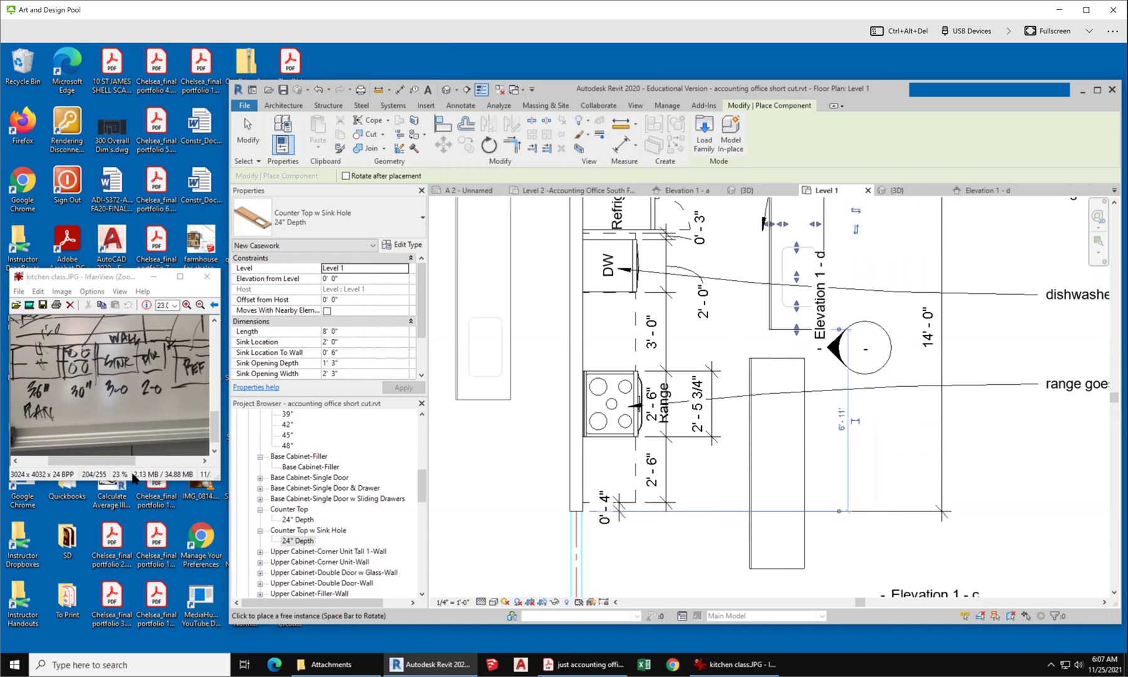
click(248, 131)
scroll(601, 470, down, 2)
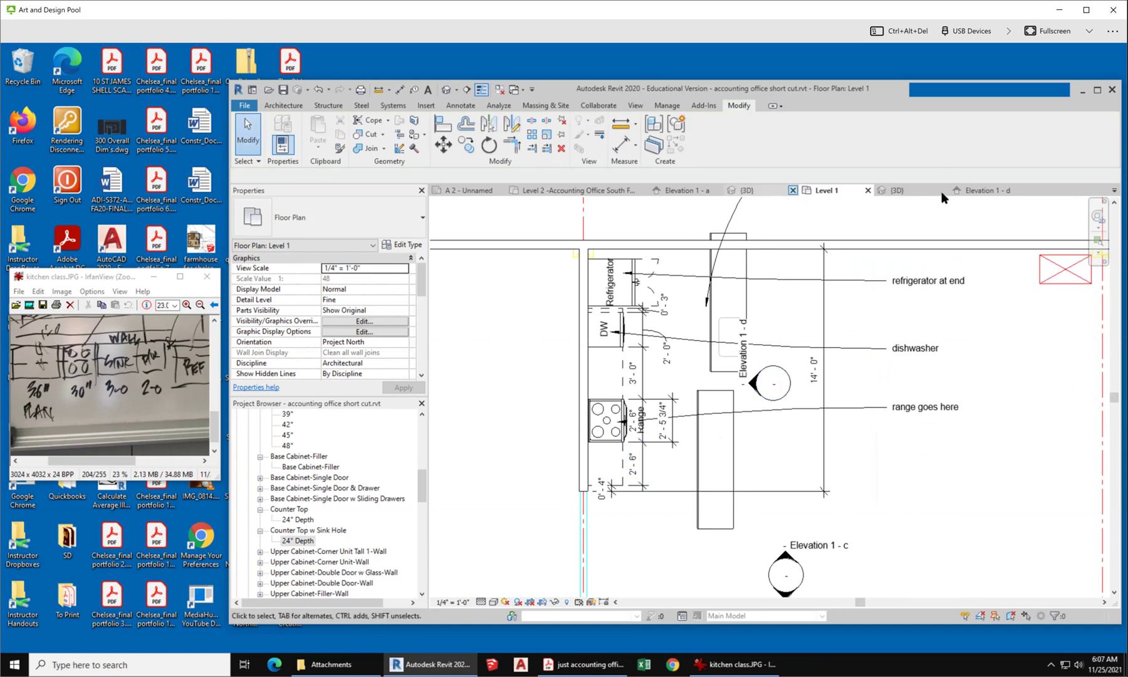
Examine the two loose counter tops next to the base cabinets in the 3D view.
click(909, 191)
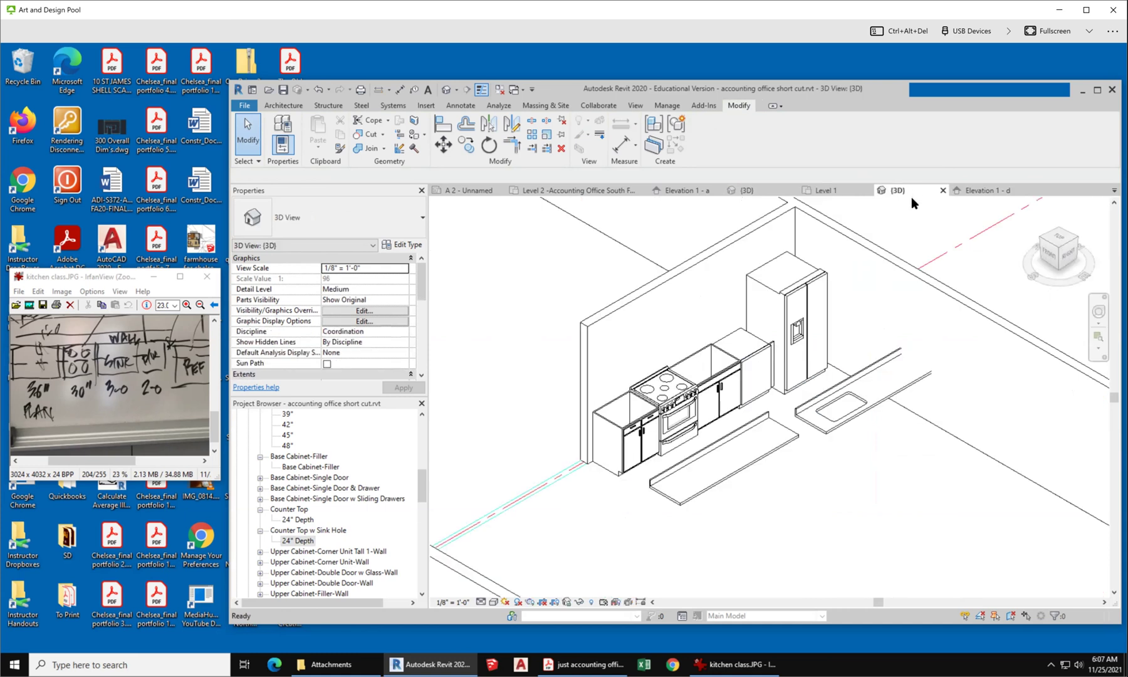
scroll(859, 562, up, 2)
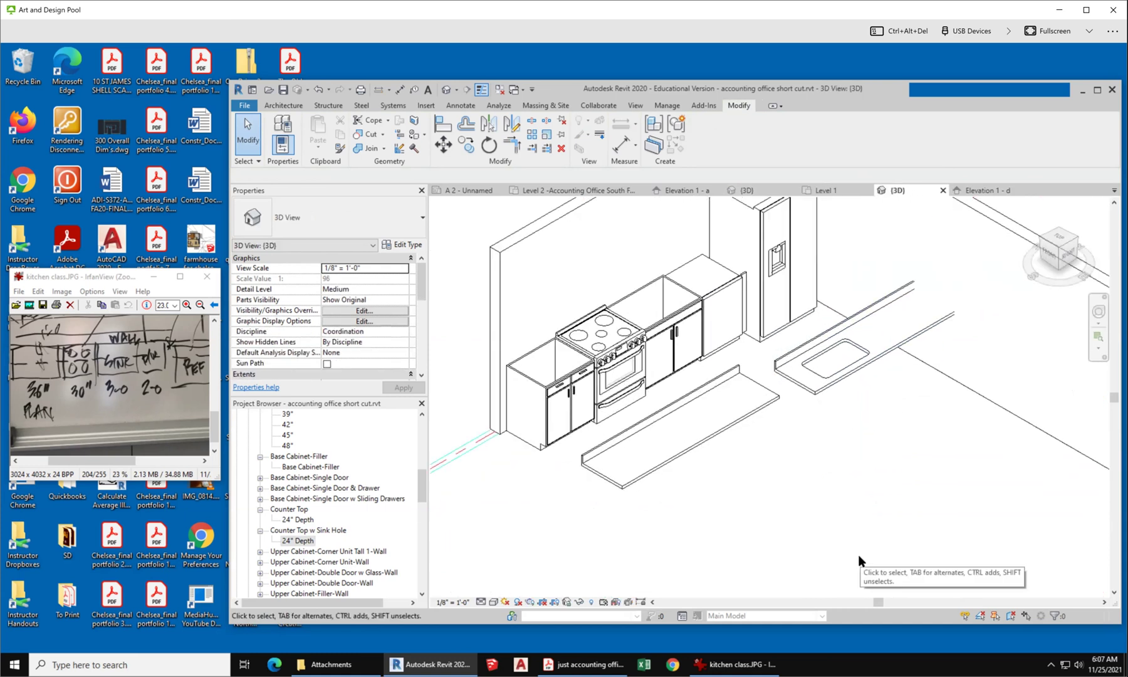
scroll(816, 396, down, 1)
click(775, 408)
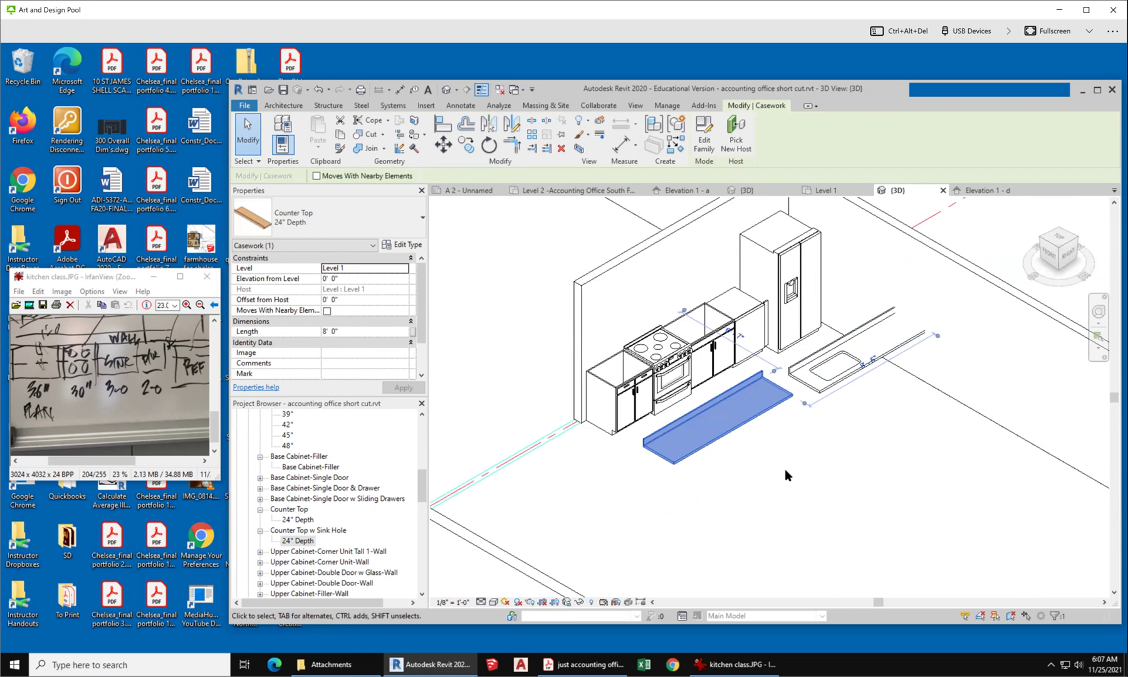
click(700, 474)
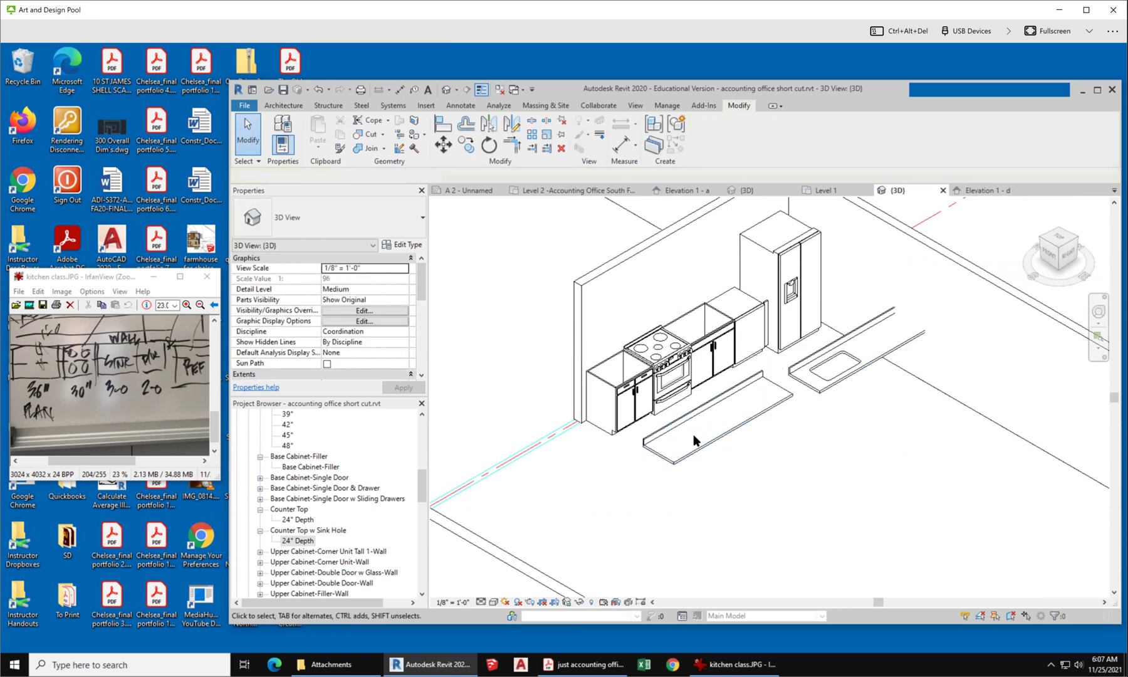
Shorten the plain counter top to about 3' 11" in the Level 1 plan by pulling in its end nearest the sink counter.
click(698, 442)
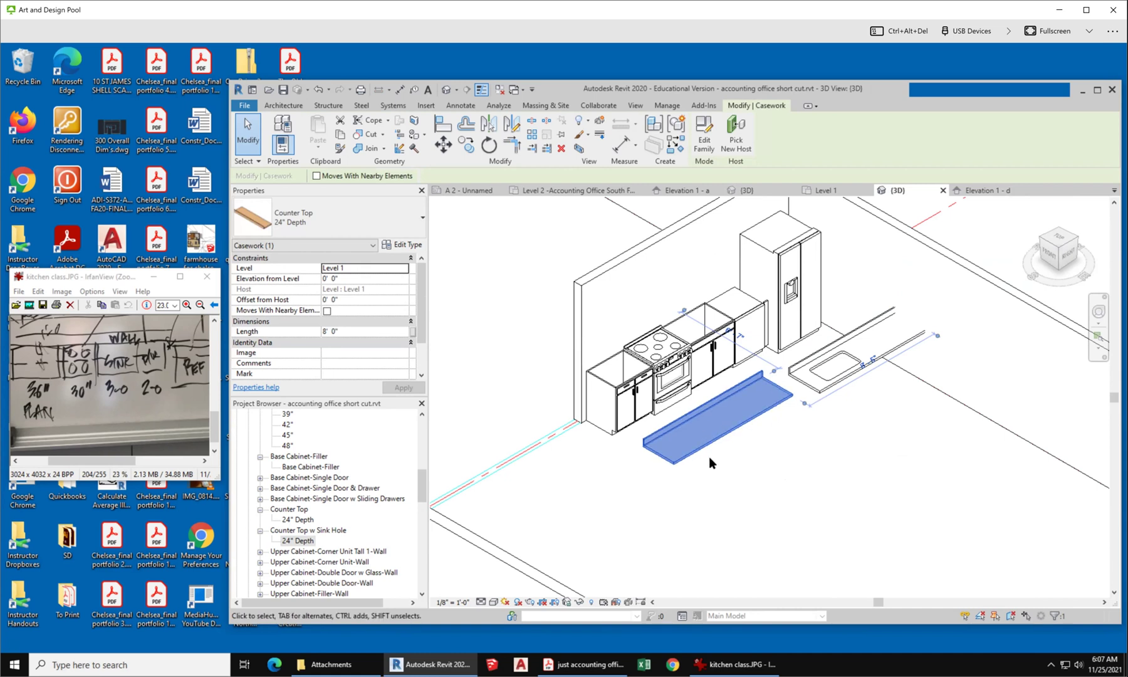
click(826, 190)
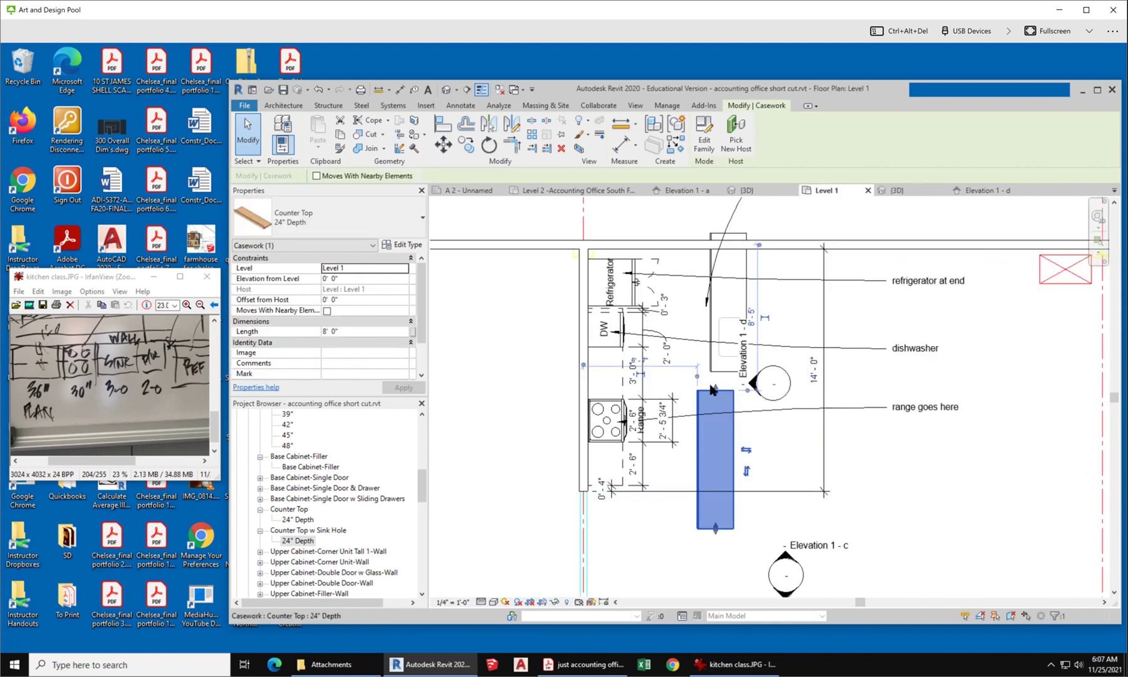
drag(716, 390, 685, 476)
scroll(753, 539, up, 2)
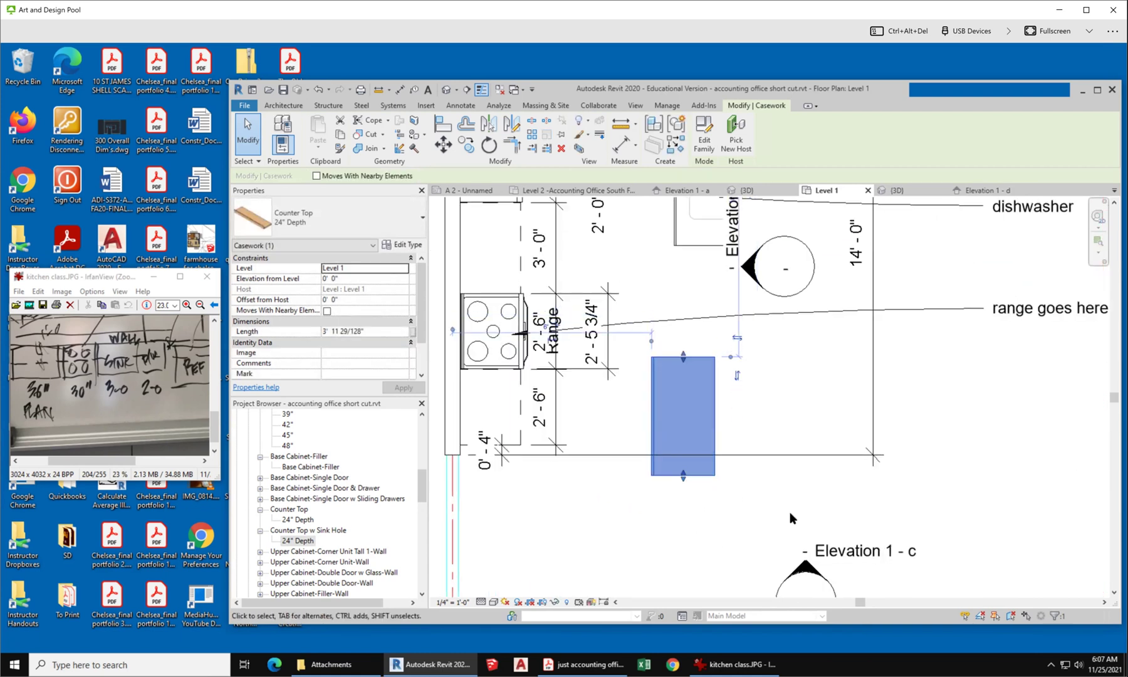
scroll(789, 512, down, 1)
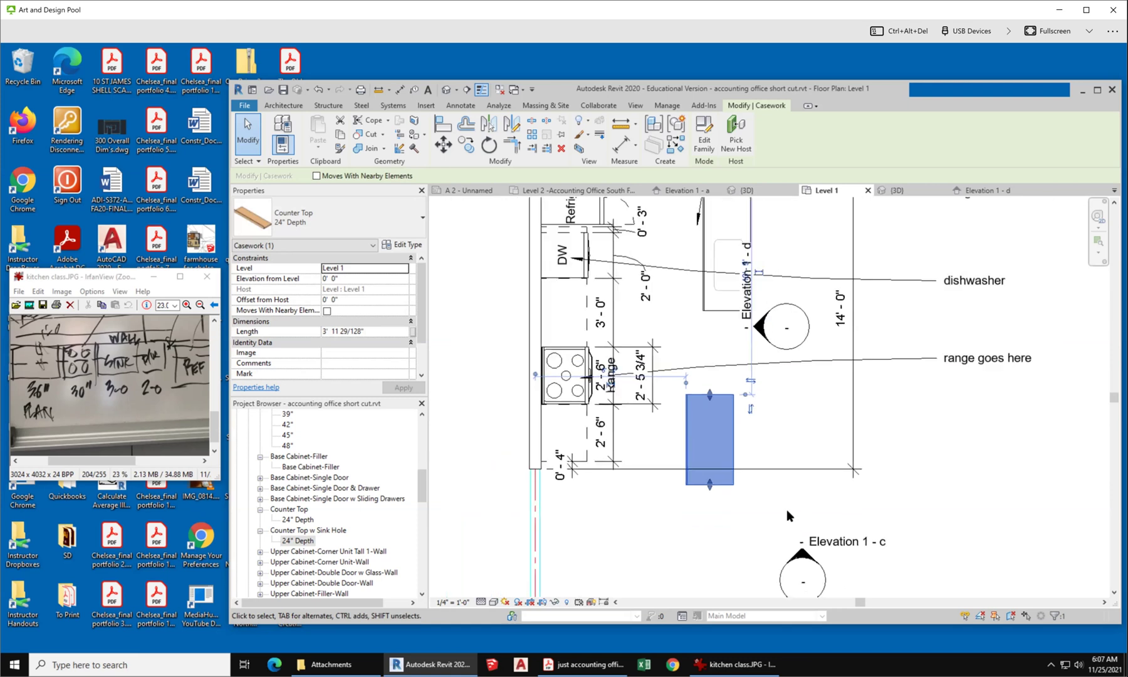
scroll(647, 436, up, 2)
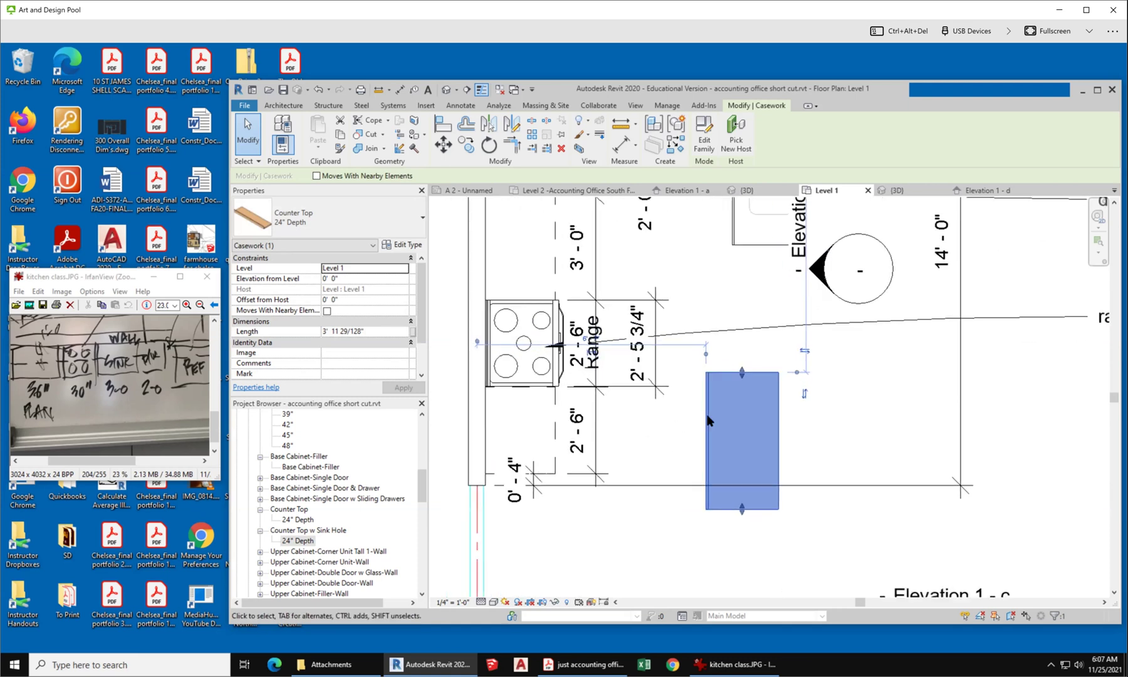
Move the plain counter top over the base cabinet beside the range and stretch its near end to the range's edge.
drag(708, 415, 515, 465)
scroll(508, 394, up, 4)
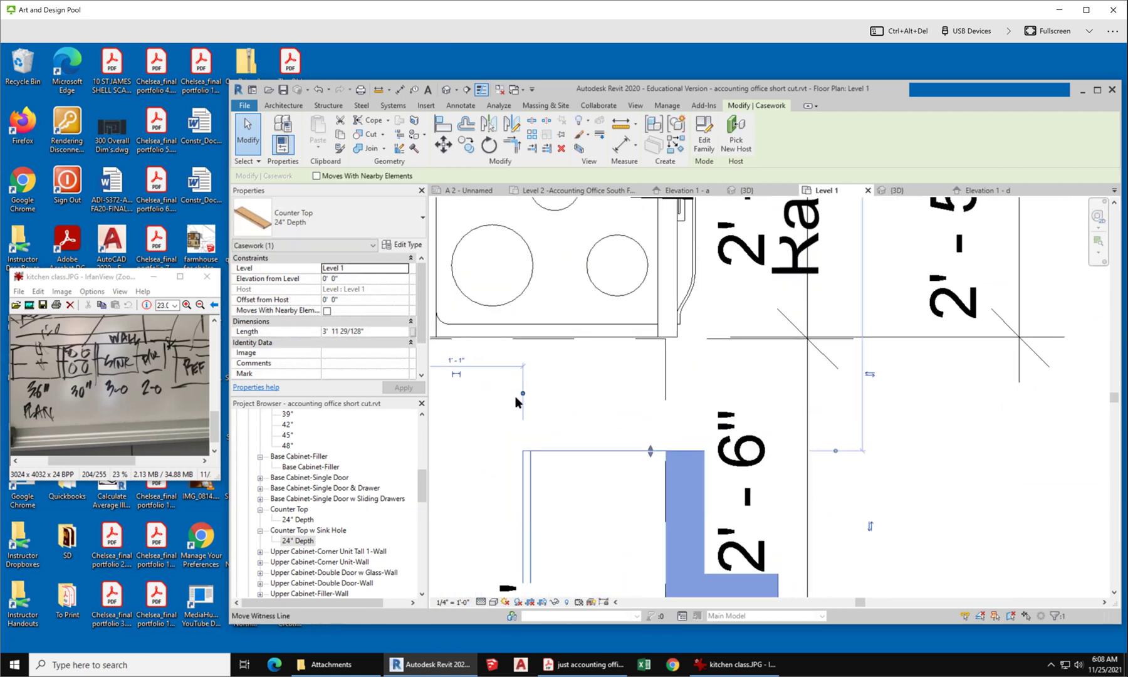
drag(651, 451, 656, 342)
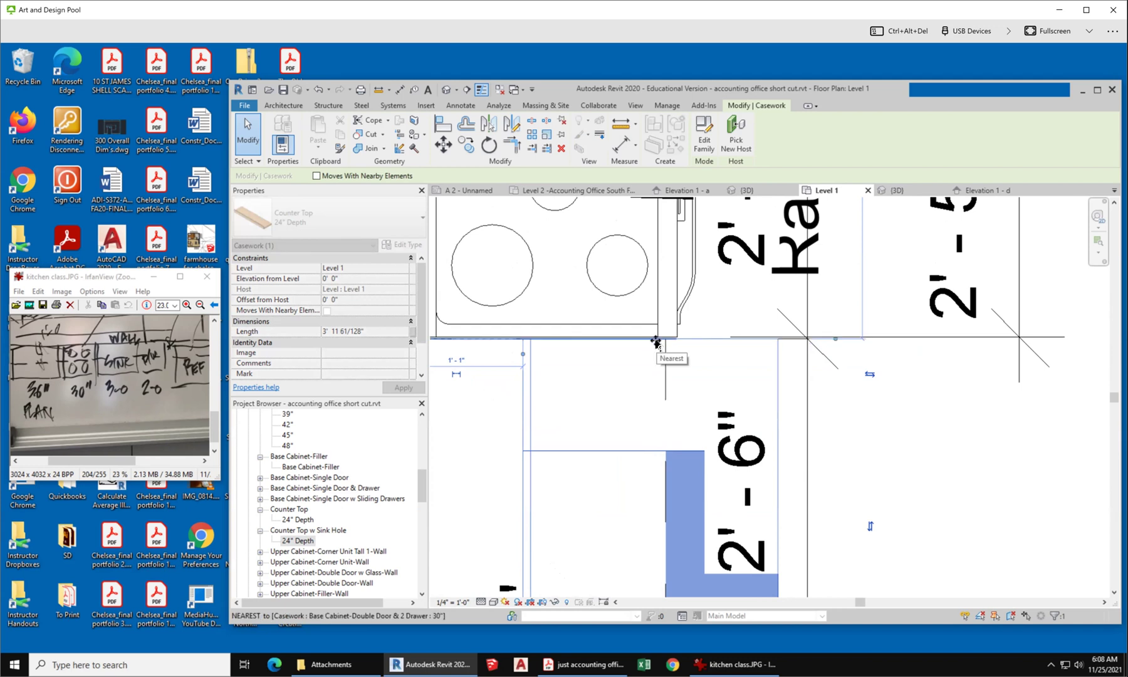
drag(656, 342, 655, 343)
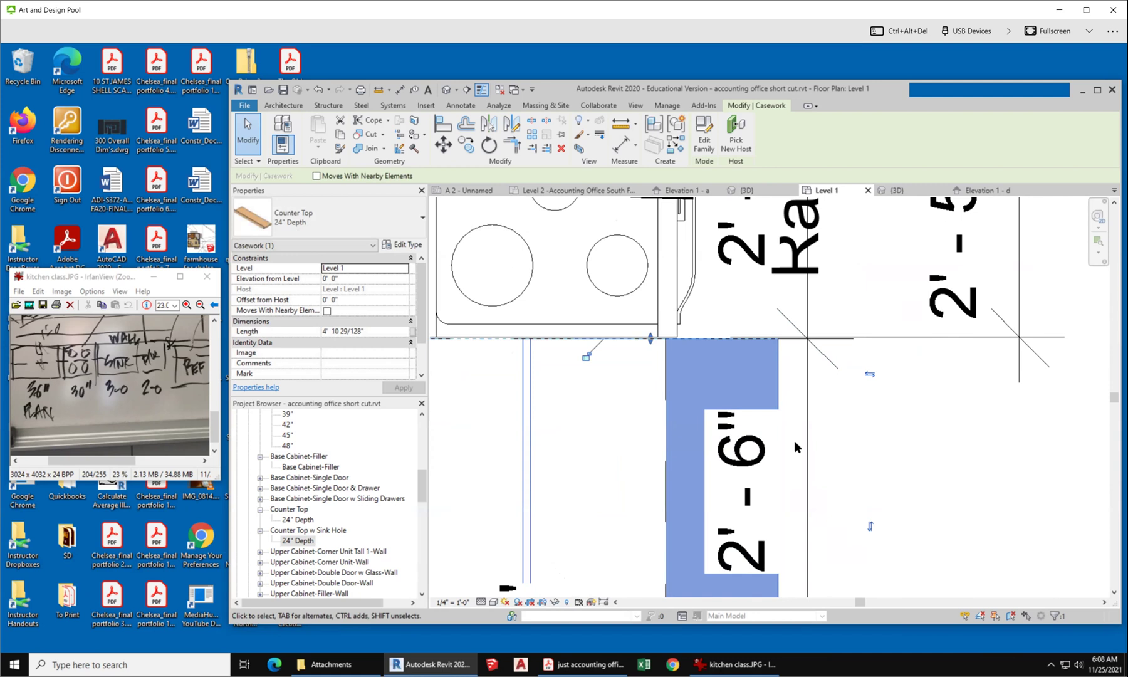
Align the plain counter top's outer end with the end of the base cabinet beside the range.
scroll(613, 271, down, 3)
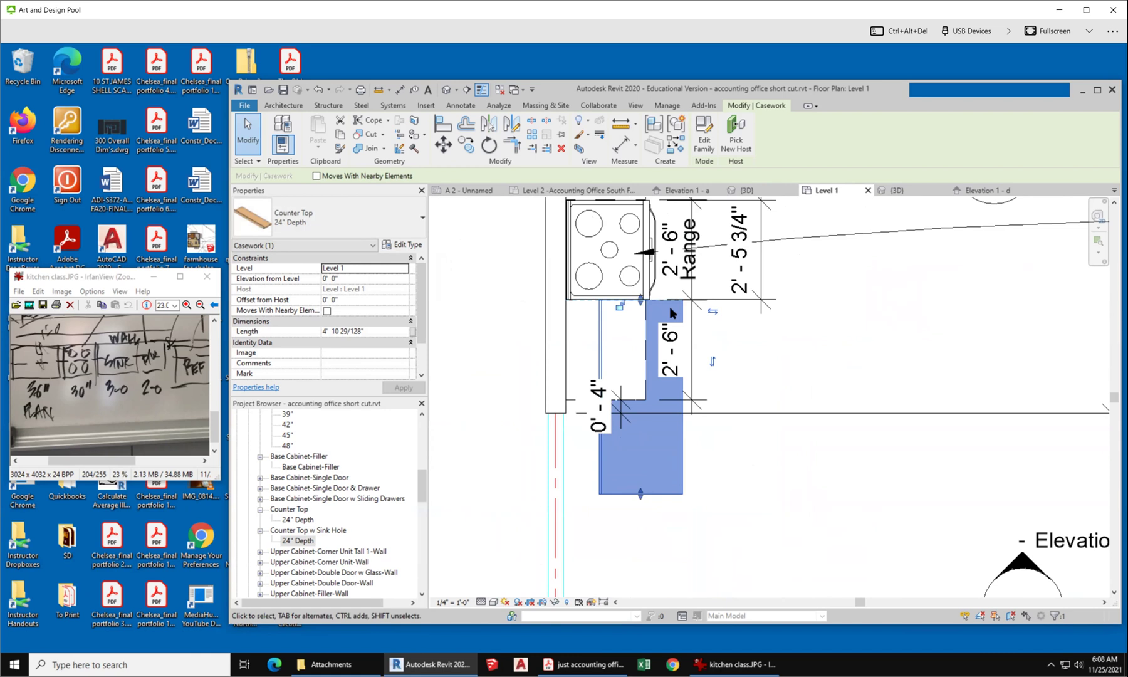
scroll(597, 410, up, 2)
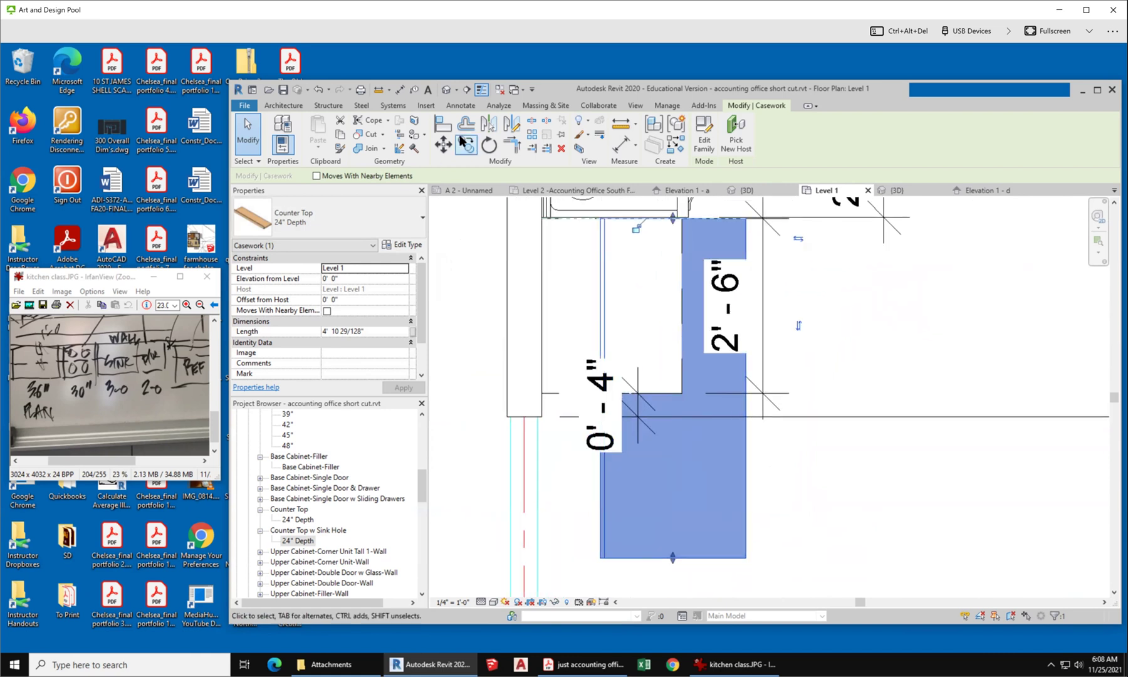
click(442, 123)
click(567, 393)
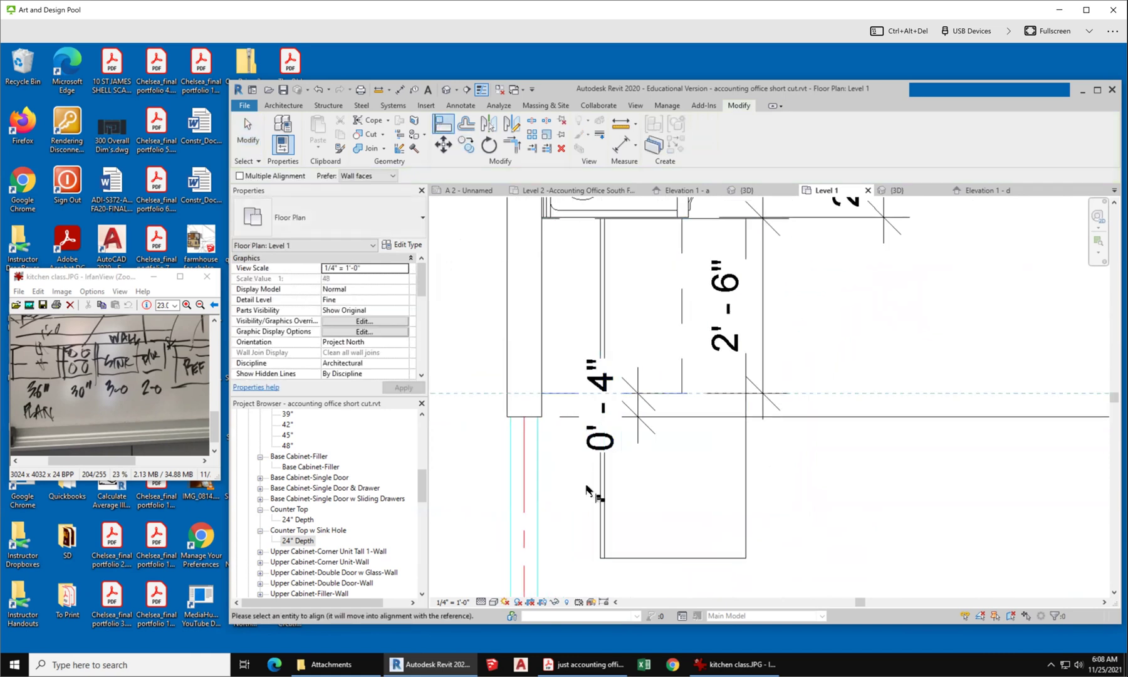
click(659, 557)
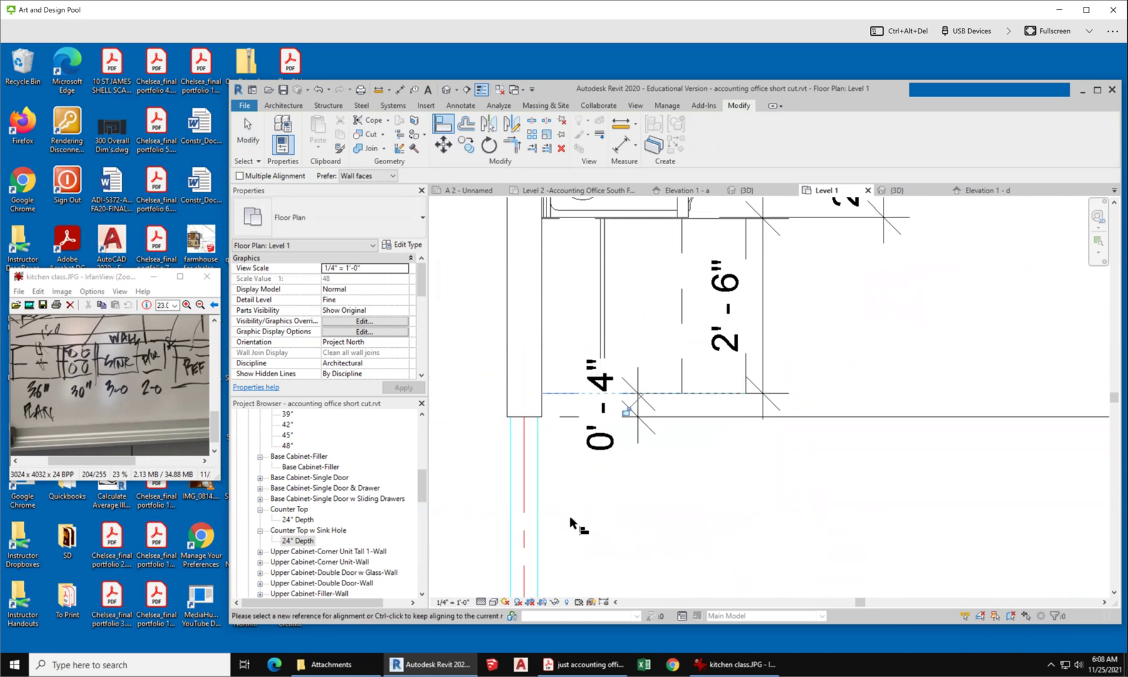
scroll(570, 518, down, 2)
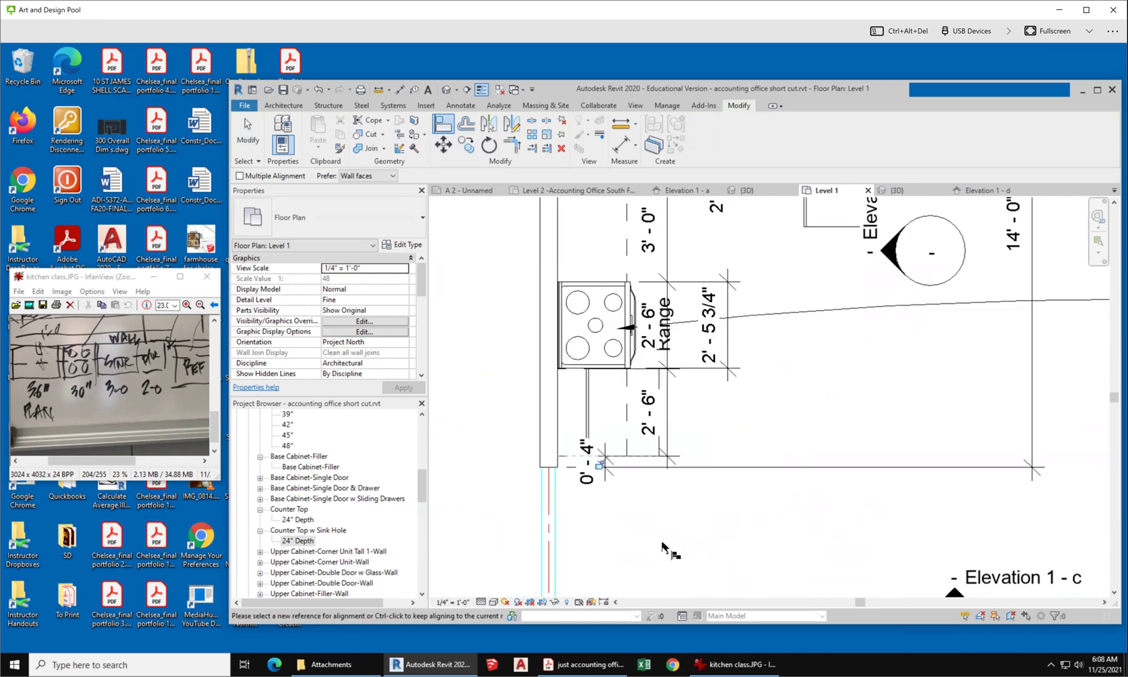
click(248, 132)
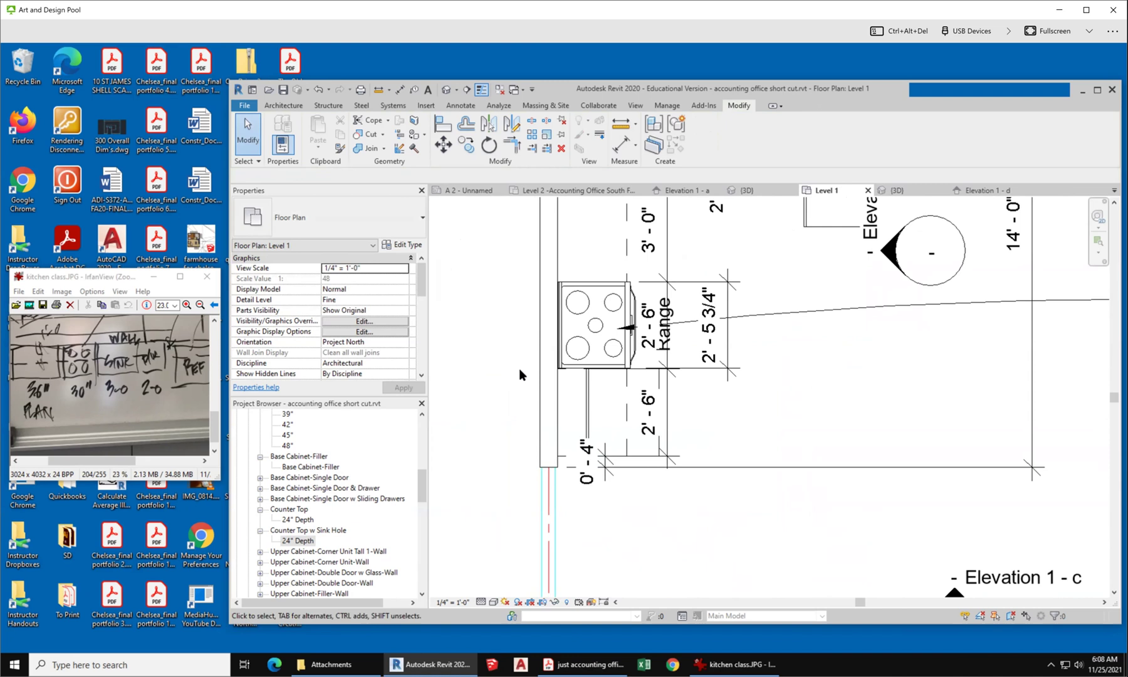
Try extending the plain counter top's outer end past the base cabinet to a length of about 2' 7 5/8".
click(589, 407)
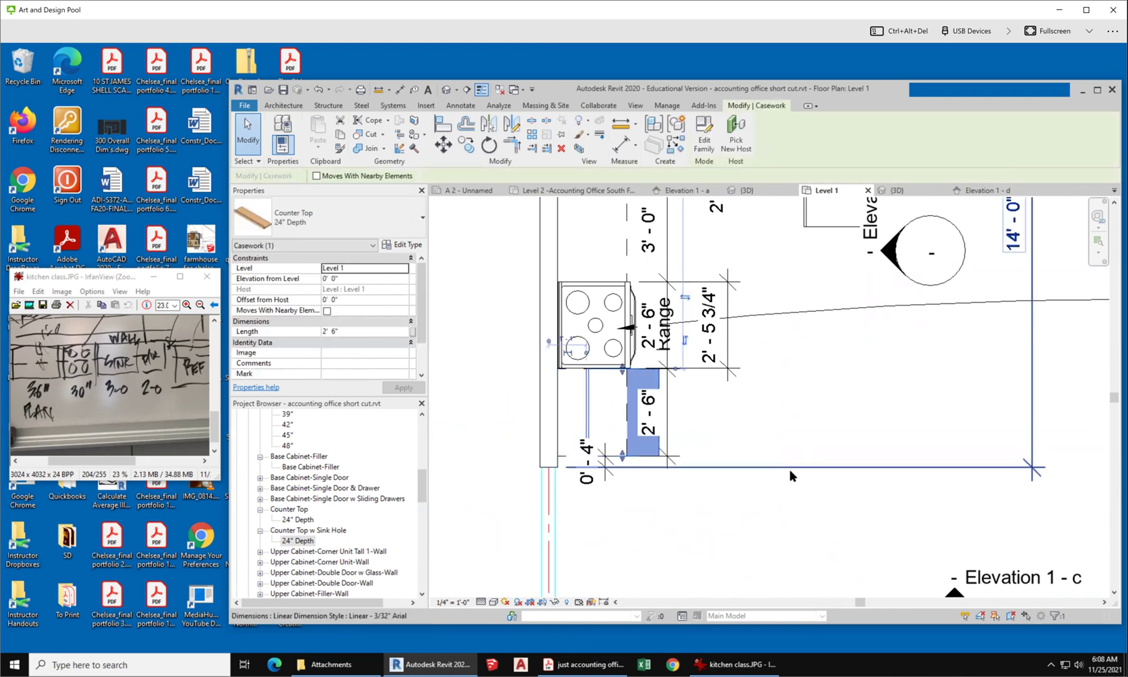
scroll(646, 461, up, 1)
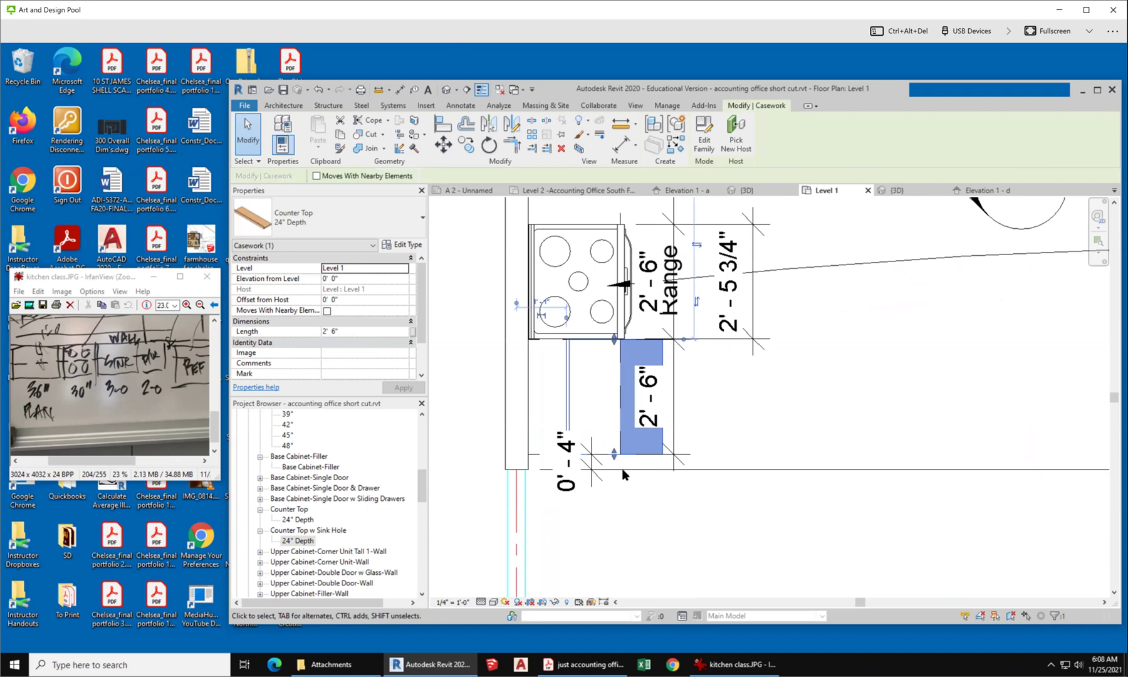
scroll(622, 471, up, 2)
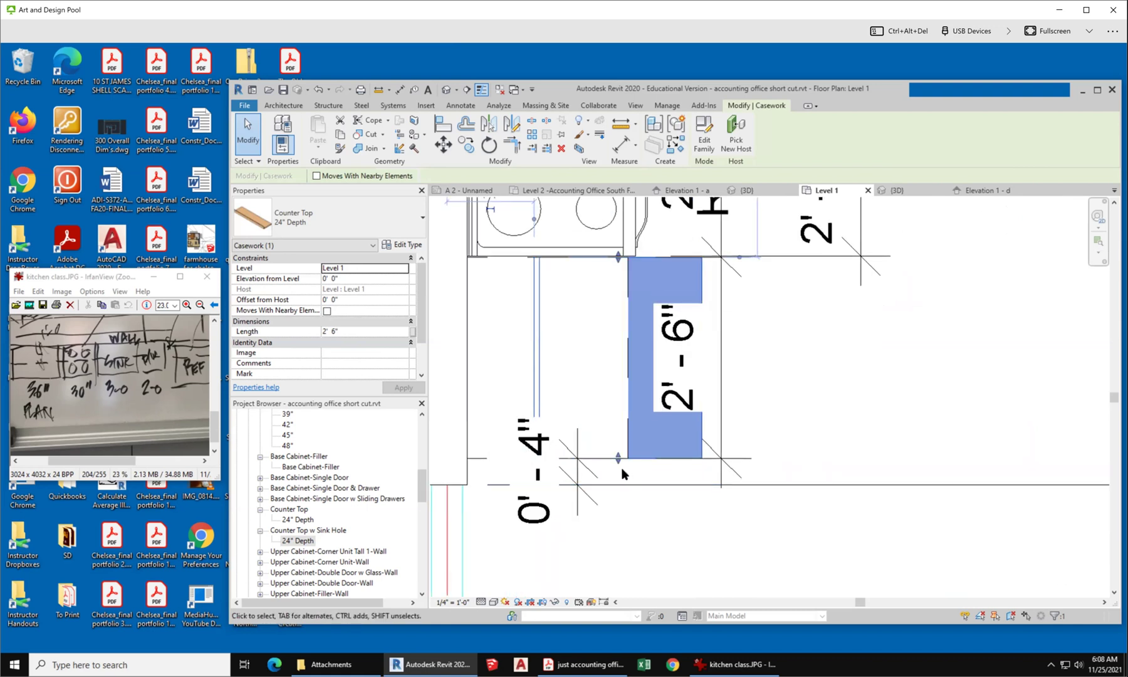
drag(616, 464, 627, 480)
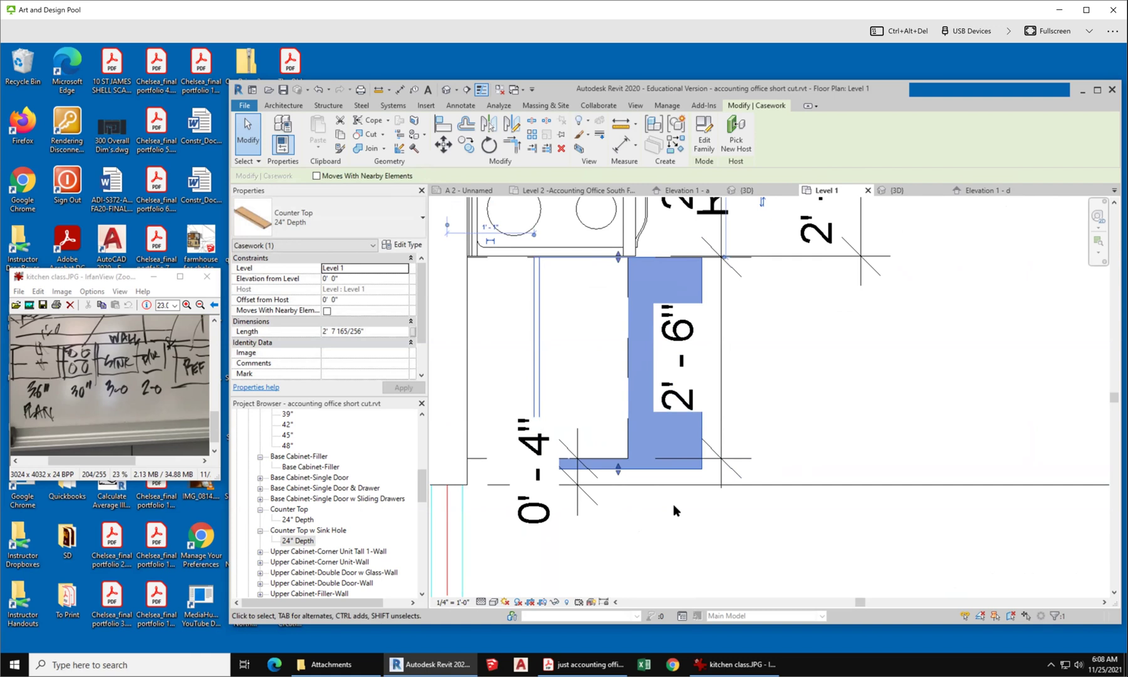
click(690, 513)
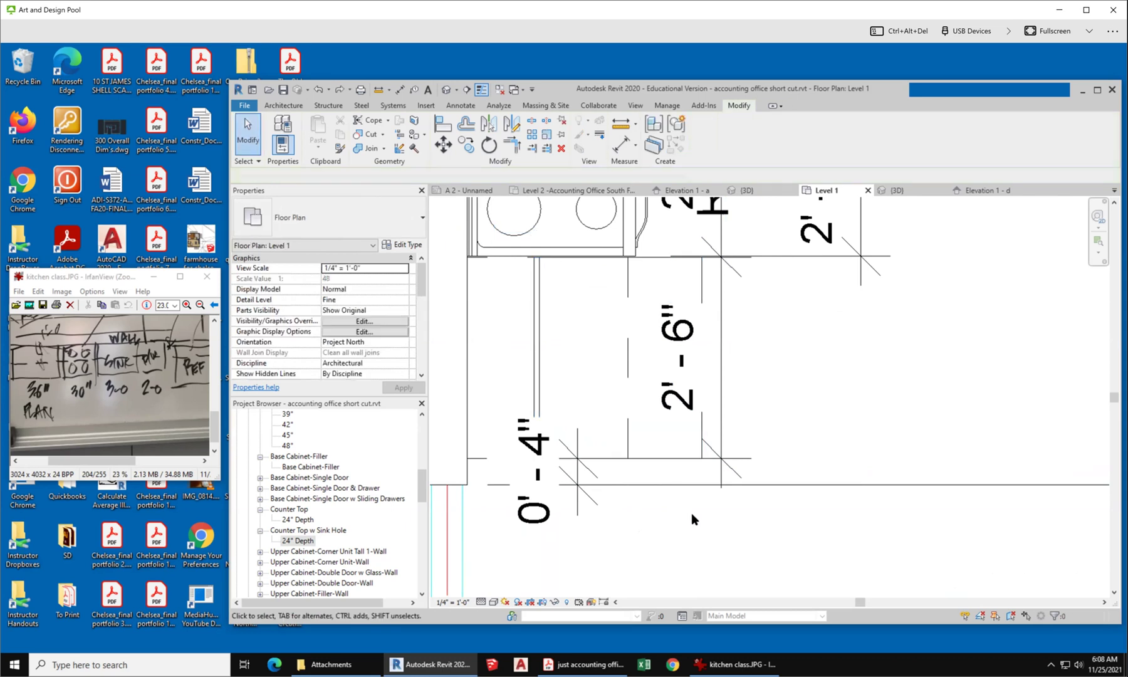
click(664, 389)
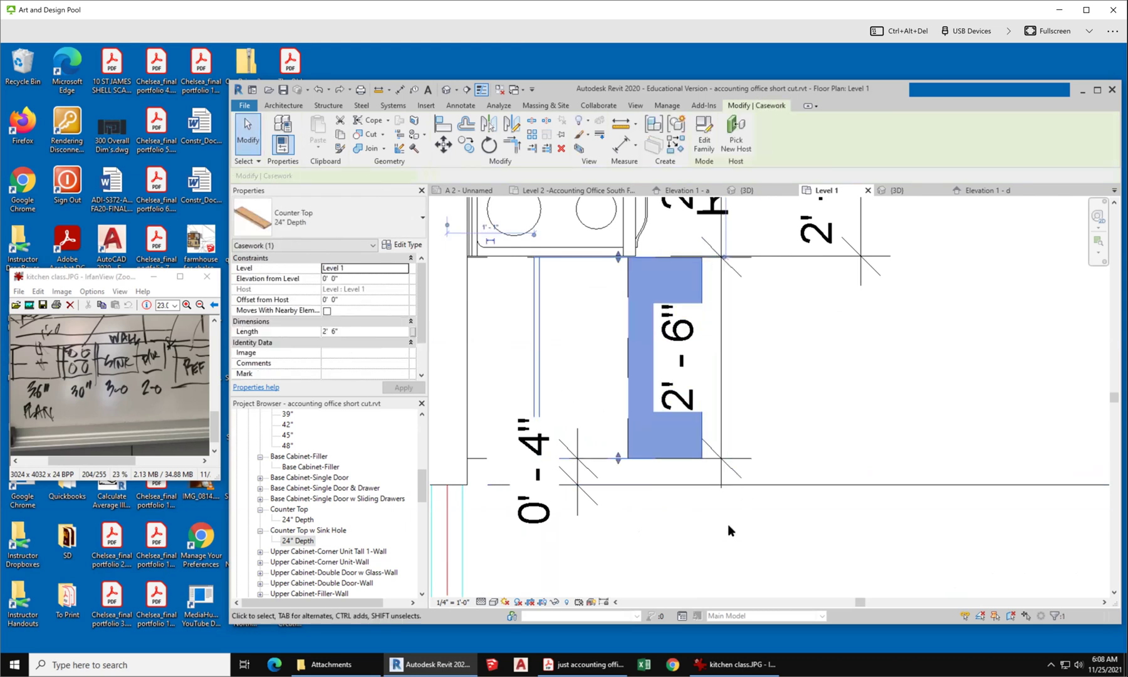
Align the back edge of the plain counter top with the face of the kitchen wall.
scroll(648, 573, down, 3)
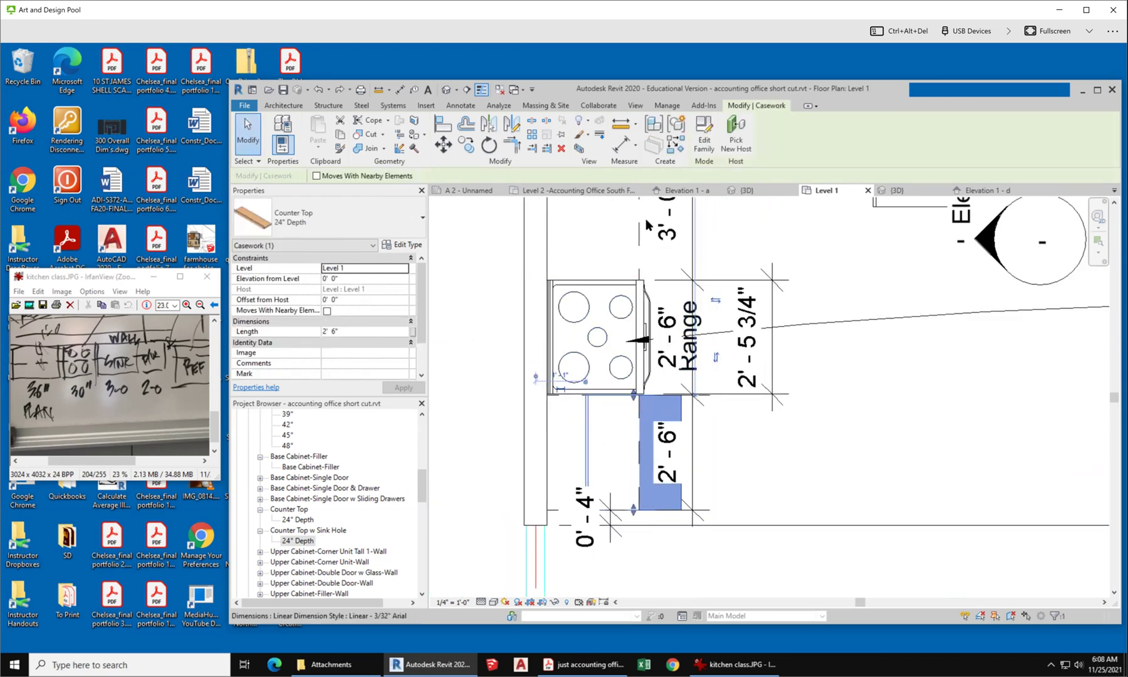
click(443, 124)
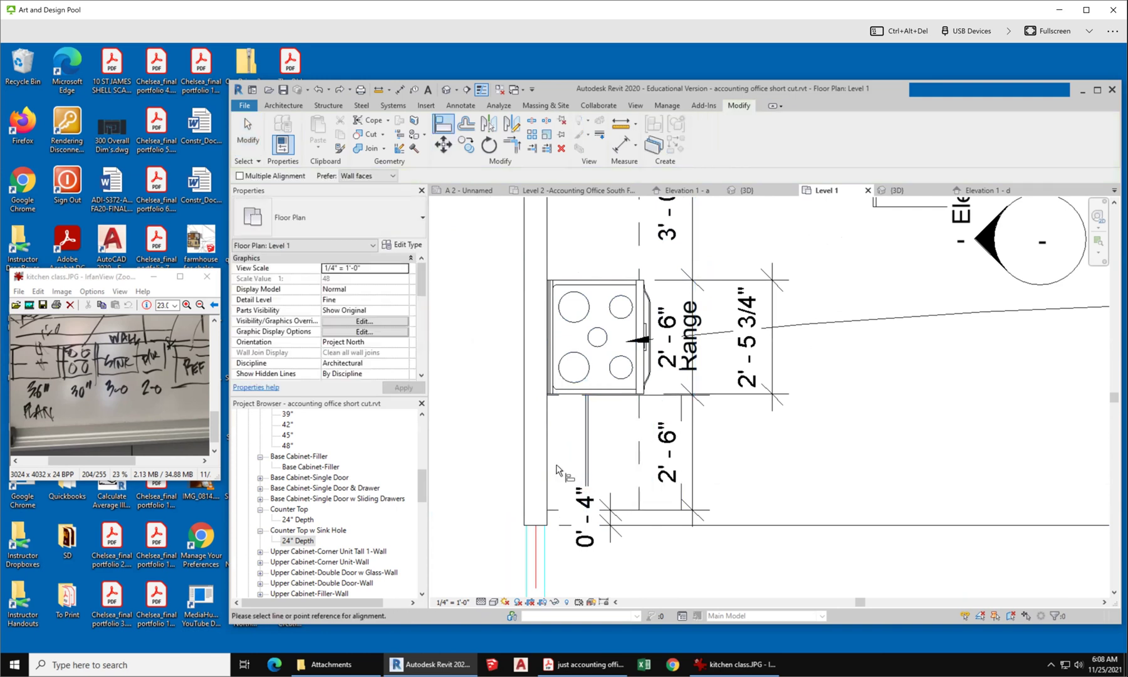
click(572, 473)
click(584, 477)
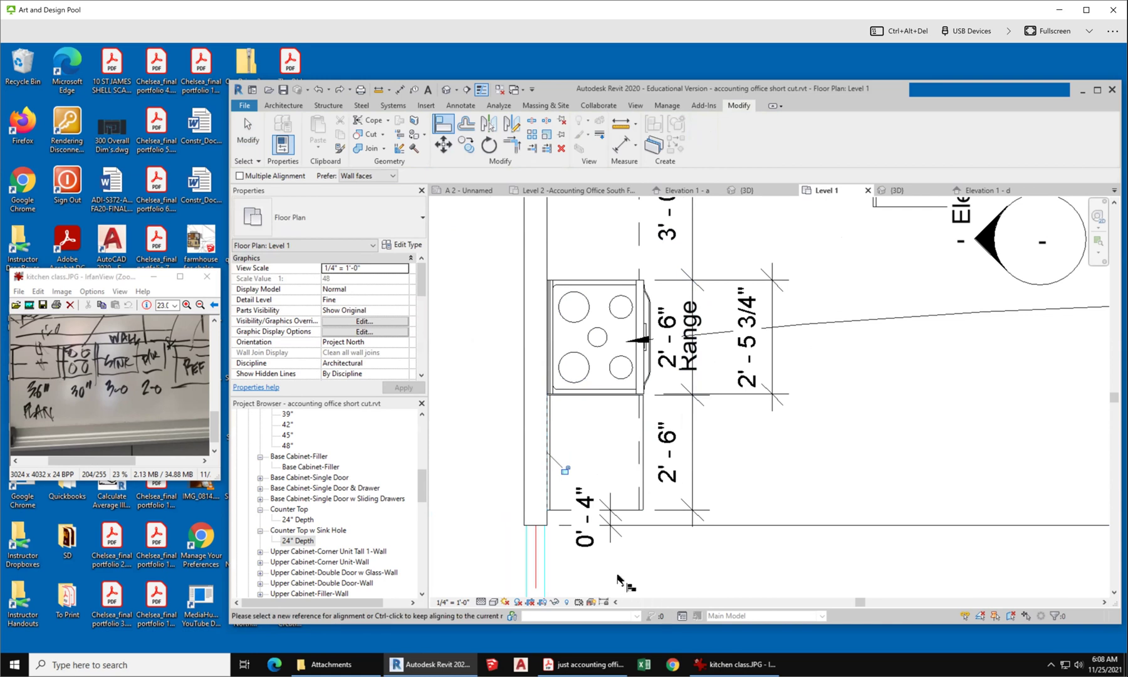
scroll(619, 580, down, 1)
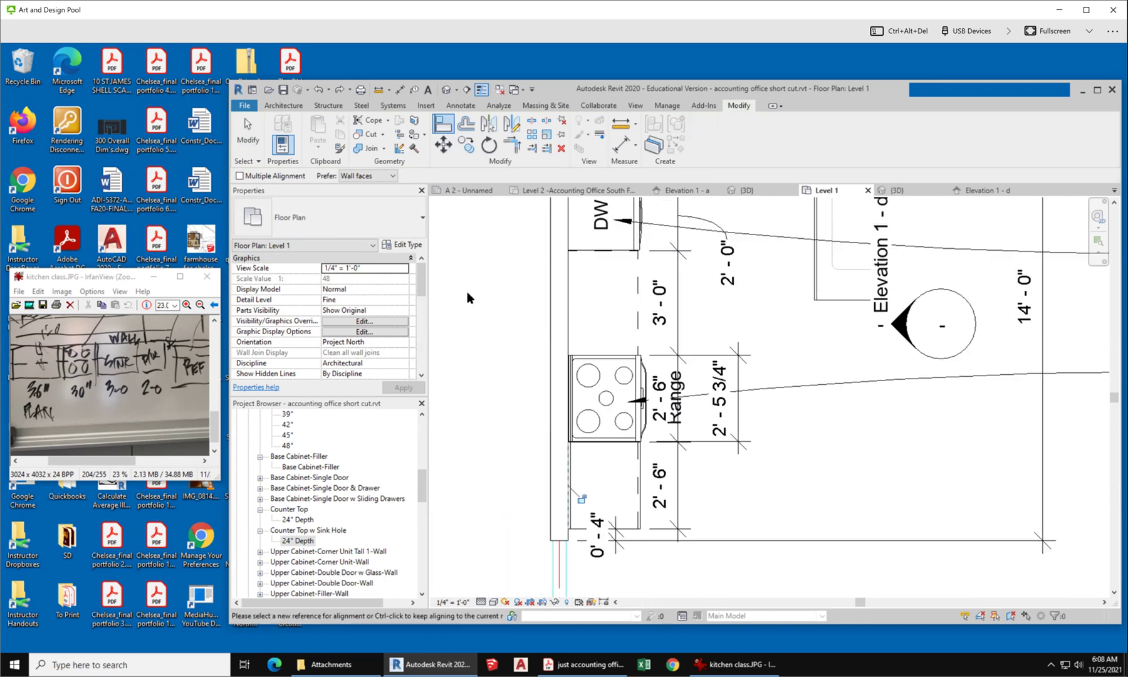
Examine in the 3D view how the plain counter top sits on the base cabinet beside the range.
click(893, 193)
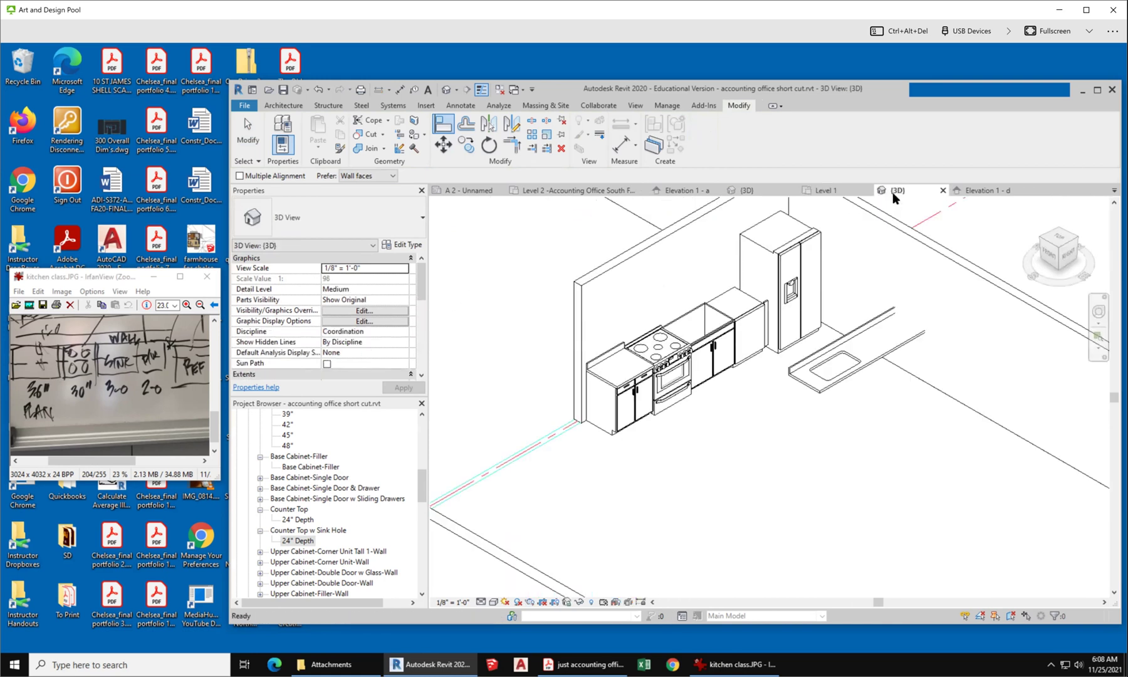
click(244, 126)
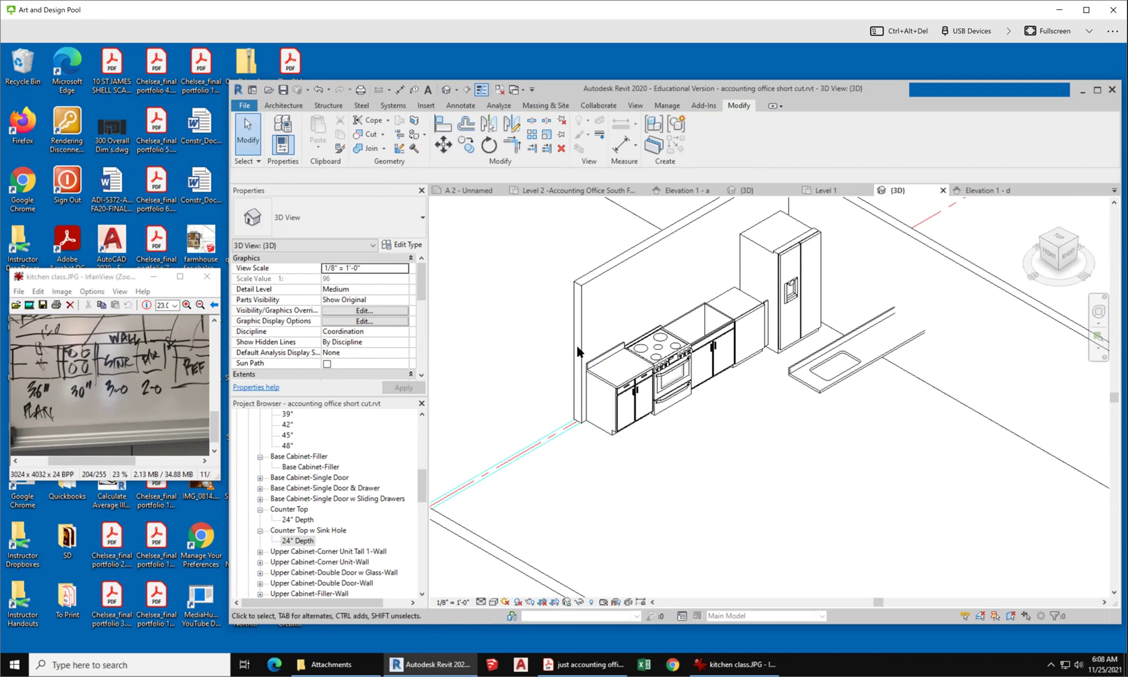
click(607, 361)
click(726, 509)
scroll(726, 510, up, 2)
scroll(625, 540, down, 2)
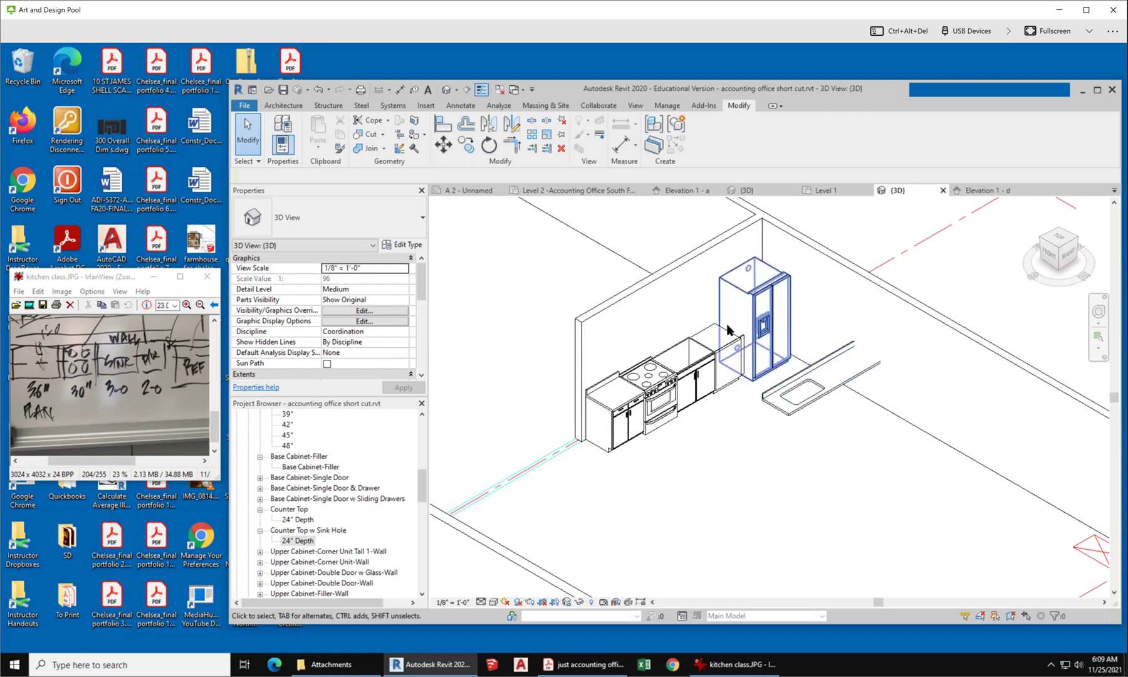
scroll(719, 373, up, 4)
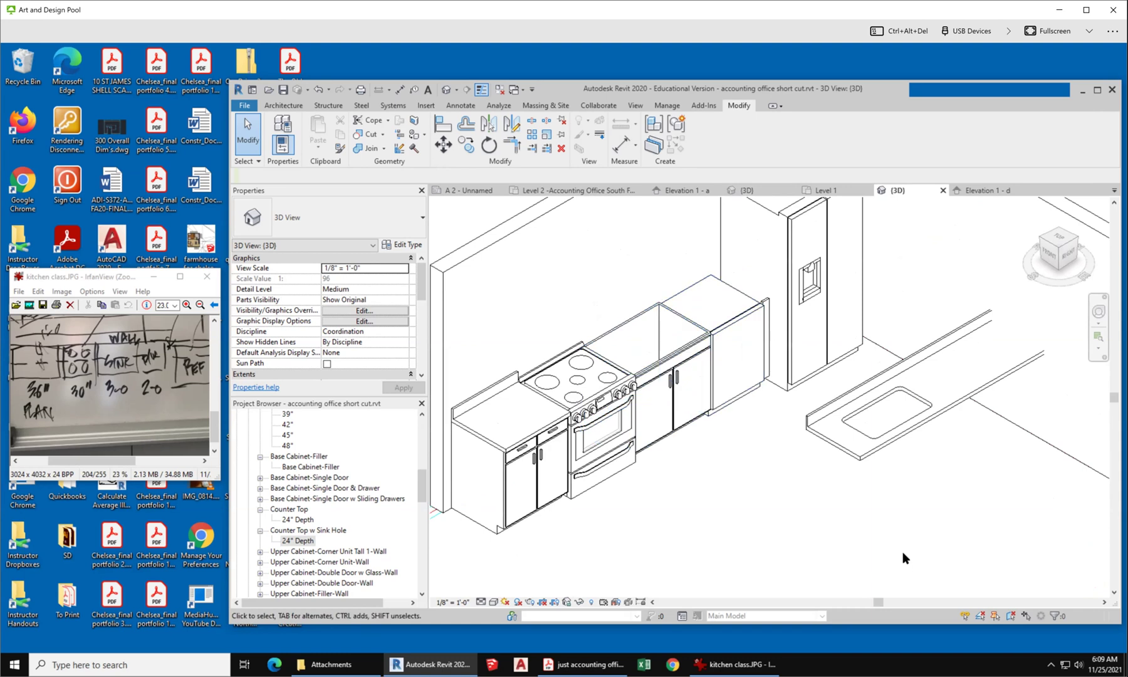
scroll(902, 551, down, 2)
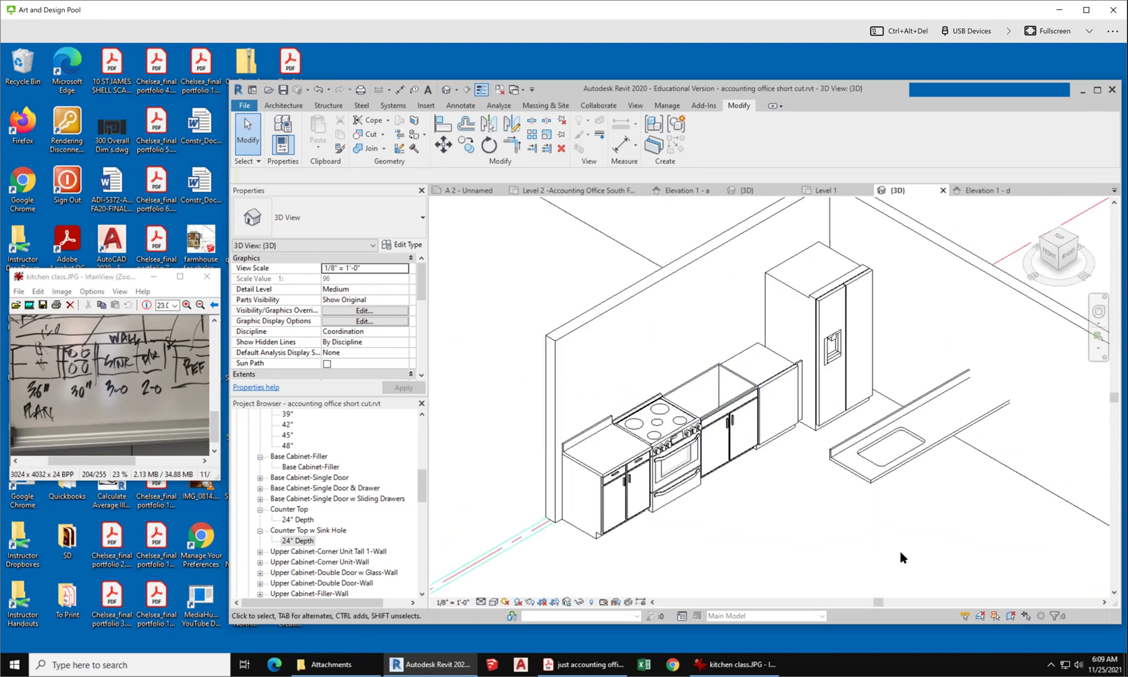
Shorten the sink counter top to about 4' 1 3/4" in the Level 1 plan and move it close to the dishwasher and sink base cabinet.
click(932, 404)
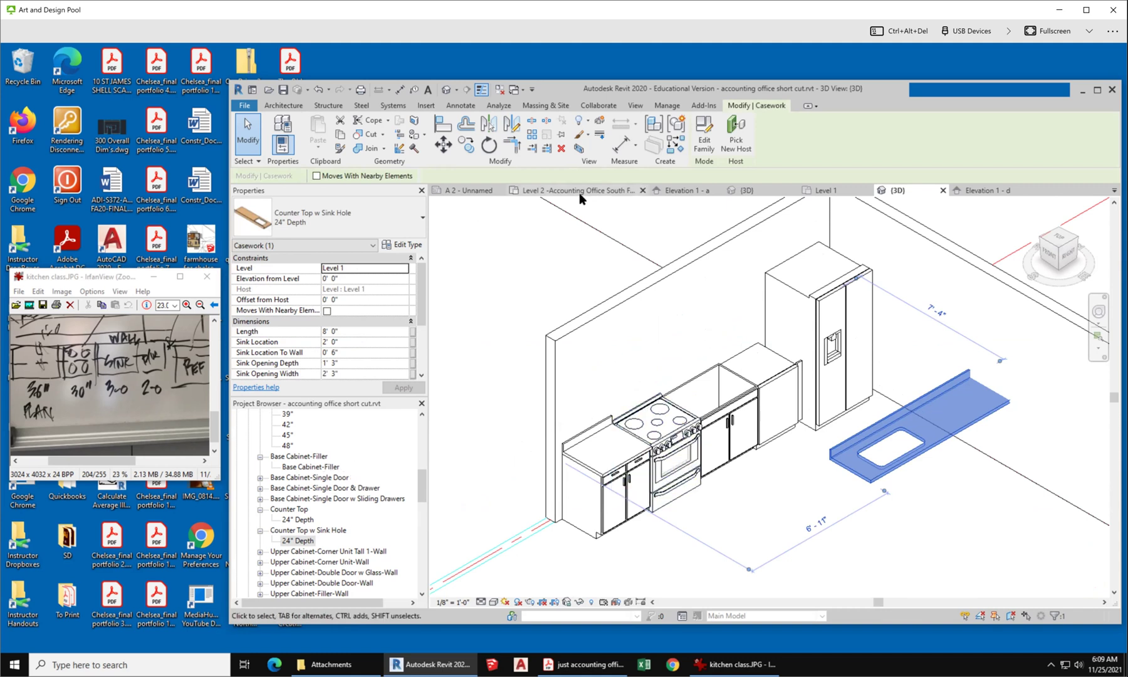
click(824, 190)
scroll(746, 489, down, 2)
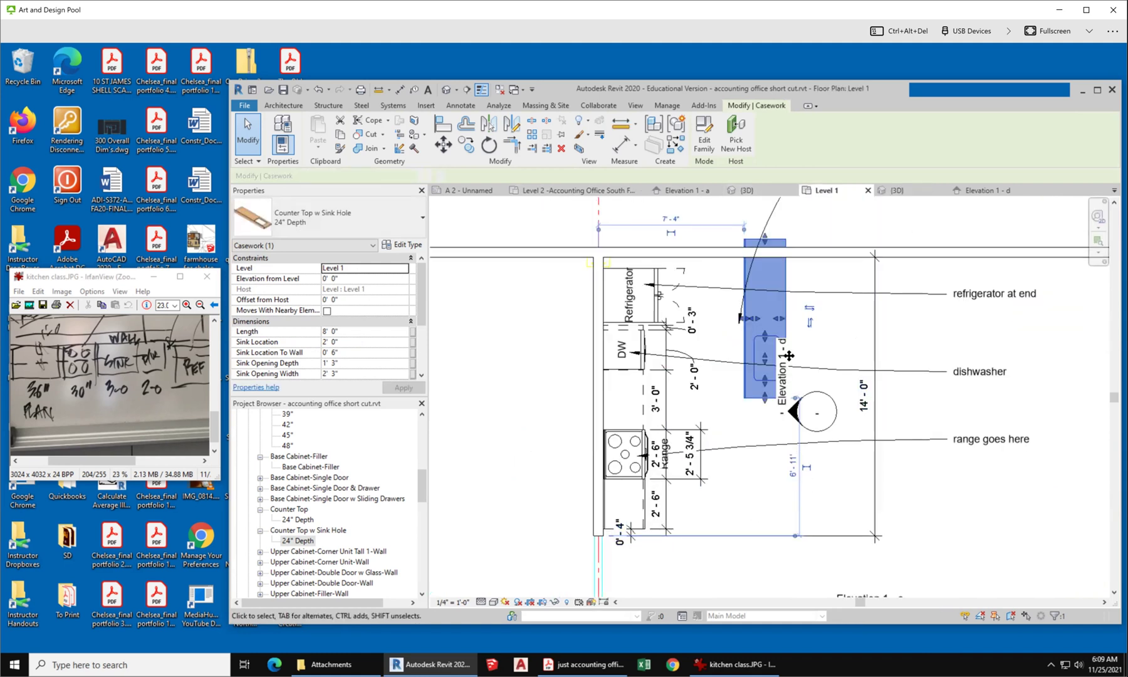
drag(765, 241, 568, 353)
scroll(752, 313, up, 3)
click(756, 473)
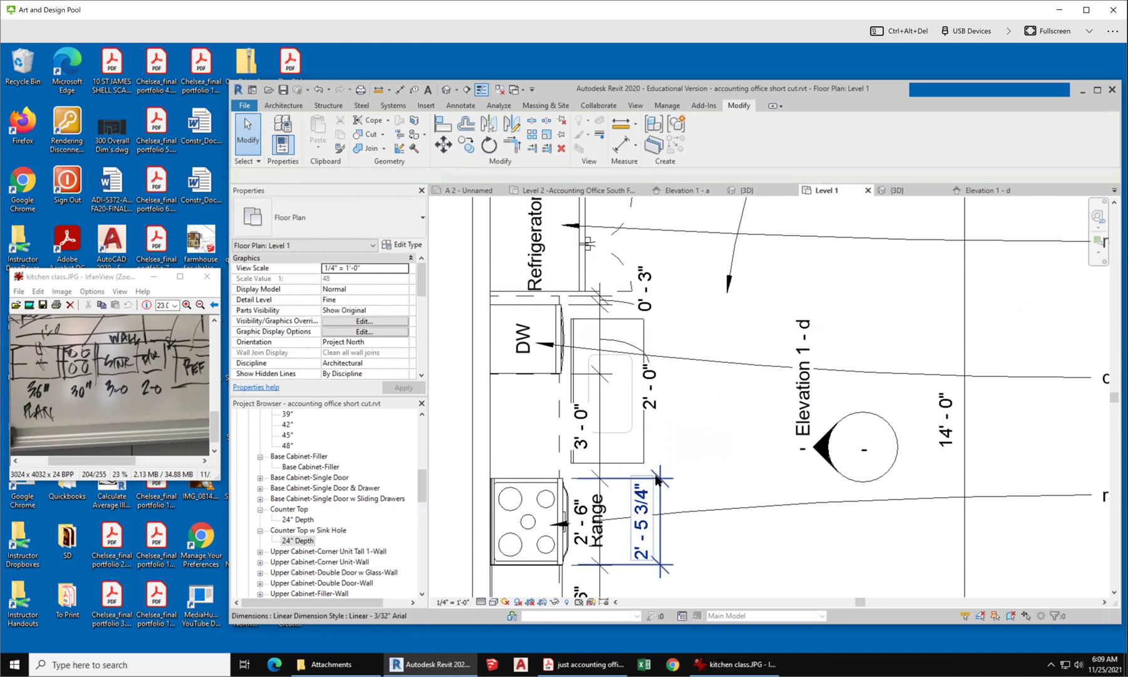
Move the sink counter top closer to the wall so that it overlaps the dishwasher and the 3' 0" sink base cabinet.
scroll(629, 474, up, 2)
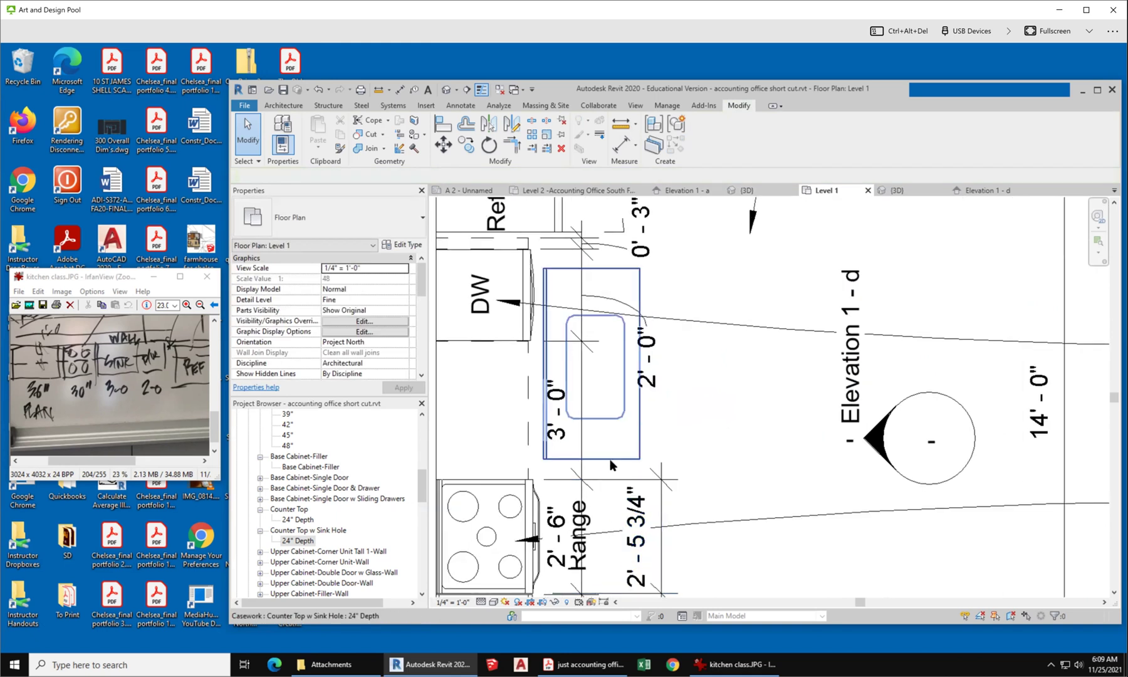
click(606, 460)
scroll(760, 423, down, 1)
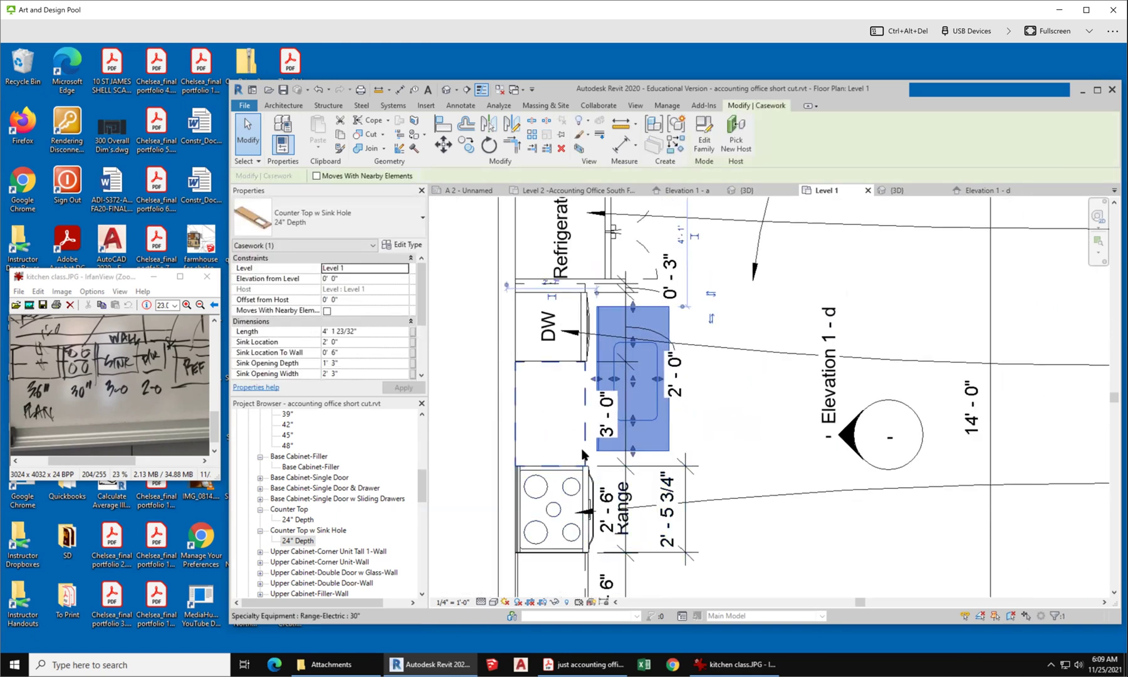
click(765, 438)
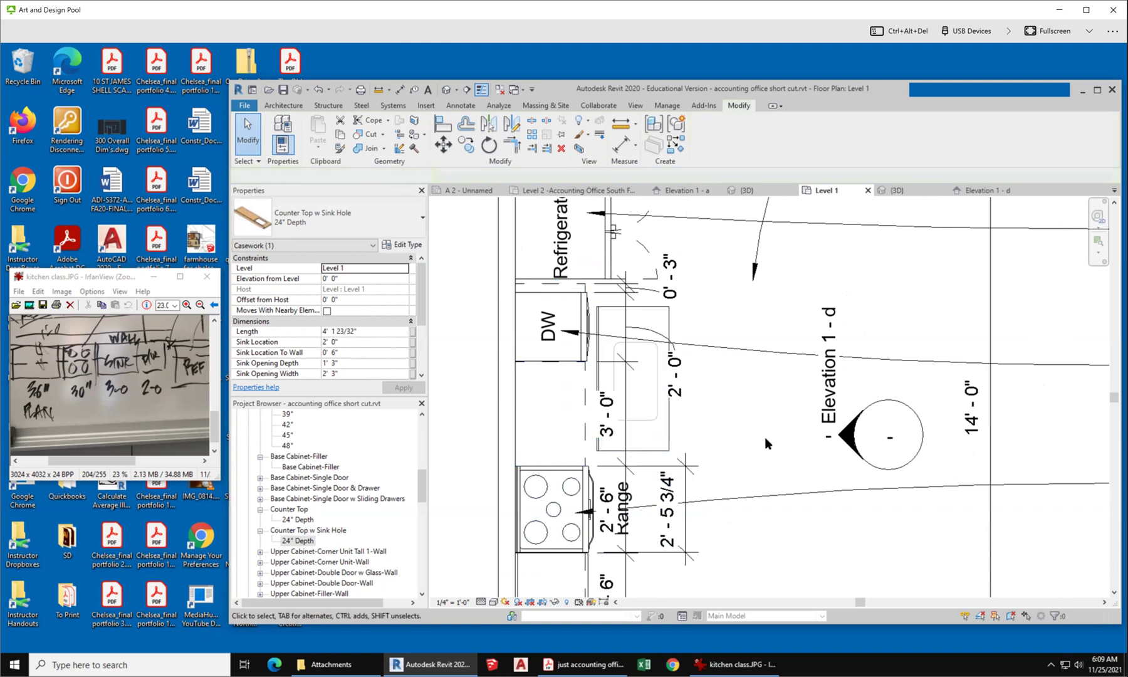
scroll(508, 495, up, 2)
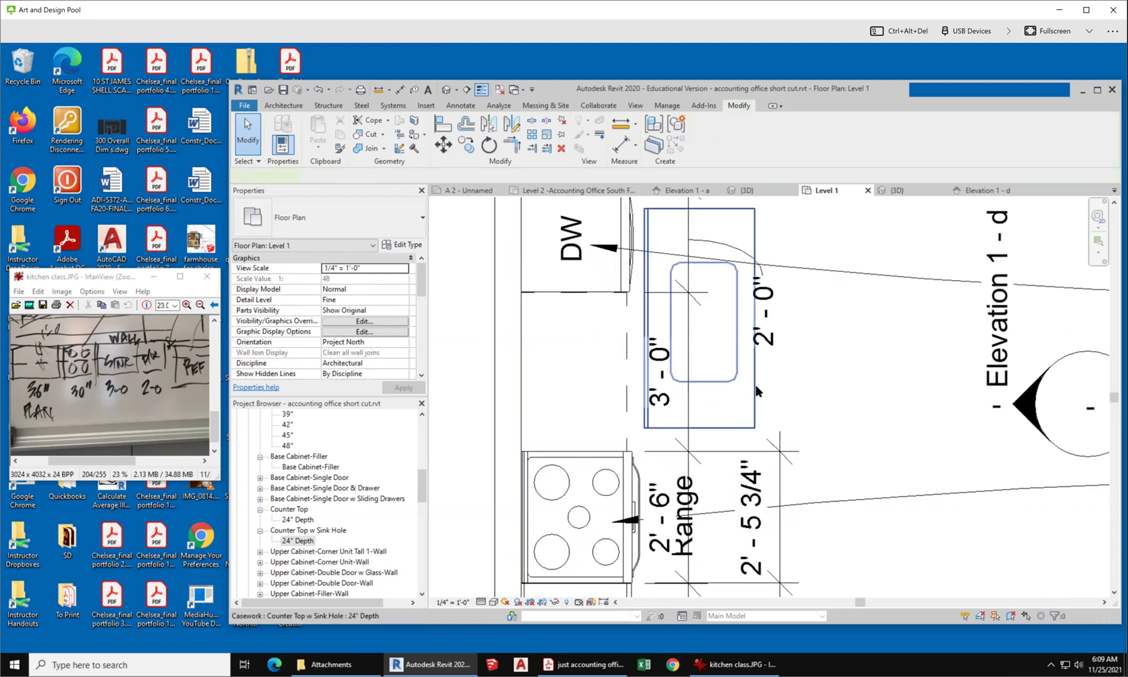
click(757, 391)
drag(757, 391, 685, 382)
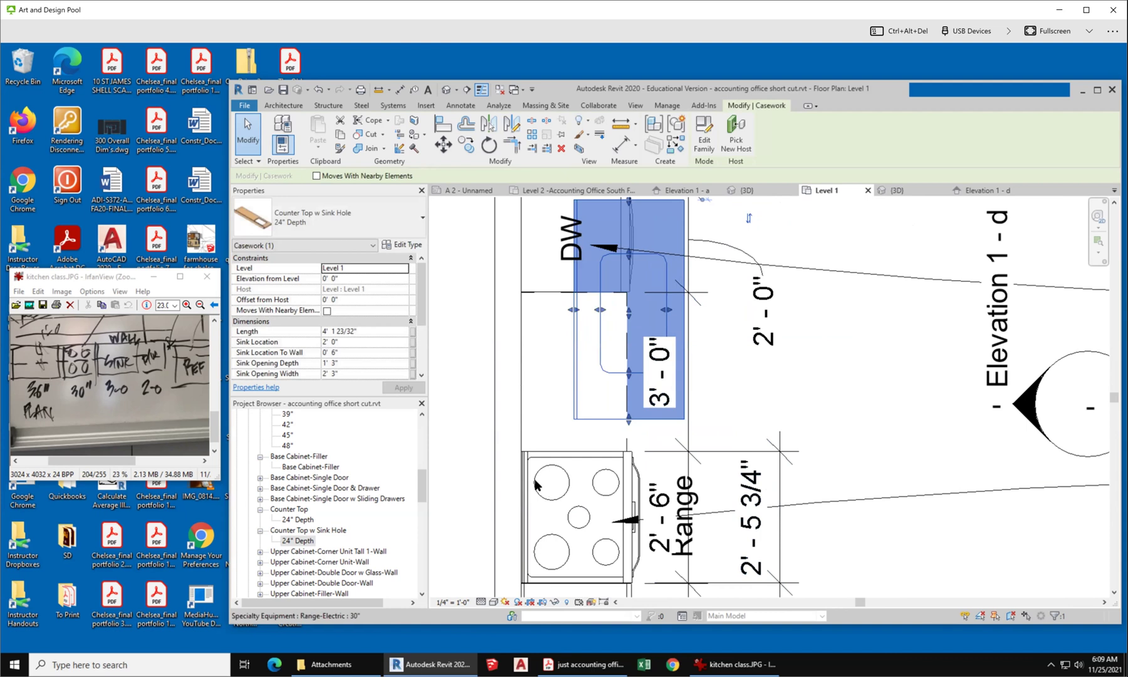
scroll(536, 484, up, 4)
click(877, 384)
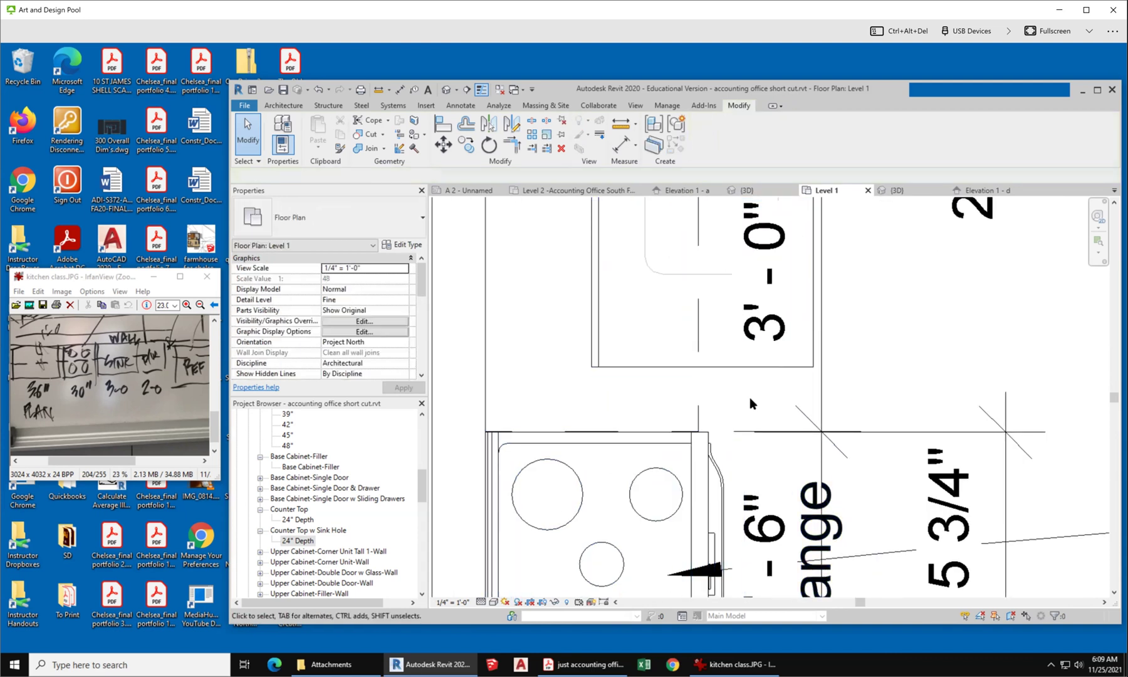
Align the range-side end of the sink counter top with the edge of the range in the Level 1 plan.
scroll(675, 433, up, 2)
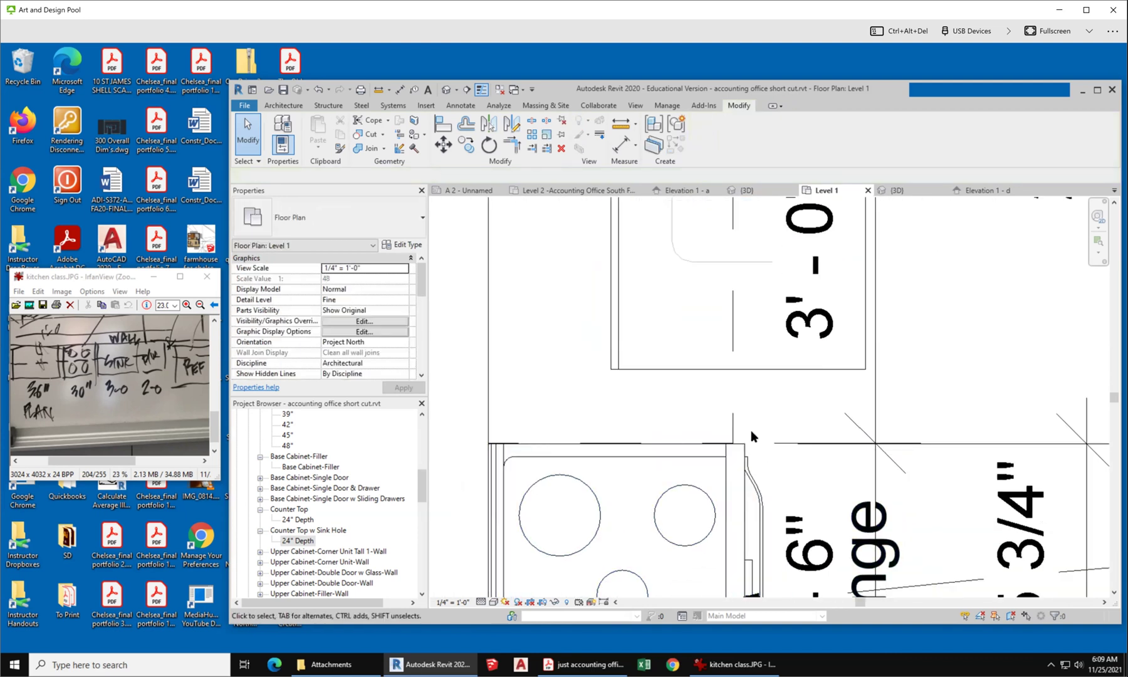
scroll(721, 429, down, 2)
scroll(665, 449, up, 4)
scroll(666, 450, up, 2)
scroll(628, 460, down, 2)
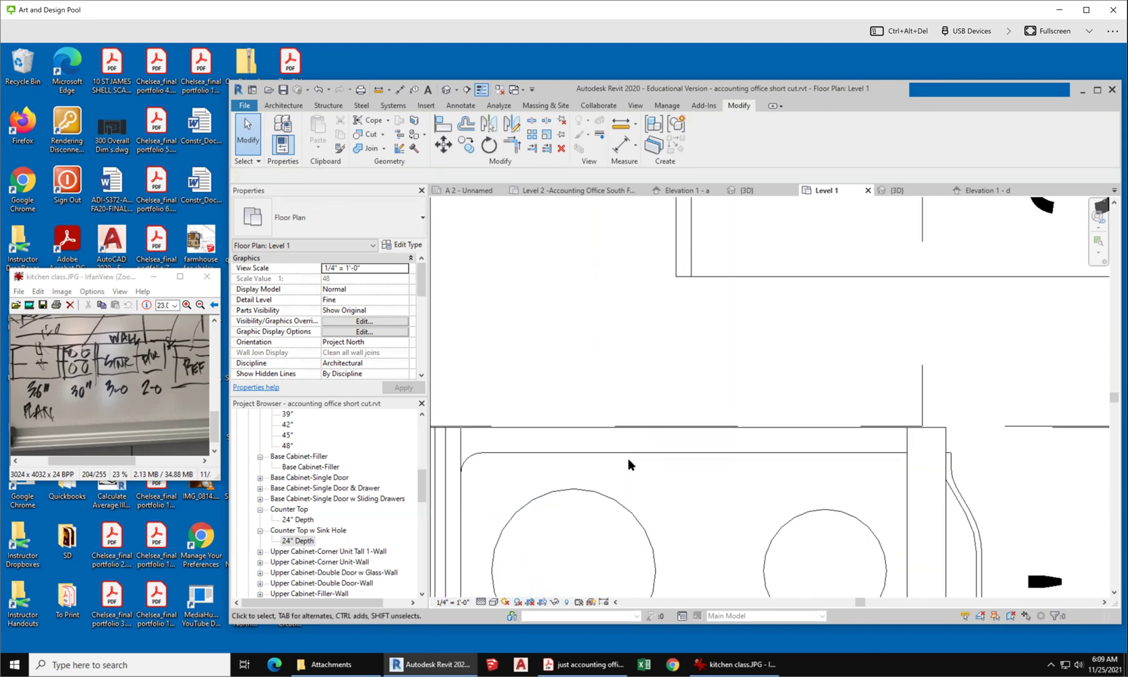
click(443, 124)
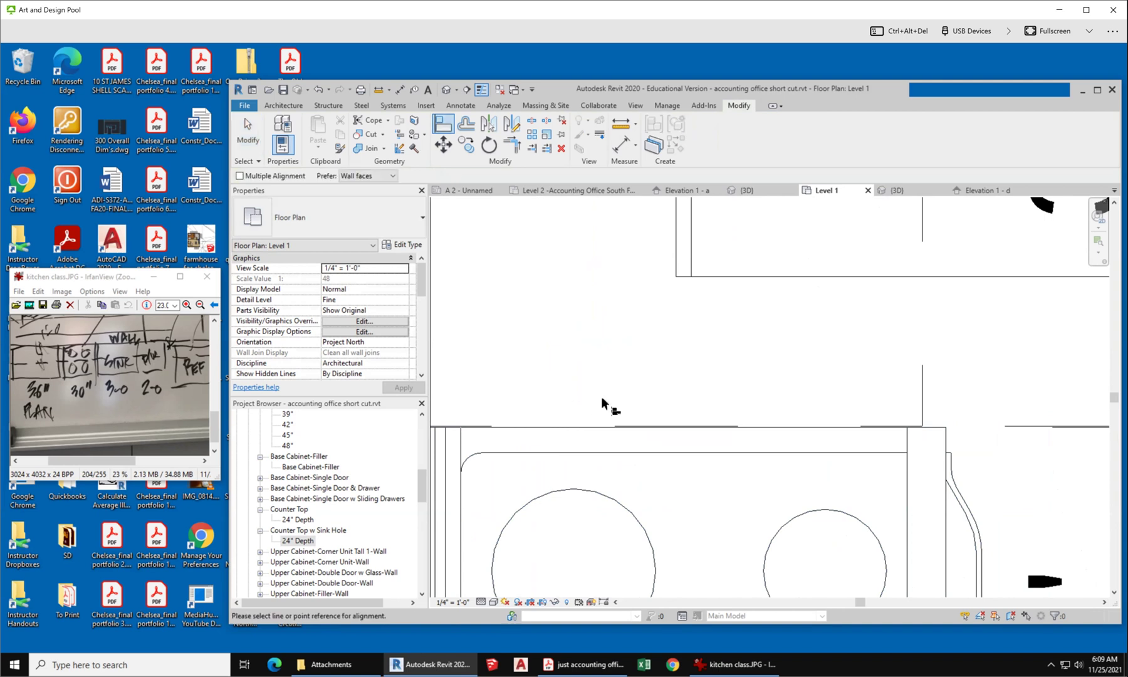
click(644, 421)
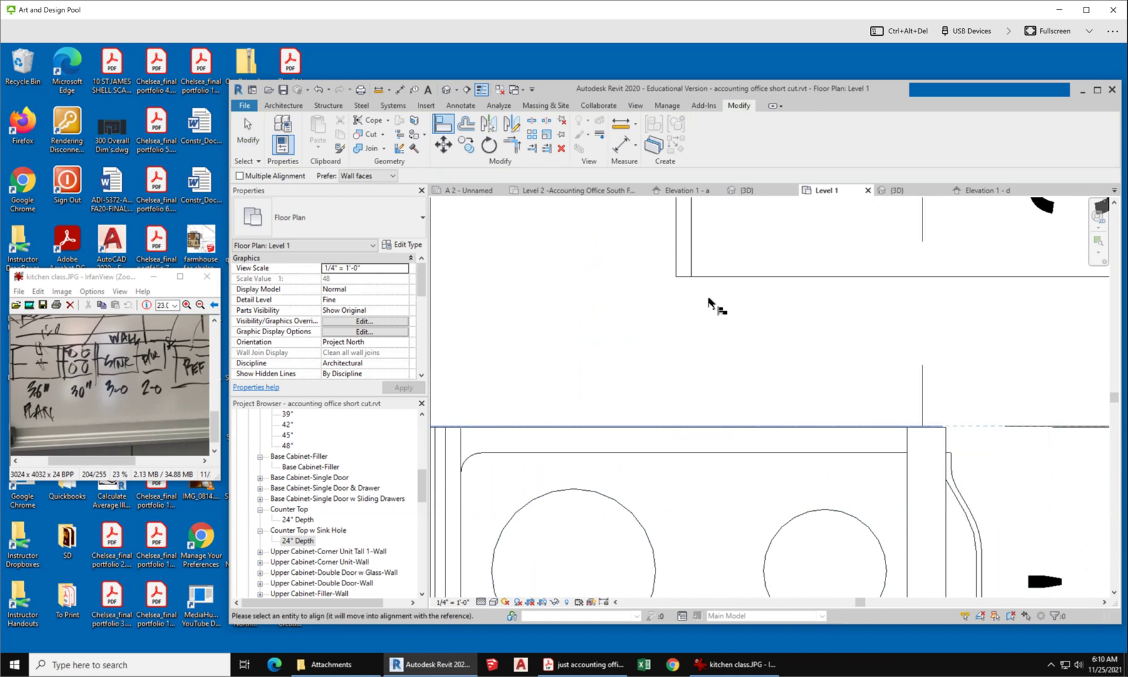
click(738, 276)
scroll(594, 498, up, 3)
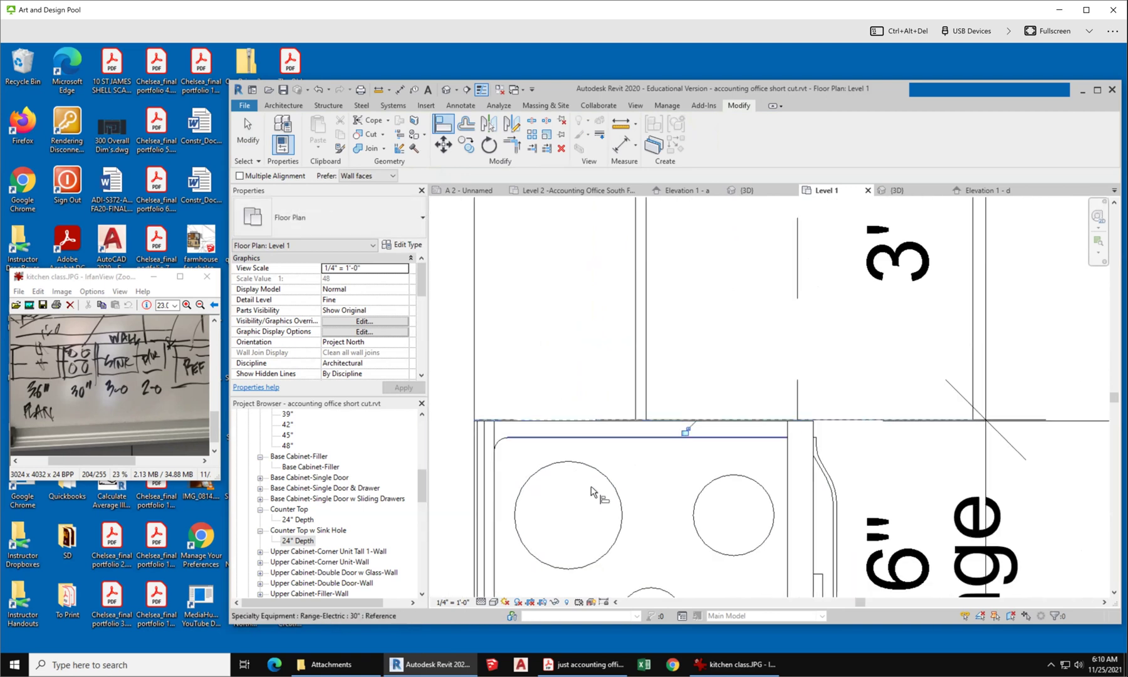
Align the dishwasher-side end of the sink counter top with the filler edge next to the refrigerator.
scroll(588, 503, down, 4)
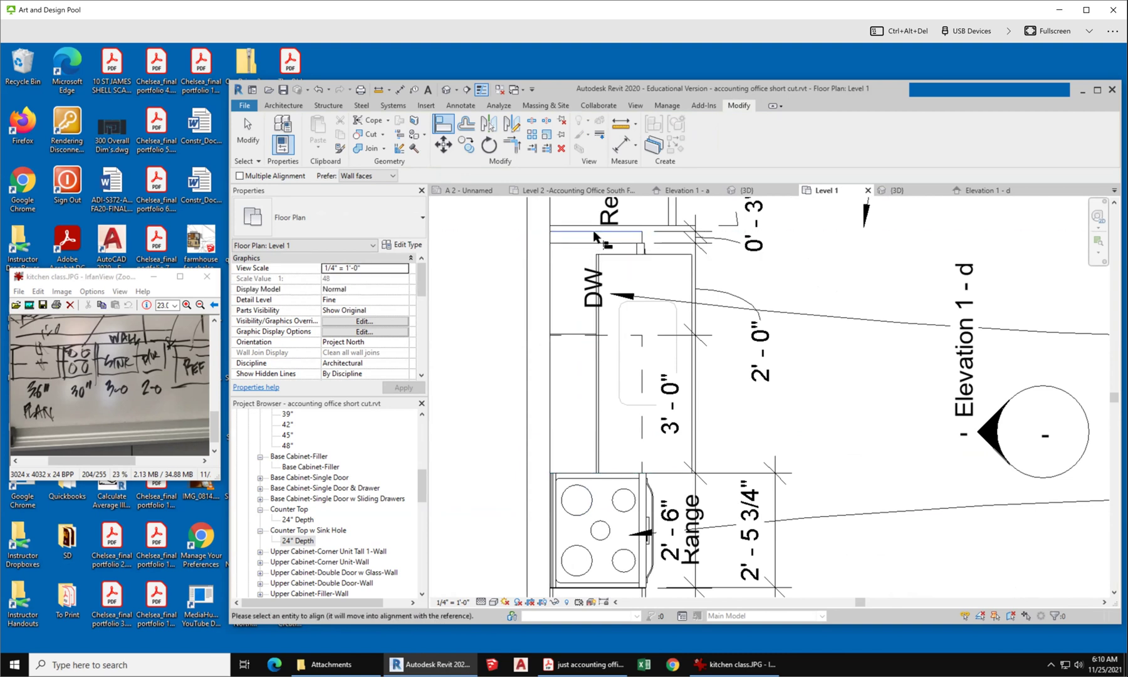
click(616, 254)
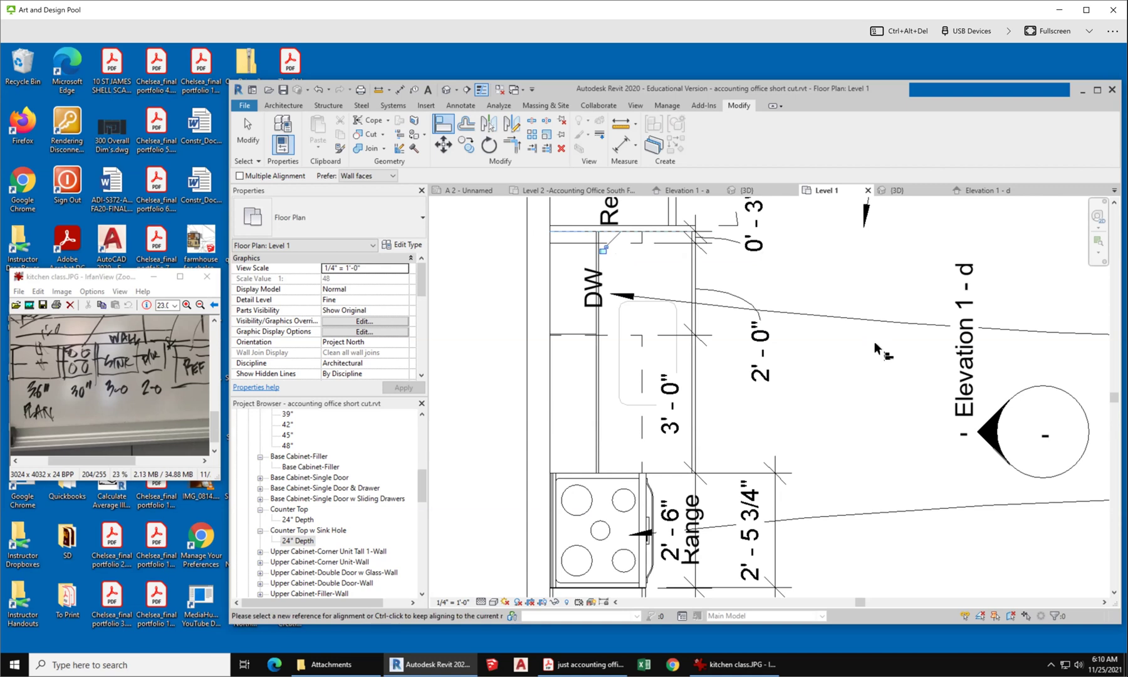
click(239, 127)
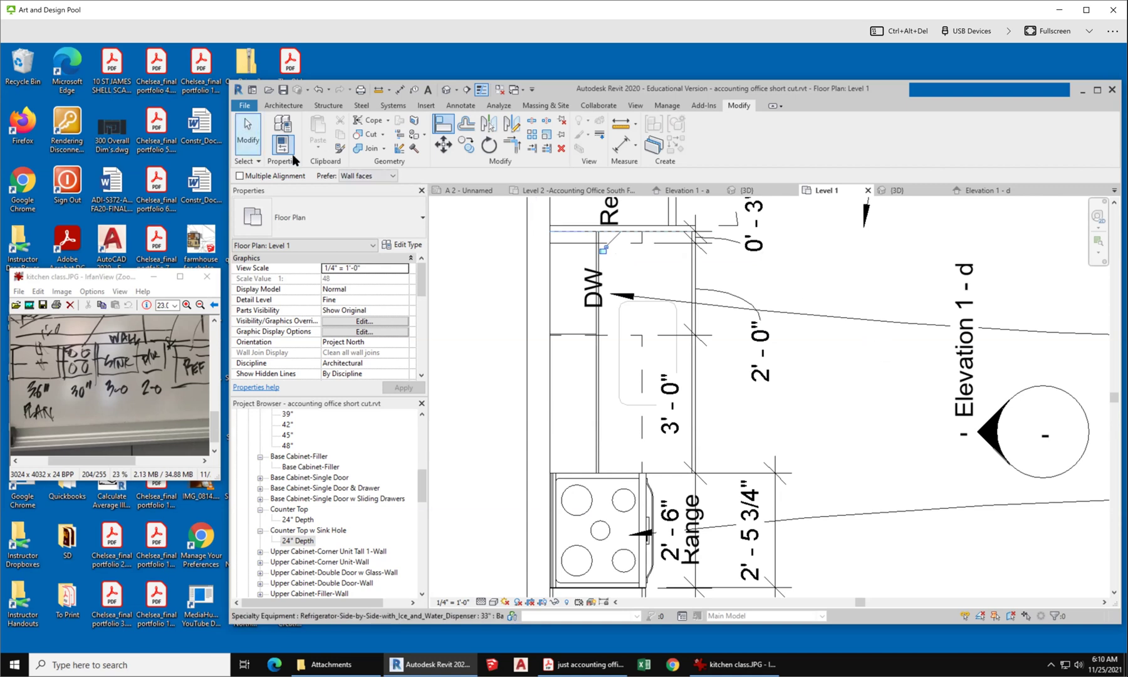
click(604, 371)
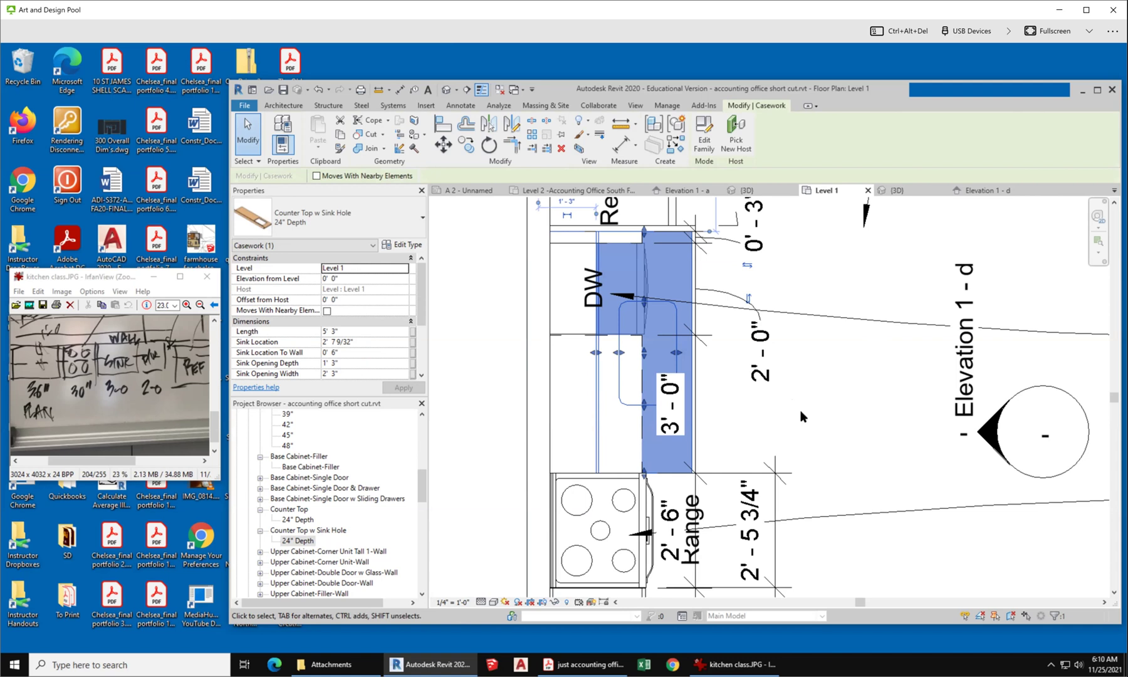
click(802, 412)
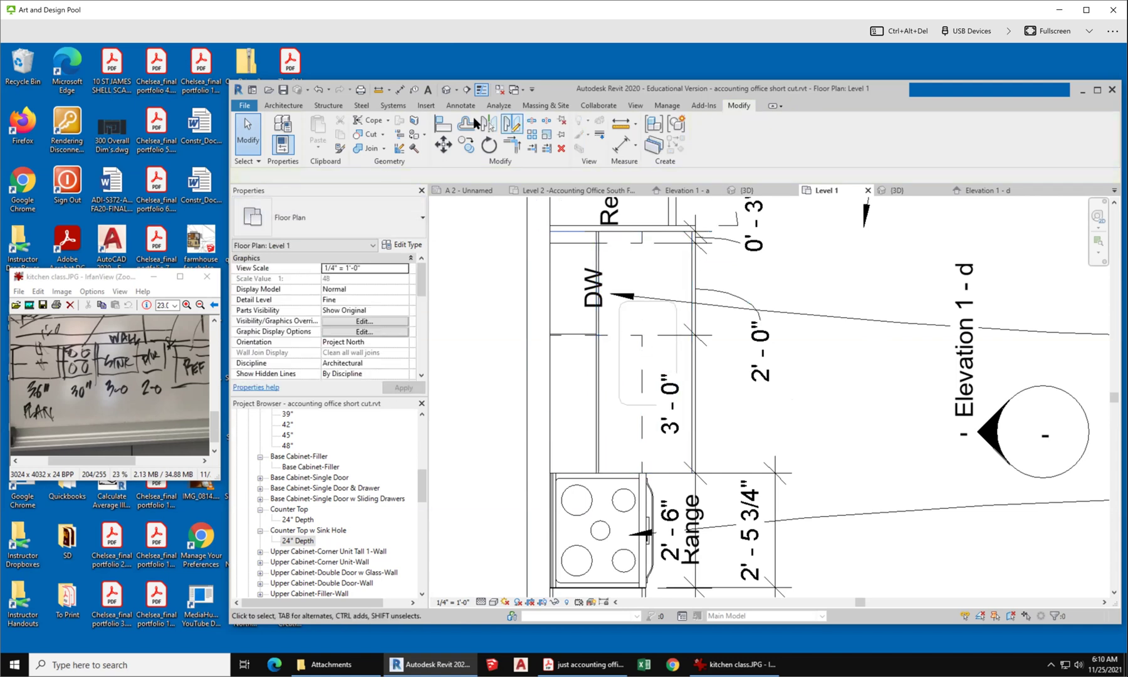
Align the back edge of the sink counter top with the face of the kitchen wall.
click(444, 129)
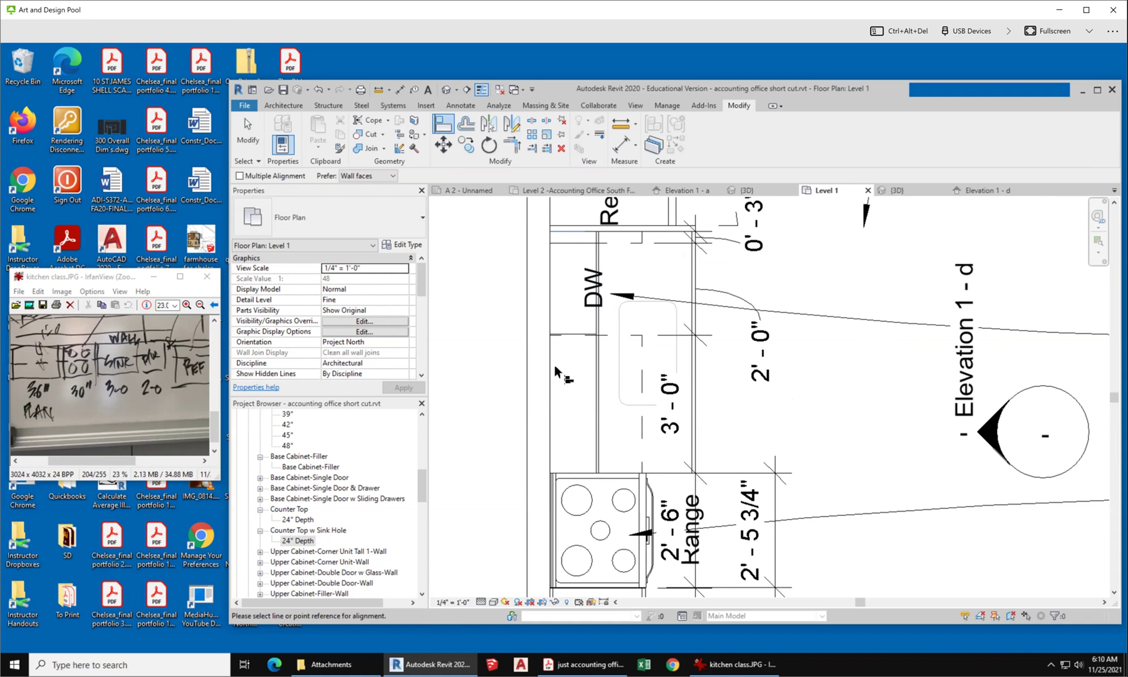
click(550, 327)
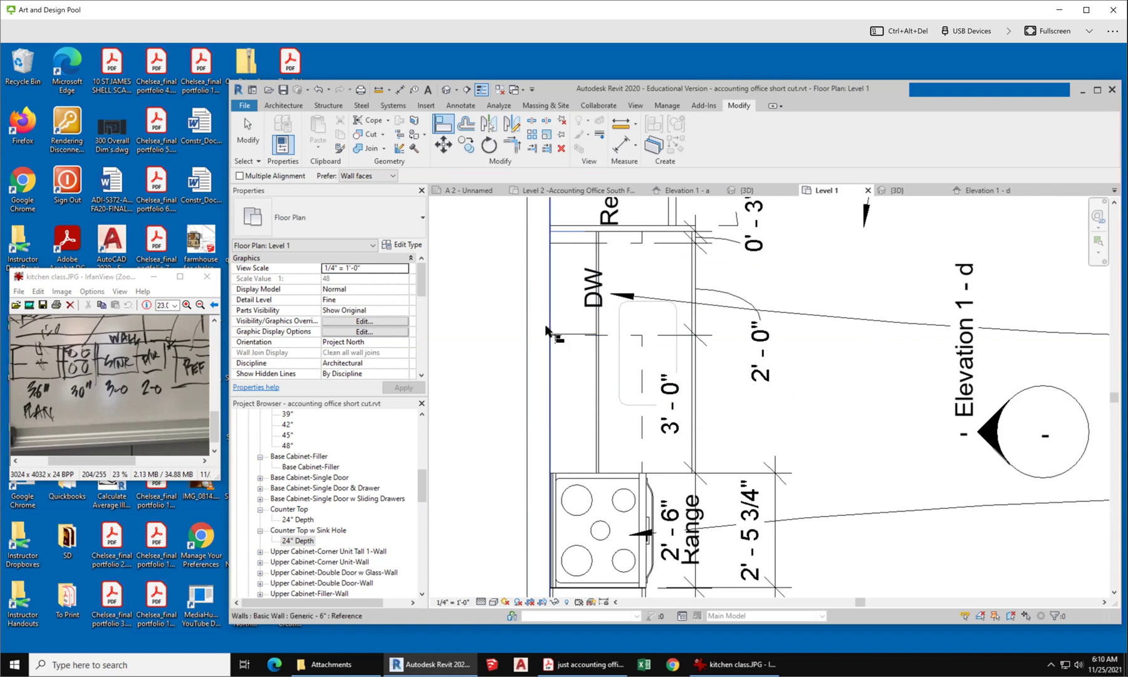
click(596, 382)
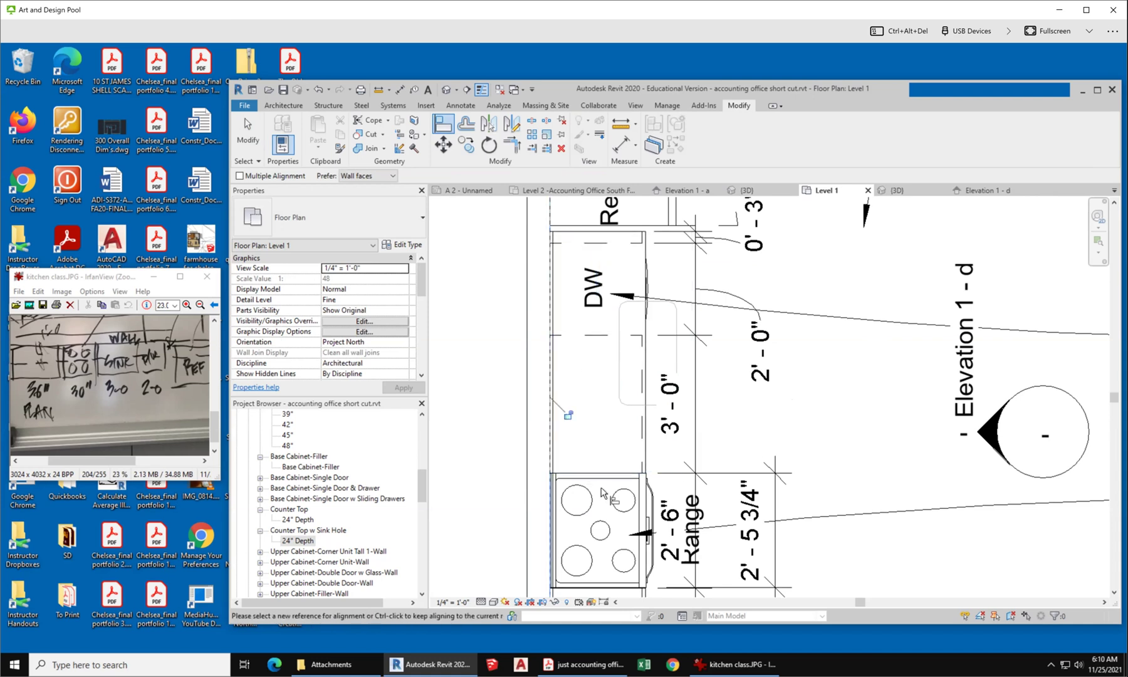
click(258, 143)
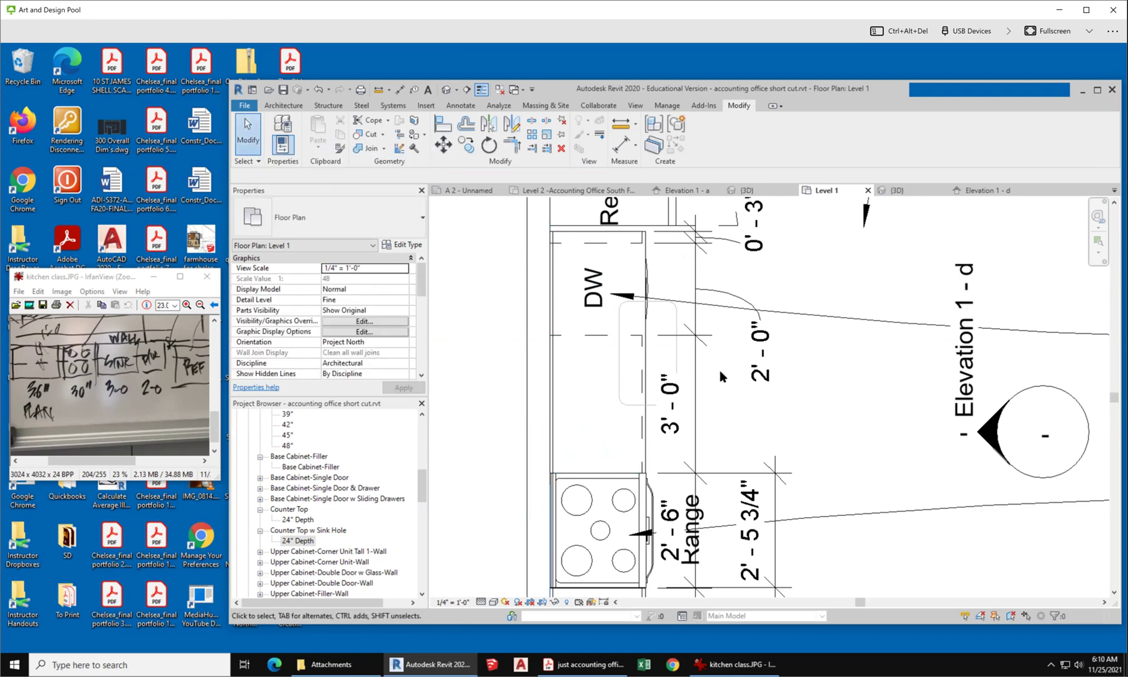
Stretch the counter top's sink opening to about 4 3/8" from the wall and about 3' 4 5/8" wide toward the range.
click(623, 404)
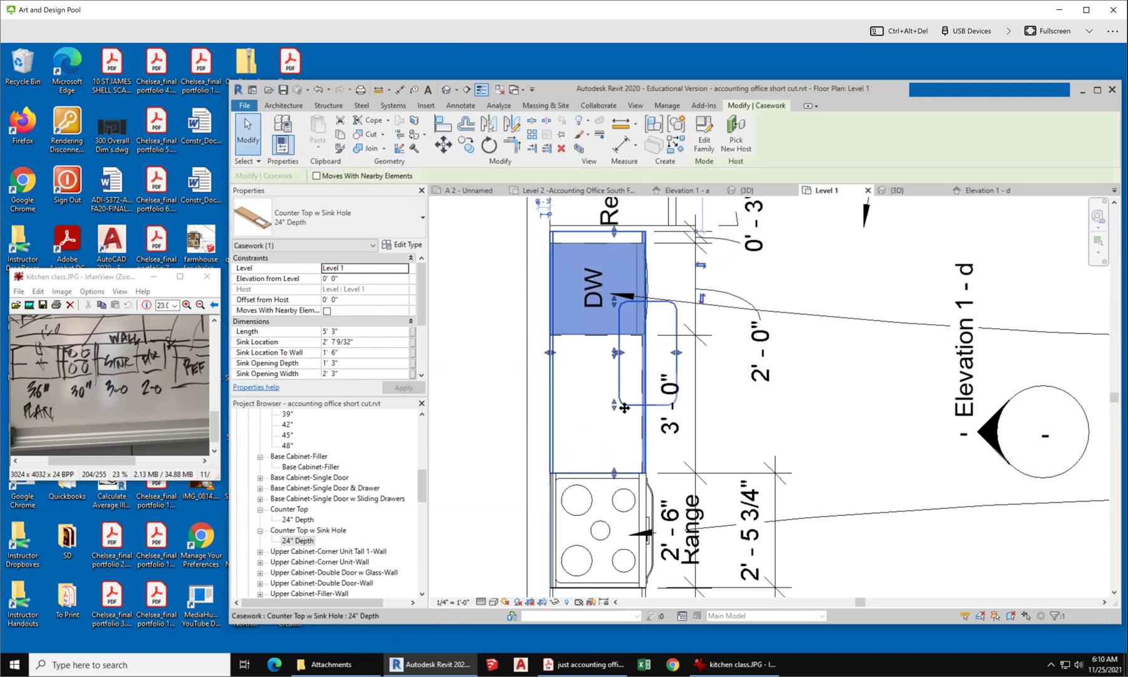
scroll(625, 408, up, 1)
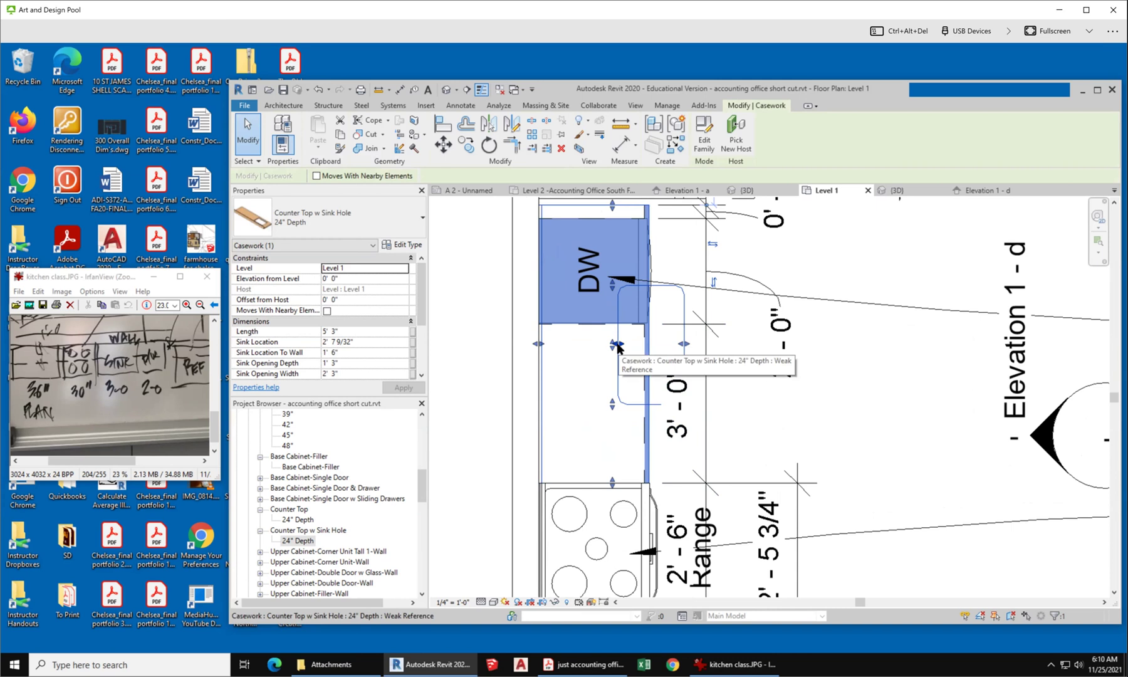
drag(616, 345, 560, 353)
drag(557, 354, 612, 413)
drag(609, 467, 611, 464)
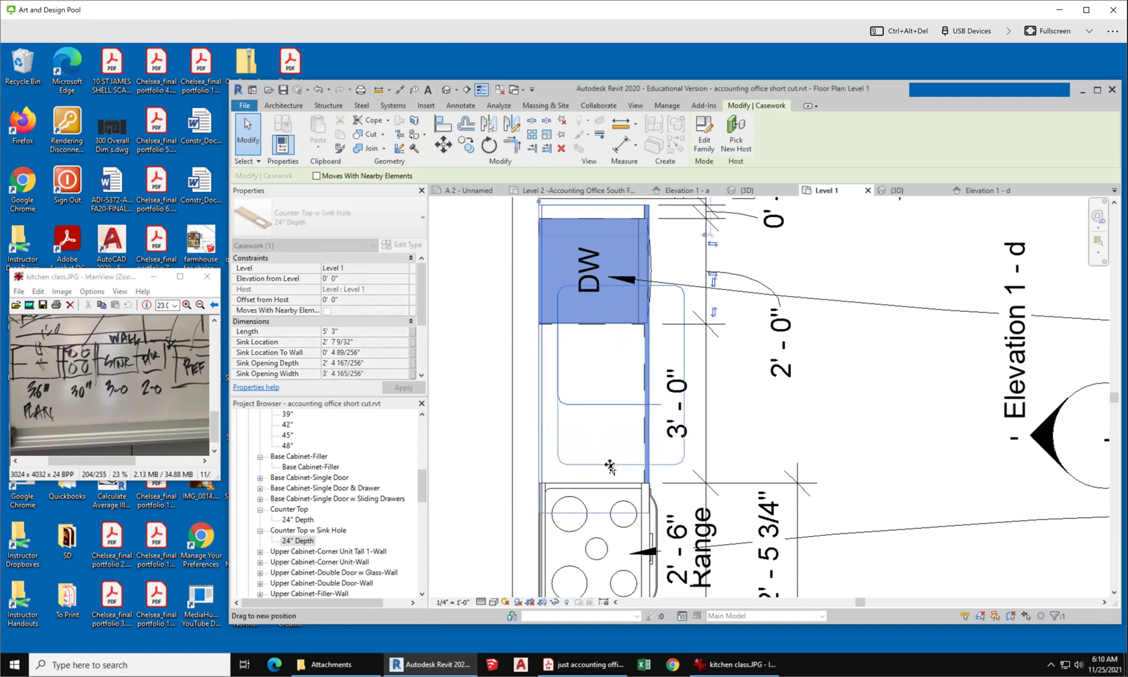
Reduce the sink opening to about 1' 4 5/8" deep and 2' 0" wide over the 3' 0" sink base cabinet.
drag(614, 292, 612, 348)
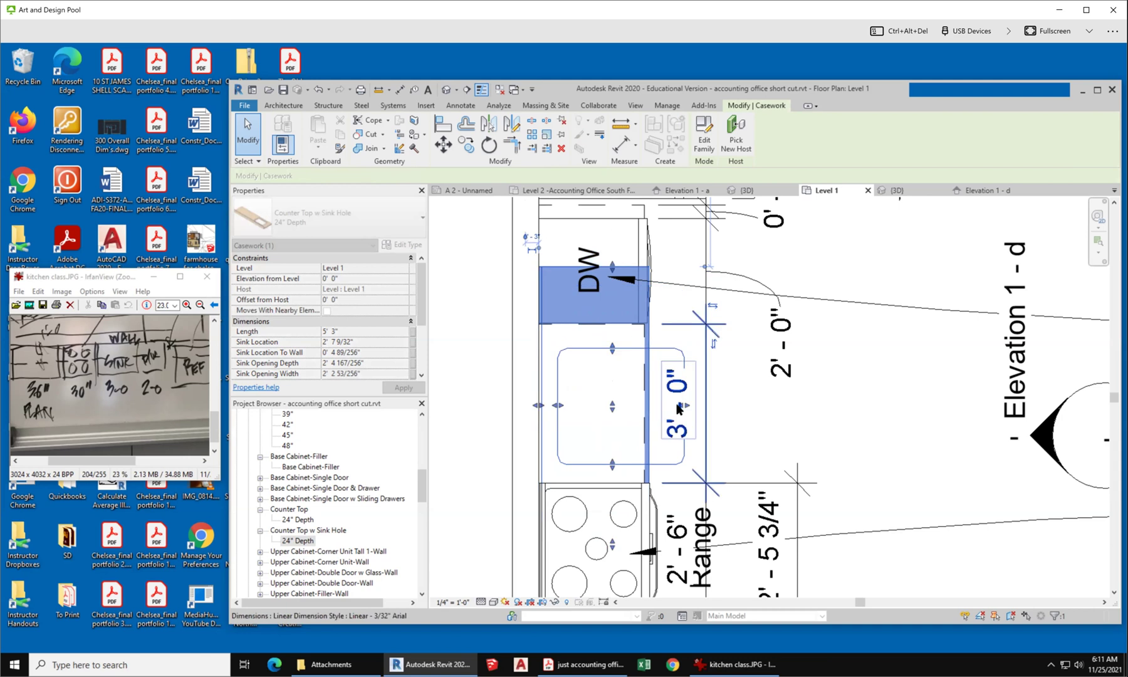
drag(676, 407, 627, 406)
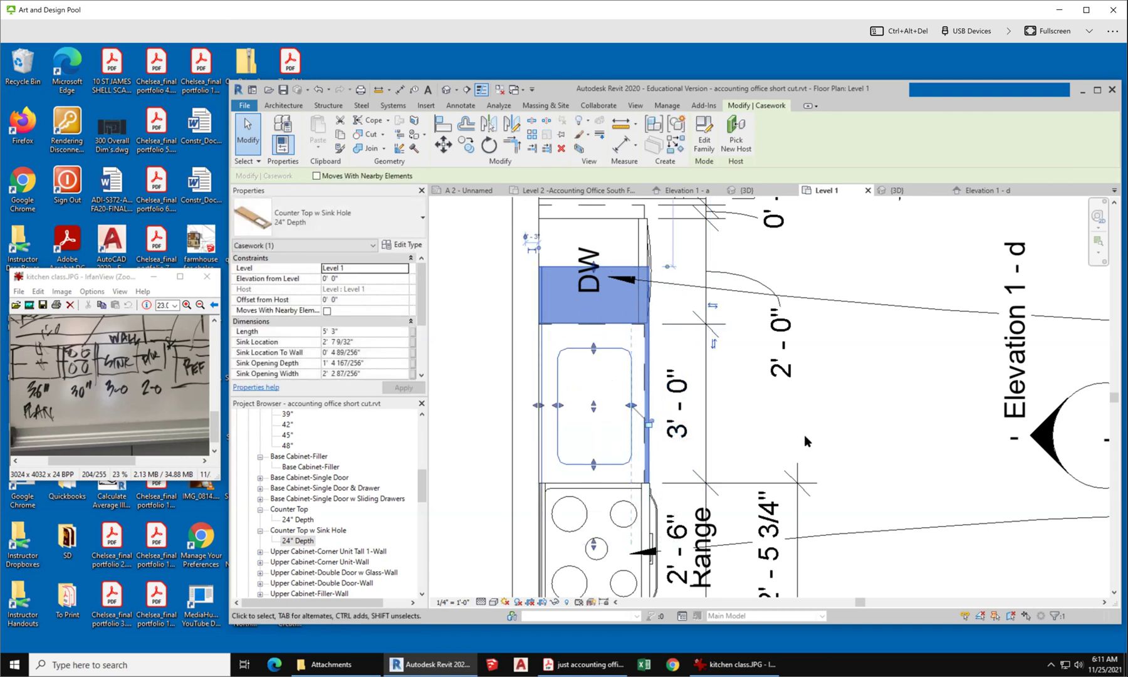
scroll(592, 476, up, 2)
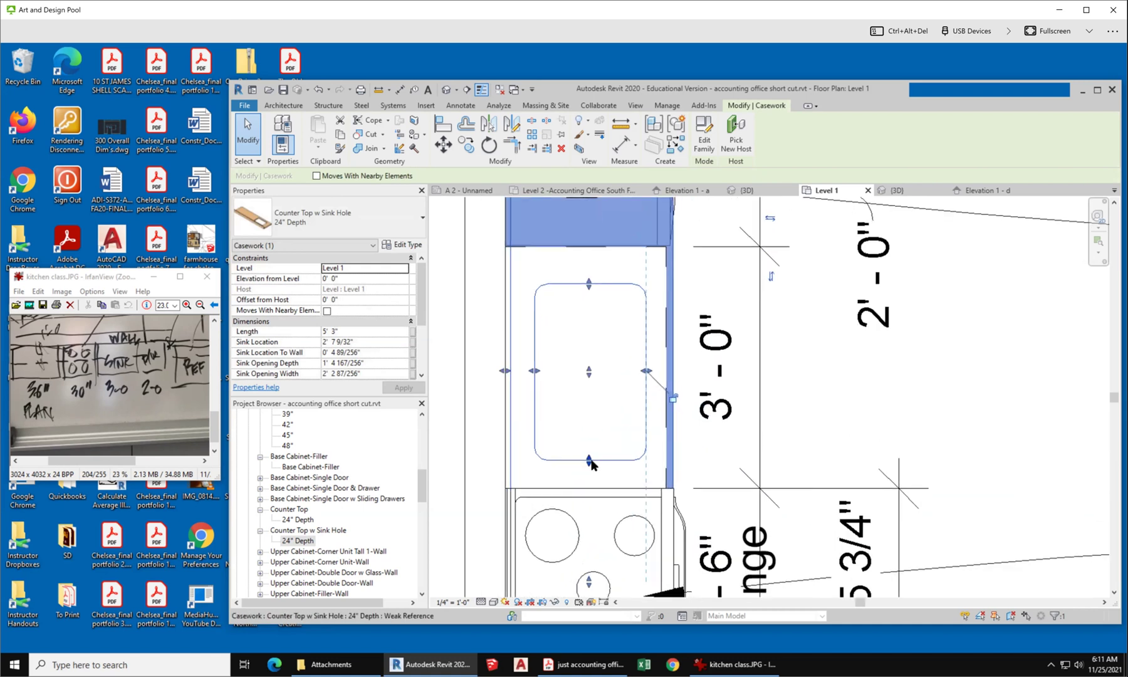
drag(592, 461, 592, 444)
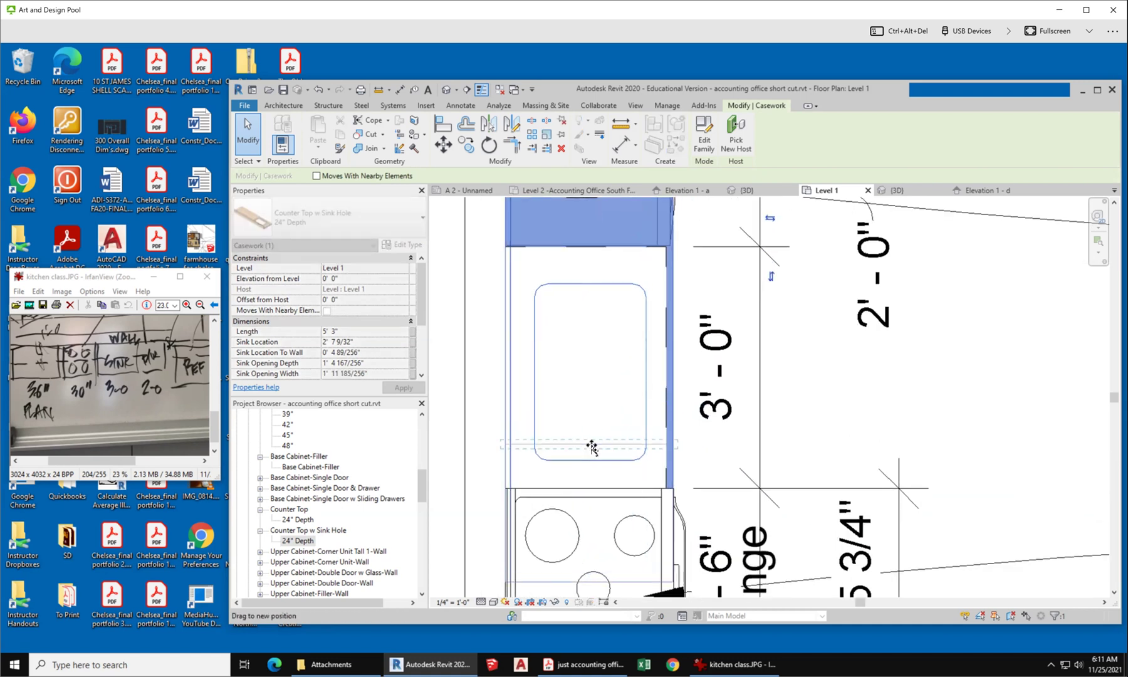
click(789, 398)
Lengthen the sink counter top over the dishwasher to the filler beside the refrigerator, about 6' 3 7/8" in total.
scroll(624, 386, down, 3)
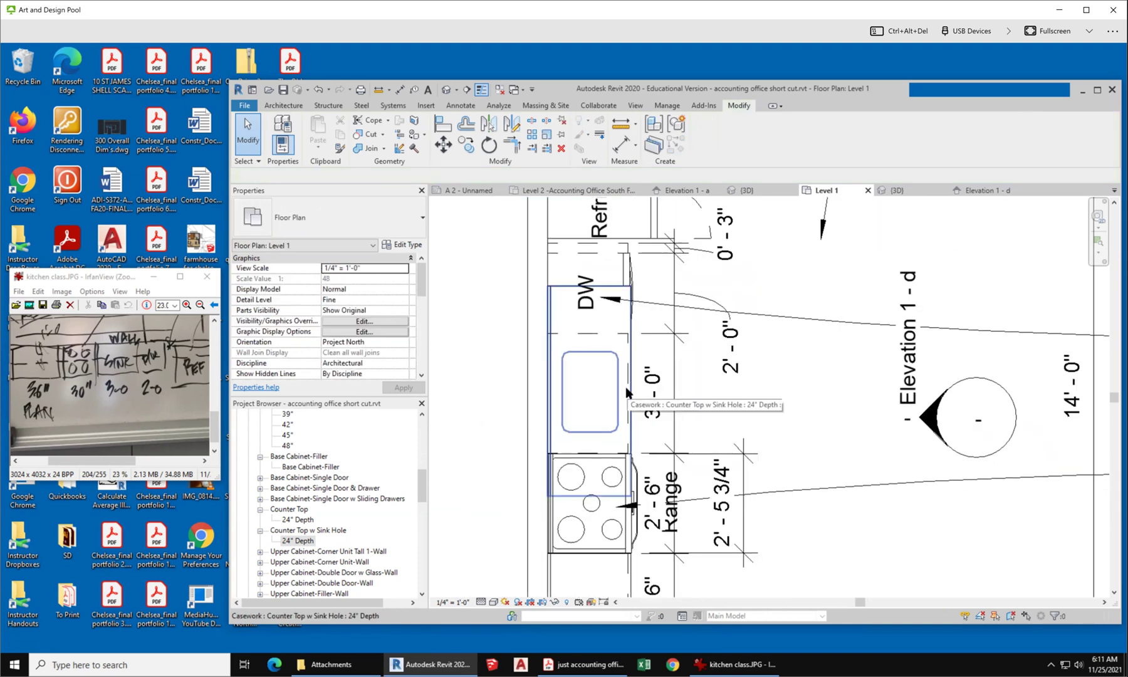
click(558, 326)
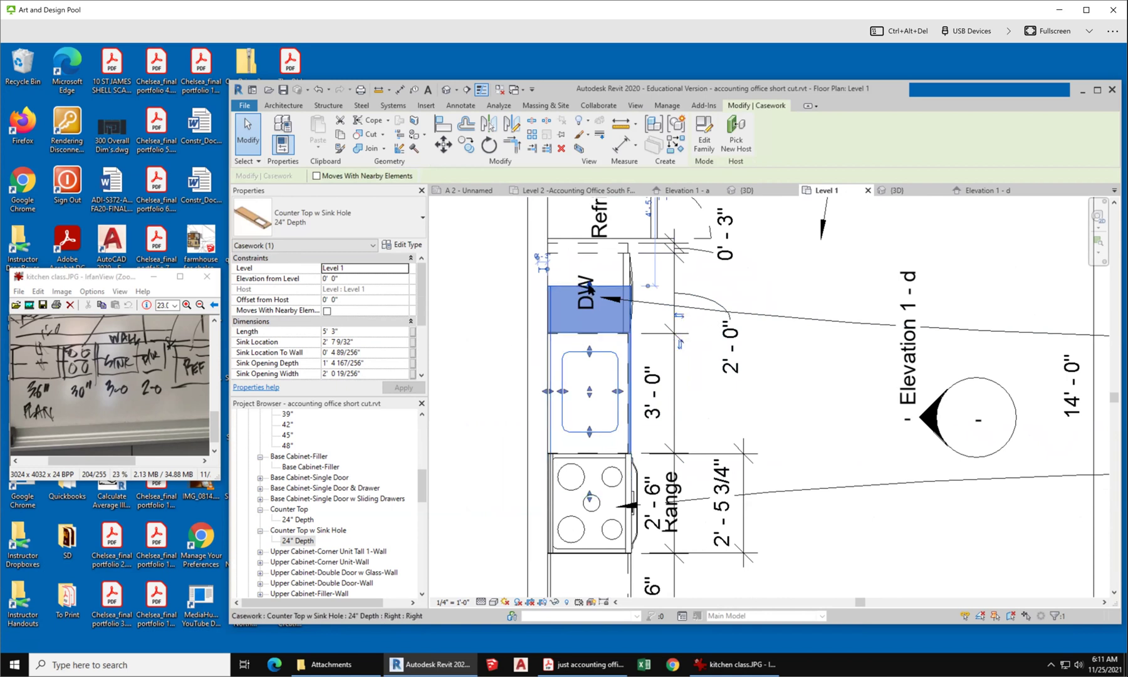
drag(590, 288, 589, 243)
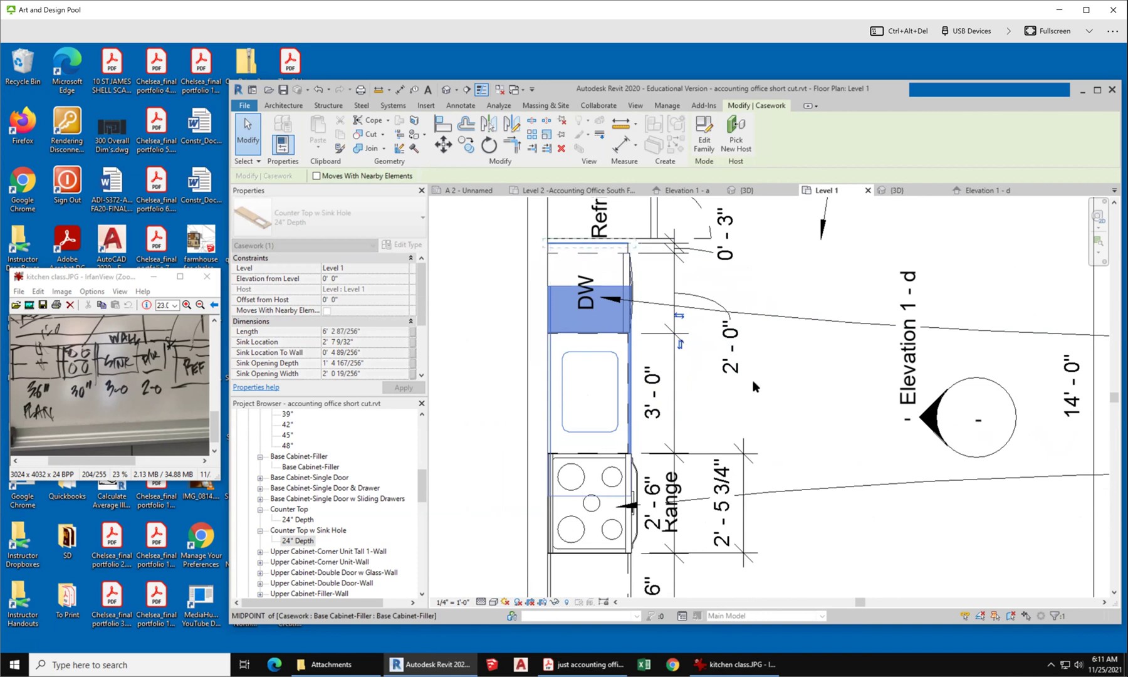
click(786, 406)
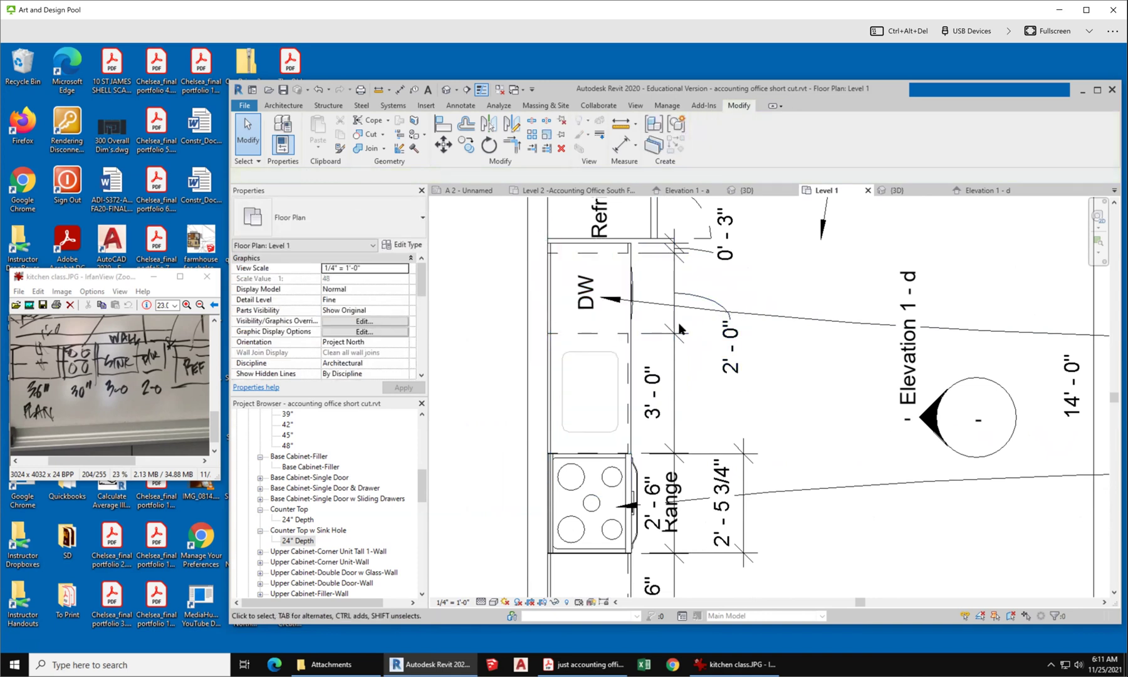
Switch to the 3D view of the other open mid-semester project, save that project and close it.
click(762, 191)
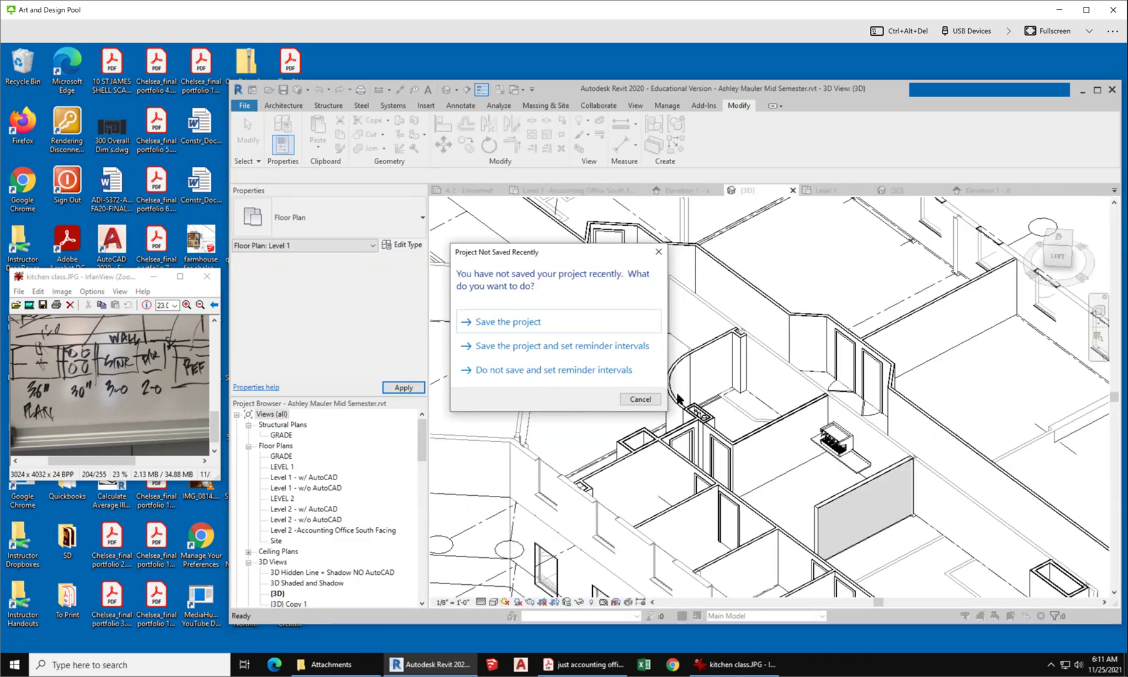
click(540, 321)
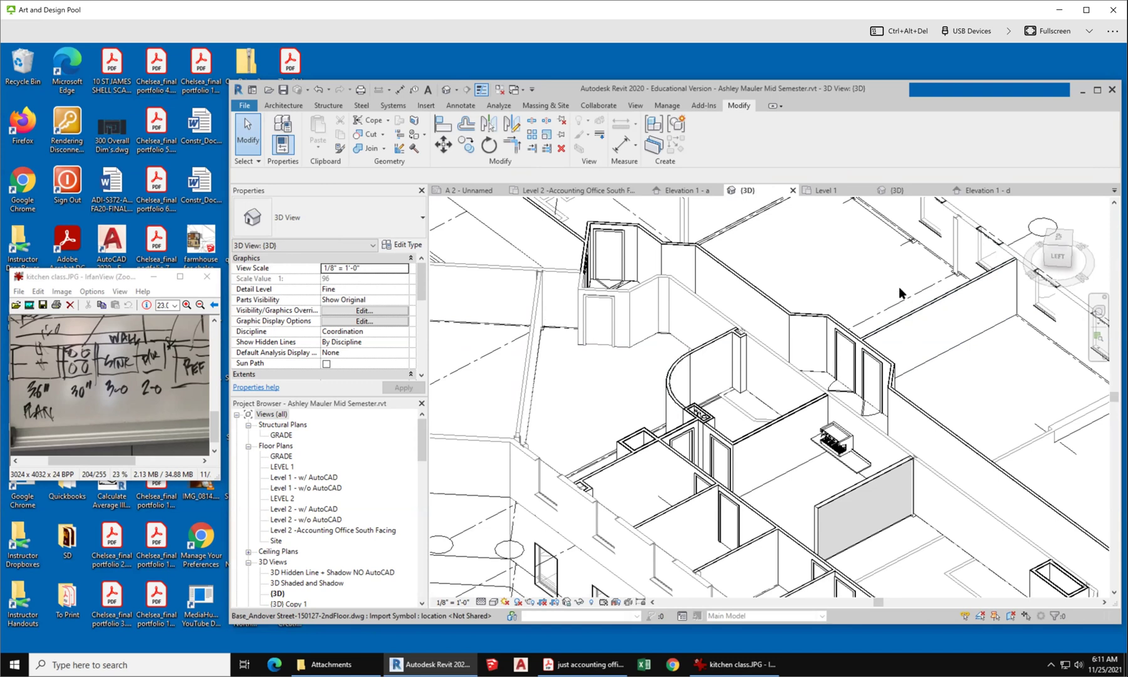
click(246, 107)
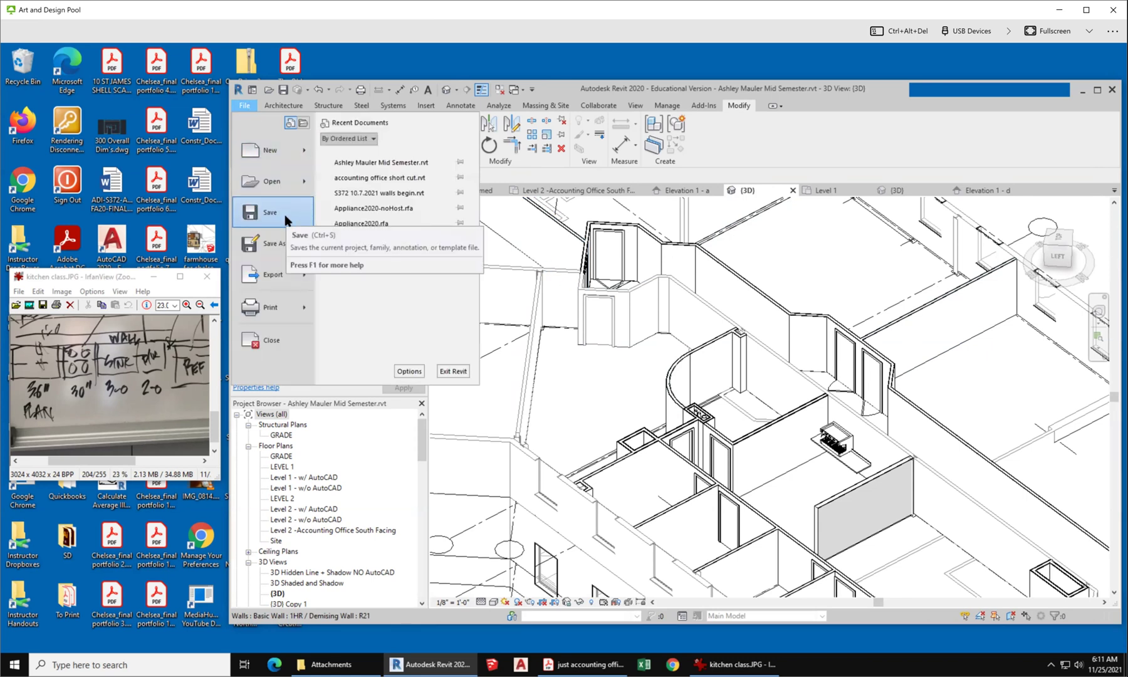
click(284, 338)
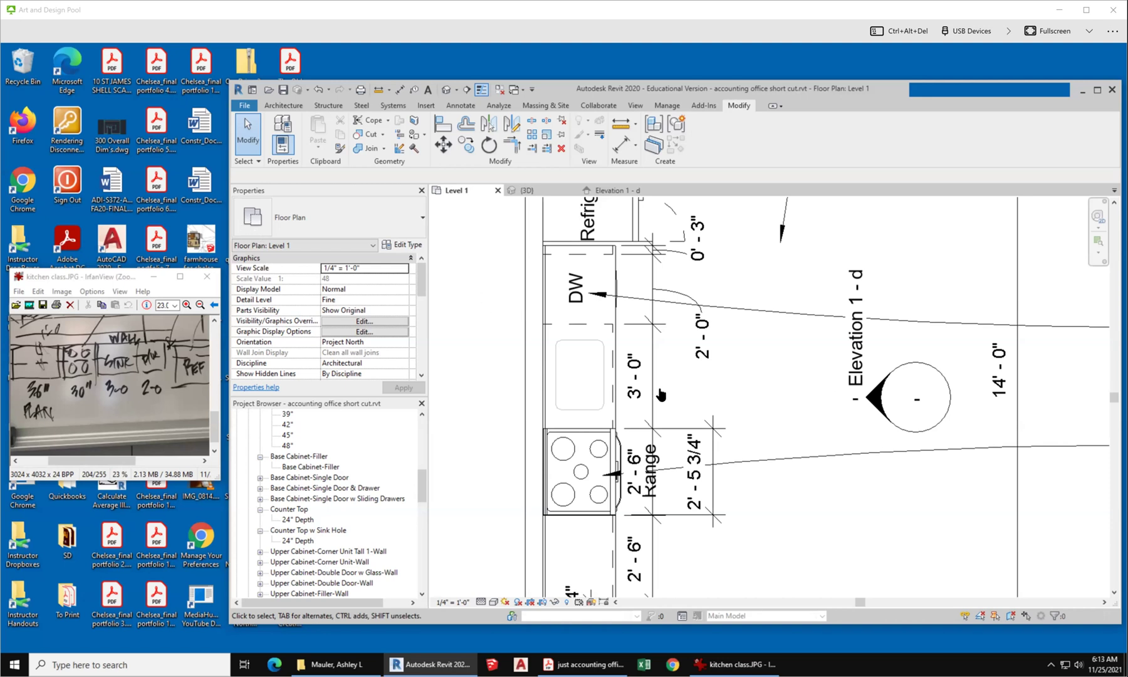
Open the Elevation 1 - d view from its elevation marker in the Level 1 plan.
scroll(798, 444, down, 2)
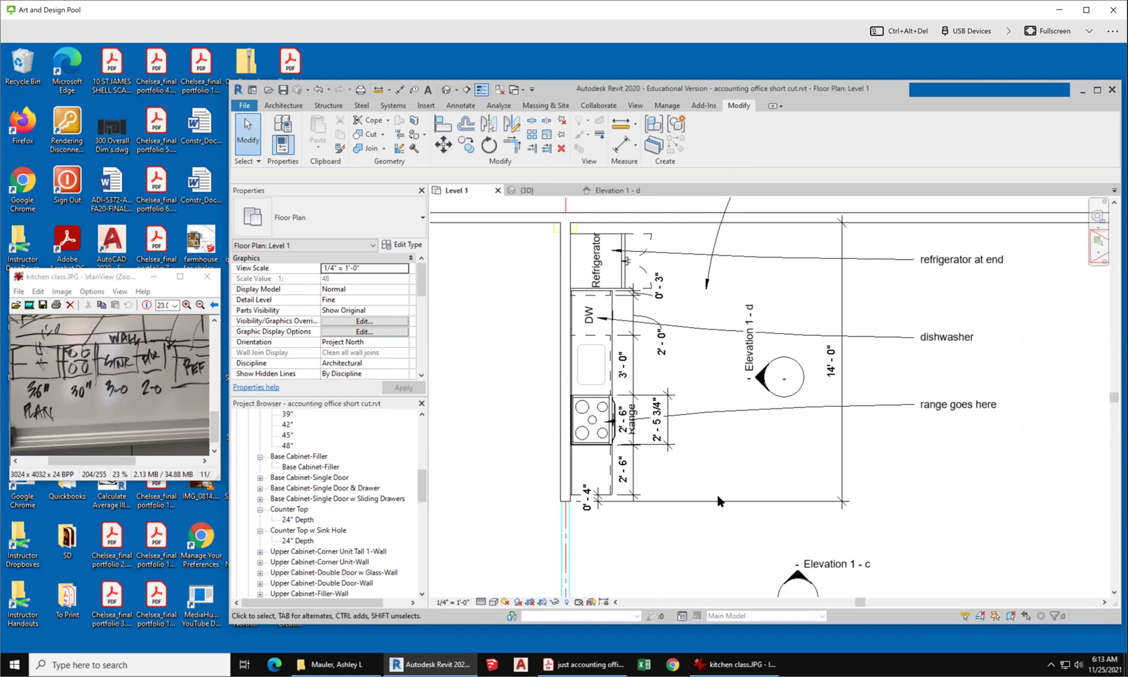
click(760, 383)
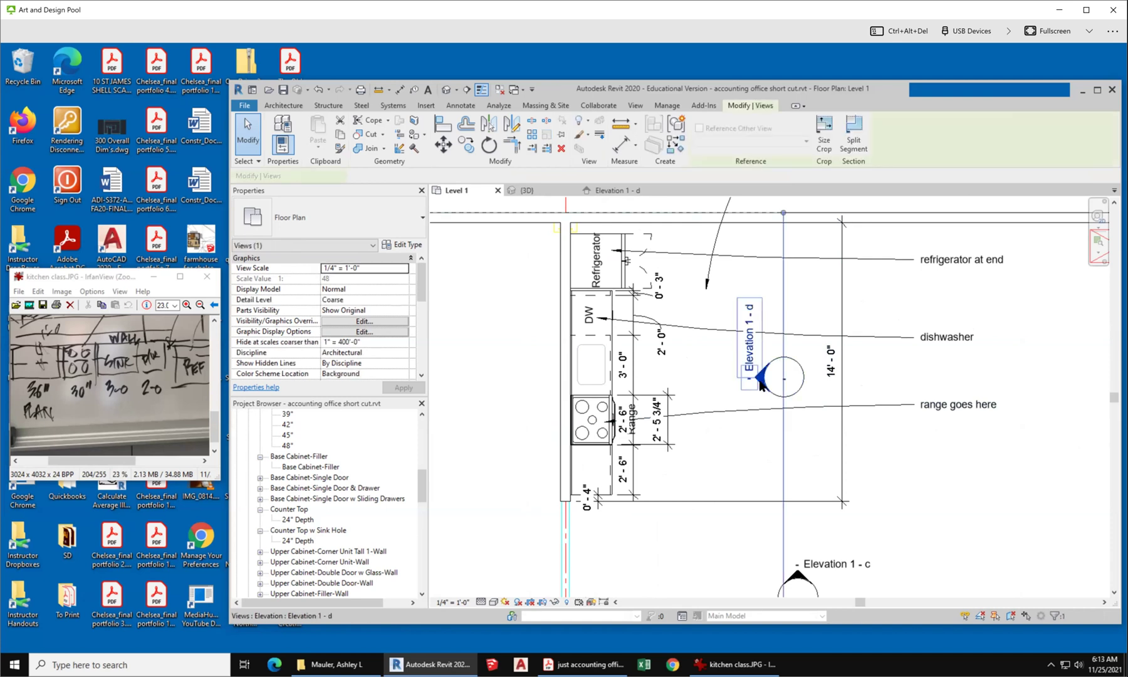
right_click(760, 384)
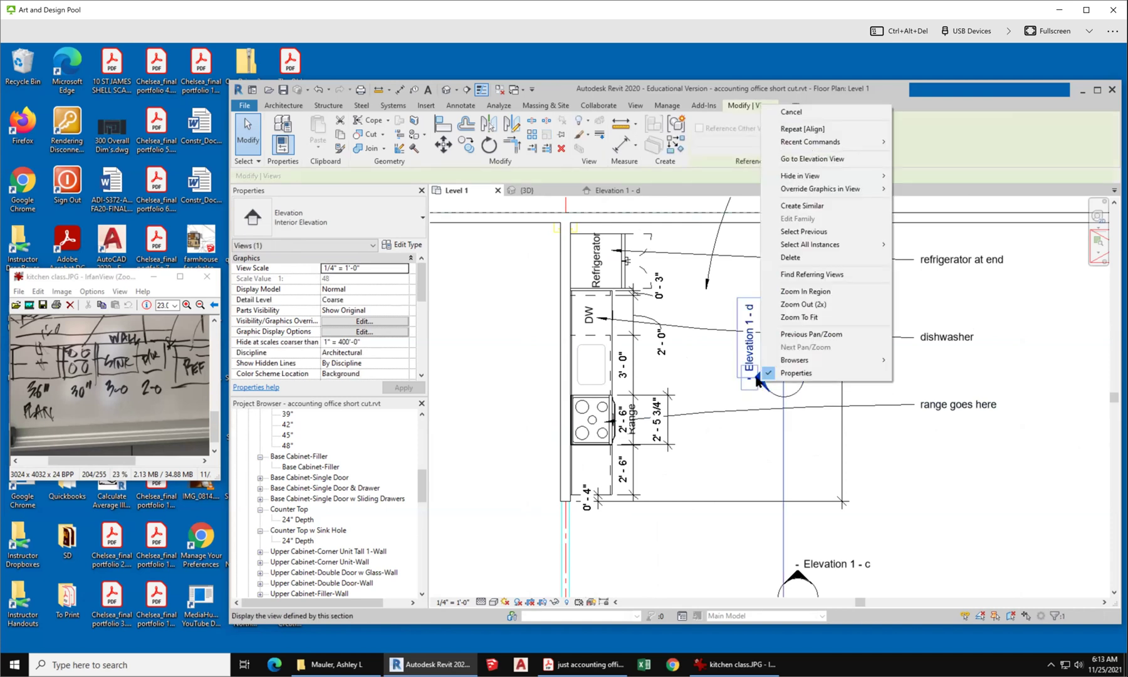
click(825, 158)
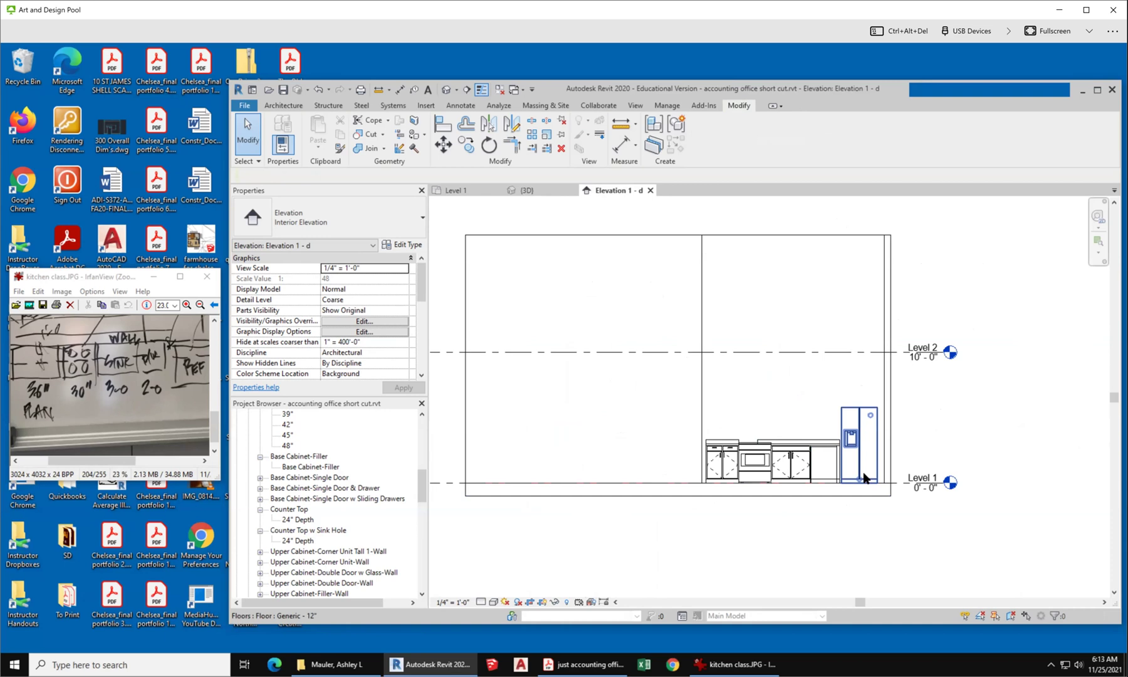
Shorten the sink counter top in the elevation so its range-side end meets the sink base cabinet's edge, making it 5' 3" long.
scroll(823, 450, up, 4)
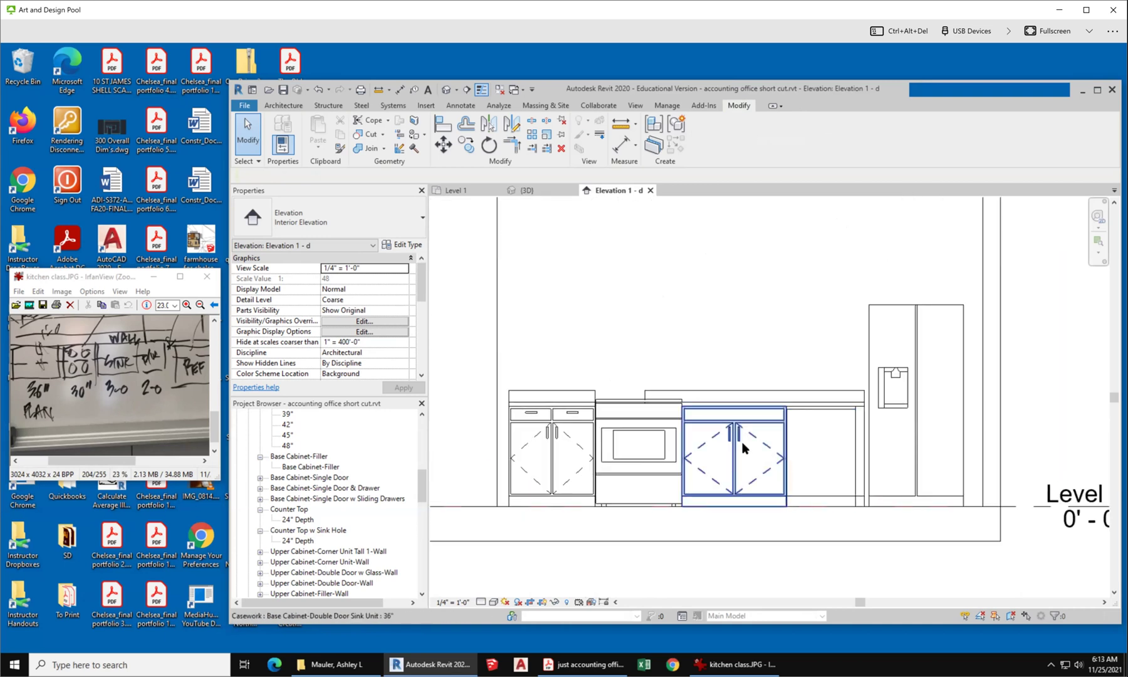
click(756, 394)
scroll(757, 396, up, 2)
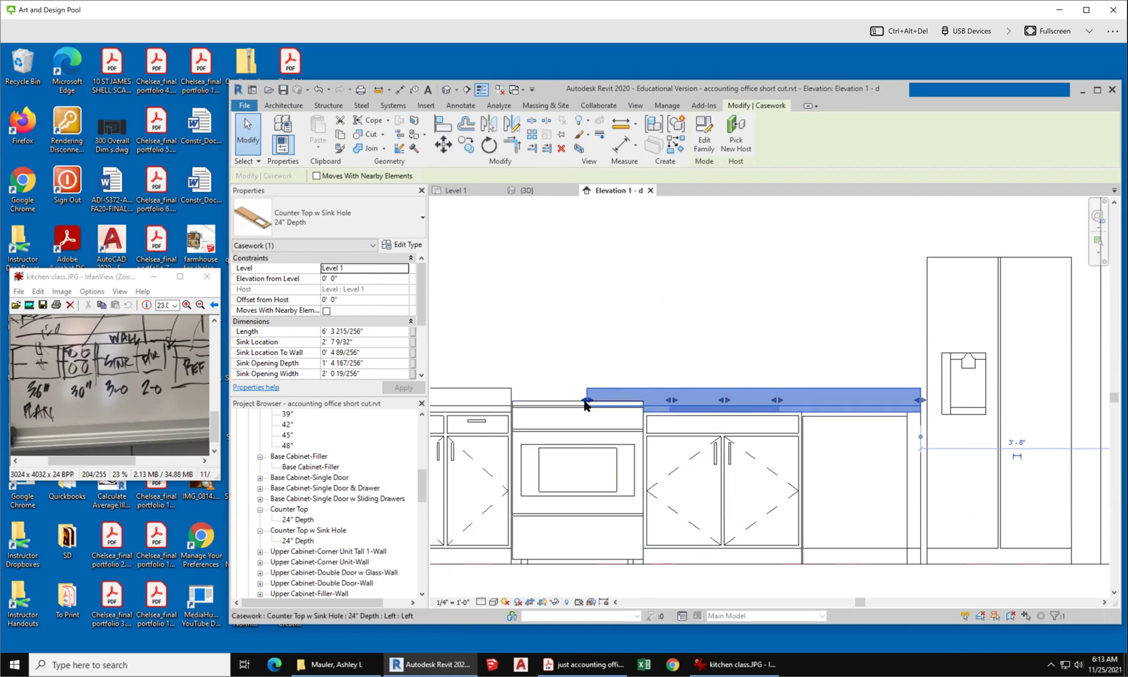
drag(585, 402, 647, 404)
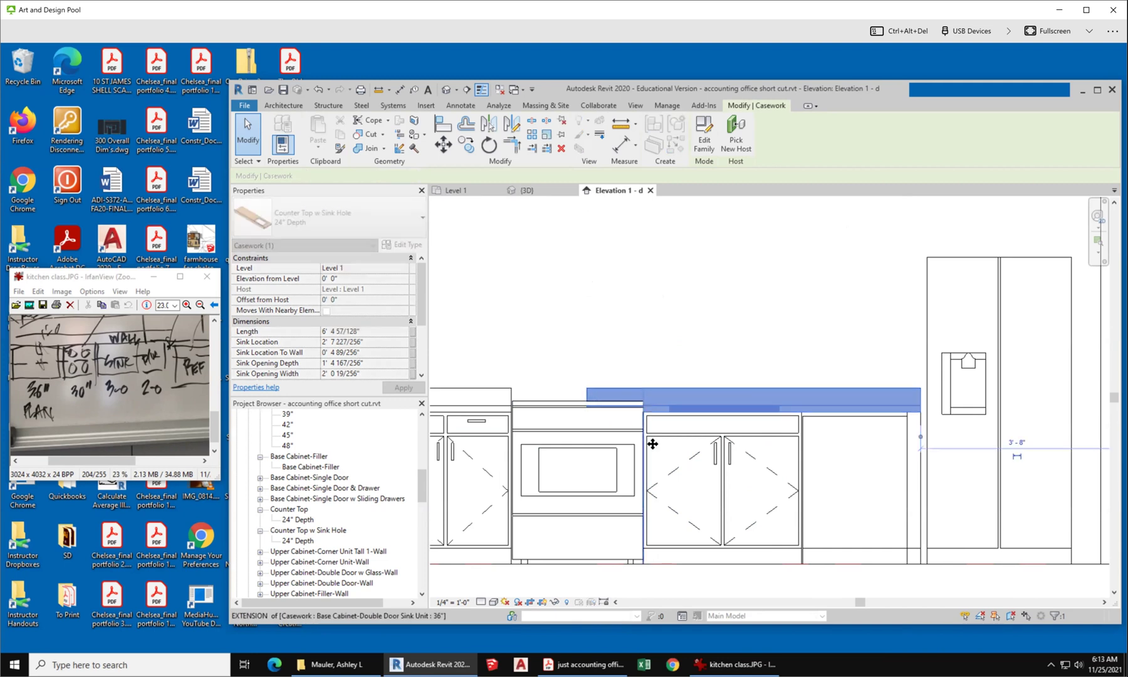
scroll(652, 443, up, 1)
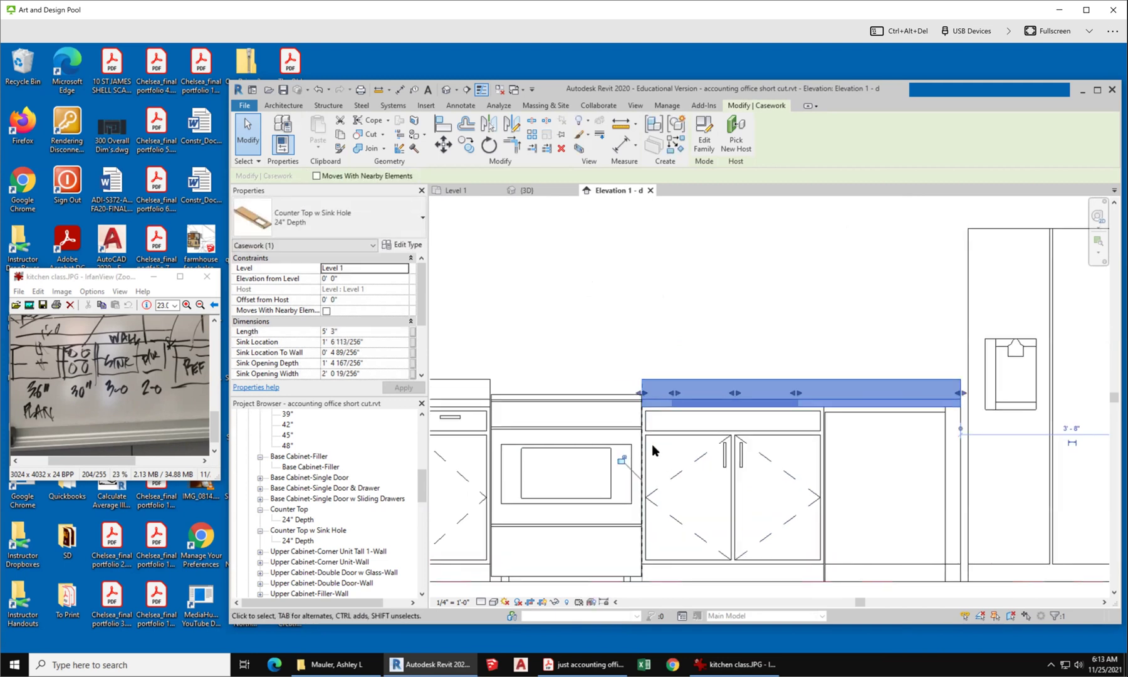
click(752, 346)
Examine the sink counter top's end against the range and the overall cabinet run in the elevation.
scroll(695, 406, up, 1)
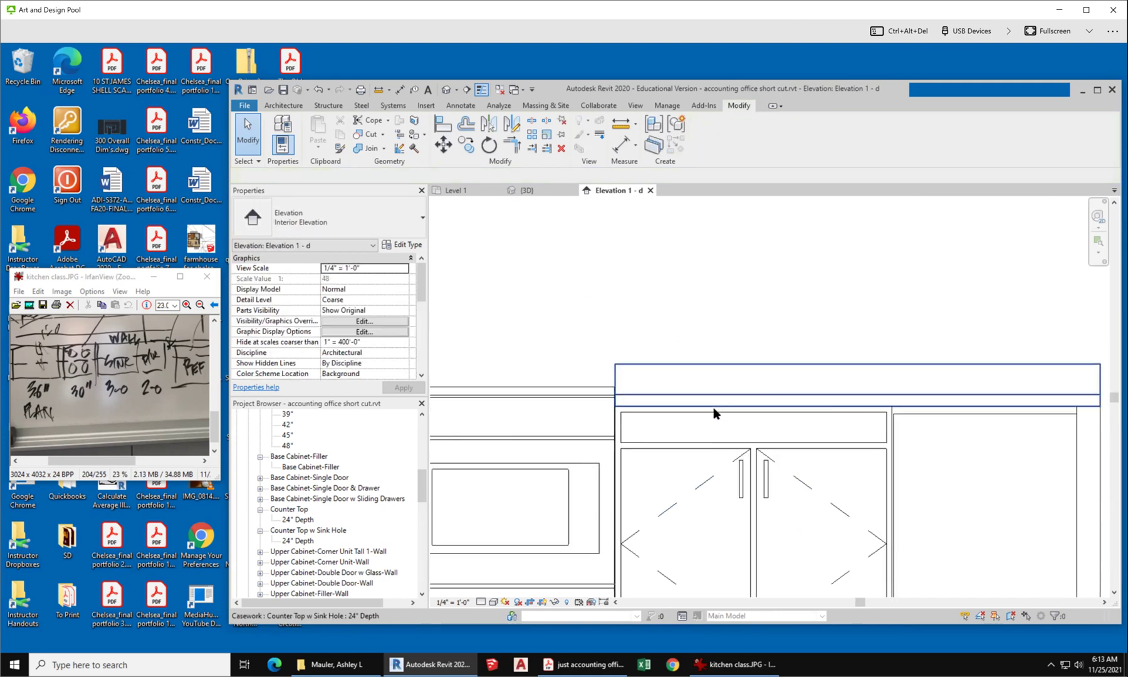
scroll(646, 425, up, 2)
scroll(604, 396, up, 3)
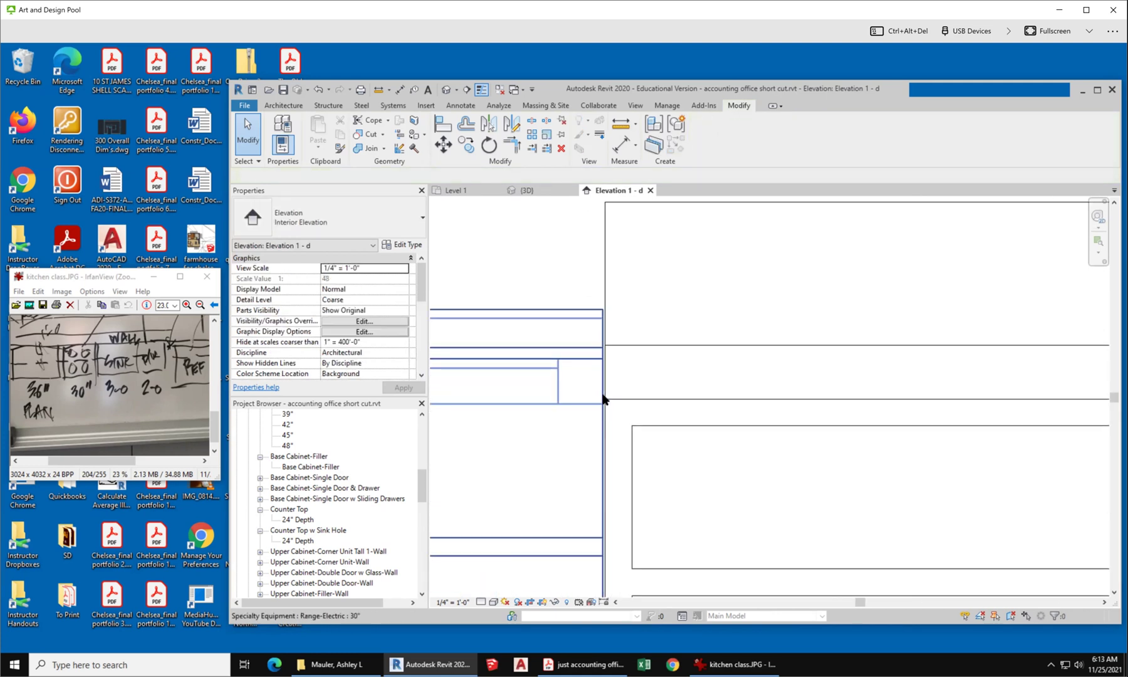
click(606, 236)
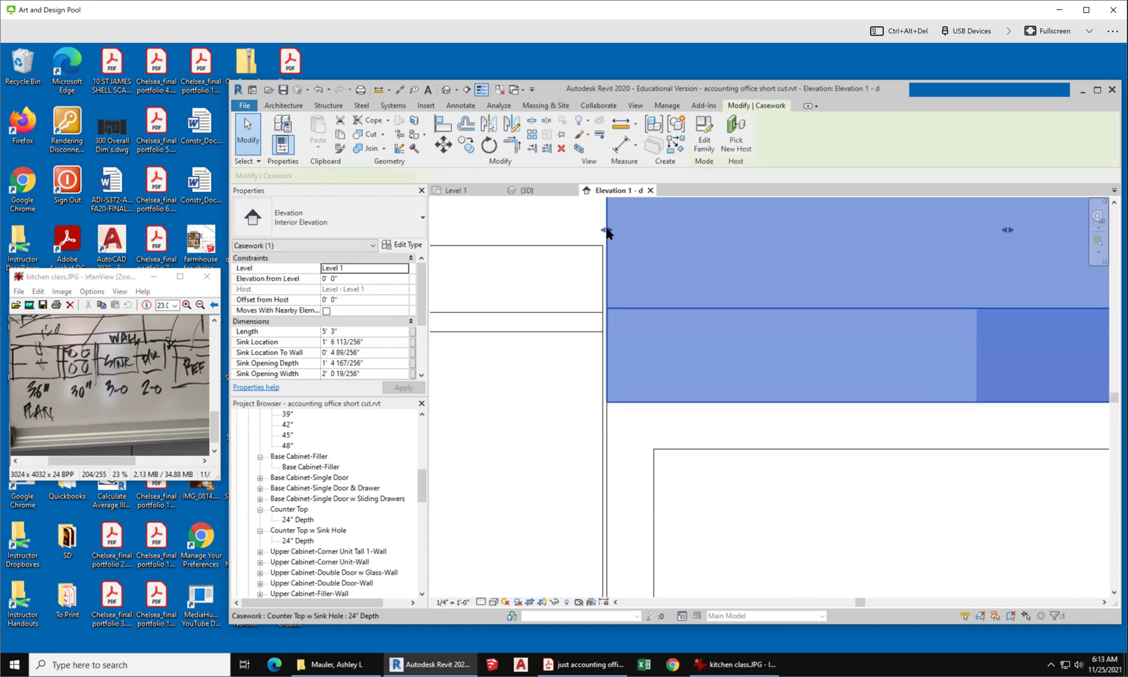
scroll(531, 393, down, 3)
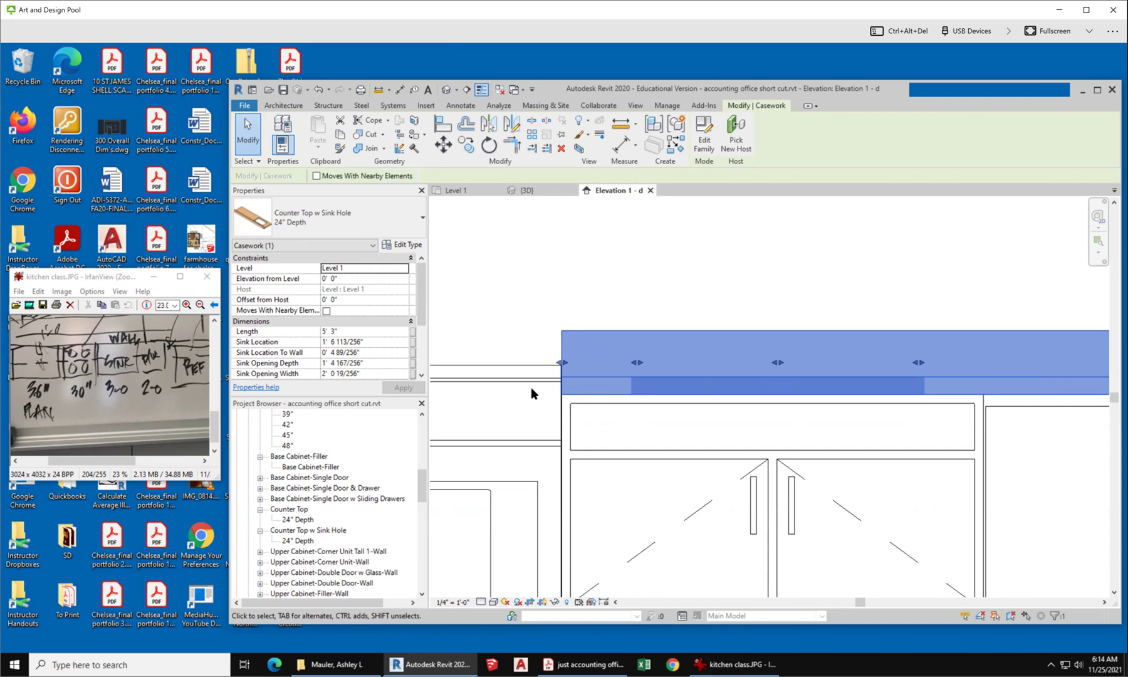
scroll(516, 330, down, 2)
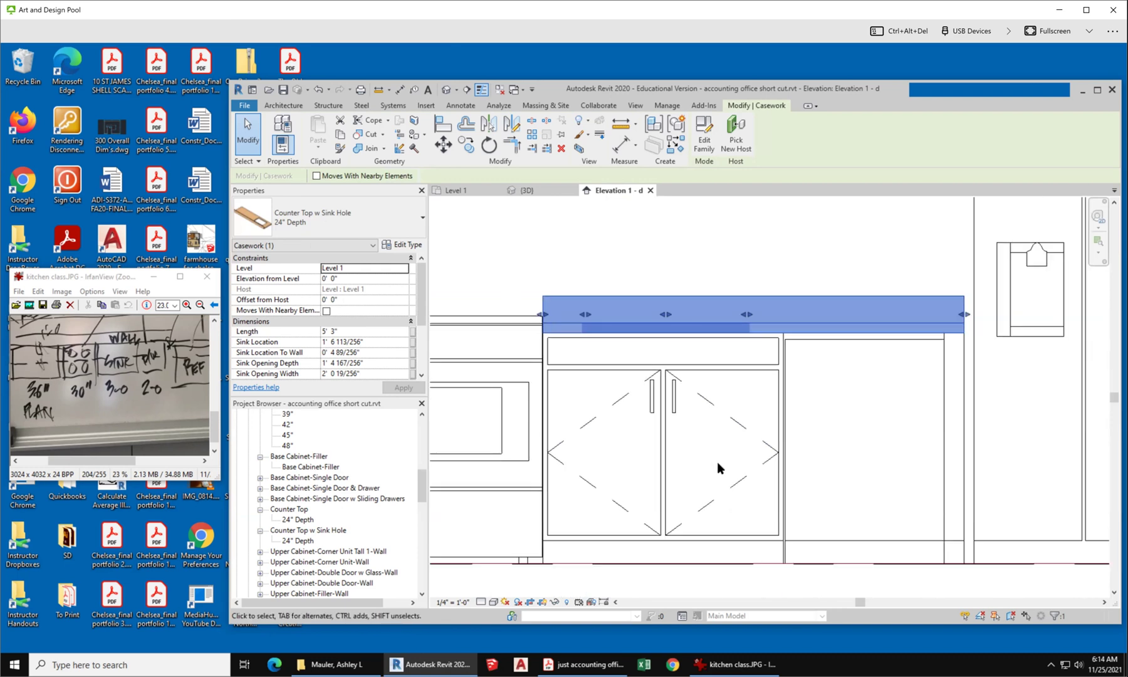
scroll(720, 466, down, 2)
scroll(878, 533, down, 2)
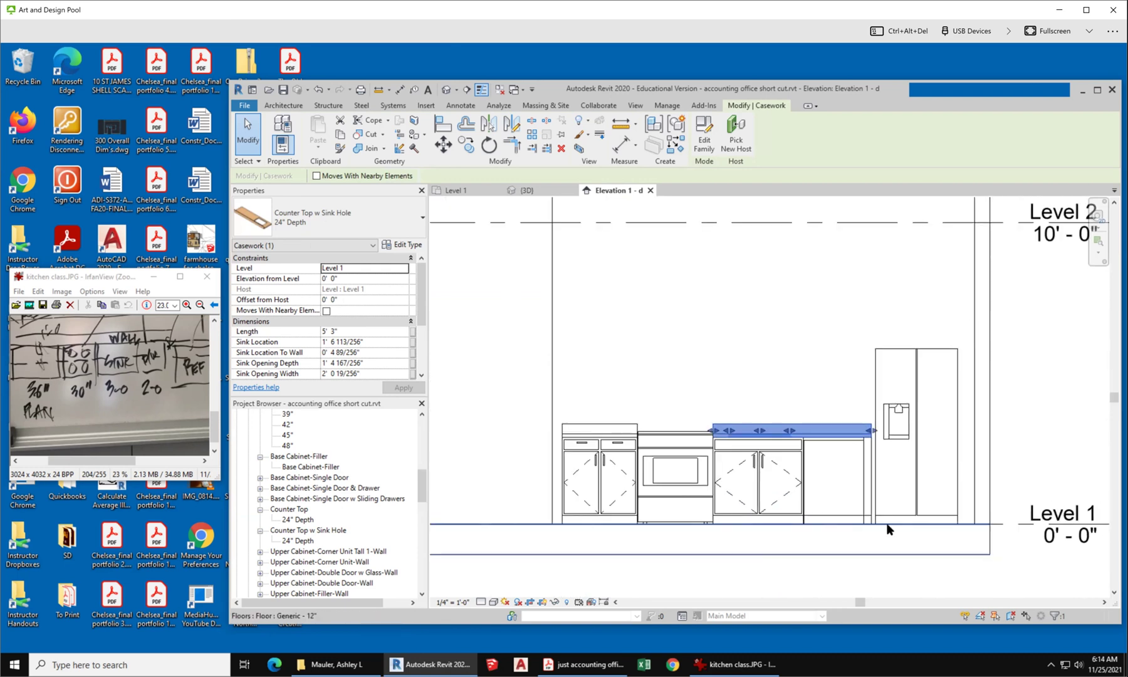
click(814, 383)
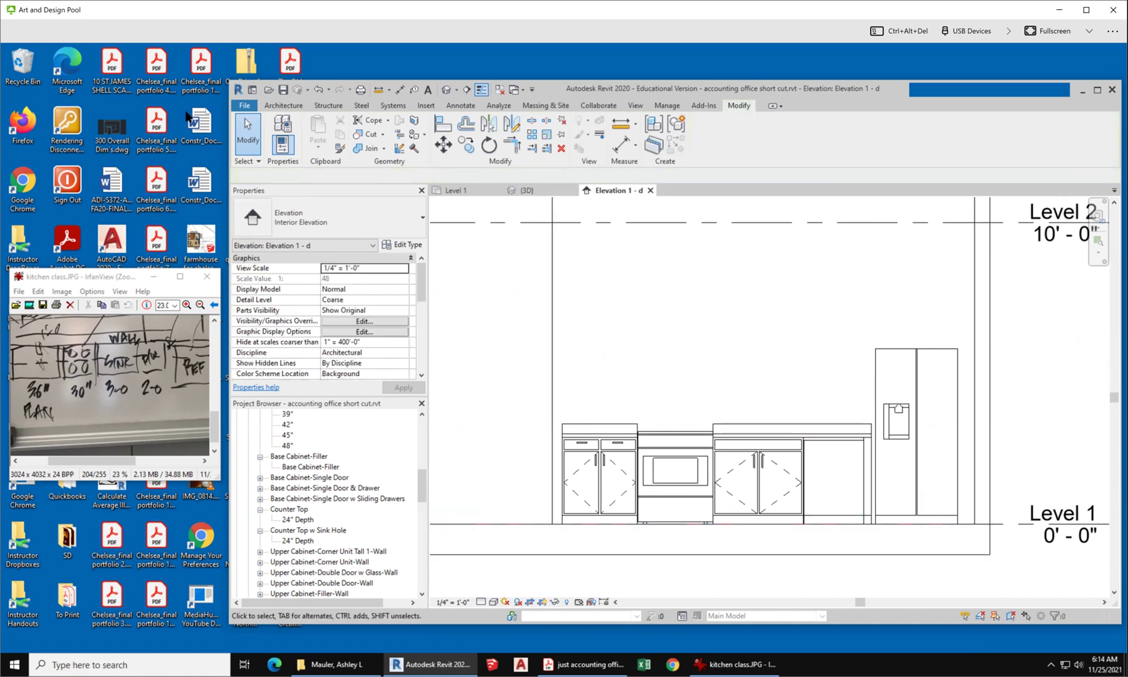
Save the project again as accounting office short cut.rvt, using Save As for a project file.
click(255, 106)
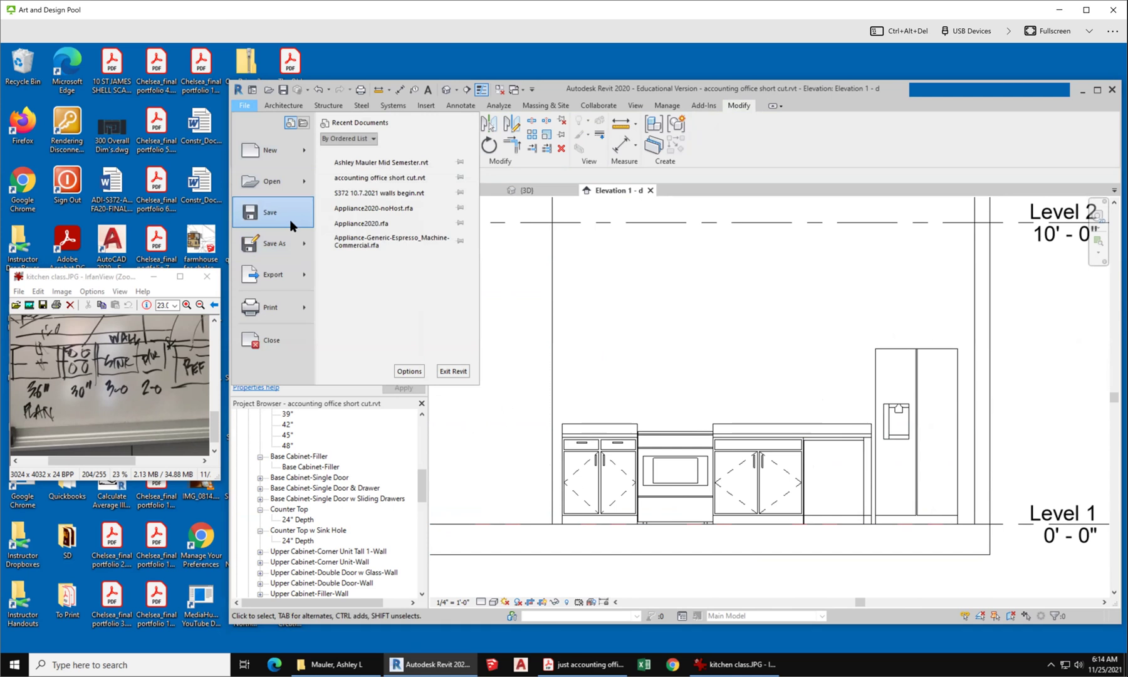
mouse_move(287, 244)
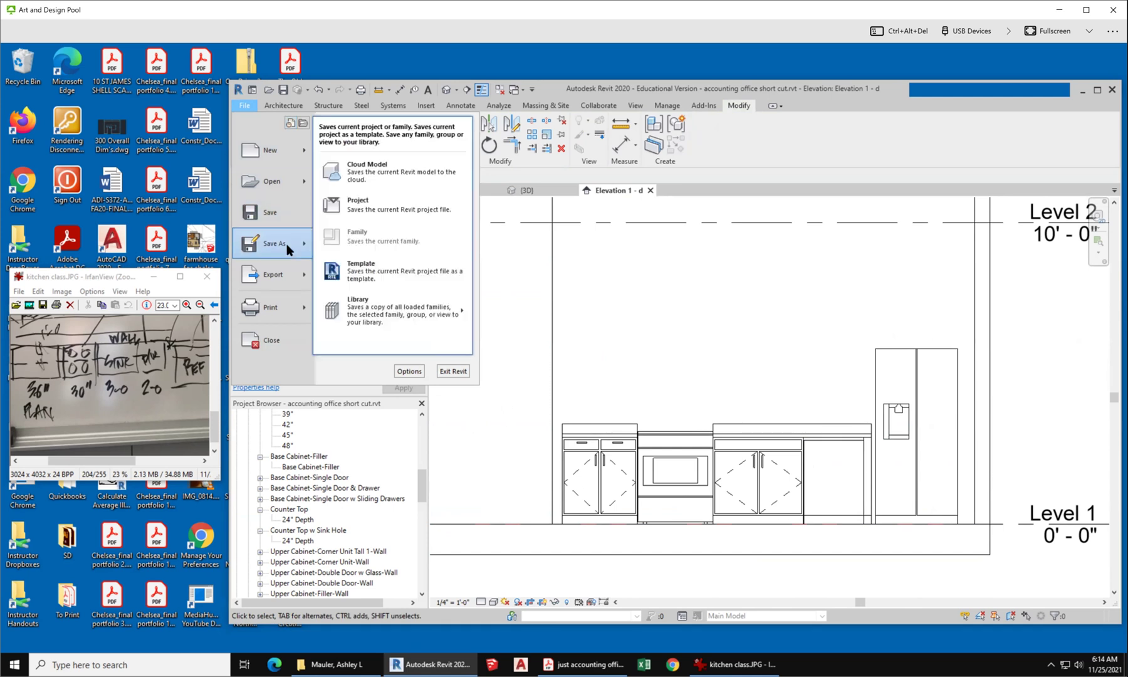
click(394, 211)
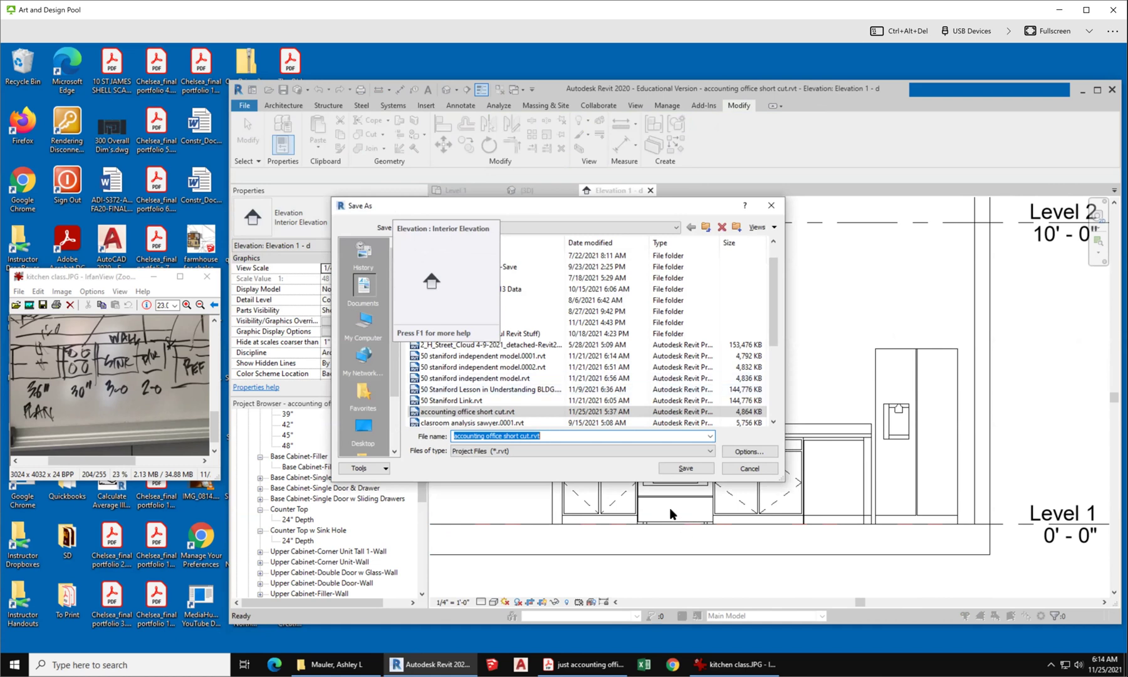
click(685, 468)
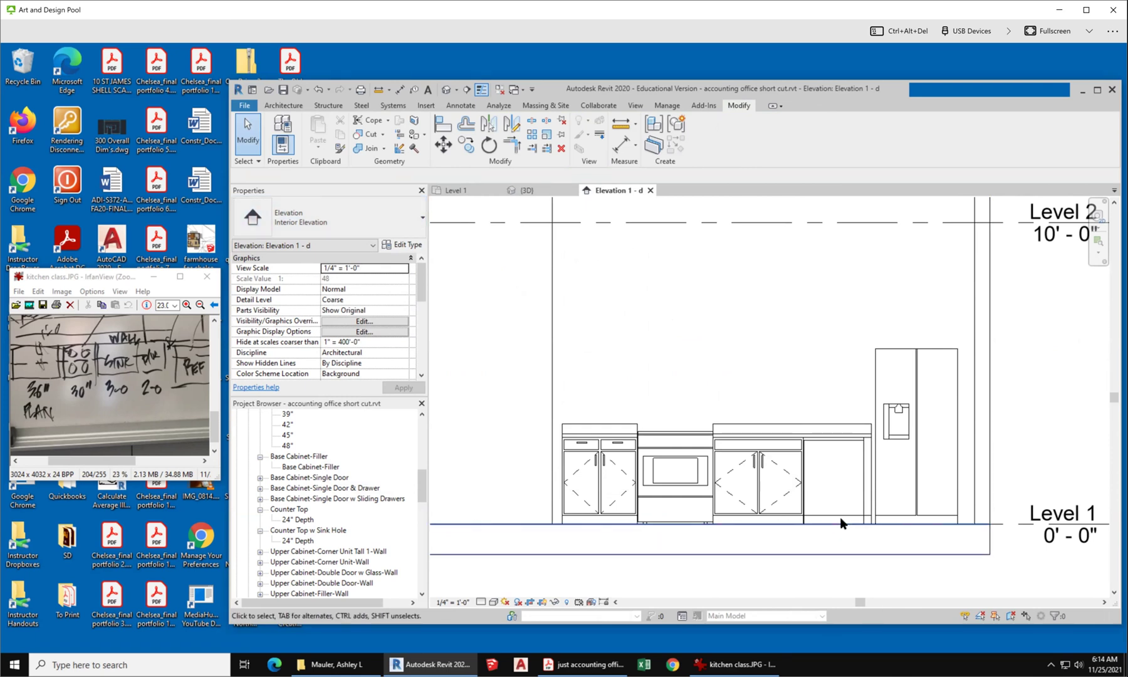
Open the 3D view to examine the kitchen run from the base cabinets to the refrigerator.
scroll(833, 524, up, 2)
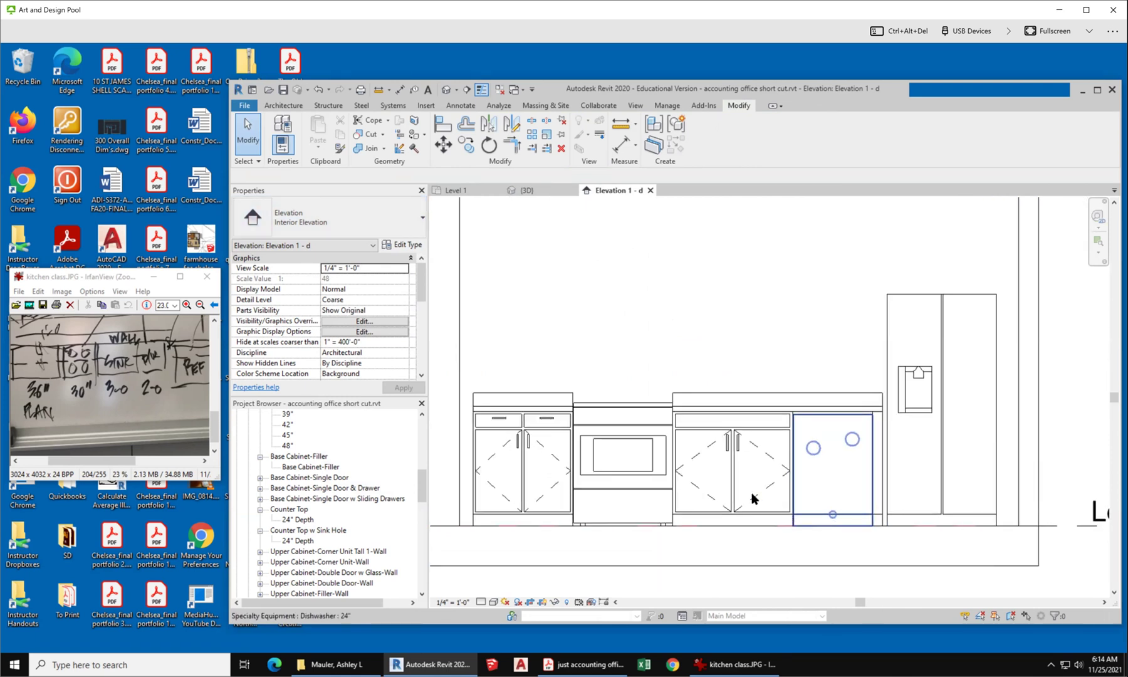
click(540, 192)
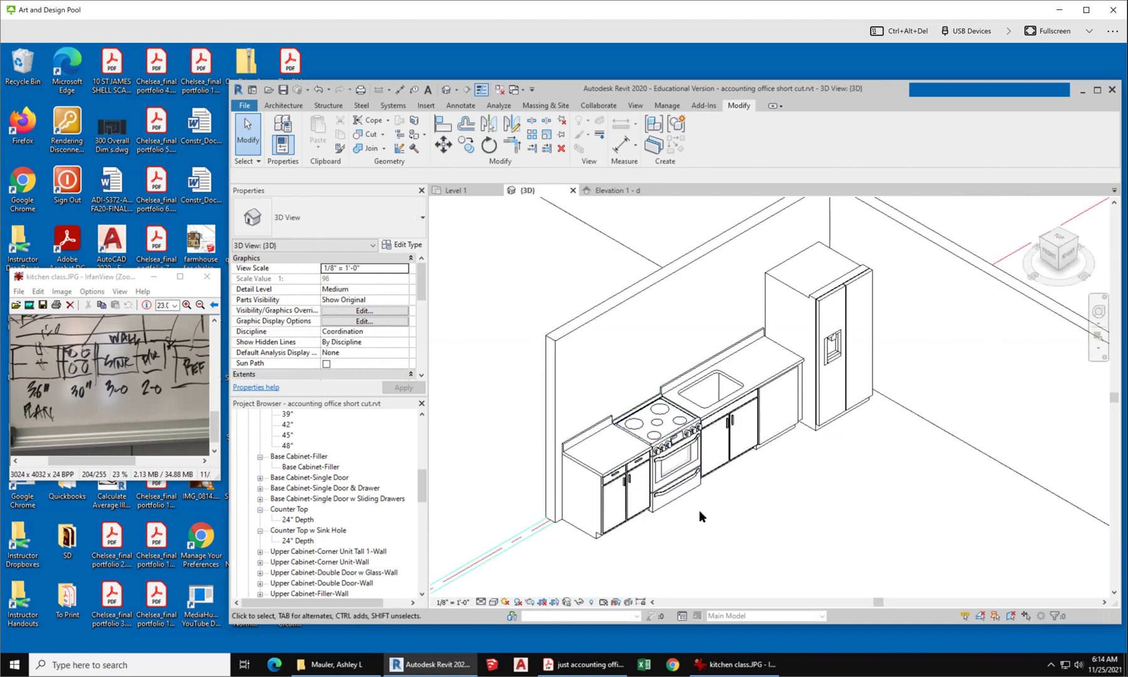
scroll(546, 459, down, 2)
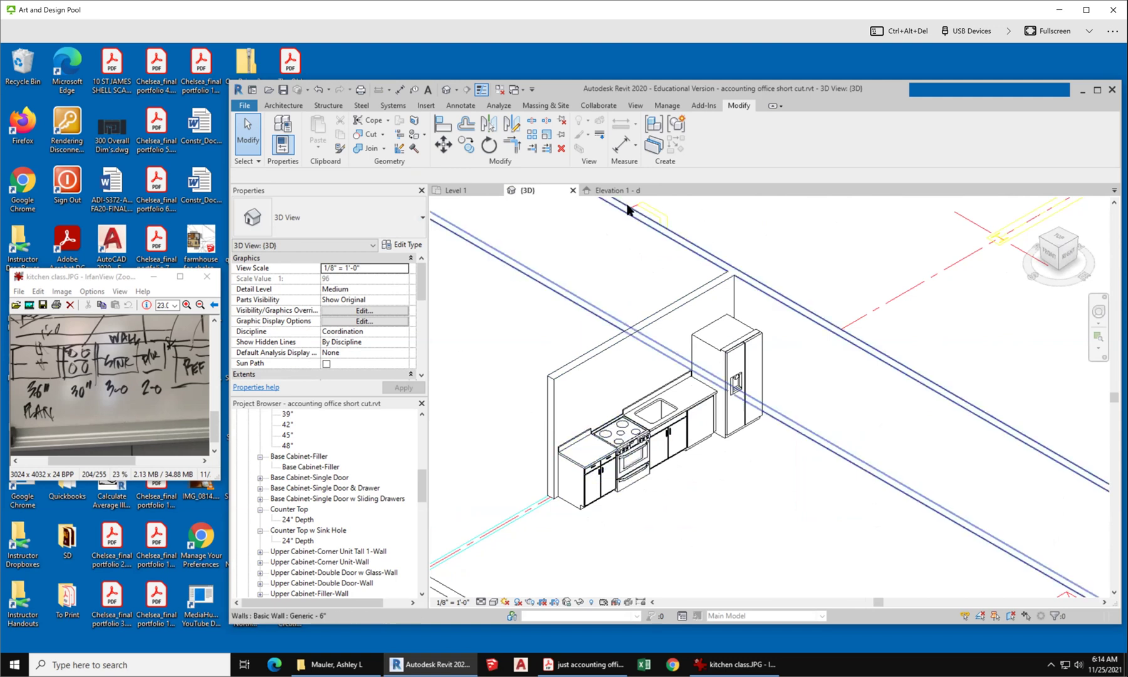
In the Level 1 plan, move the end cabinet's 2'-6" dimension and the sink base's 3'-0" dimension farther out from the cabinets.
click(457, 190)
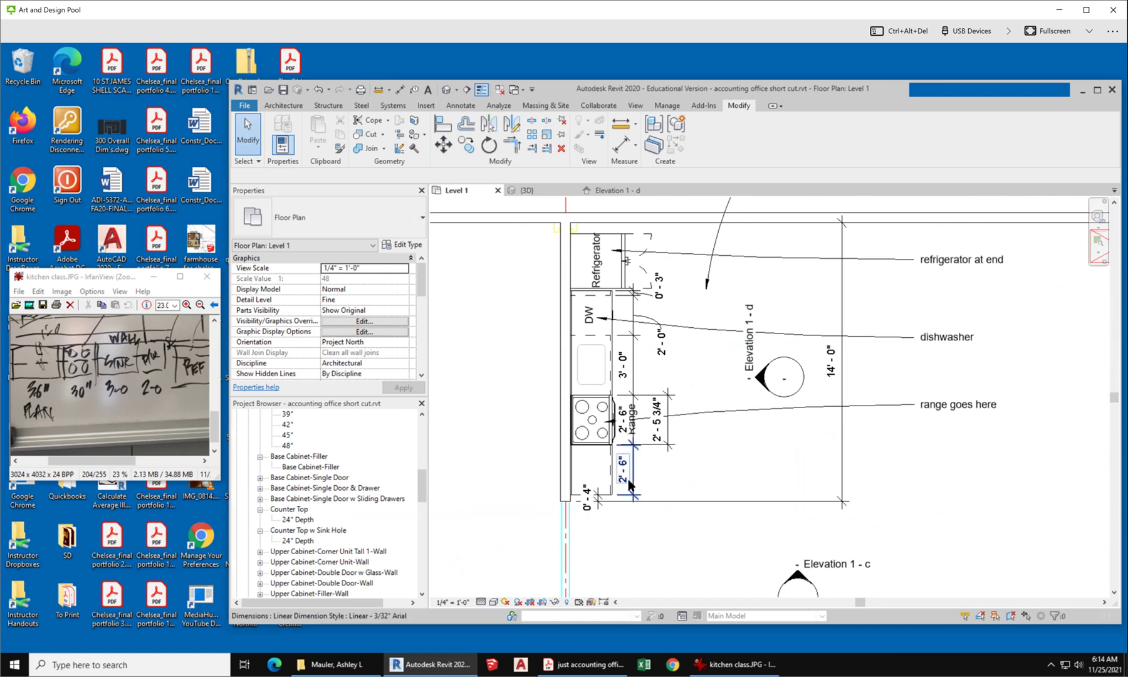
drag(633, 484, 684, 482)
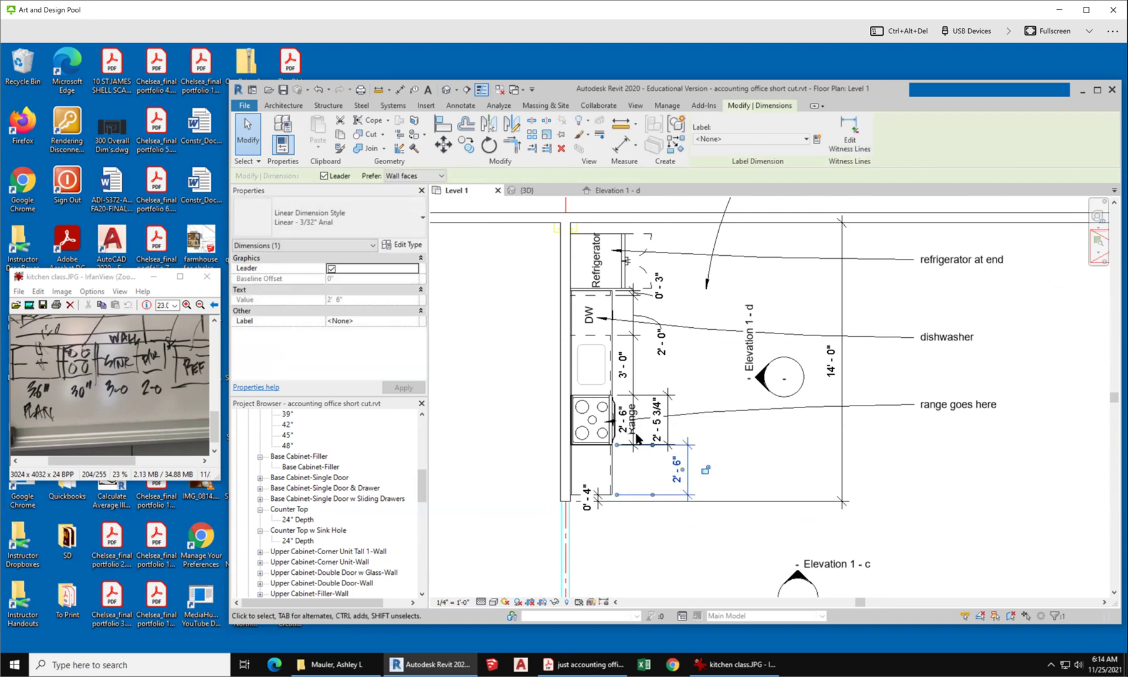
drag(634, 371, 689, 378)
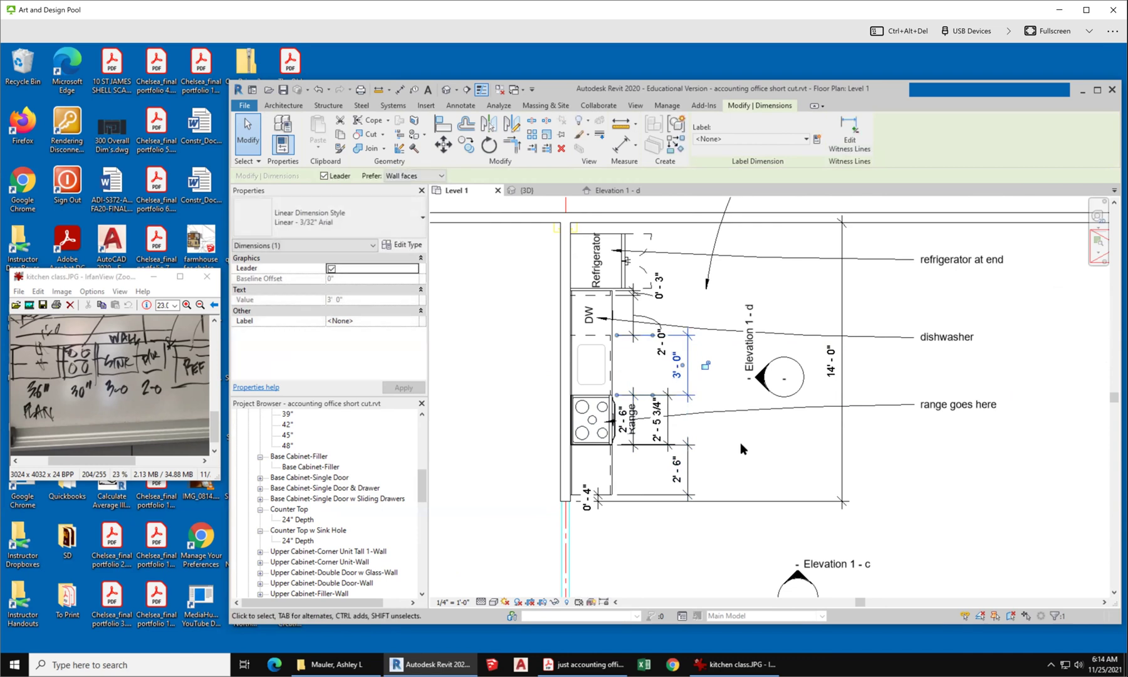
click(740, 443)
Move the range's 2'-5 3/4" dimension onto the range and align its 2'-6" dimension with the outer dimension string.
scroll(670, 438, up, 3)
drag(663, 418, 543, 424)
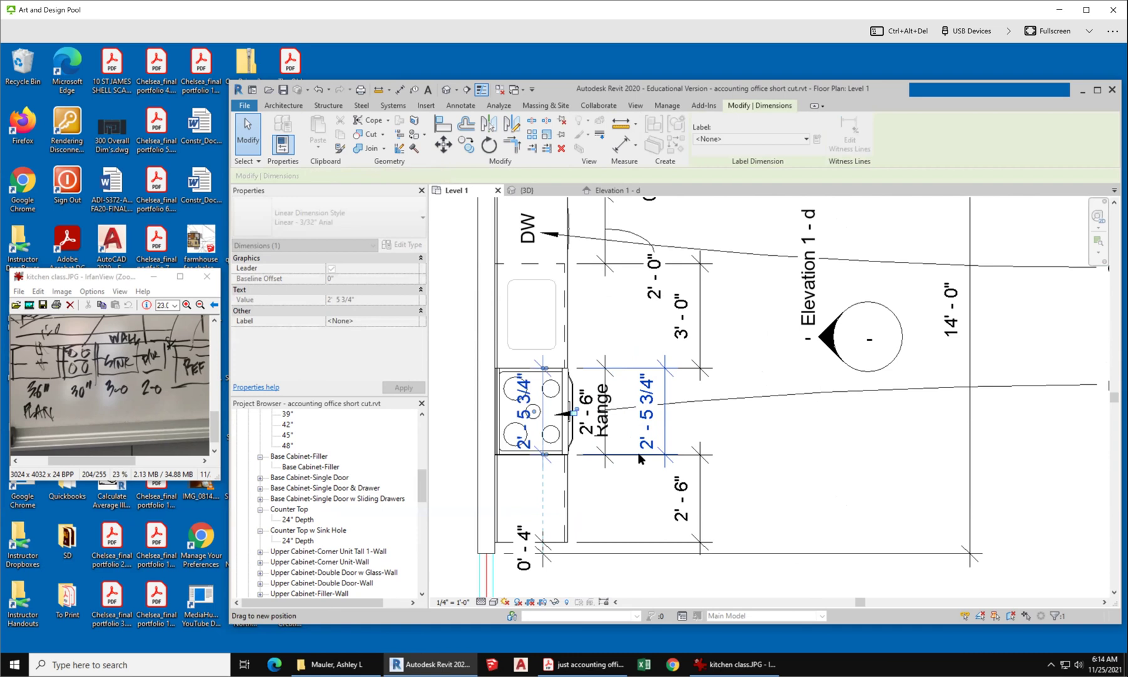
click(764, 446)
drag(614, 451, 728, 449)
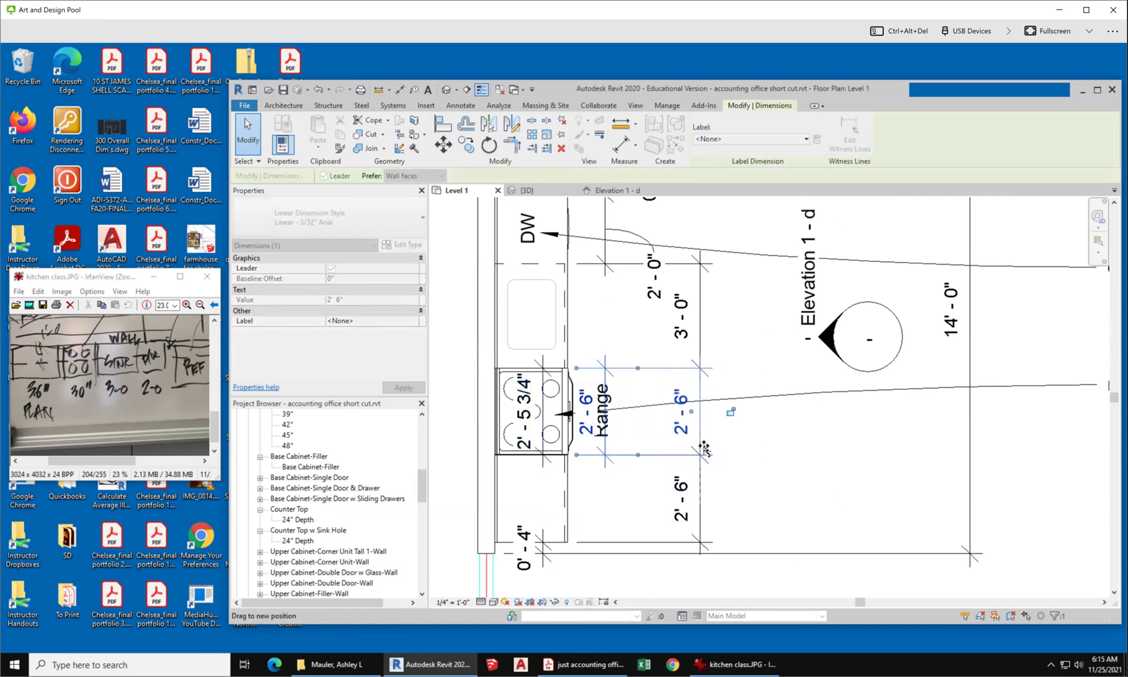
click(734, 467)
scroll(756, 518, down, 2)
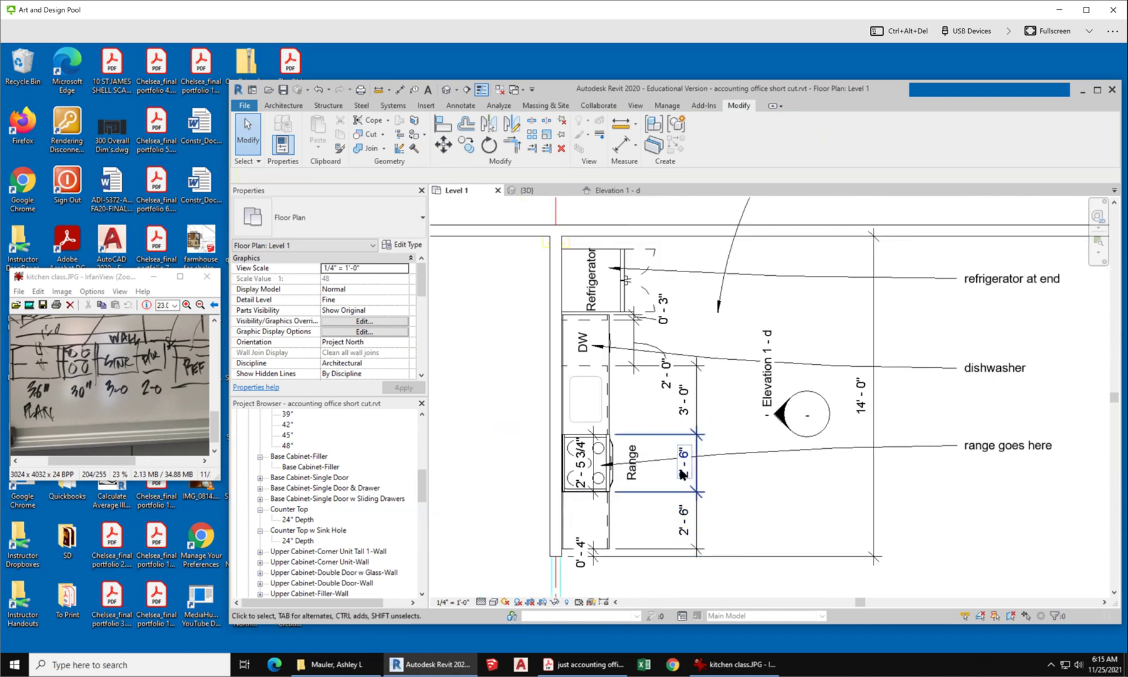
Align the dishwasher's 2'-0" dimension and the filler's 0'-3" dimension with the outer dimension string.
scroll(670, 338, up, 1)
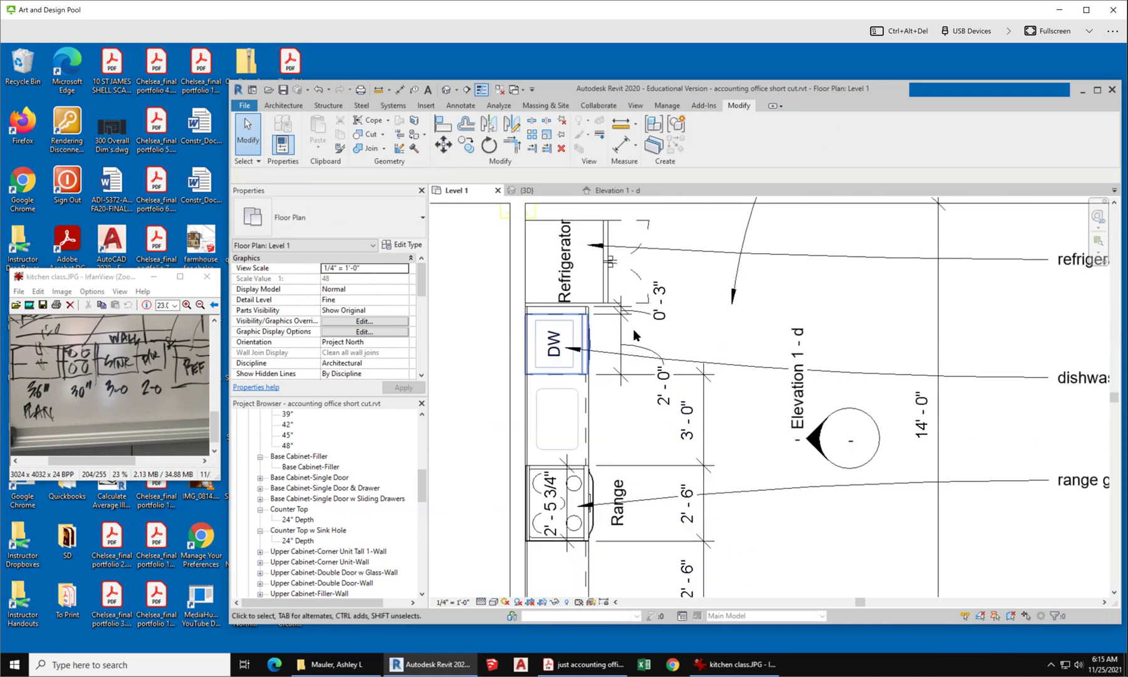
drag(619, 334, 699, 336)
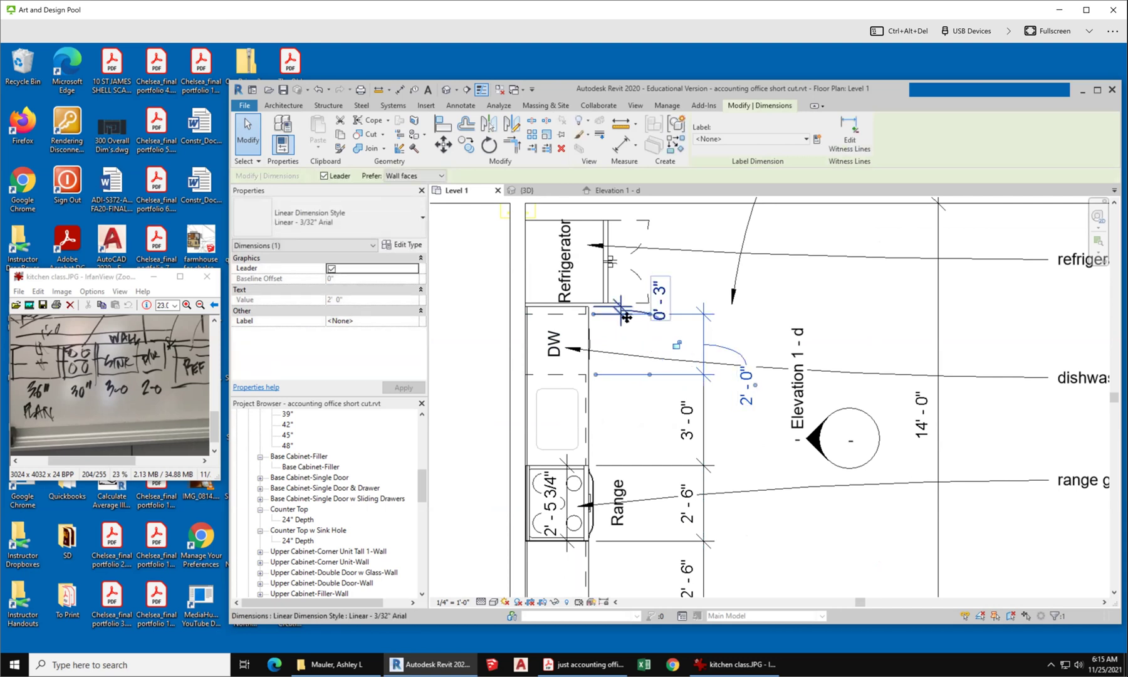
scroll(624, 314, up, 2)
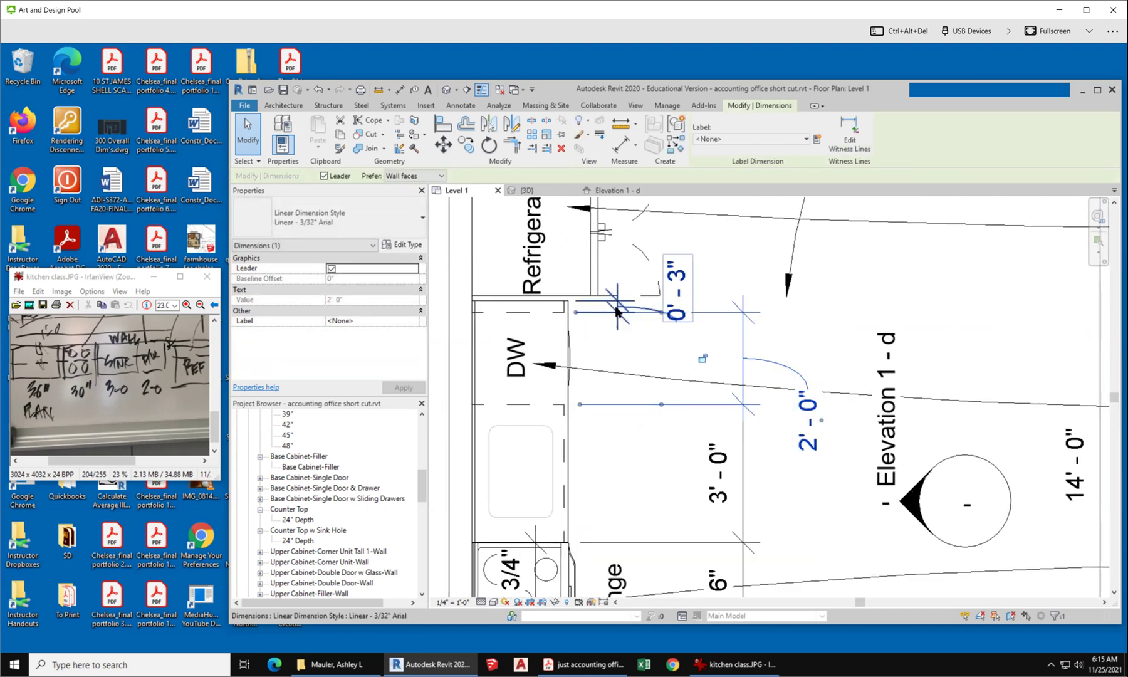
click(617, 307)
drag(616, 305, 738, 309)
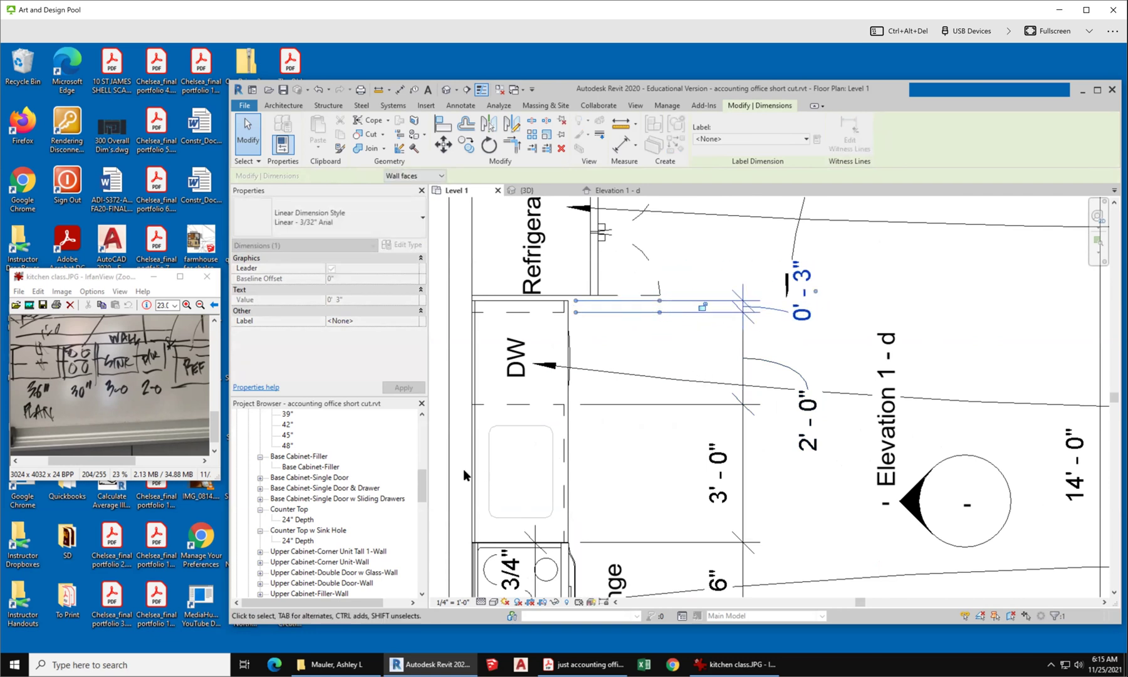
scroll(464, 468, down, 3)
scroll(719, 360, down, 2)
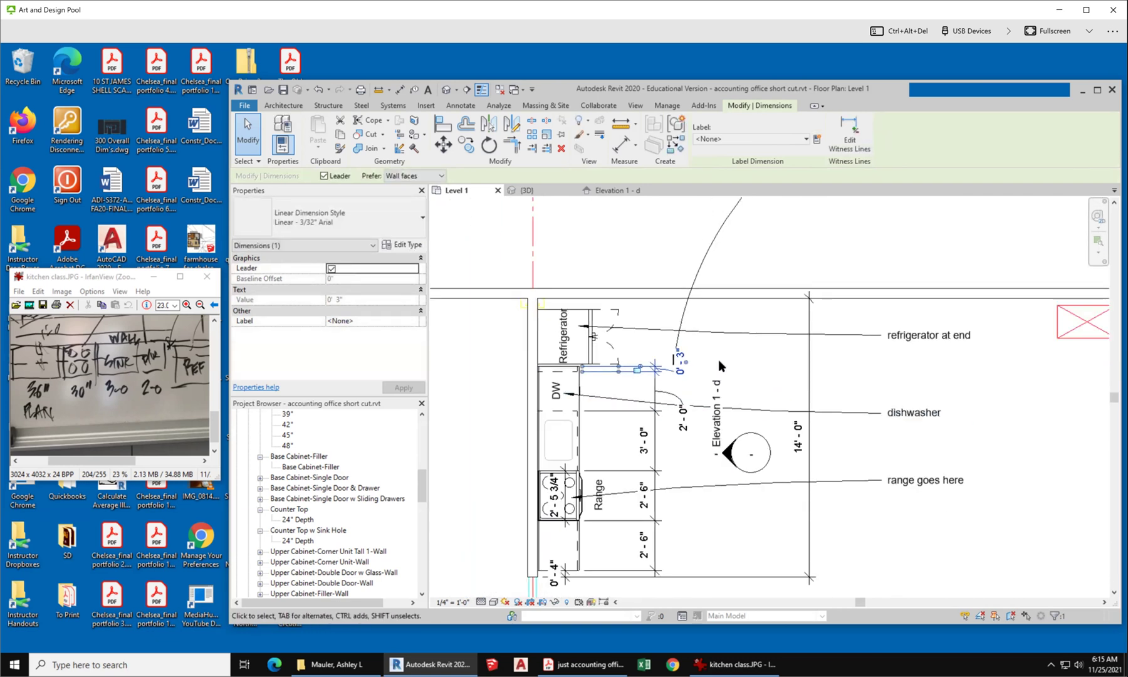
click(746, 342)
scroll(697, 555, down, 1)
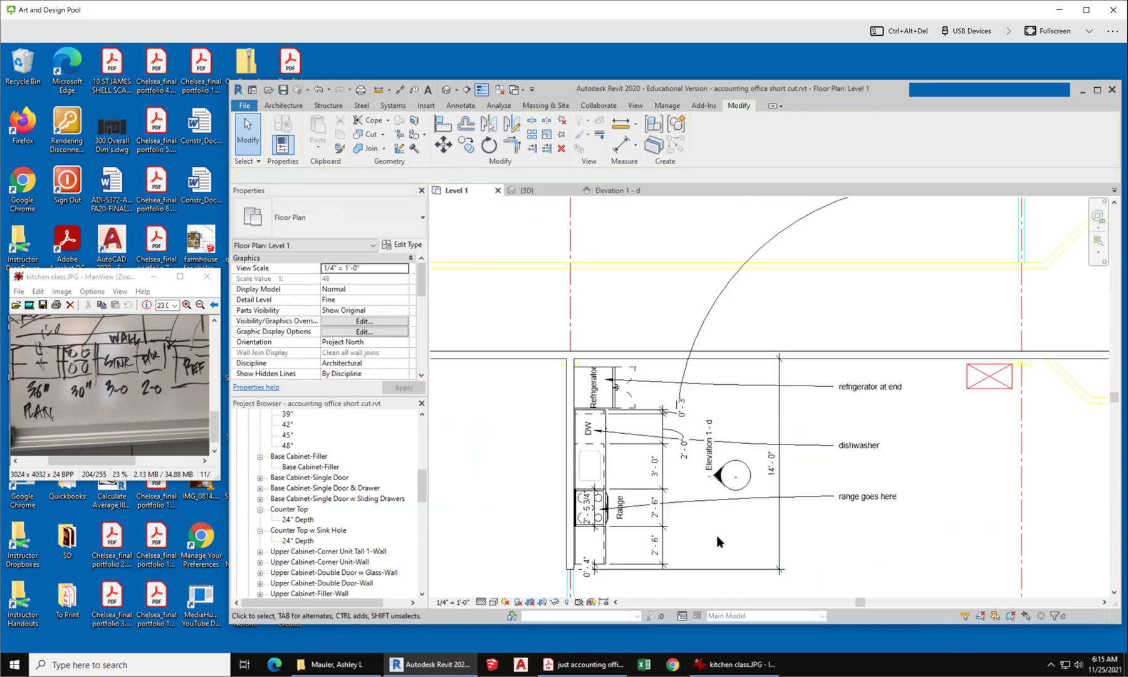
Move the arrow end of the "kitchen here" note's leader up beside the refrigerator, clear of the dimensions.
scroll(564, 530, down, 2)
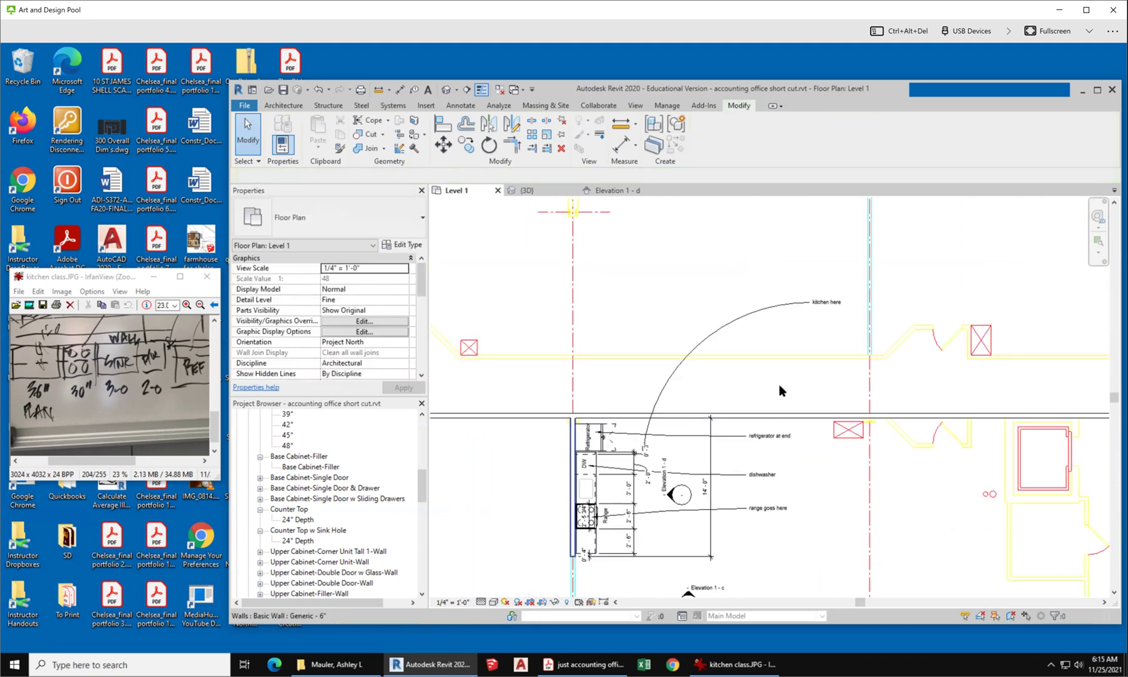
click(752, 320)
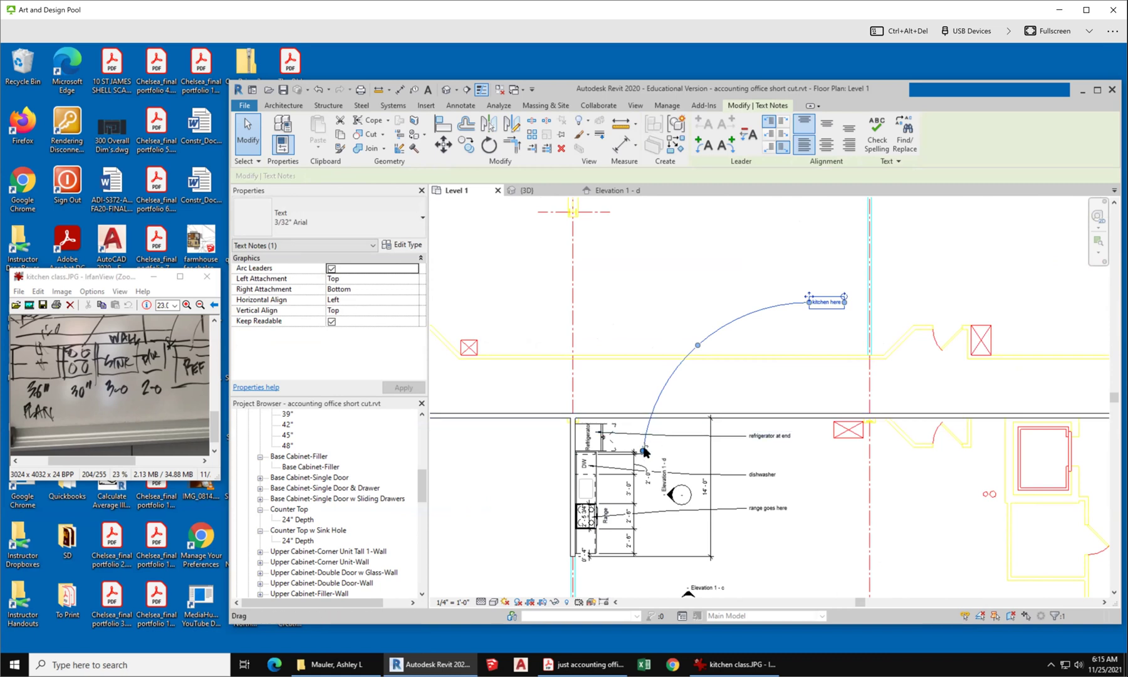
drag(642, 451, 635, 423)
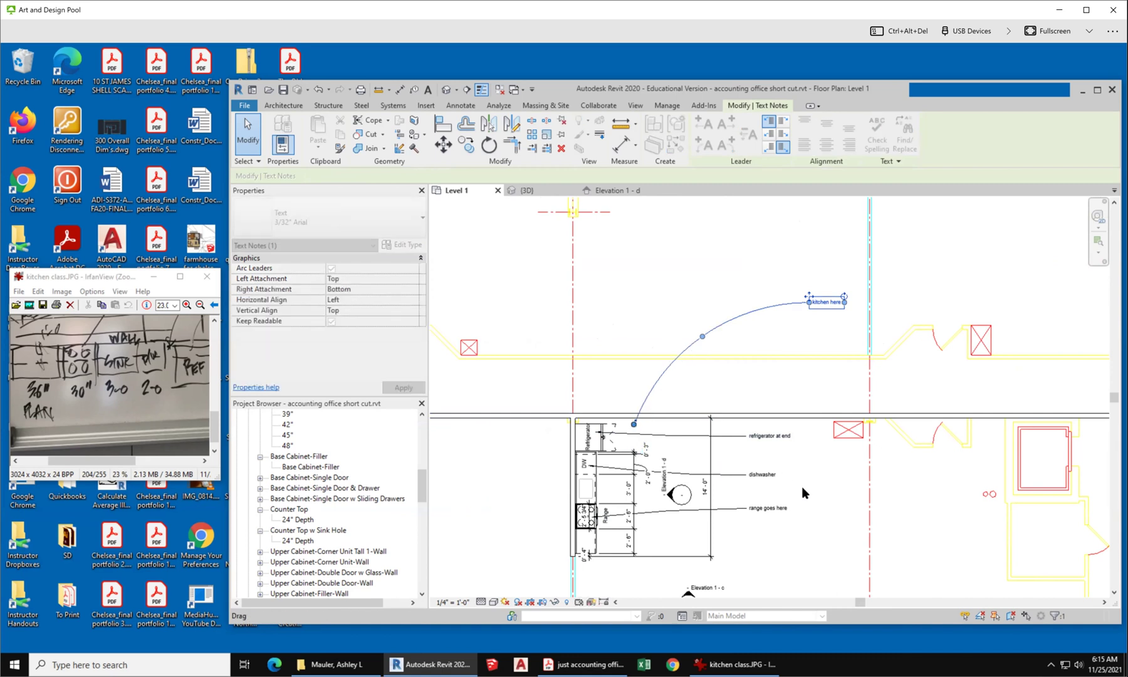
click(806, 534)
scroll(759, 545, up, 1)
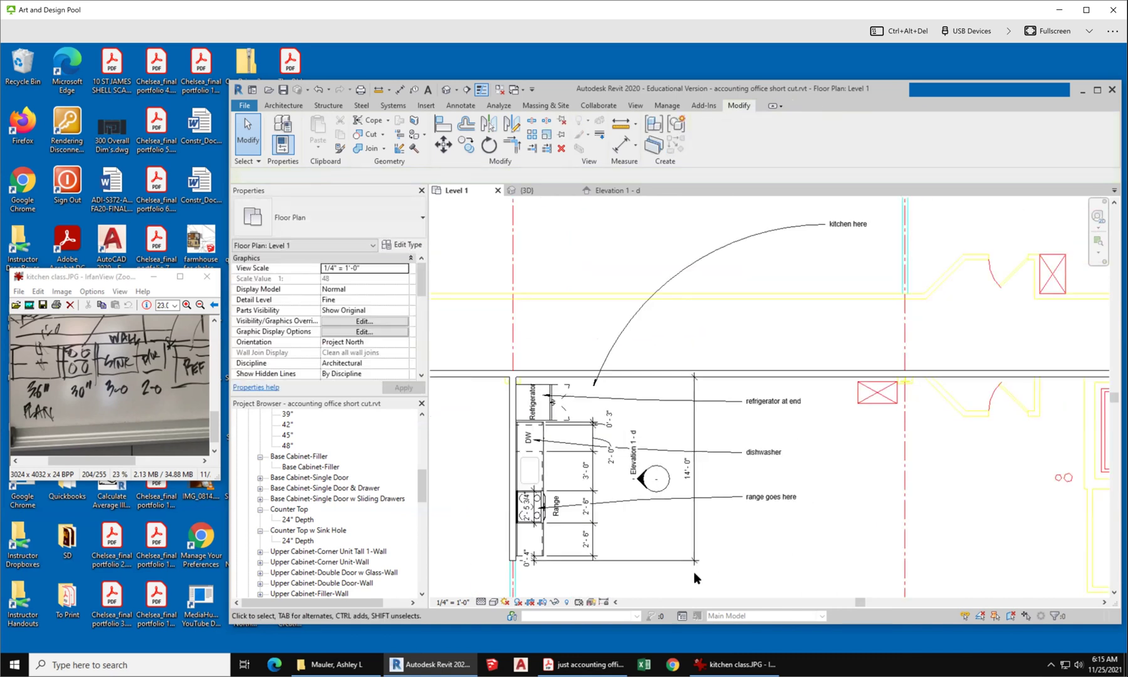
scroll(693, 572, up, 1)
scroll(719, 505, down, 2)
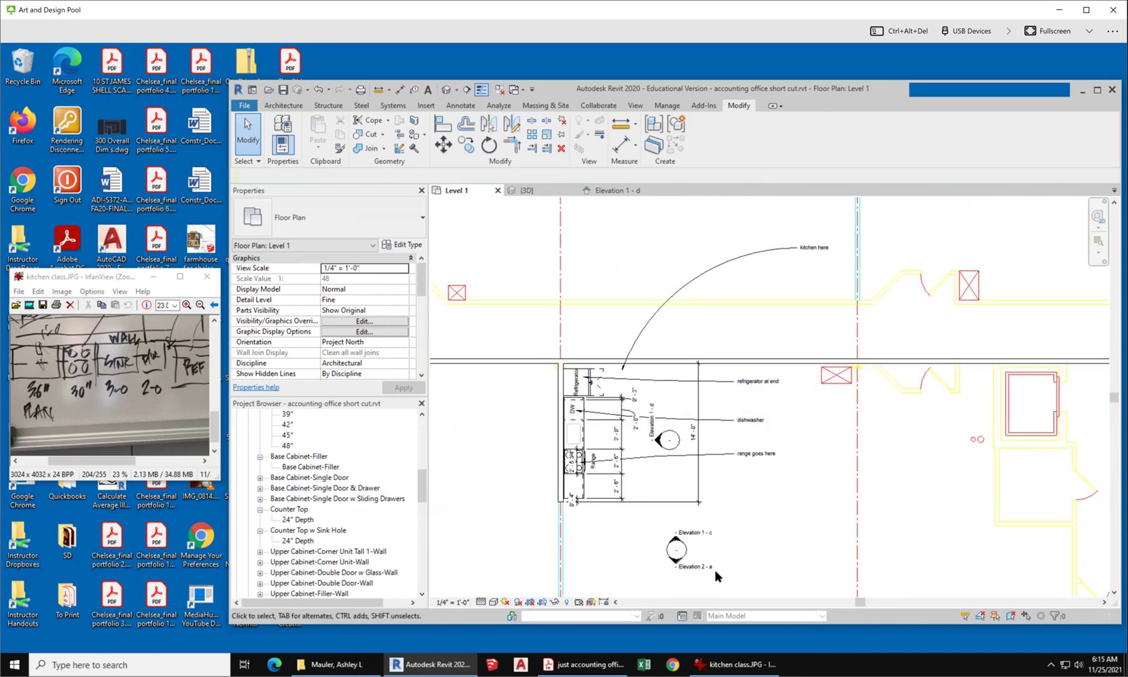
scroll(627, 460, up, 1)
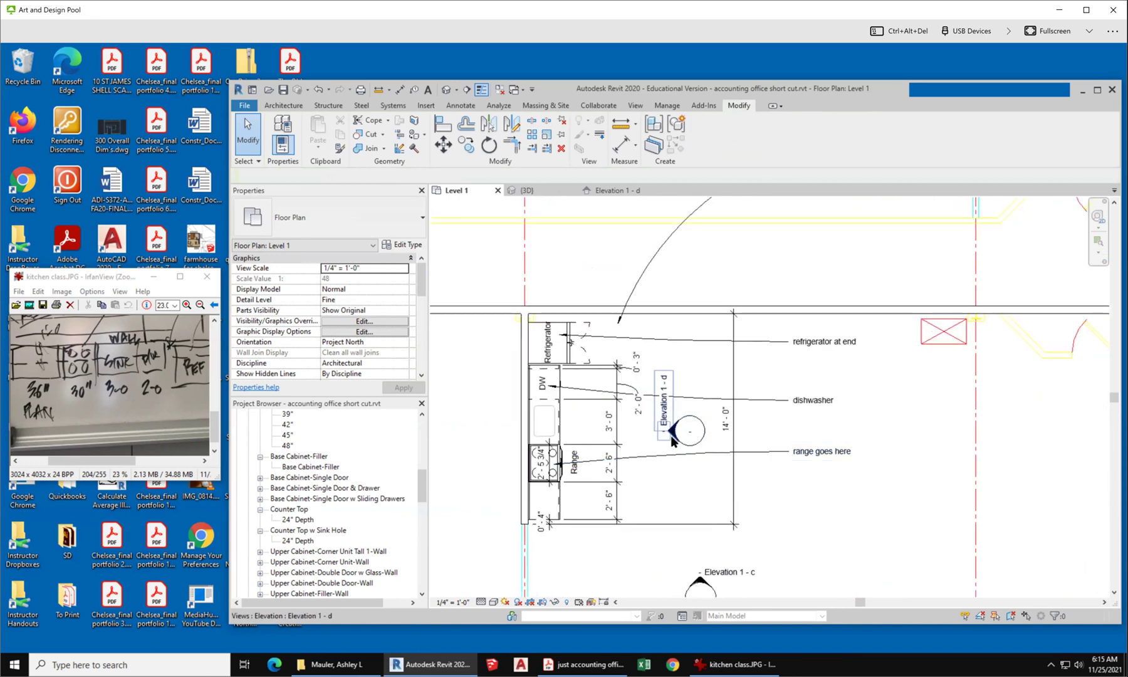
click(670, 435)
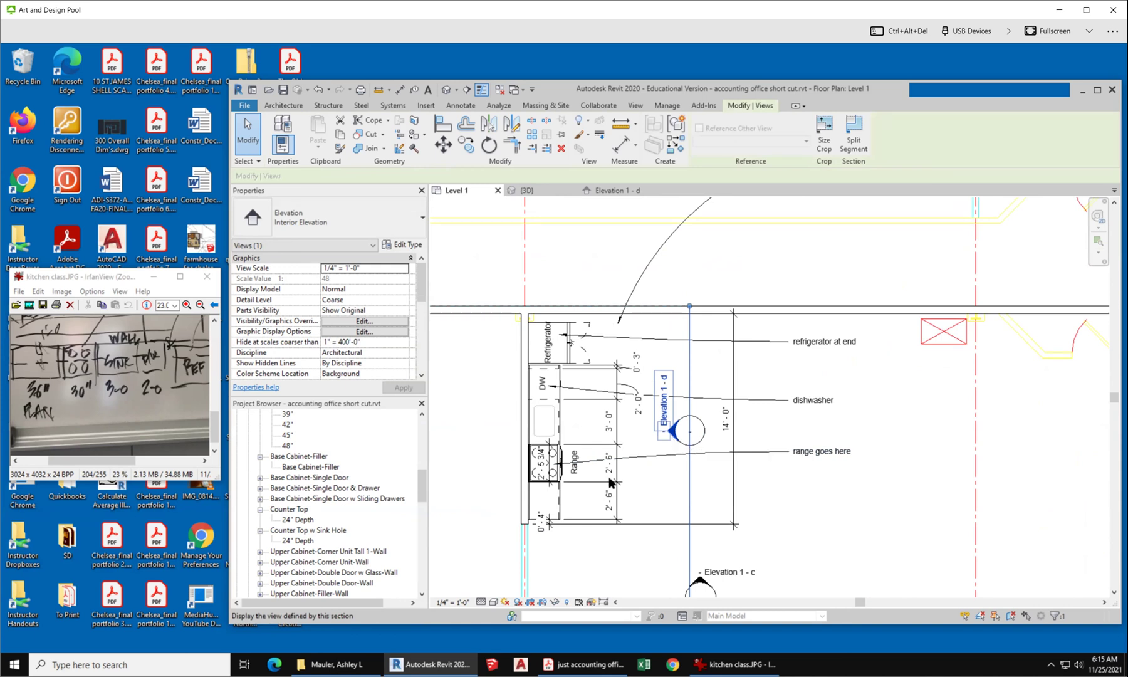
click(780, 508)
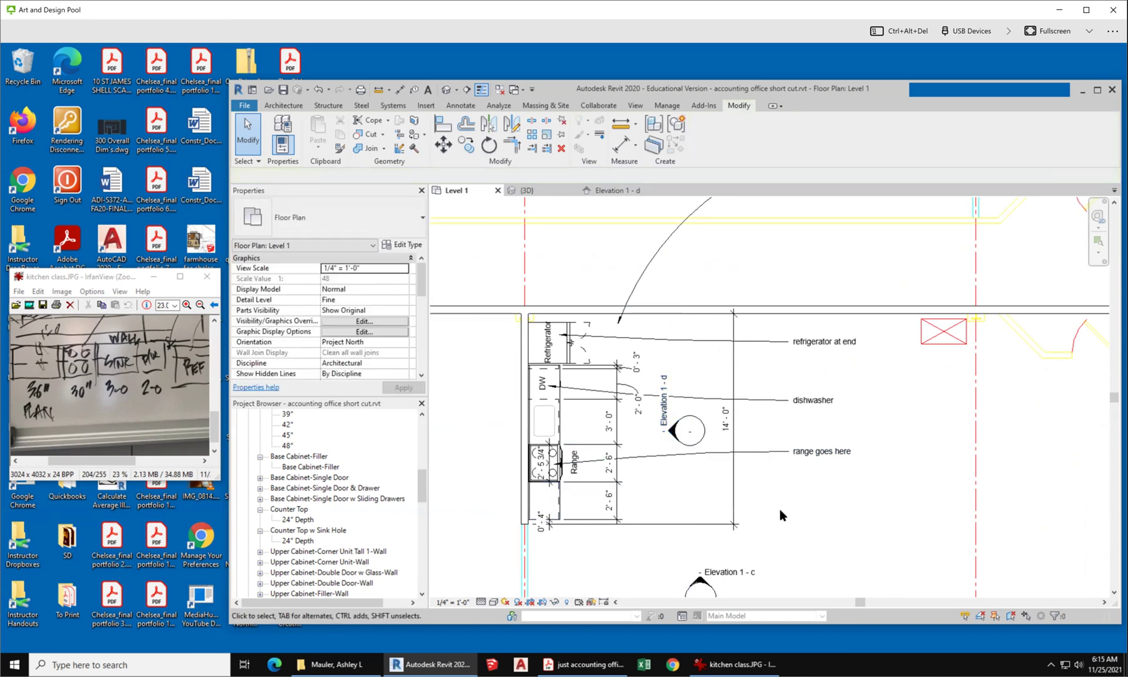